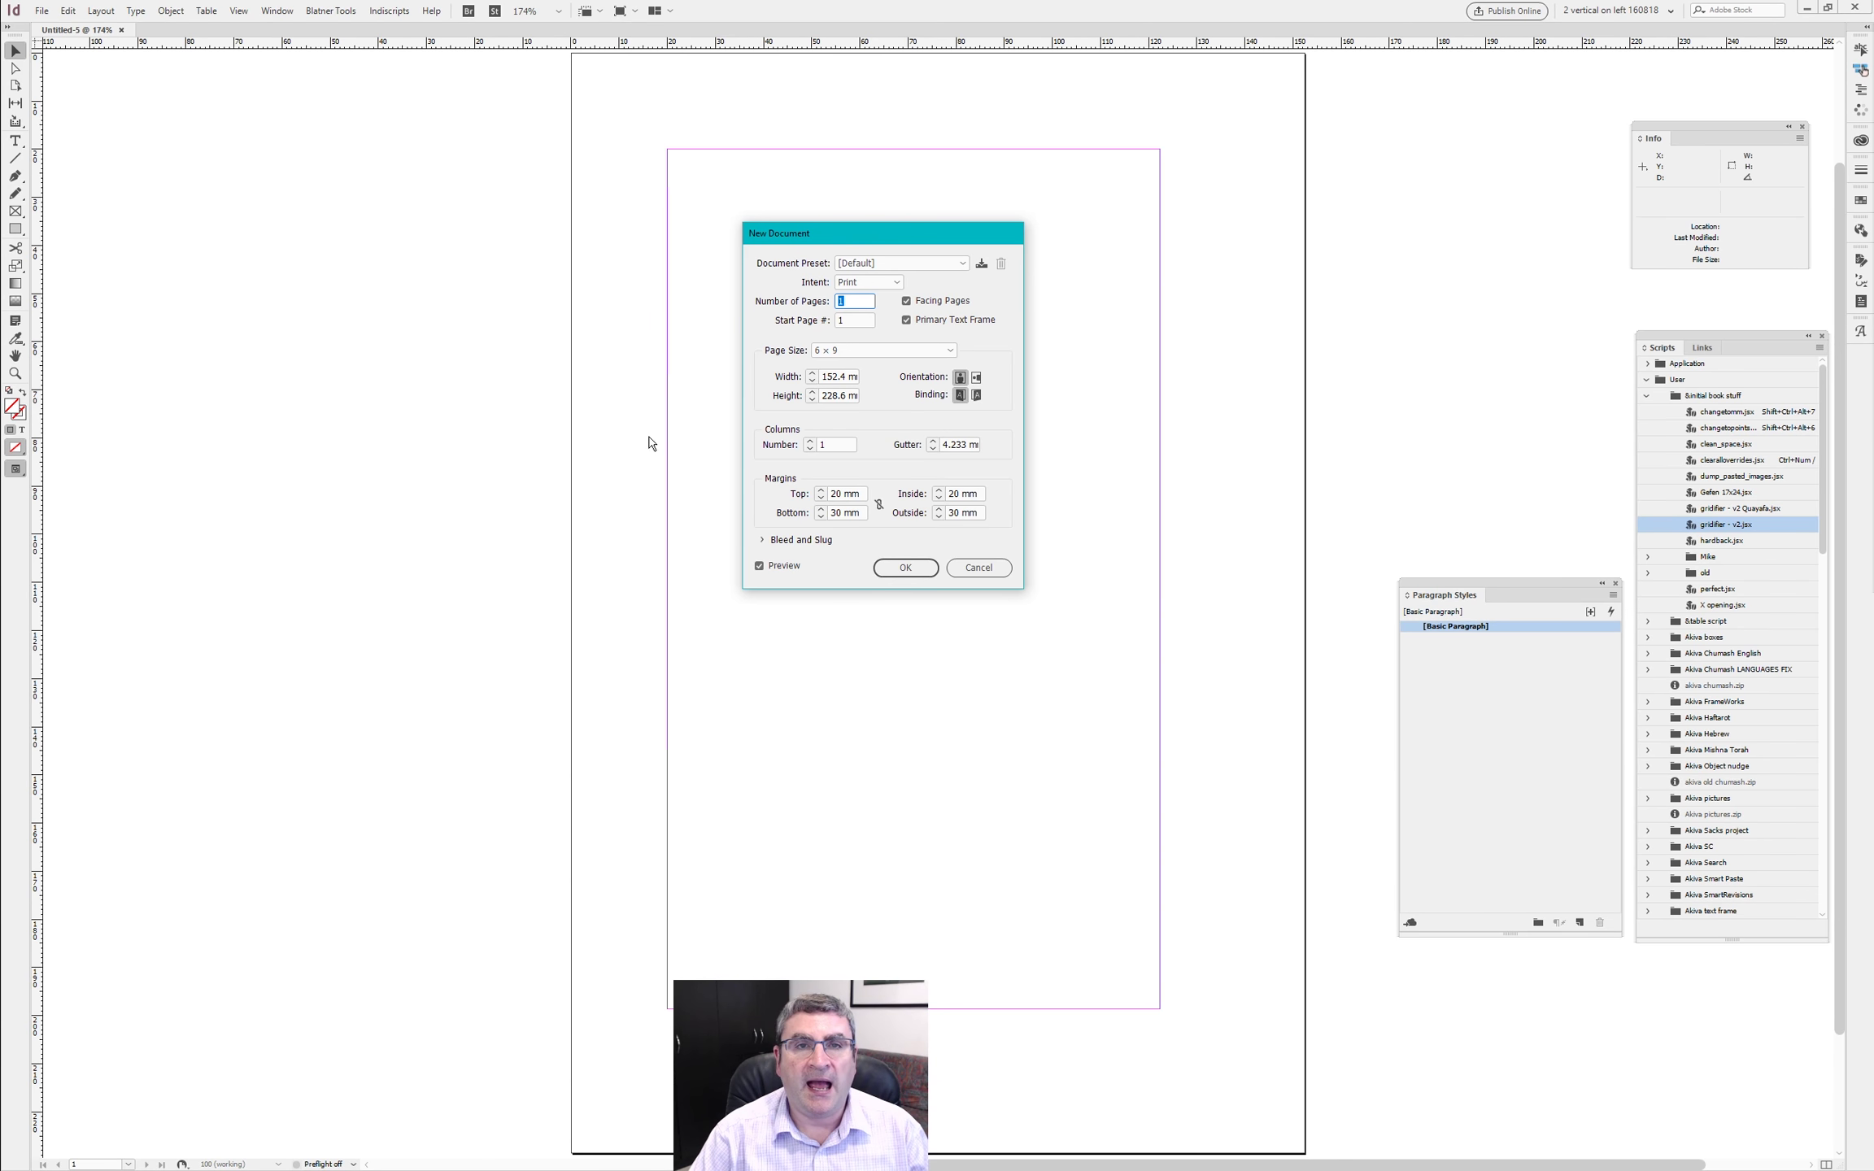
- Create a 6 × 9 facing-pages document with a primary text frame, 20 mm top and inside margins, and 30 mm bottom and outside margins
left_click_drag(890, 239, 662, 263)
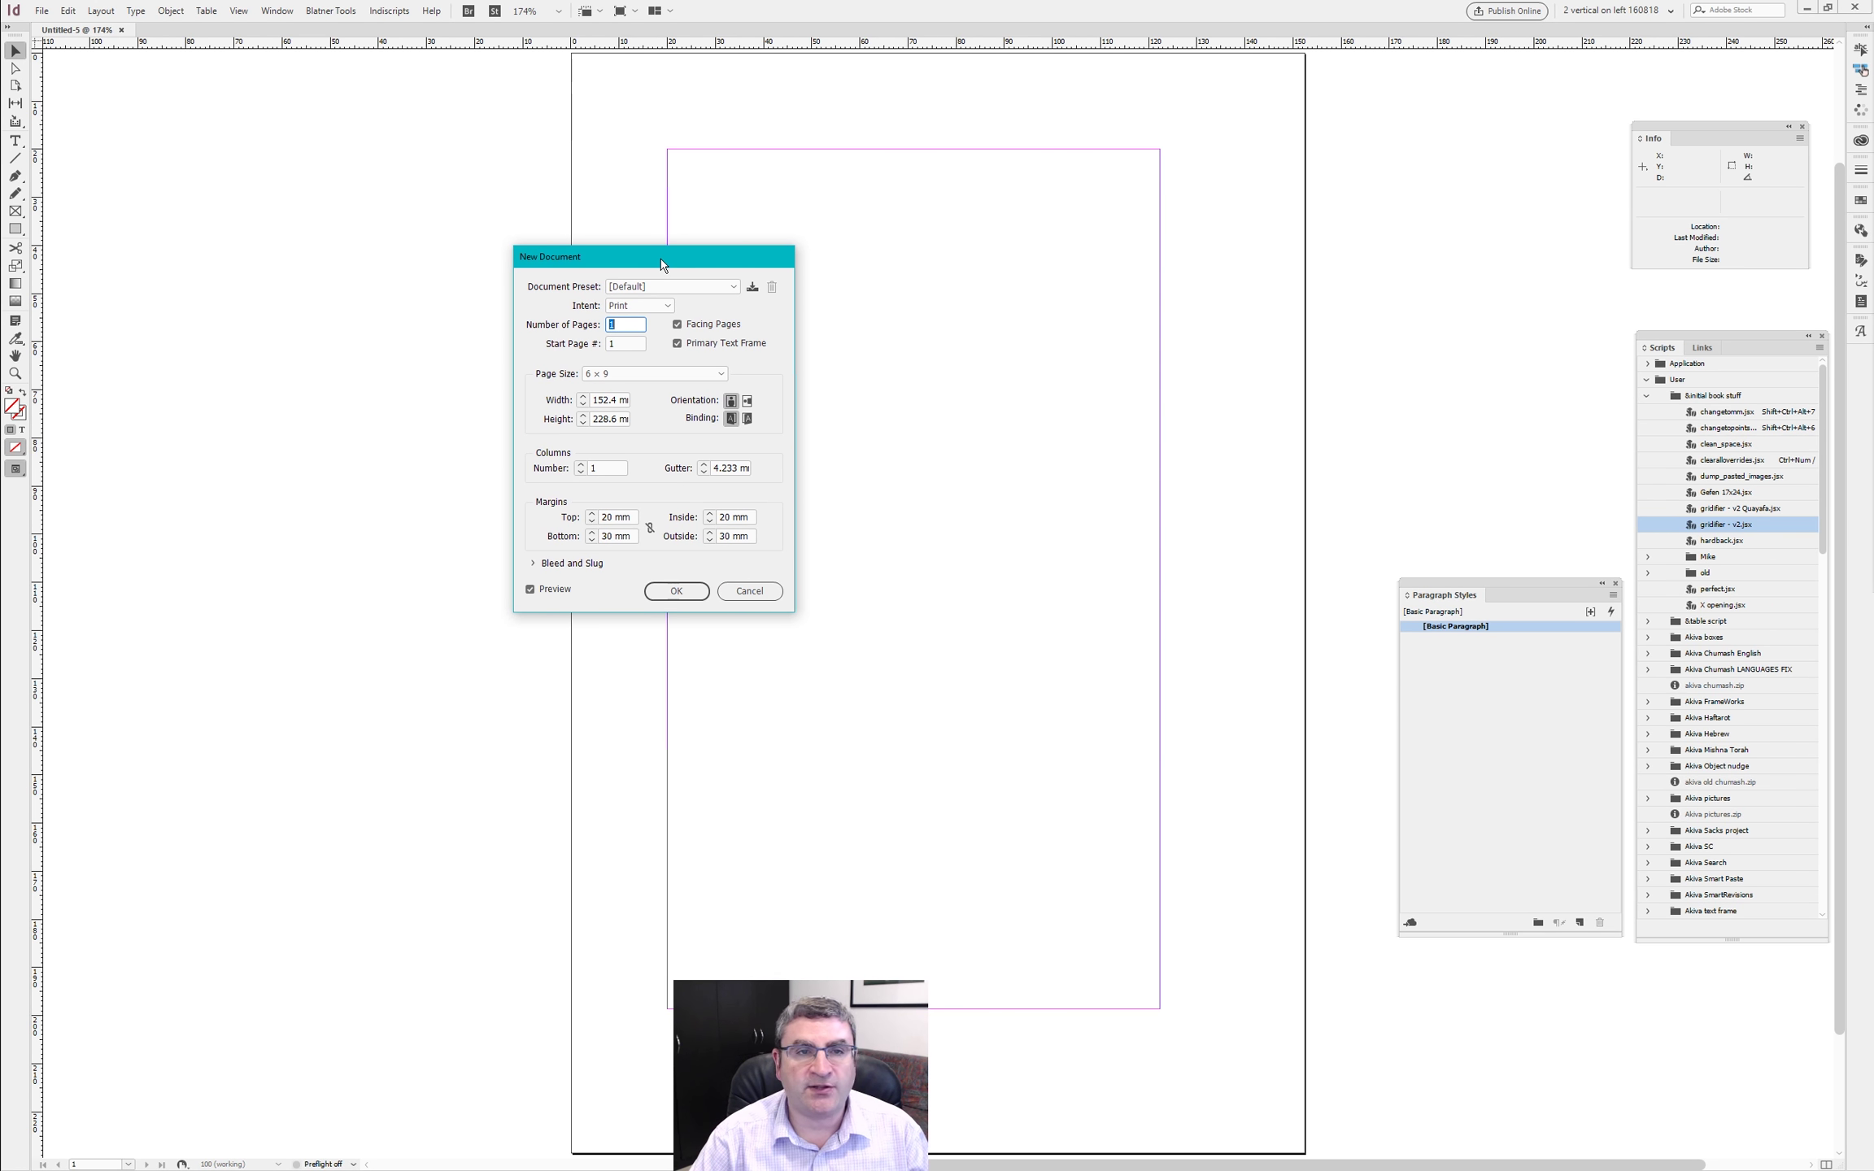
left_click_drag(691, 264, 781, 242)
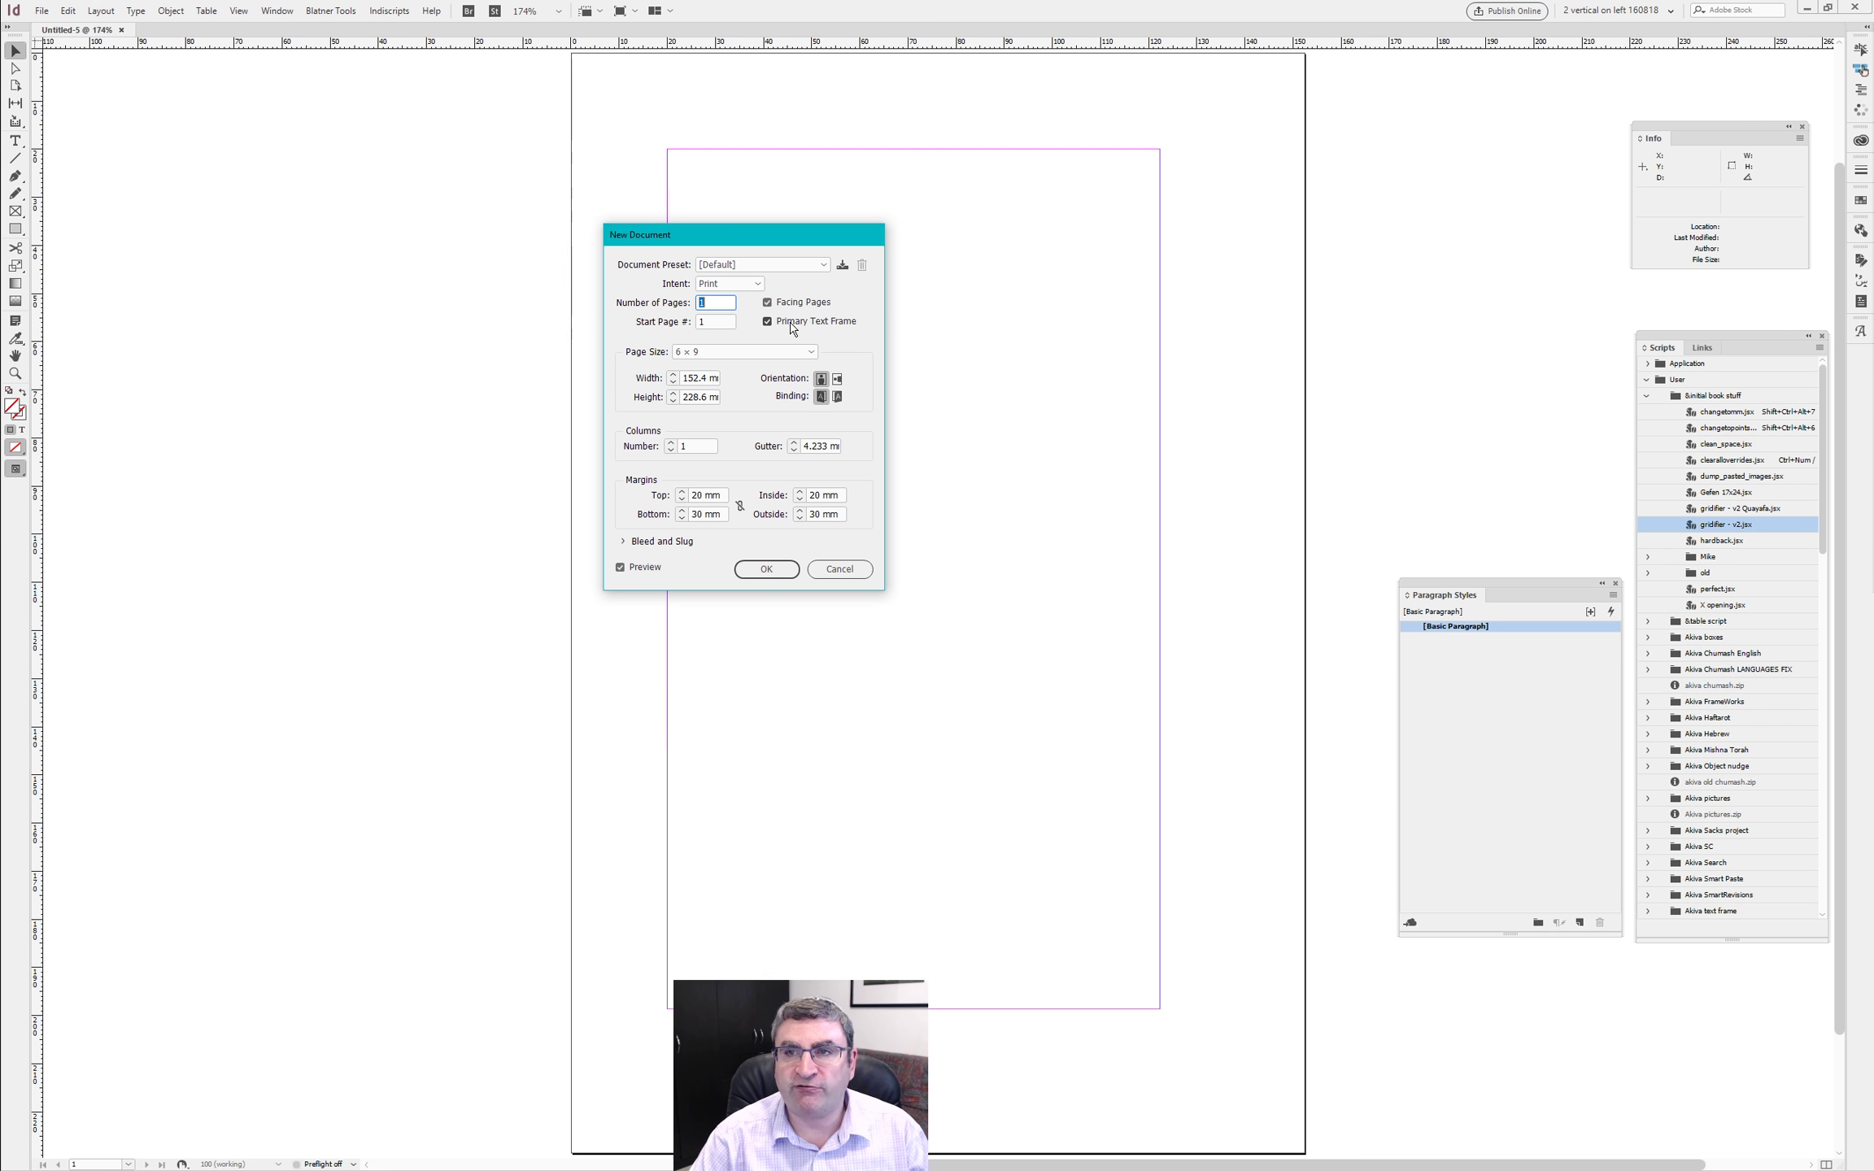
left_click(762, 567)
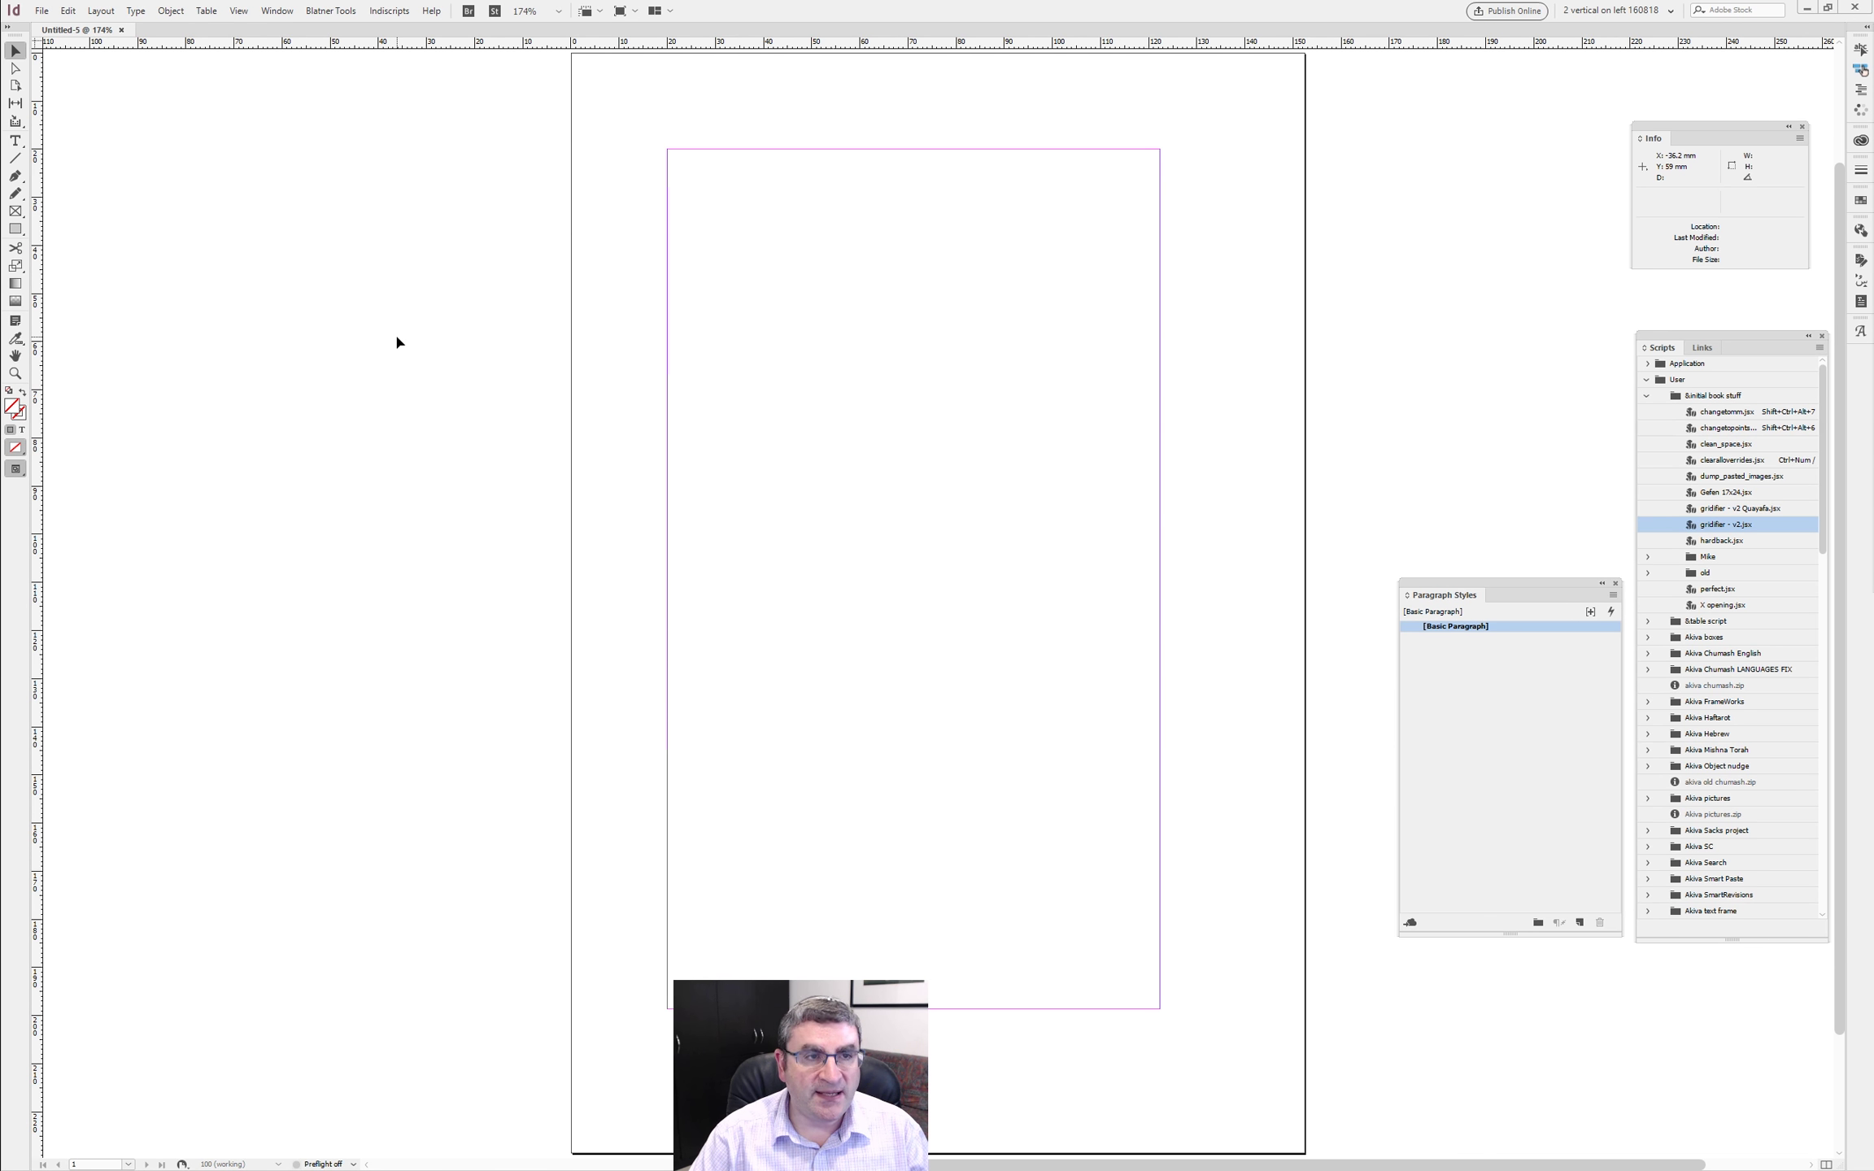
- Place the Word file NBREV_JUSTPLAY_MS-R4T r07.docx into the primary text frame on the first page
key("ctrl+d")
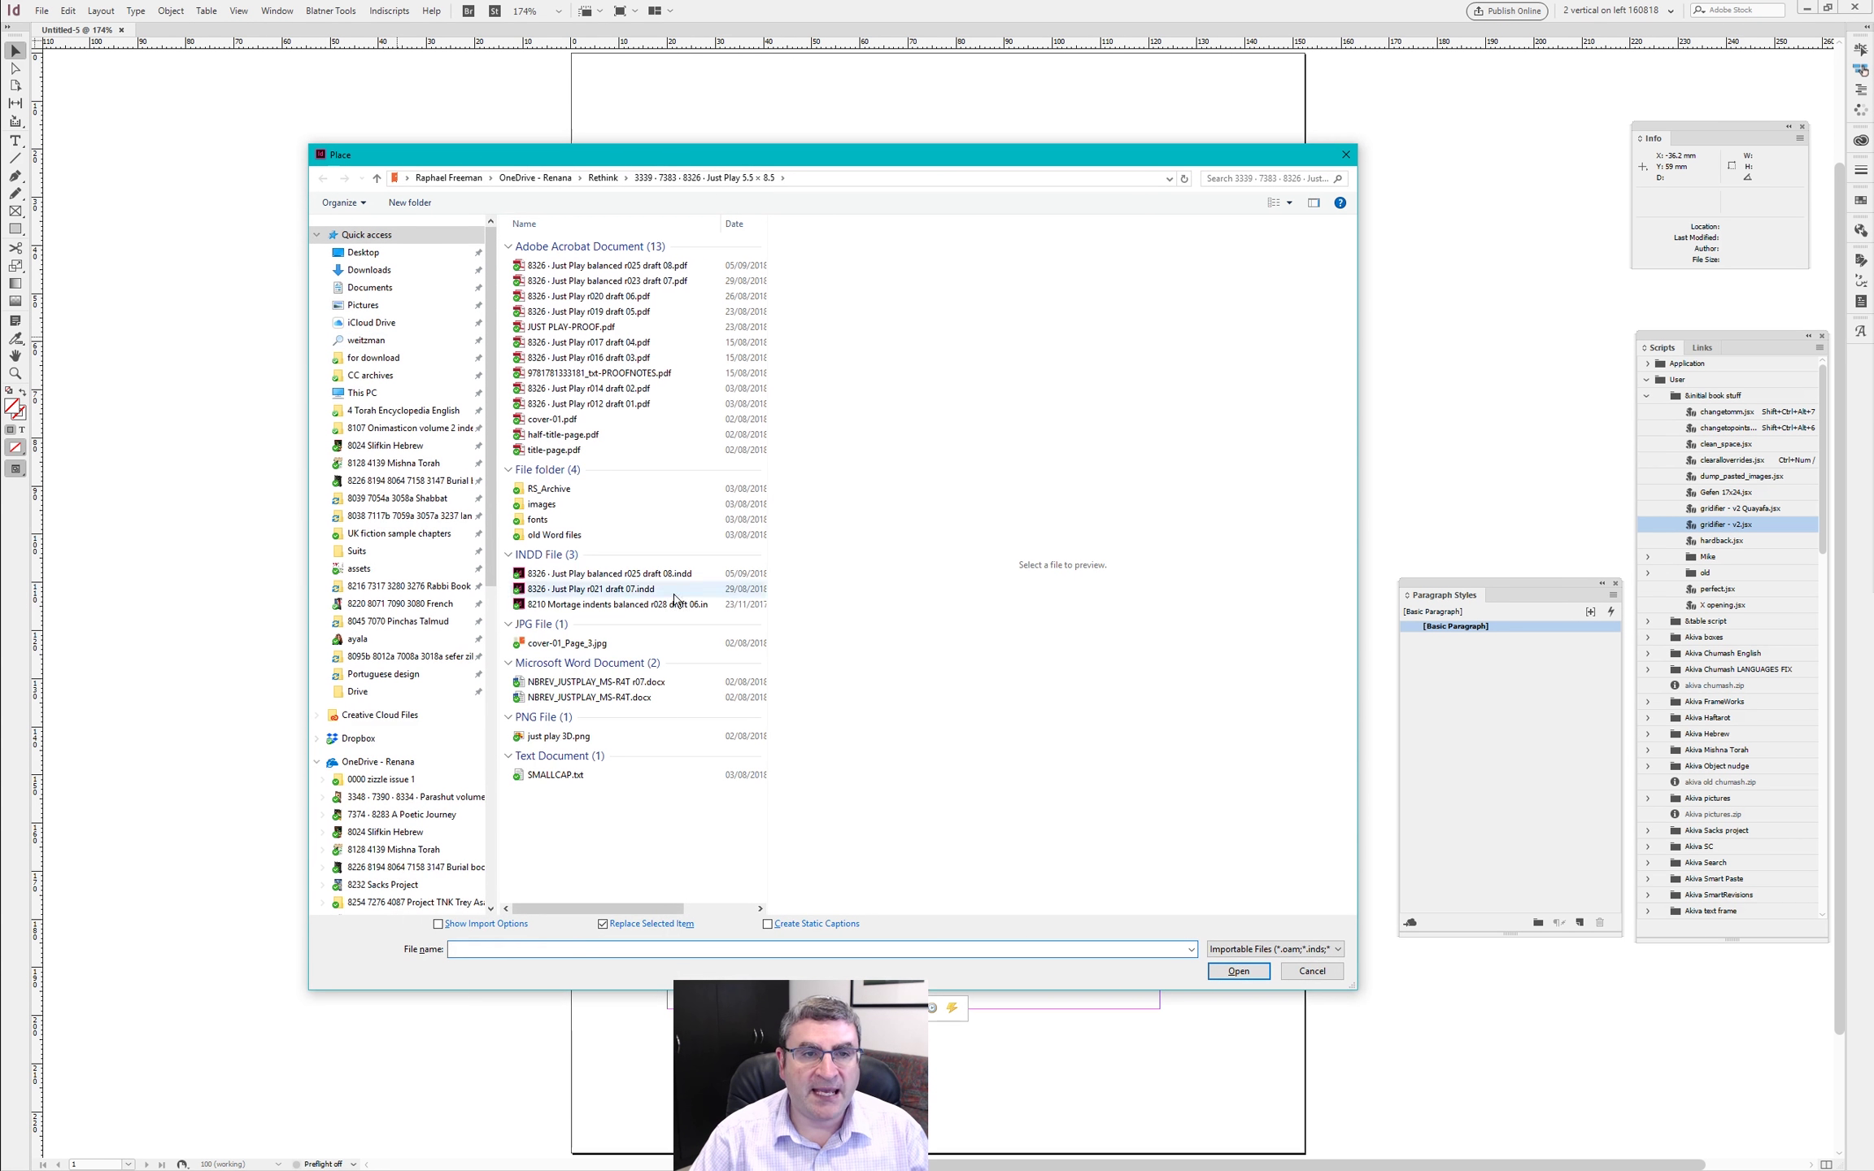
left_click(635, 682)
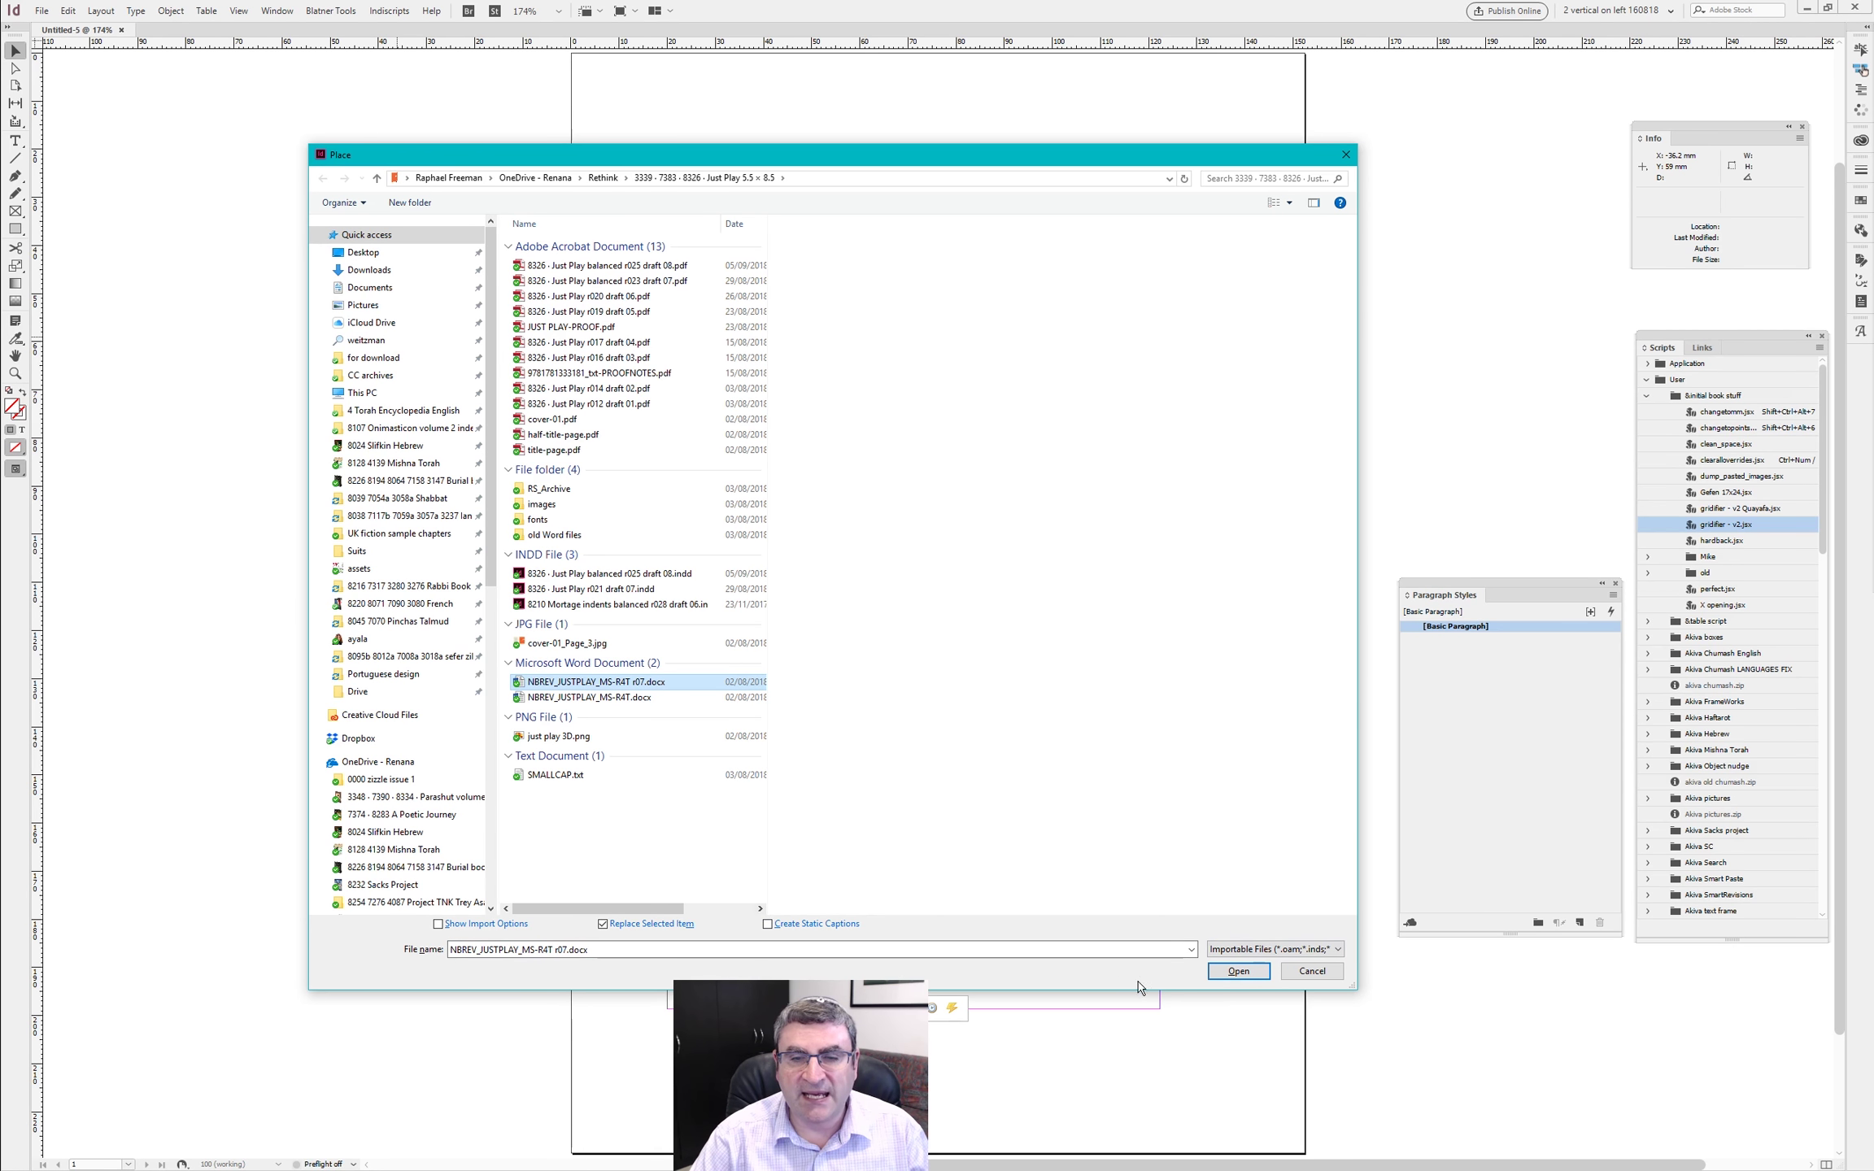
left_click(1239, 972)
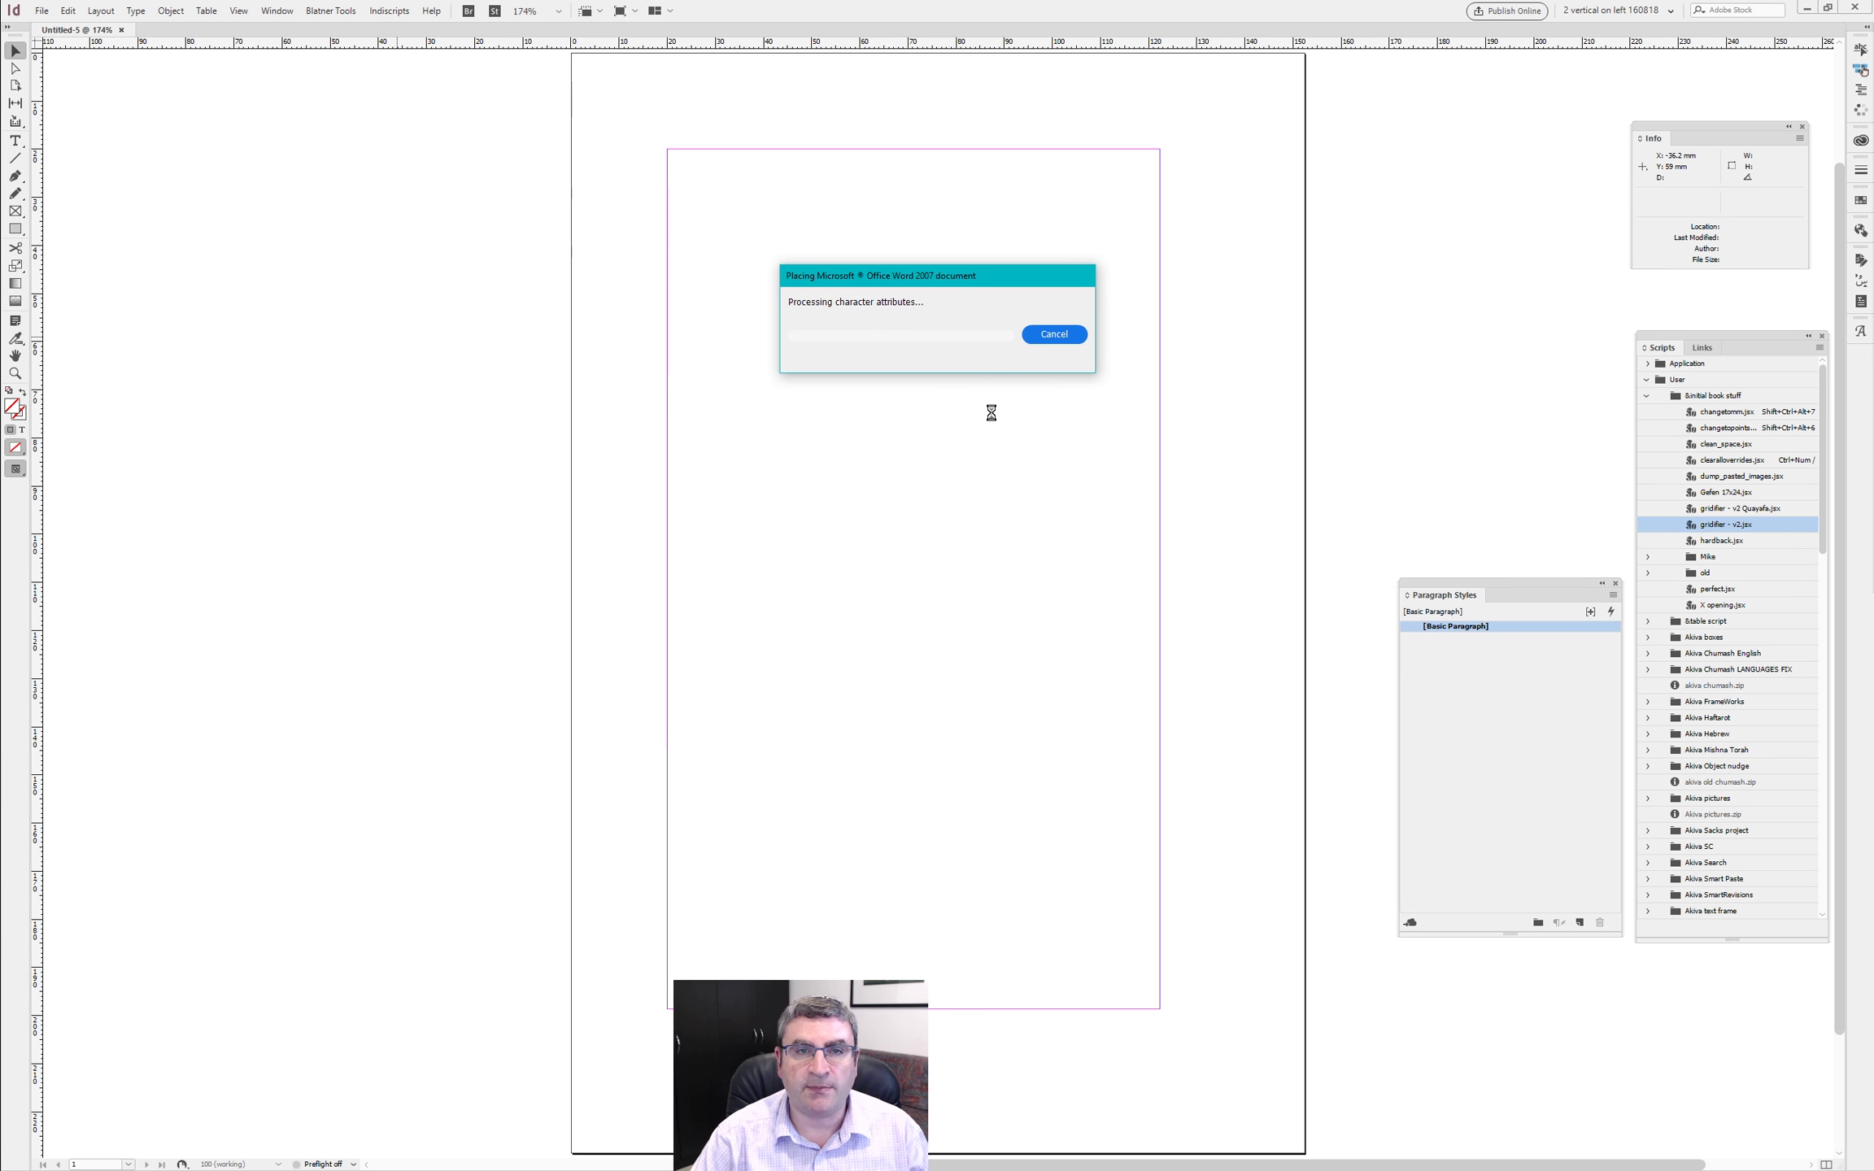
left_click(867, 488)
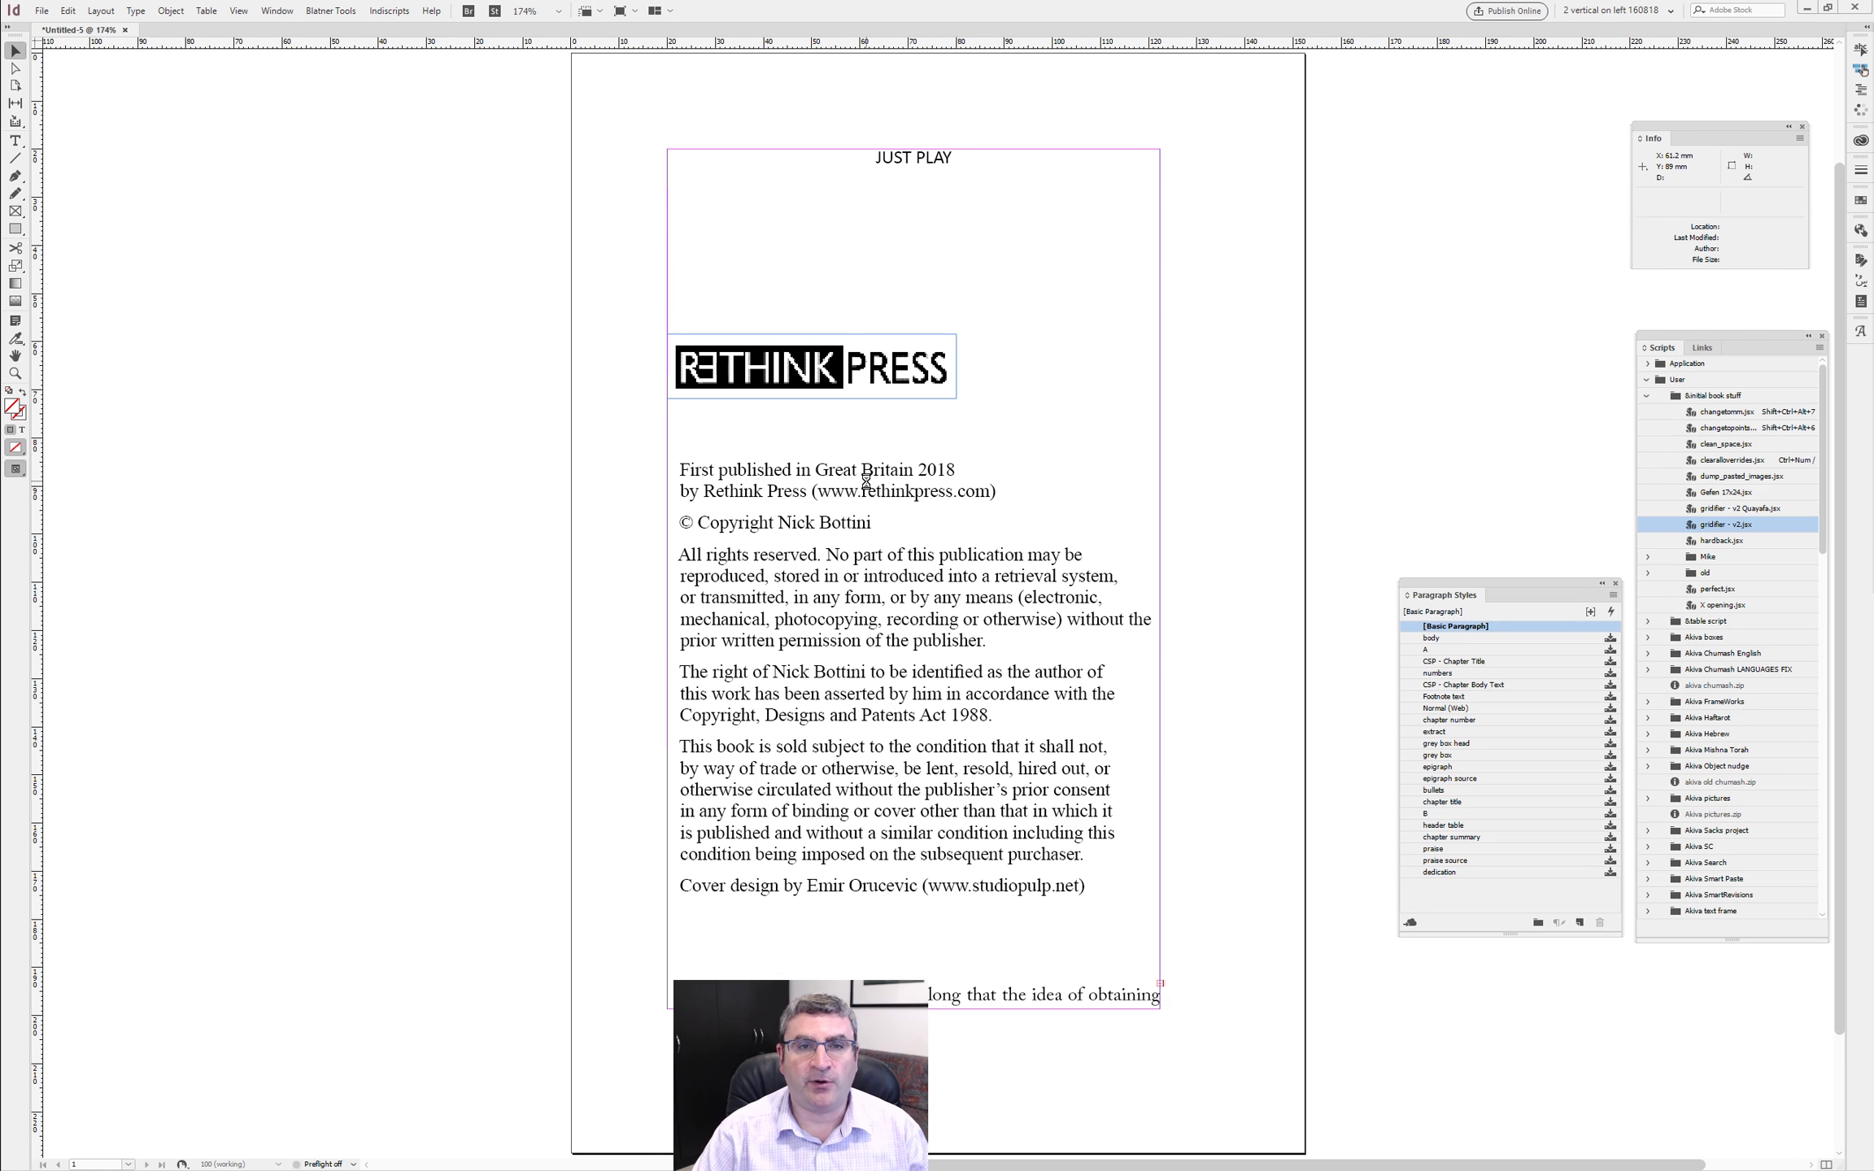
- Page through the spreads of the imported manuscript to examine its text flow and formatting
key("Page_Down")
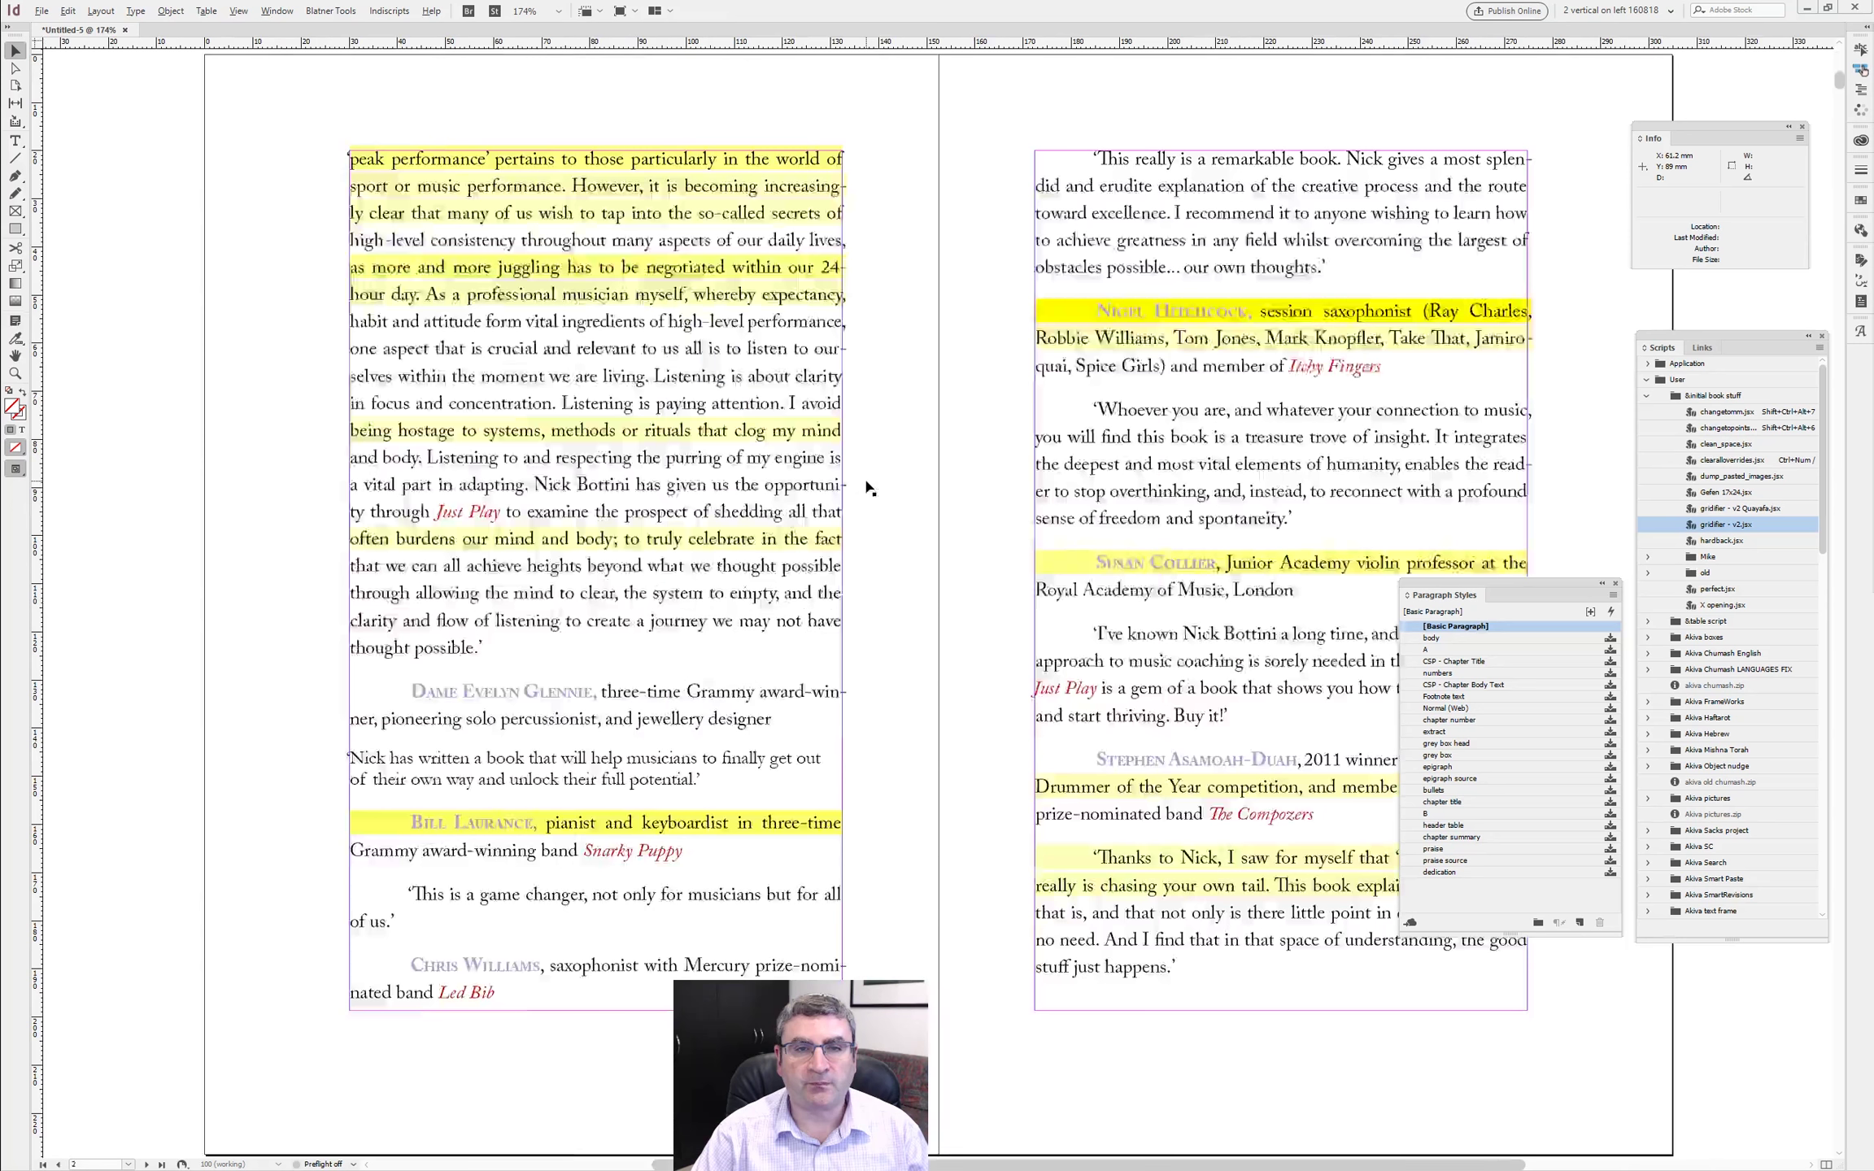
key("Page_Down")
key("Page_Down")
key("Page_Down")
key("Page_Down")
key("Page_Down")
key("Page_Down")
key("Page_Down")
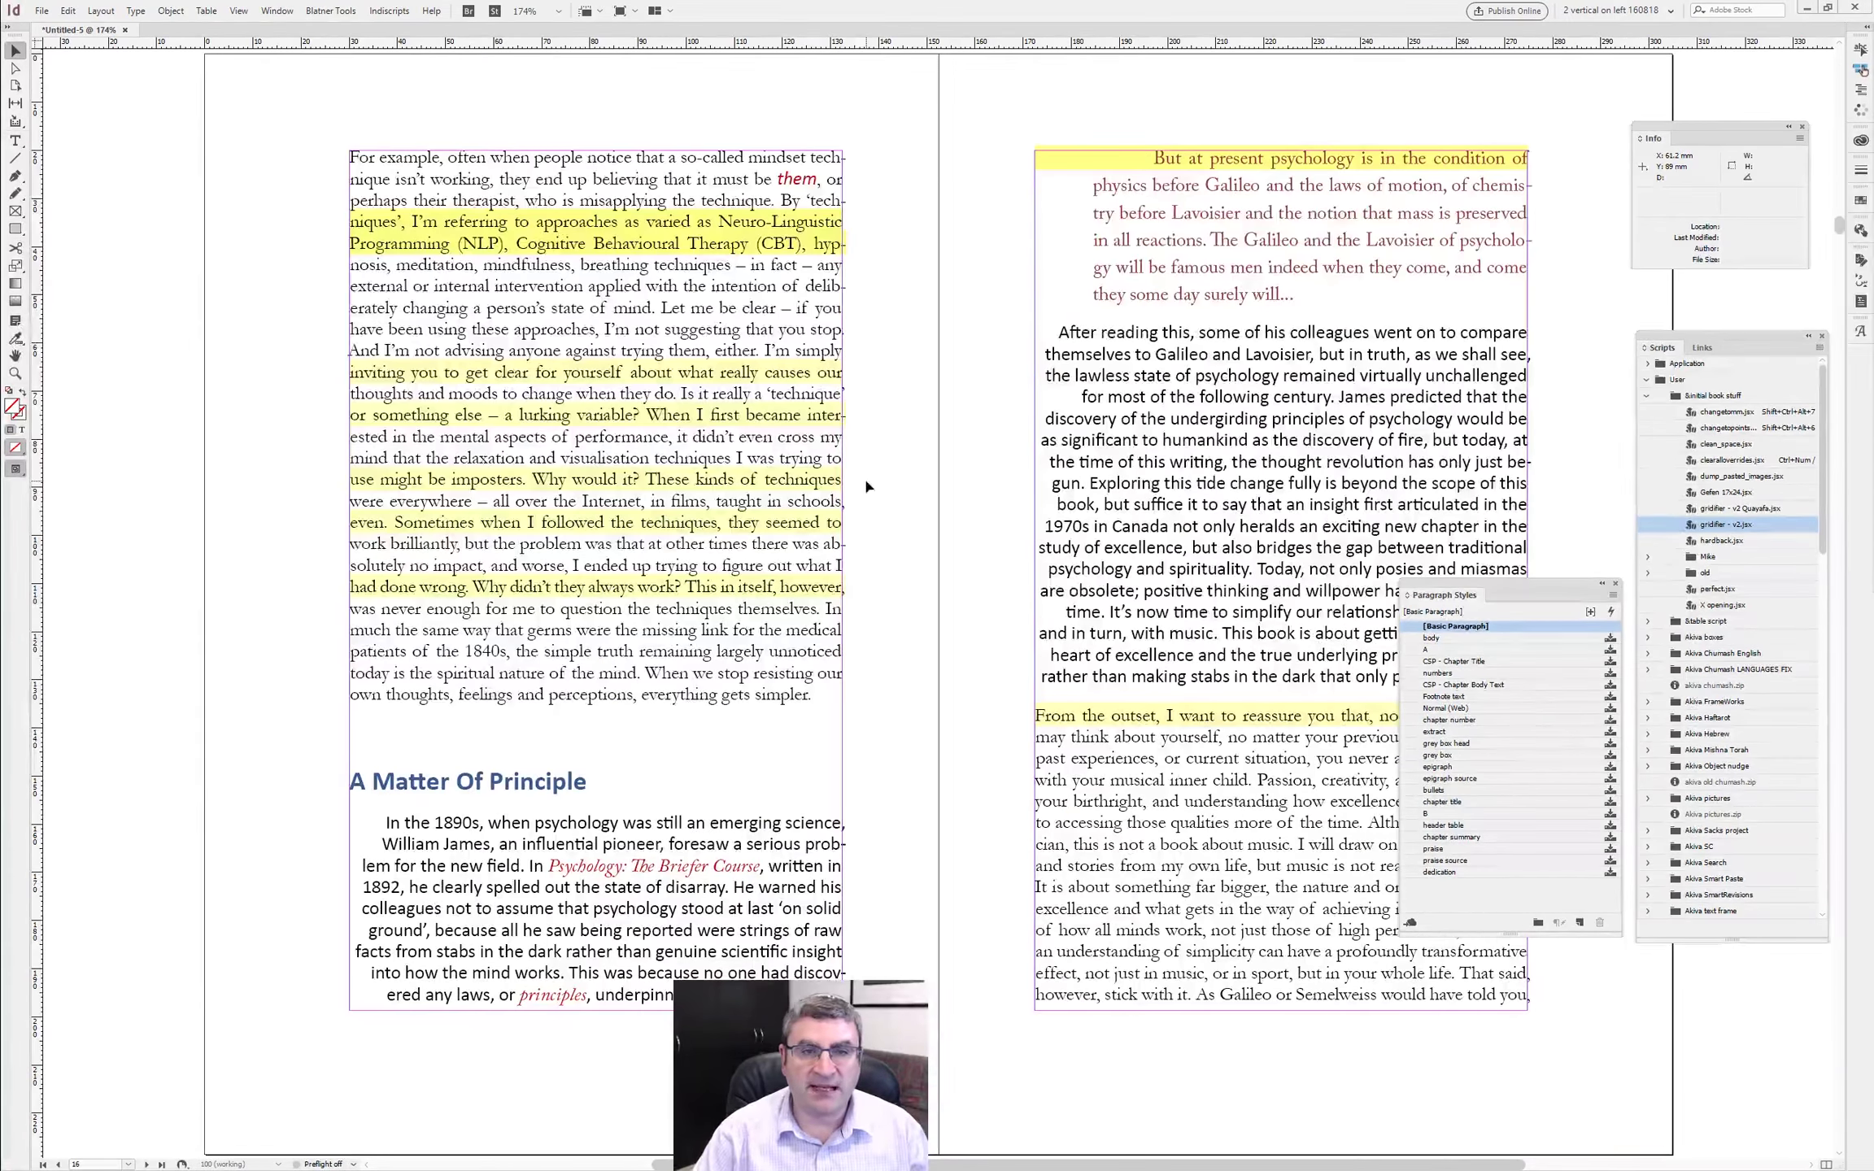
- Close the untitled document without saving and open the recent file done.indd
key("ctrl+w")
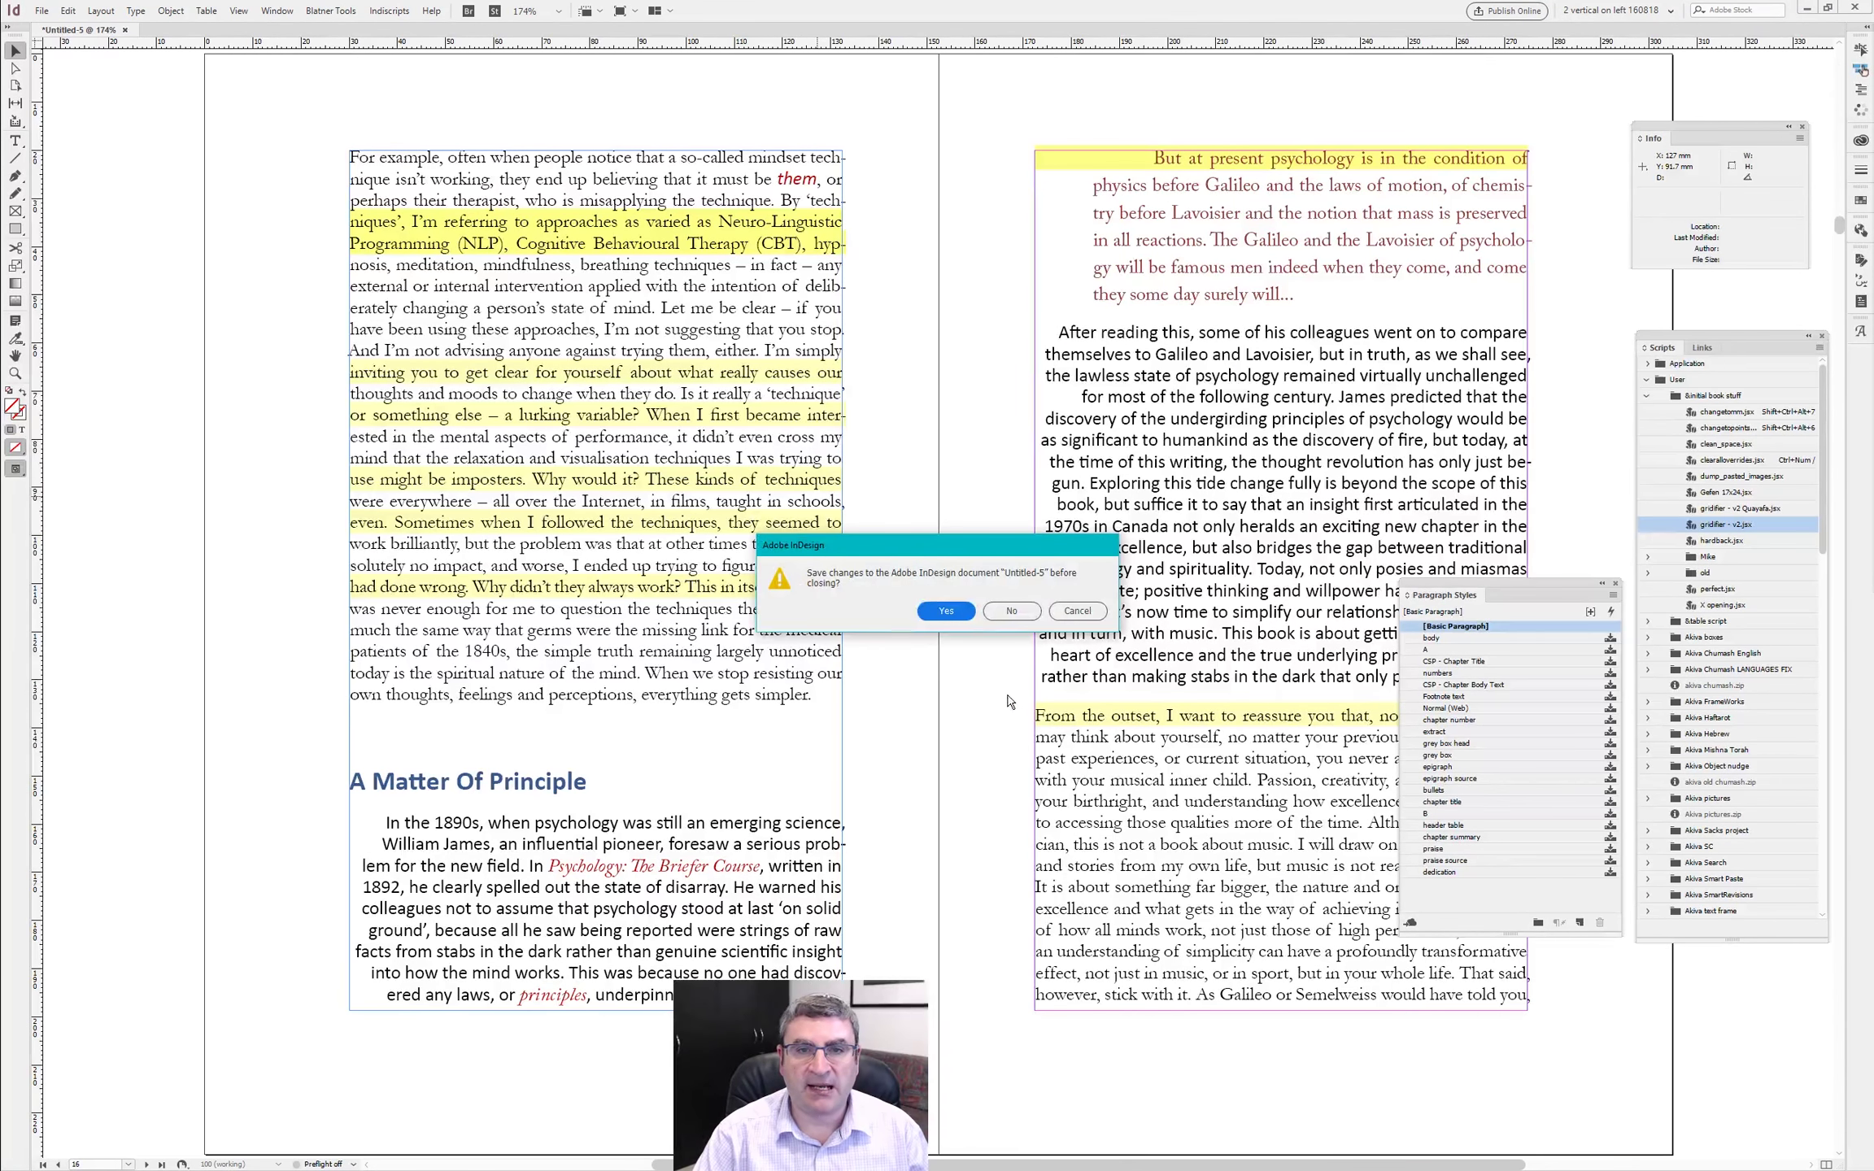
left_click(1011, 610)
left_click(41, 11)
mouse_move(79, 76)
left_click(302, 75)
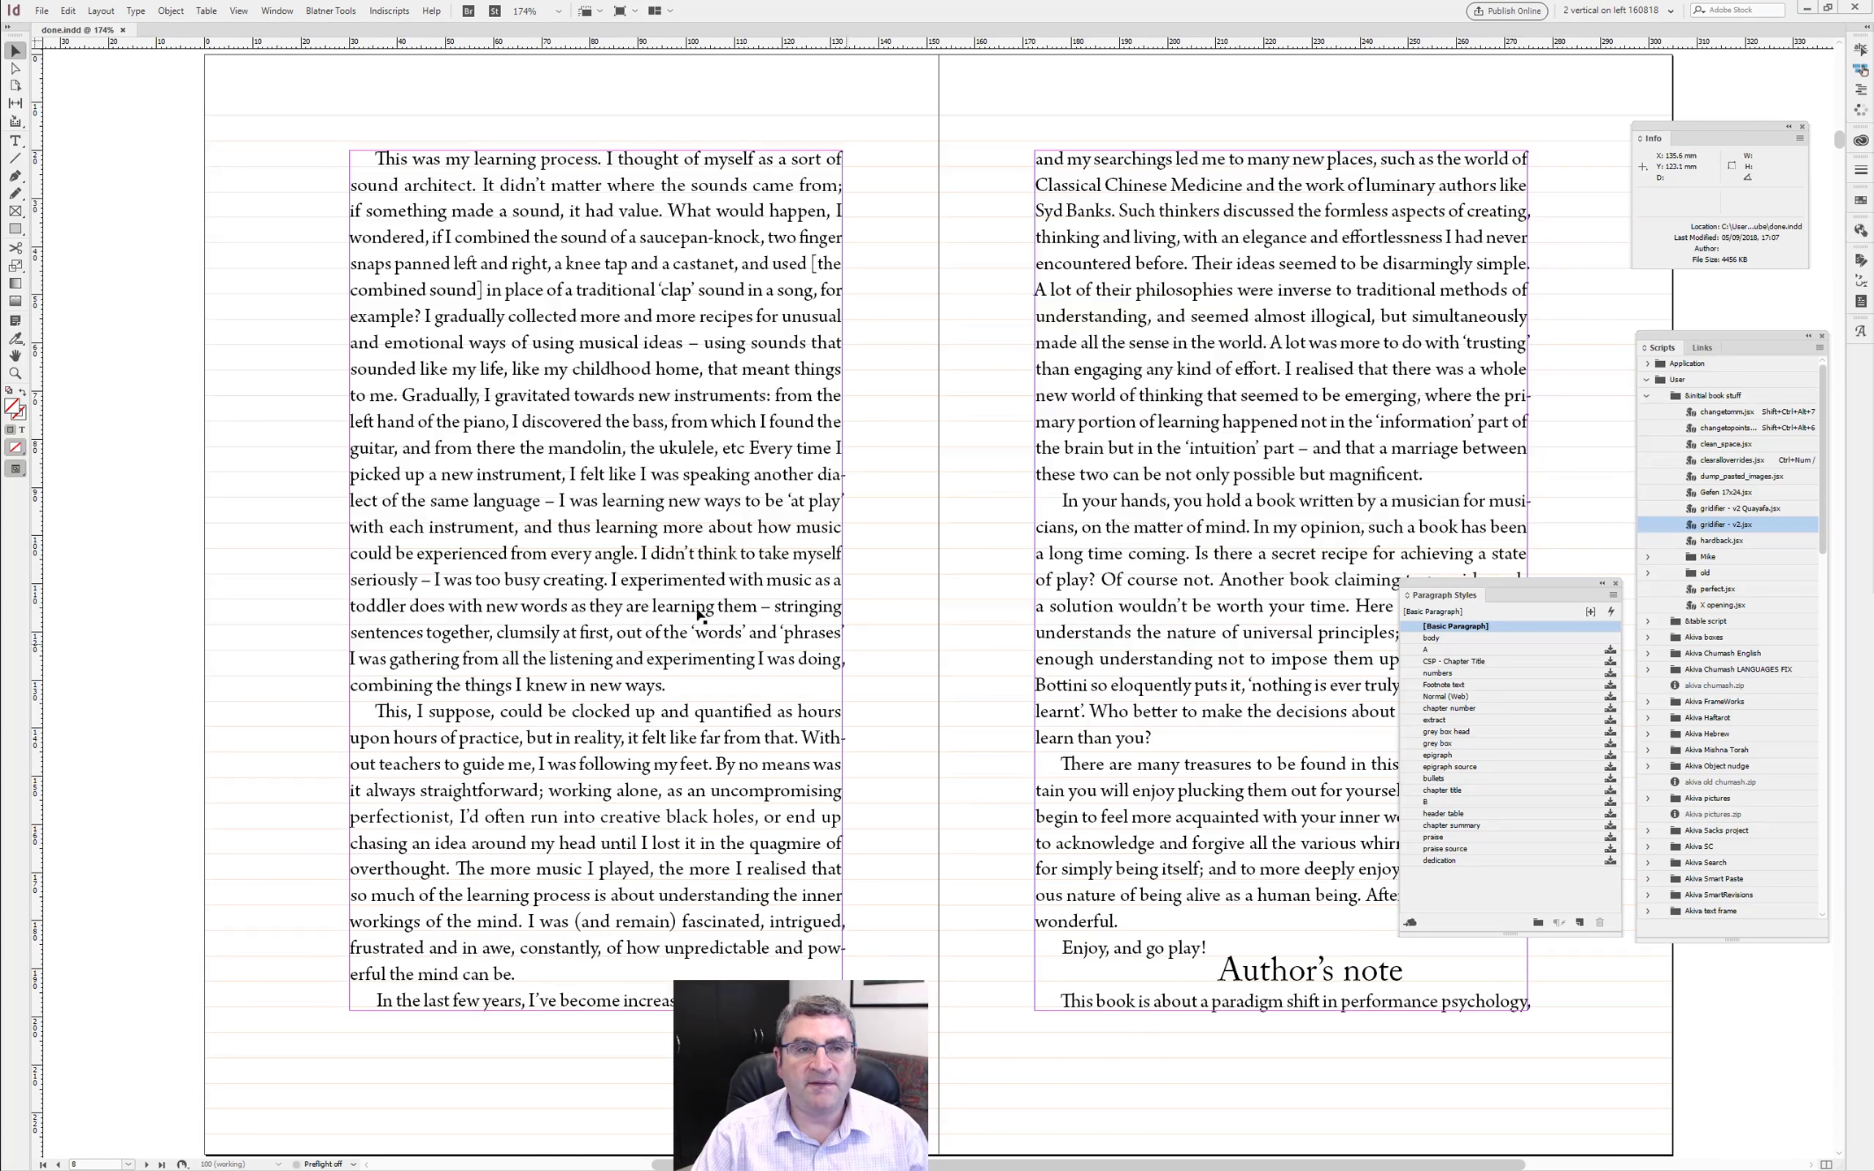
- Select individual body text lines on the left-hand page to examine how they sit on the baseline grid
double_click(584, 580)
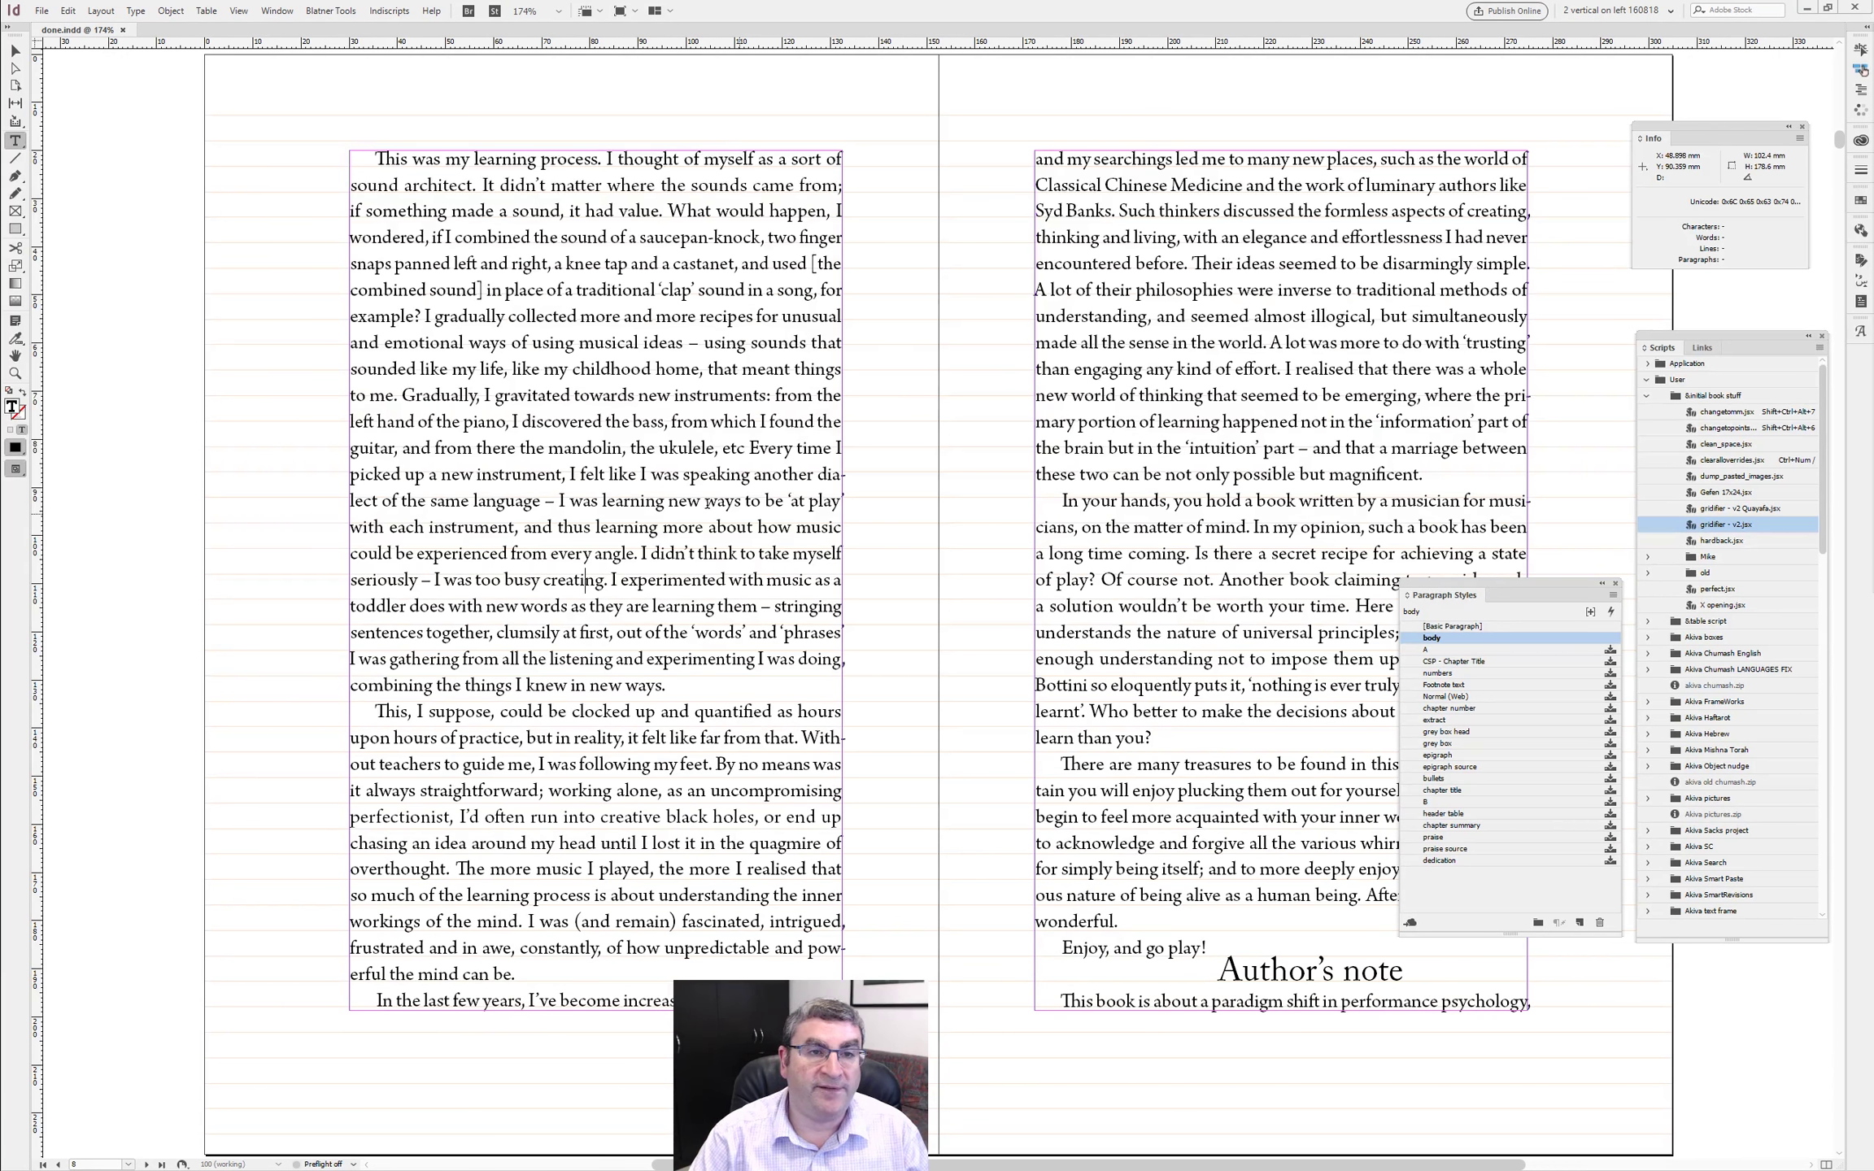
triple_click(613, 533)
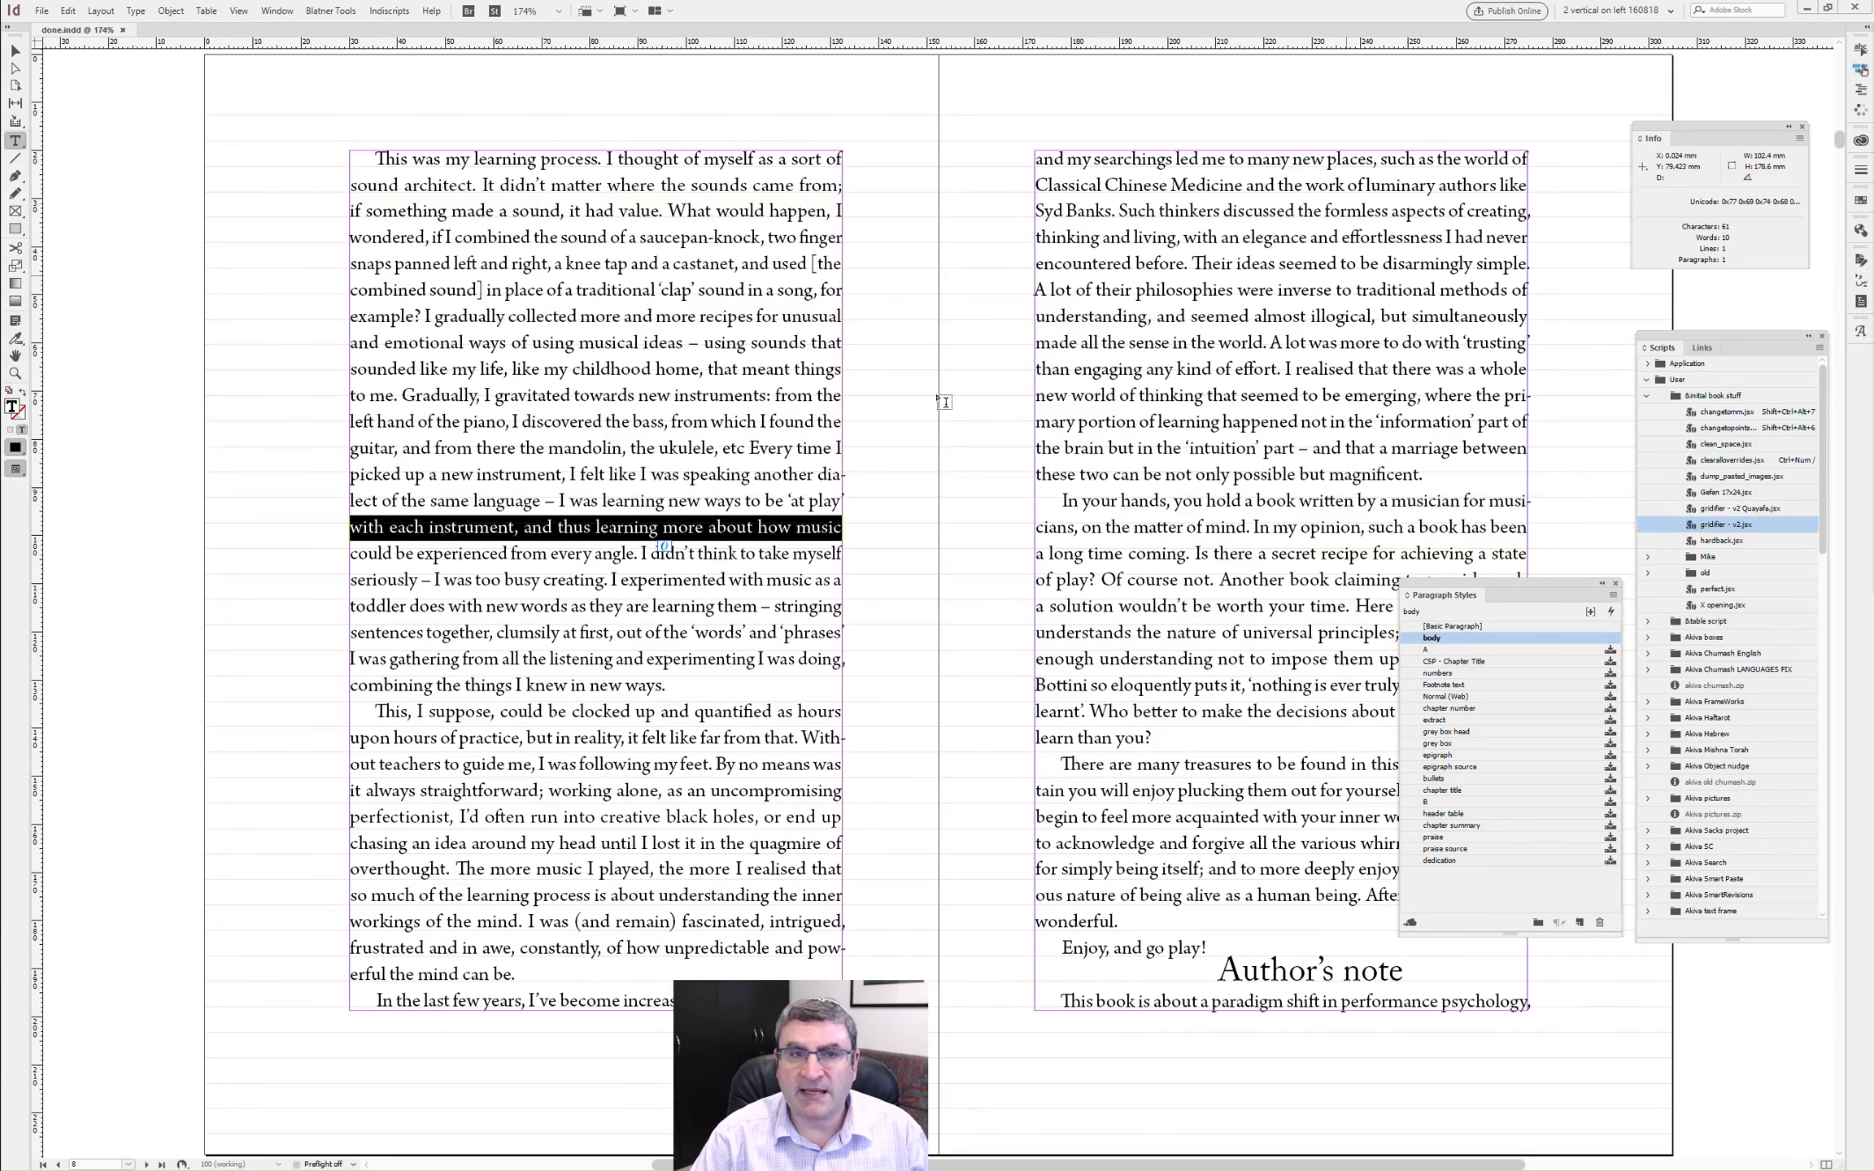
triple_click(568, 447)
left_click(569, 452)
triple_click(562, 558)
left_click(563, 558)
double_click(602, 557)
triple_click(597, 558)
left_click(589, 601)
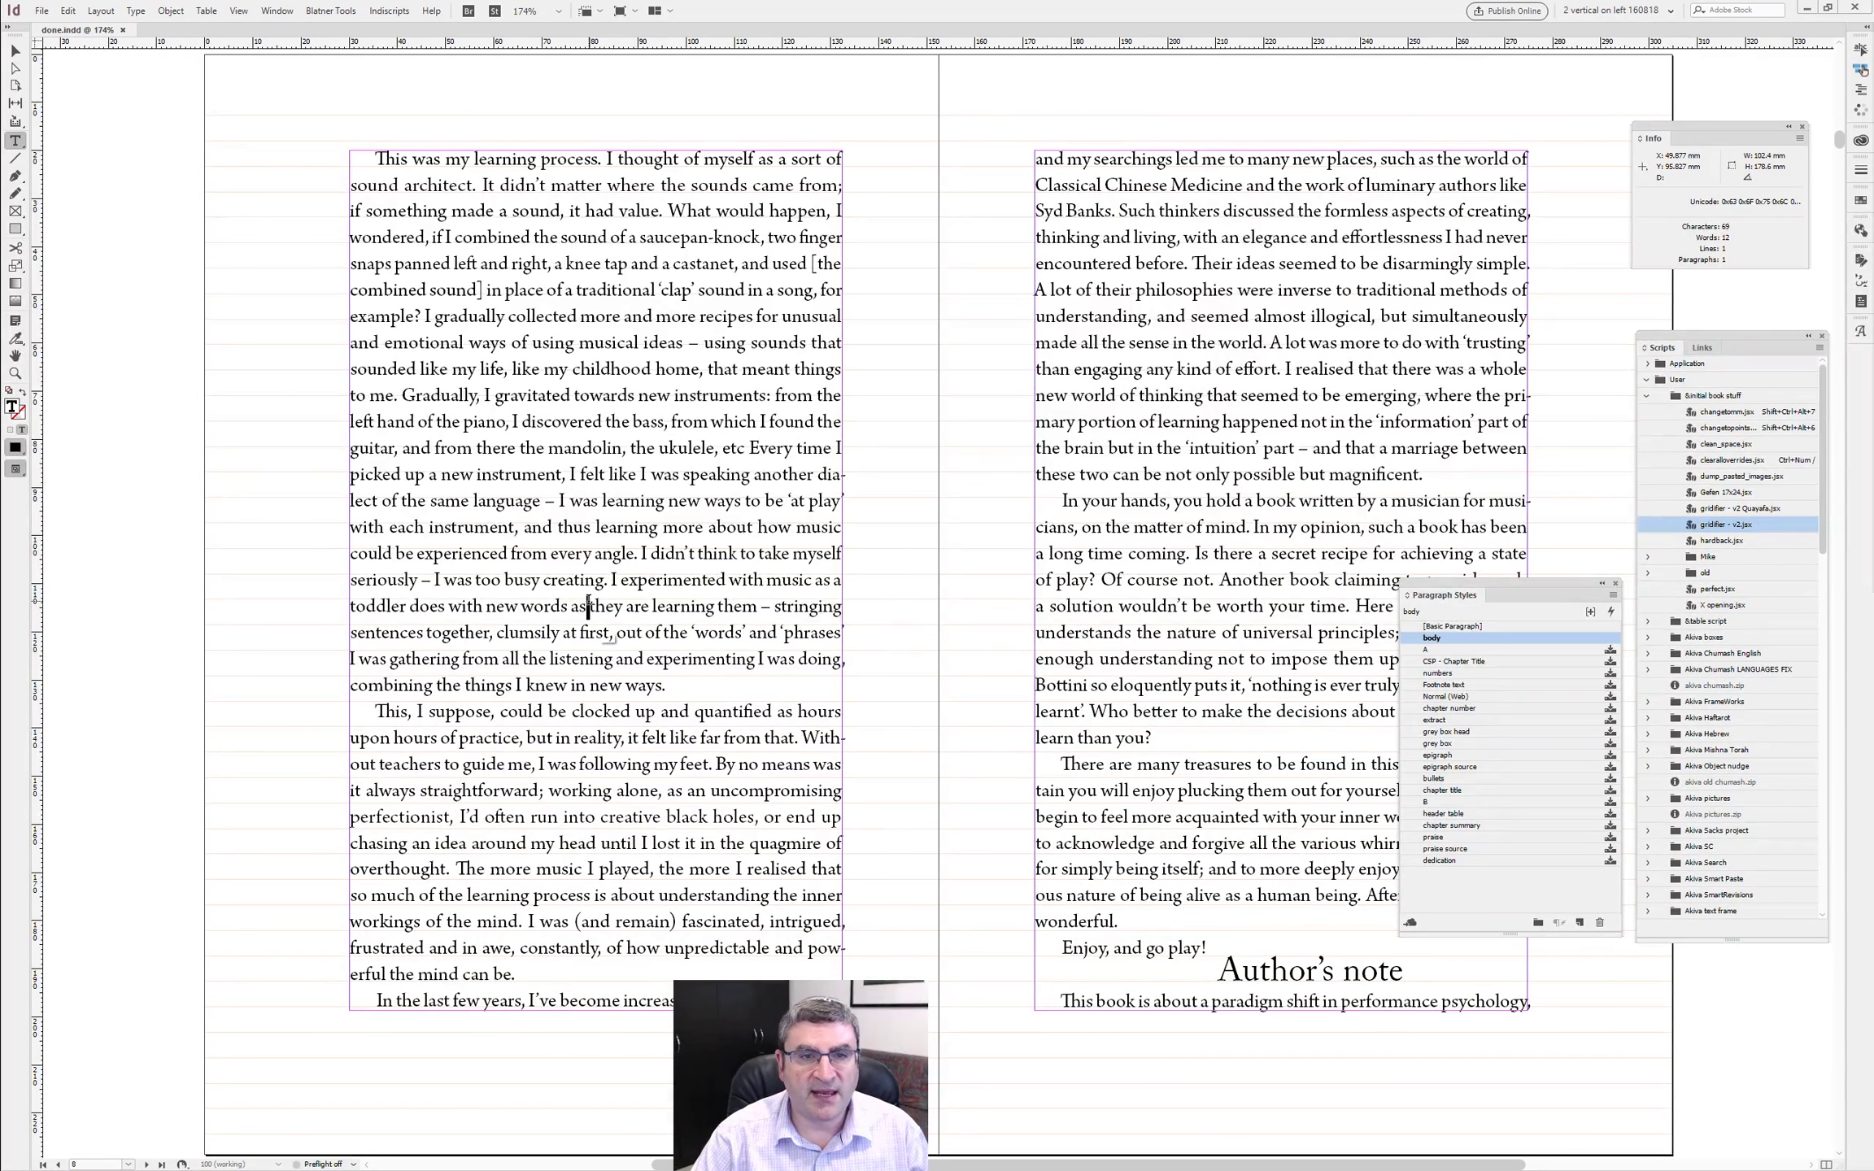
triple_click(589, 606)
- Examine the start of the left-hand page's lines up close against the baseline grid
left_click(14, 51)
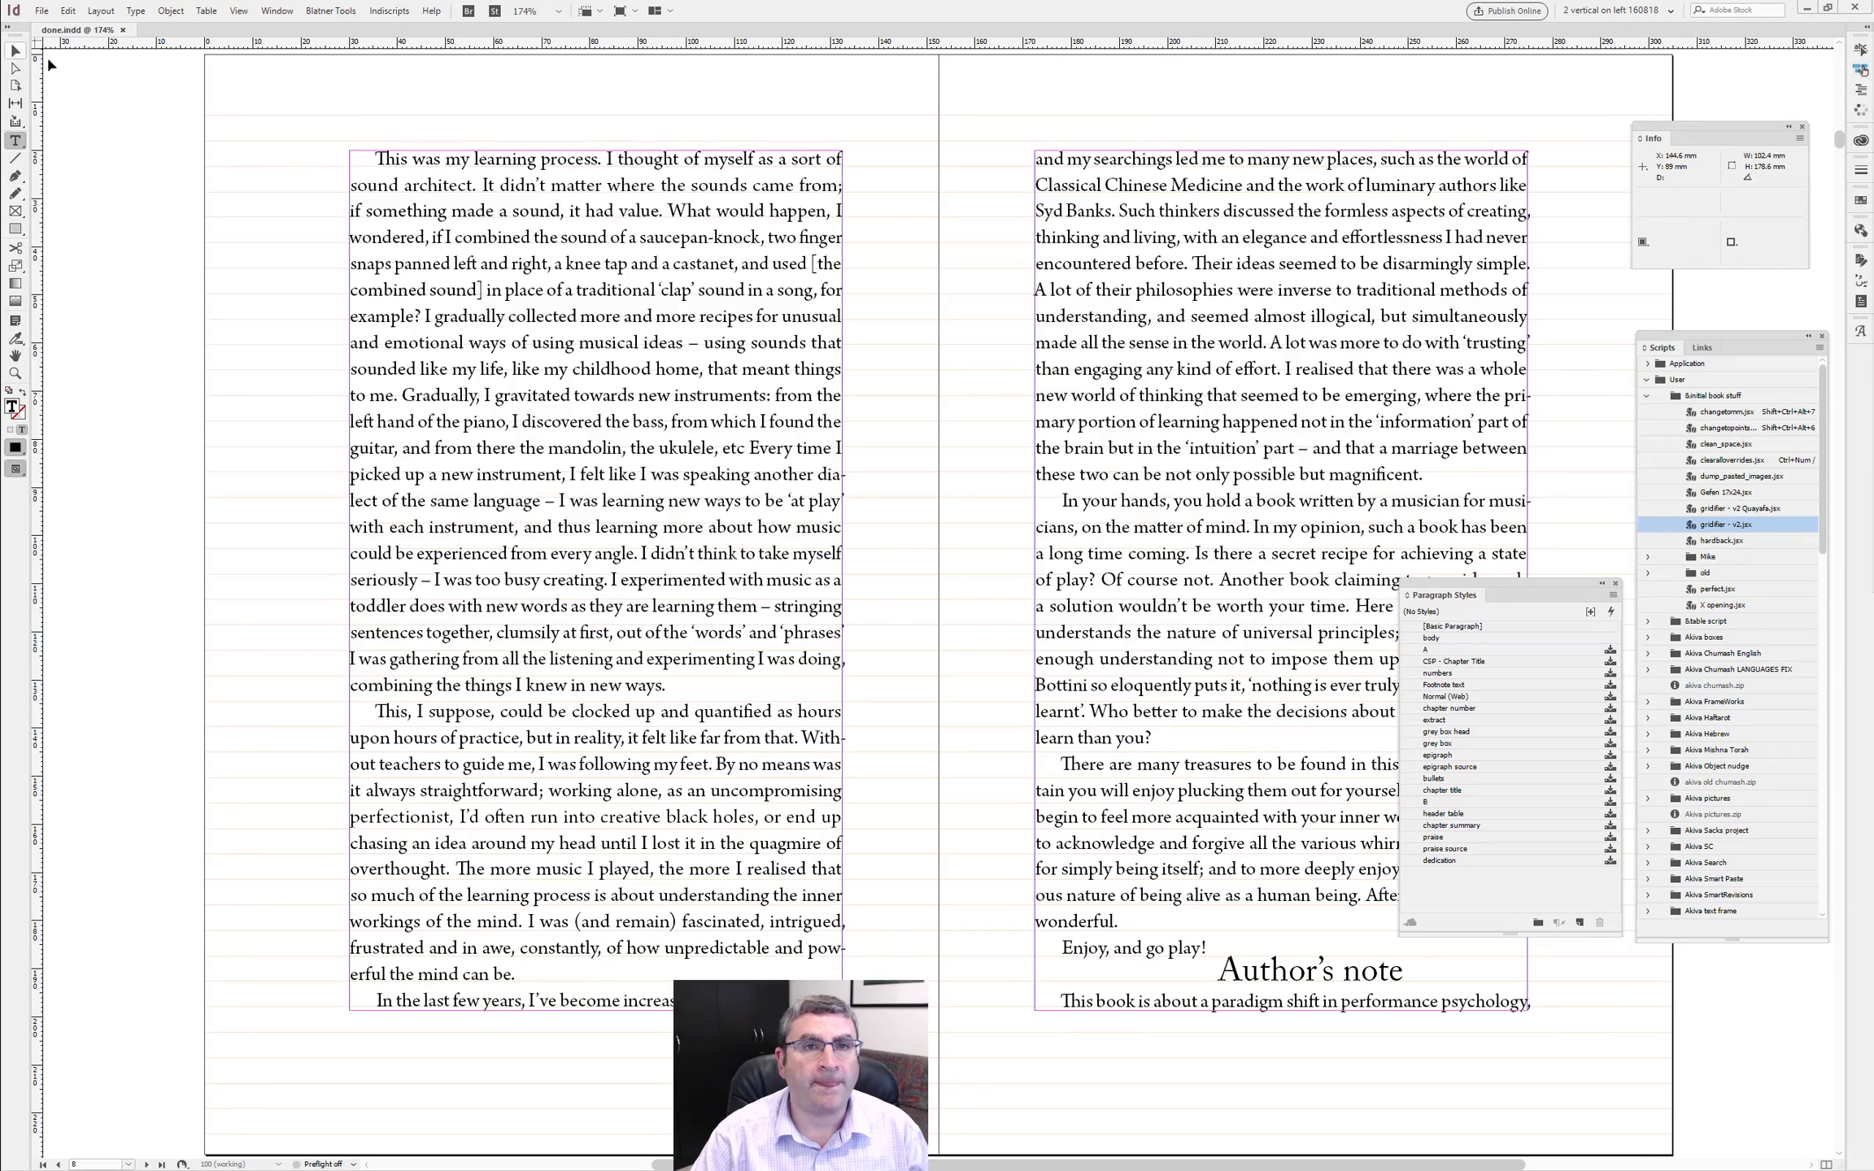
left_click(917, 421)
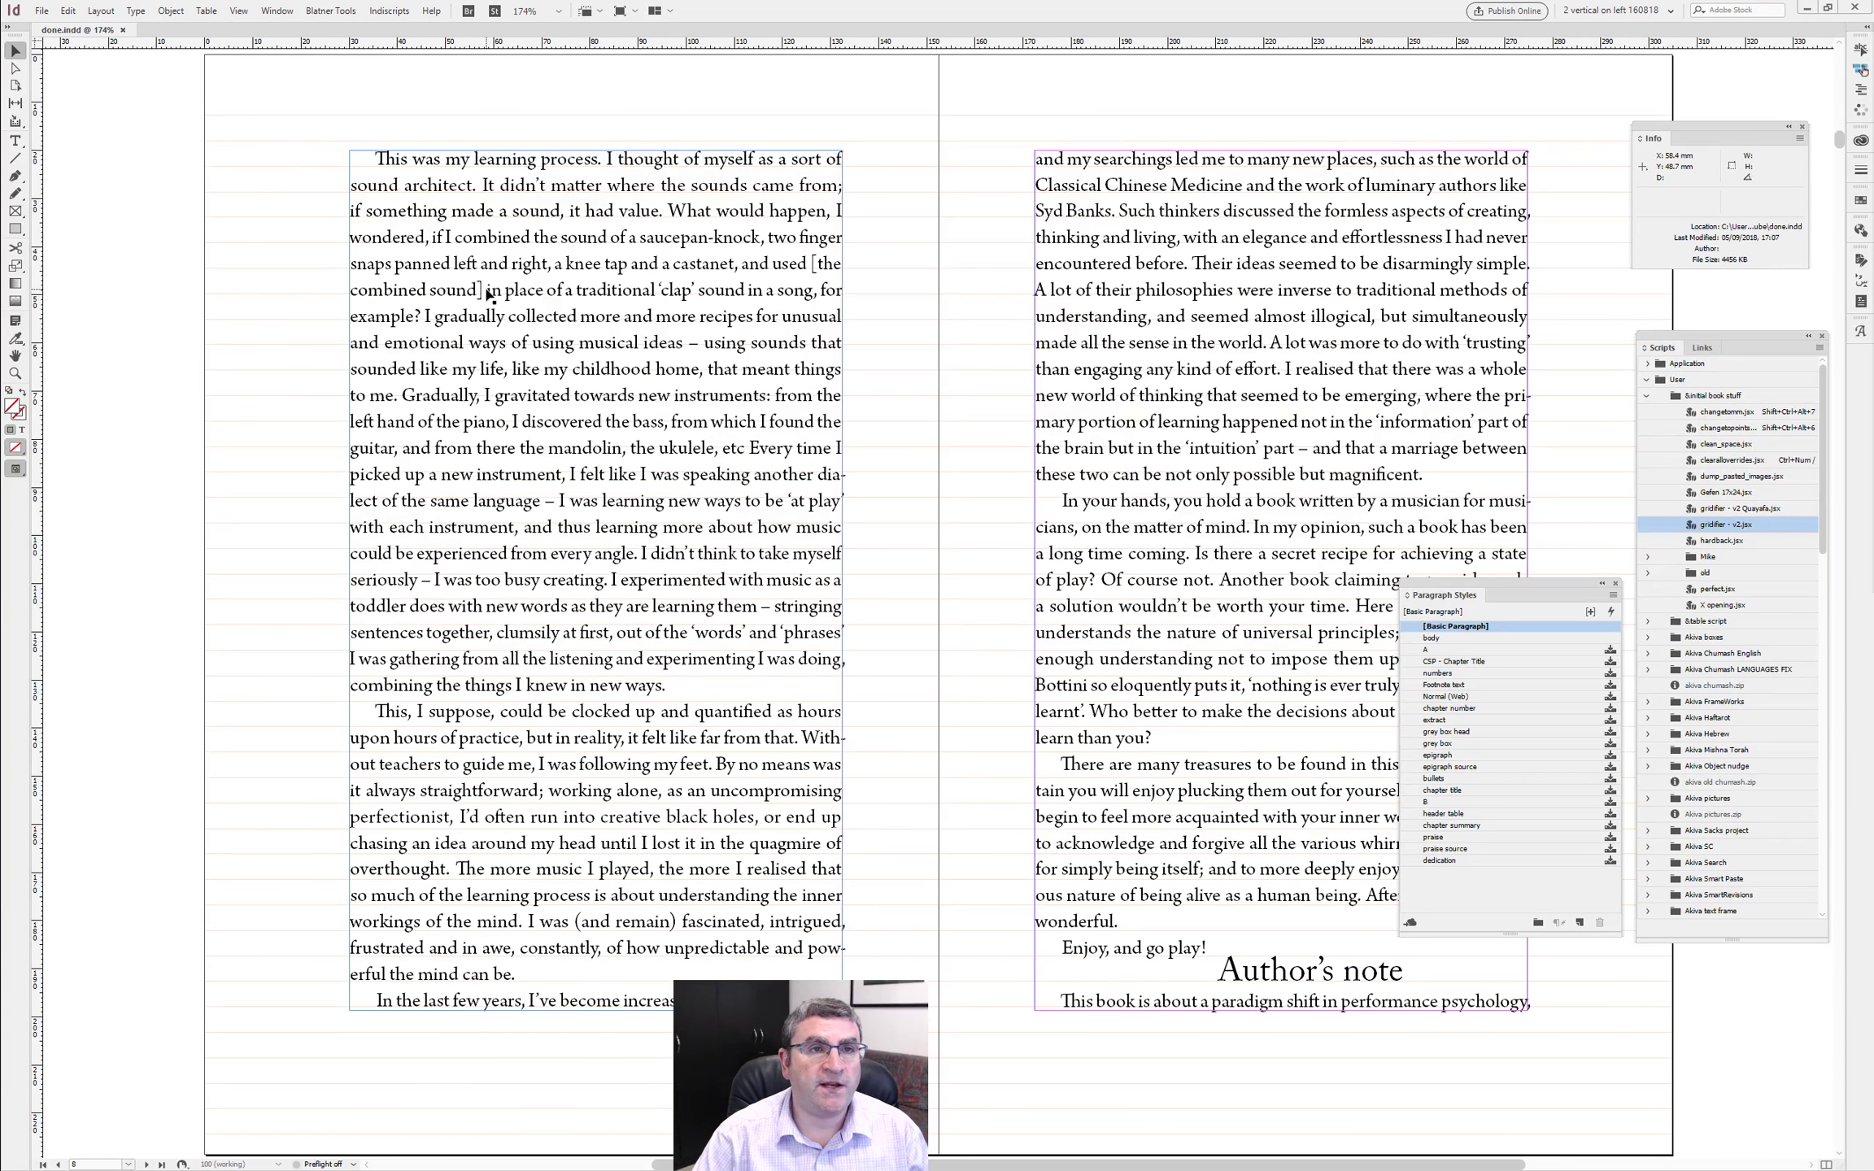
left_click_drag(260, 176, 663, 602)
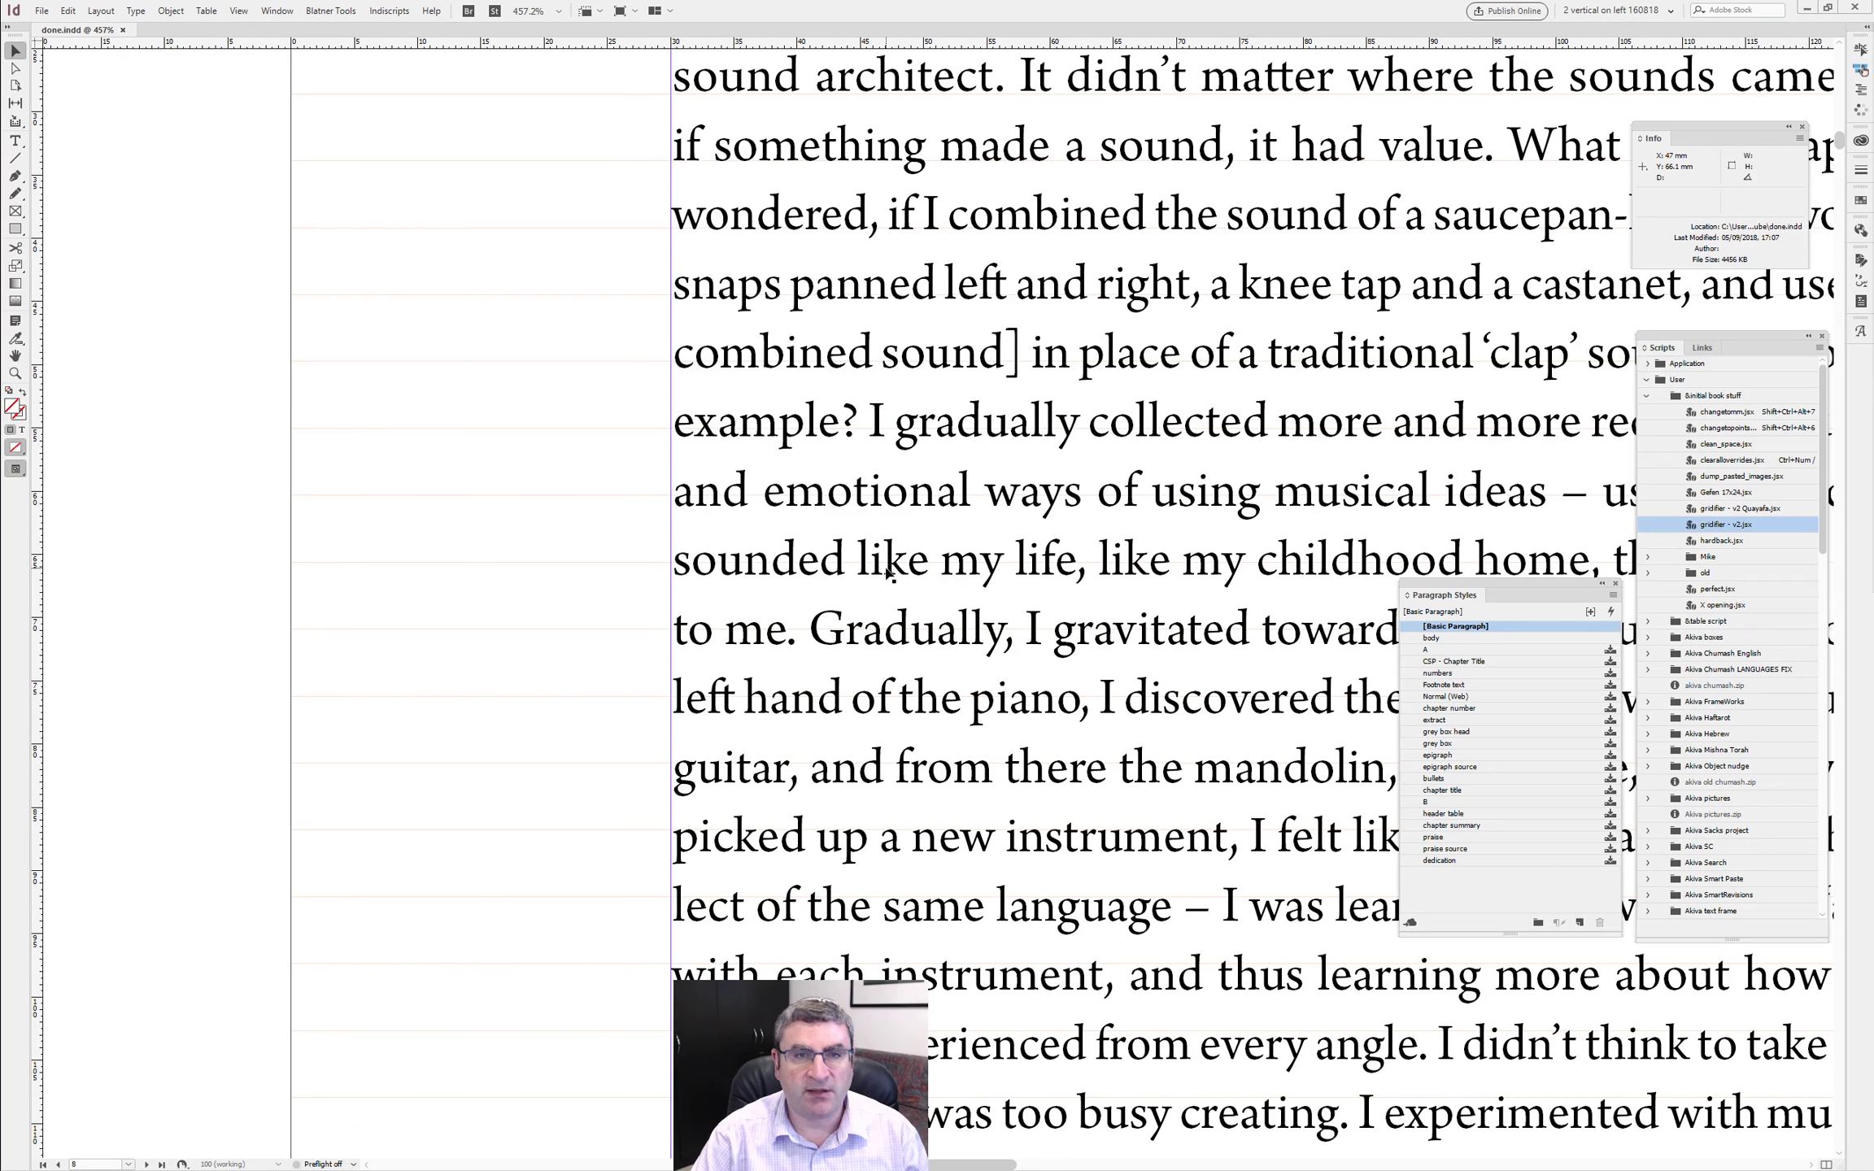
key("ctrl+alt+0")
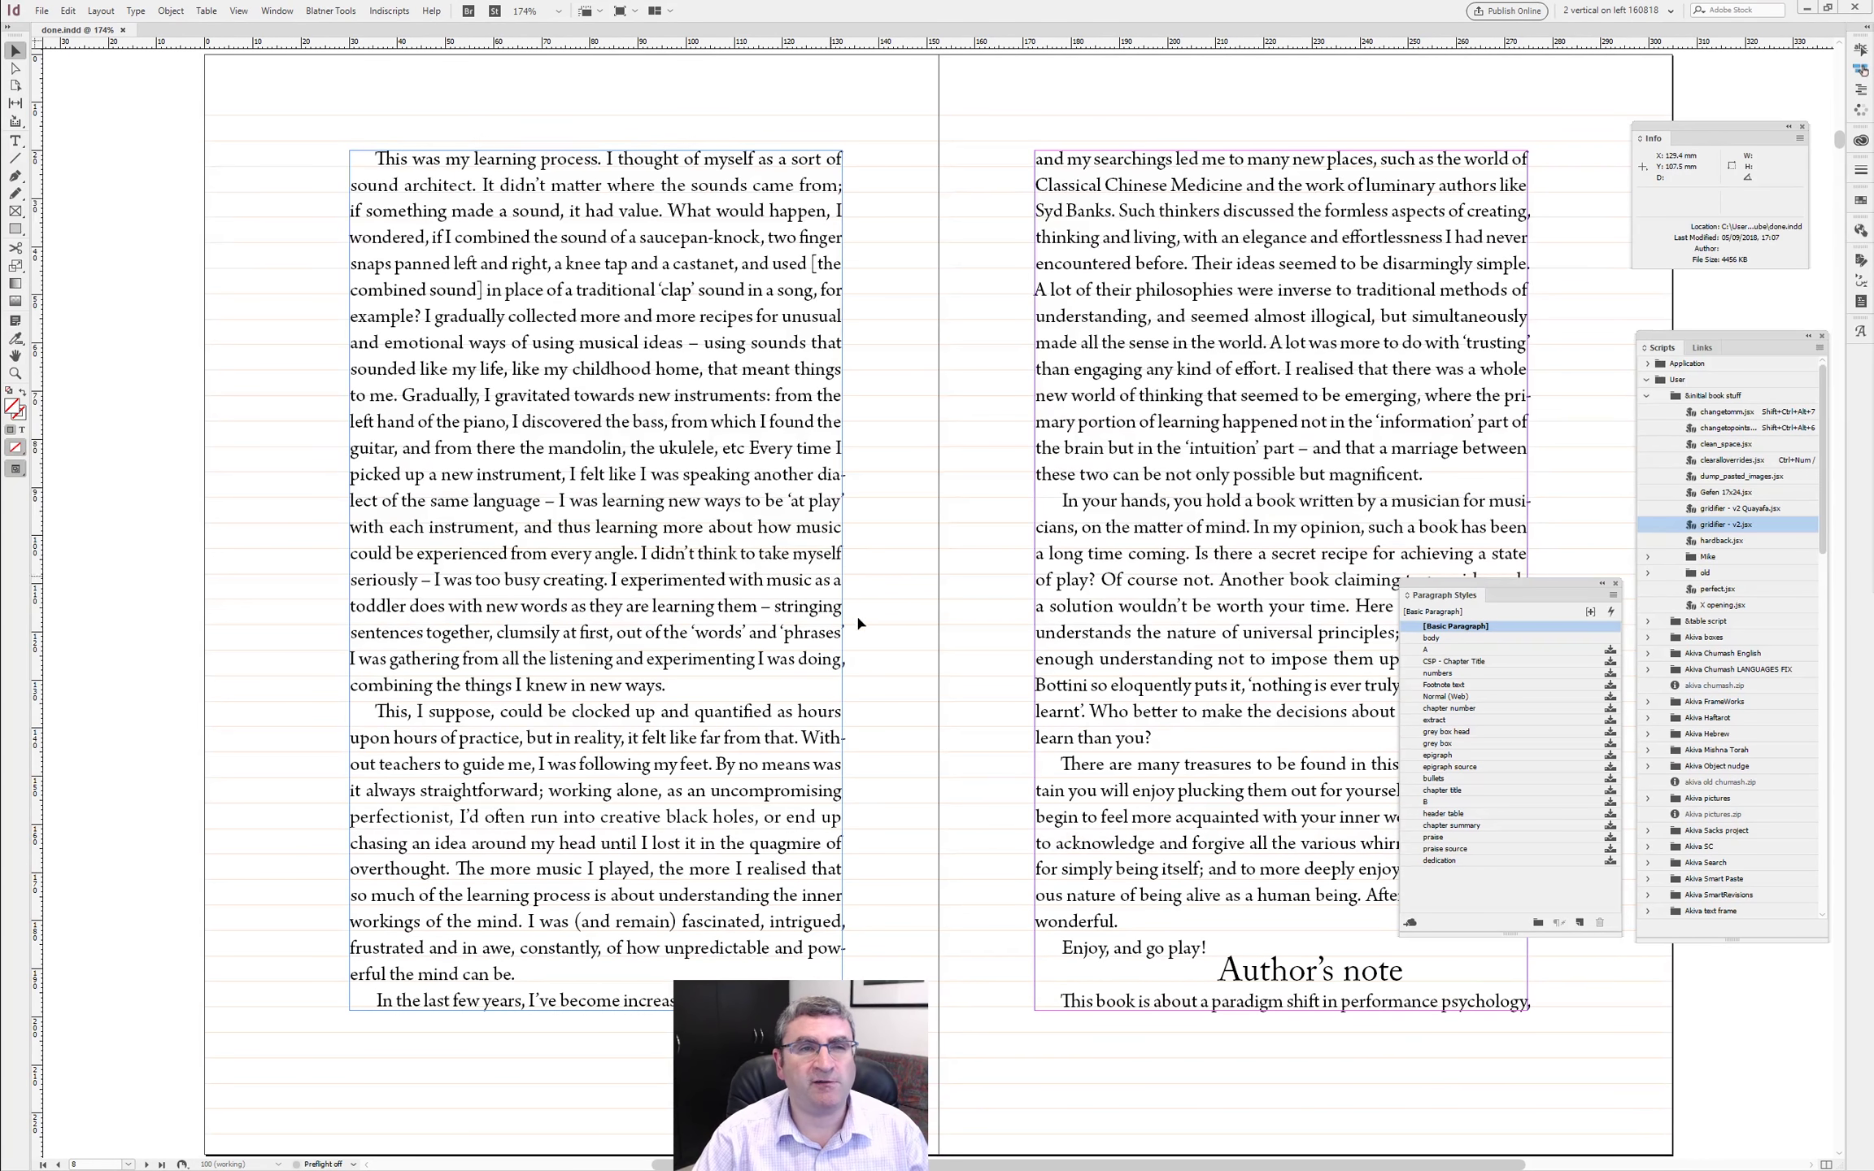
- Check the Baseline Options of the left-hand page's text frame without changing them
left_click_drag(284, 108, 1029, 333)
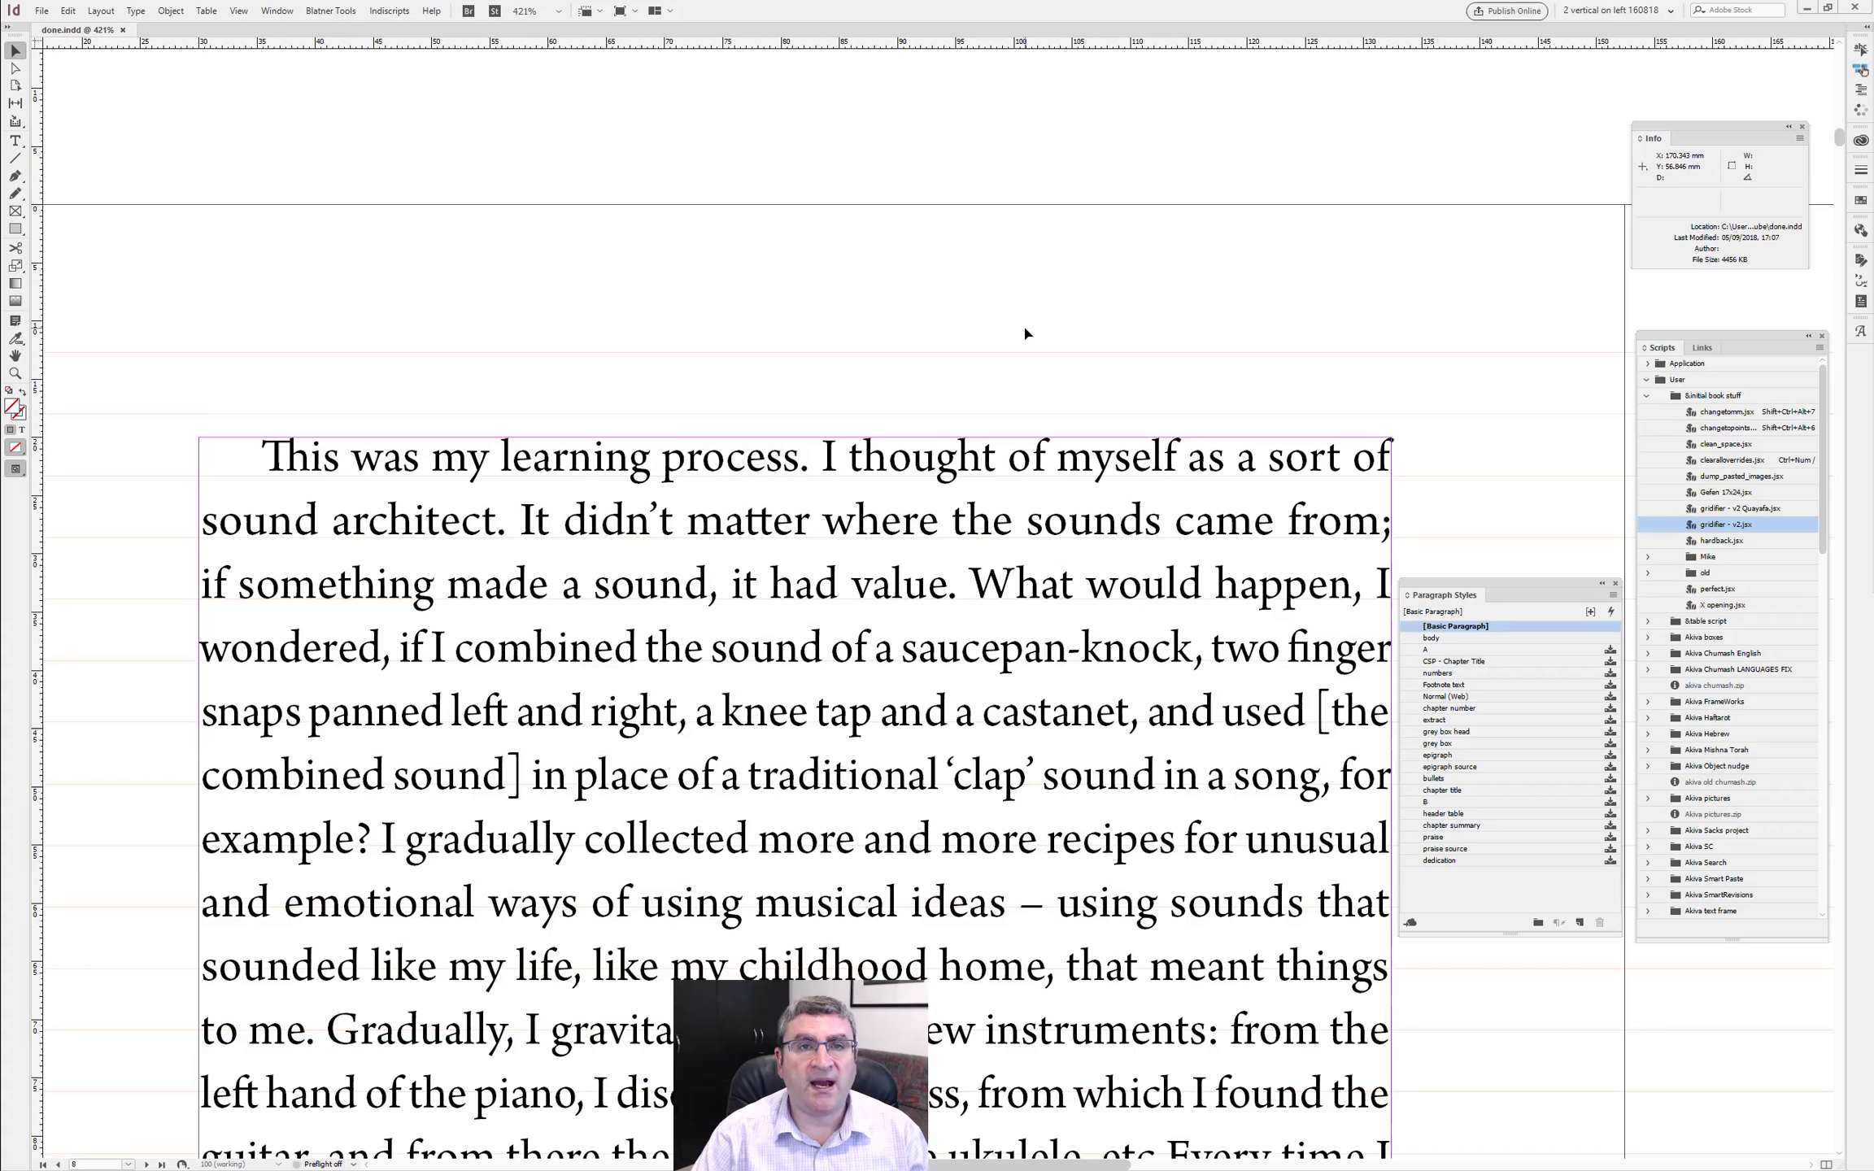
left_click(565, 539)
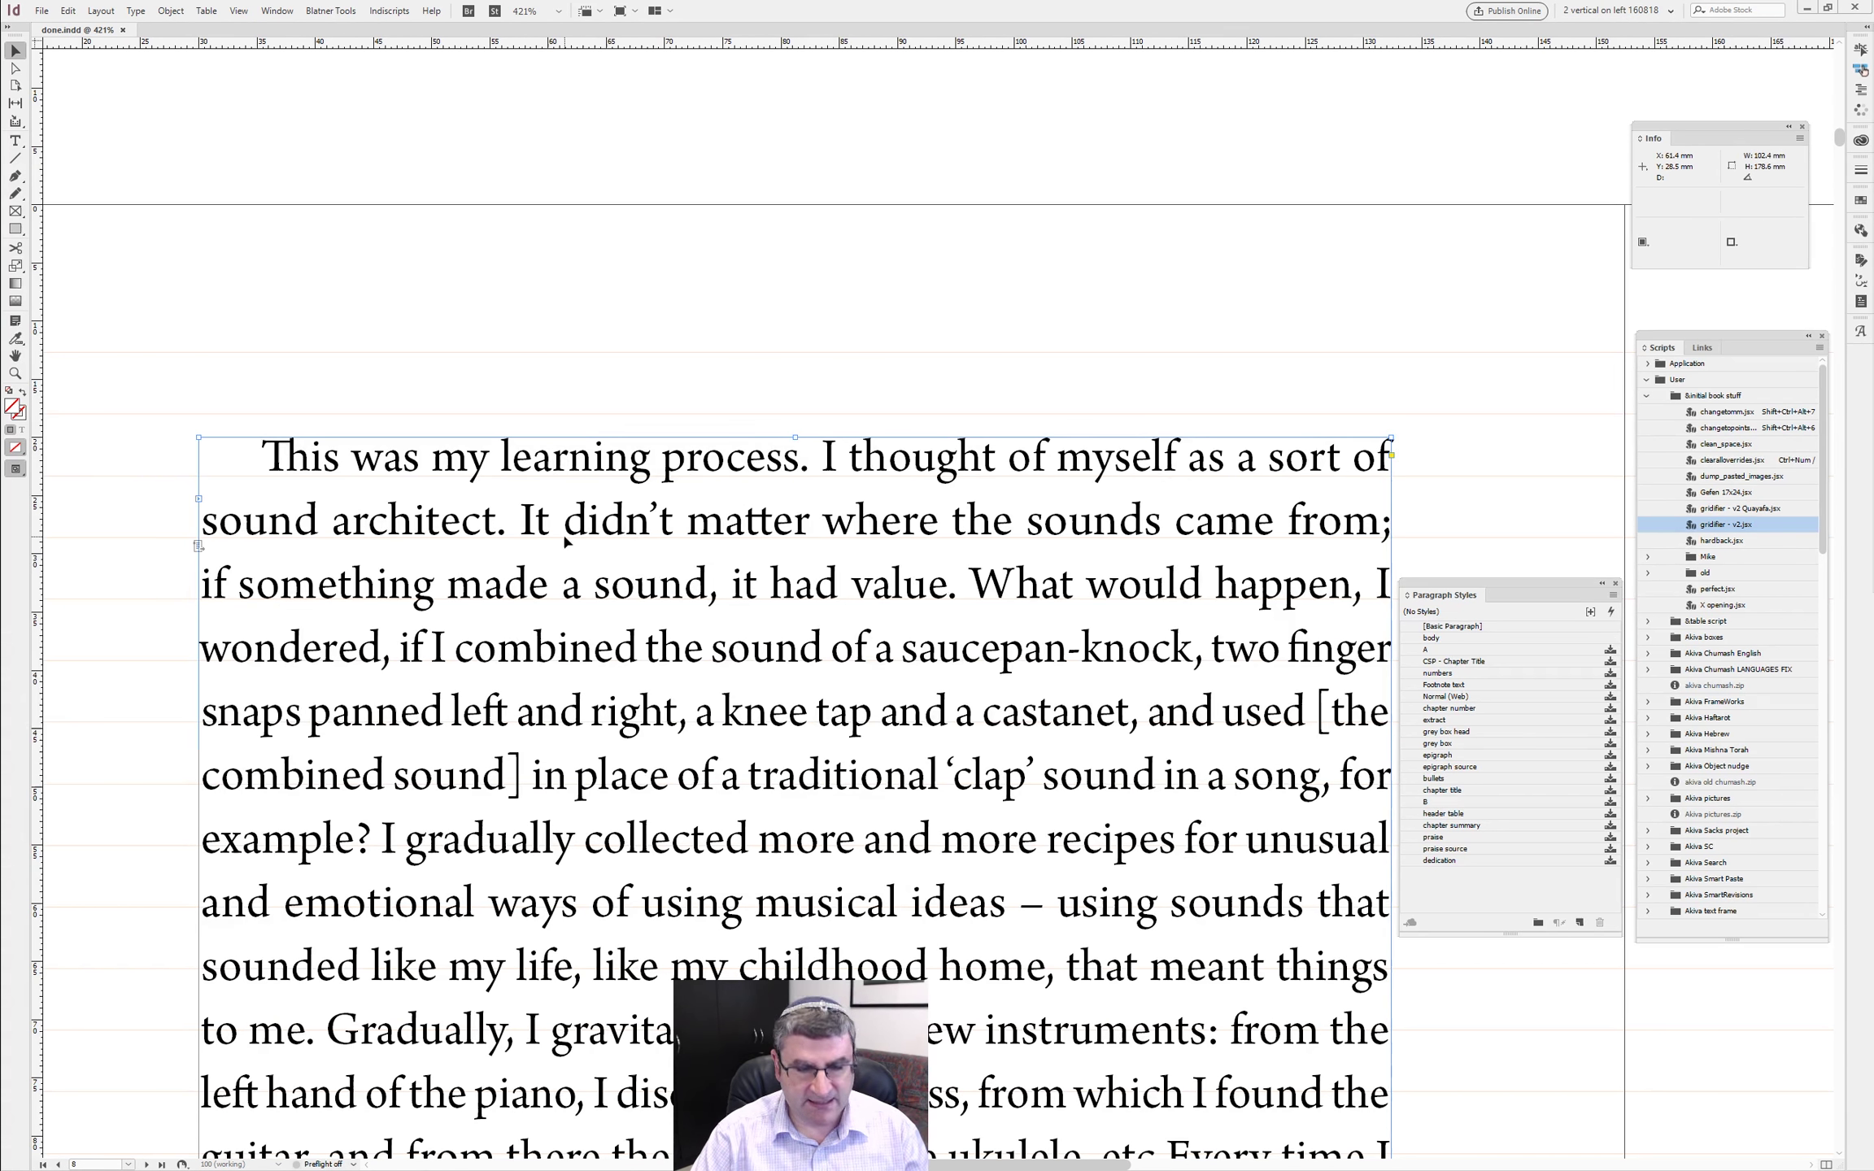
key("ctrl+b")
left_click(975, 443)
left_click(926, 443)
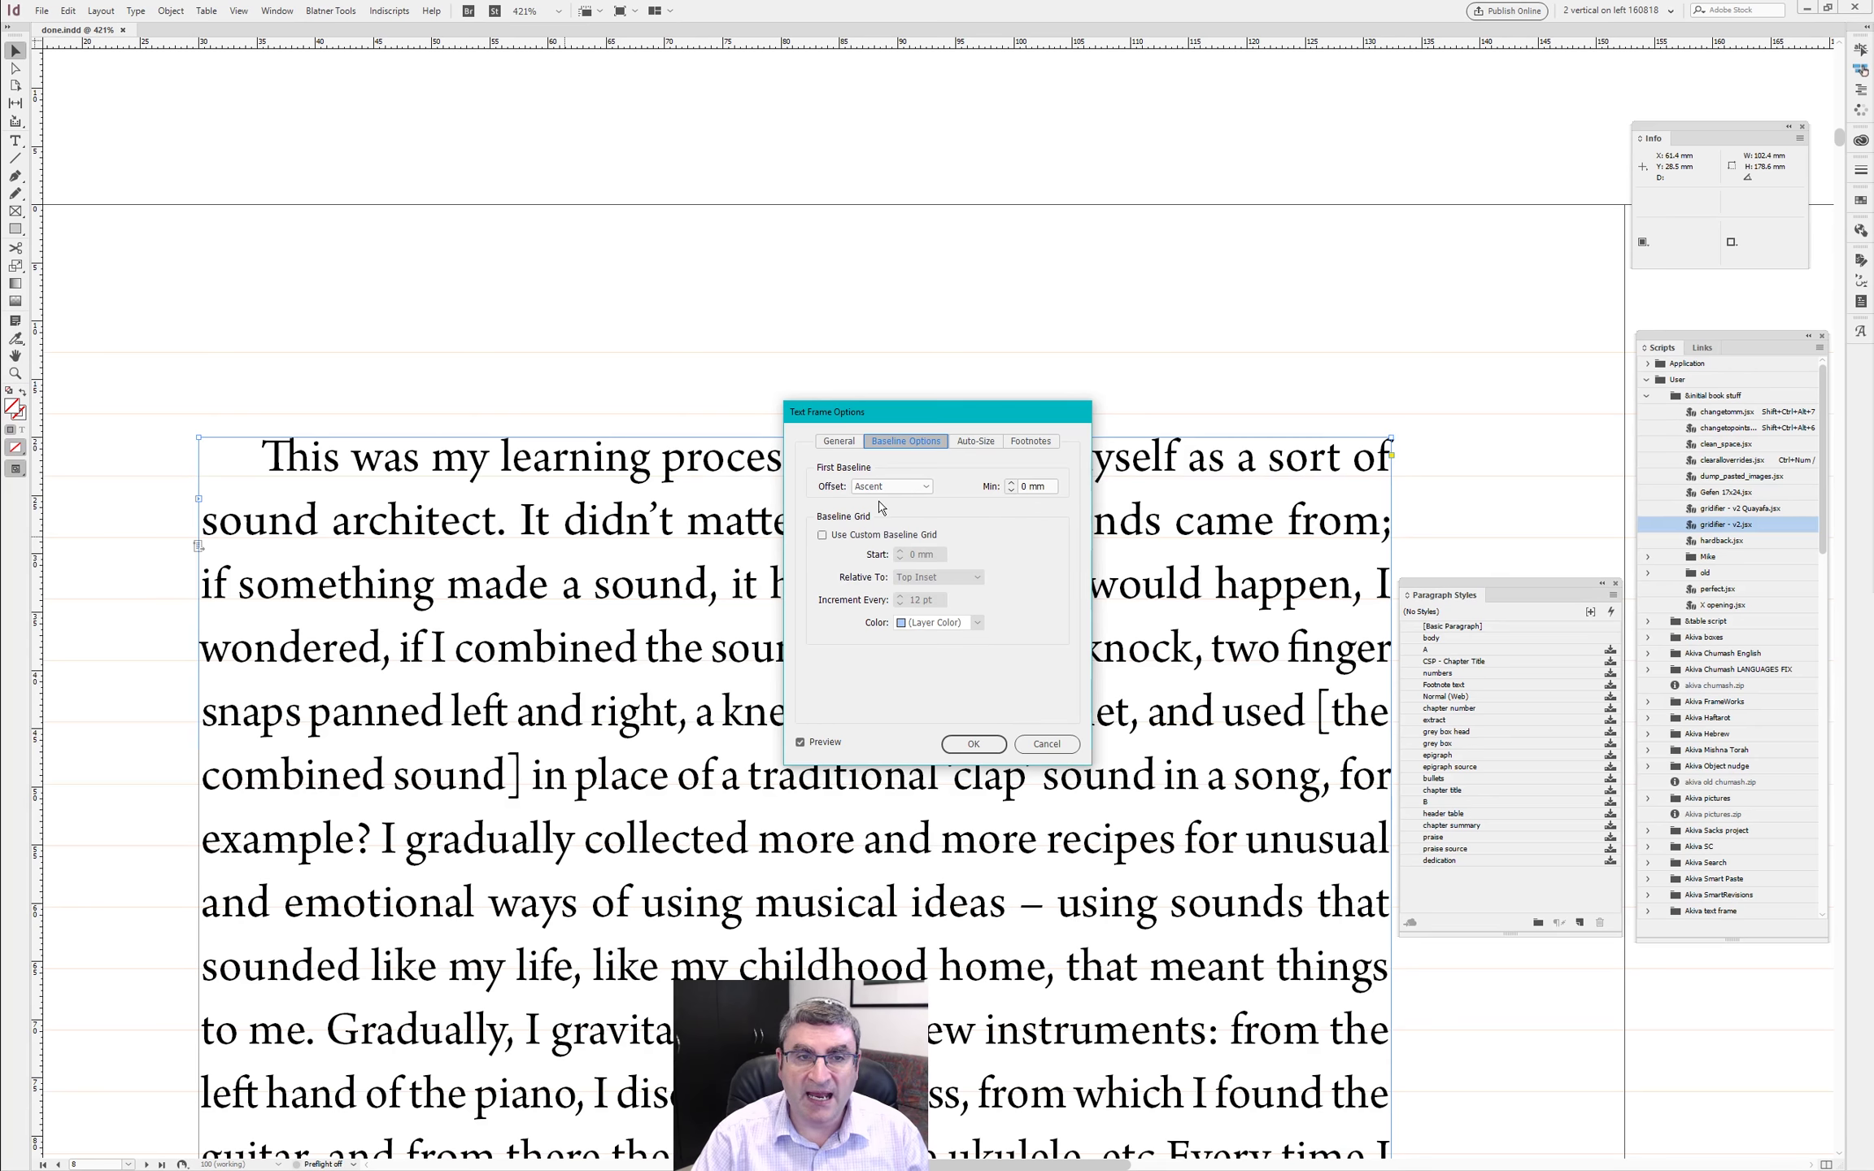
left_click(1042, 745)
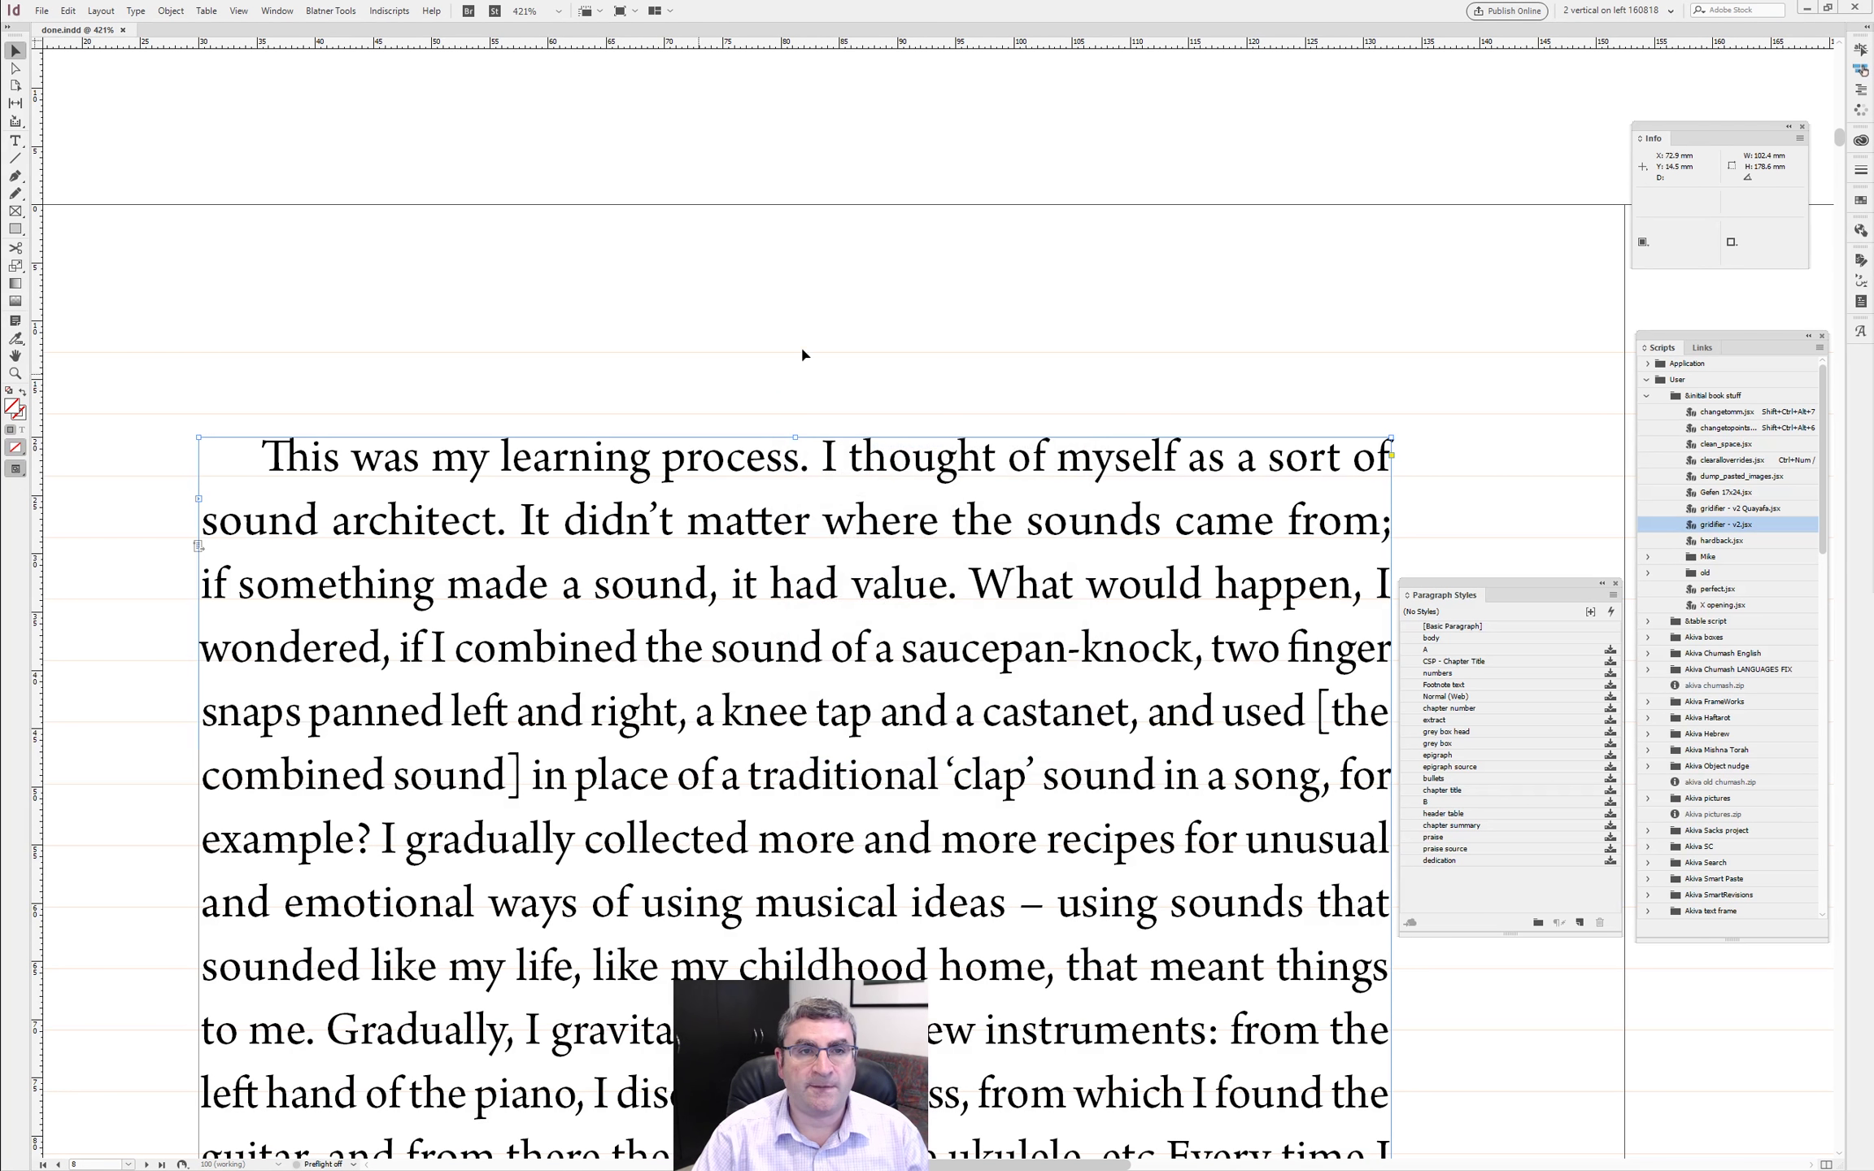
- Examine the bottom edge of the left-hand text frame against the baseline grid
key("ctrl+alt+0")
left_click_drag(309, 930, 625, 1067)
key("ctrl+alt+0")
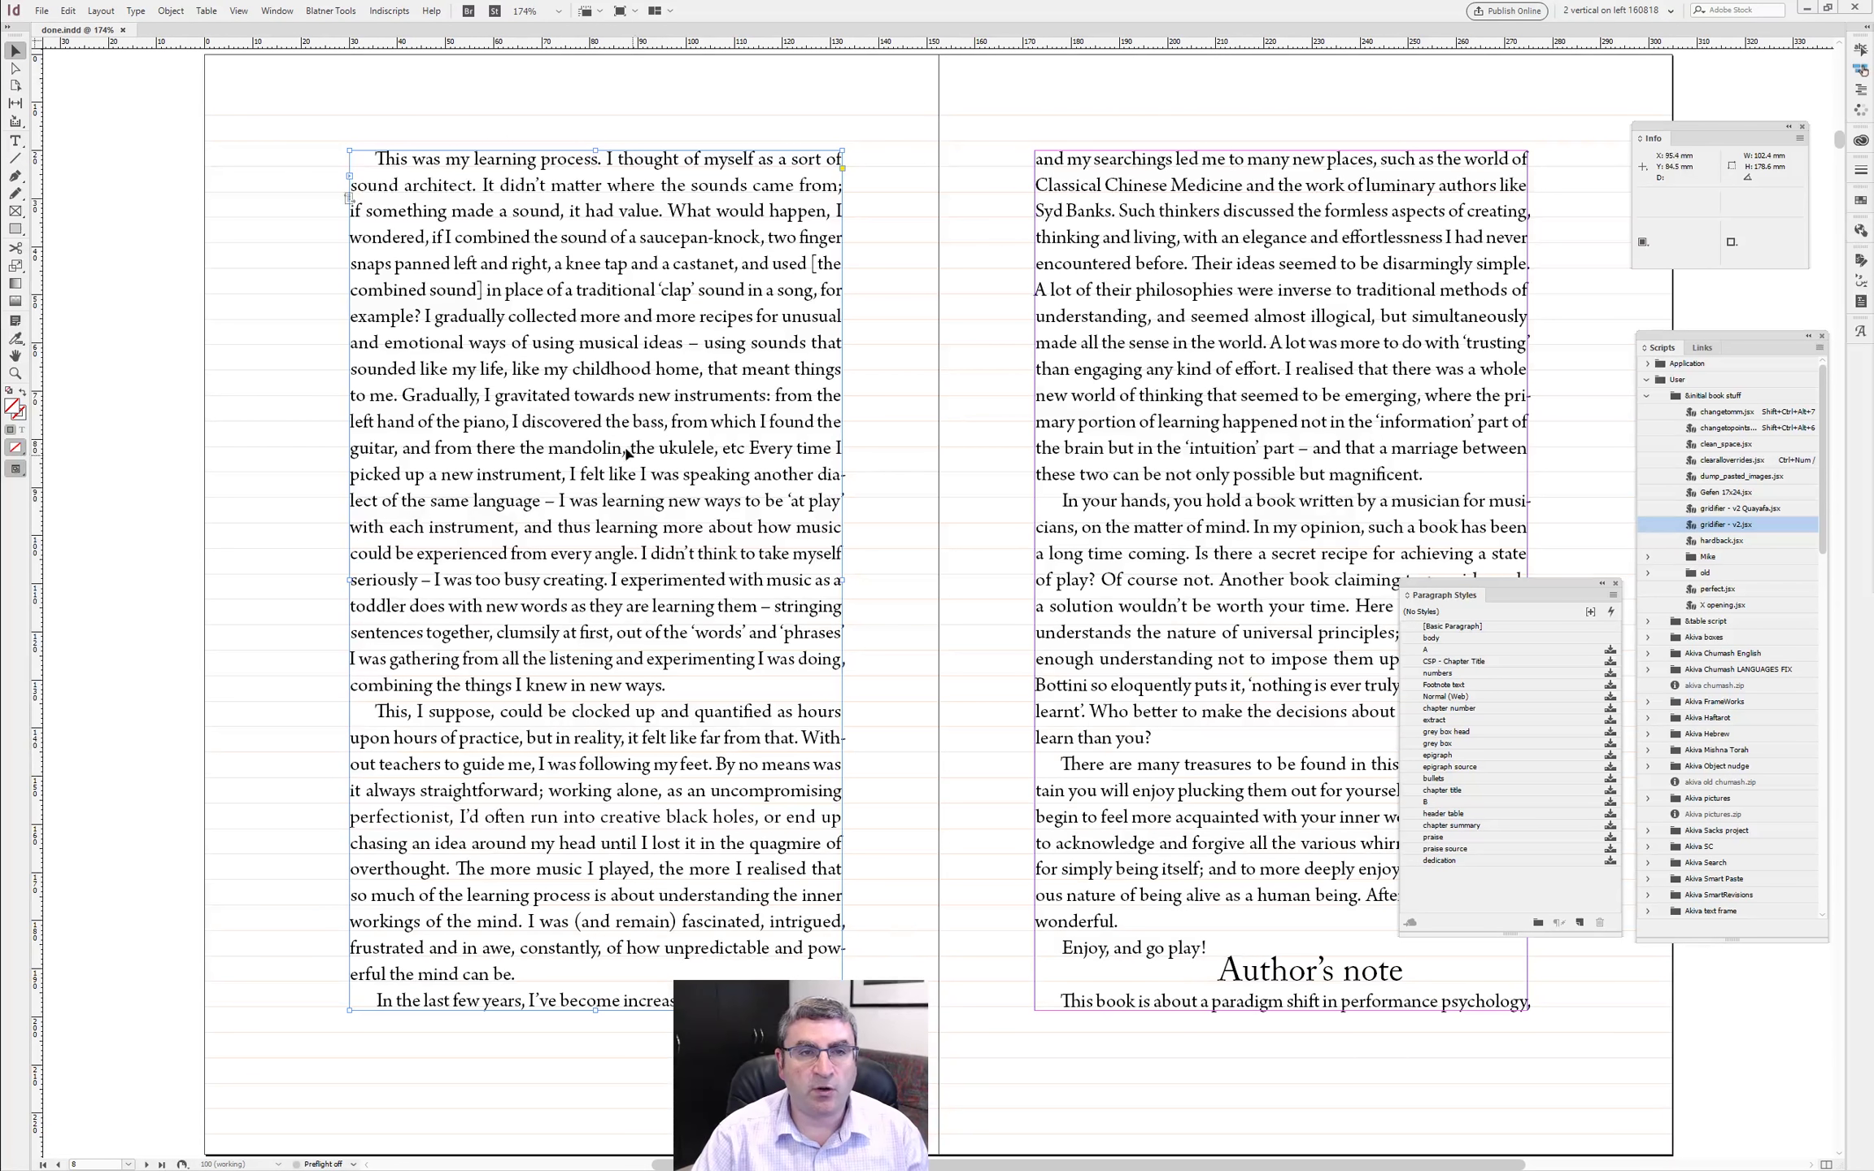
- Run the script gridifier - v2.jsx with the cursor in the body text, and undo the last change
double_click(661, 456)
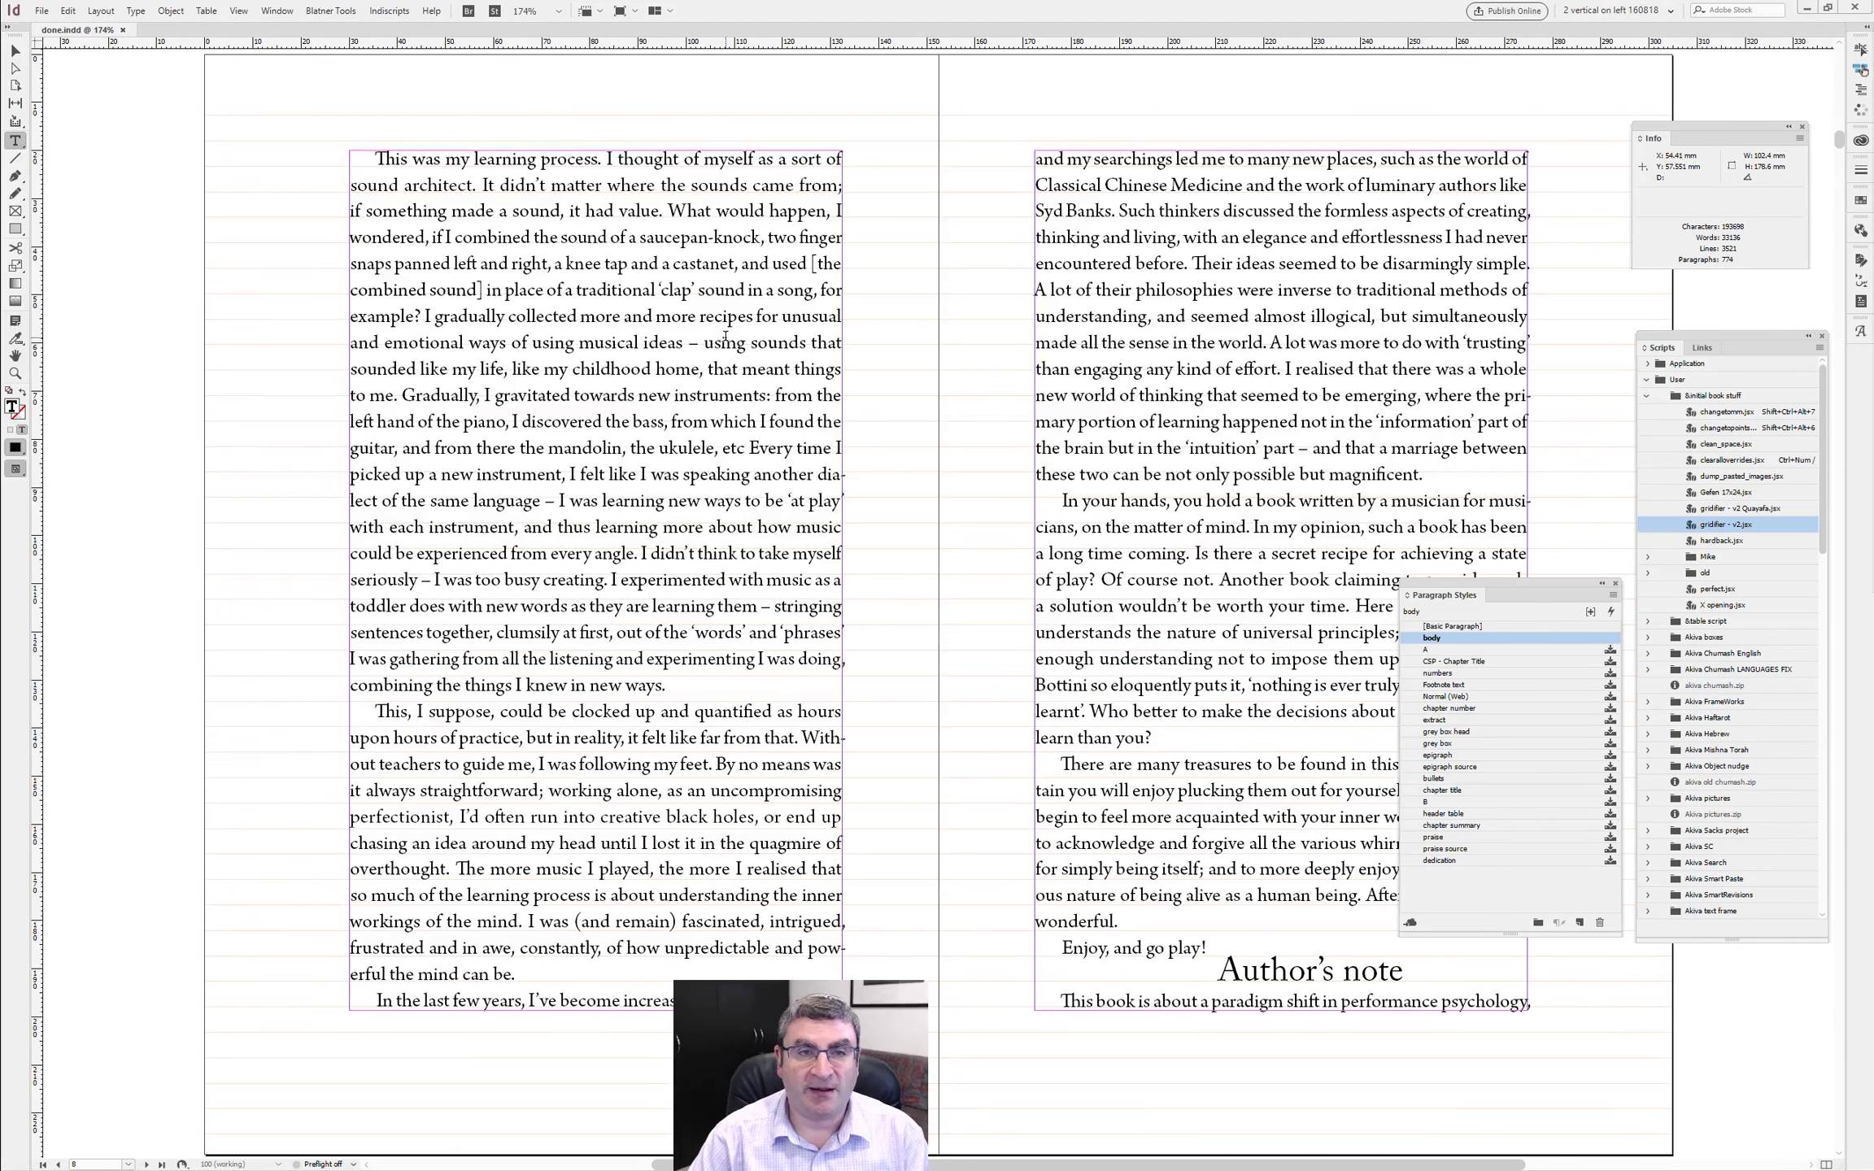
double_click(1723, 523)
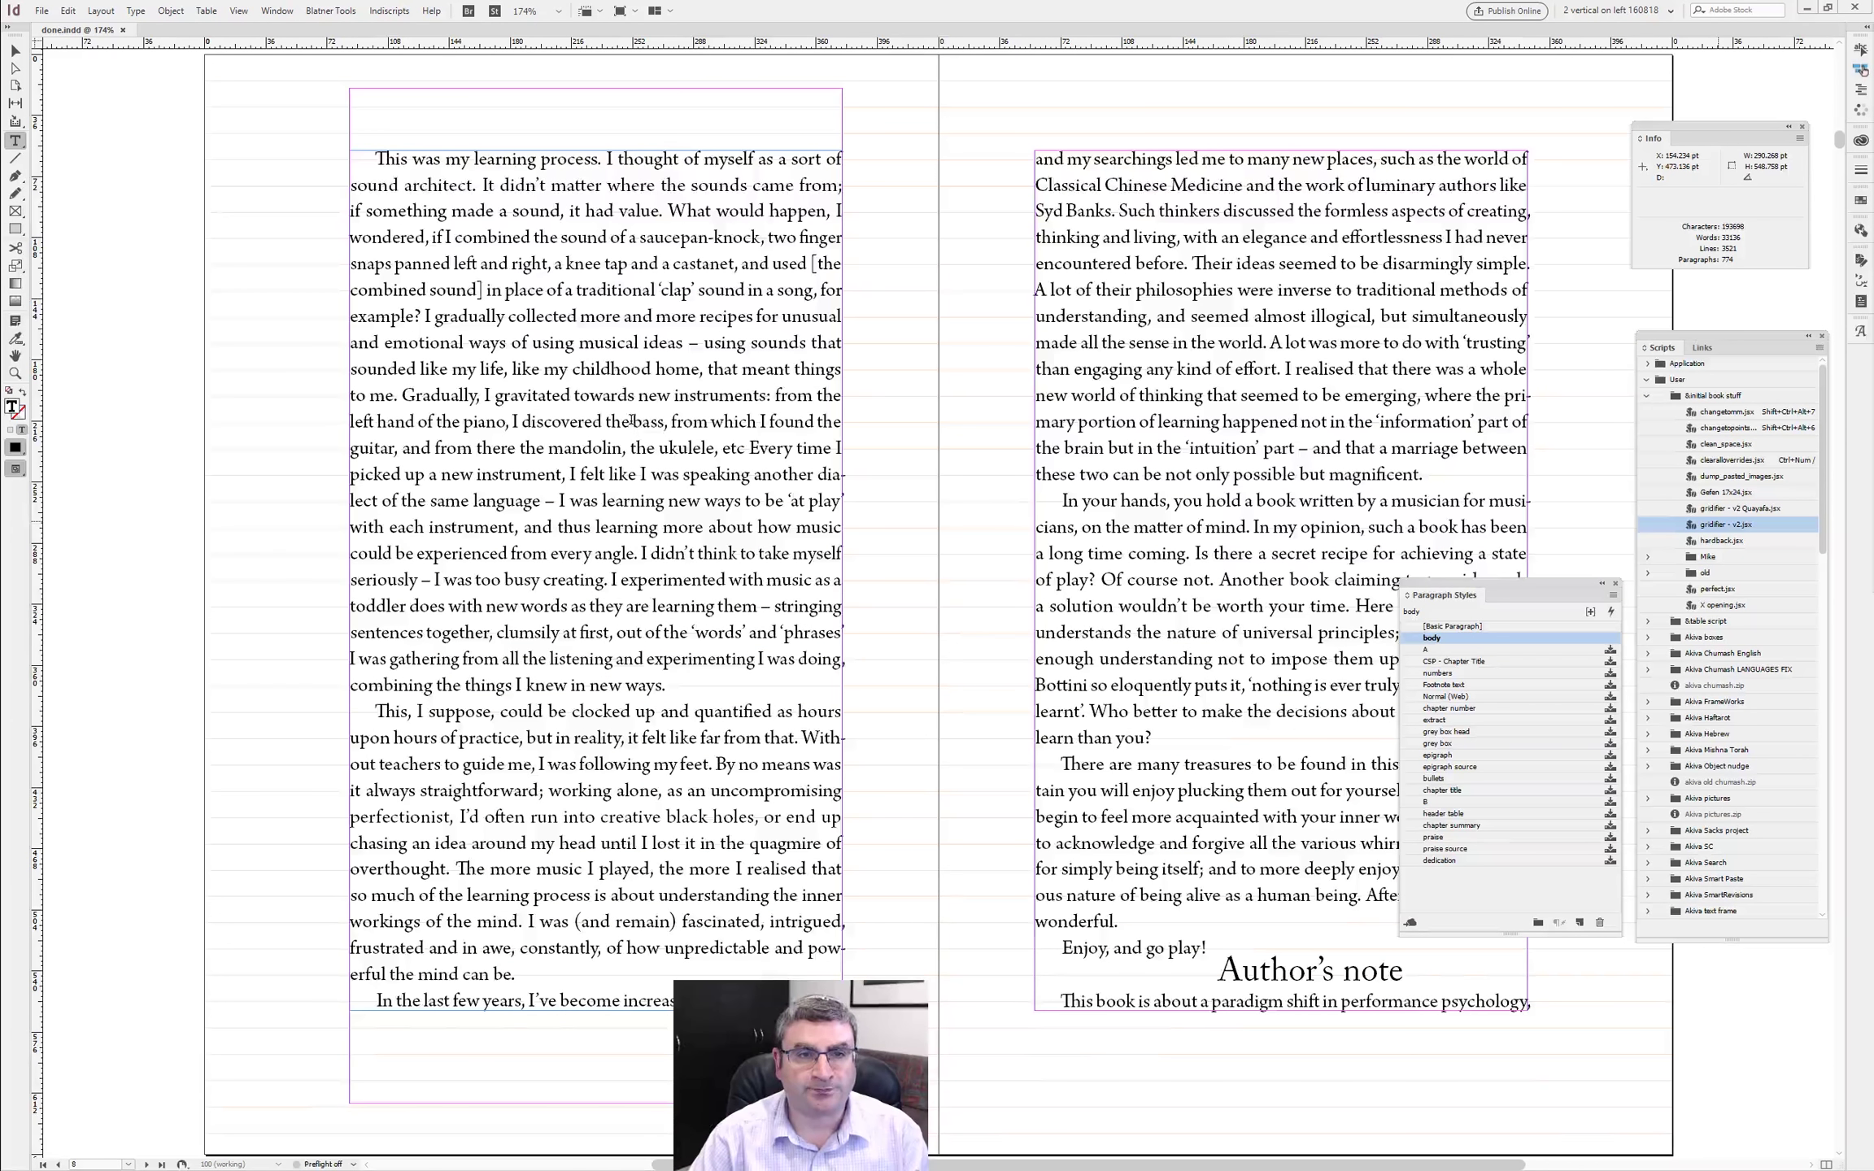
left_click(552, 426)
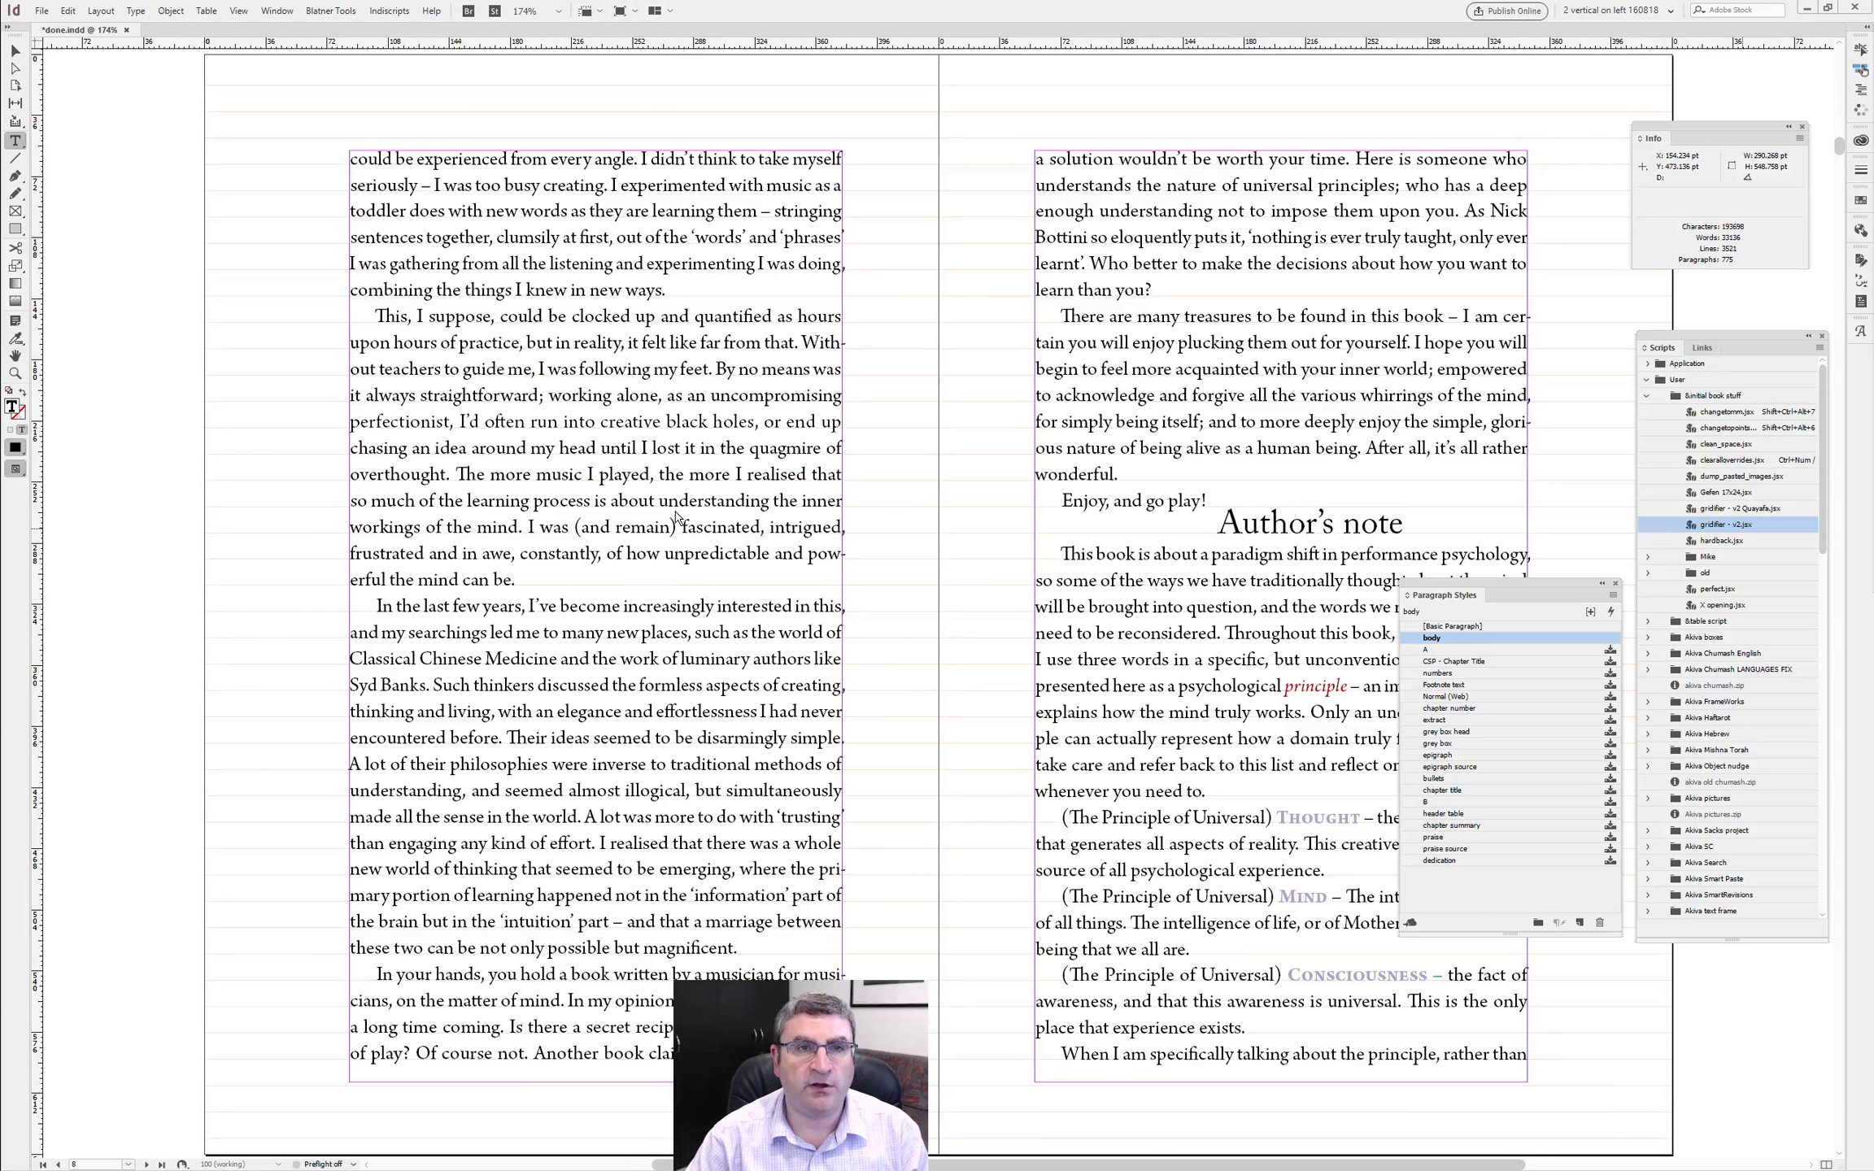
key("ctrl+z")
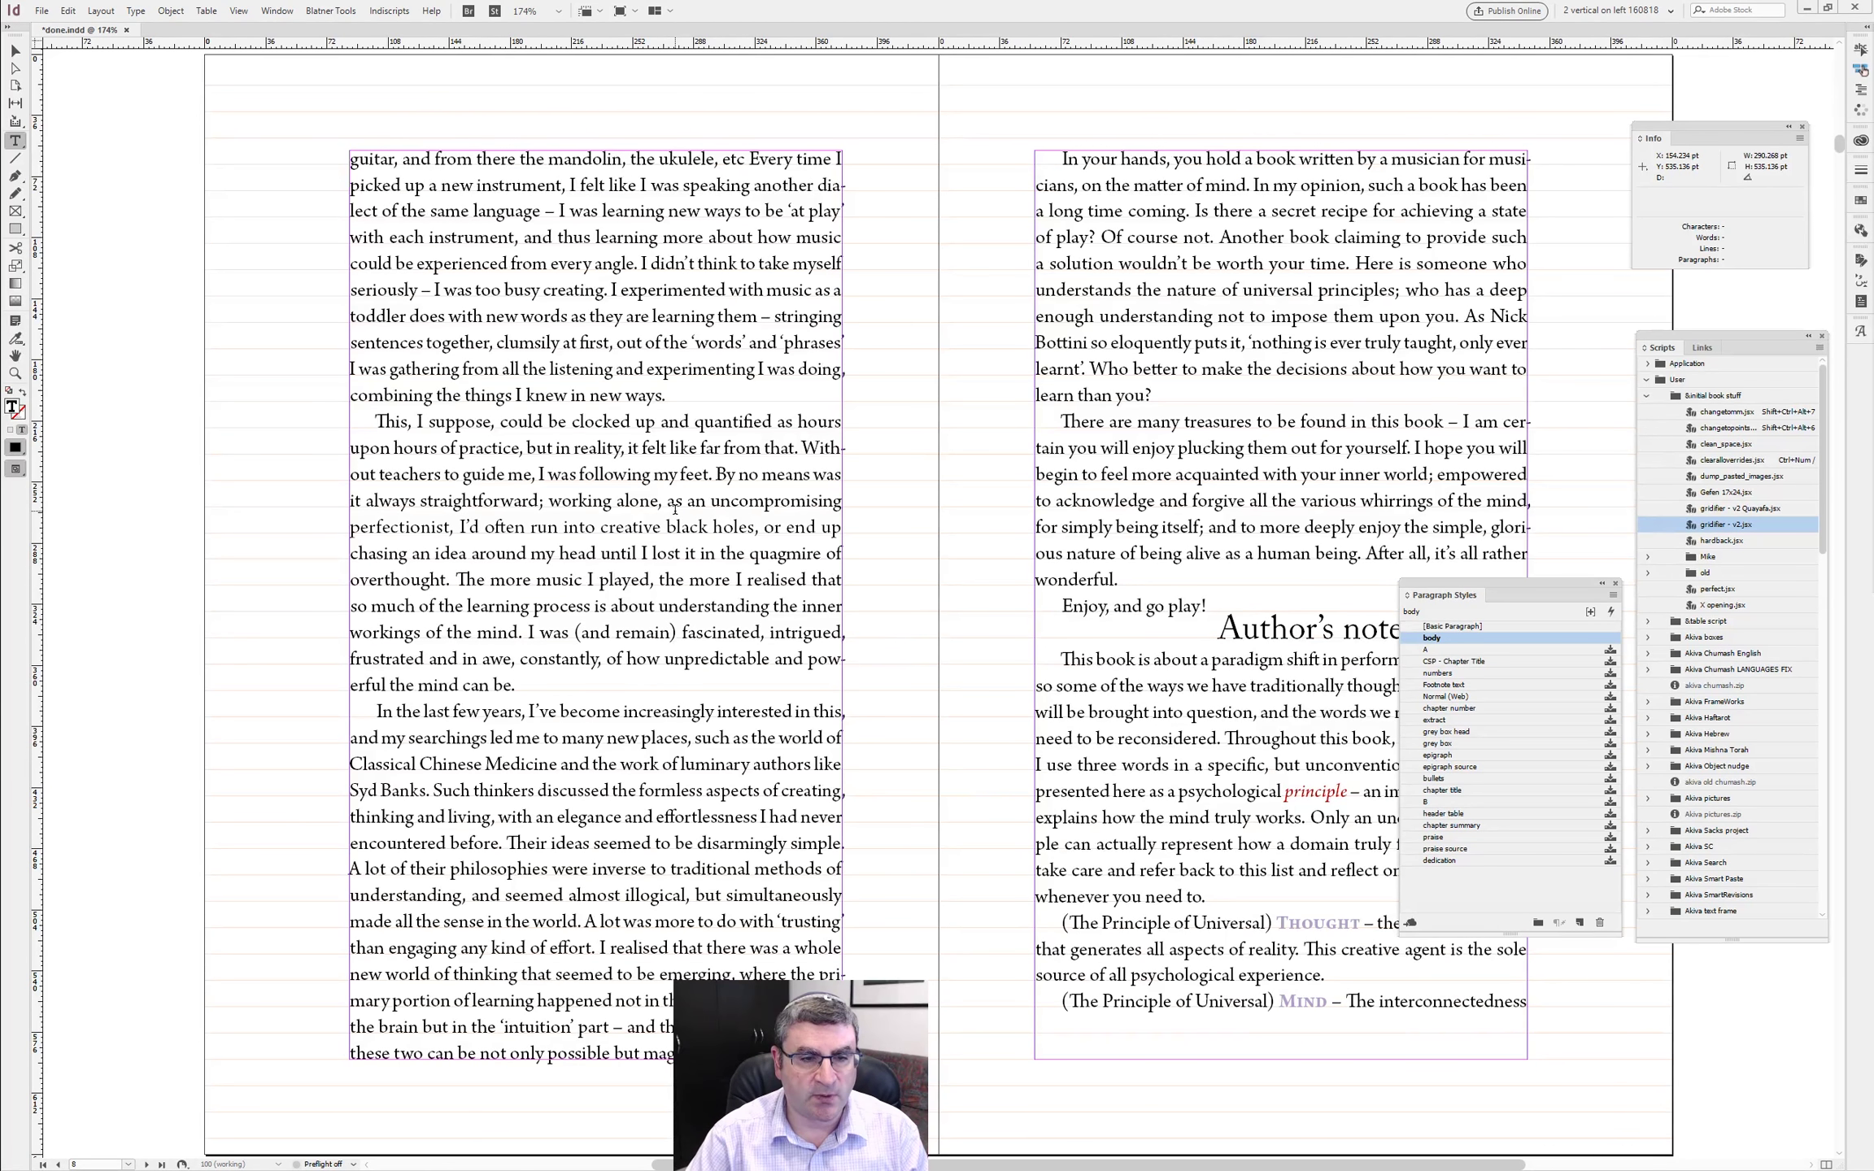
left_click(712, 501)
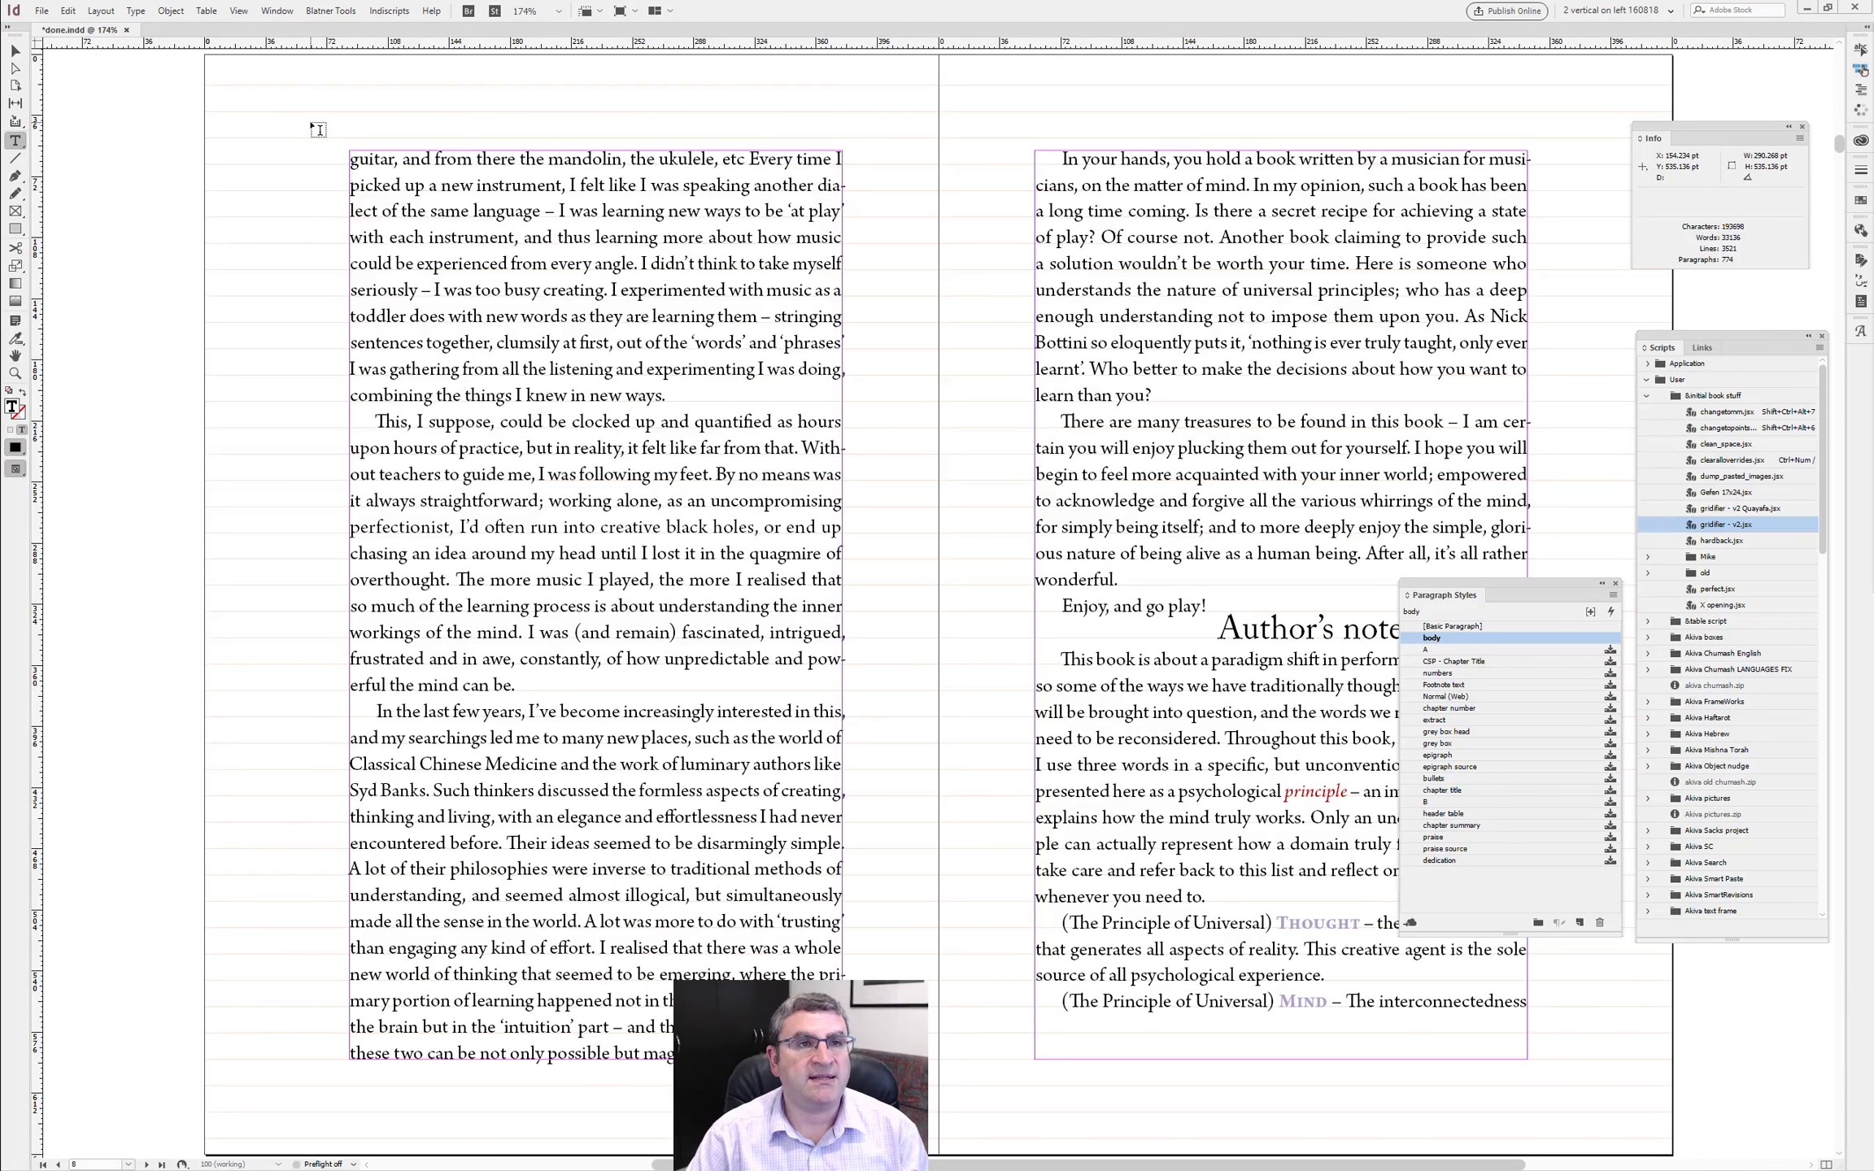
- Examine the adjusted left-hand text frame's top and bottom edges up close against the baseline grid
key("Escape")
left_click(195, 102)
left_click_drag(202, 97, 726, 396)
double_click(882, 537)
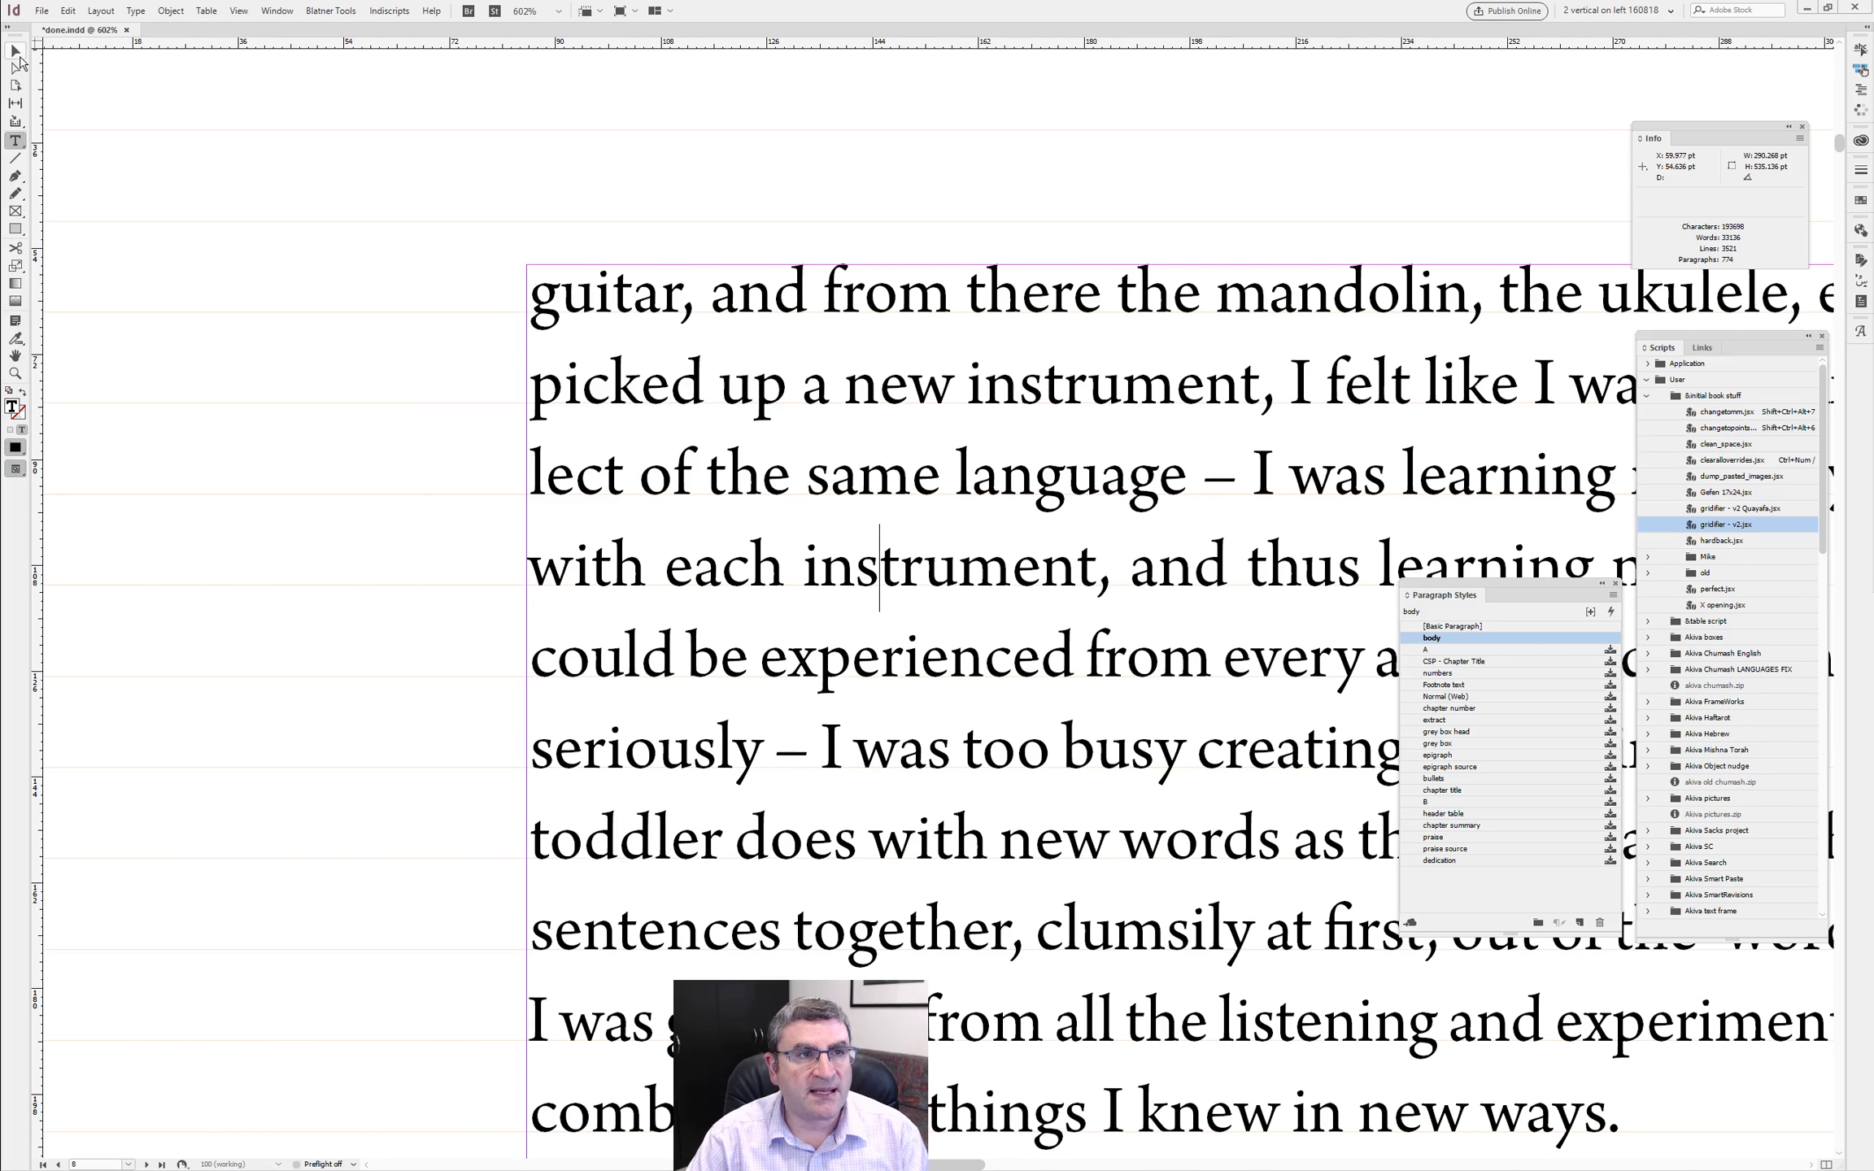
left_click(17, 54)
key("ctrl+alt+0")
left_click_drag(455, 1102, 608, 1165)
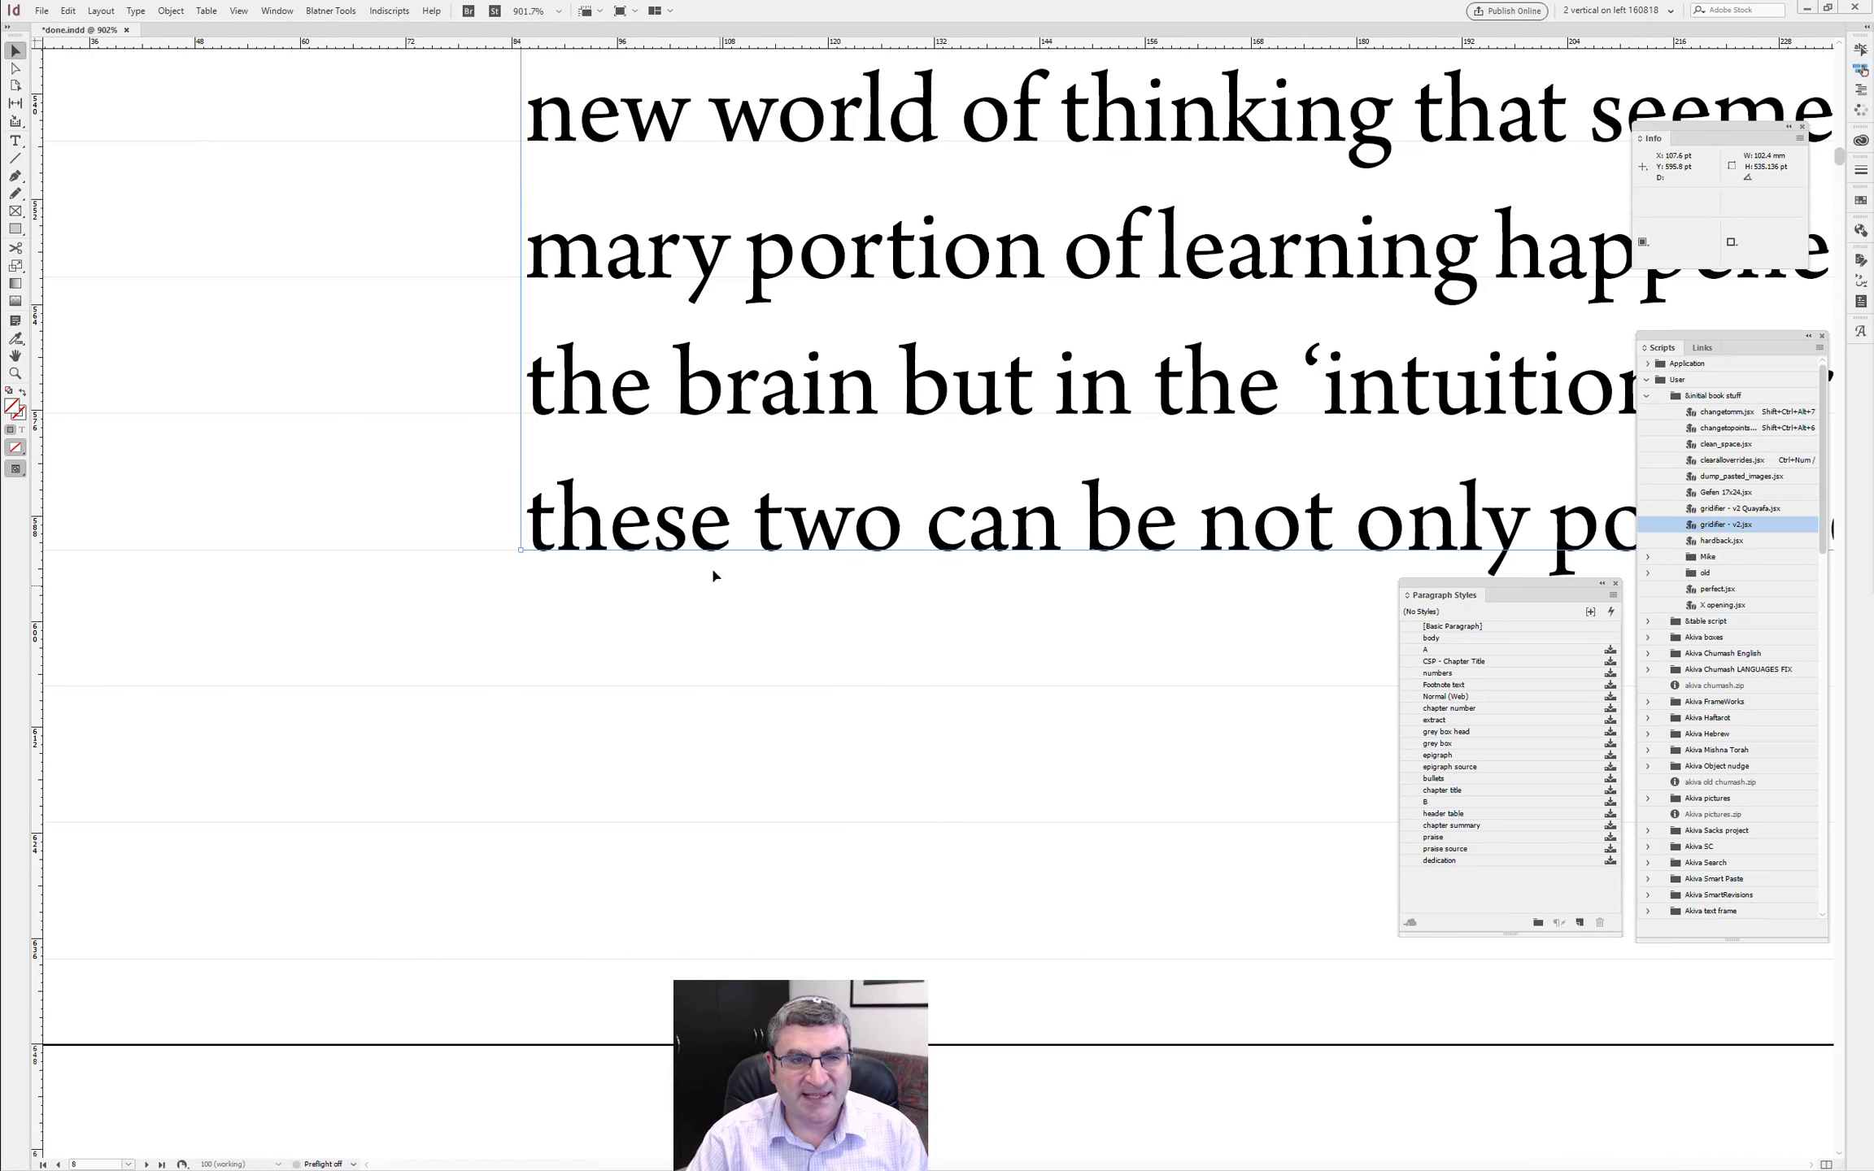
left_click(549, 604)
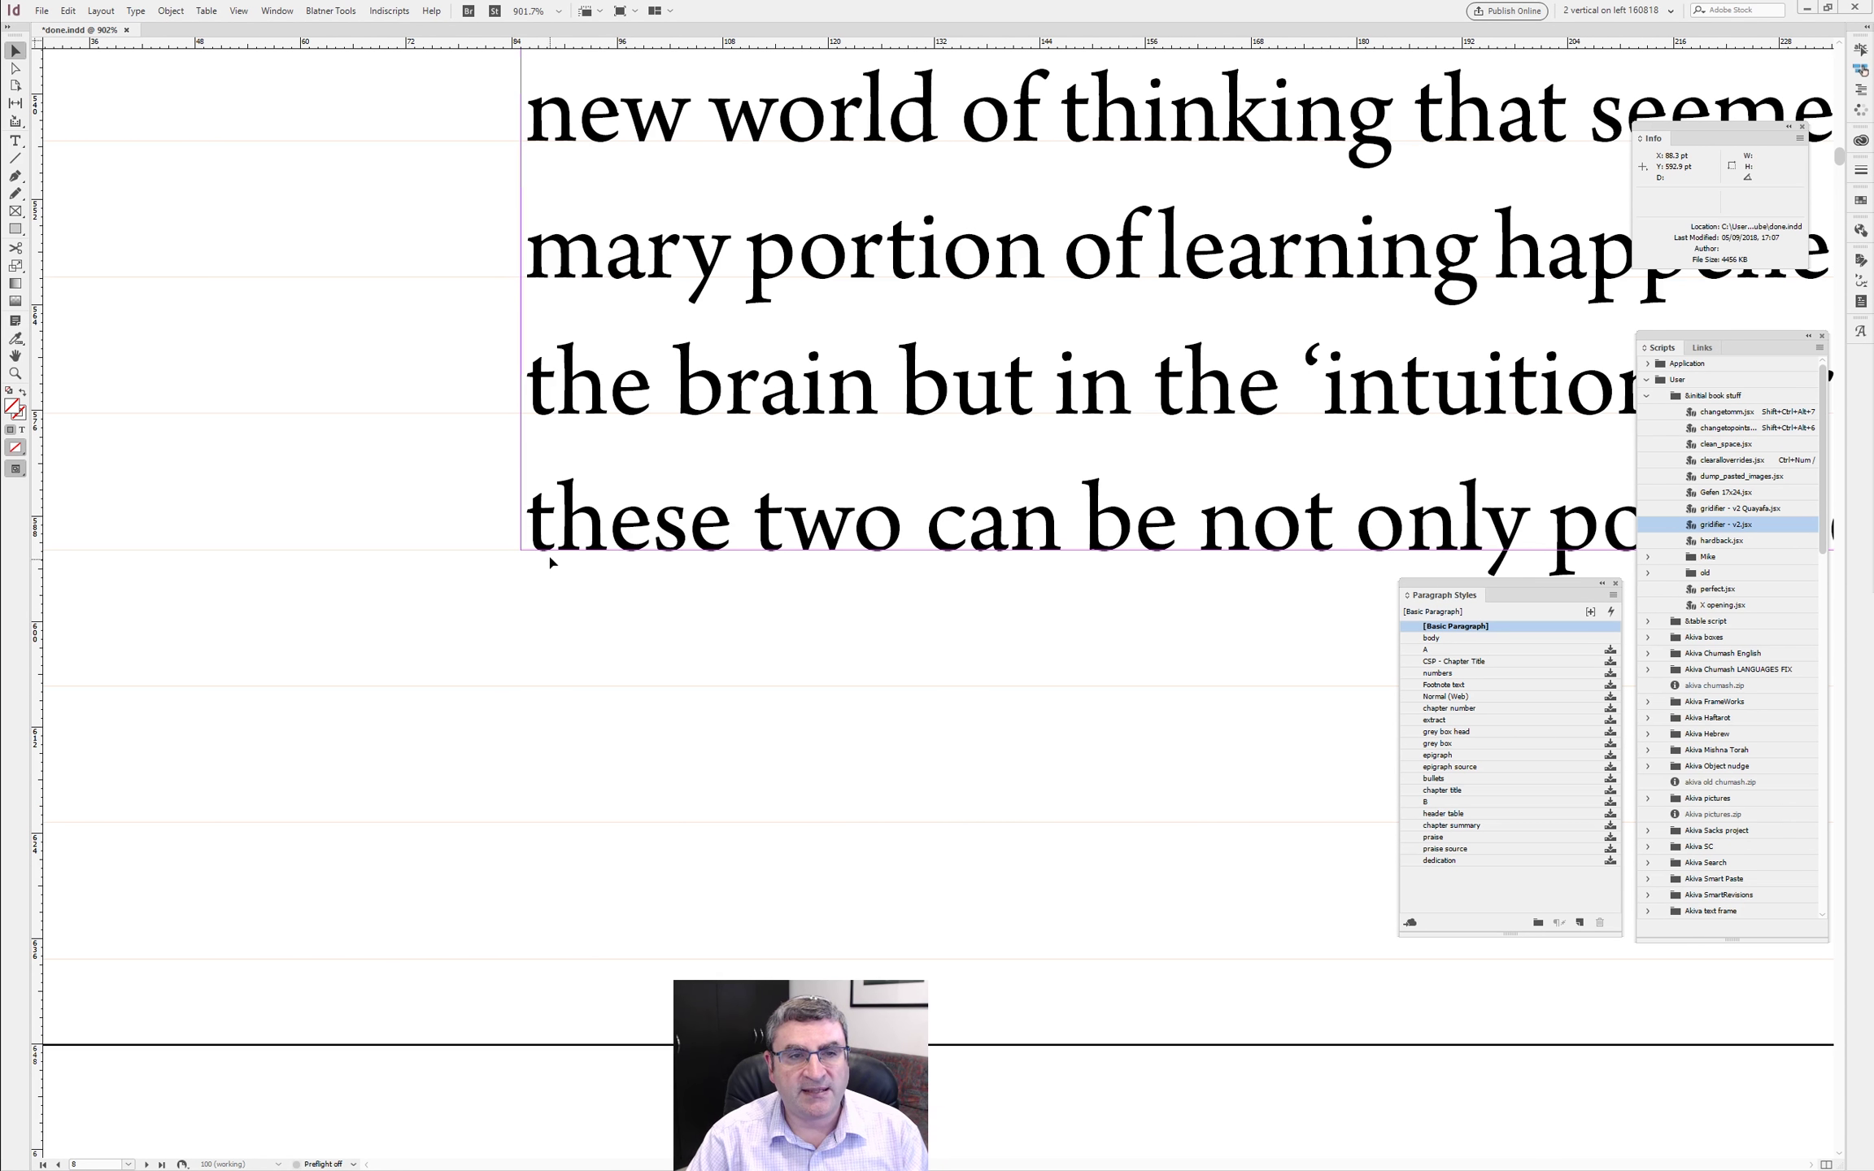
key("ctrl+alt+0")
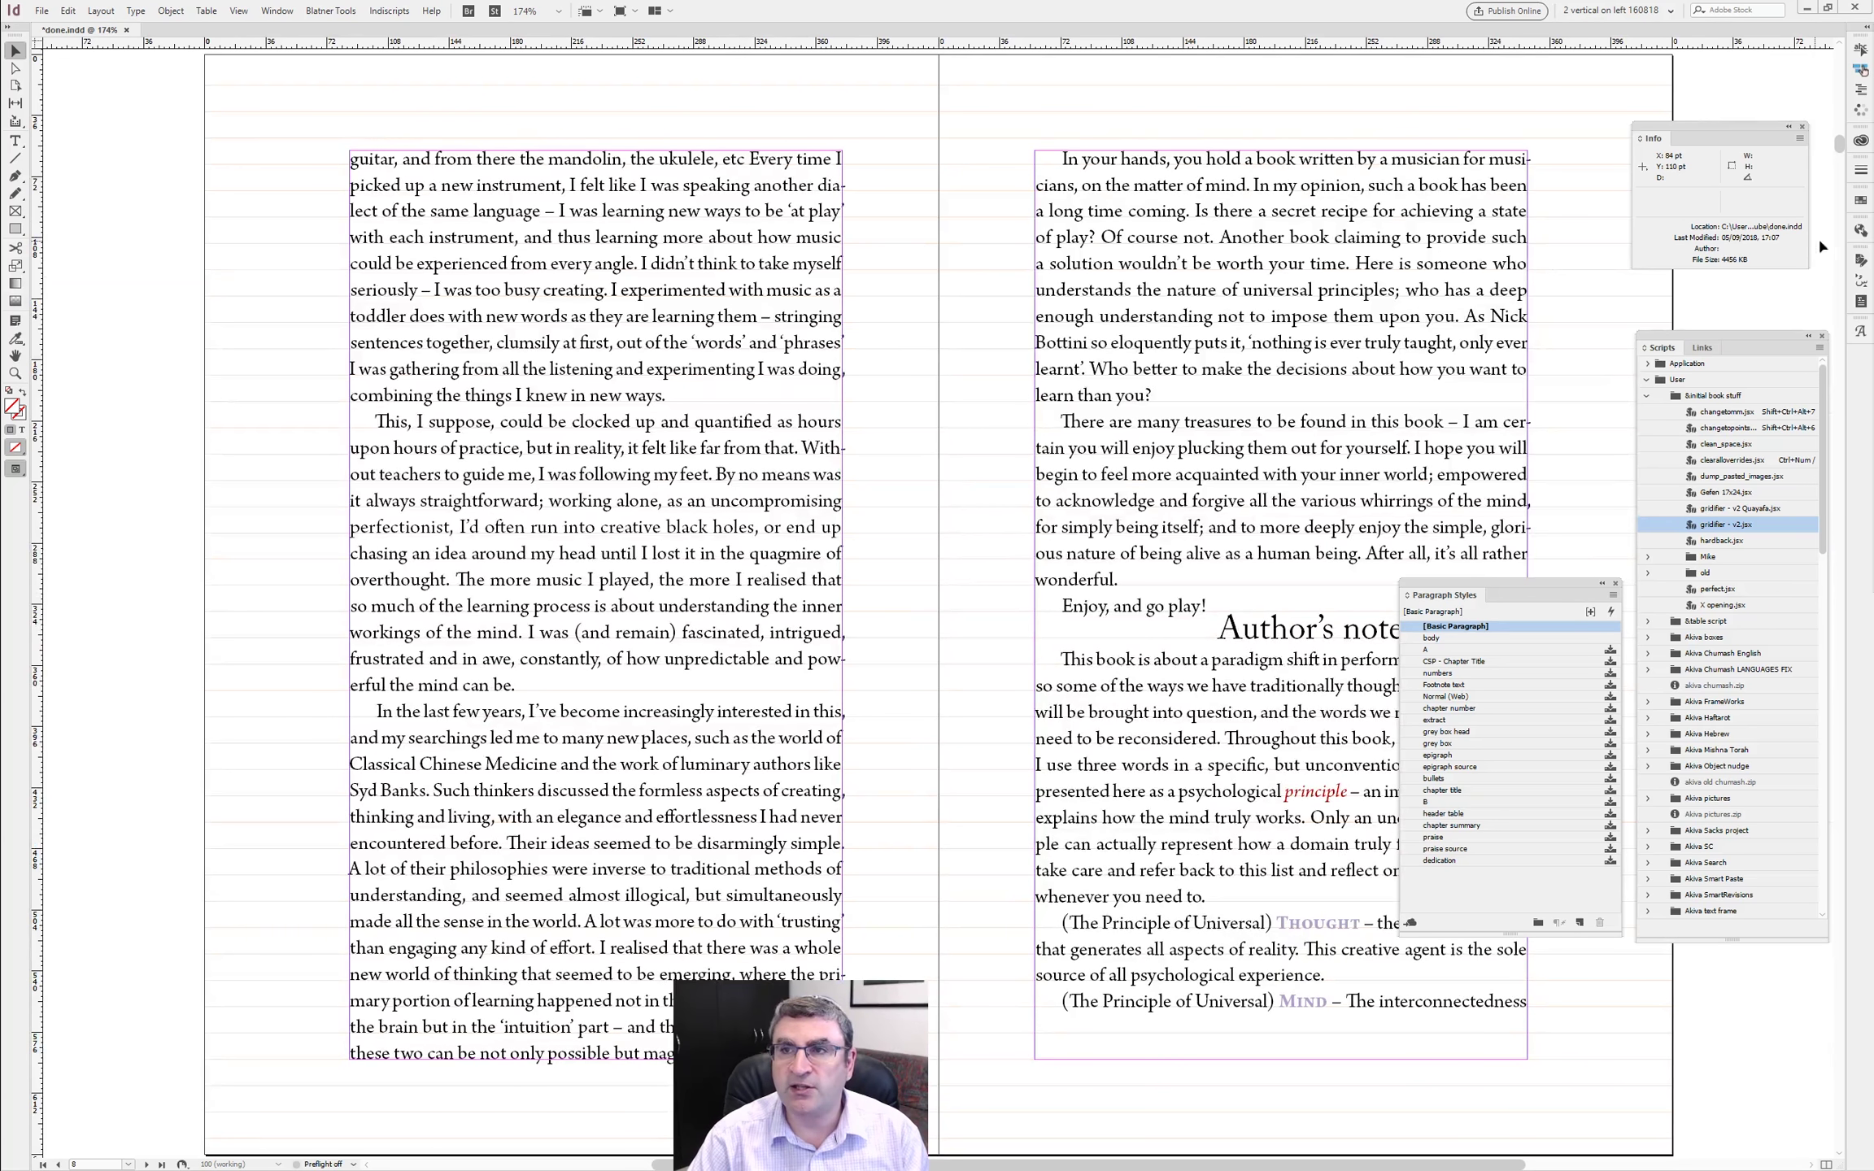
- Open the A-Master spread and add 32 pt to its bottom margin
left_click_drag(1861, 70, 77, 102)
double_click(119, 157)
left_click(101, 11)
left_click(163, 49)
left_click(878, 561)
type("+32")
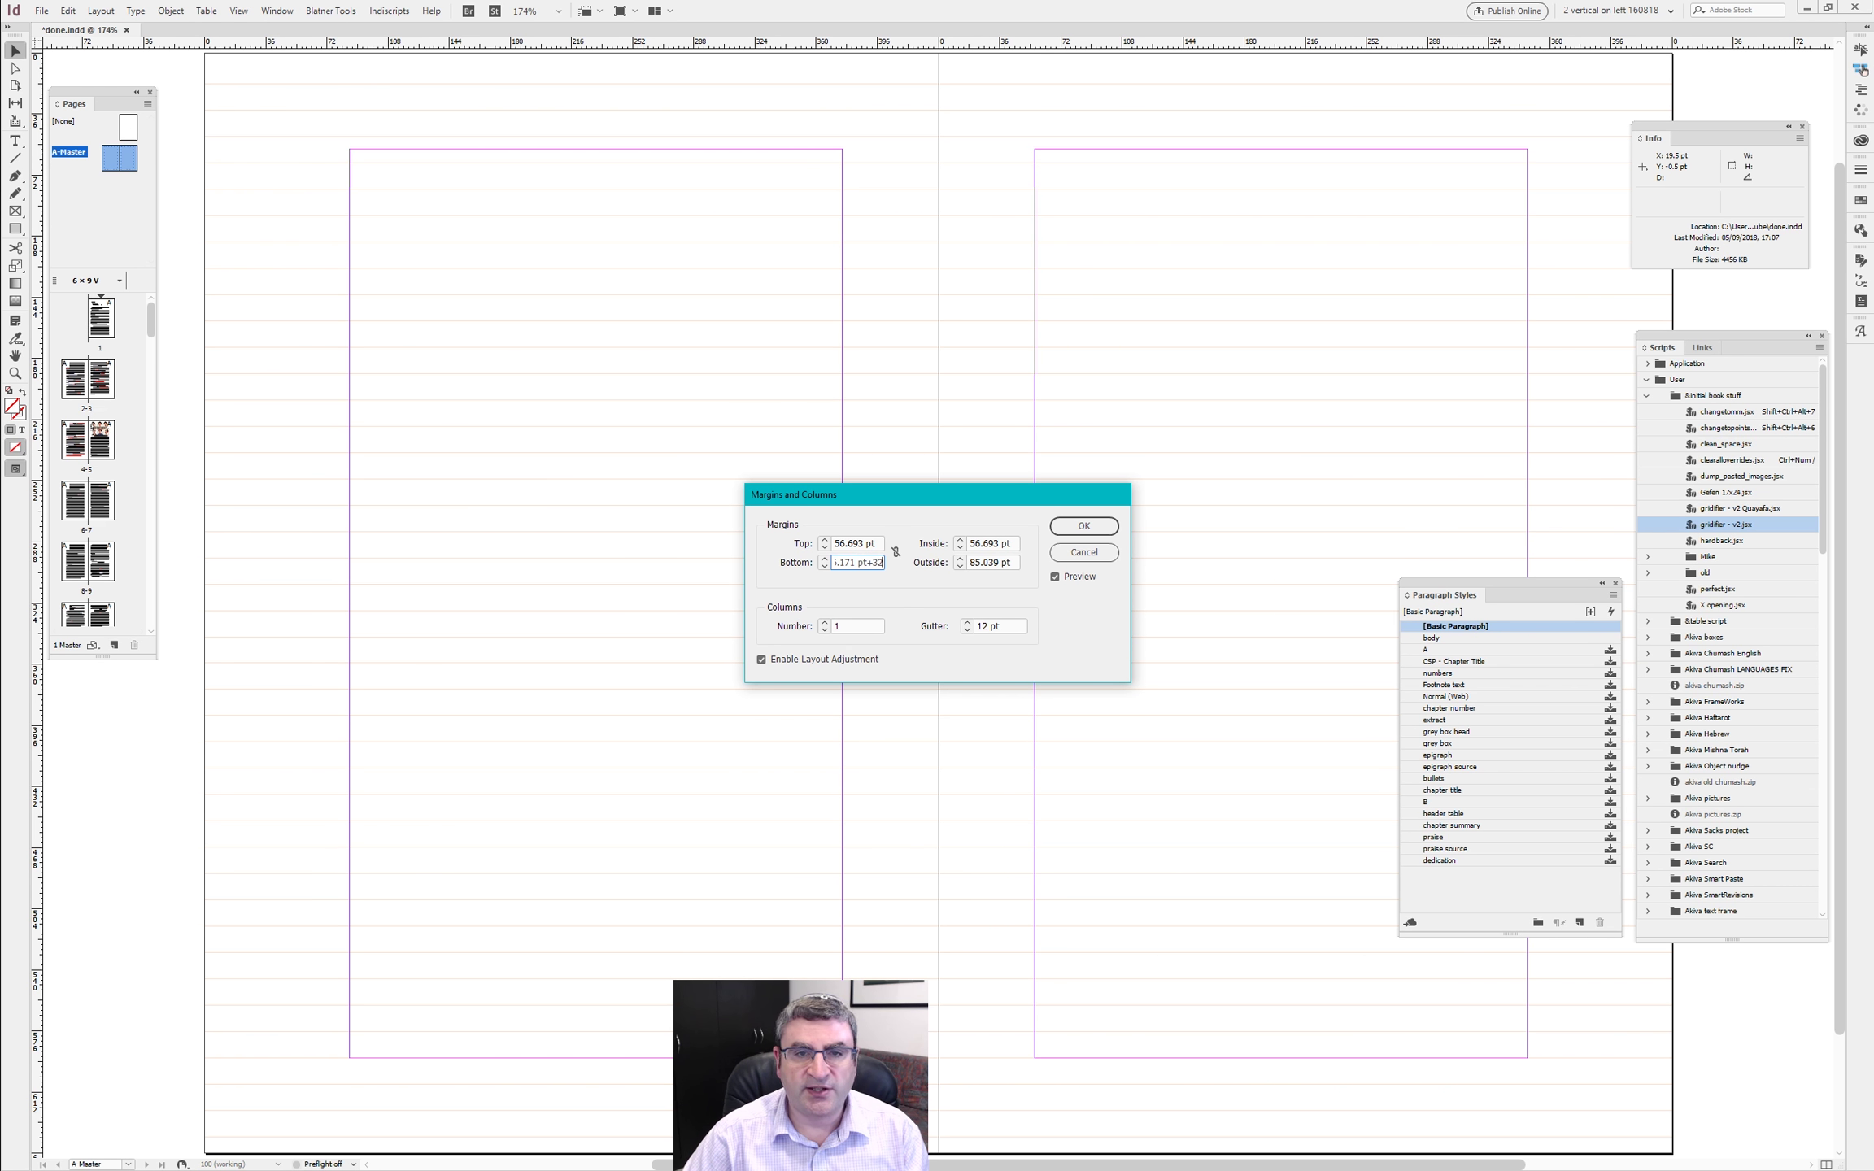
key("Tab")
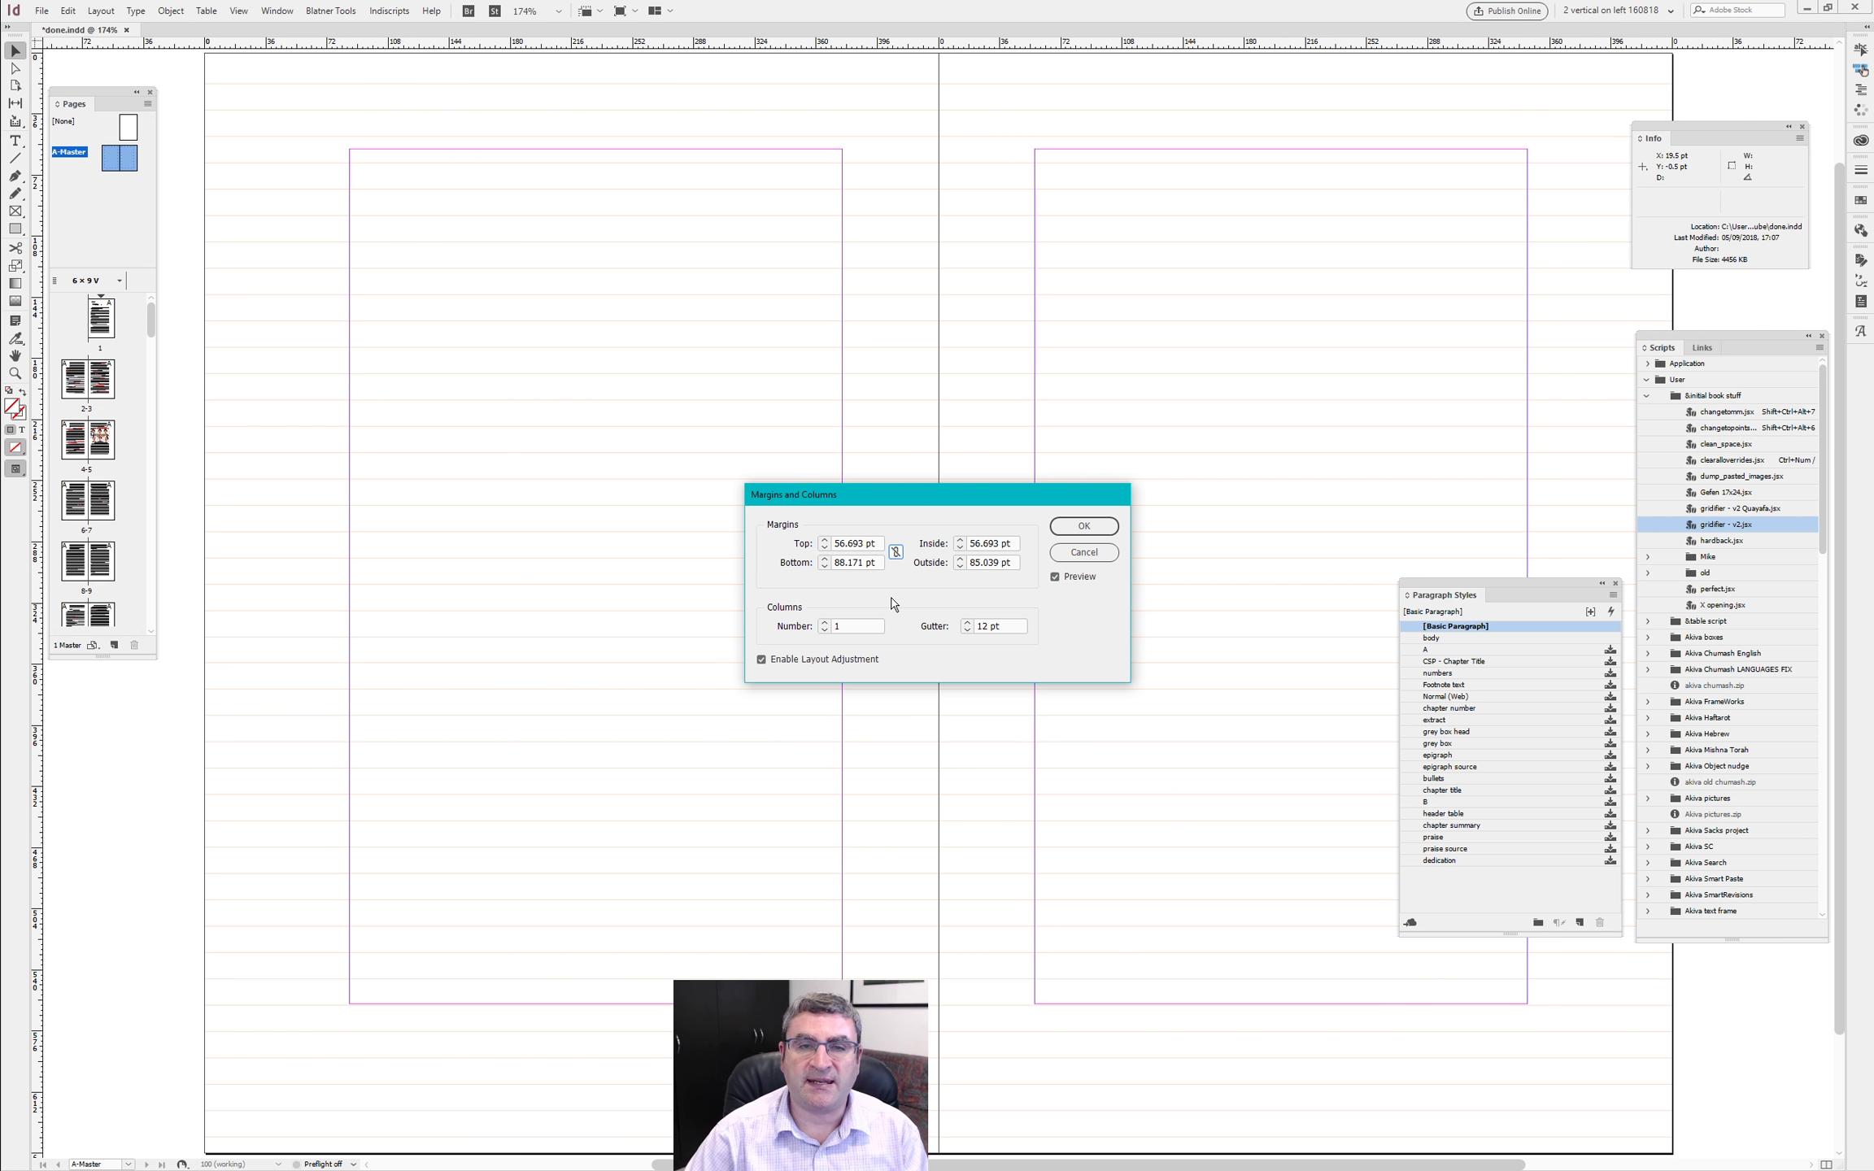
- Copy the bottom margin value from the A-Master's margin settings
key("Tab")
key("Tab")
key("shift+Tab")
key("shift+Tab")
key("shift+Tab")
key("ctrl+c")
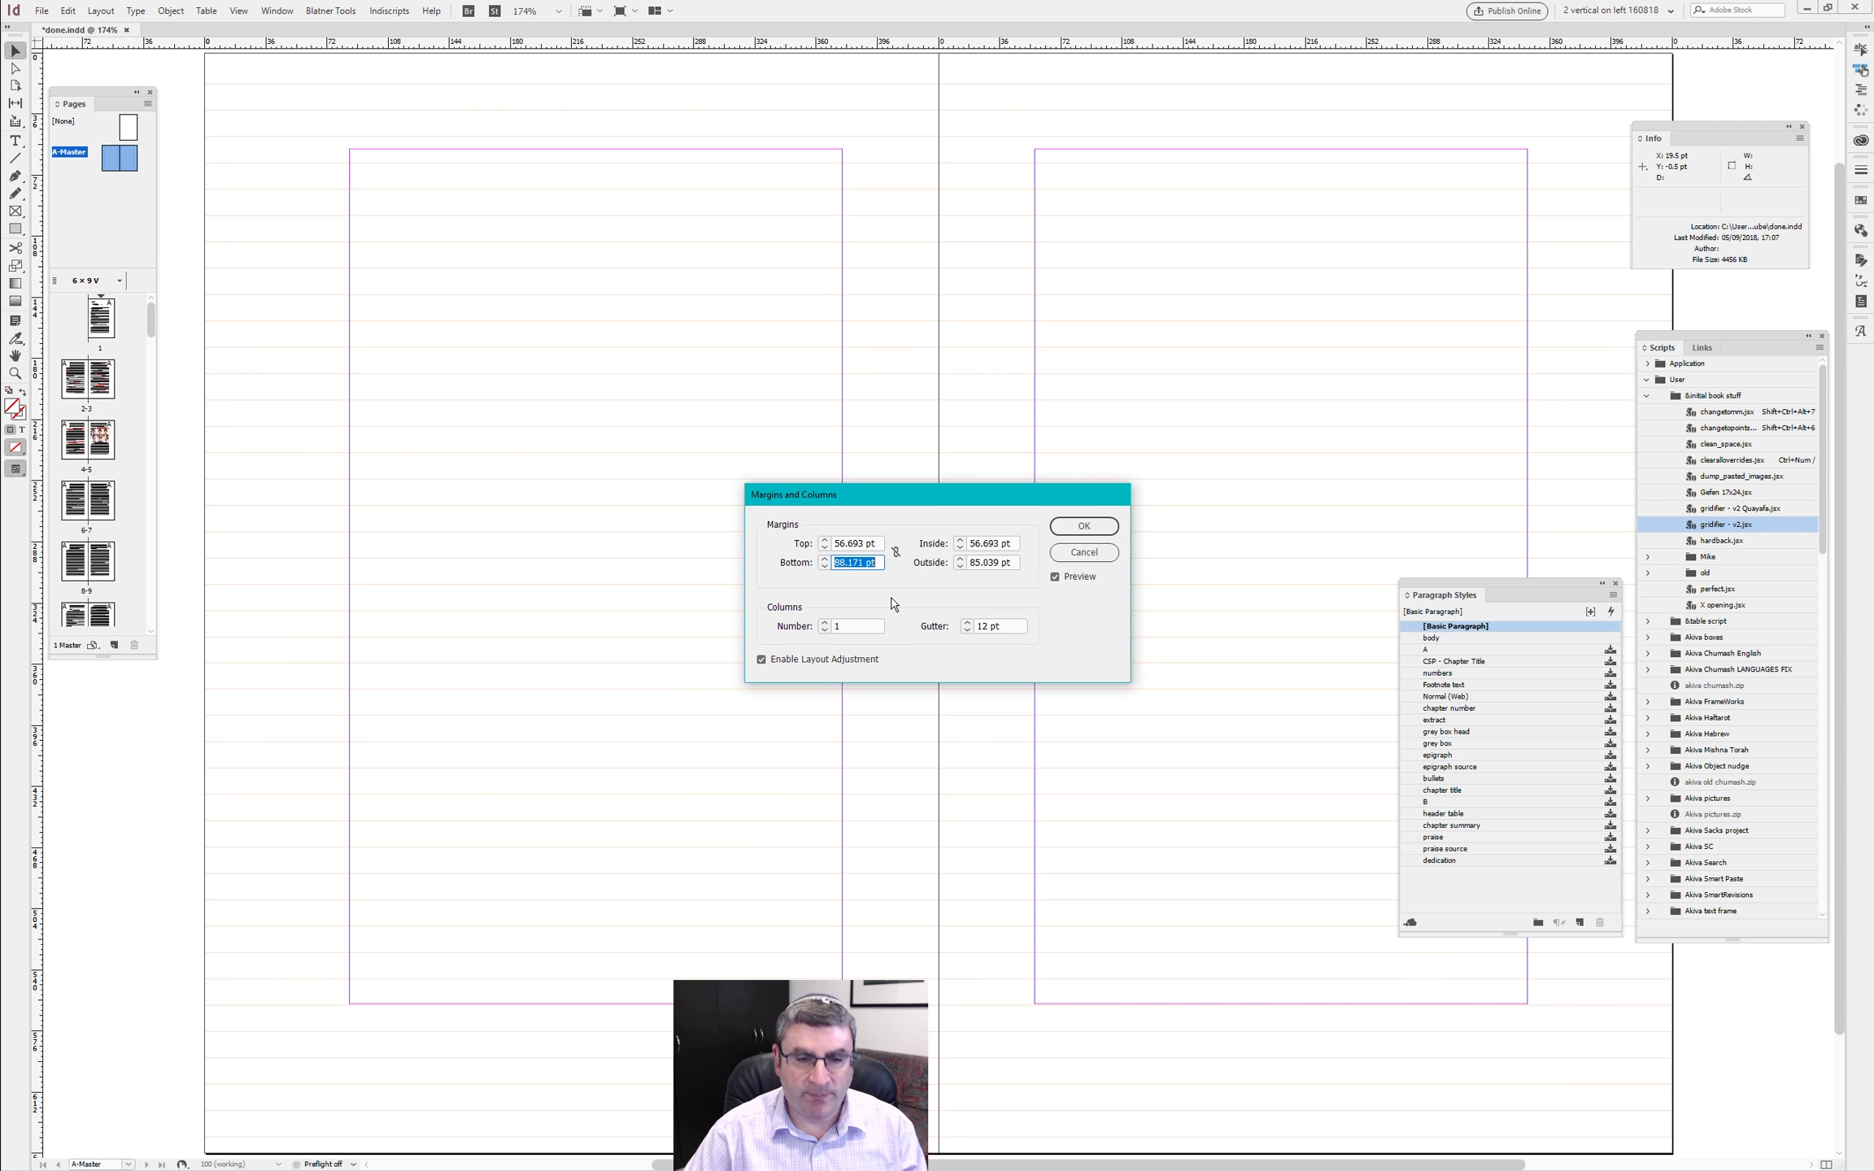
- Paste the copied 88.171 pt value into the A-Master's outside margin and apply the margin settings
key("Tab")
key("Tab")
key("Tab")
key("ctrl+v")
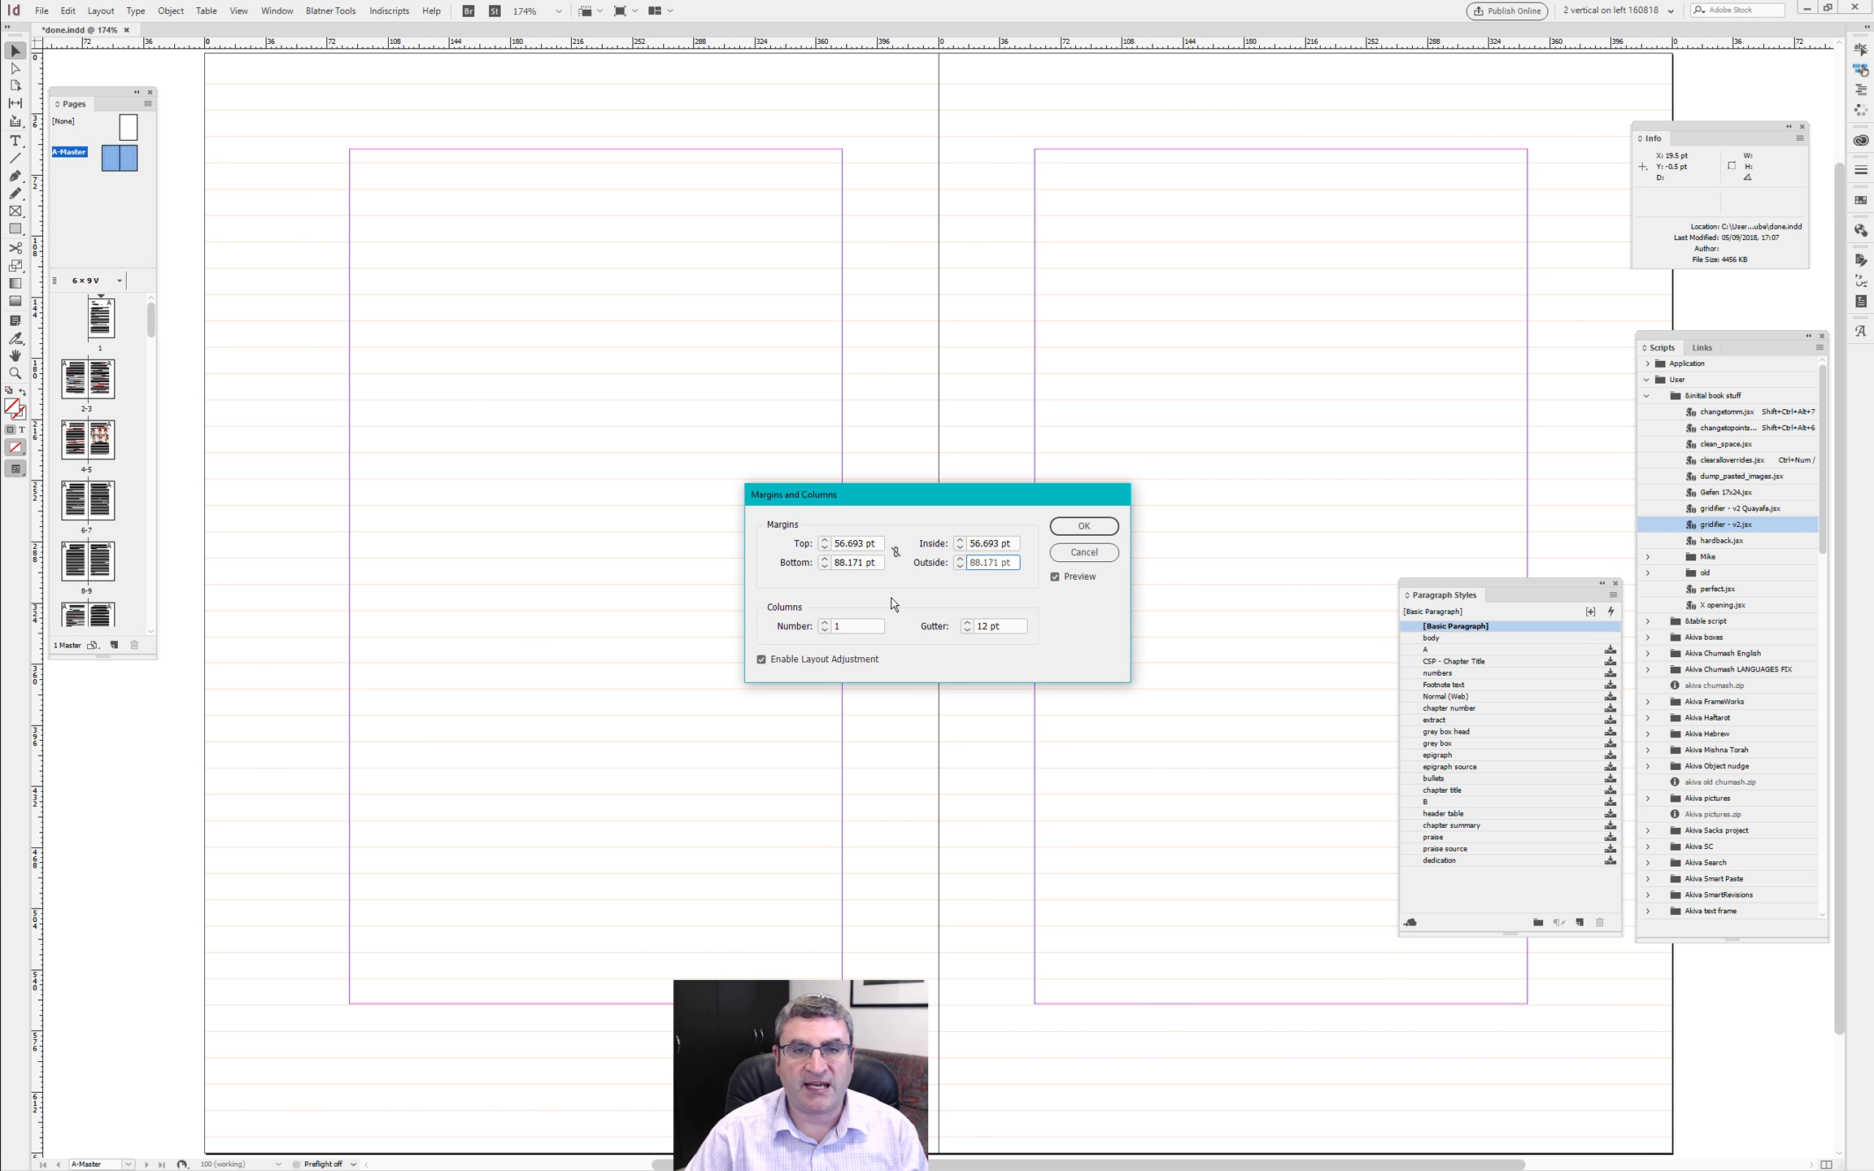
key("Return")
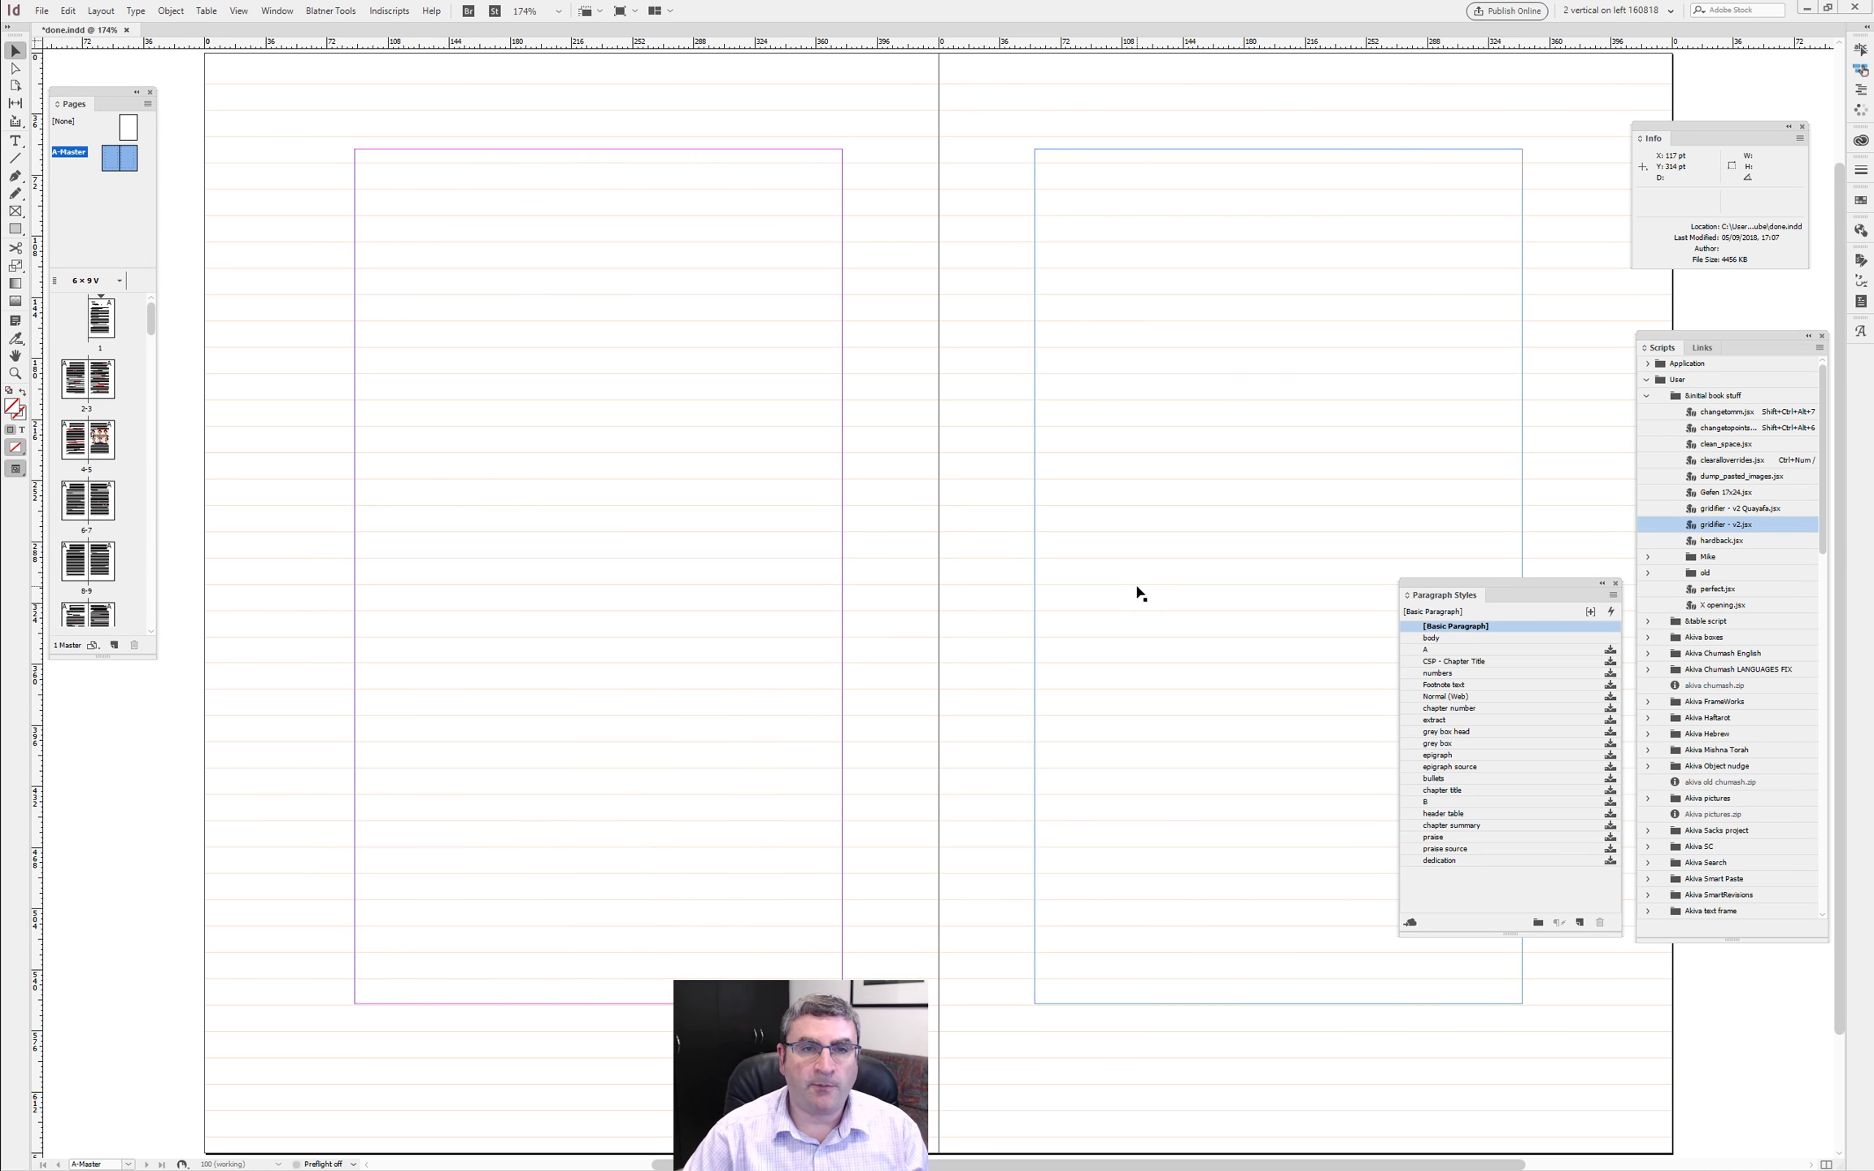
- Return to the page 8–9 spread and check the character counts of several full lines of body text
key("ctrl+Page_Up")
double_click(527, 555)
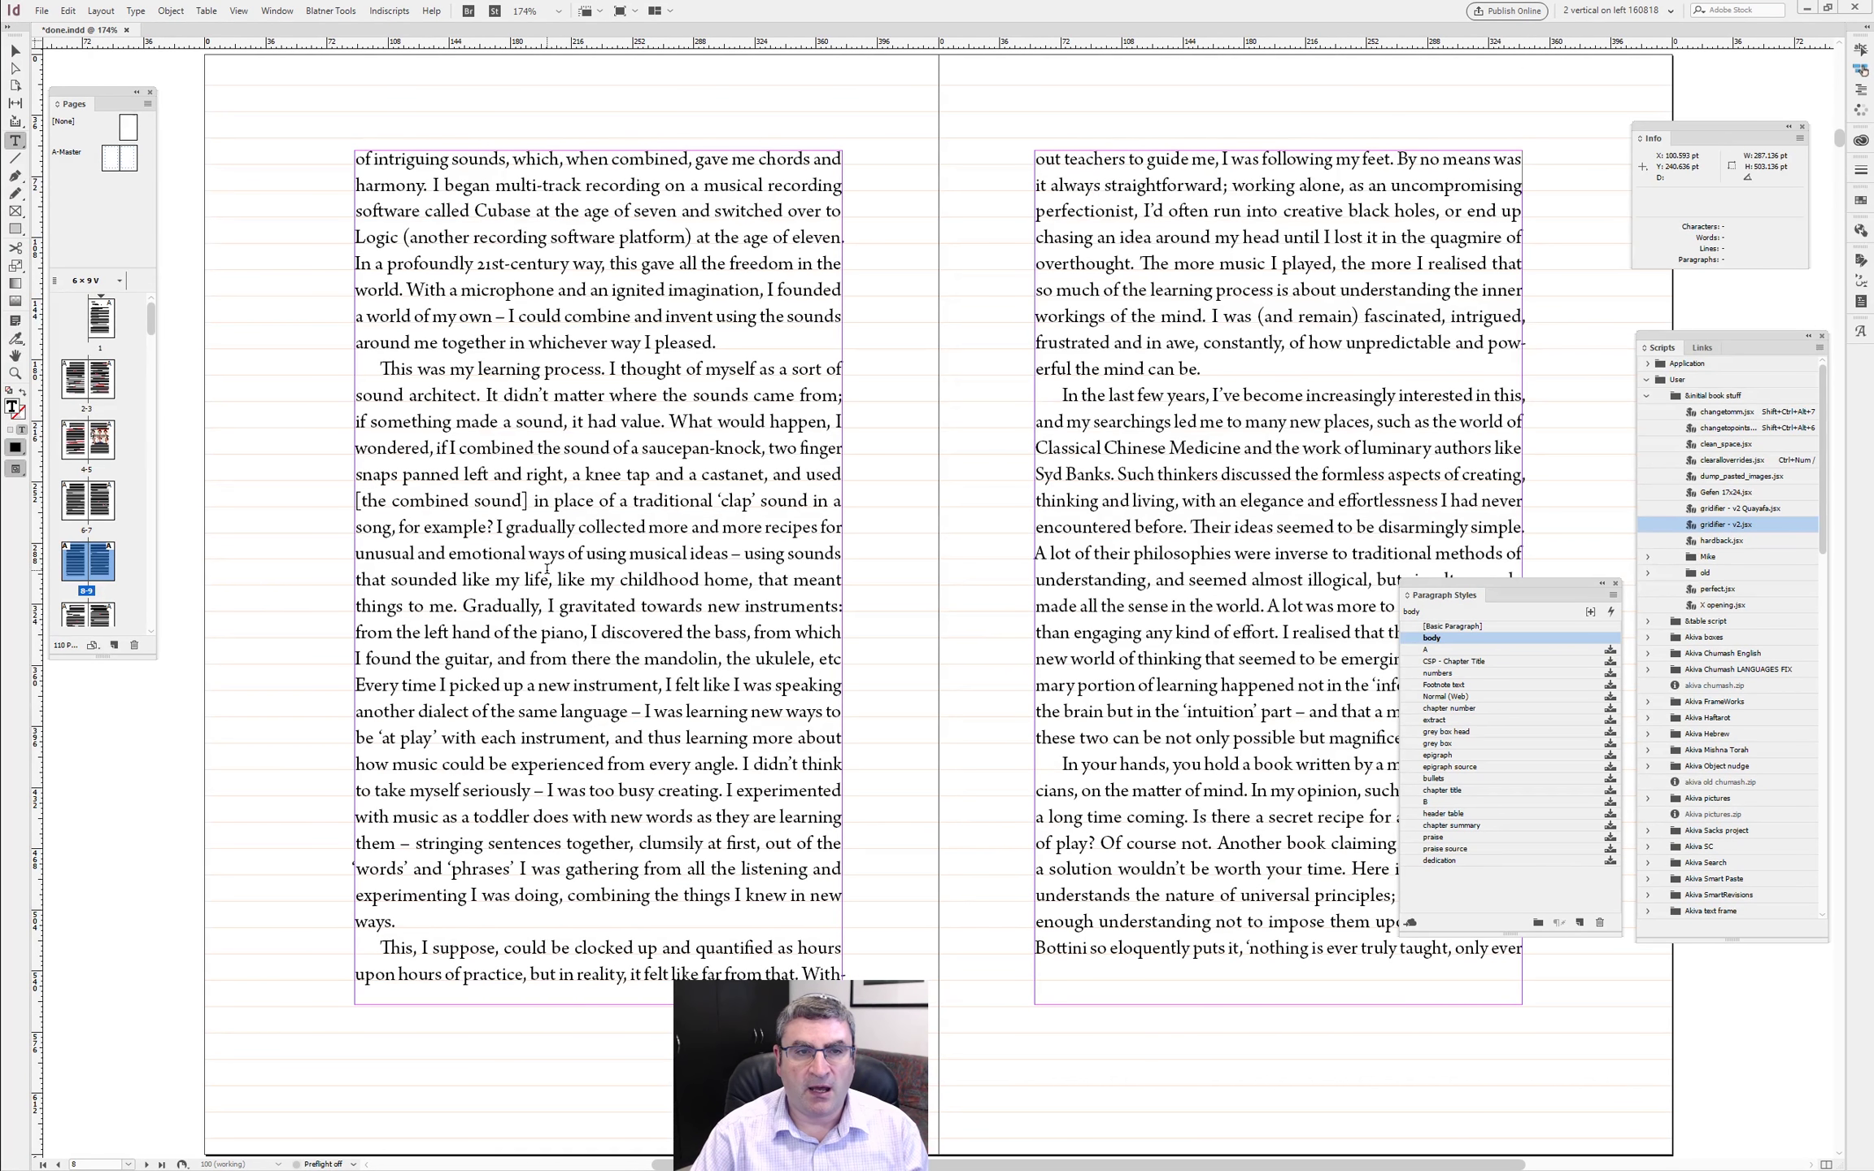
triple_click(547, 566)
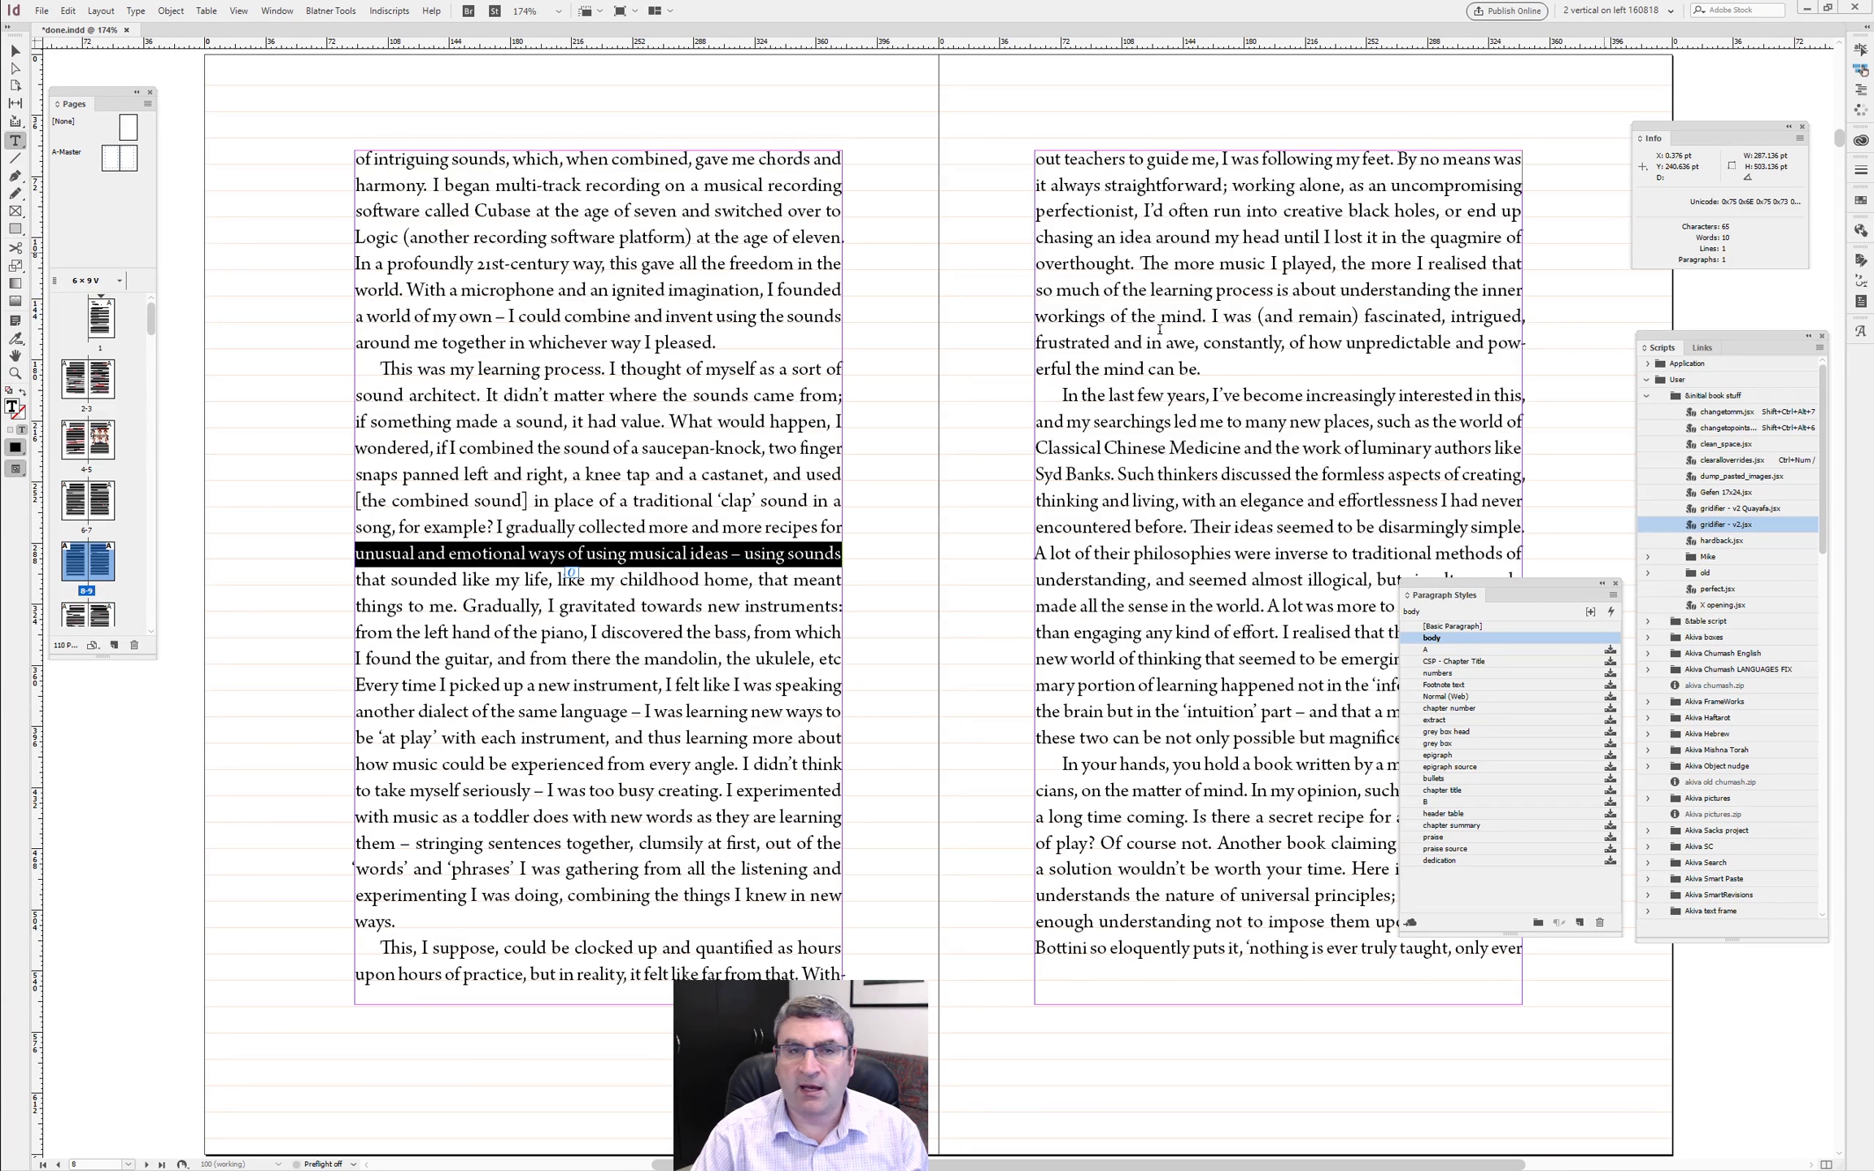
triple_click(648, 452)
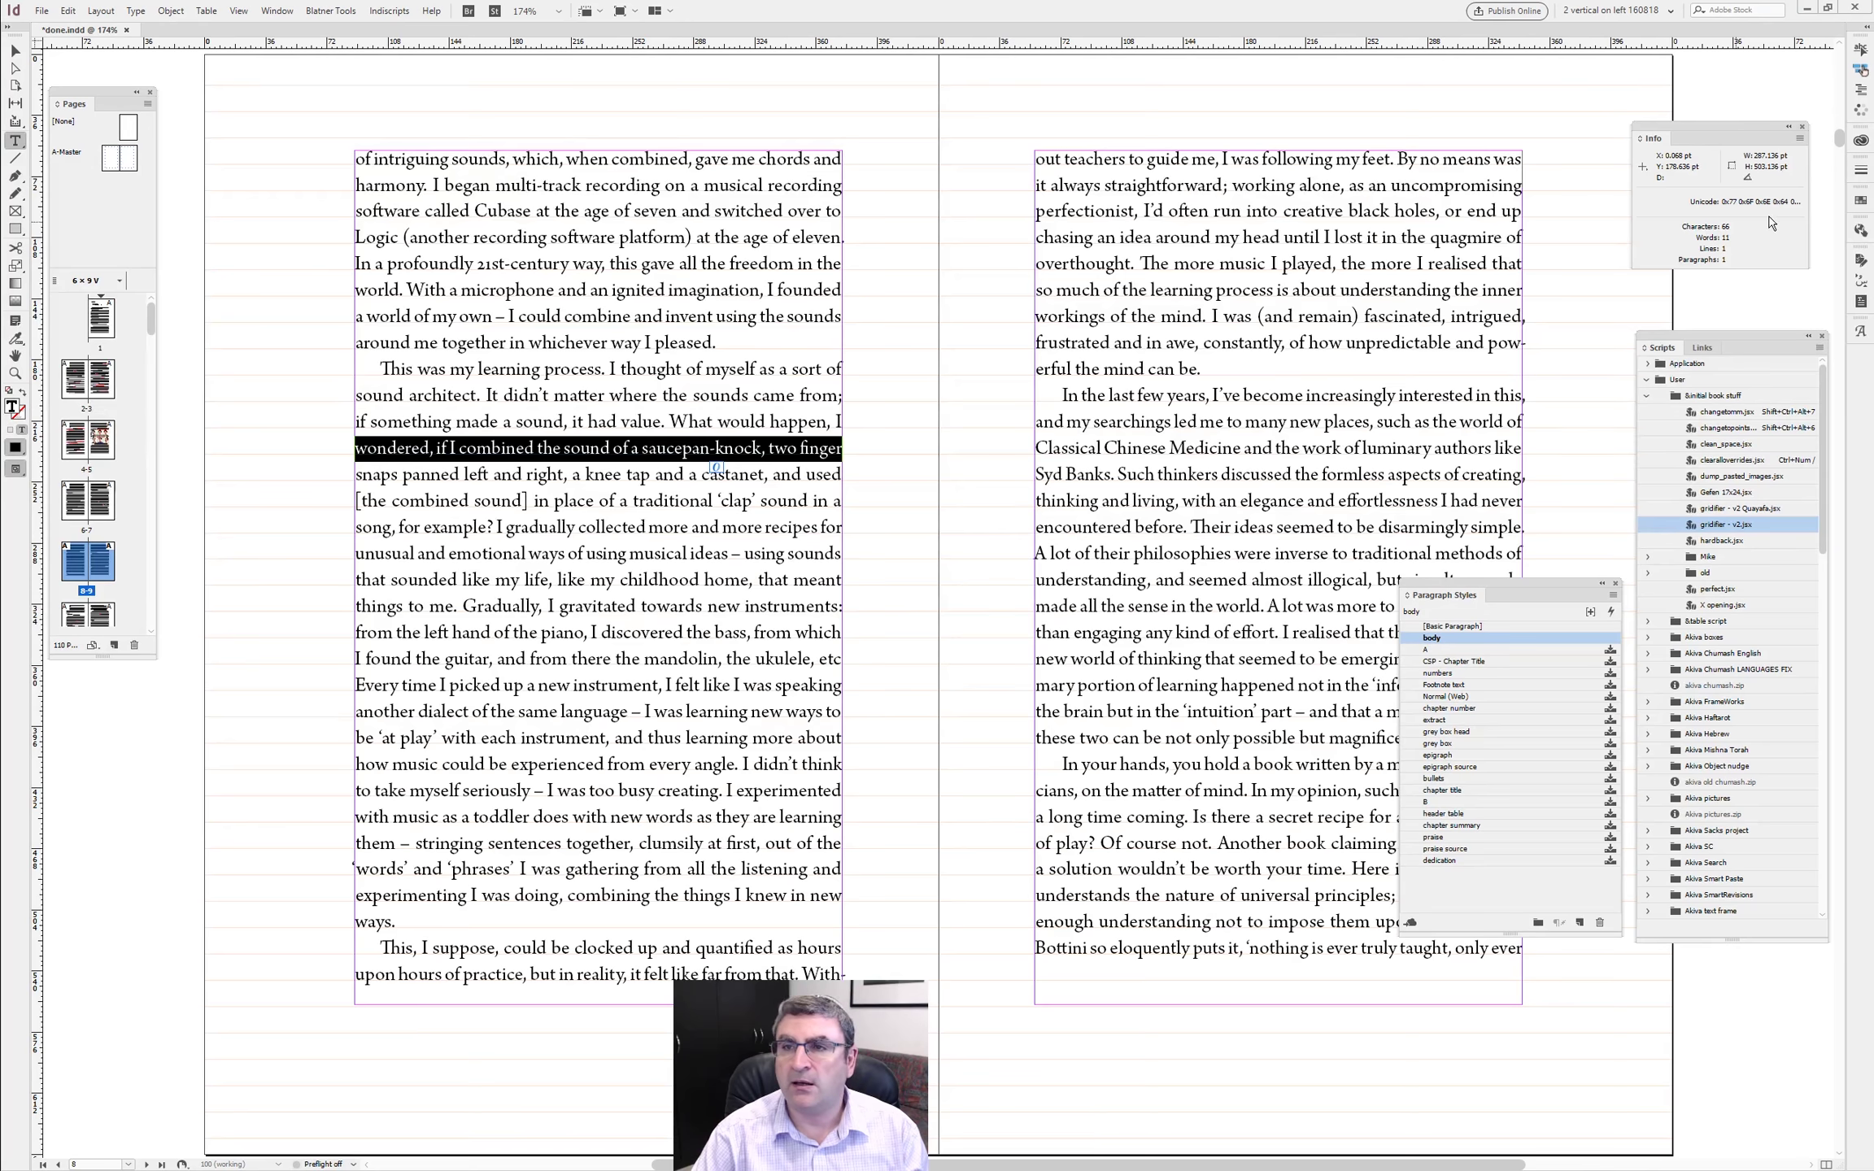
triple_click(617, 687)
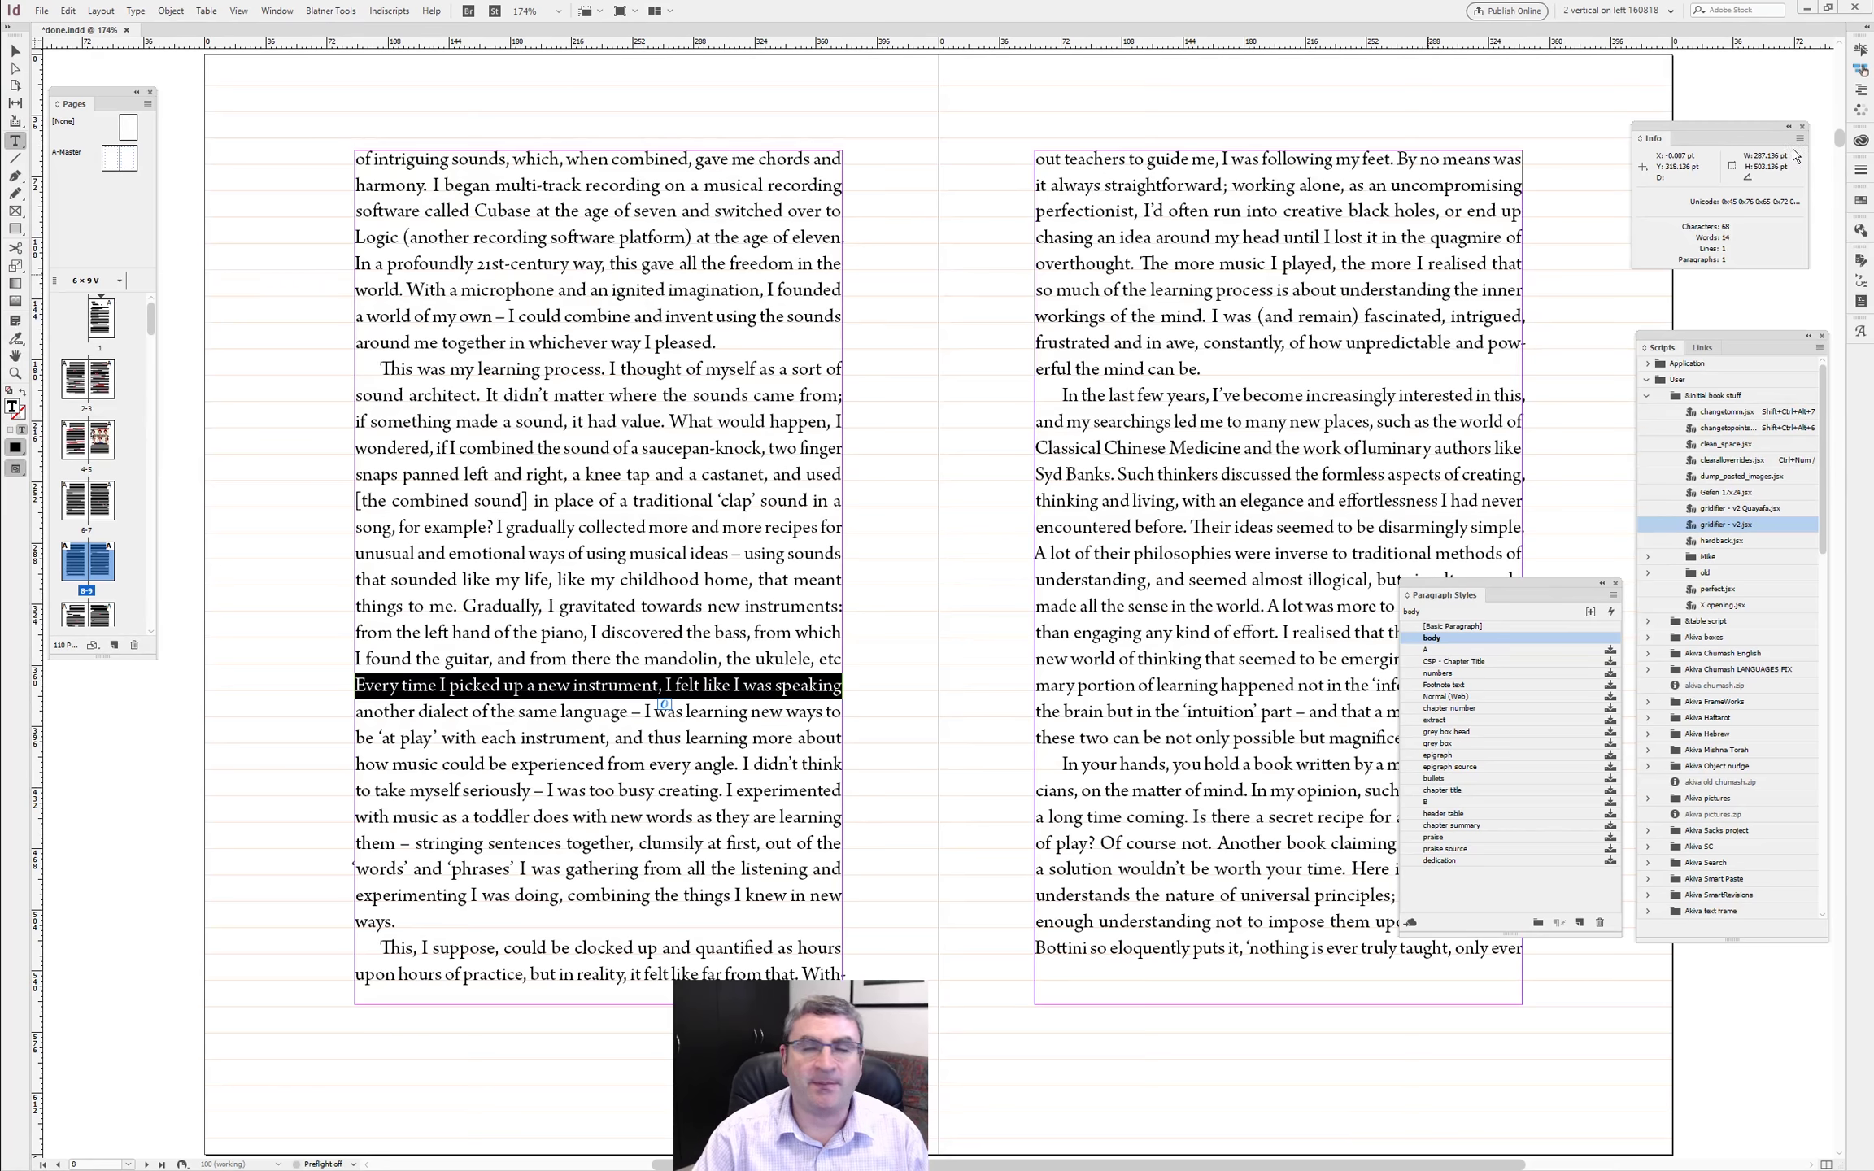
- Open the A-Master spread again and hide the baseline grid
double_click(71, 156)
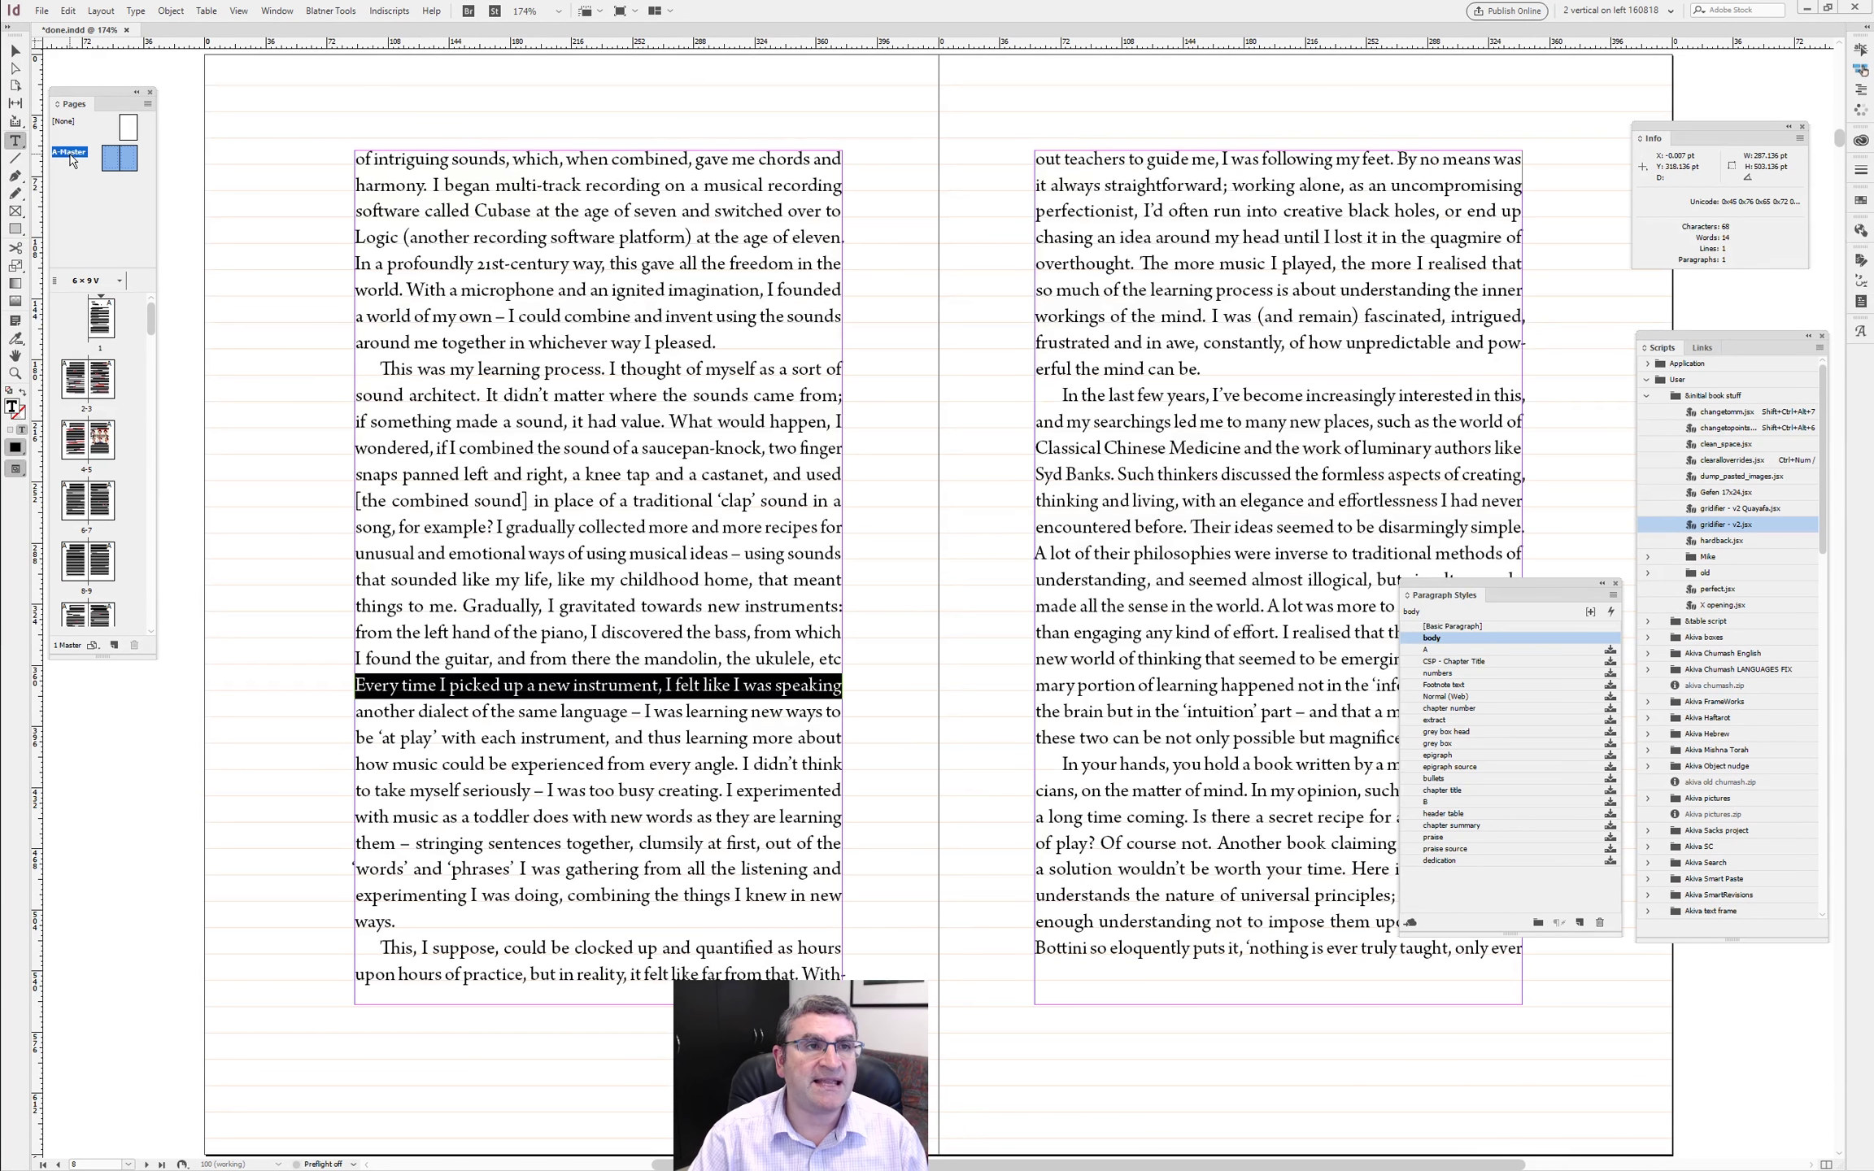
left_click(14, 51)
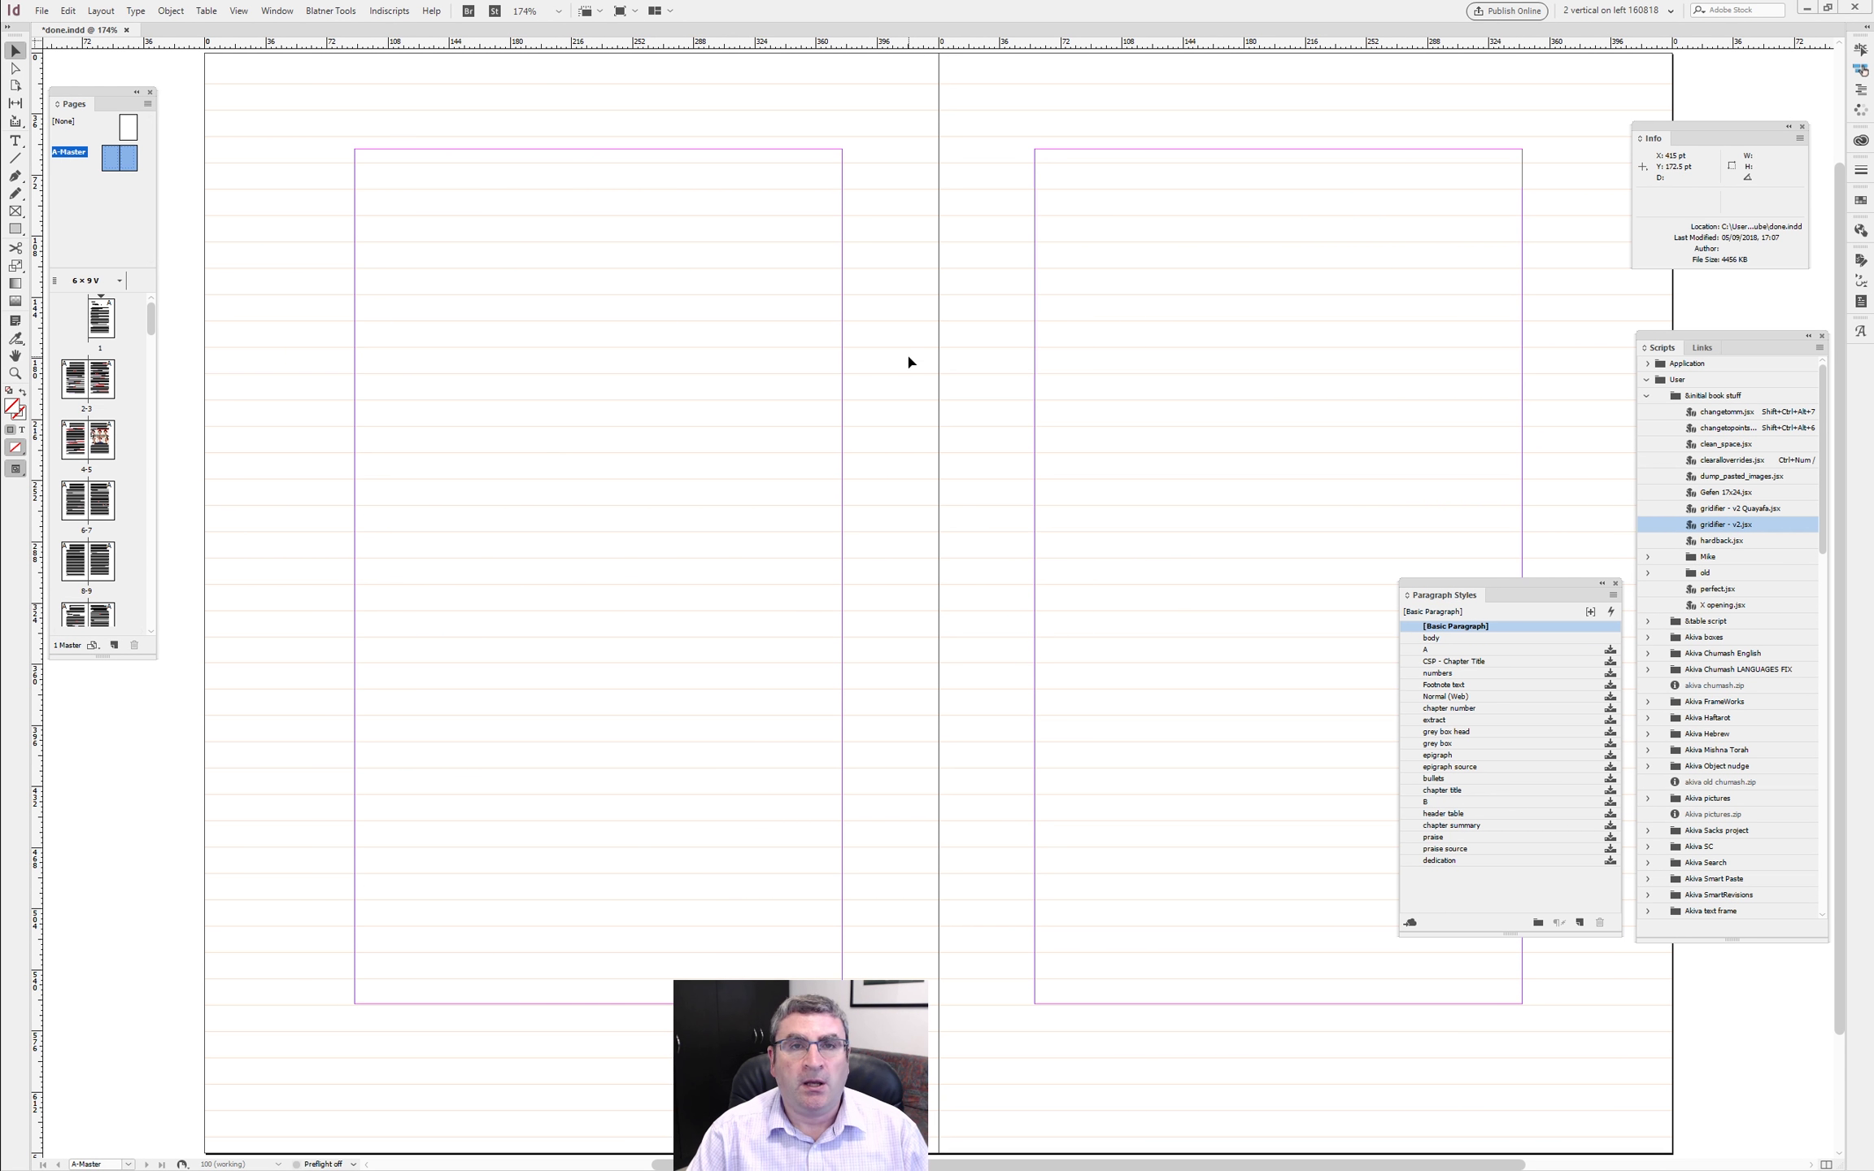
key("ctrl+alt+apostrophe")
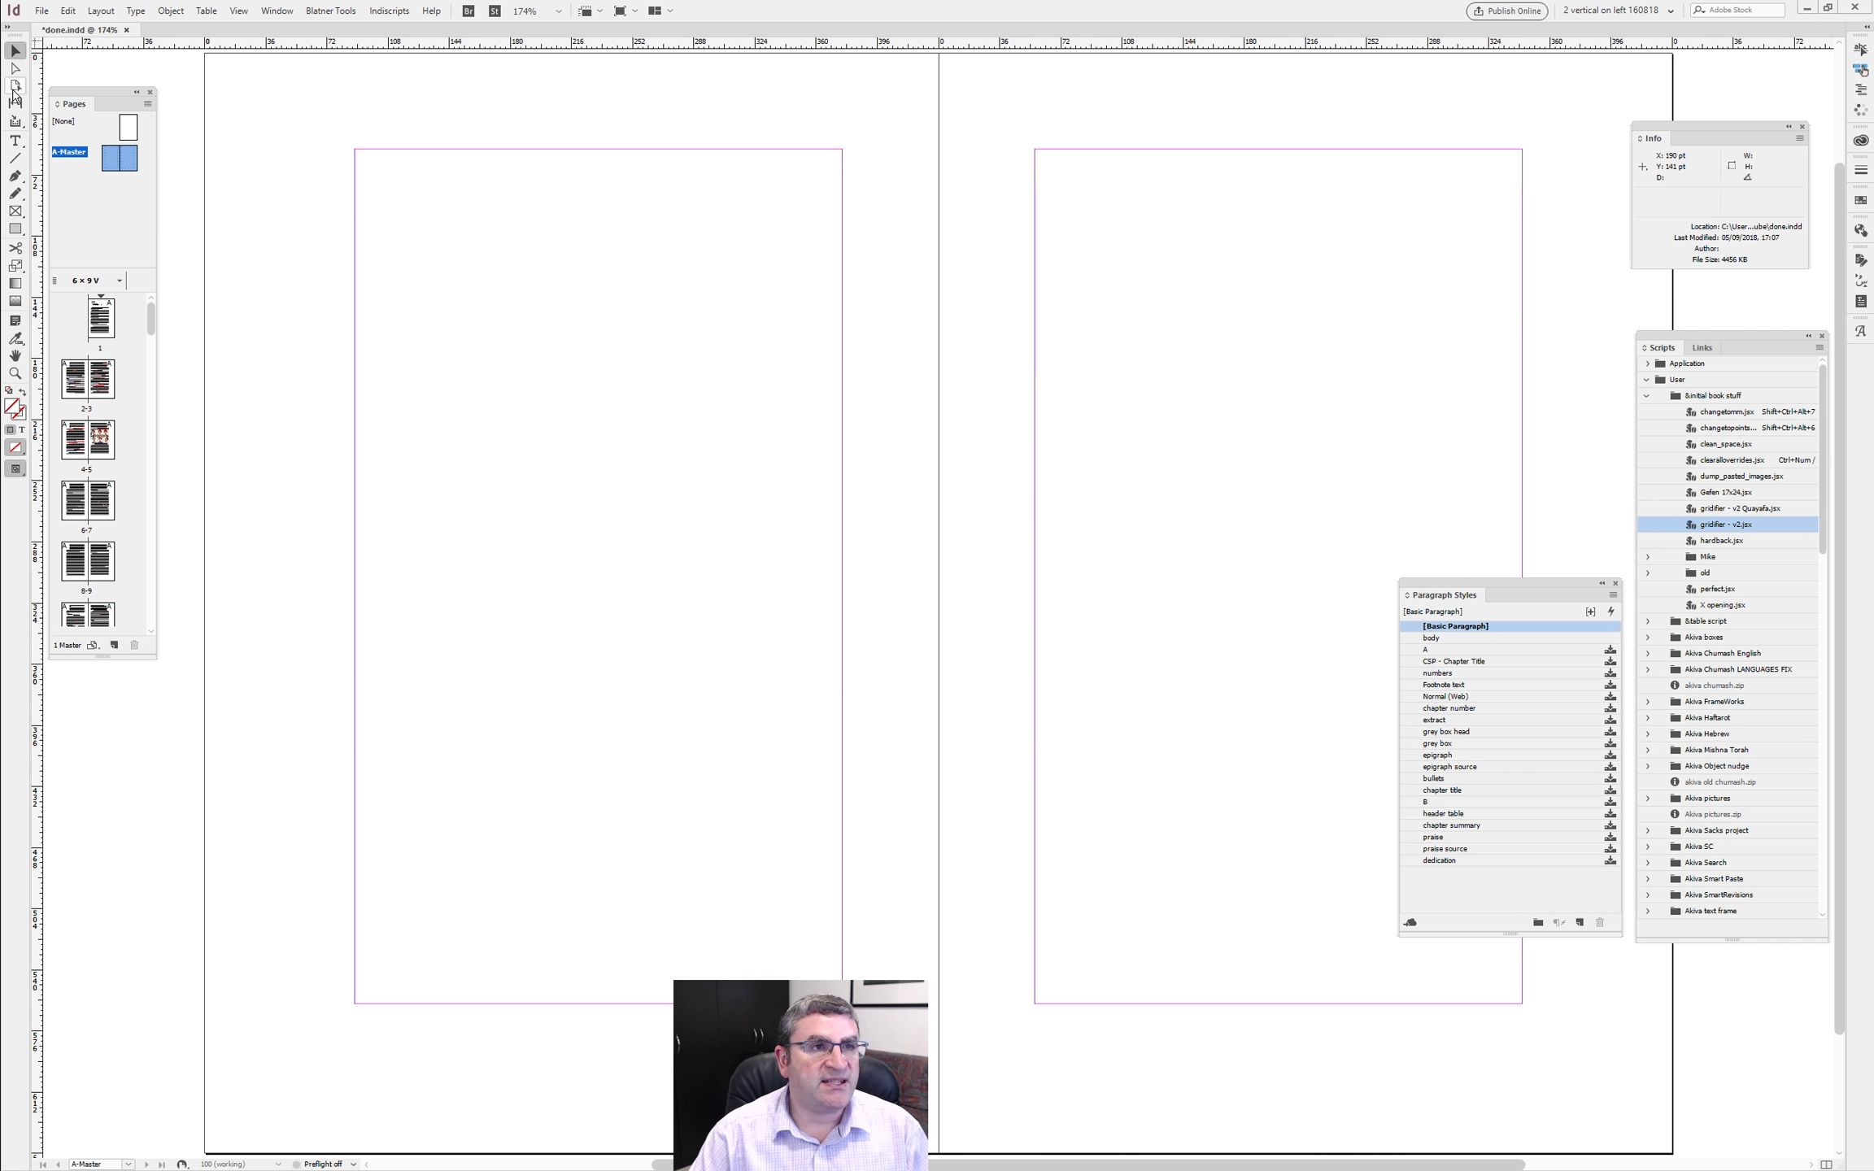
- Draw a text frame about 267 by 29.5 pt above the left master page's text area, matching its width
left_click(15, 139)
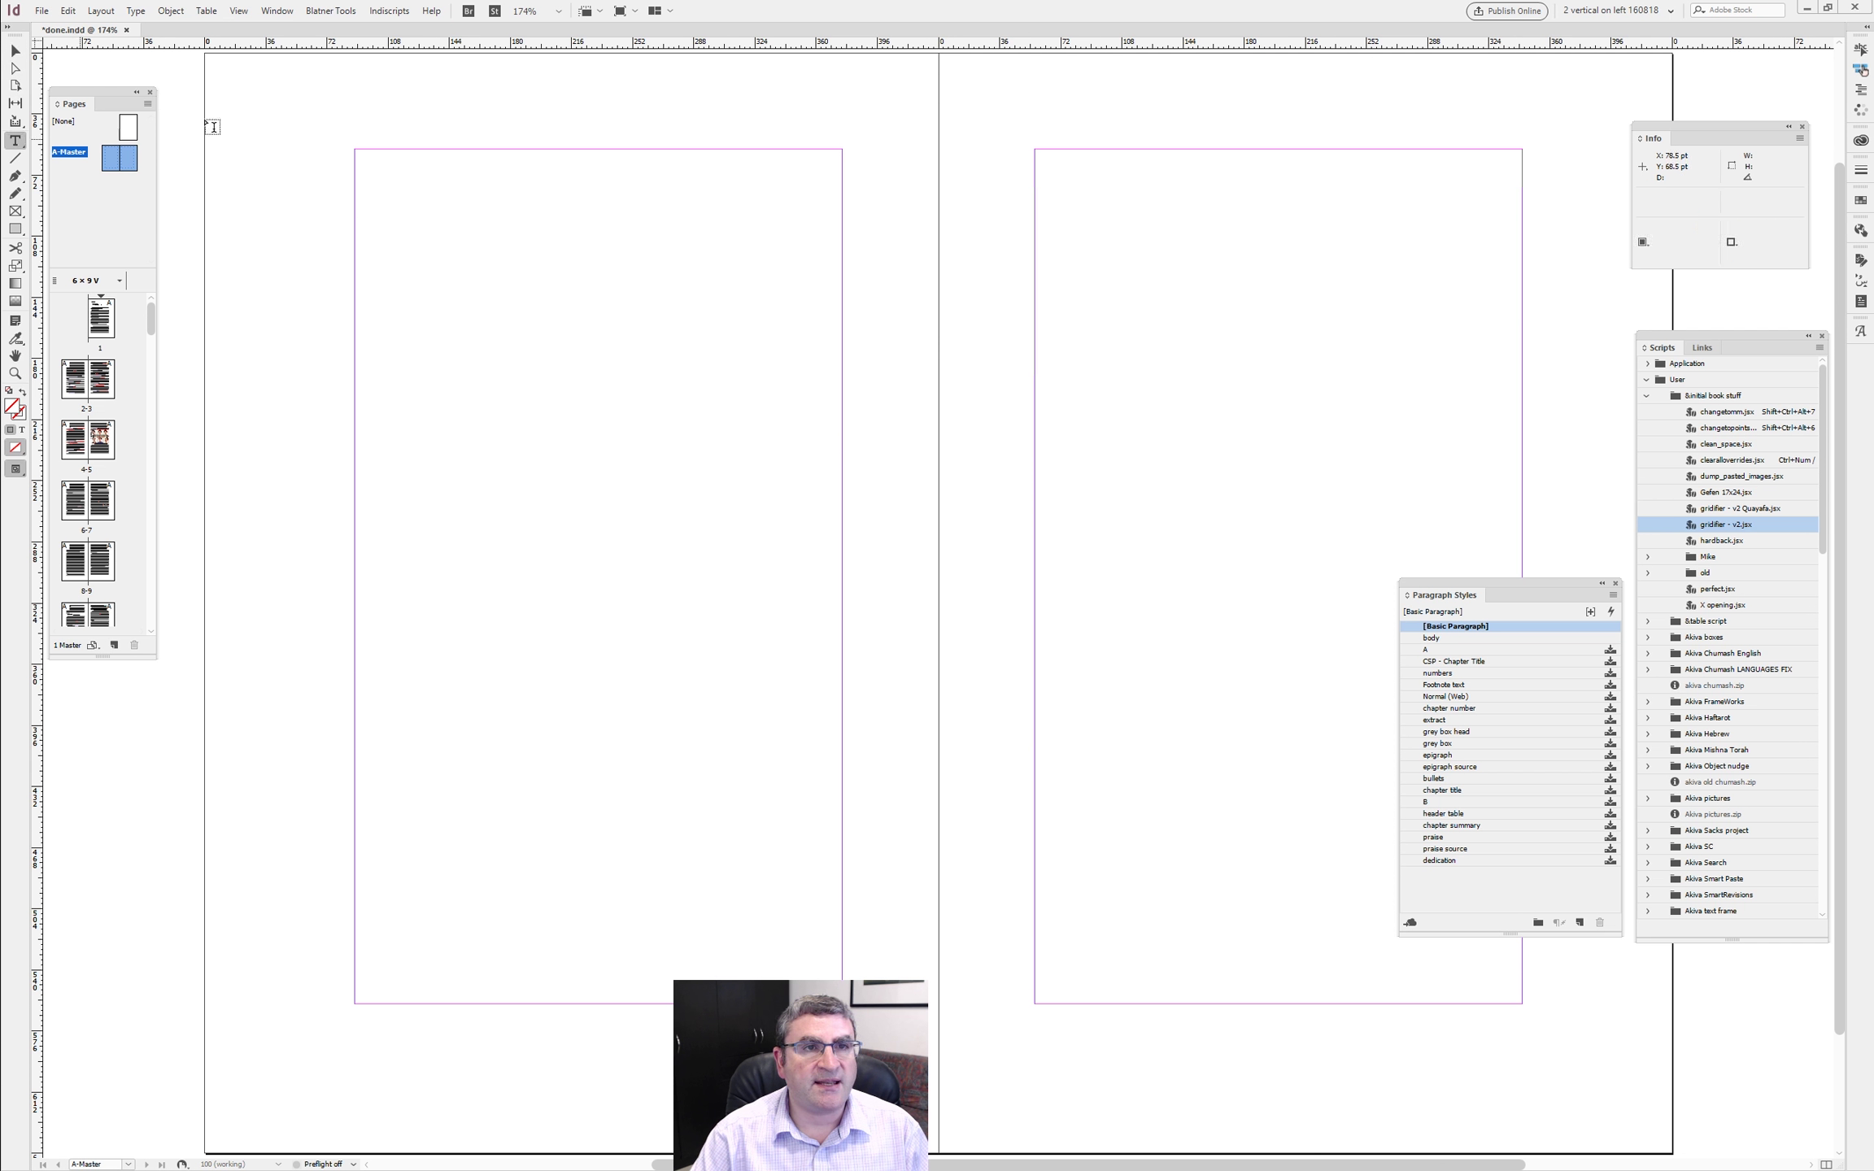
left_click_drag(355, 151, 362, 181)
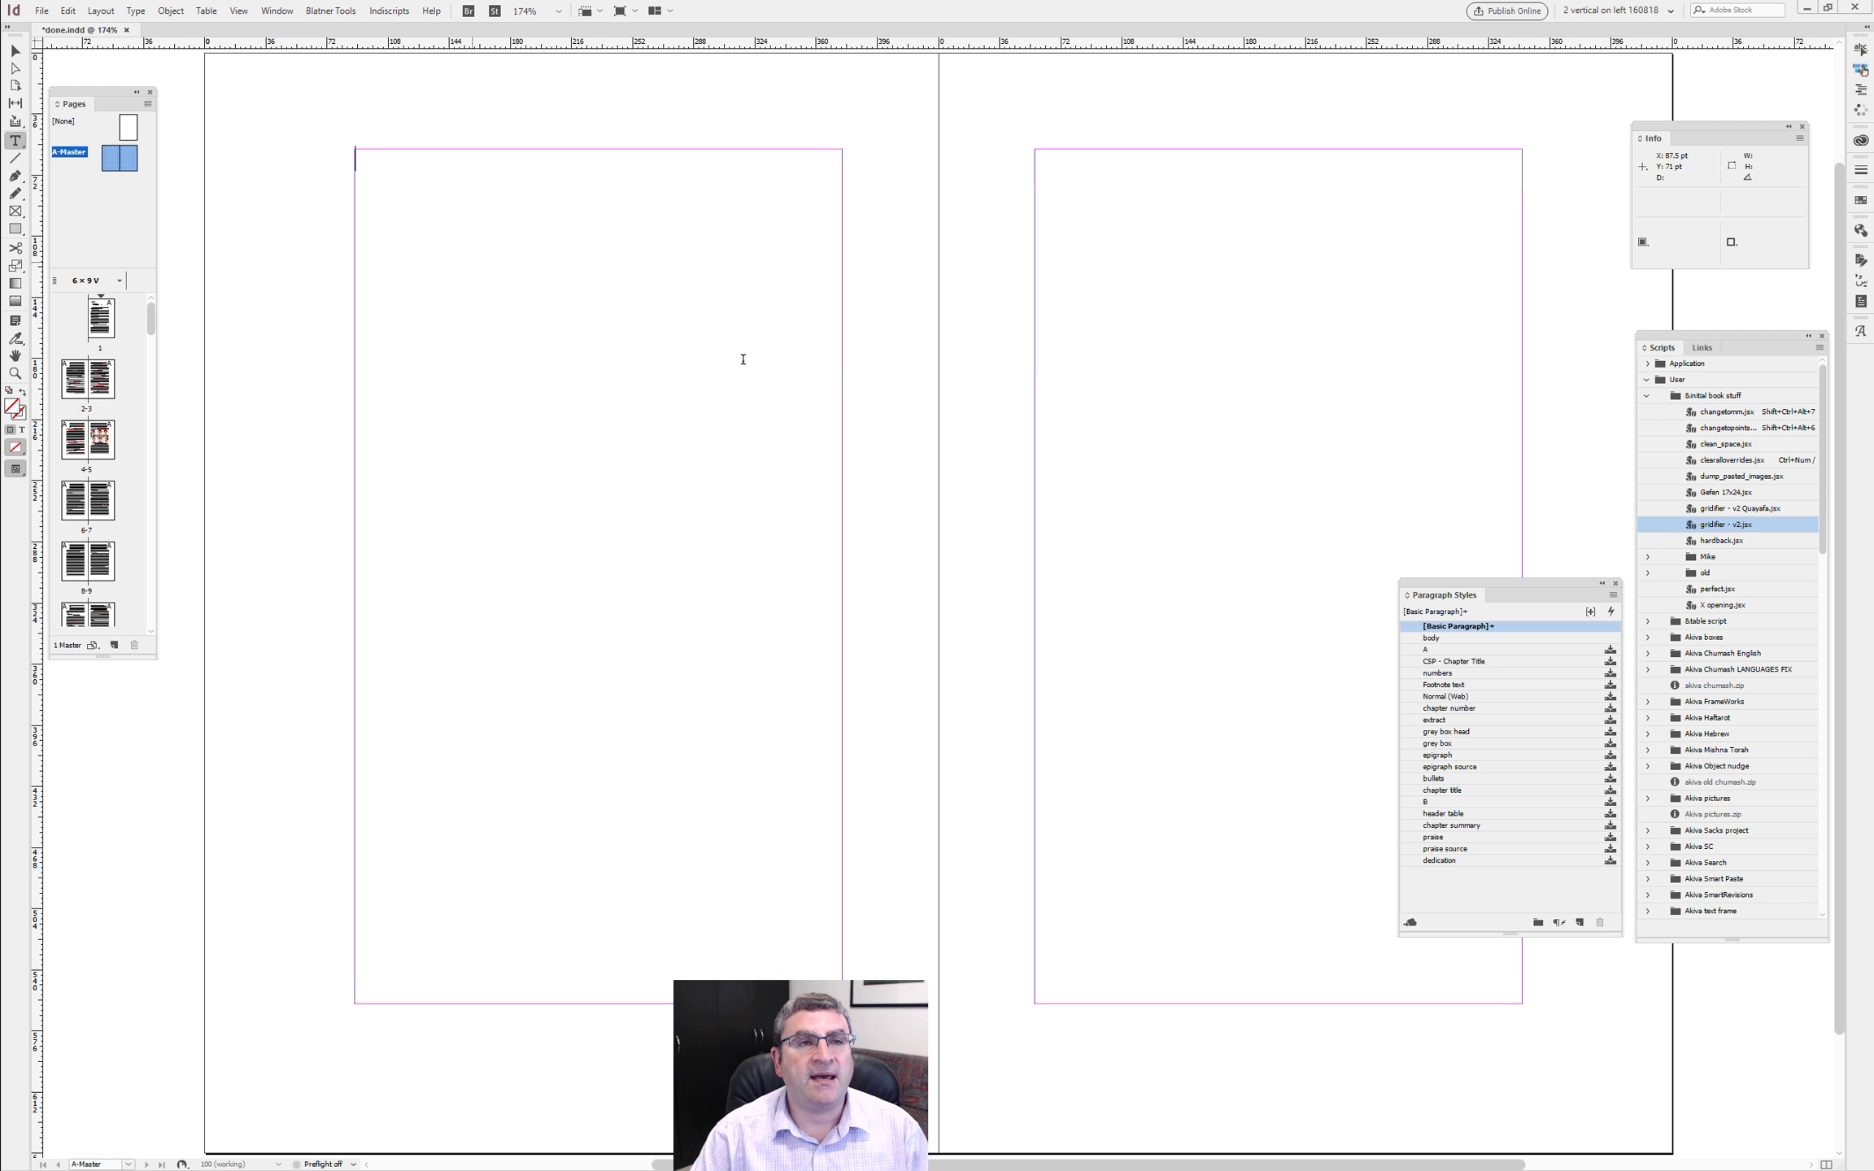
left_click_drag(355, 74, 842, 123)
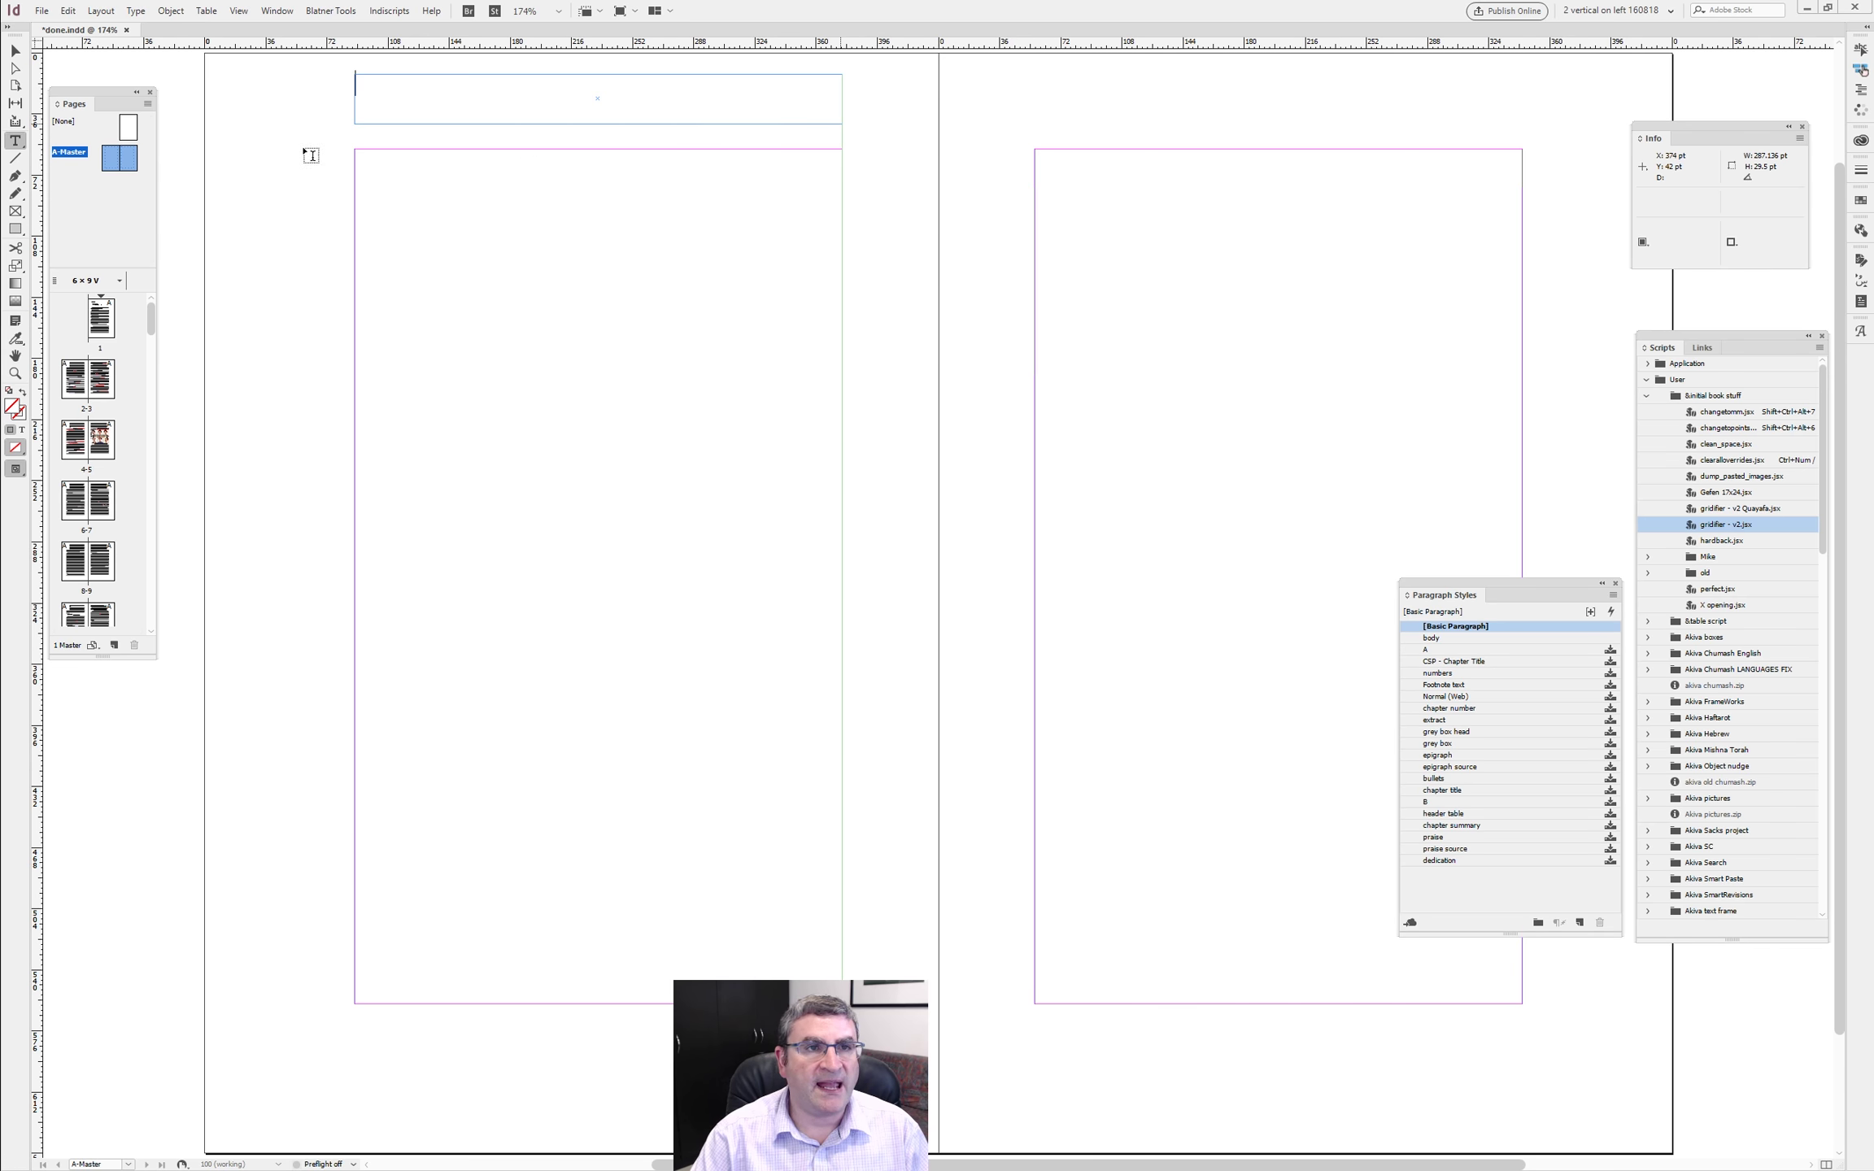
key("Escape")
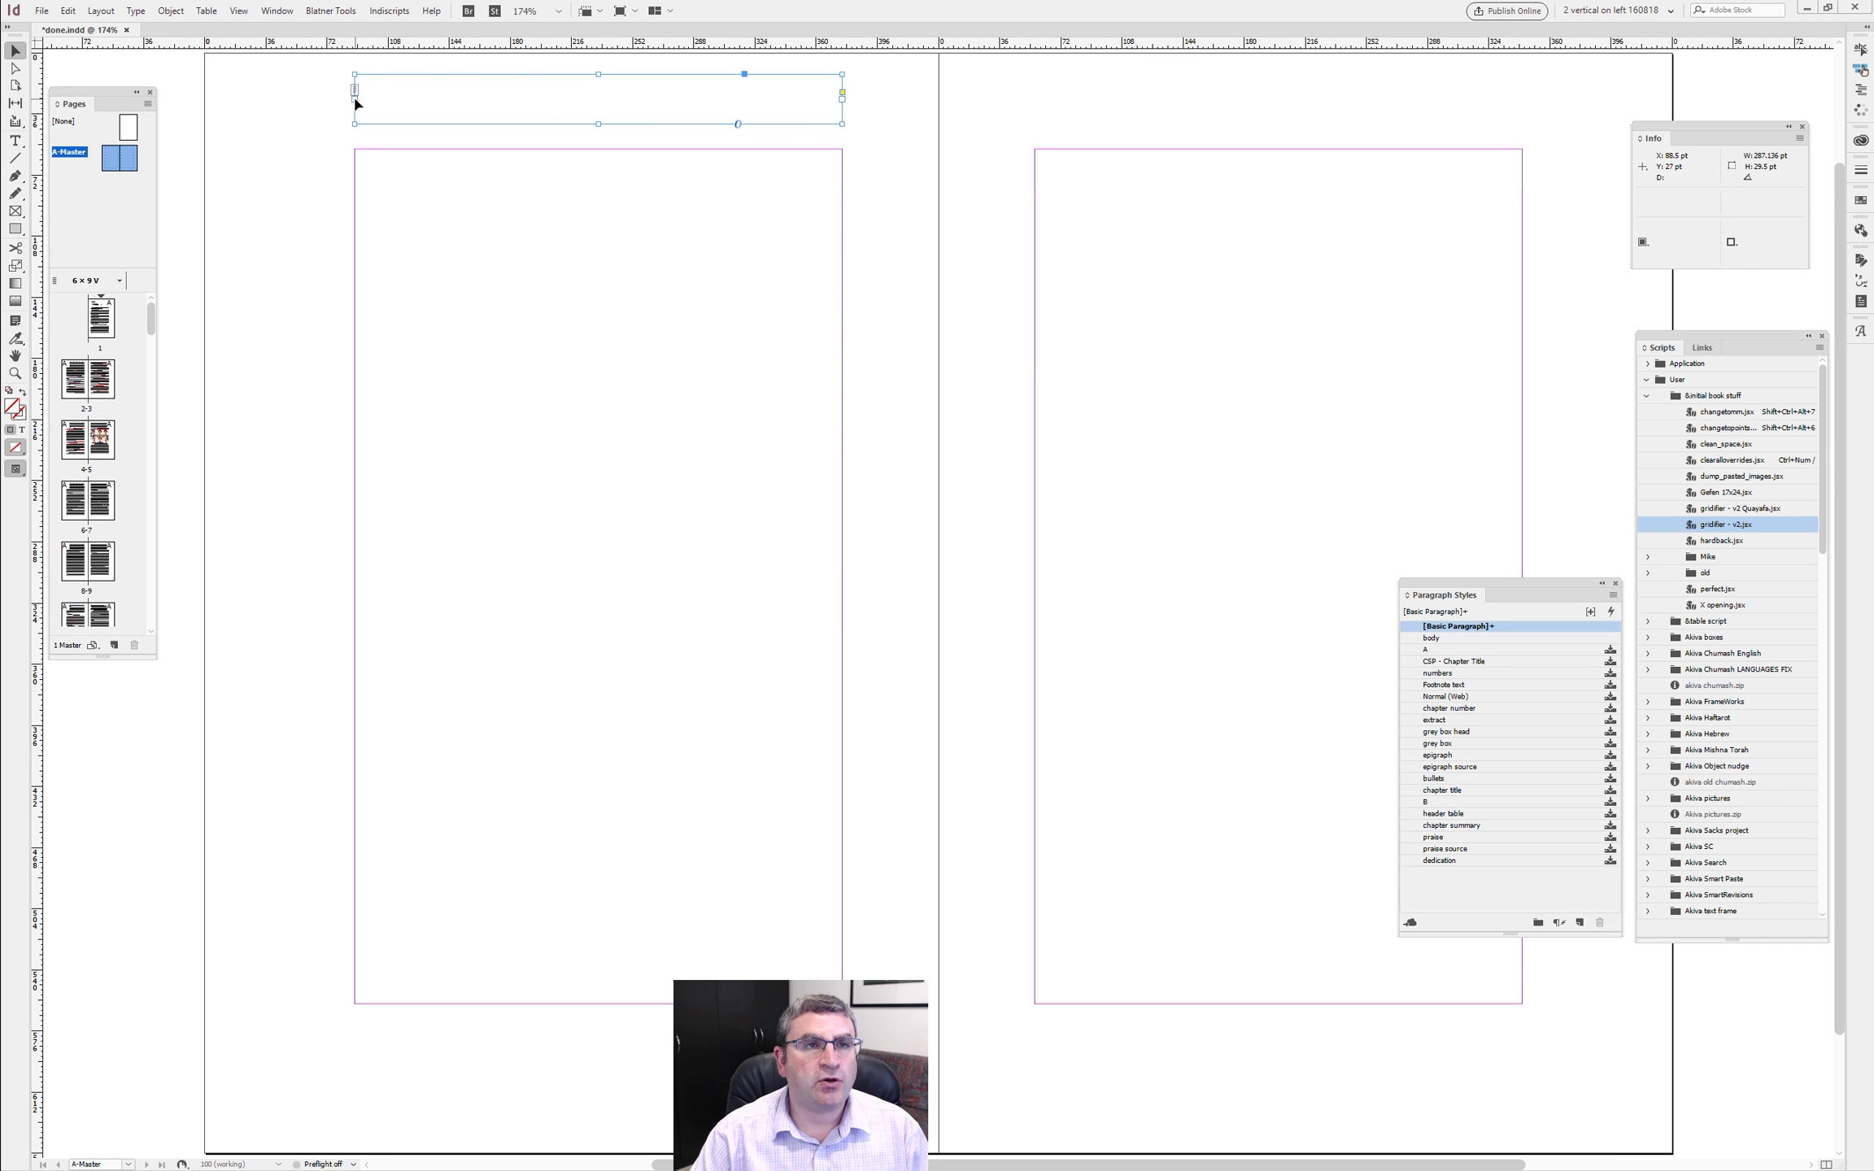
- Apply the body paragraph style in the header frame and start a new paragraph style named rh based on it
double_click(447, 98)
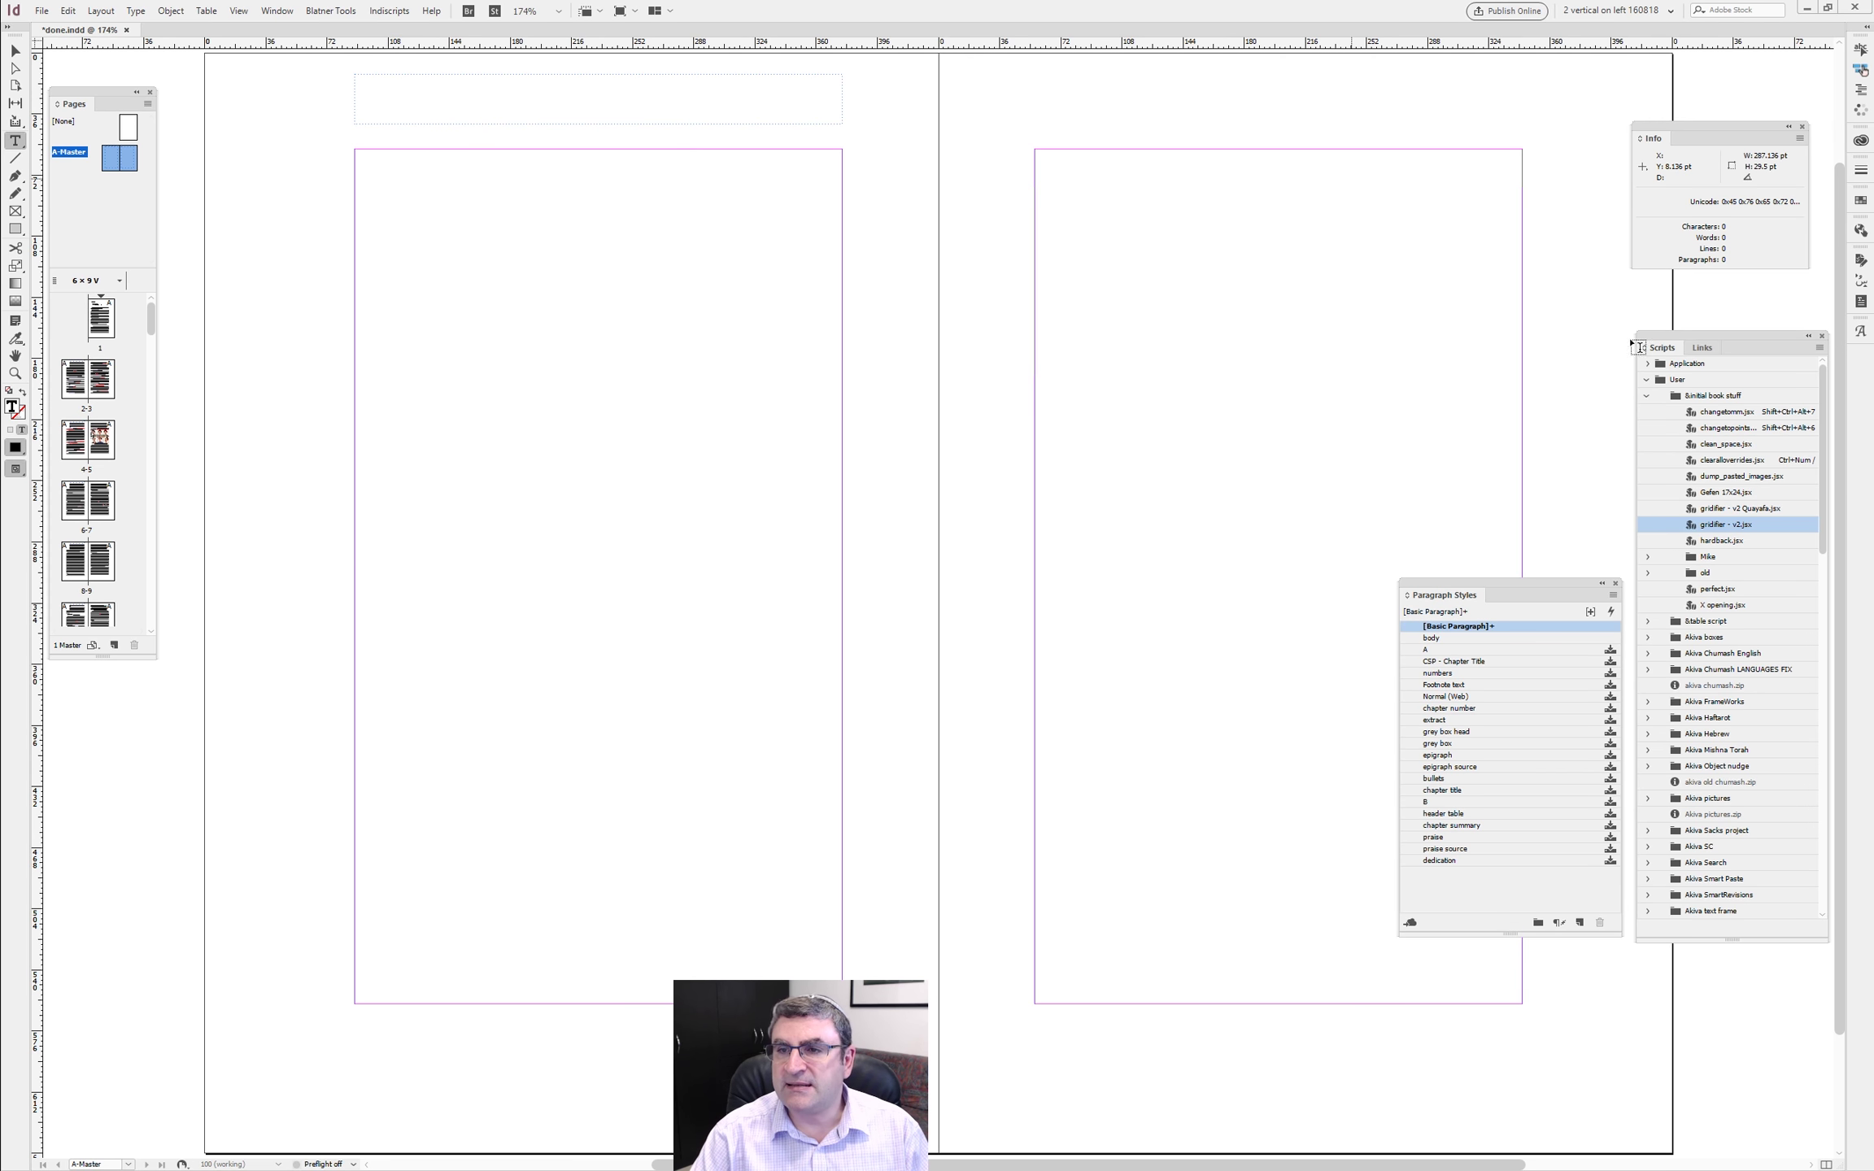
left_click(1461, 641)
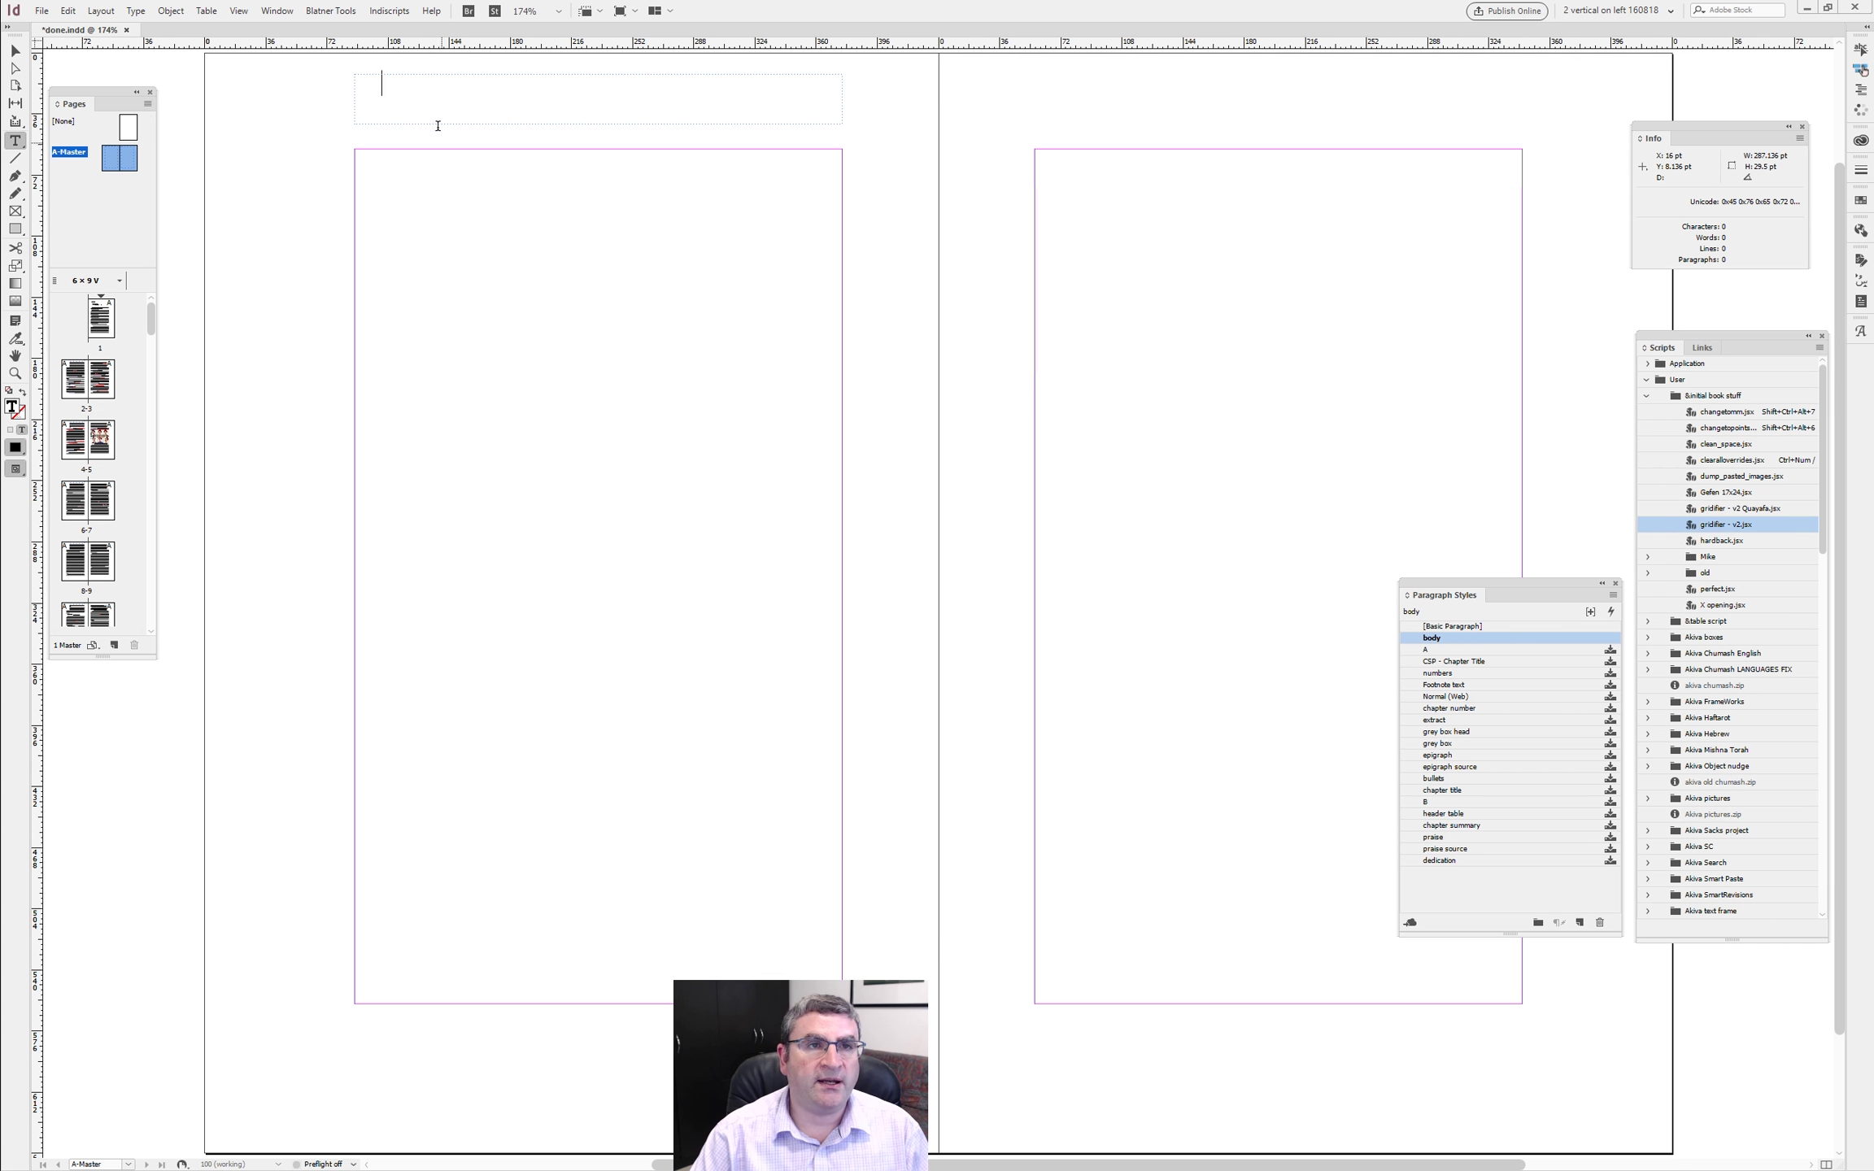
left_click(1613, 594)
left_click(1561, 599)
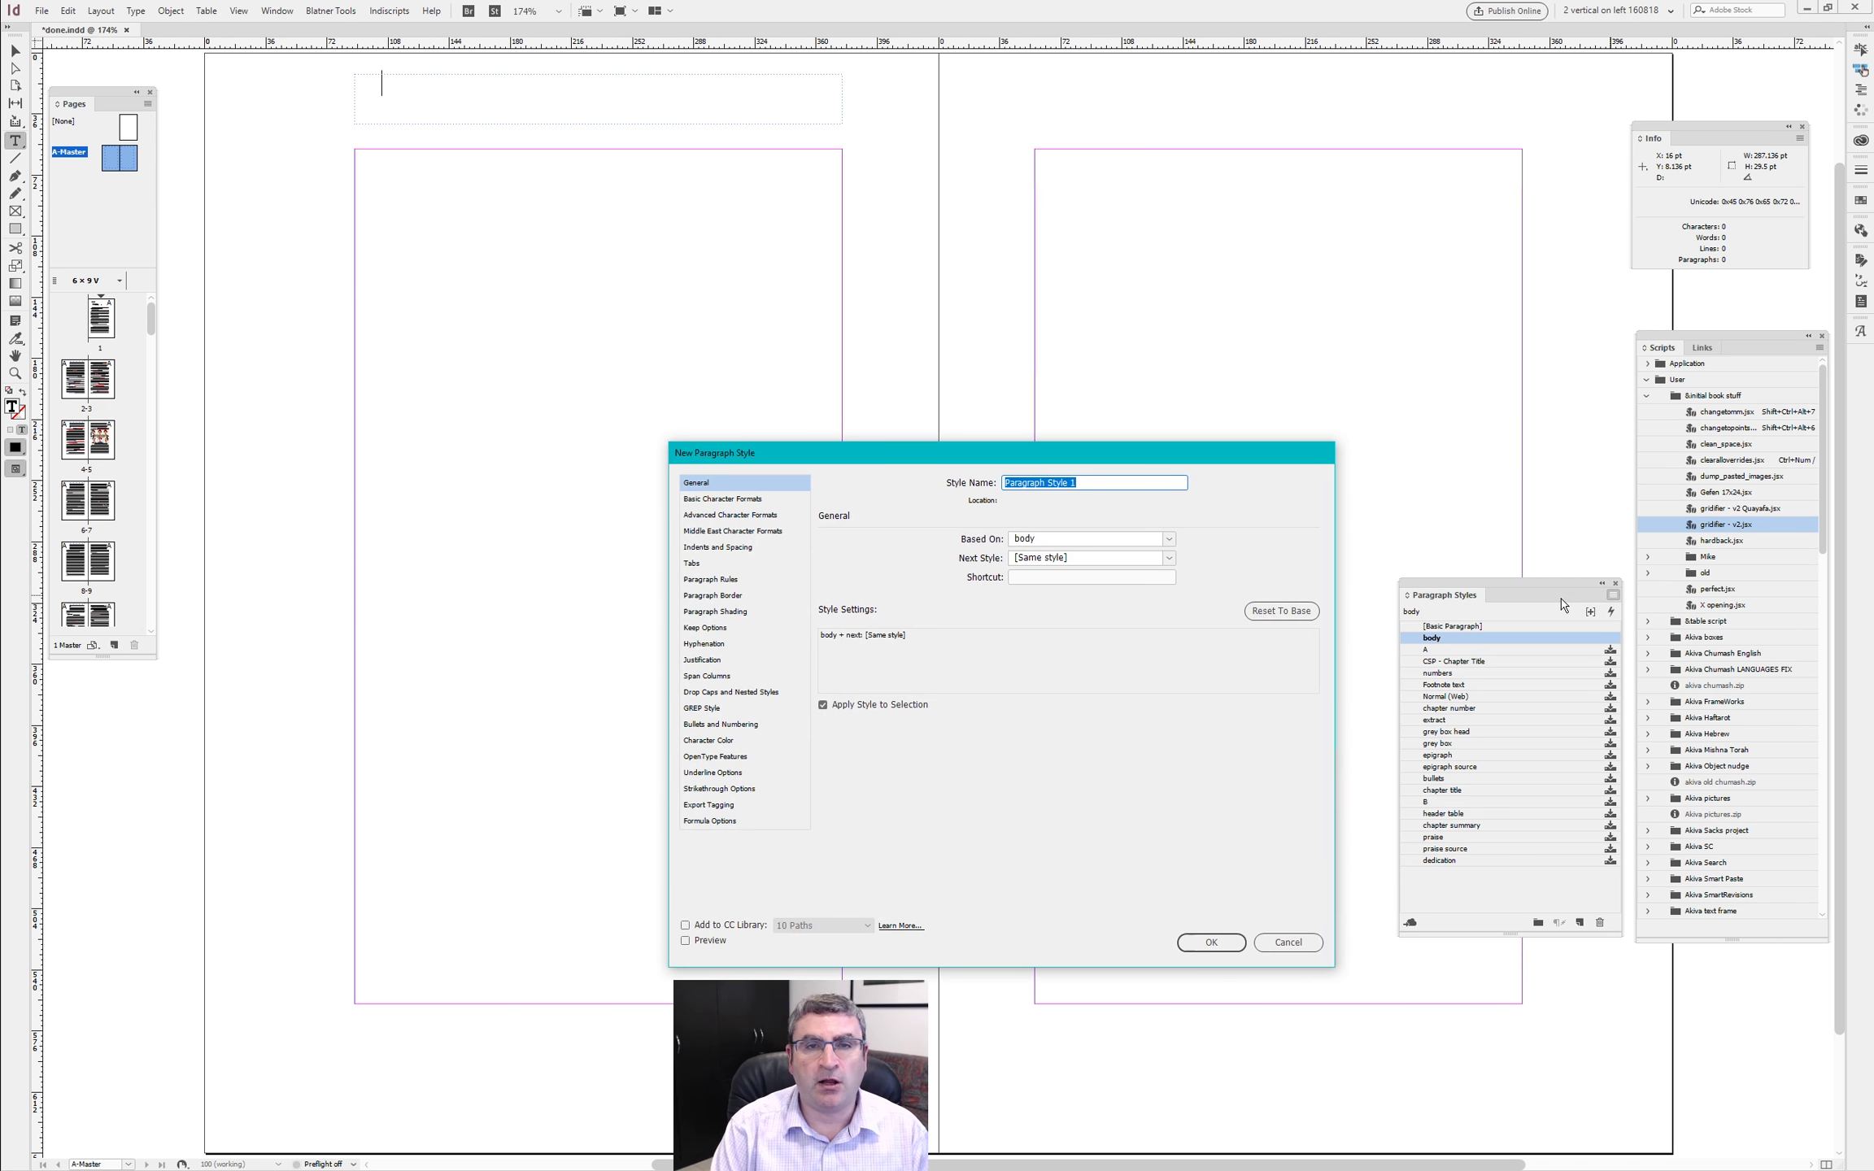
type("l")
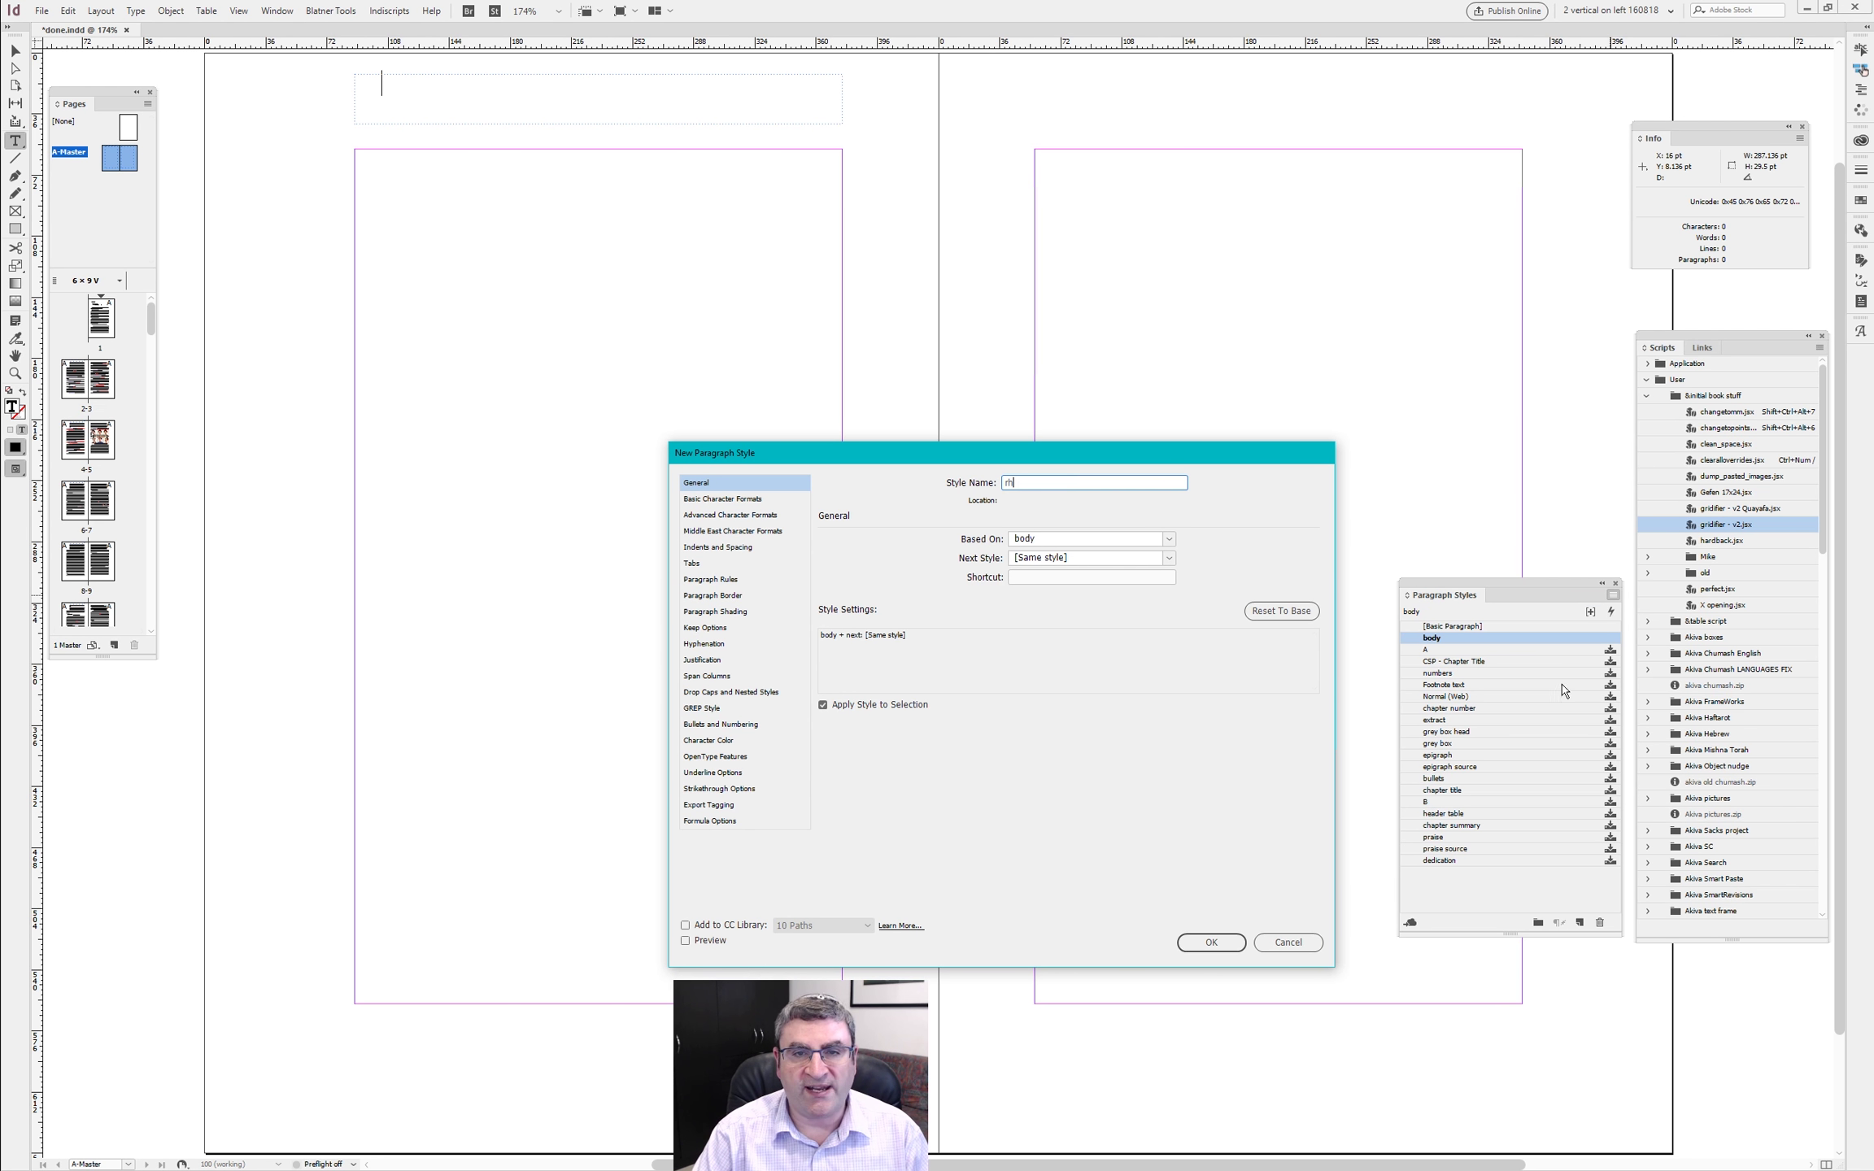
- Set the rh paragraph style's case to OpenType All Small Caps and its tracking to 50
left_click(732, 499)
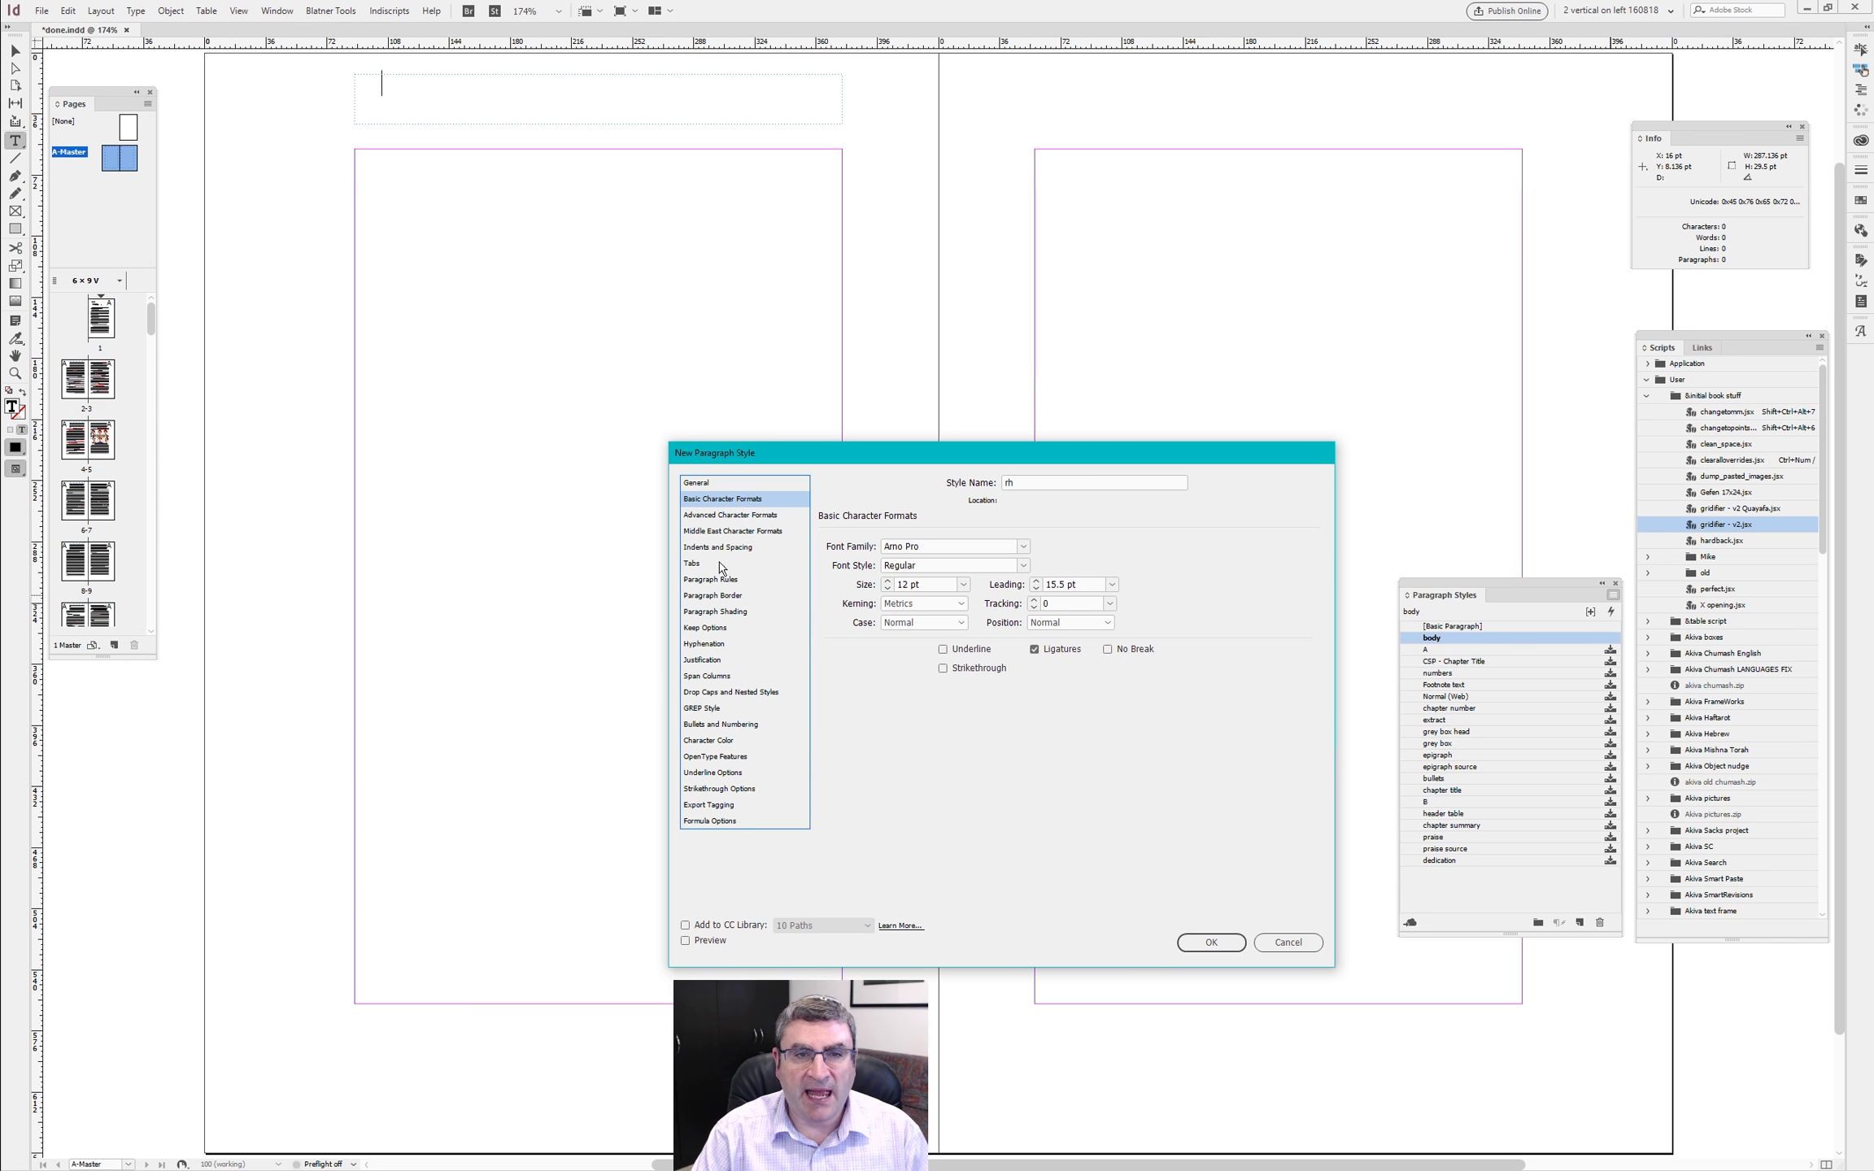
left_click(924, 623)
left_click(927, 691)
left_click(1066, 603)
type("5")
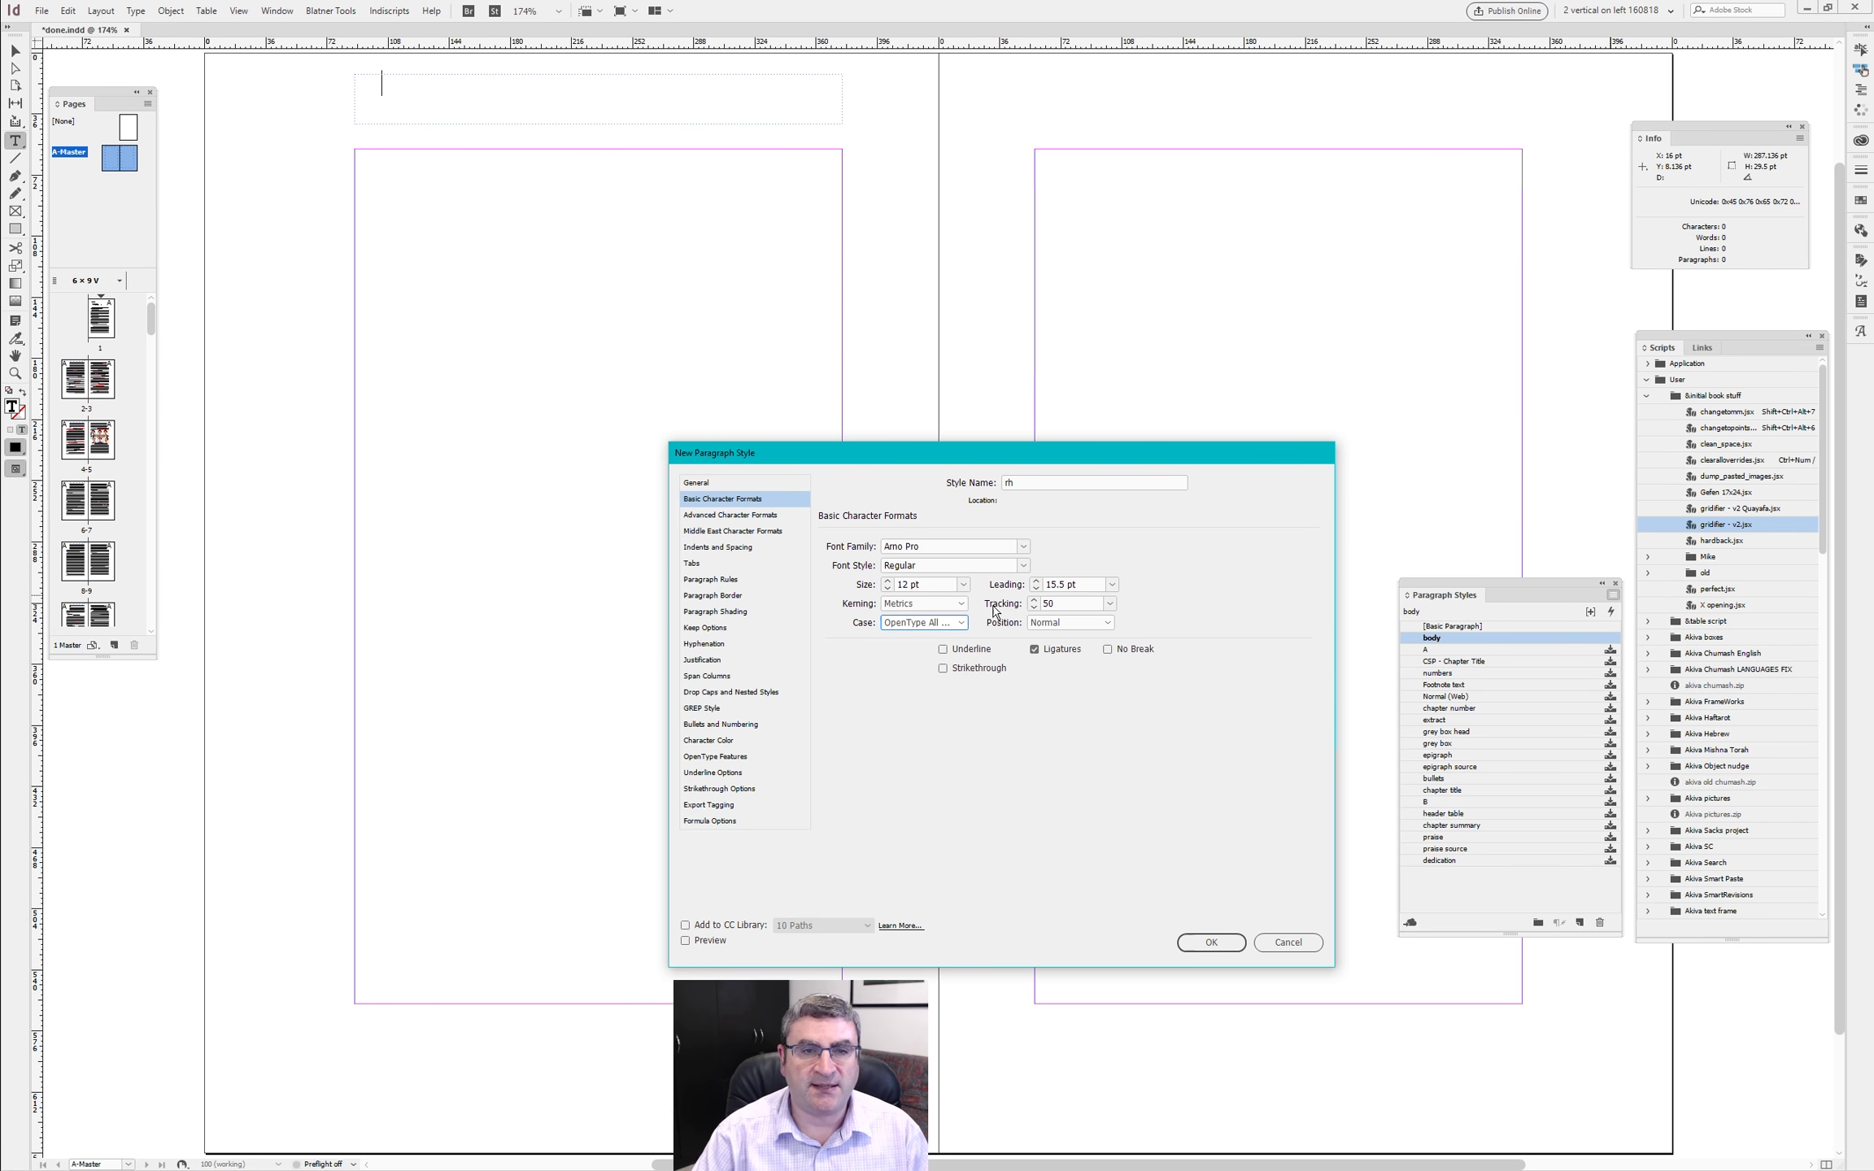
- Give the rh paragraph style center alignment and a first line indent of 0, and enter VERSO in the header frame
left_click(729, 520)
left_click(734, 530)
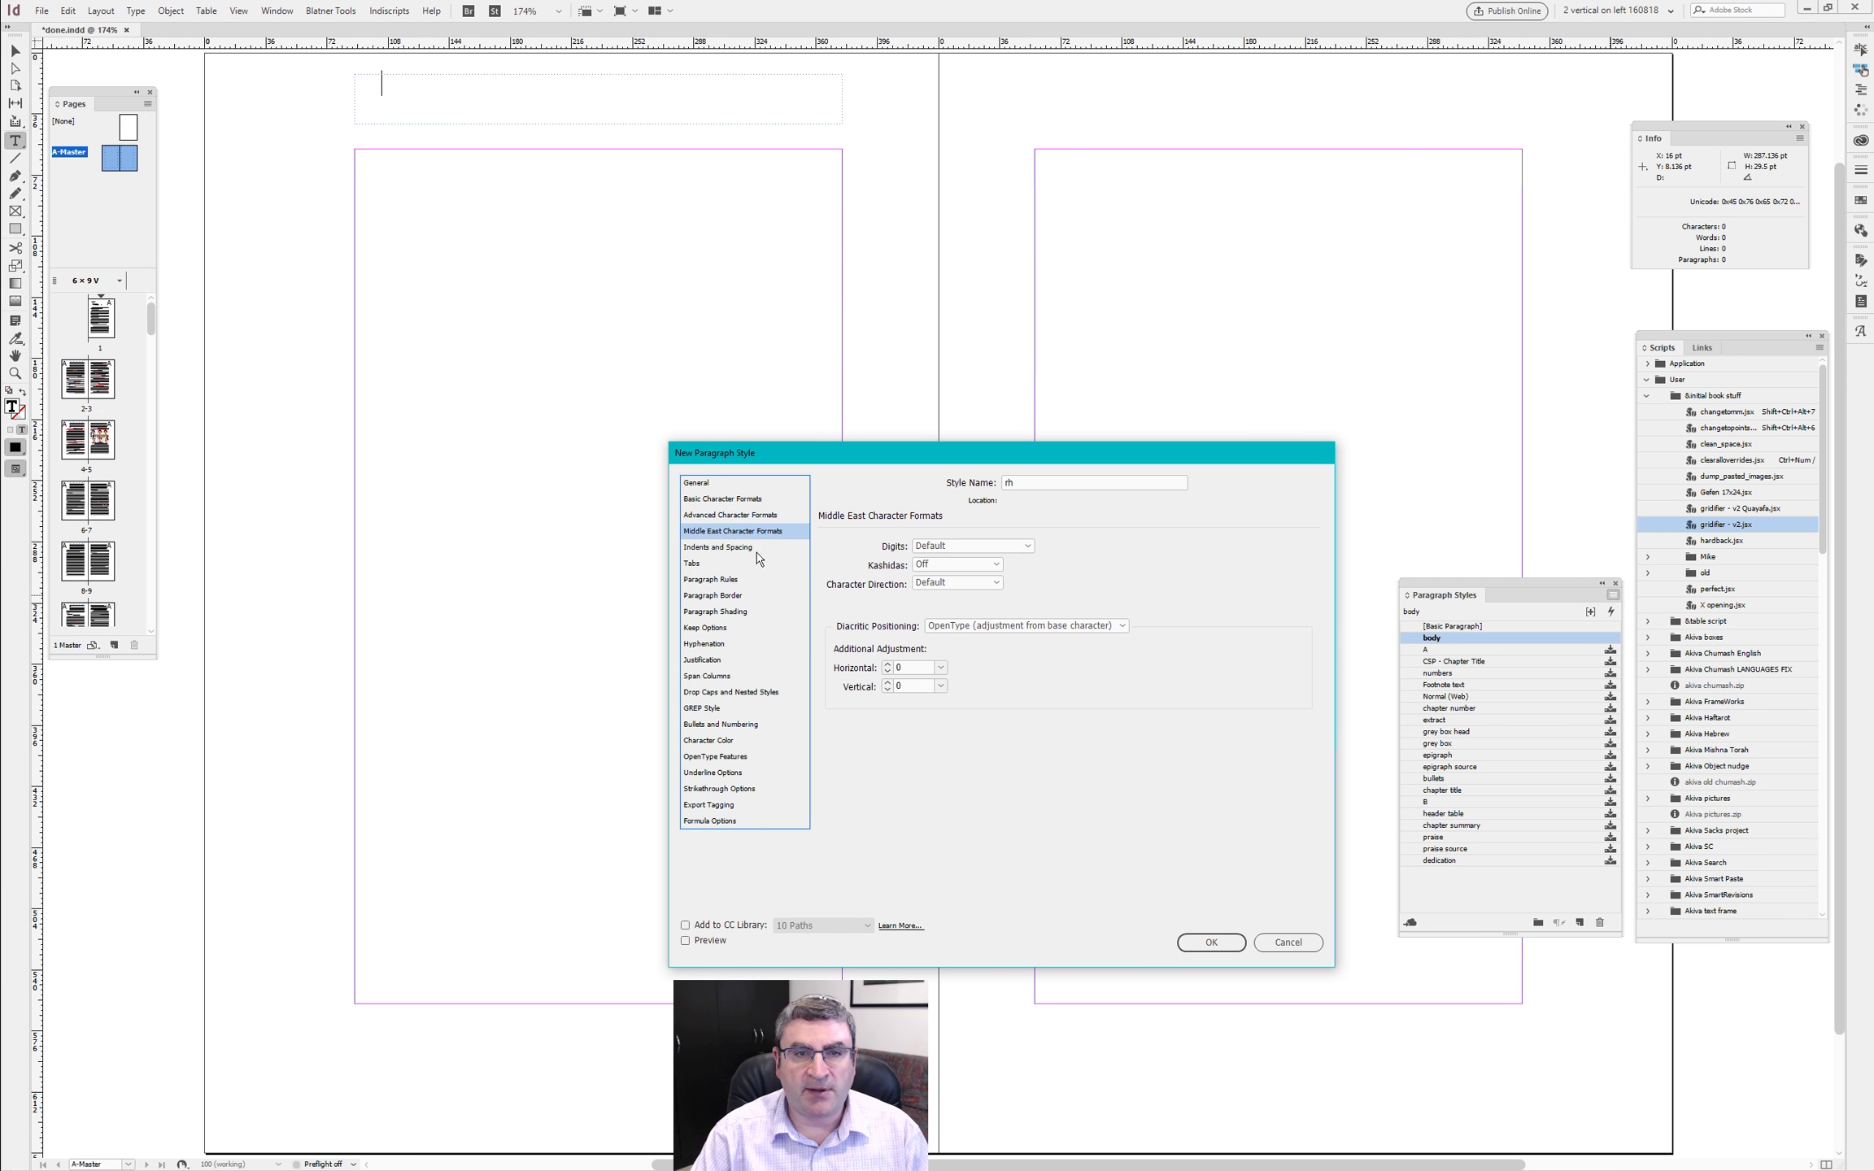
left_click(730, 548)
left_click(963, 547)
left_click(958, 562)
left_click(955, 567)
left_click(963, 596)
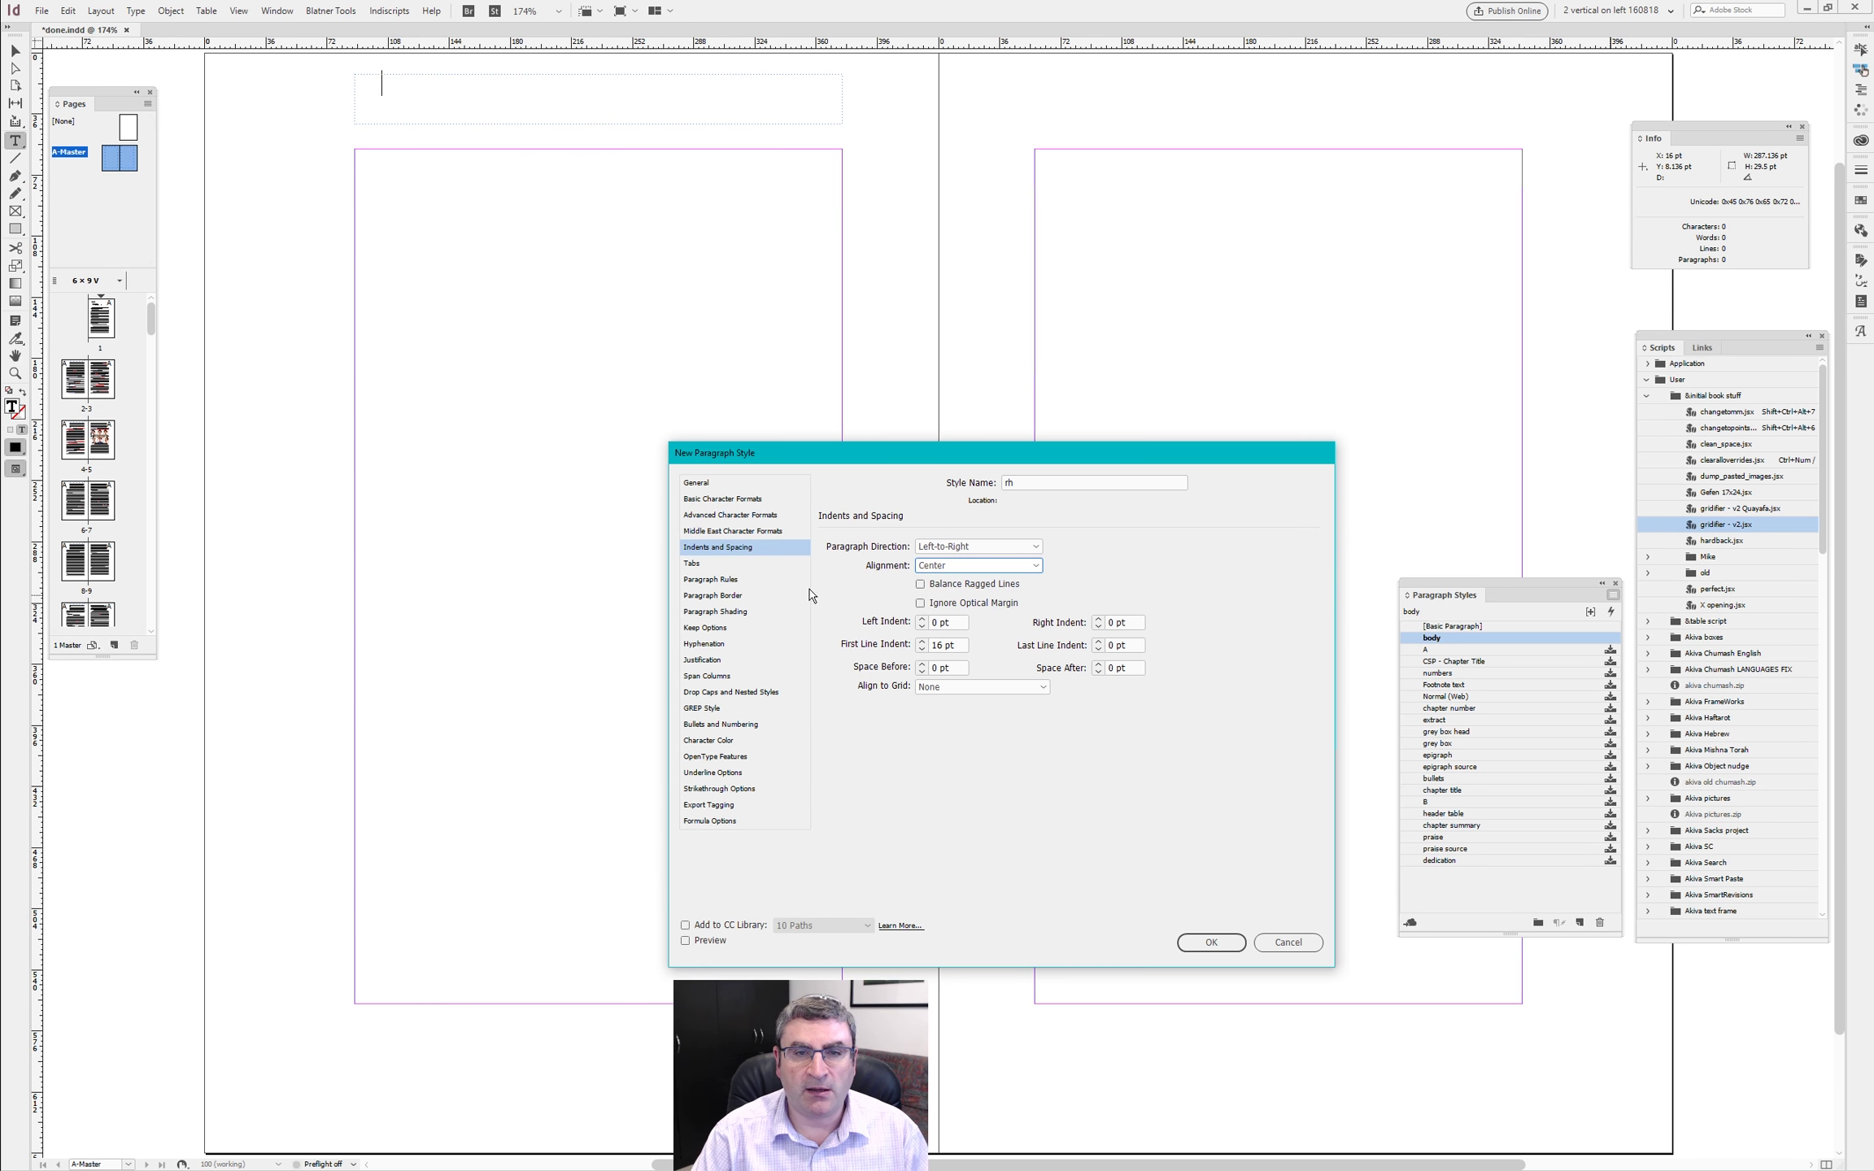
left_click(958, 645)
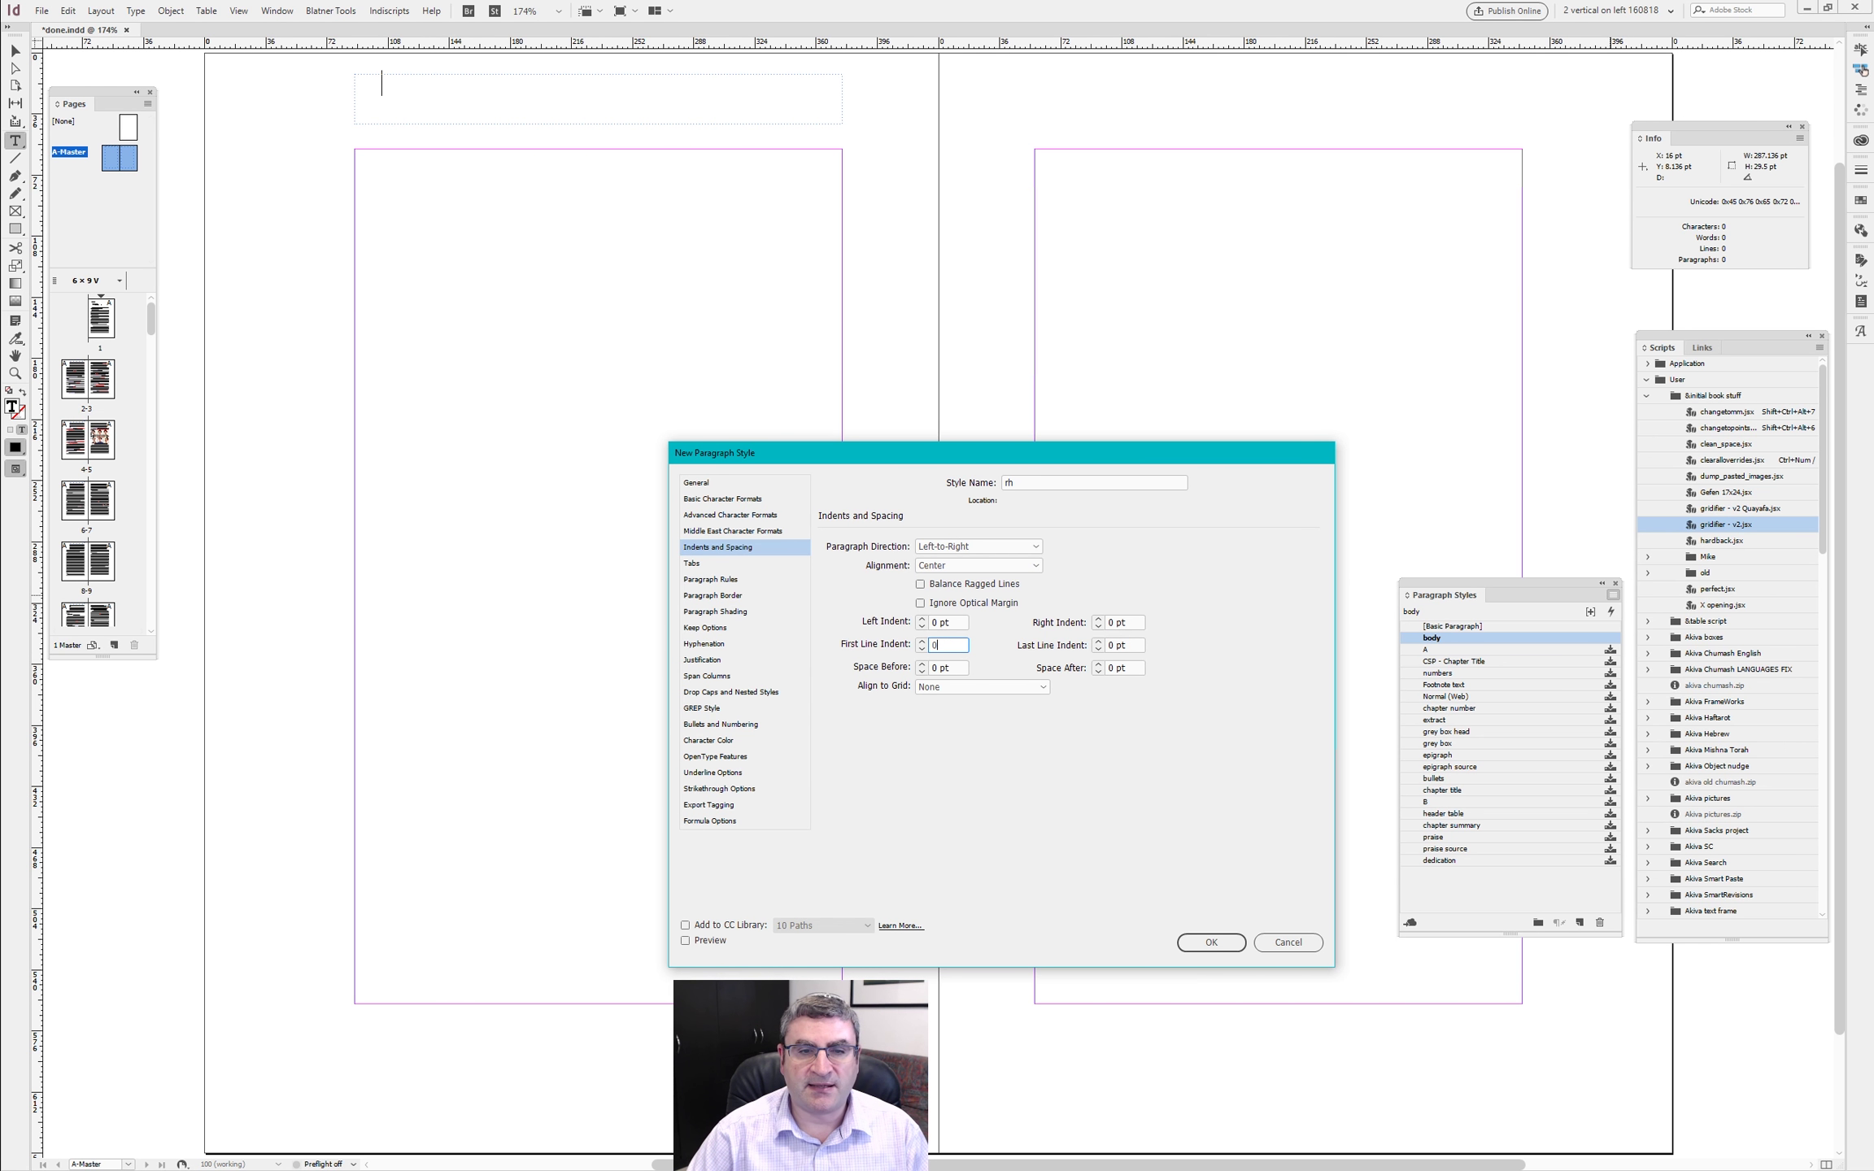
key("Return")
type("VERSO")
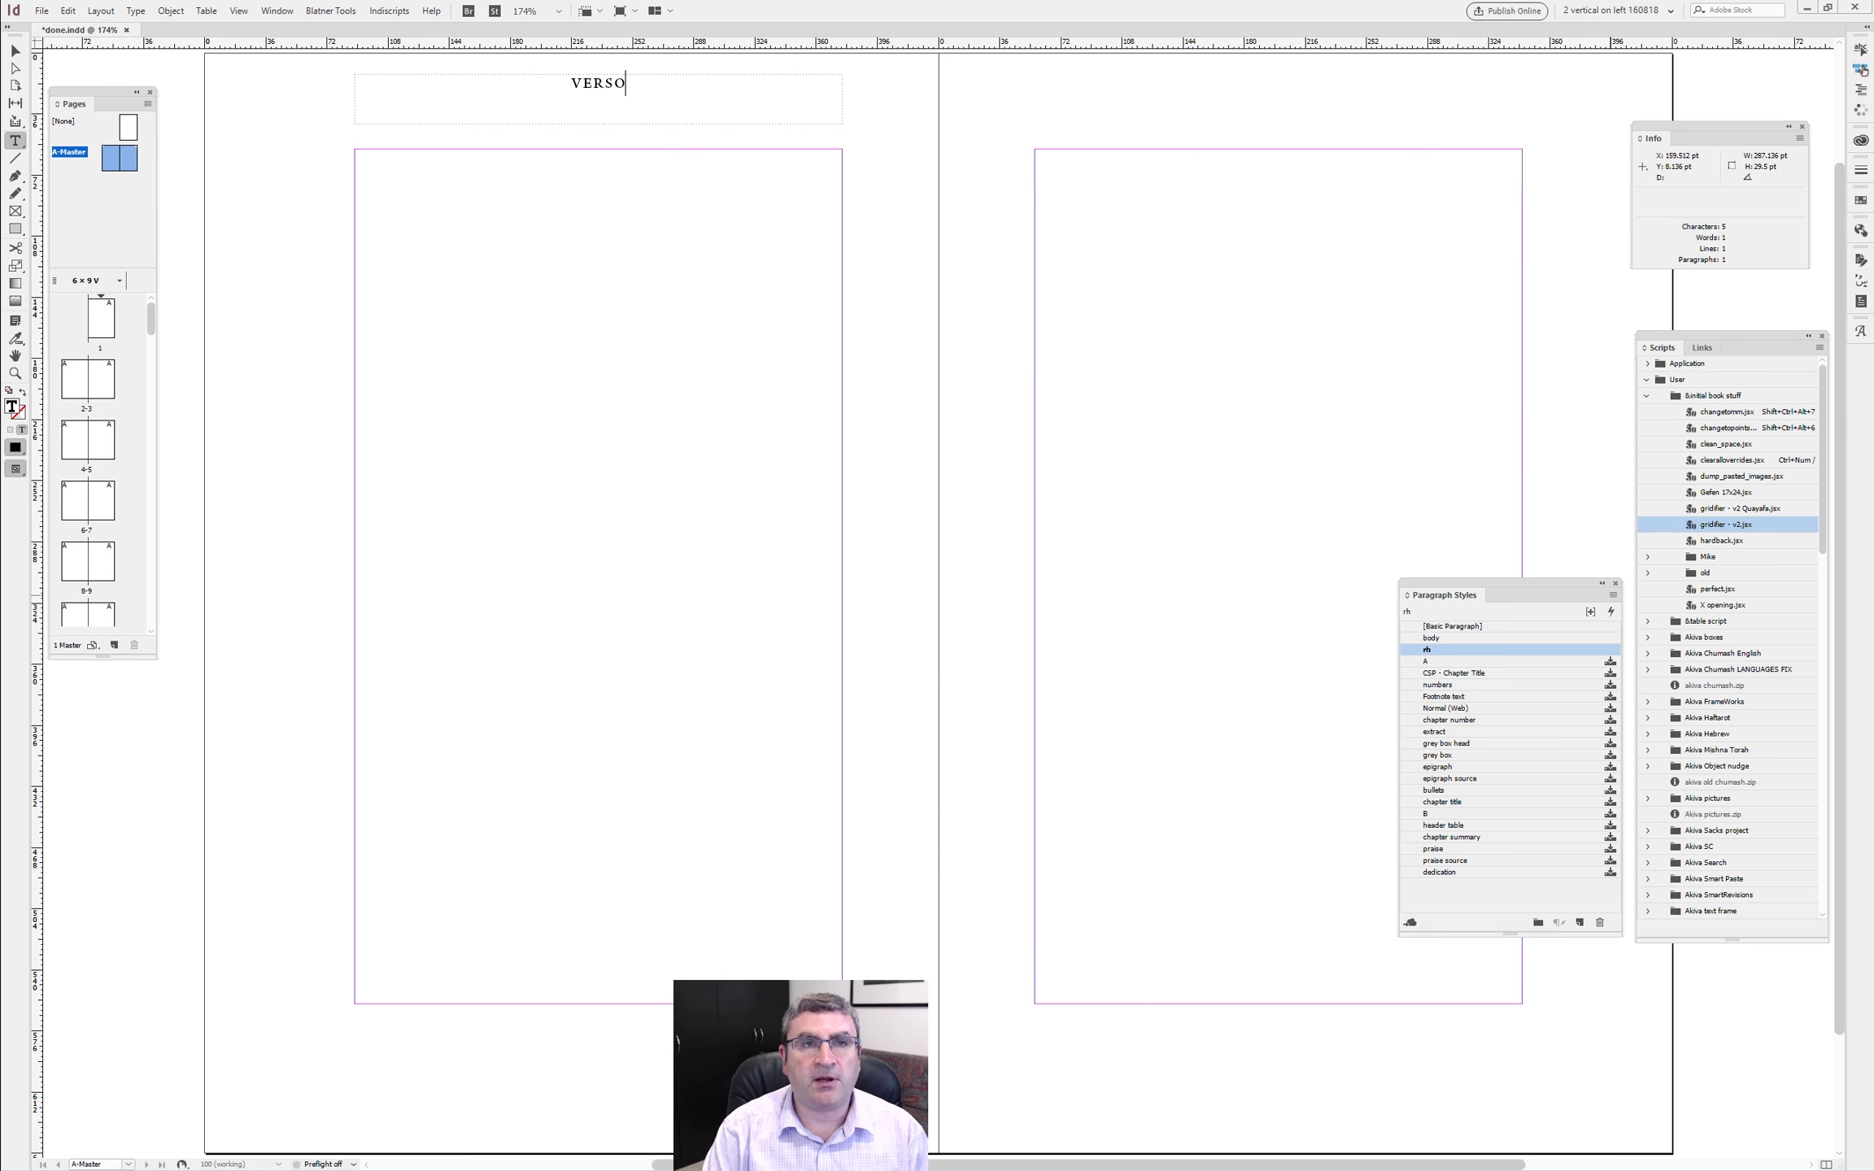
key("Escape")
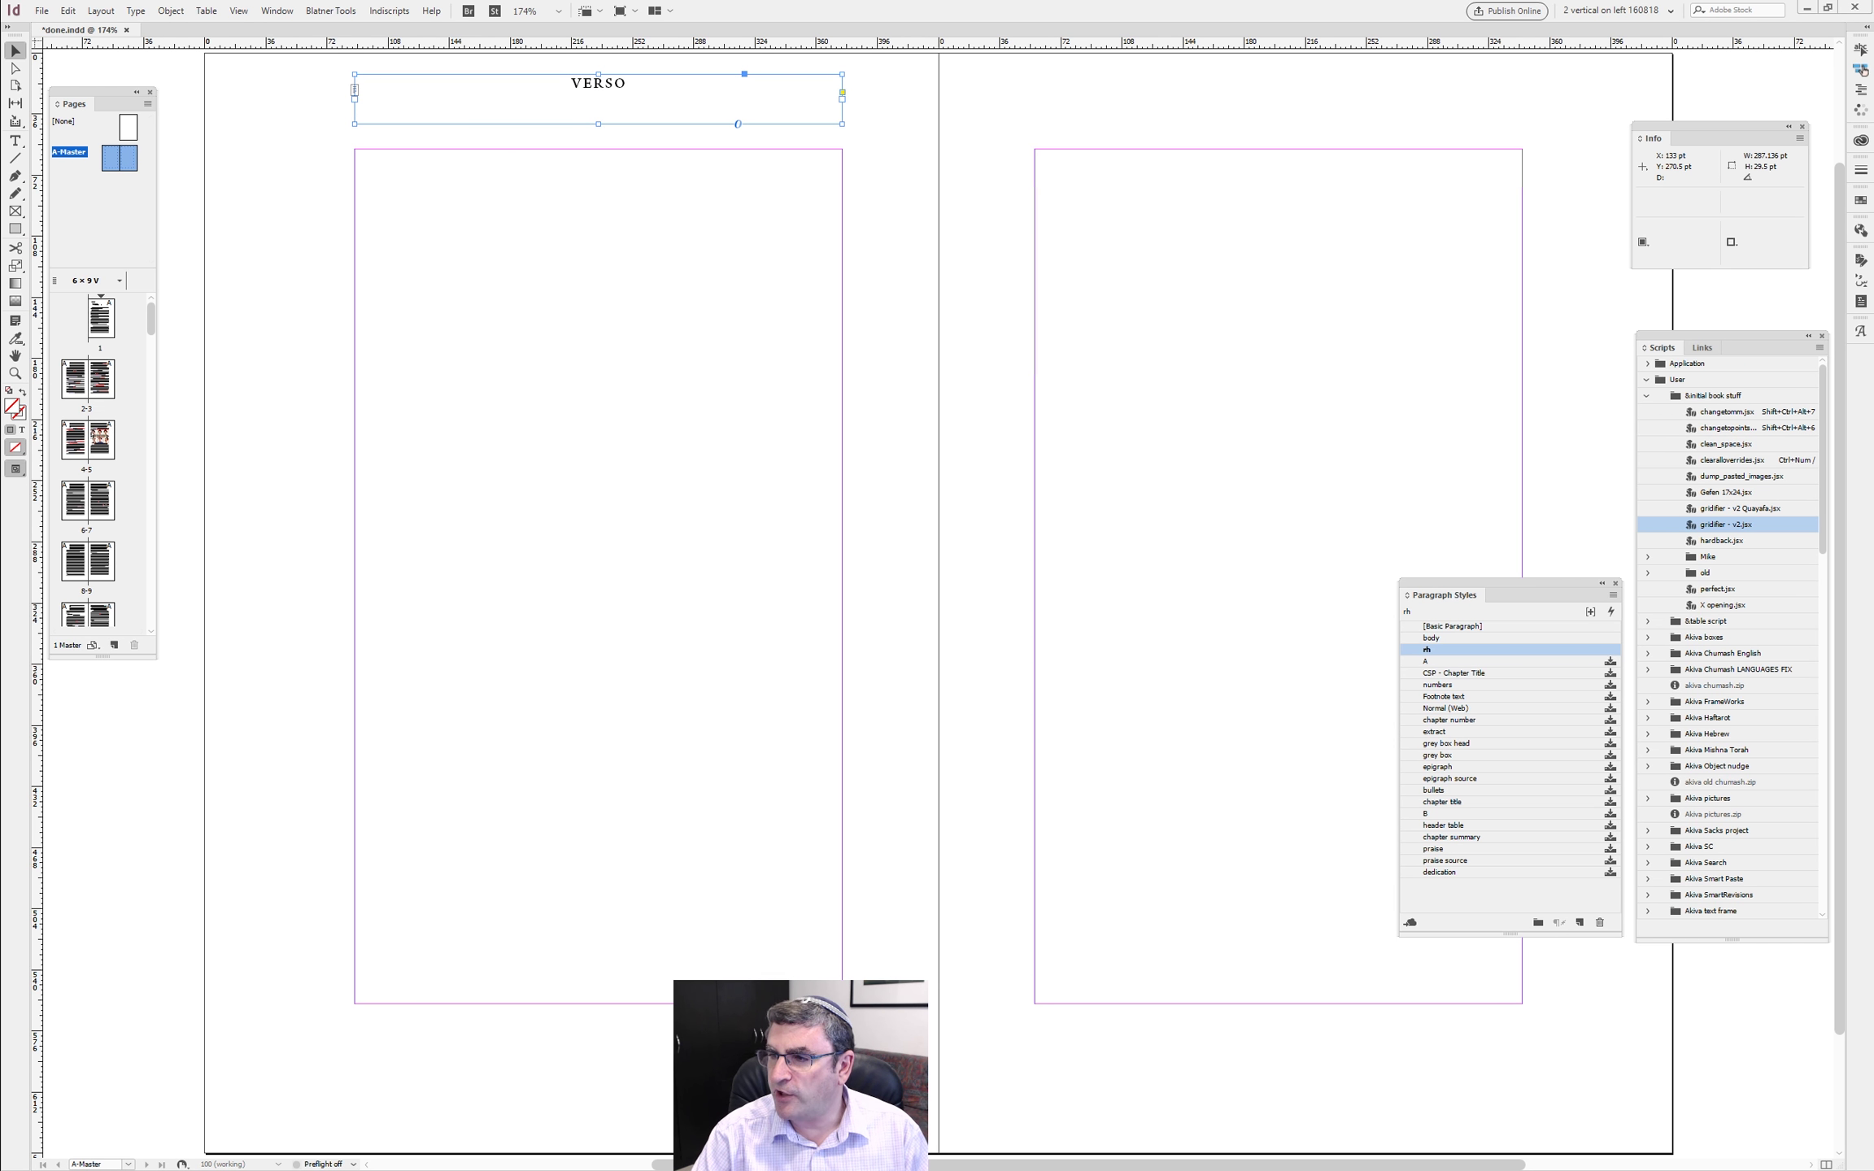
- Start a new object style named rh from the VERSO frame, including the rh paragraph style
key("ctrl+F7")
left_click(1585, 301)
left_click(1610, 306)
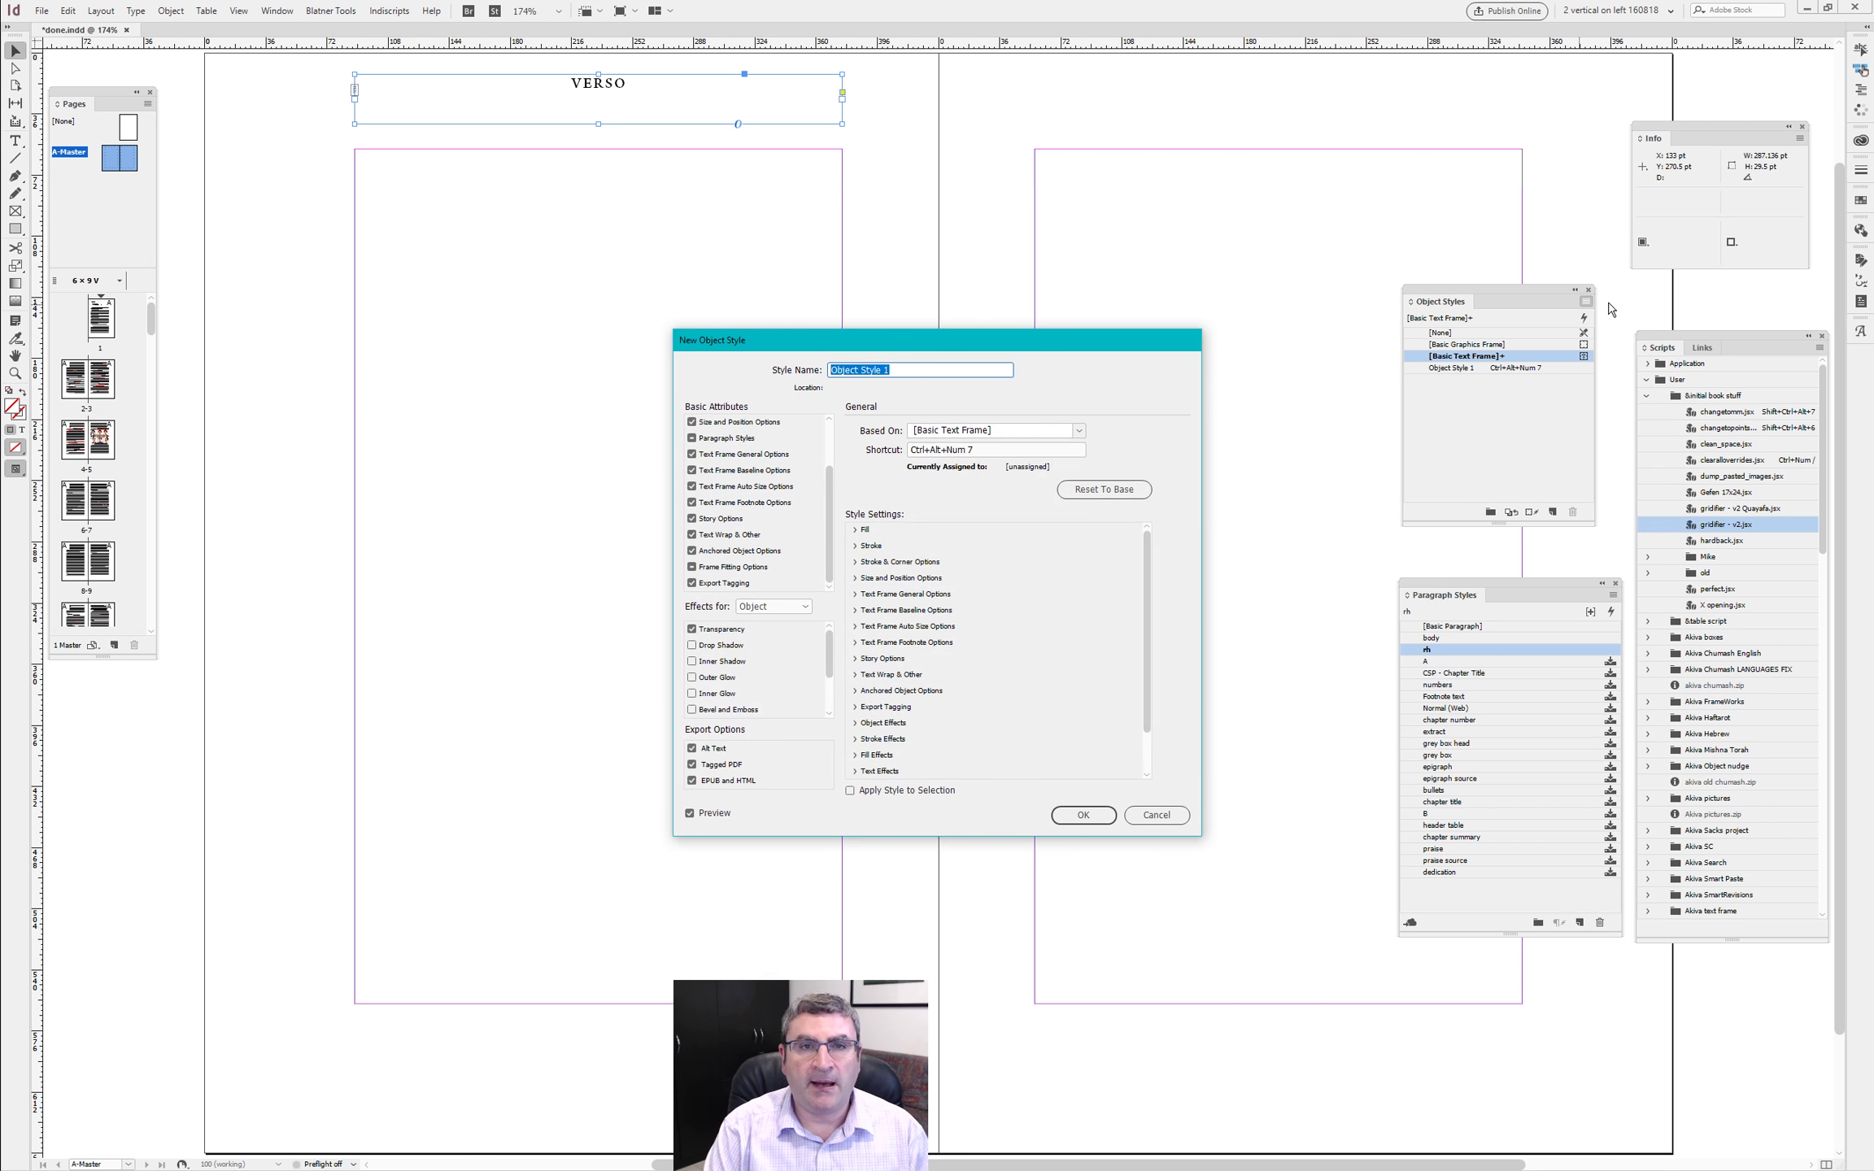
type("rh")
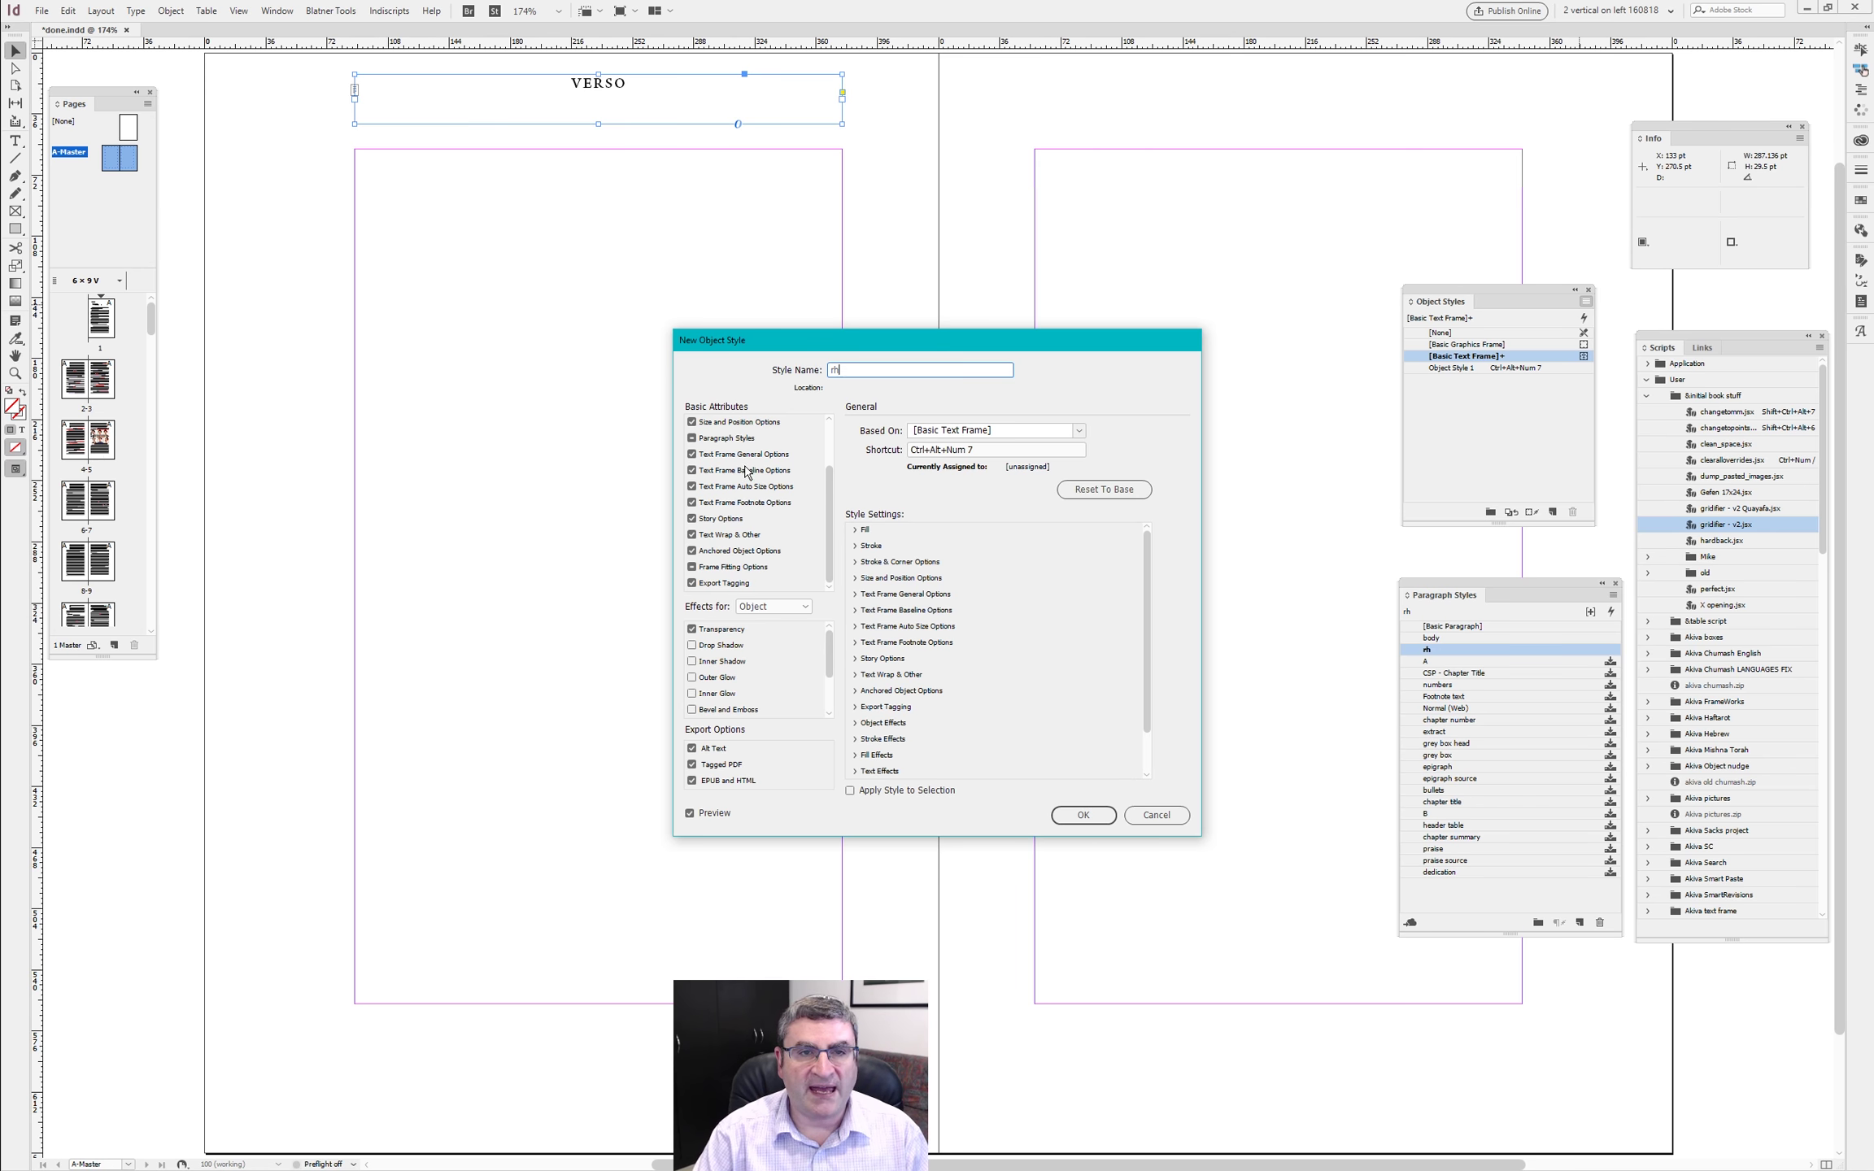
left_click(732, 440)
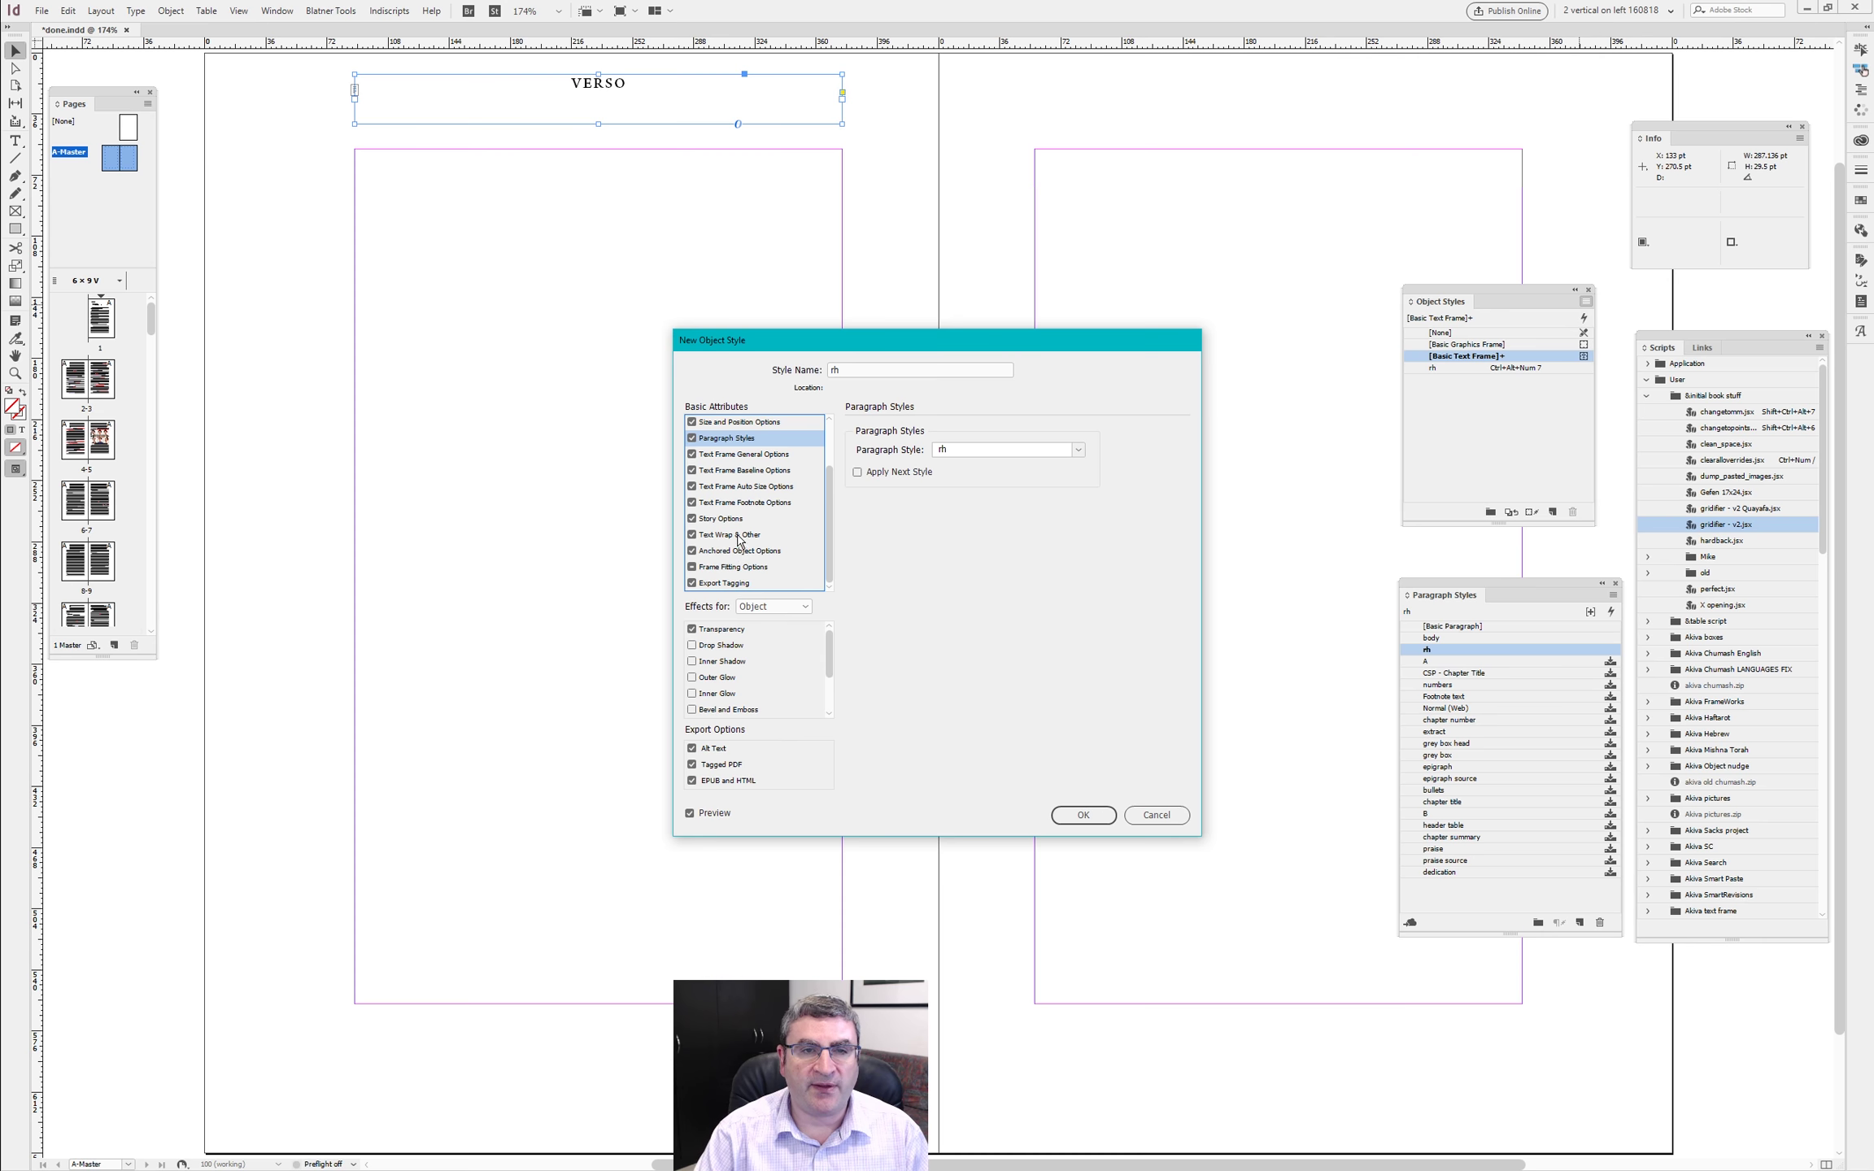
- Set the rh object style's auto-sizing to Height Only, anchored at the top center, and save the style
left_click(736, 486)
left_click(987, 430)
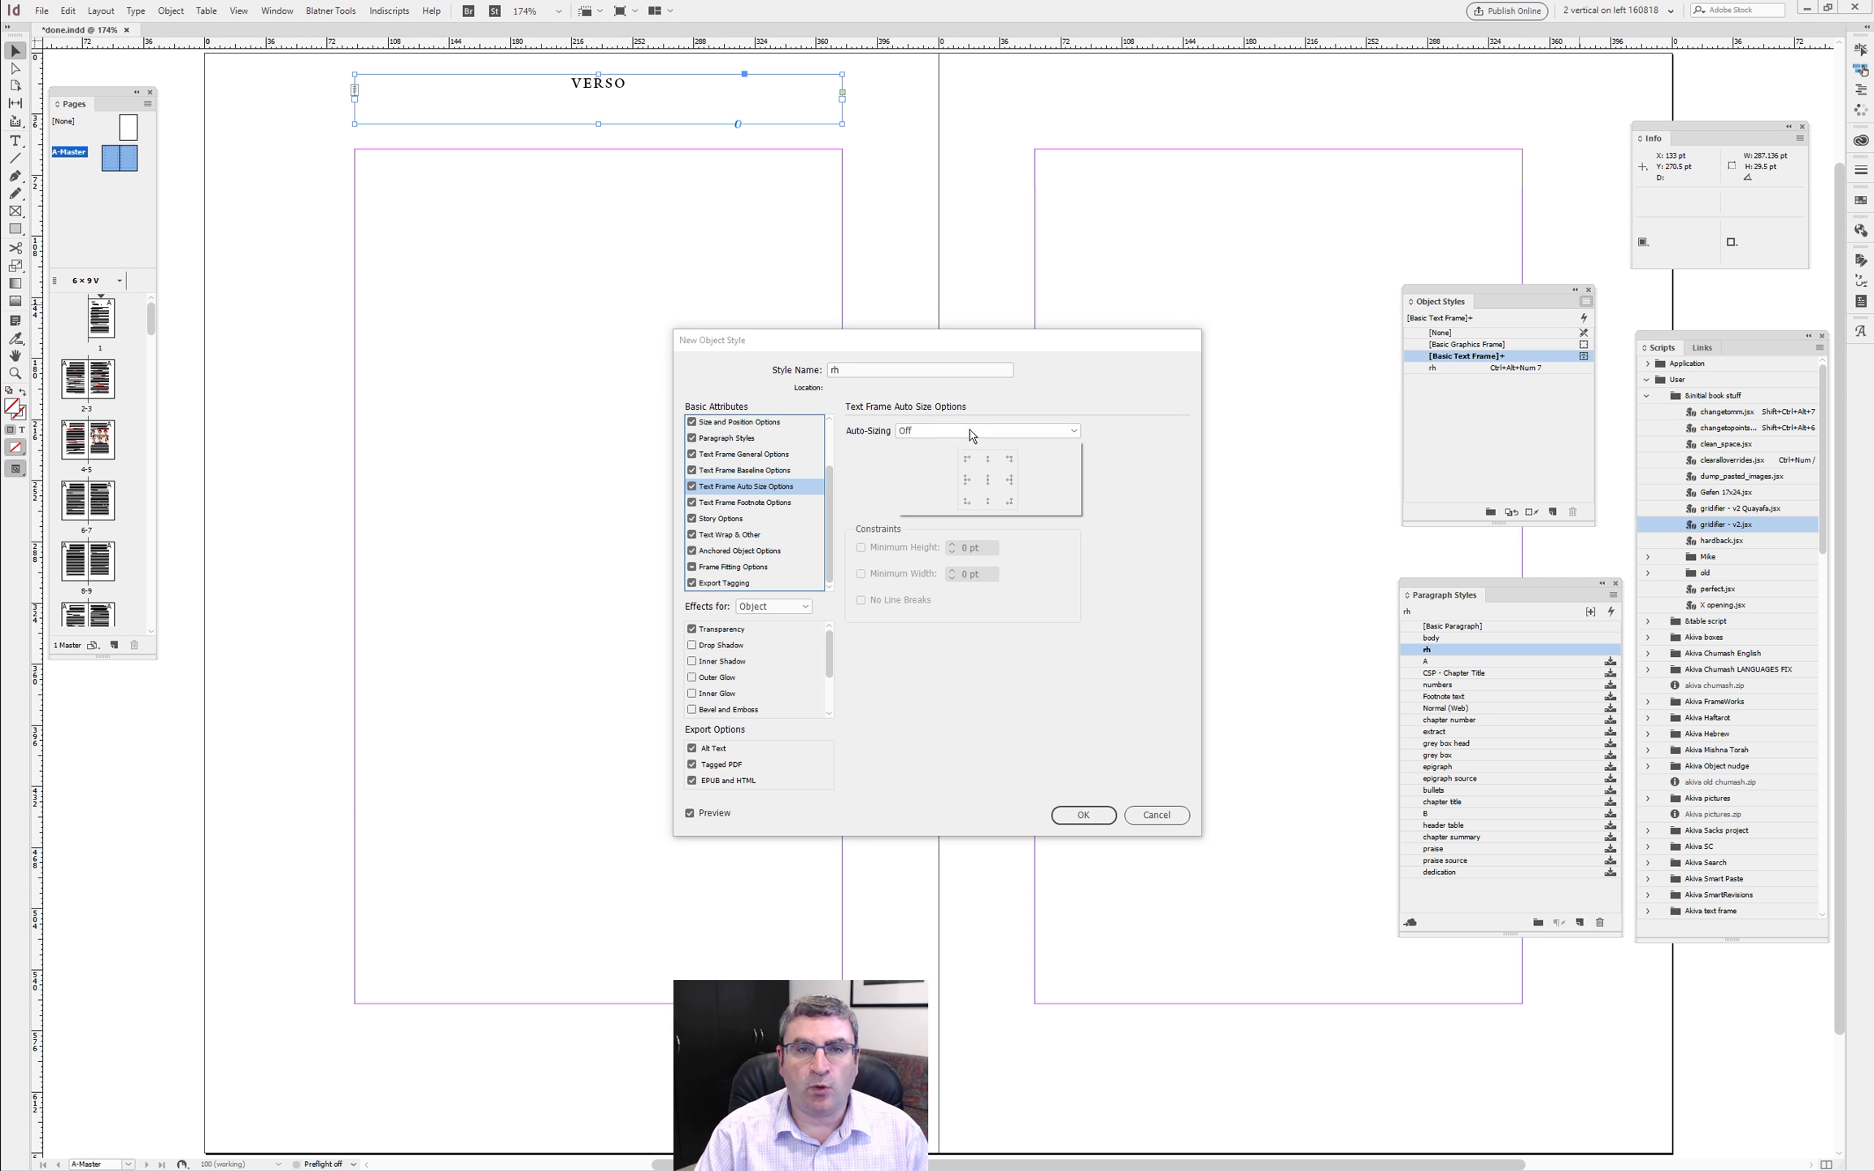
left_click(984, 453)
left_click(988, 460)
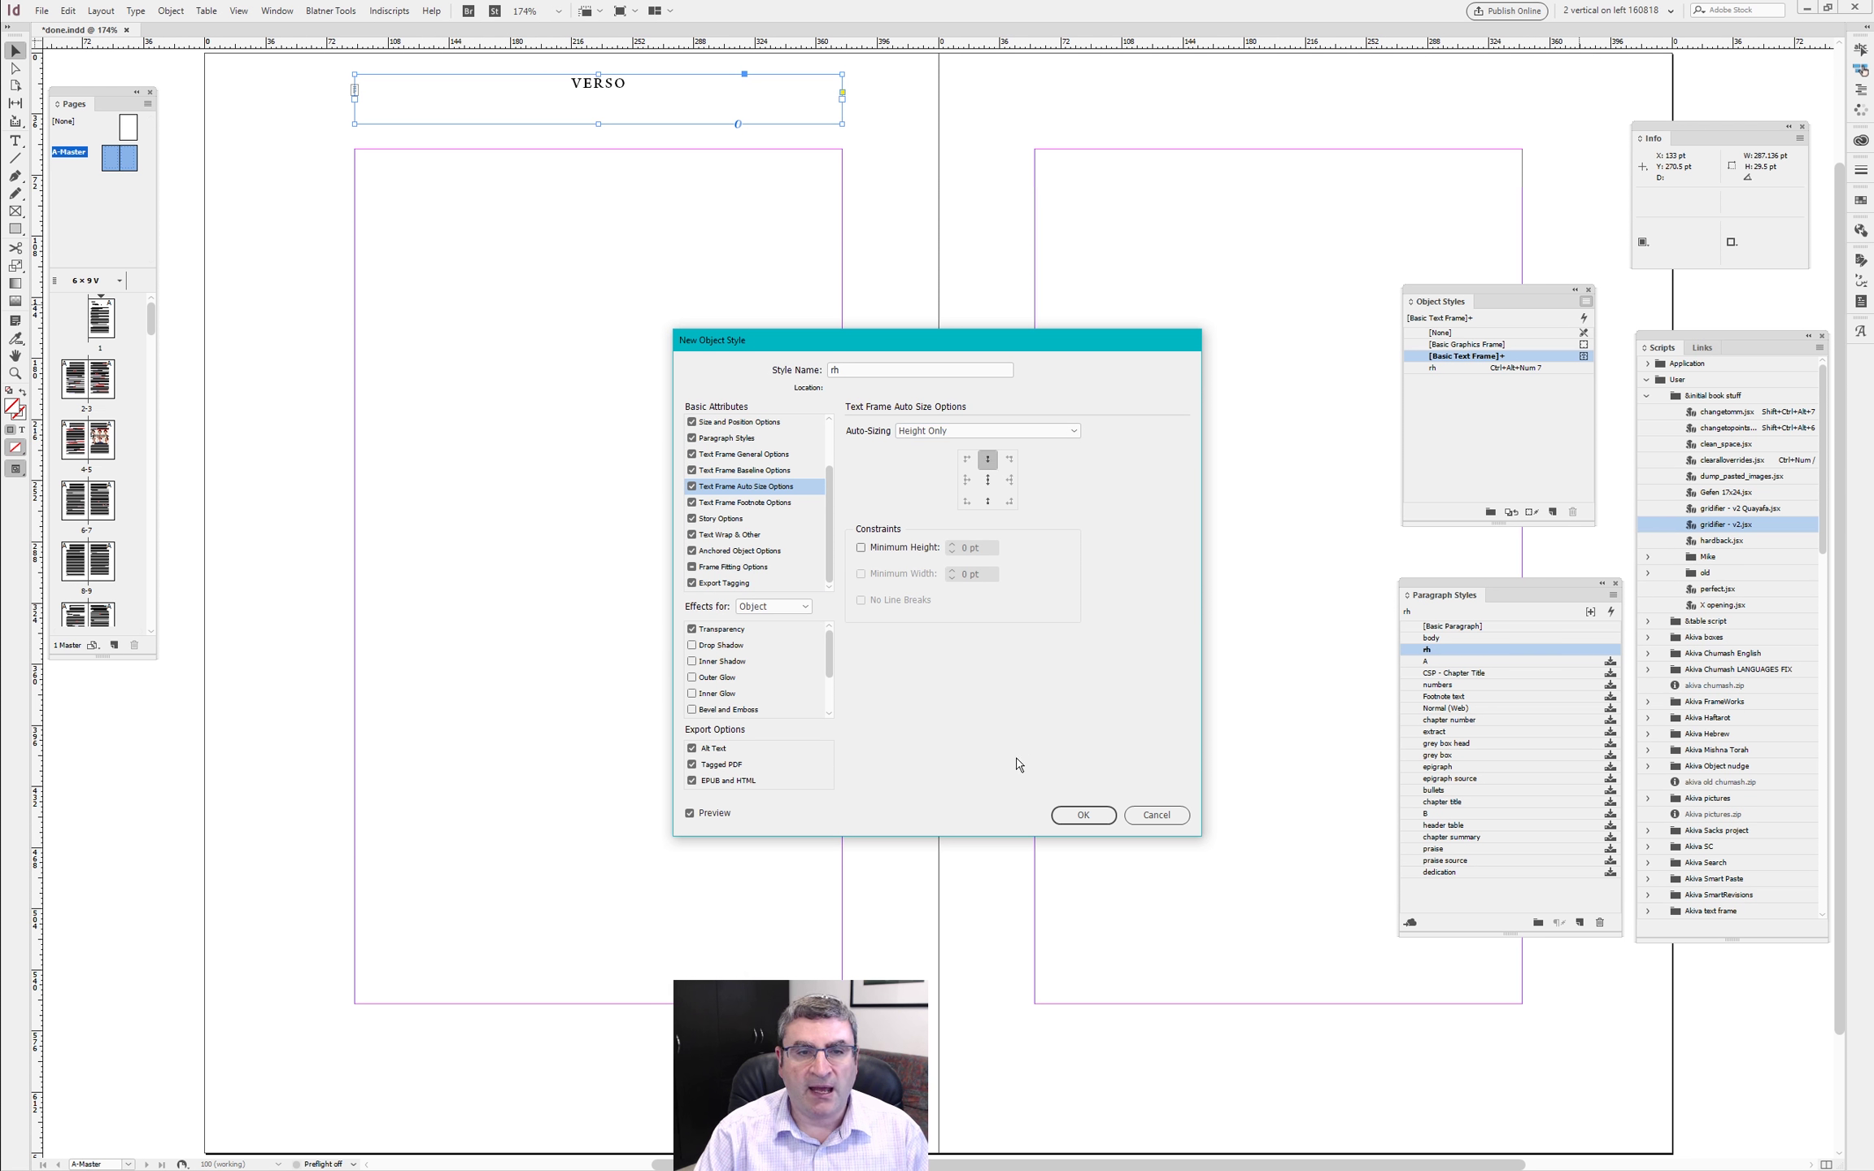
left_click(1080, 814)
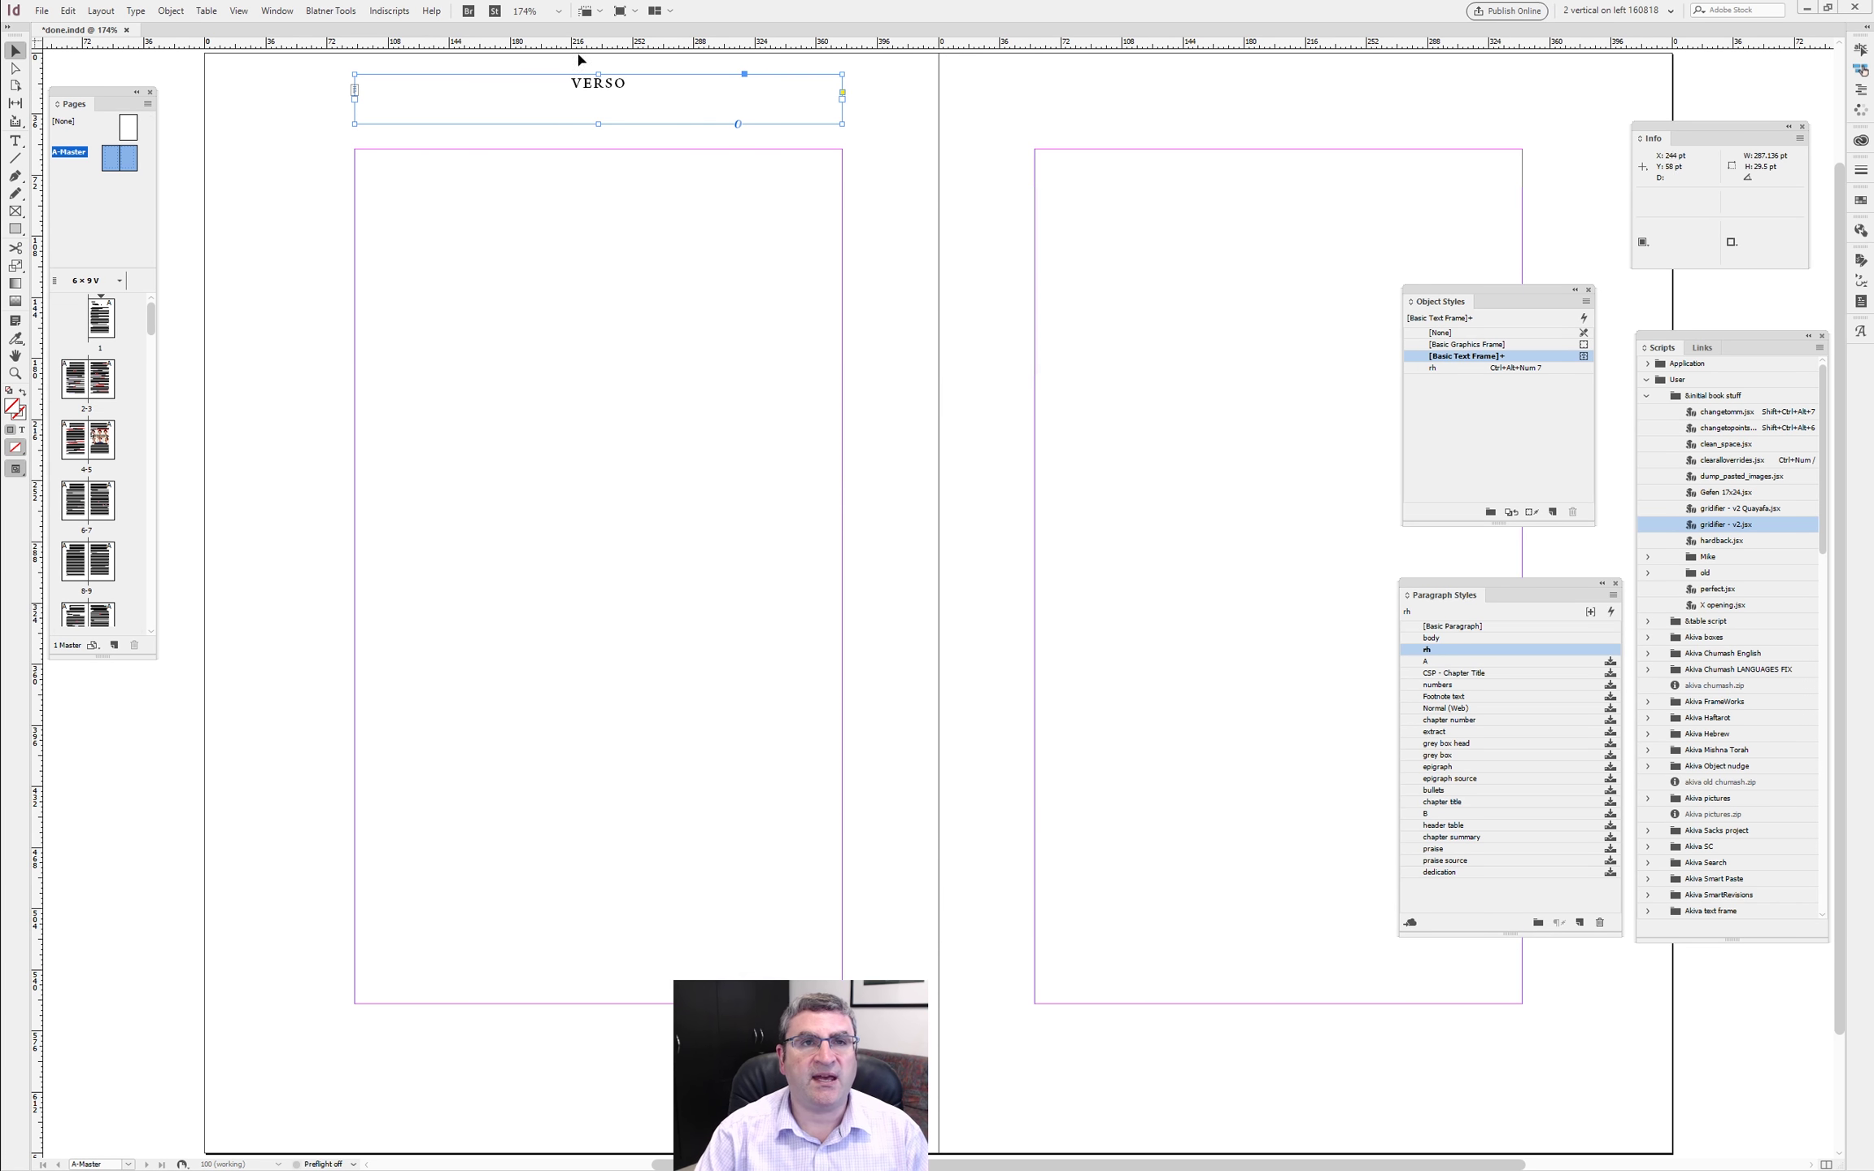
- Apply the rh object style to the VERSO header frame and move the frame down about 10 pt
left_click(1452, 369)
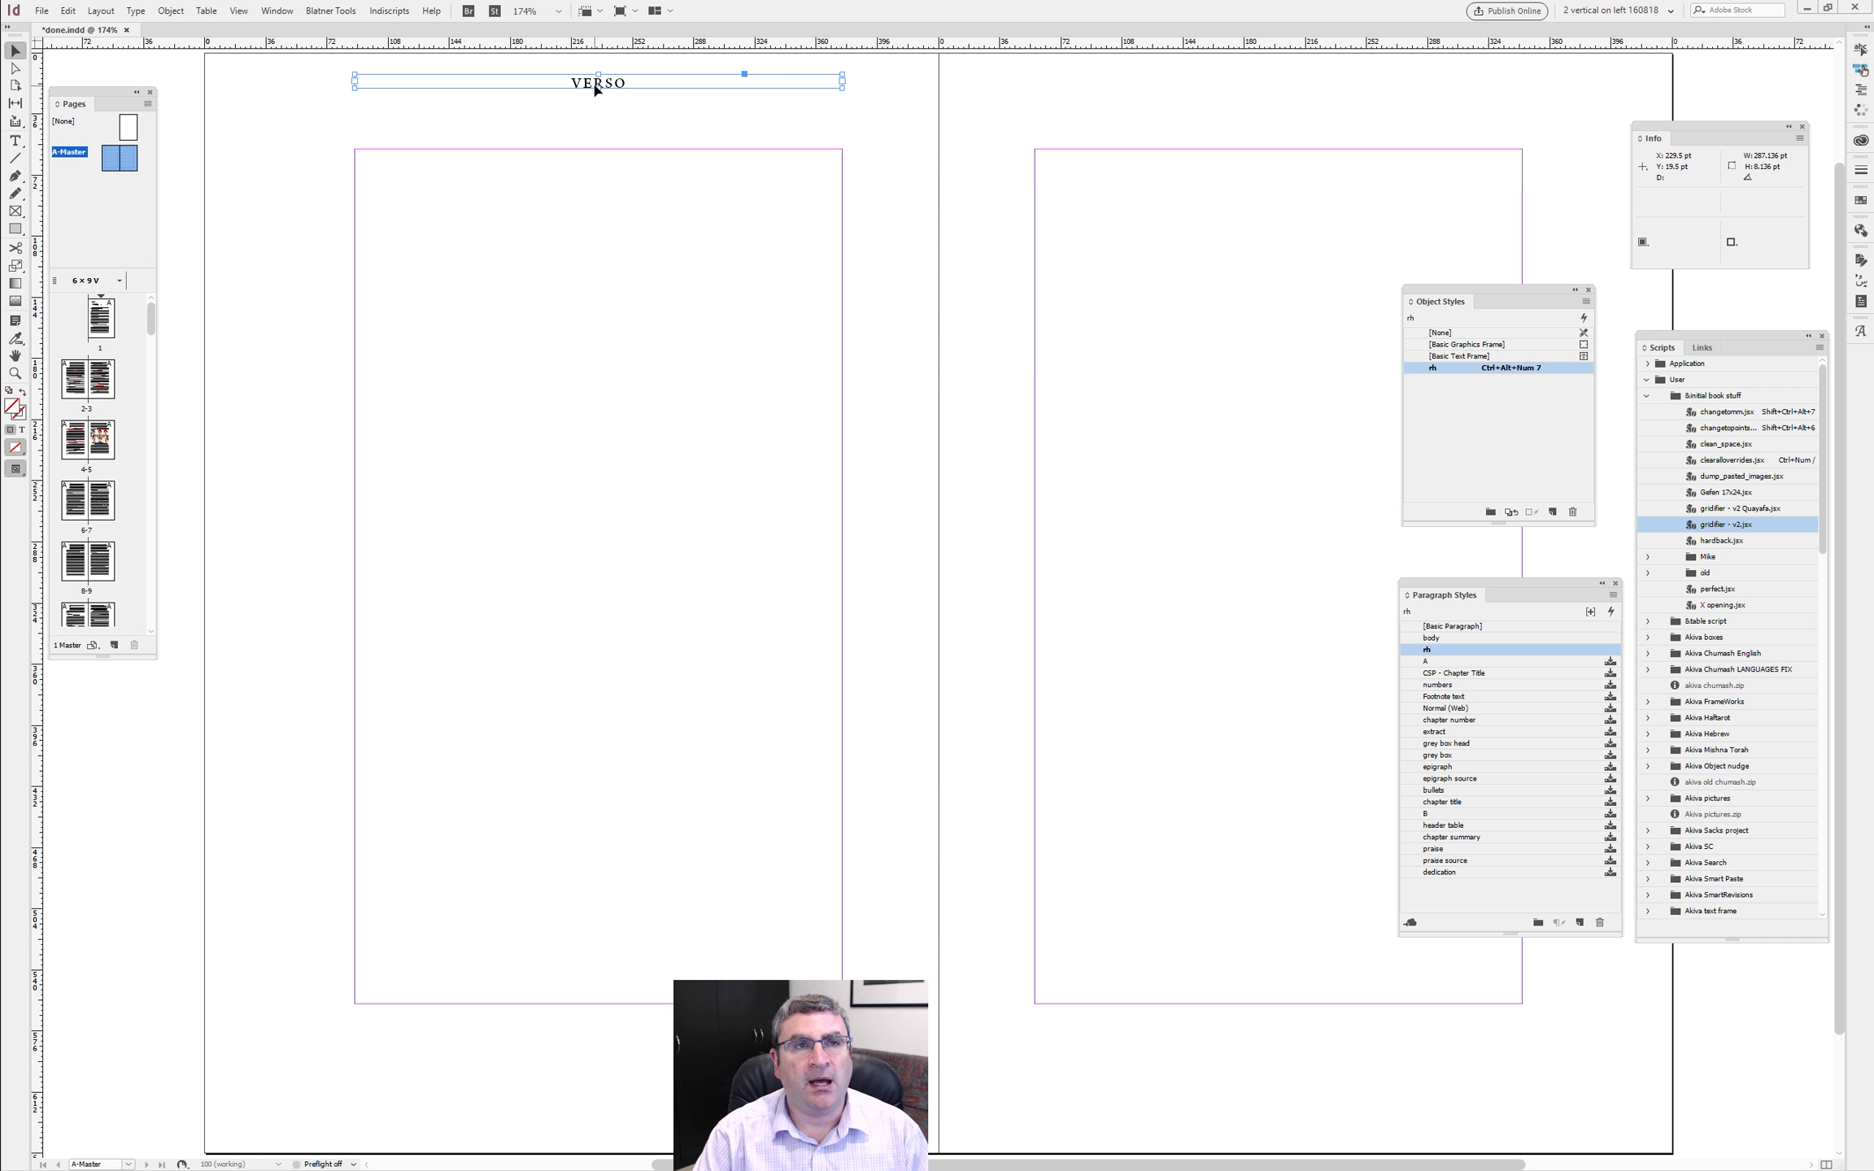
left_click_drag(592, 87, 593, 104)
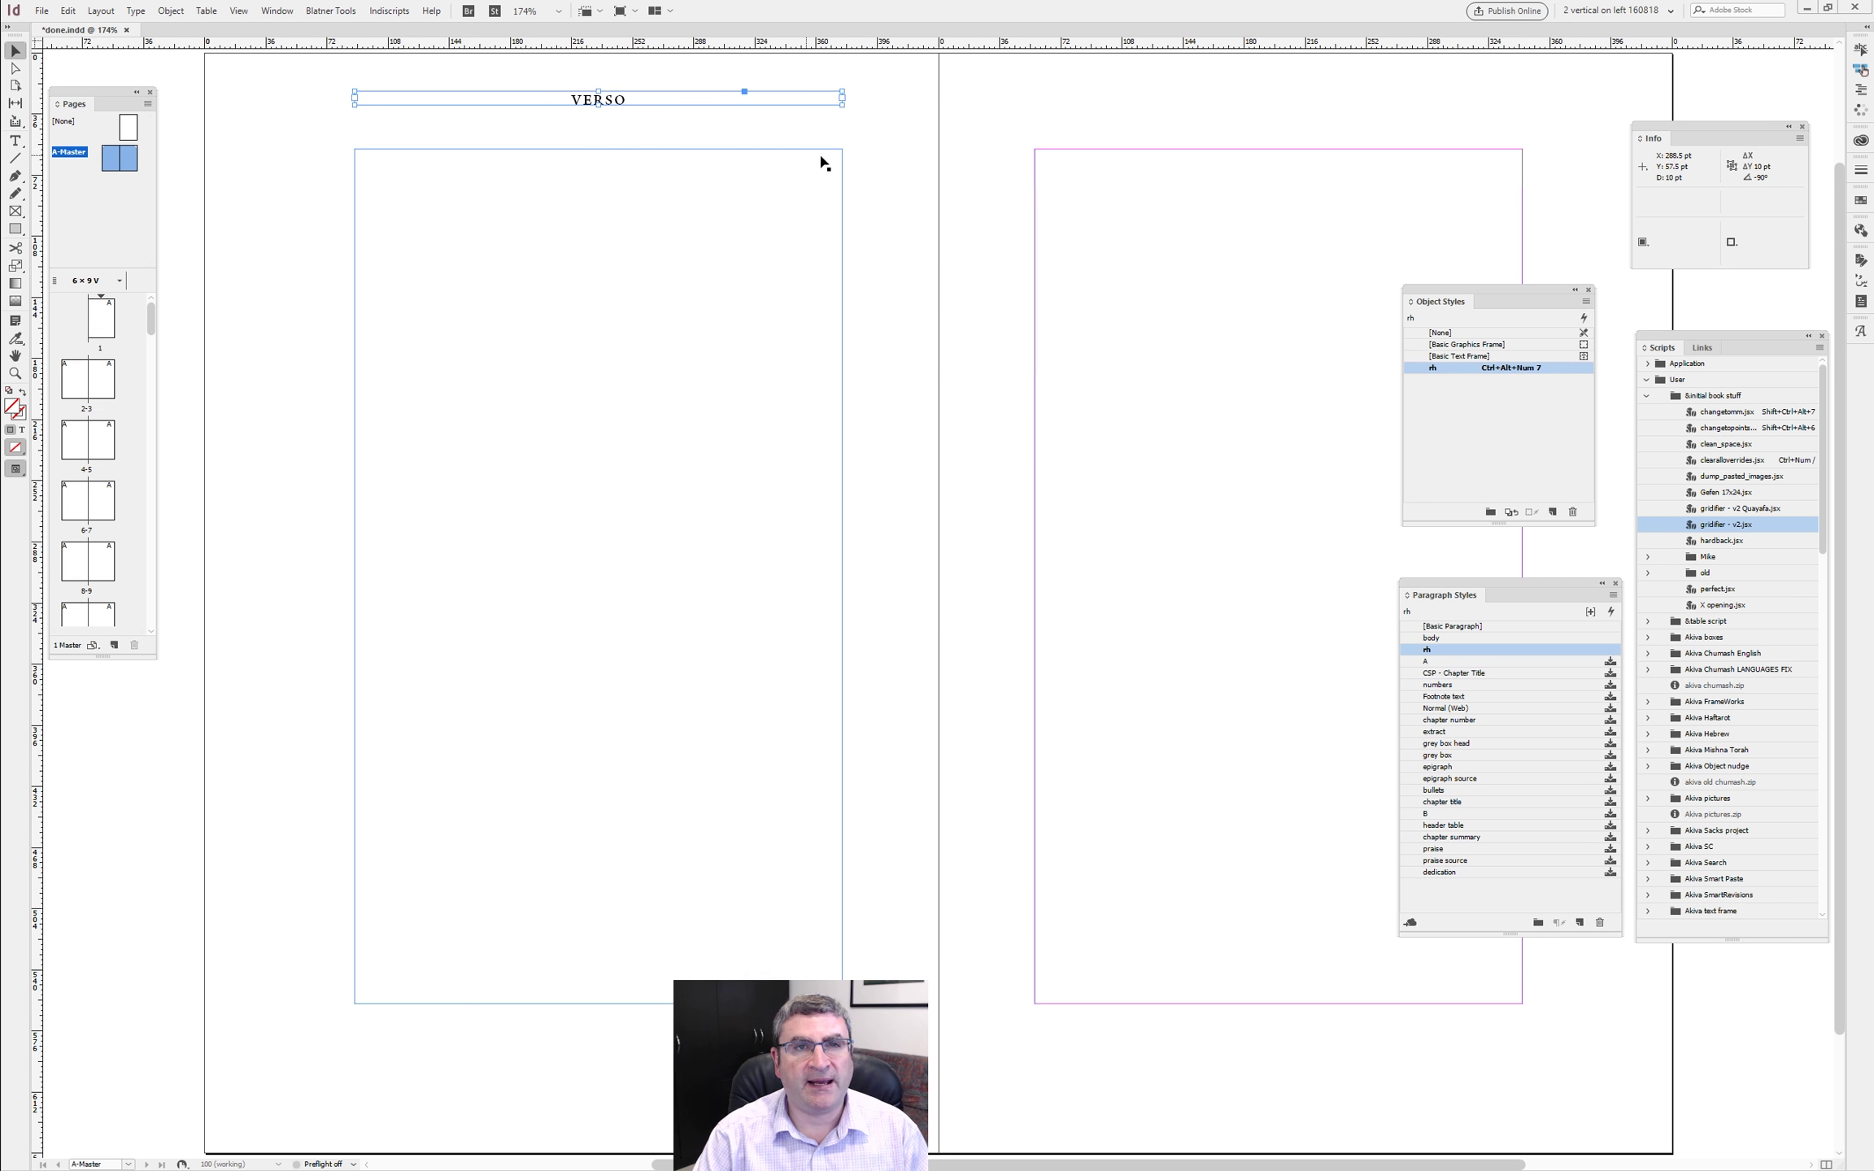
left_click(890, 136)
- Copy the VERSO header frame above the right master page's text area and change it to RECTO with the rh object style
left_click_drag(631, 100, 1263, 108)
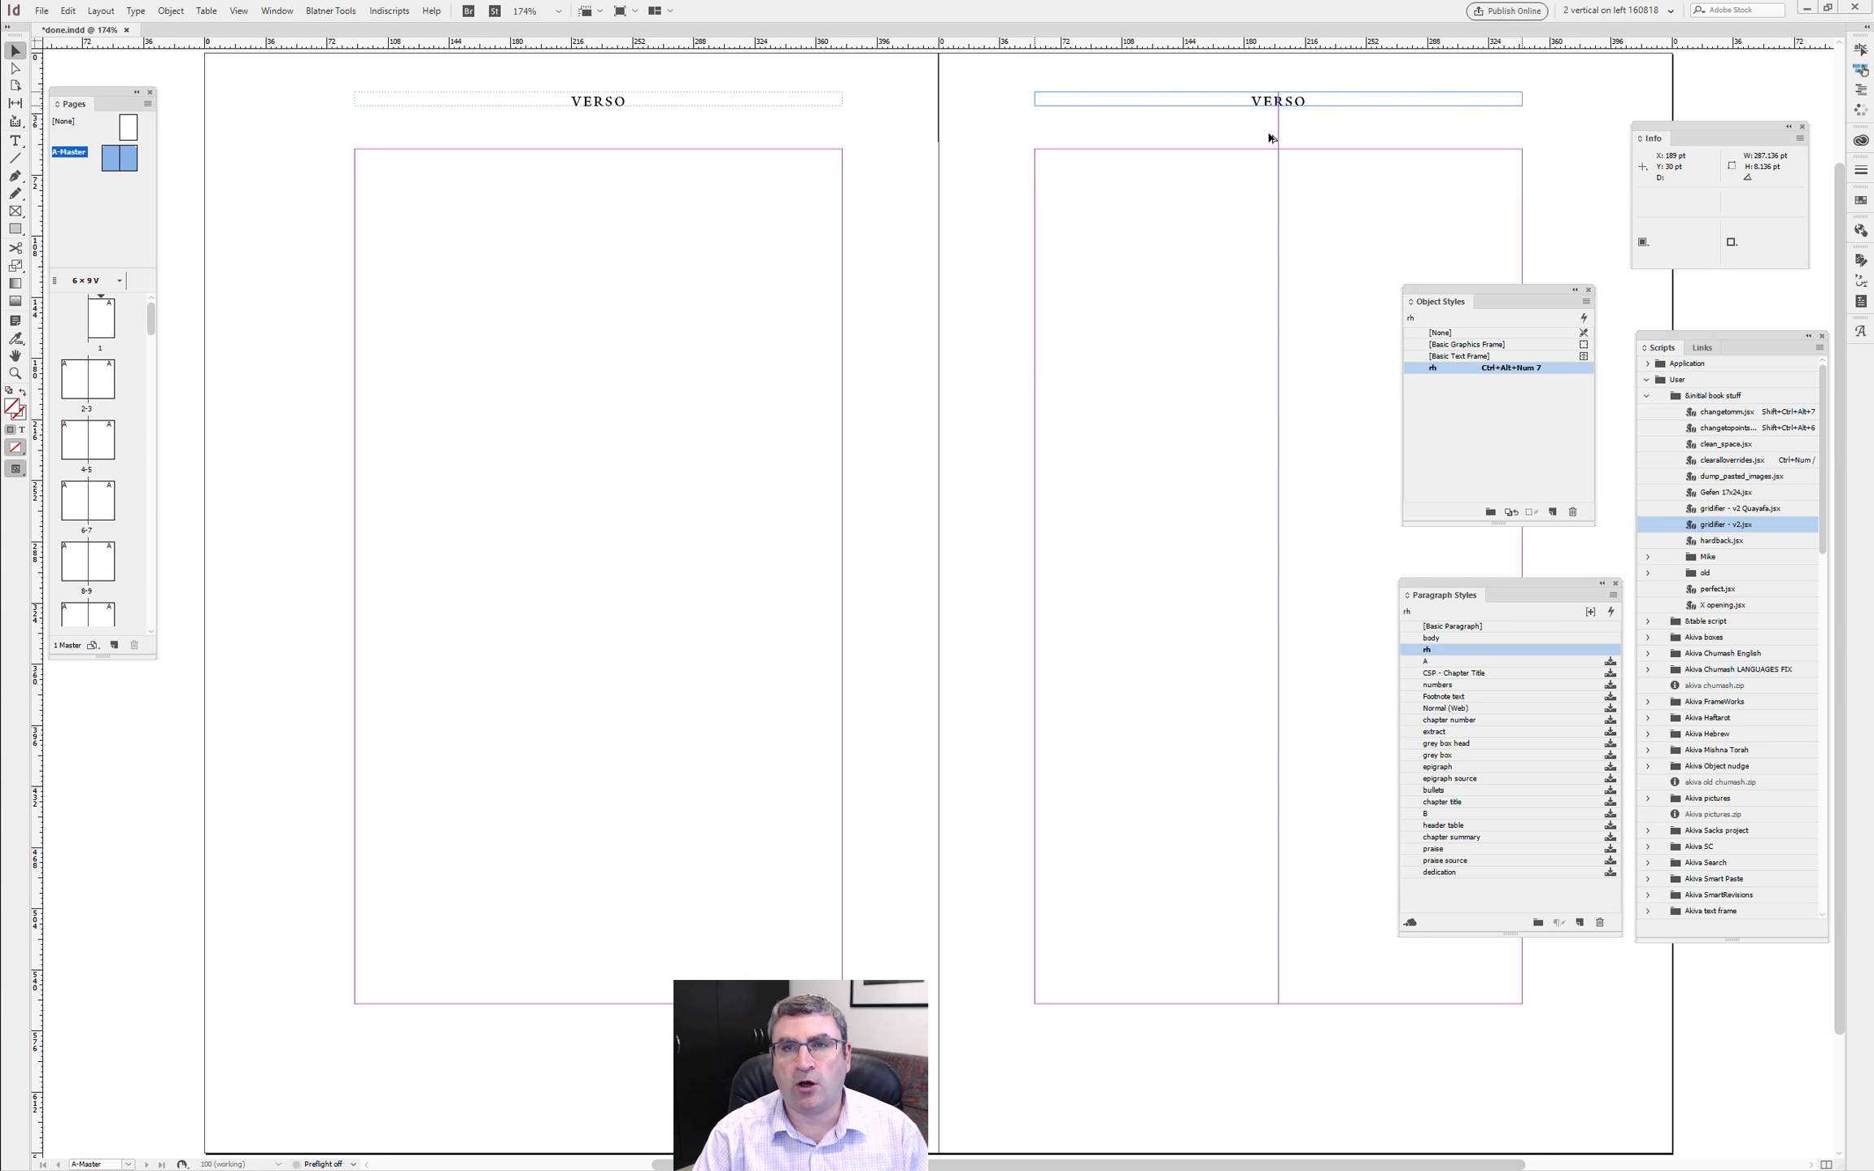
double_click(1239, 96)
key("ctrl+a")
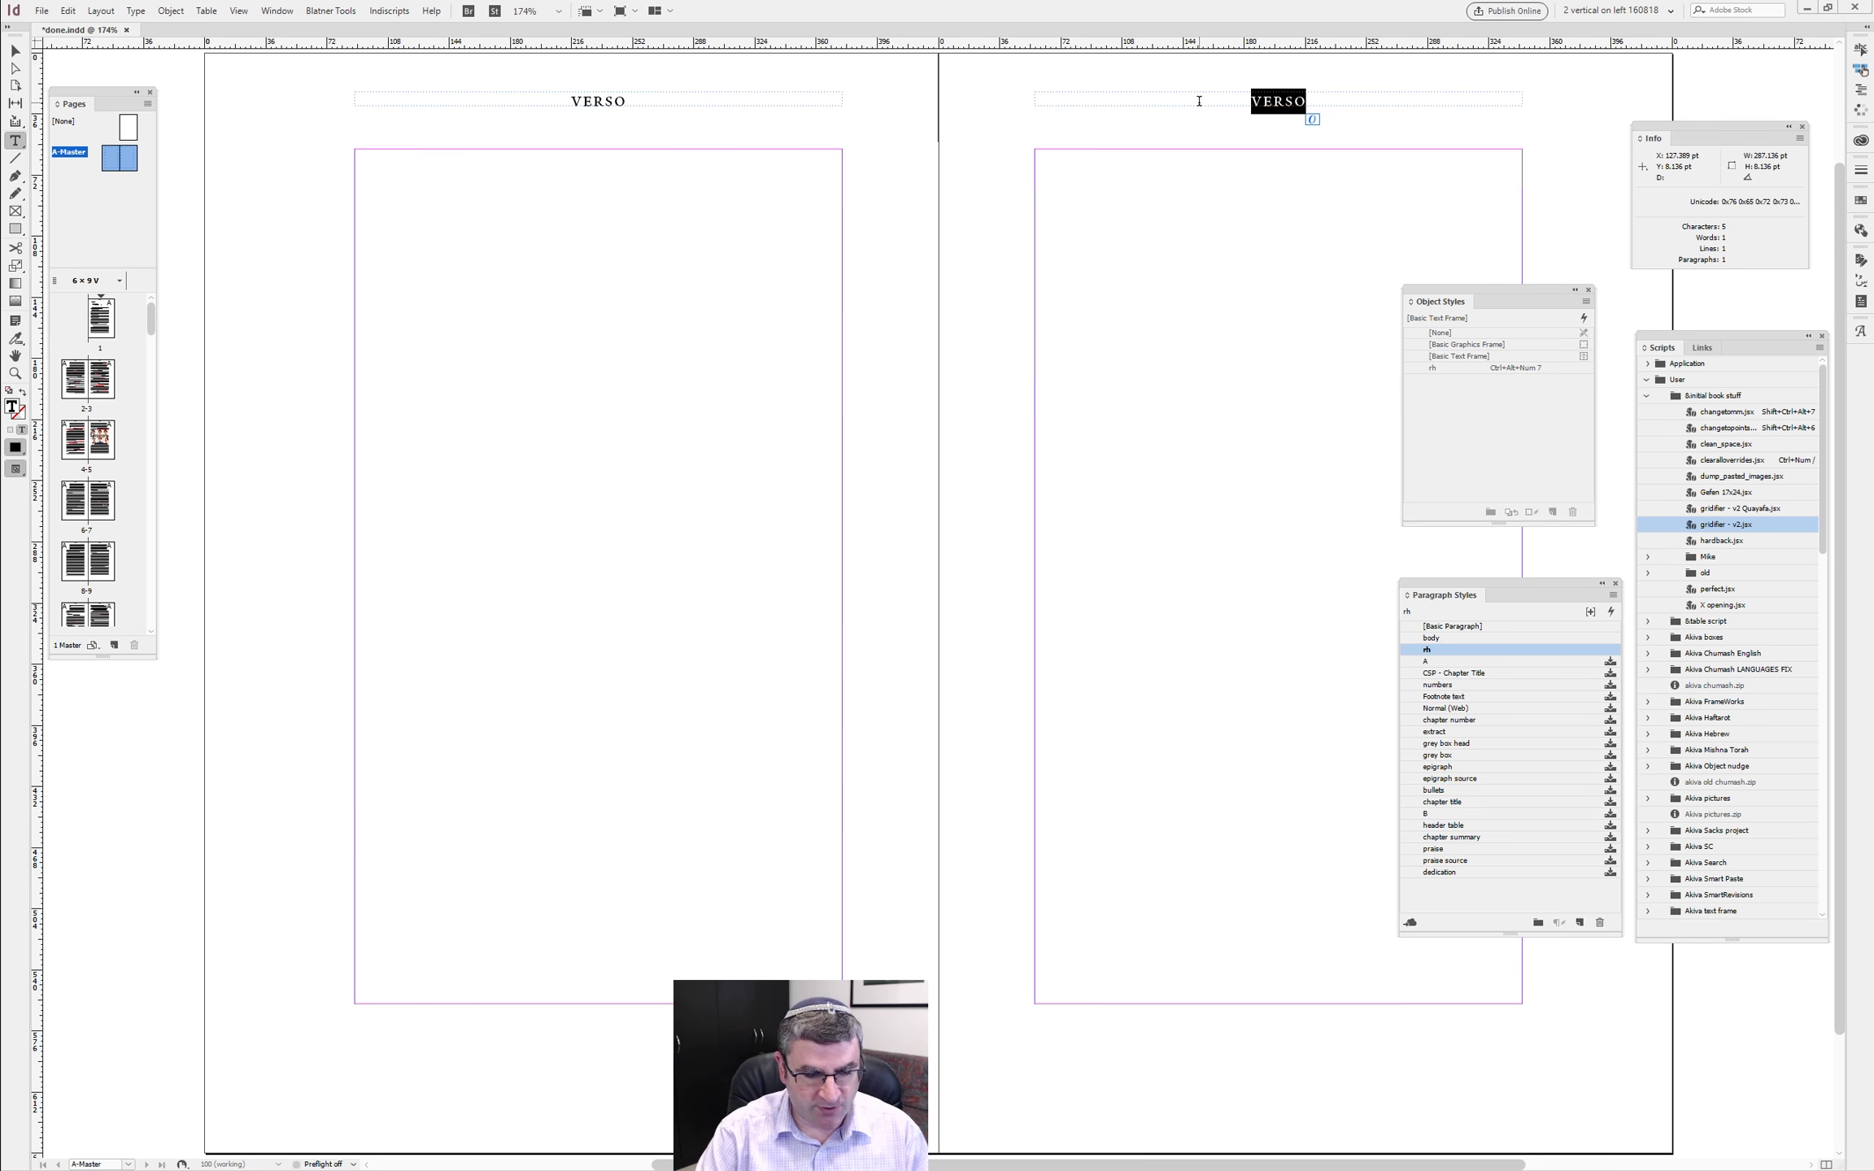
type("RECTO")
key("Escape")
key("ctrl+alt+KP_7")
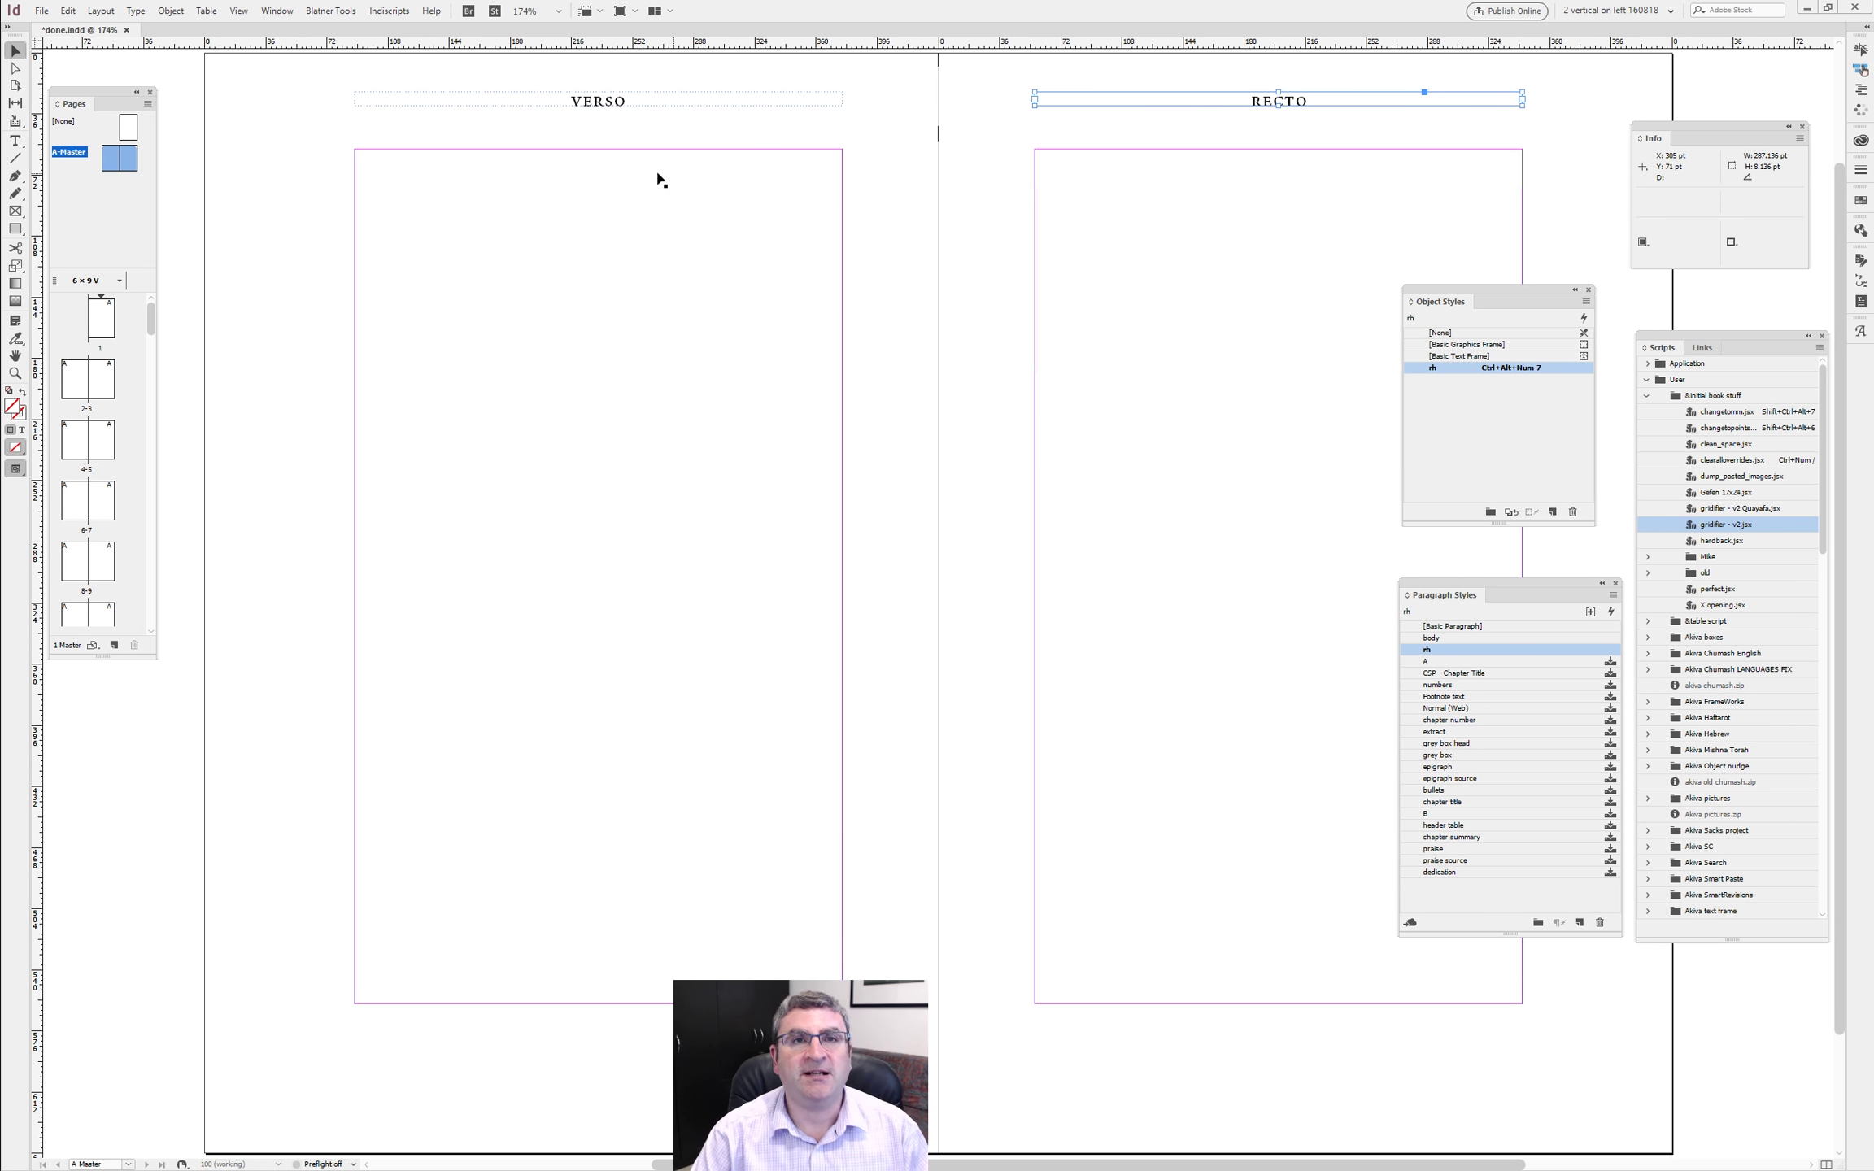
- Duplicate the VERSO header frame just below itself and replace the copy's text with the Current Page Number marker
left_click(603, 107)
left_click_drag(615, 109, 615, 128)
double_click(616, 128)
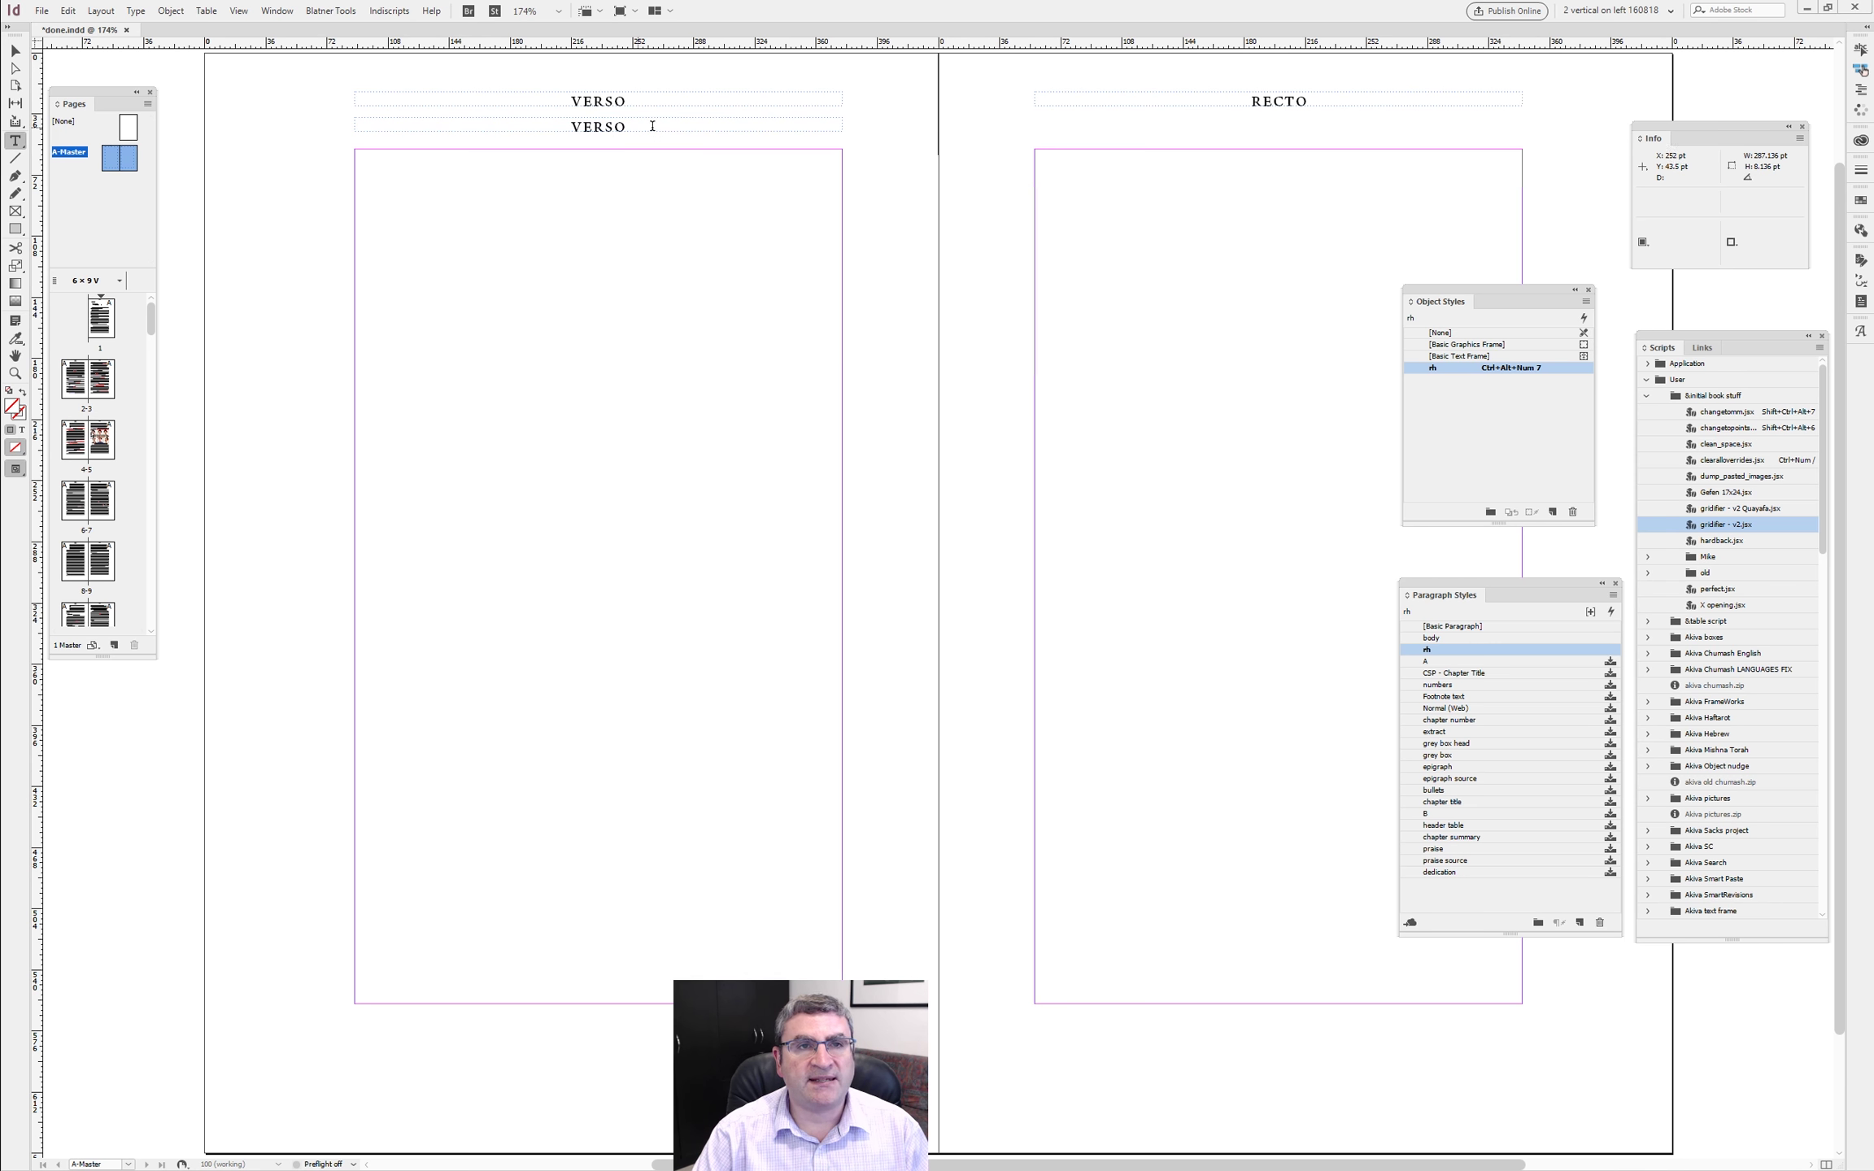
double_click(608, 126)
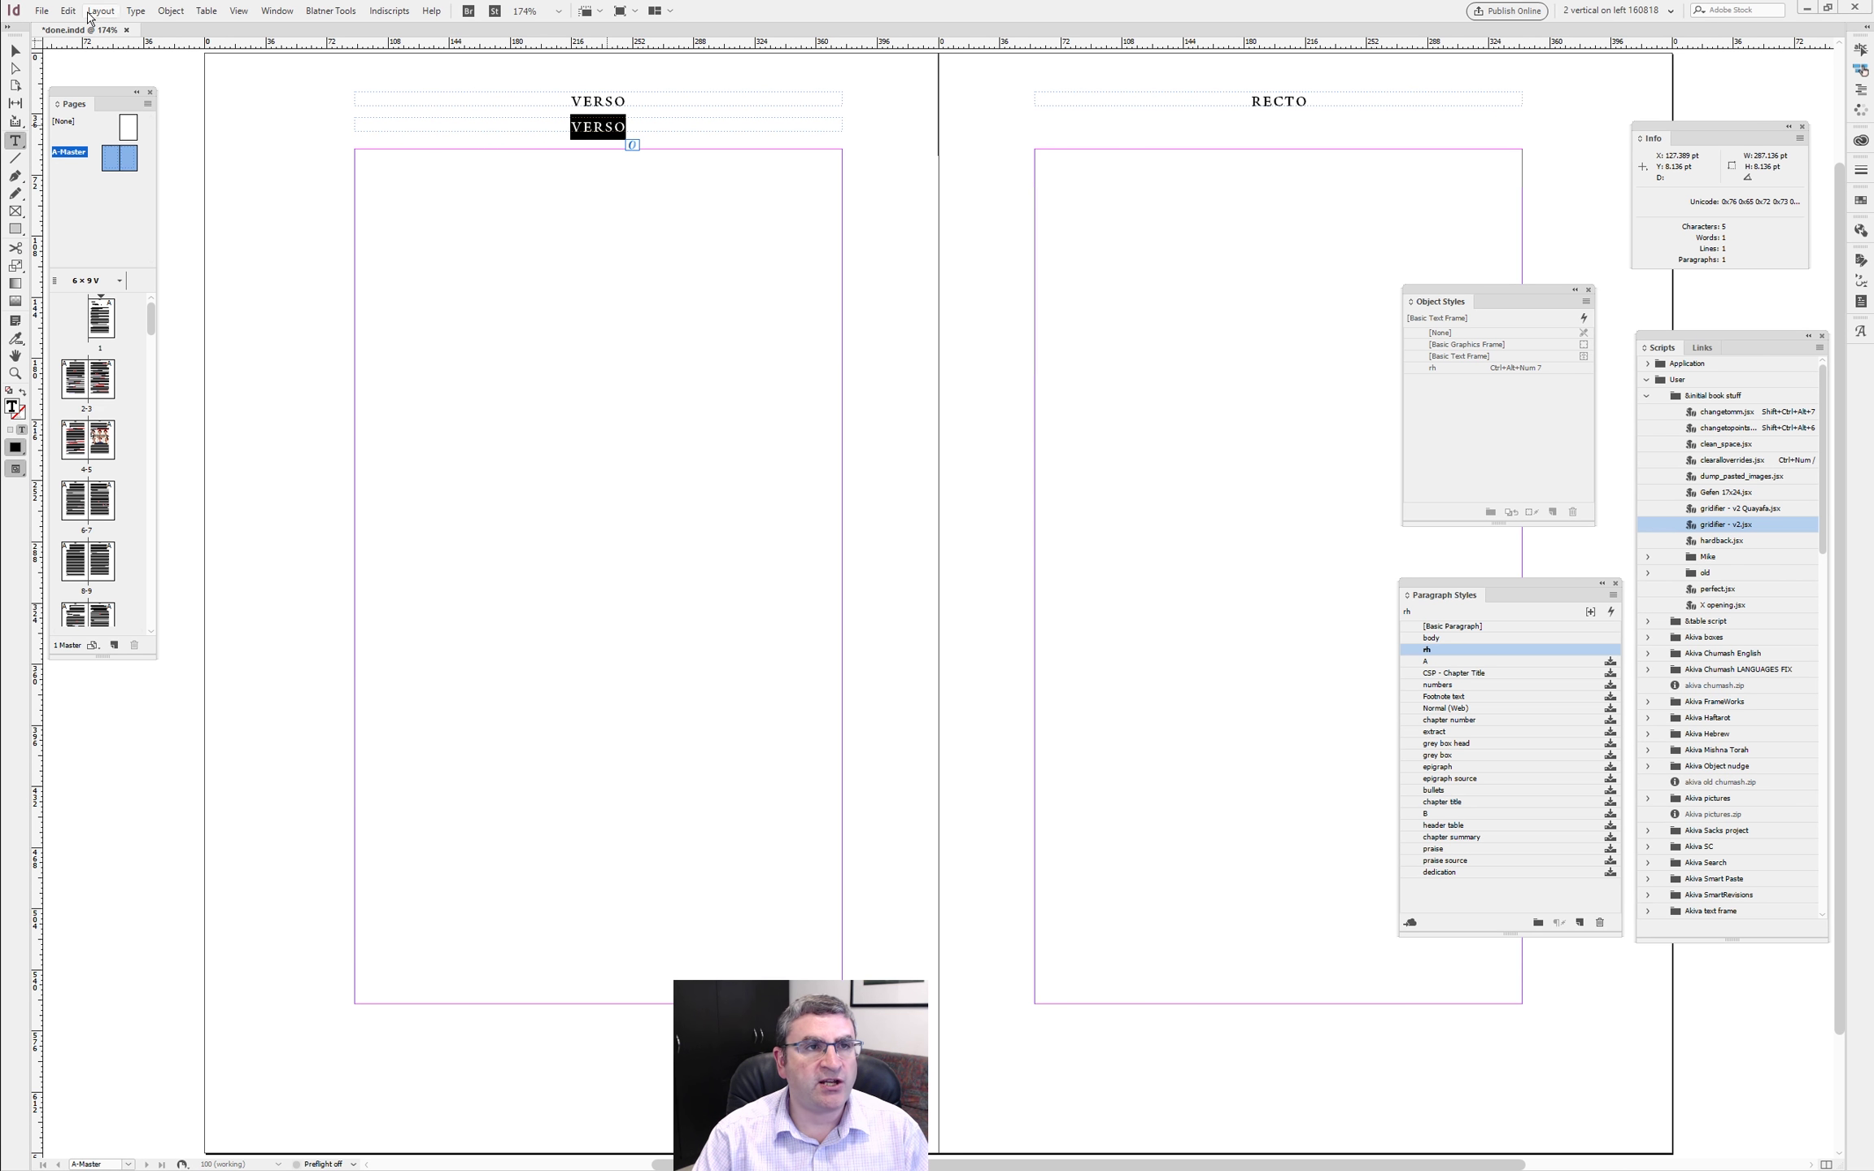
left_click(101, 10)
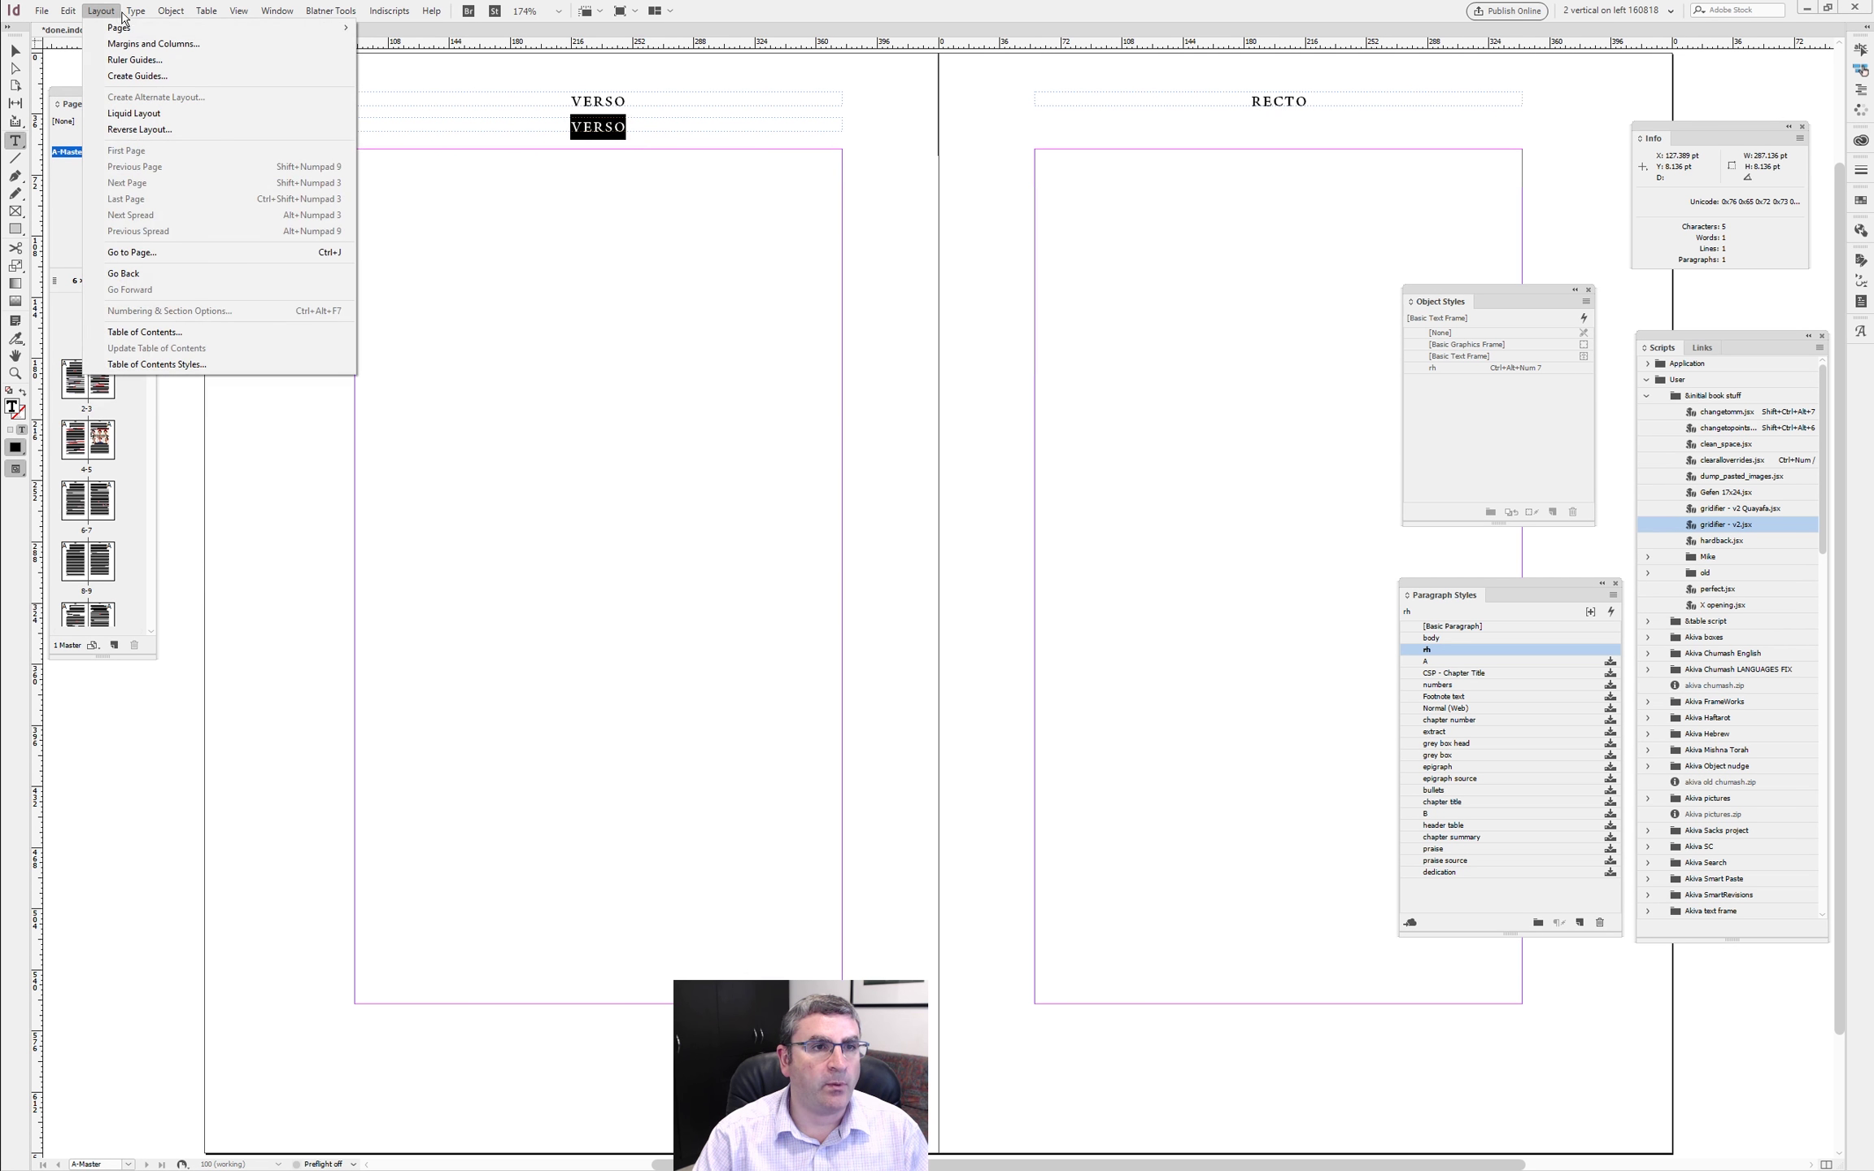
mouse_move(135, 11)
mouse_move(378, 530)
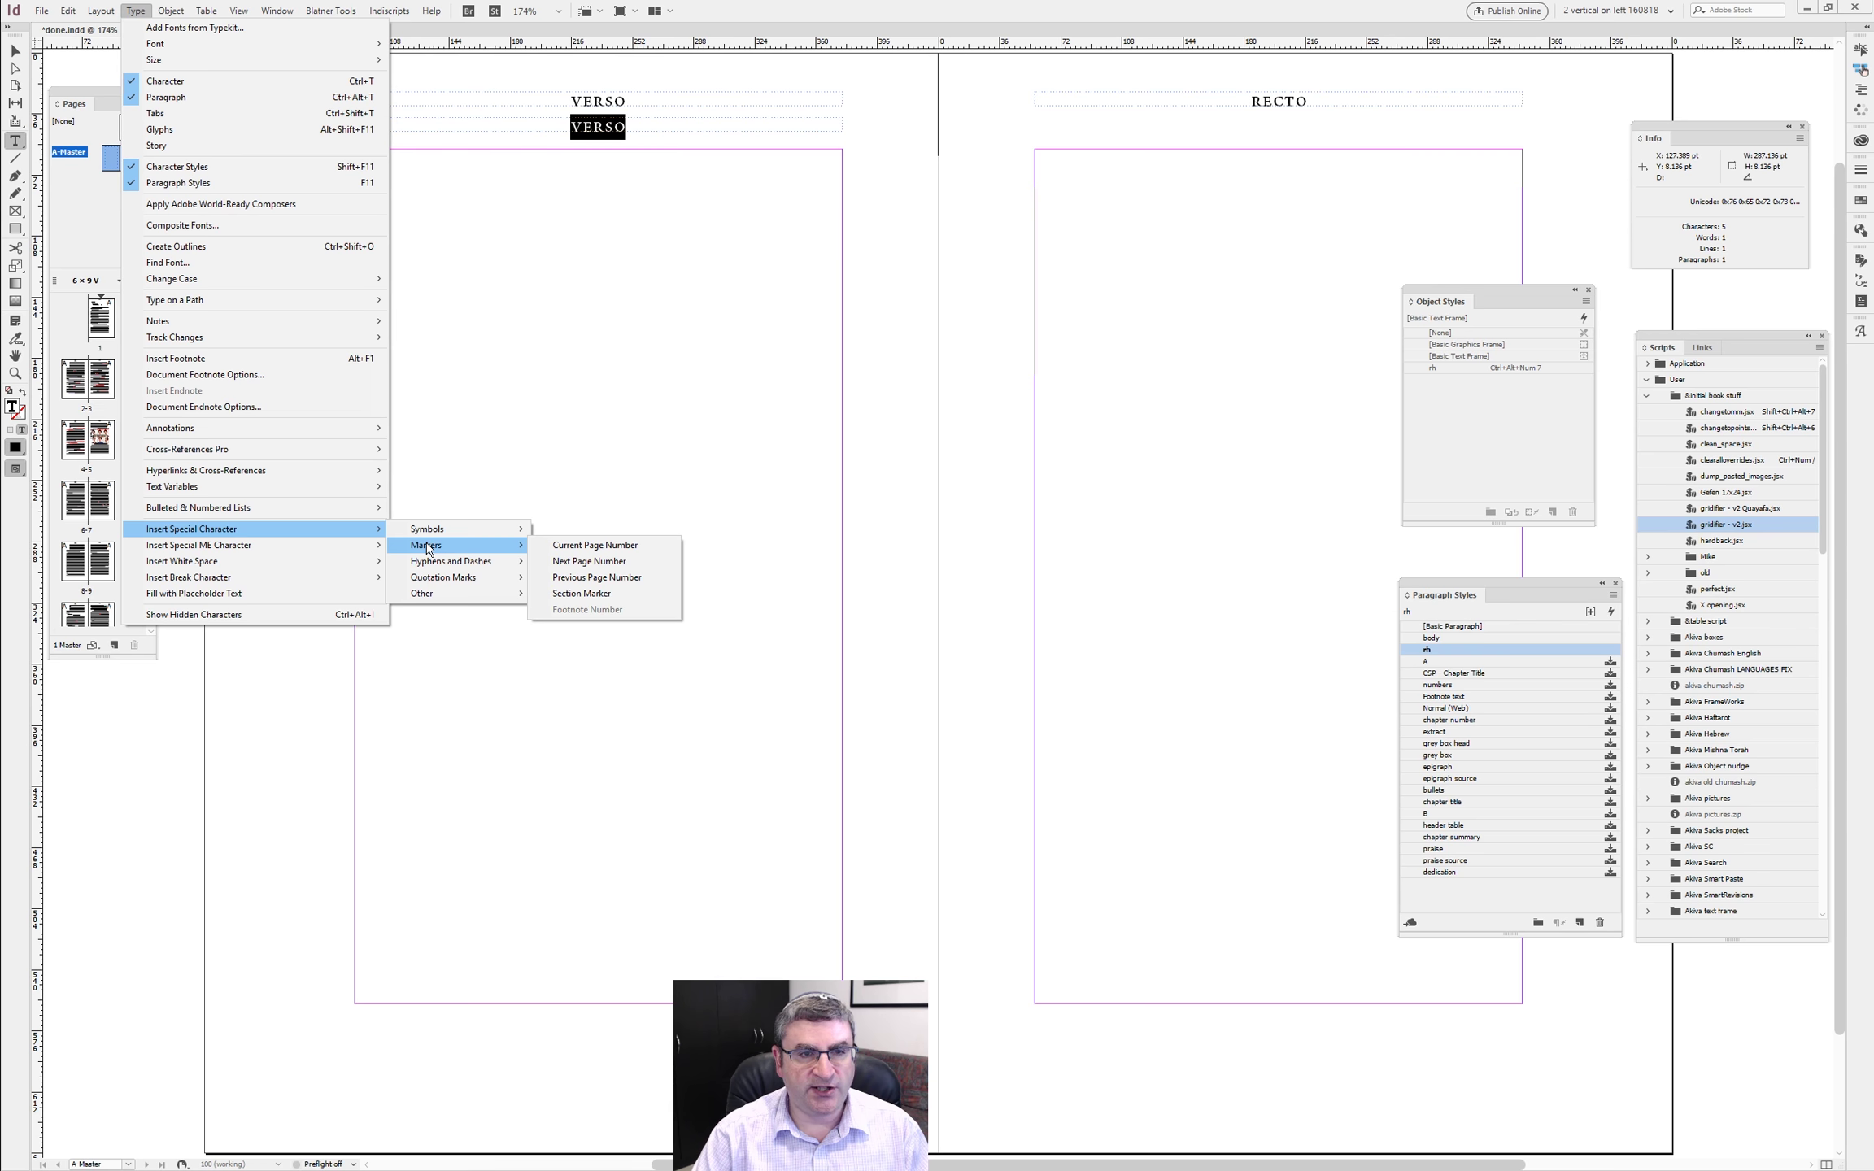
left_click(574, 549)
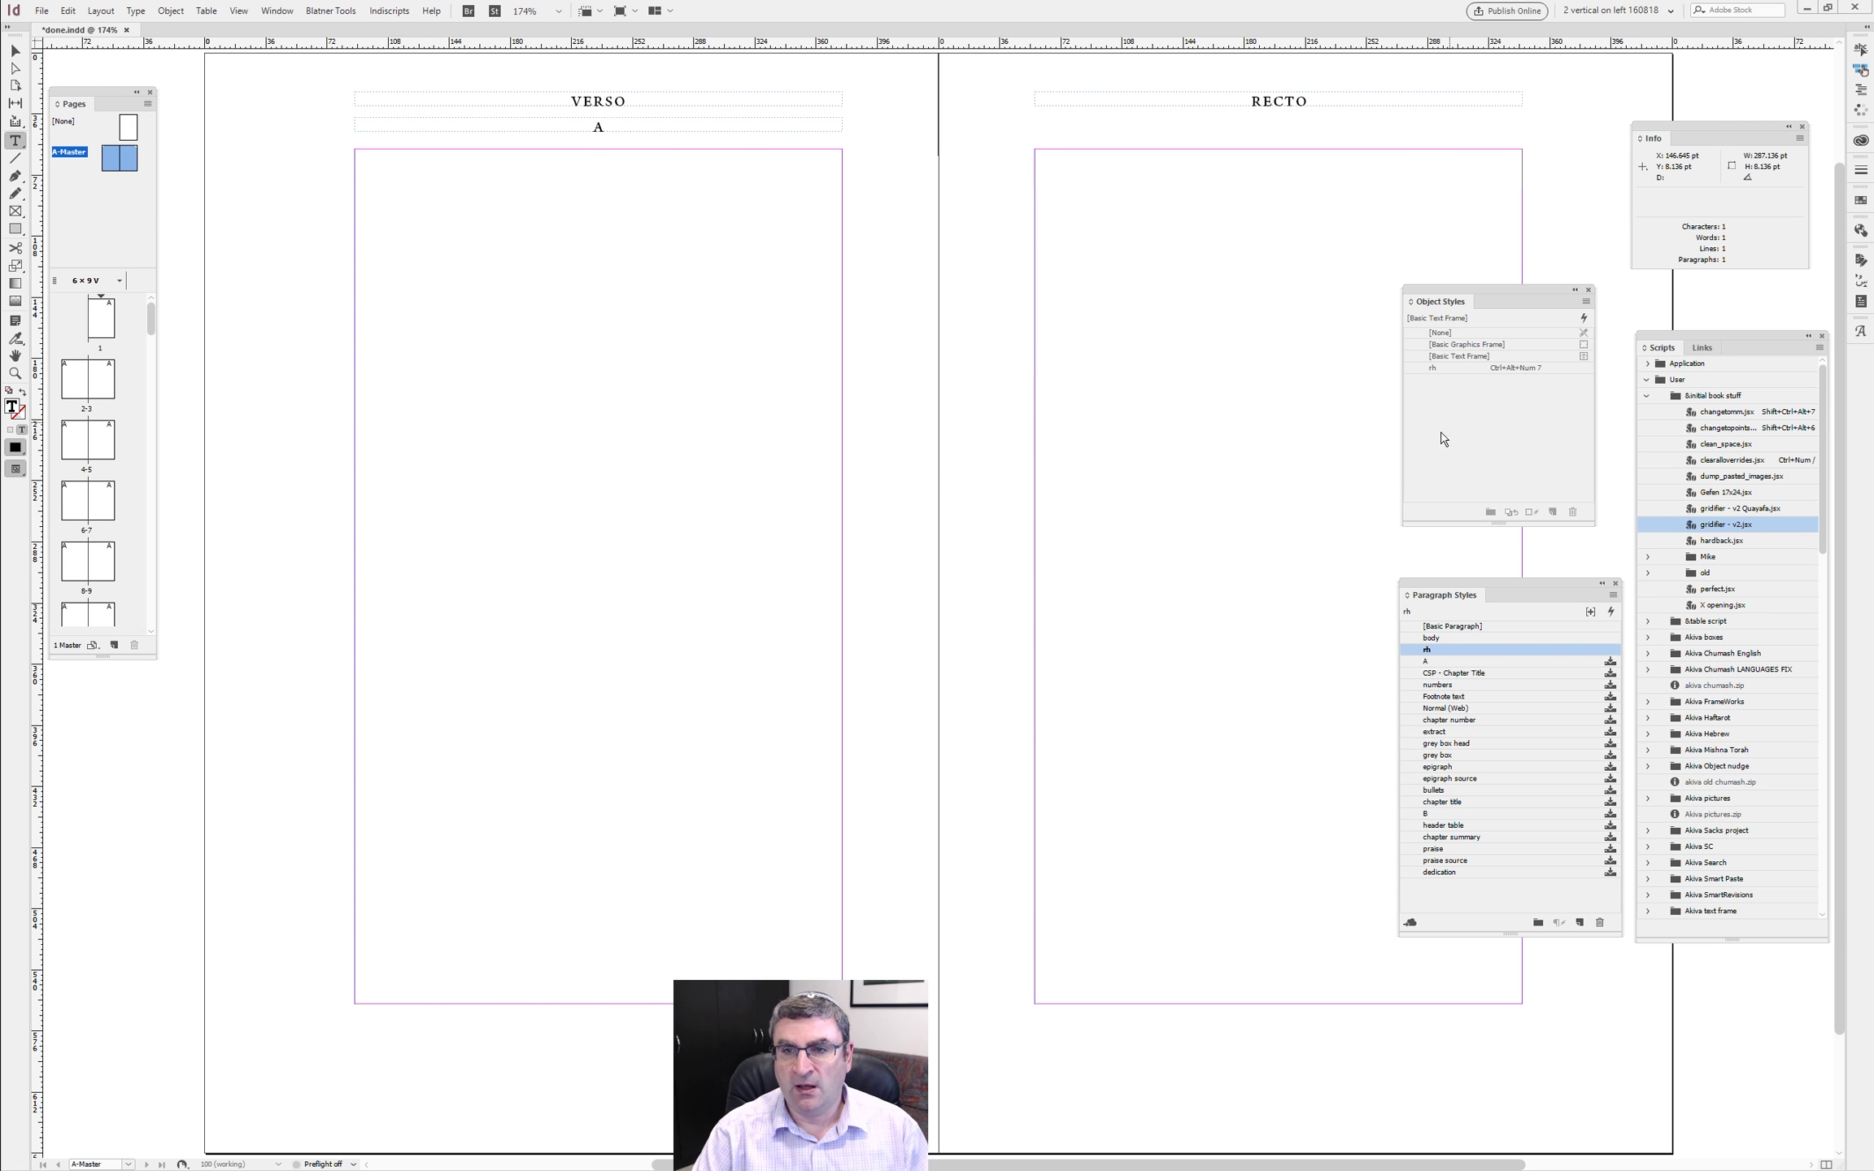
- Start a new paragraph style named "folios on top" based on rh, with Away From Spine alignment and preview on
left_click(1613, 594)
left_click(1543, 600)
type("folios on top")
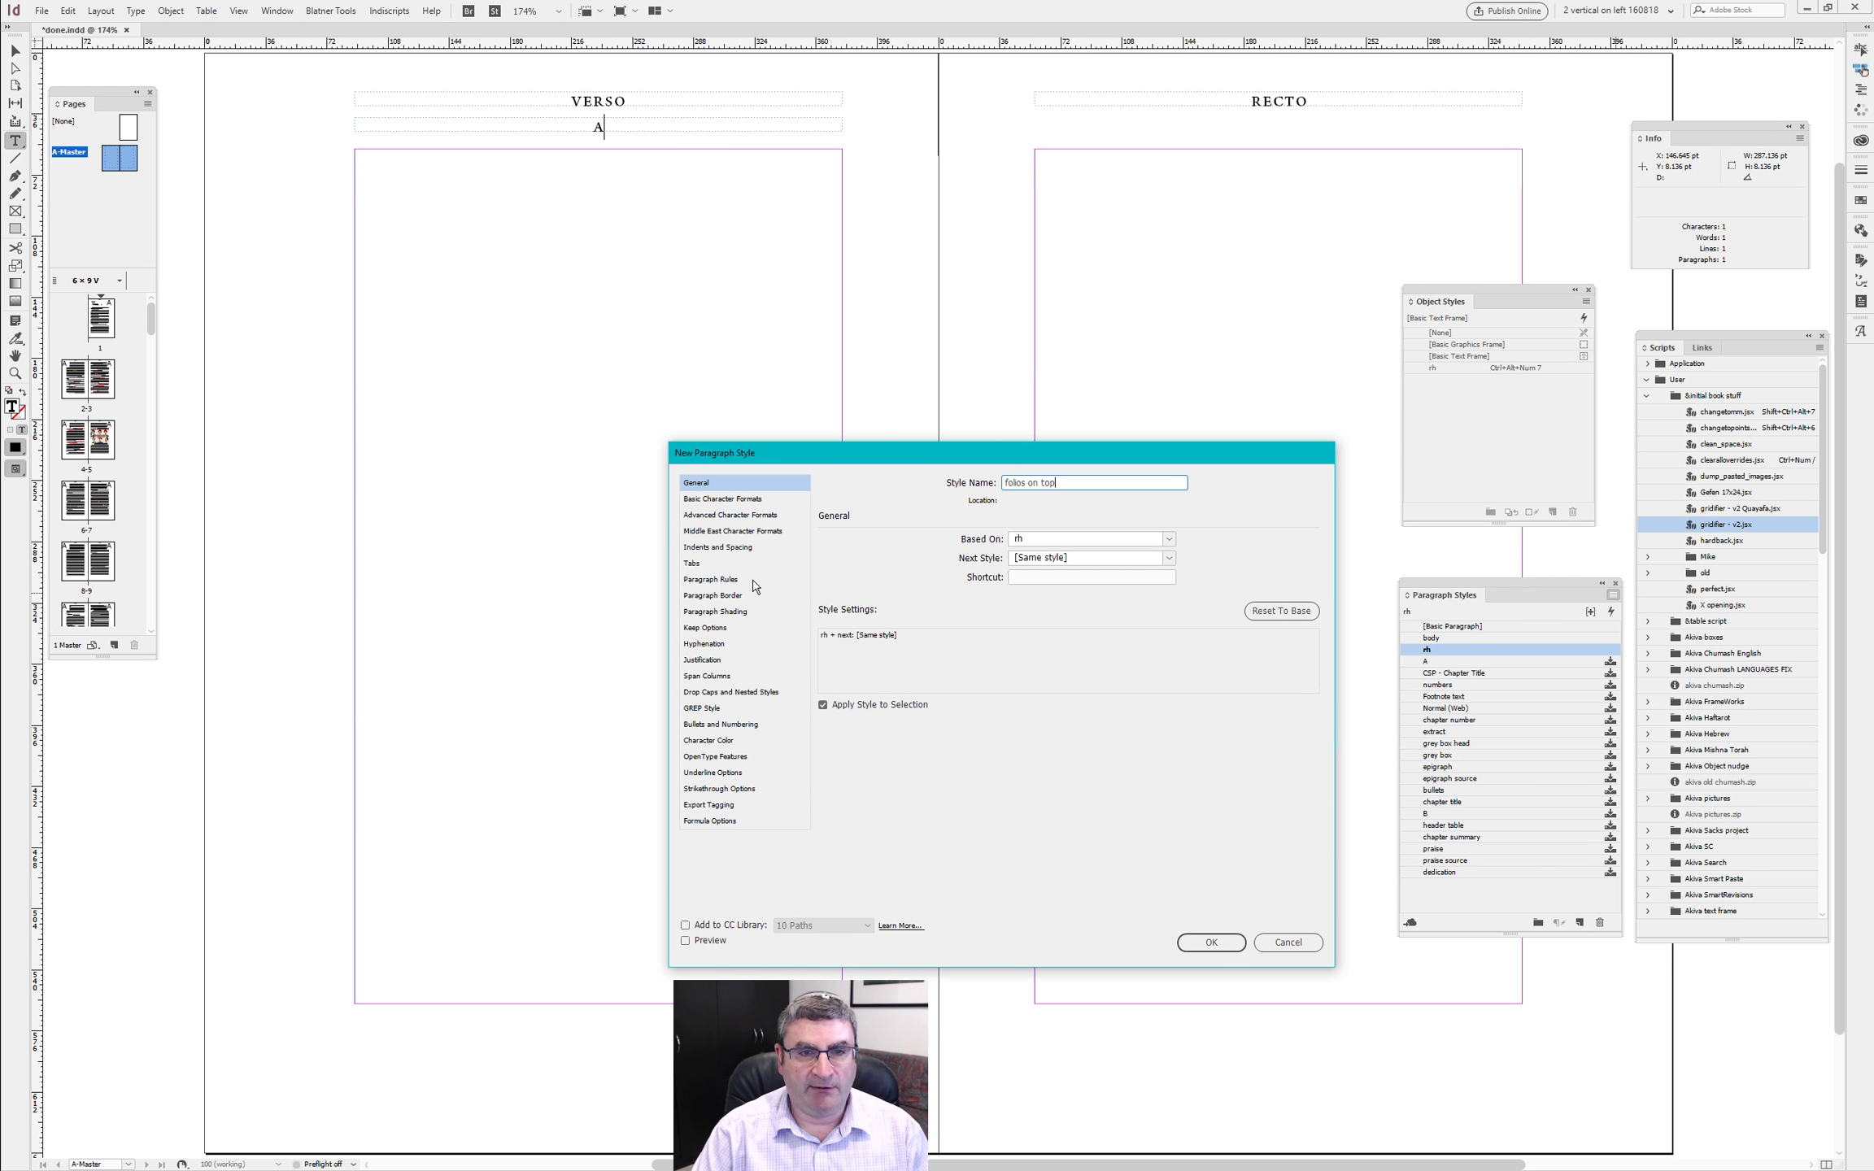
left_click(725, 530)
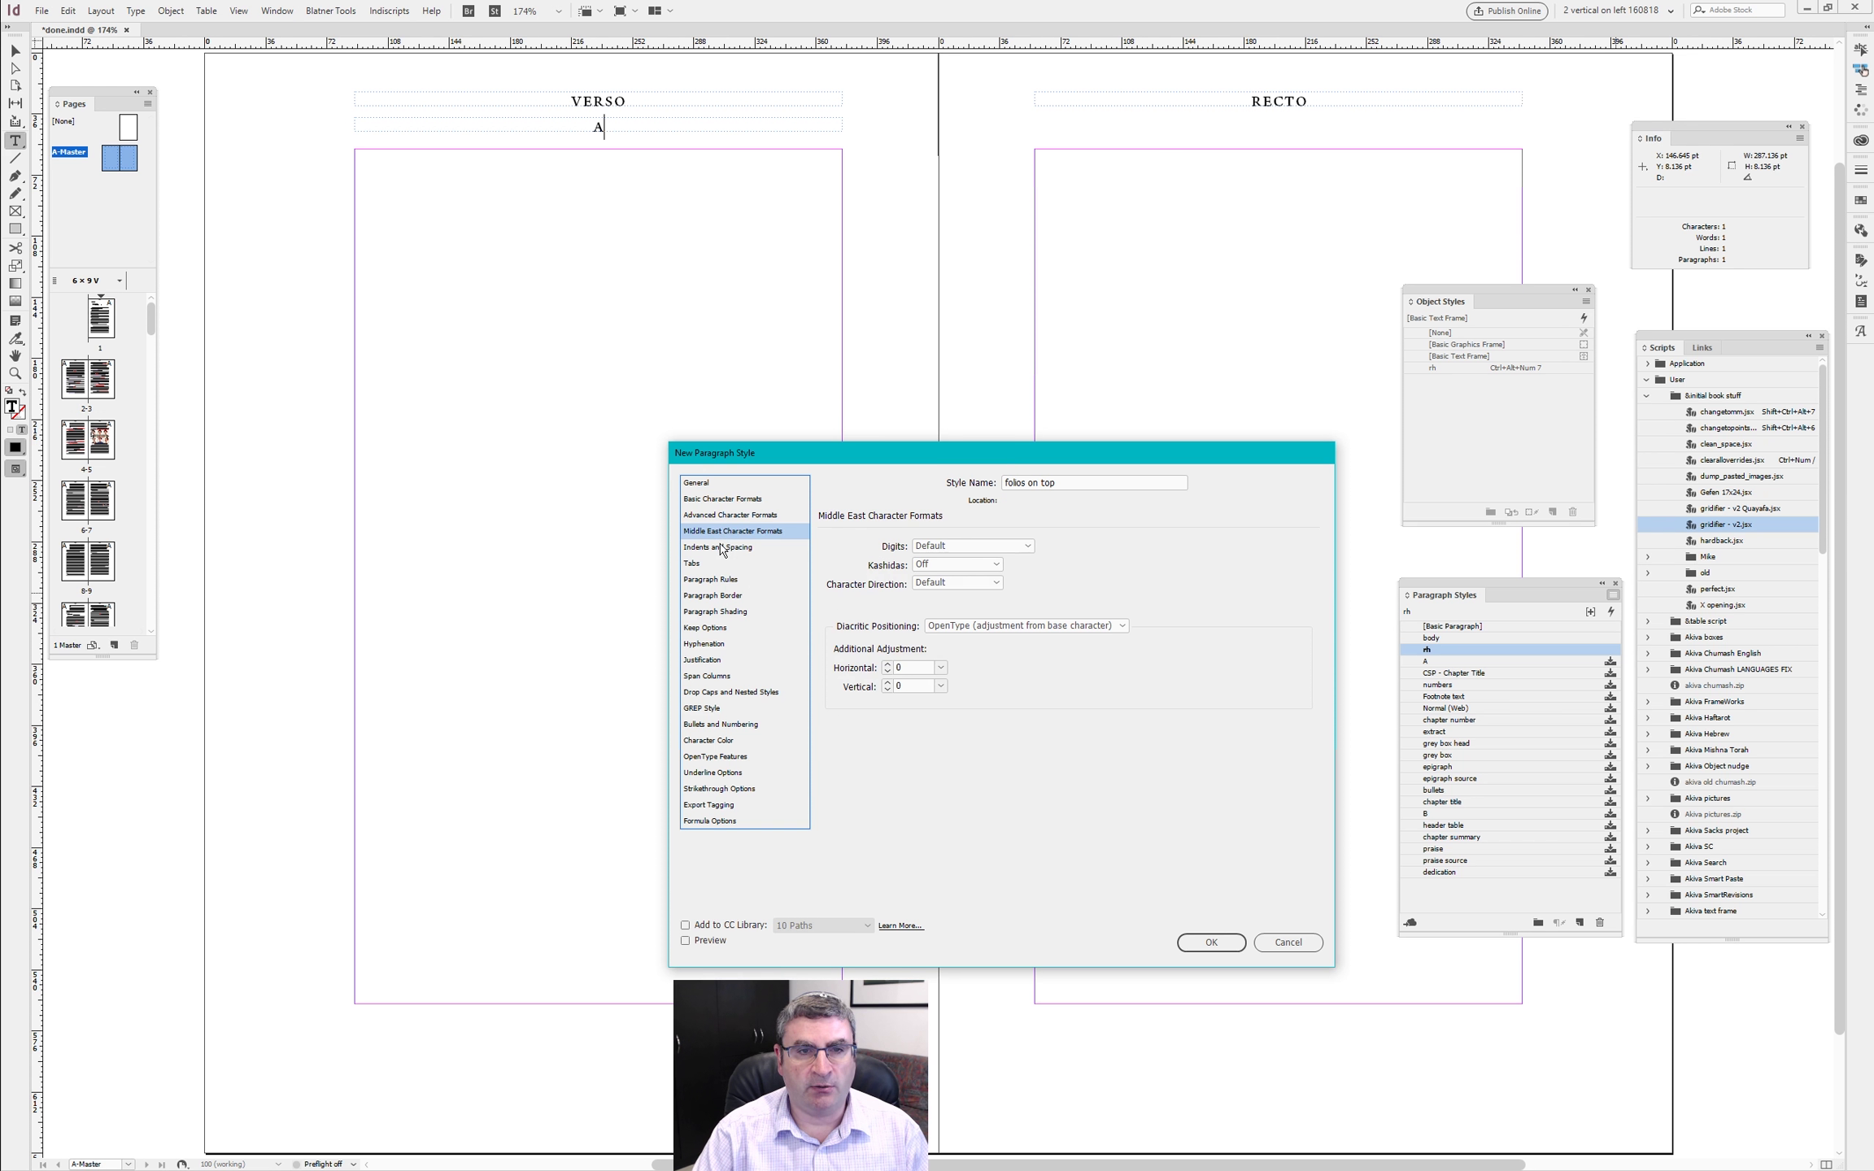
left_click(722, 547)
left_click(979, 548)
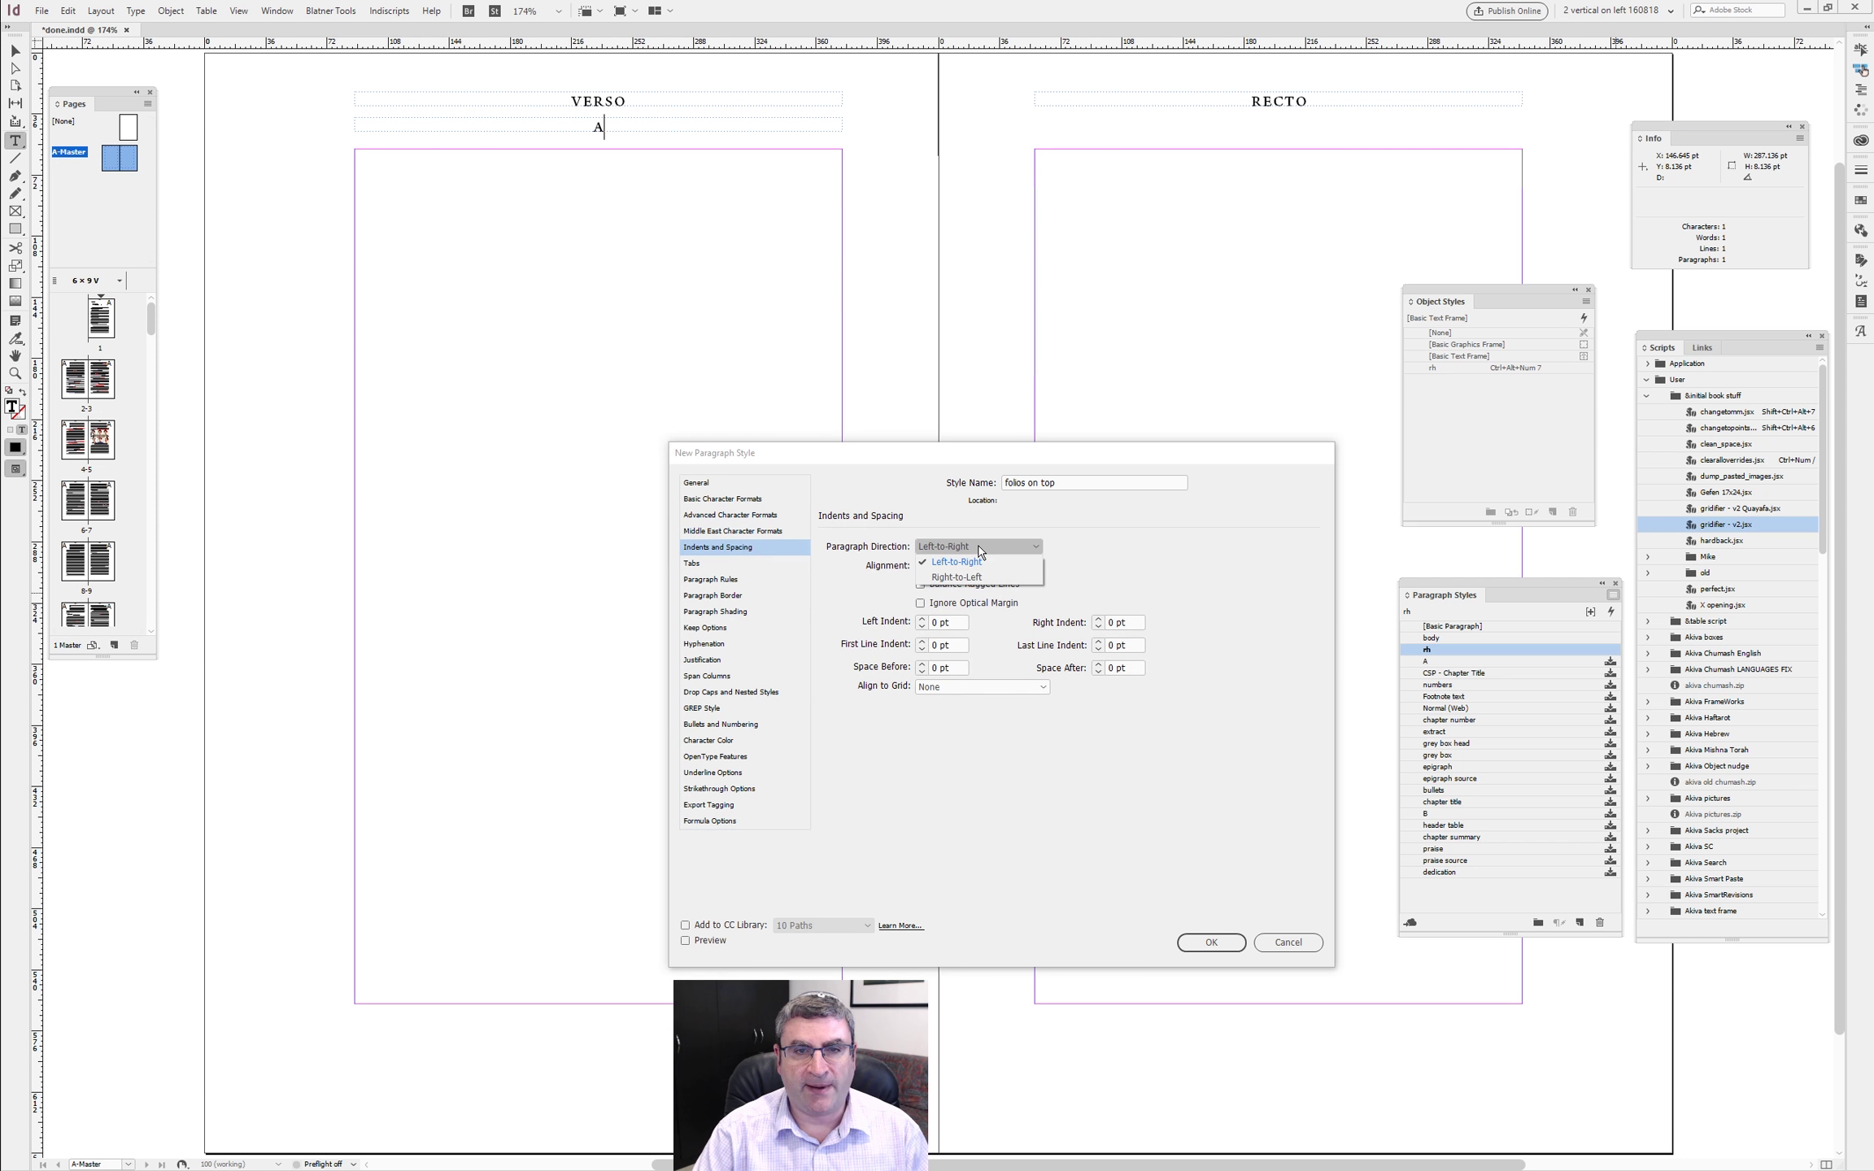
left_click(850, 553)
left_click(946, 567)
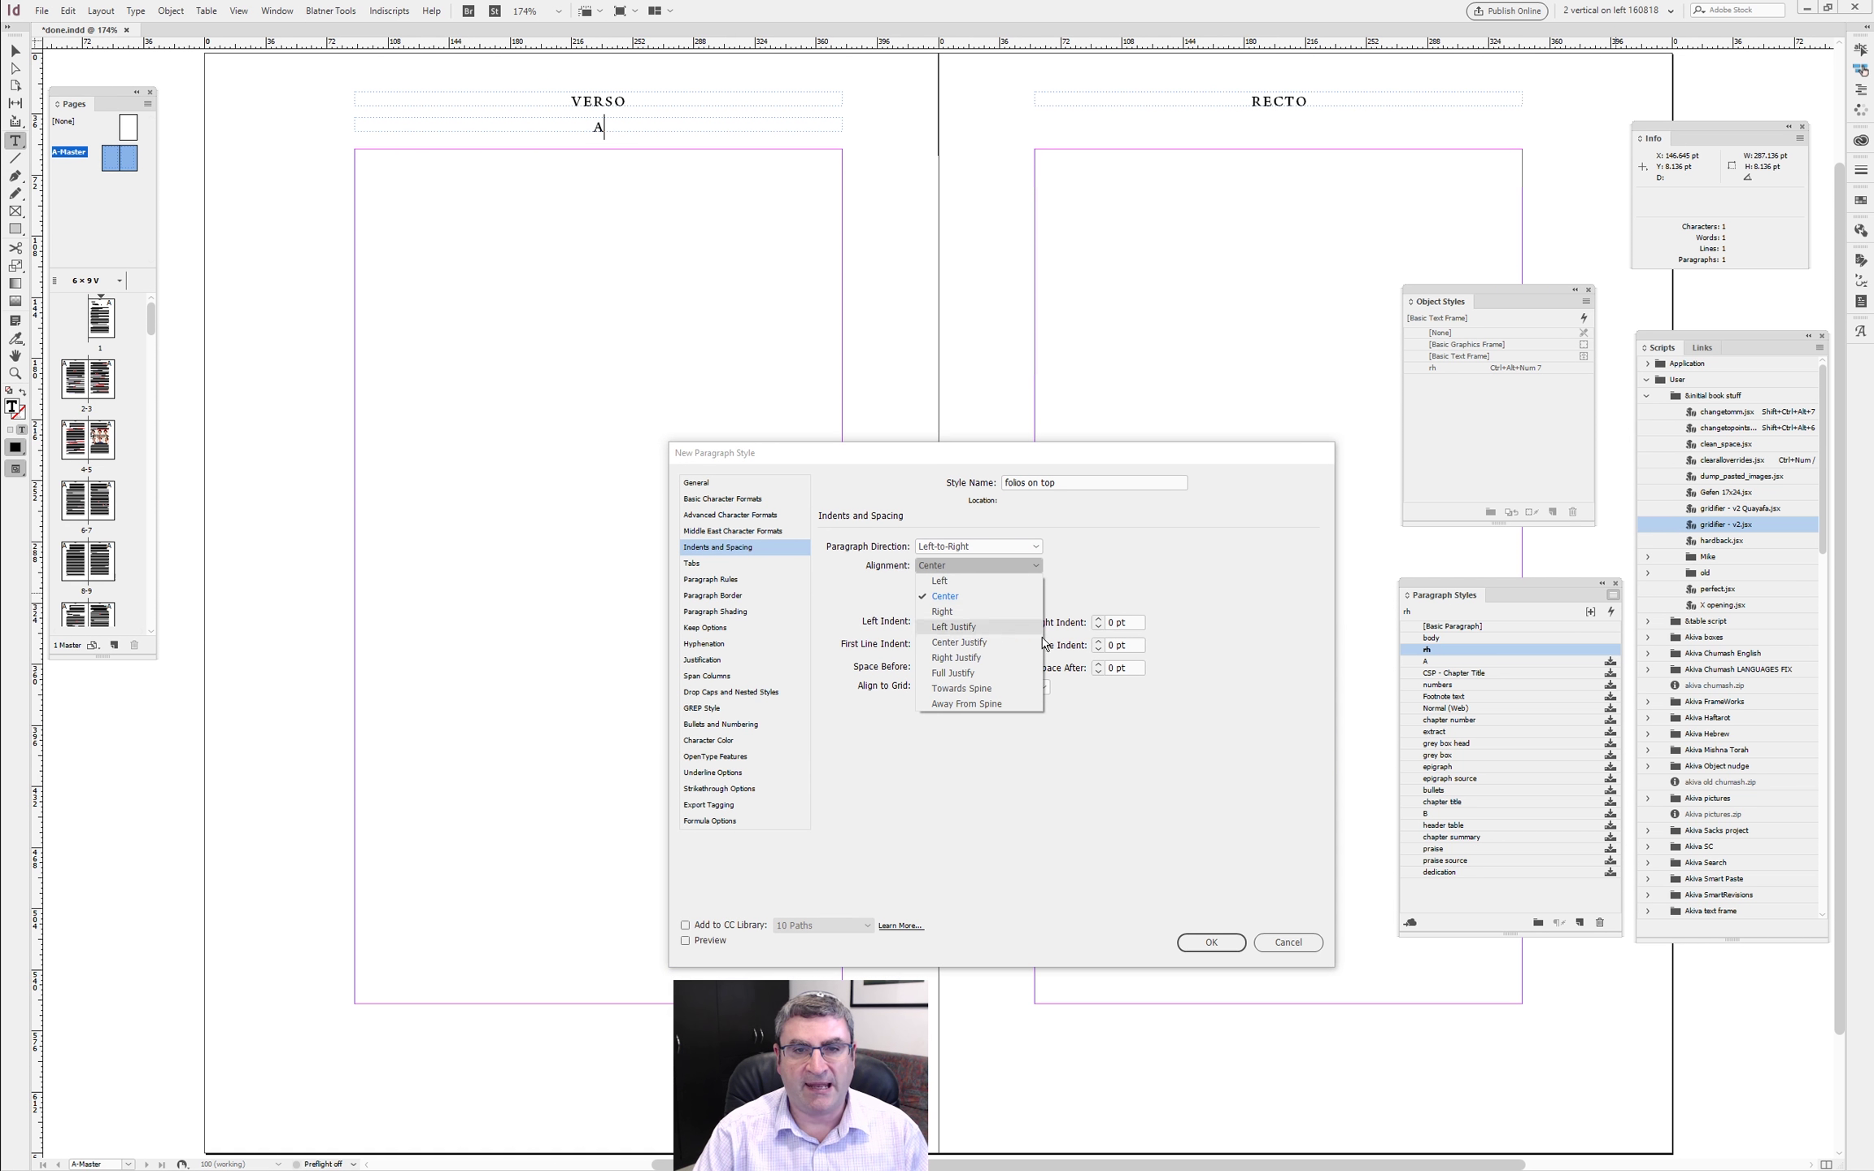
left_click(961, 705)
left_click(708, 943)
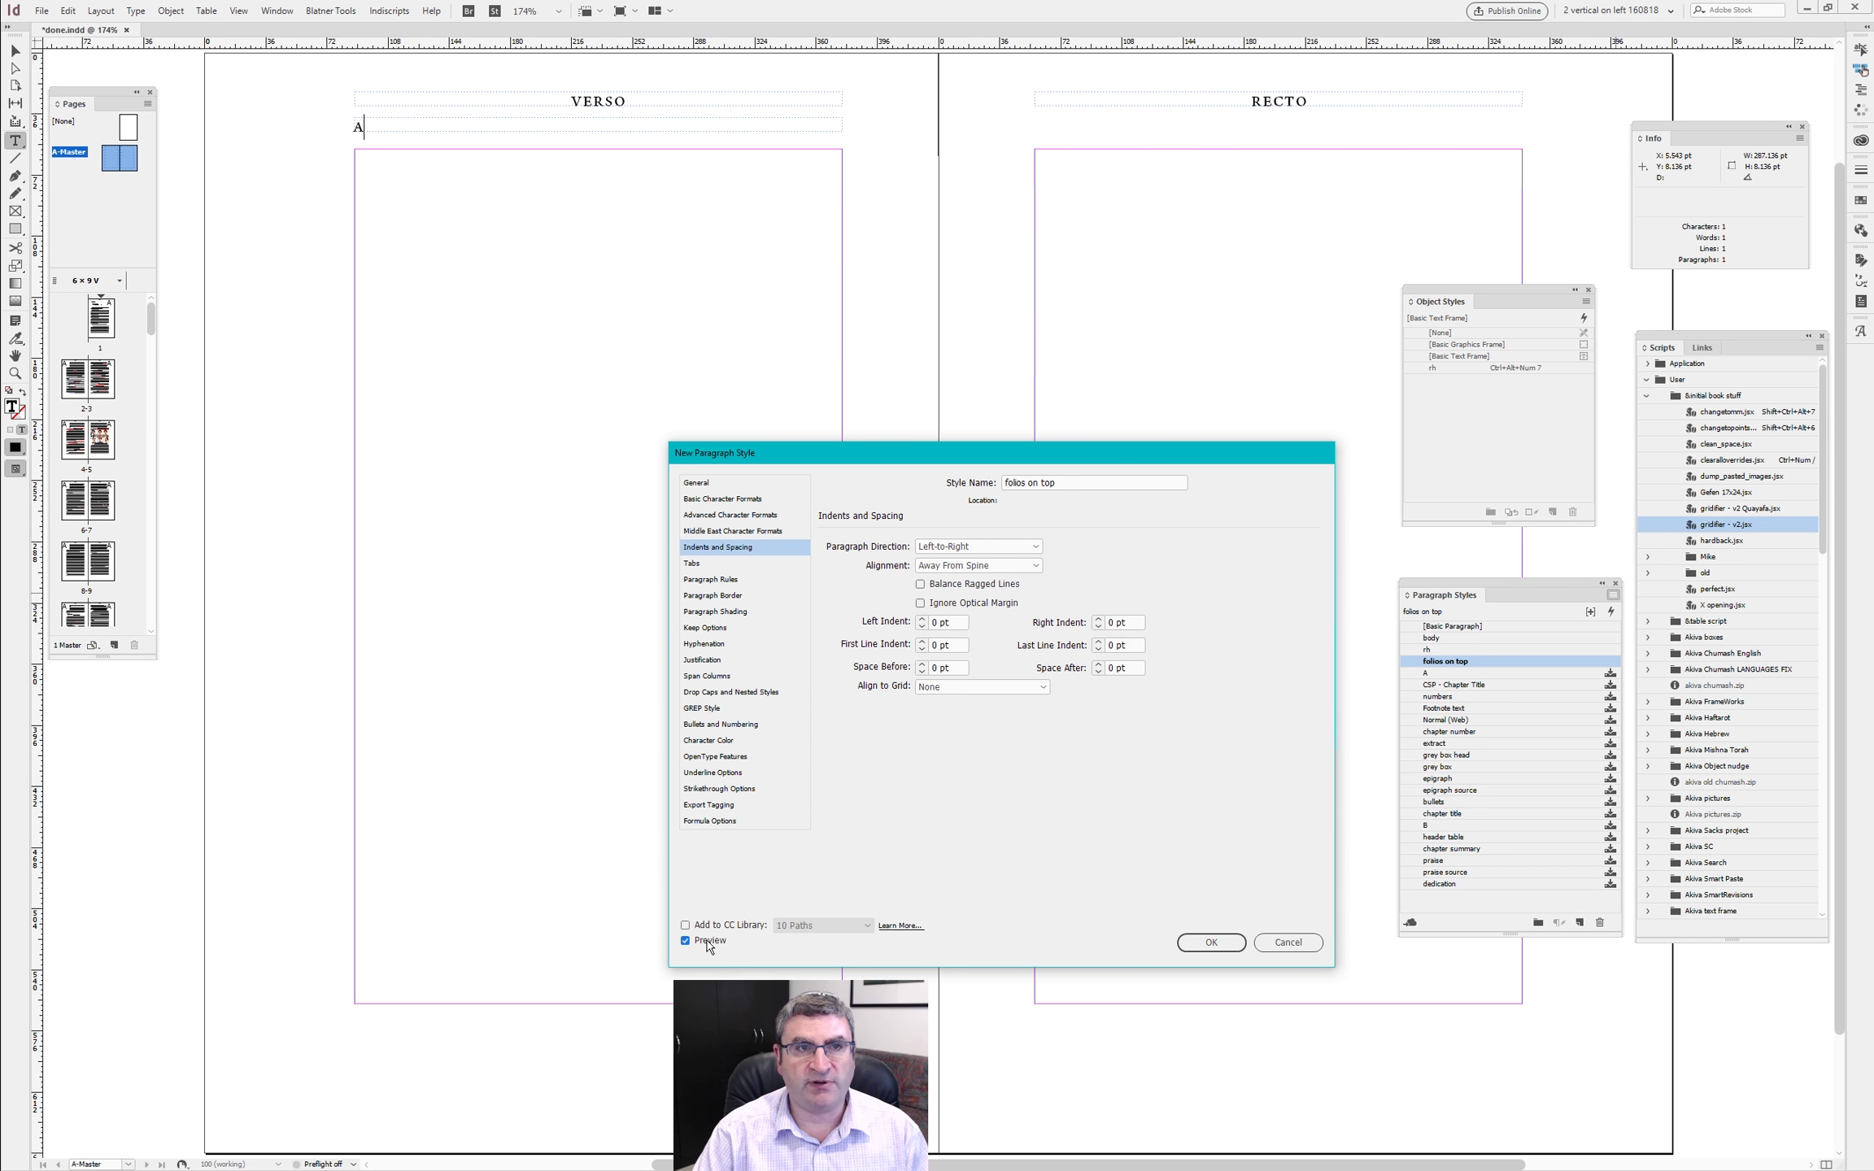
- Set the folios on top style's tracking to 0 and case to Normal, and save the style
left_click(712, 484)
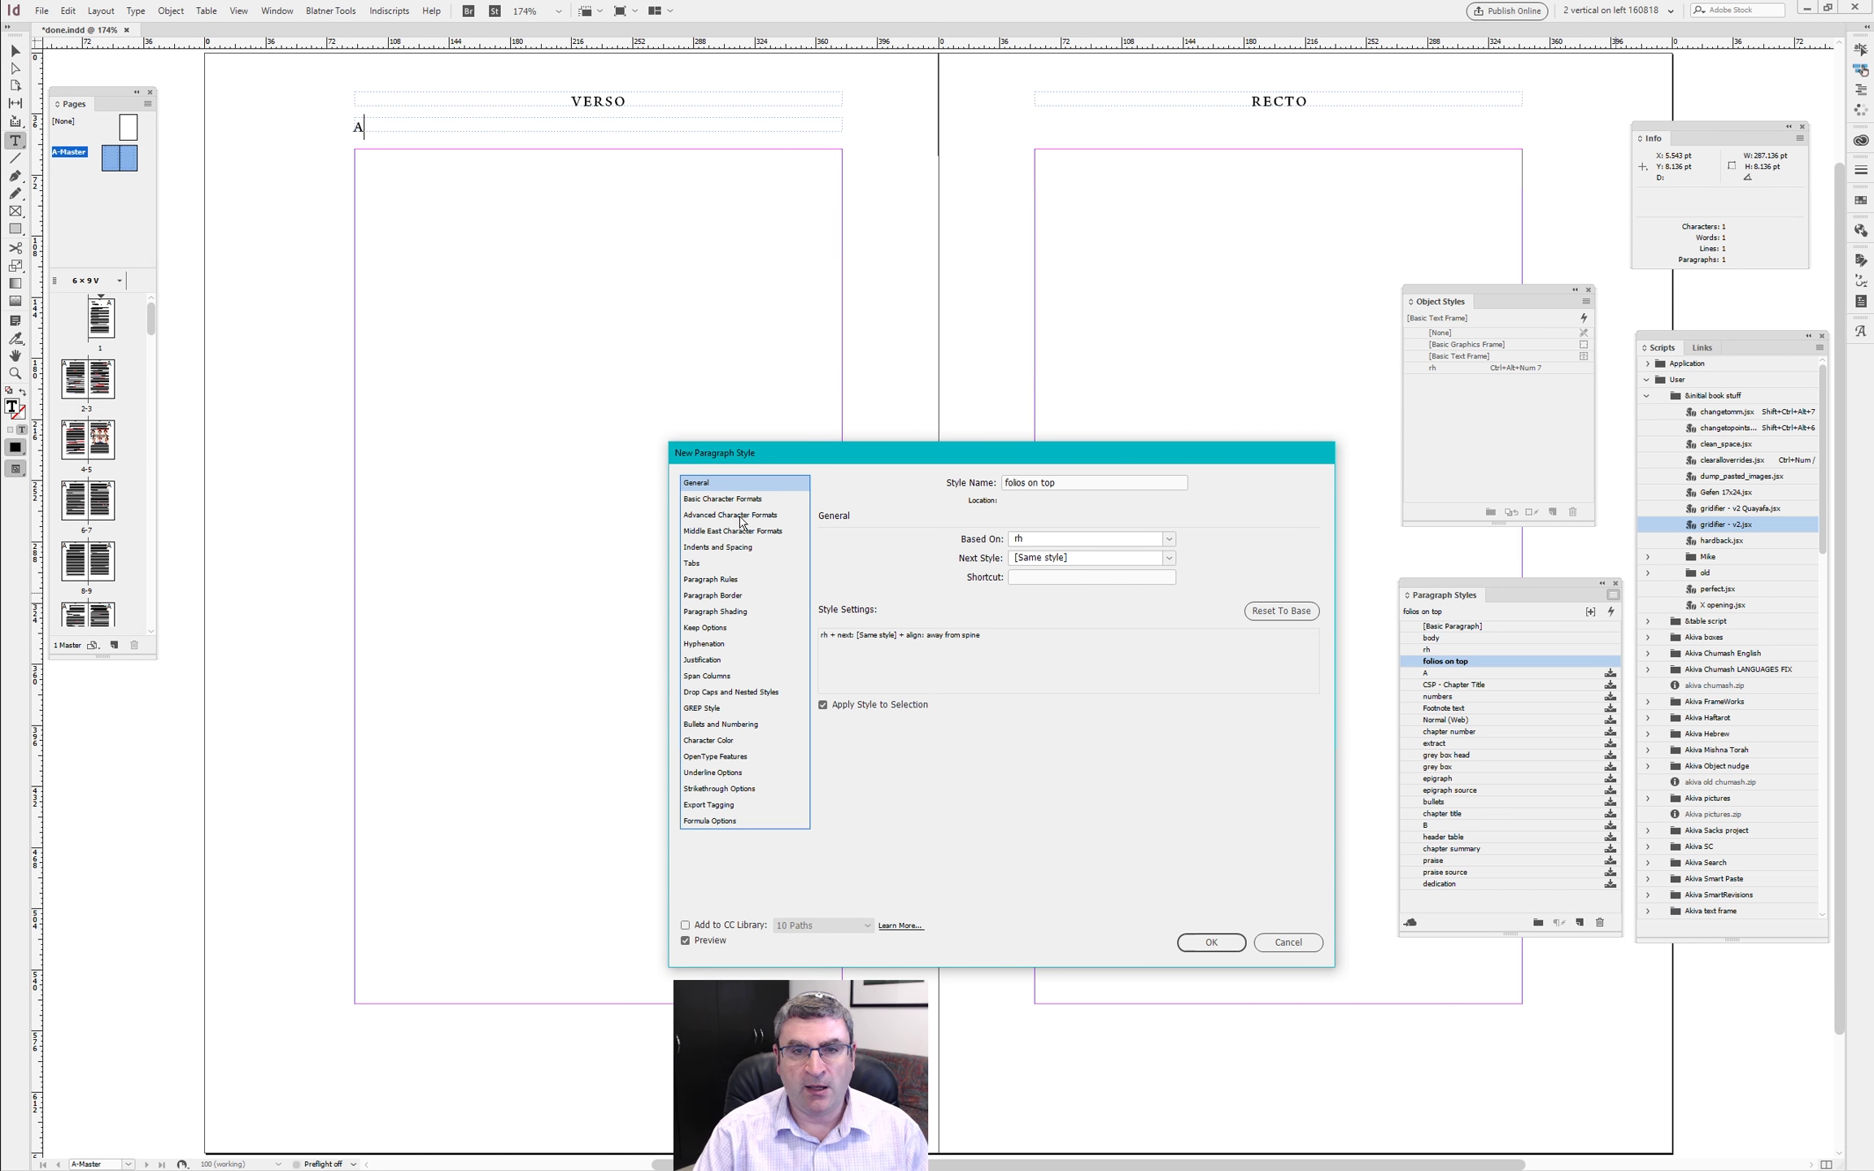
left_click(724, 500)
left_click(985, 605)
type("0")
key("Tab")
left_click(944, 623)
left_click(910, 636)
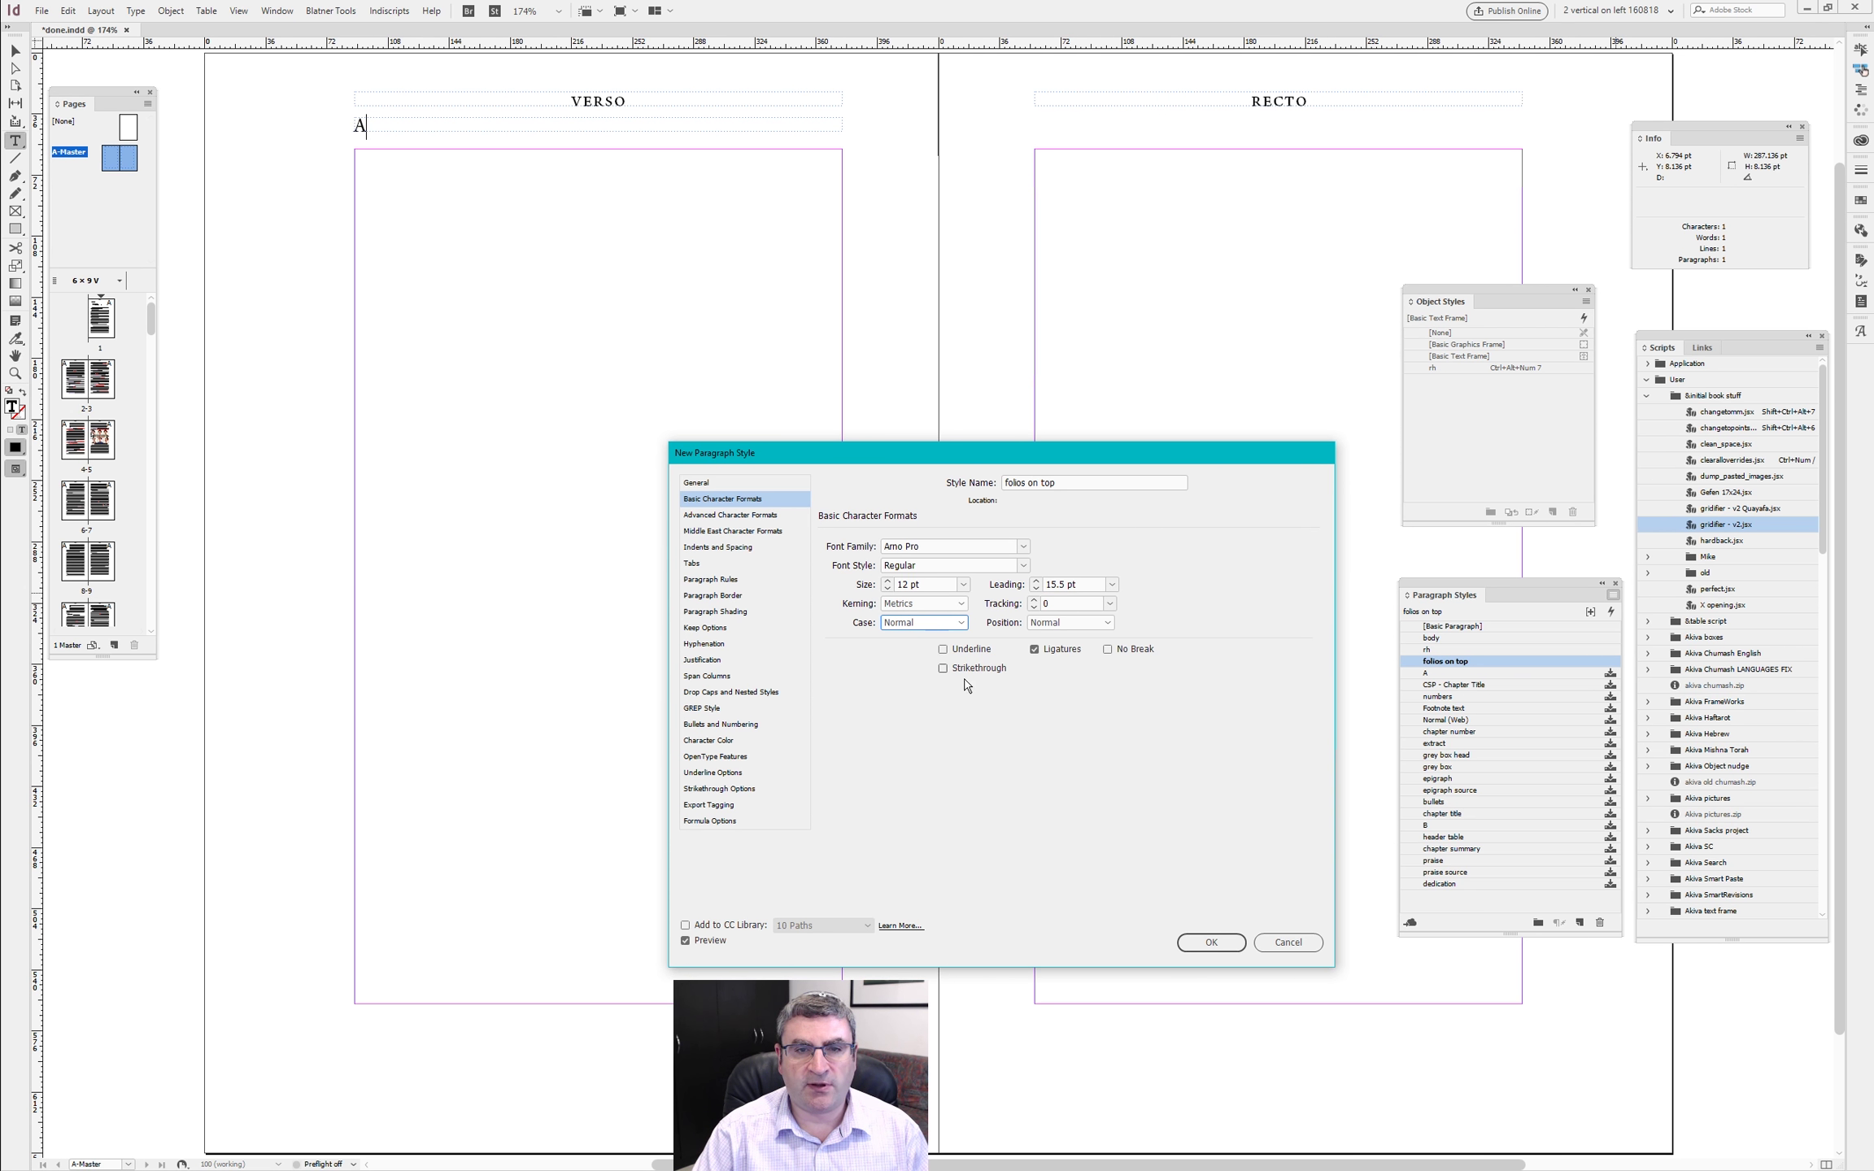
left_click(1208, 943)
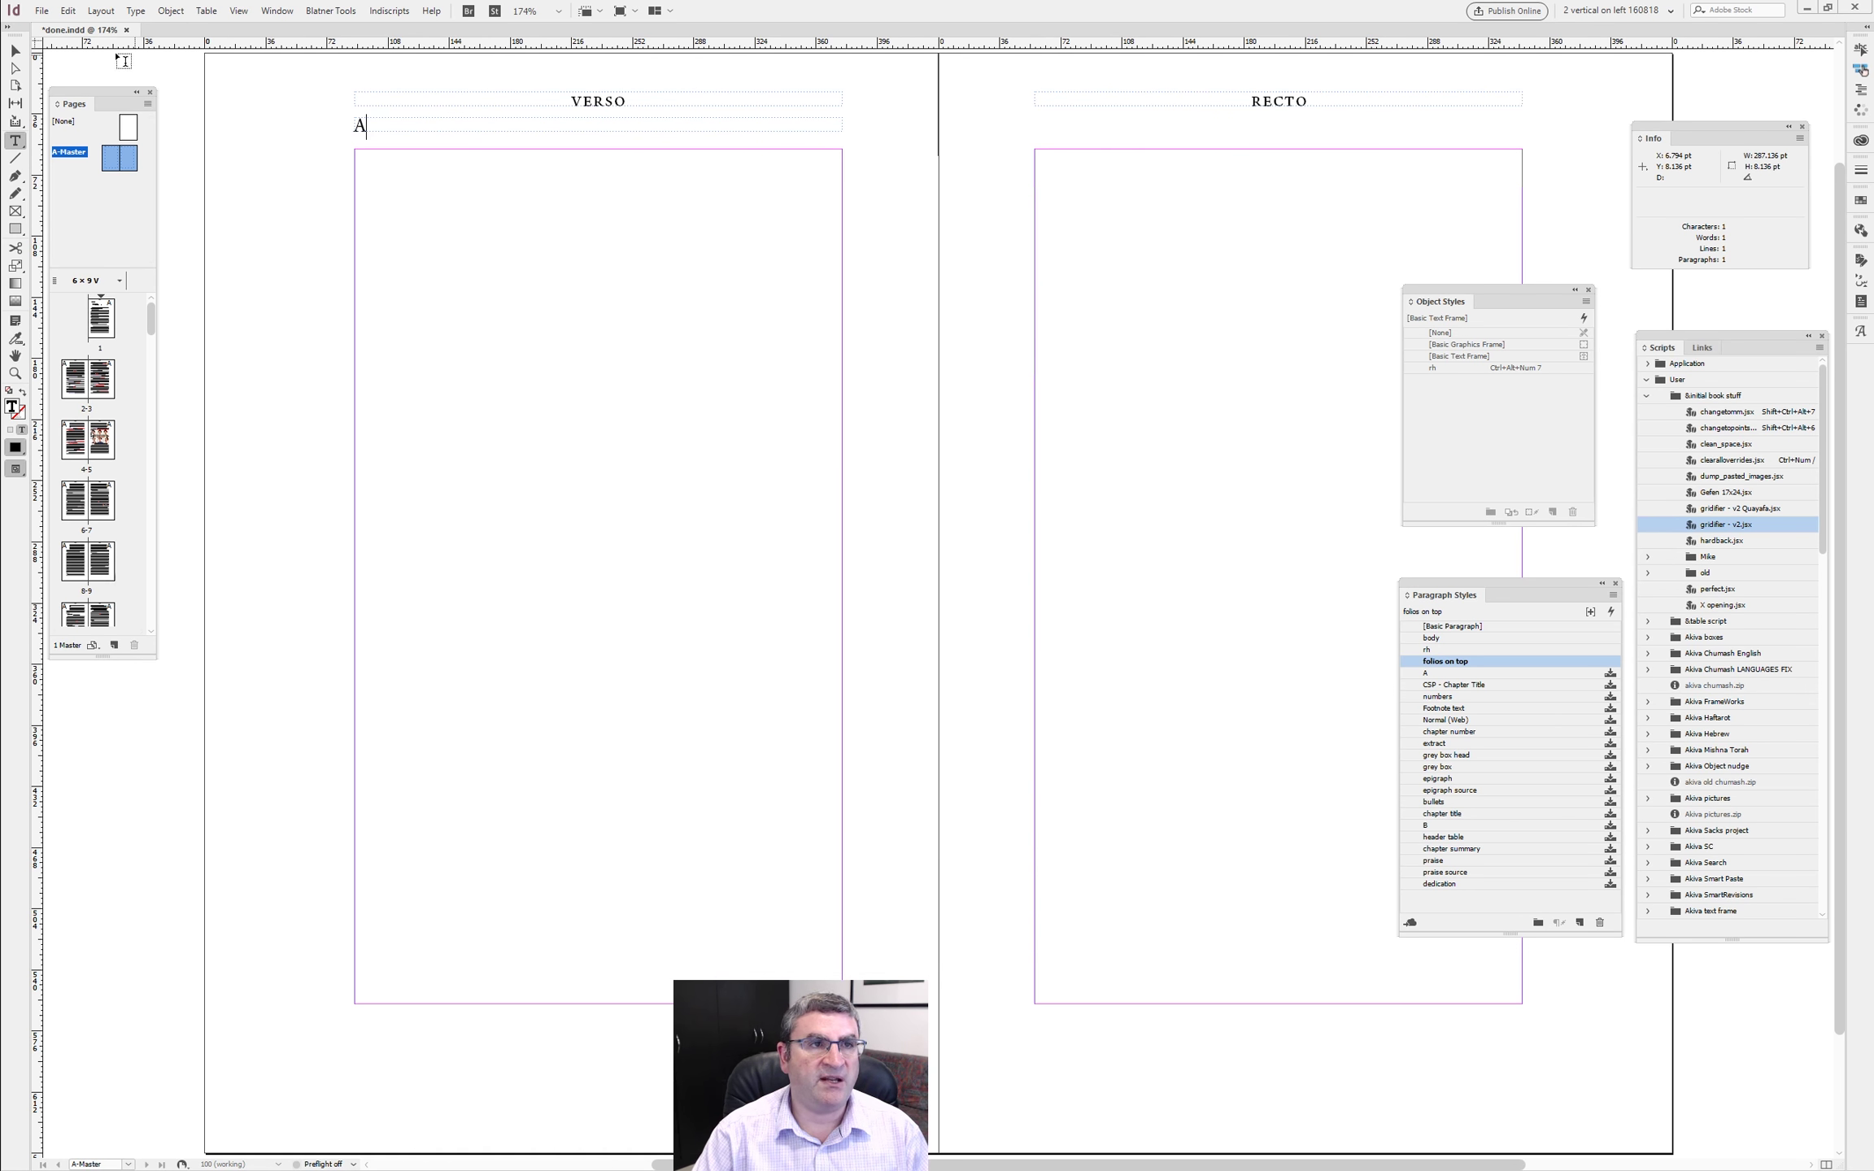
- Apply the rh object style to the page number frame and place a narrow copy at the outer end of the RECTO header
left_click(15, 51)
key("ctrl+alt+KP_7")
mouse_move(380, 129)
left_mouse_down()
mouse_move(382, 105)
mouse_move(385, 135)
left_mouse_up()
left_click(386, 135)
left_click(453, 130)
left_click_drag(420, 128, 1481, 104)
- Narrow the original page number frame and move it up to the outer end of the VERSO header line
left_click(380, 129)
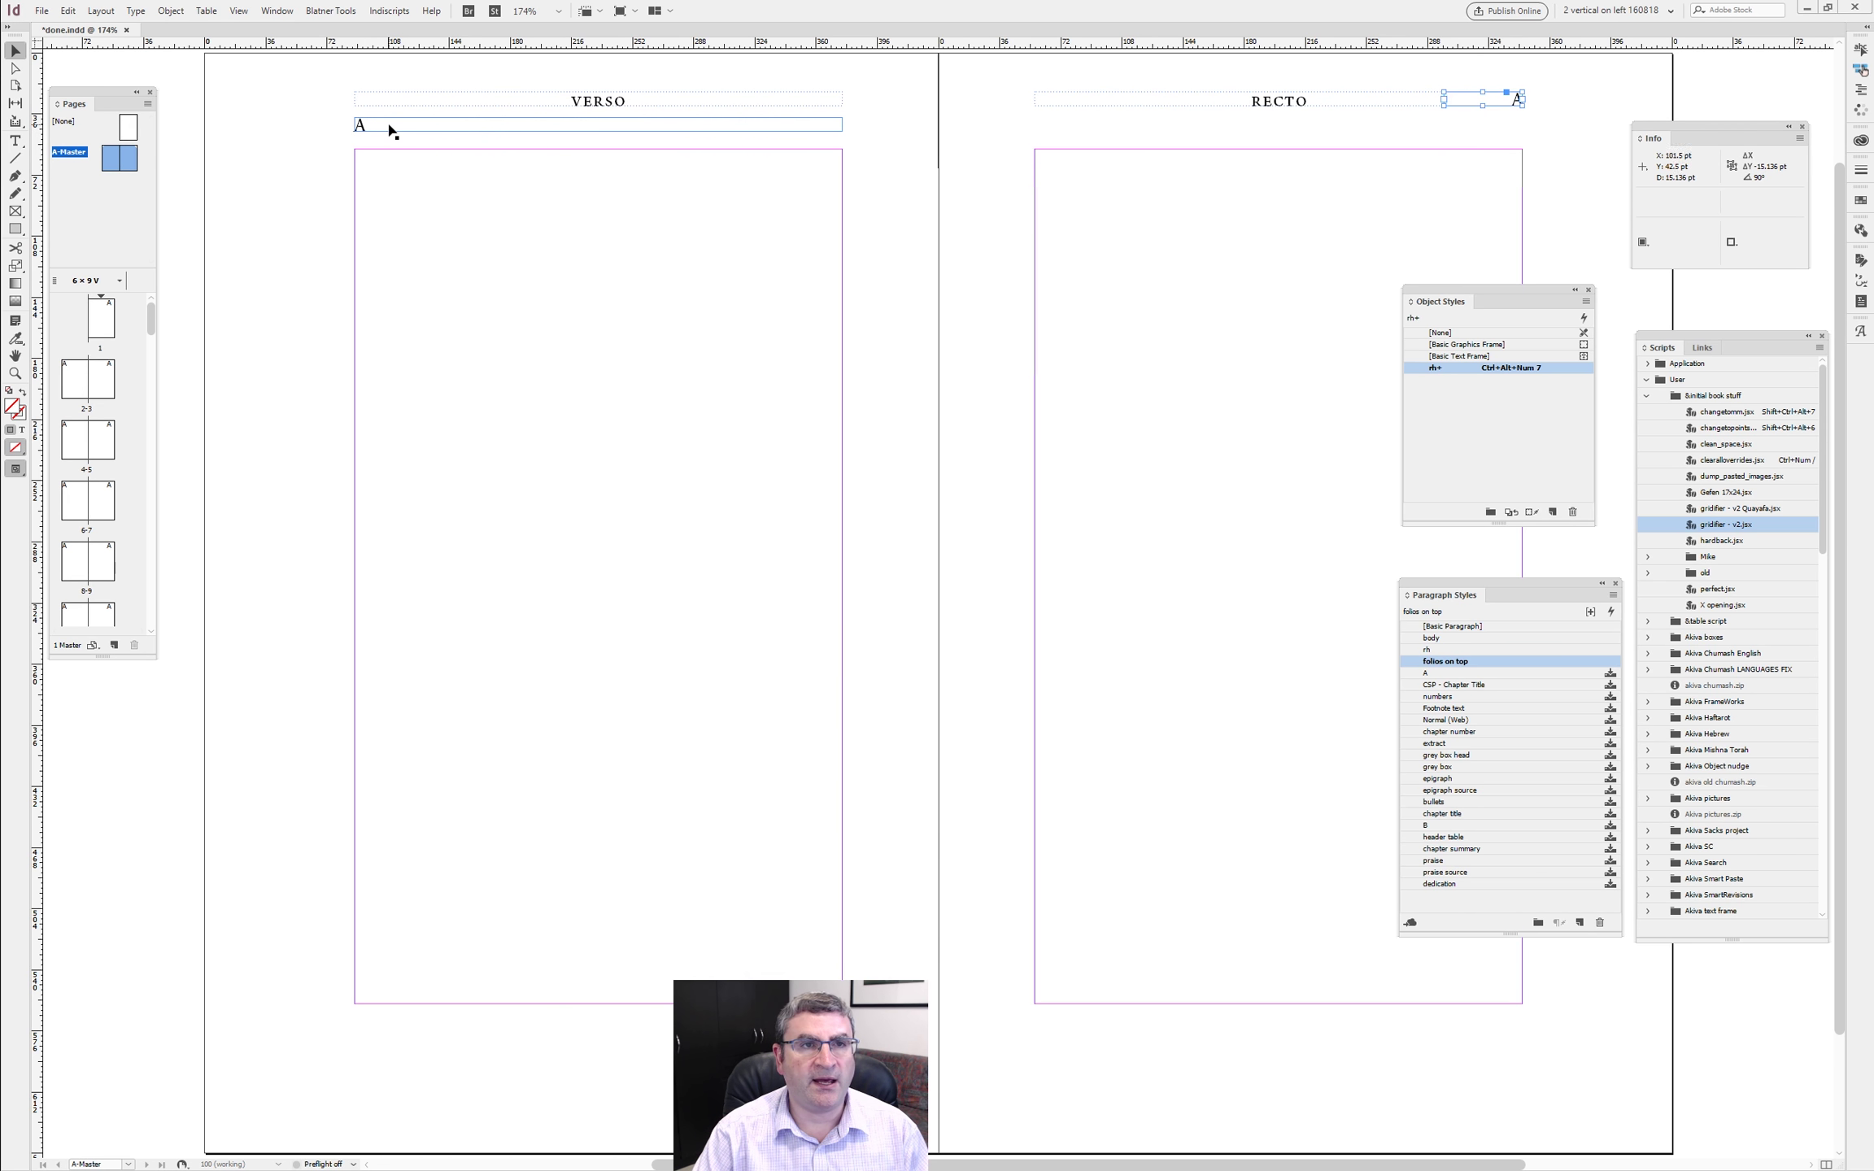
left_click_drag(846, 128, 376, 106)
left_click(477, 125)
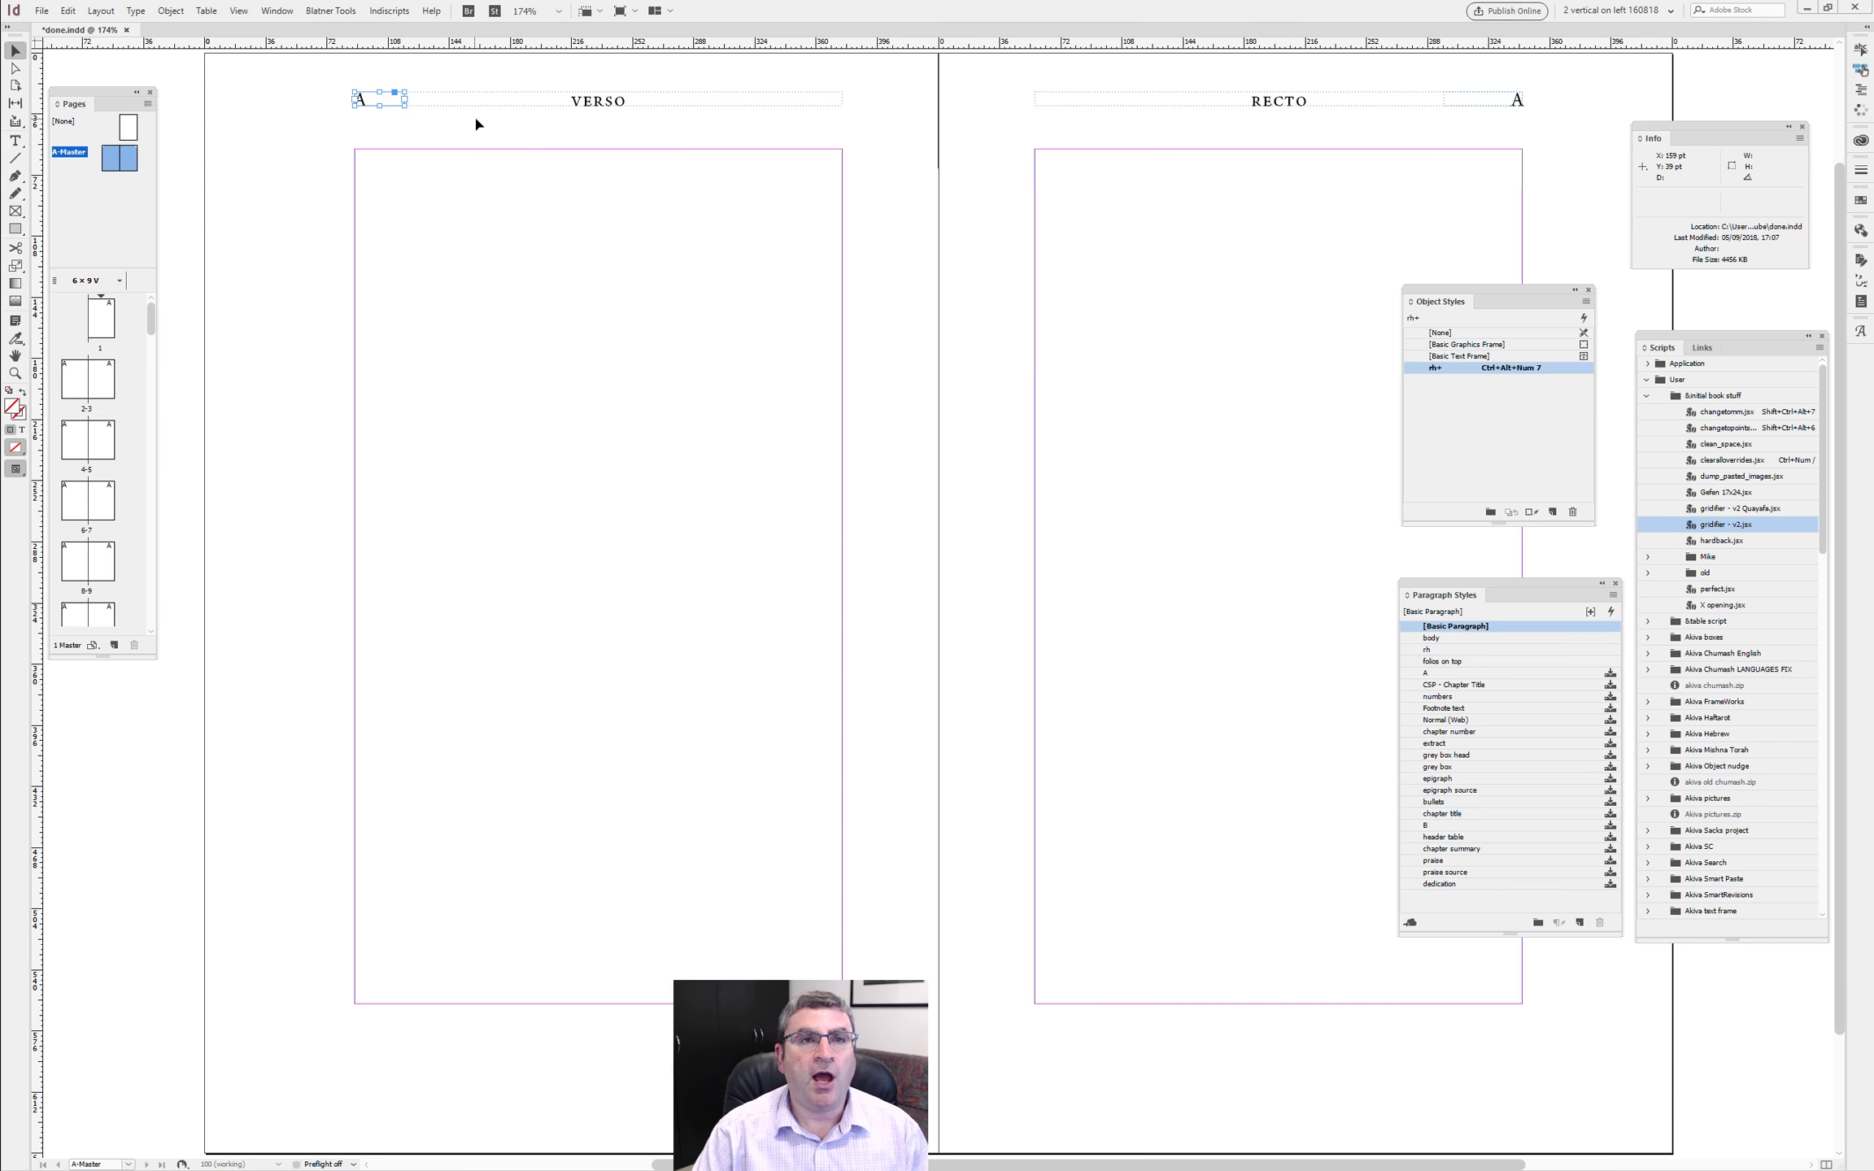
- Select all the header and page number frames on the master spread and move them slightly down toward the text areas
key("ctrl+Page_Up")
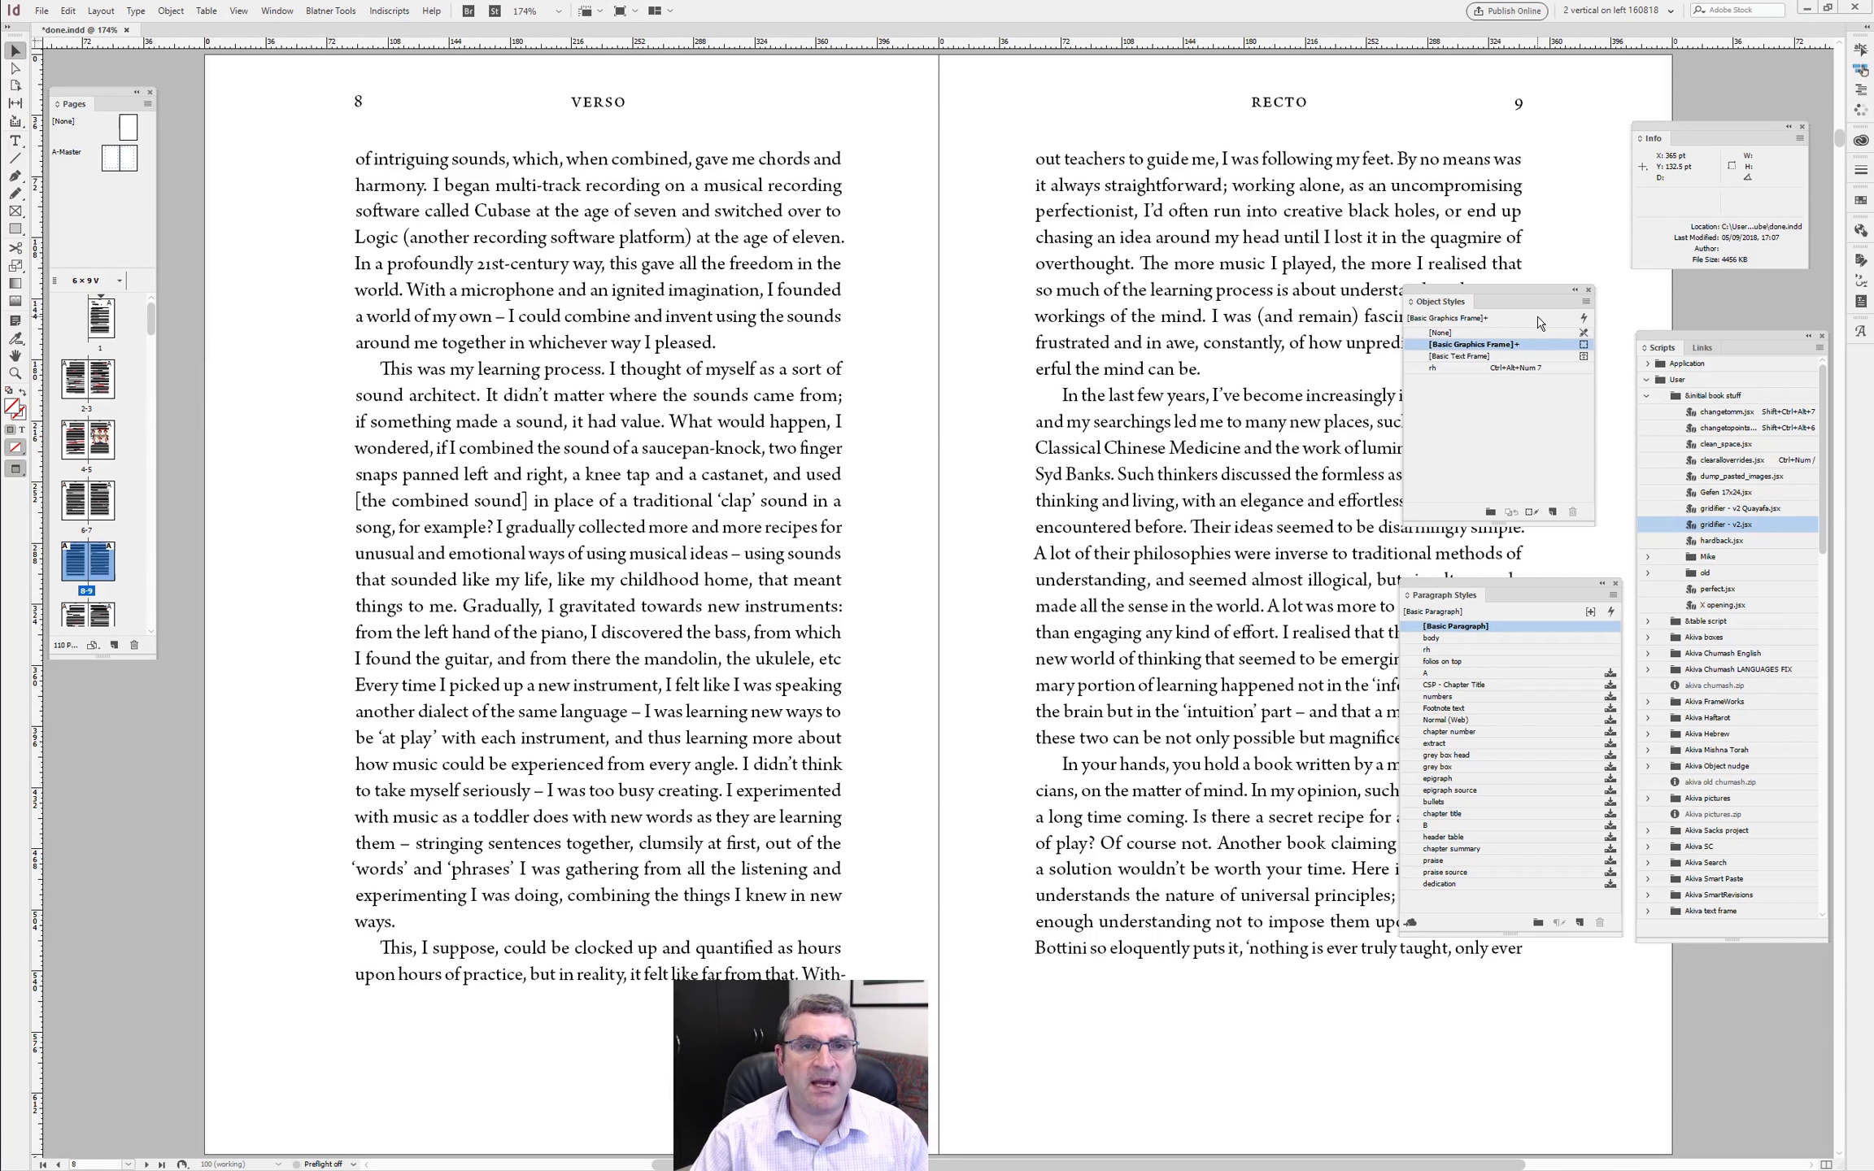
key("ctrl+Page_Down")
left_click_drag(287, 81, 1518, 118)
key("ctrl+alt+KP_7")
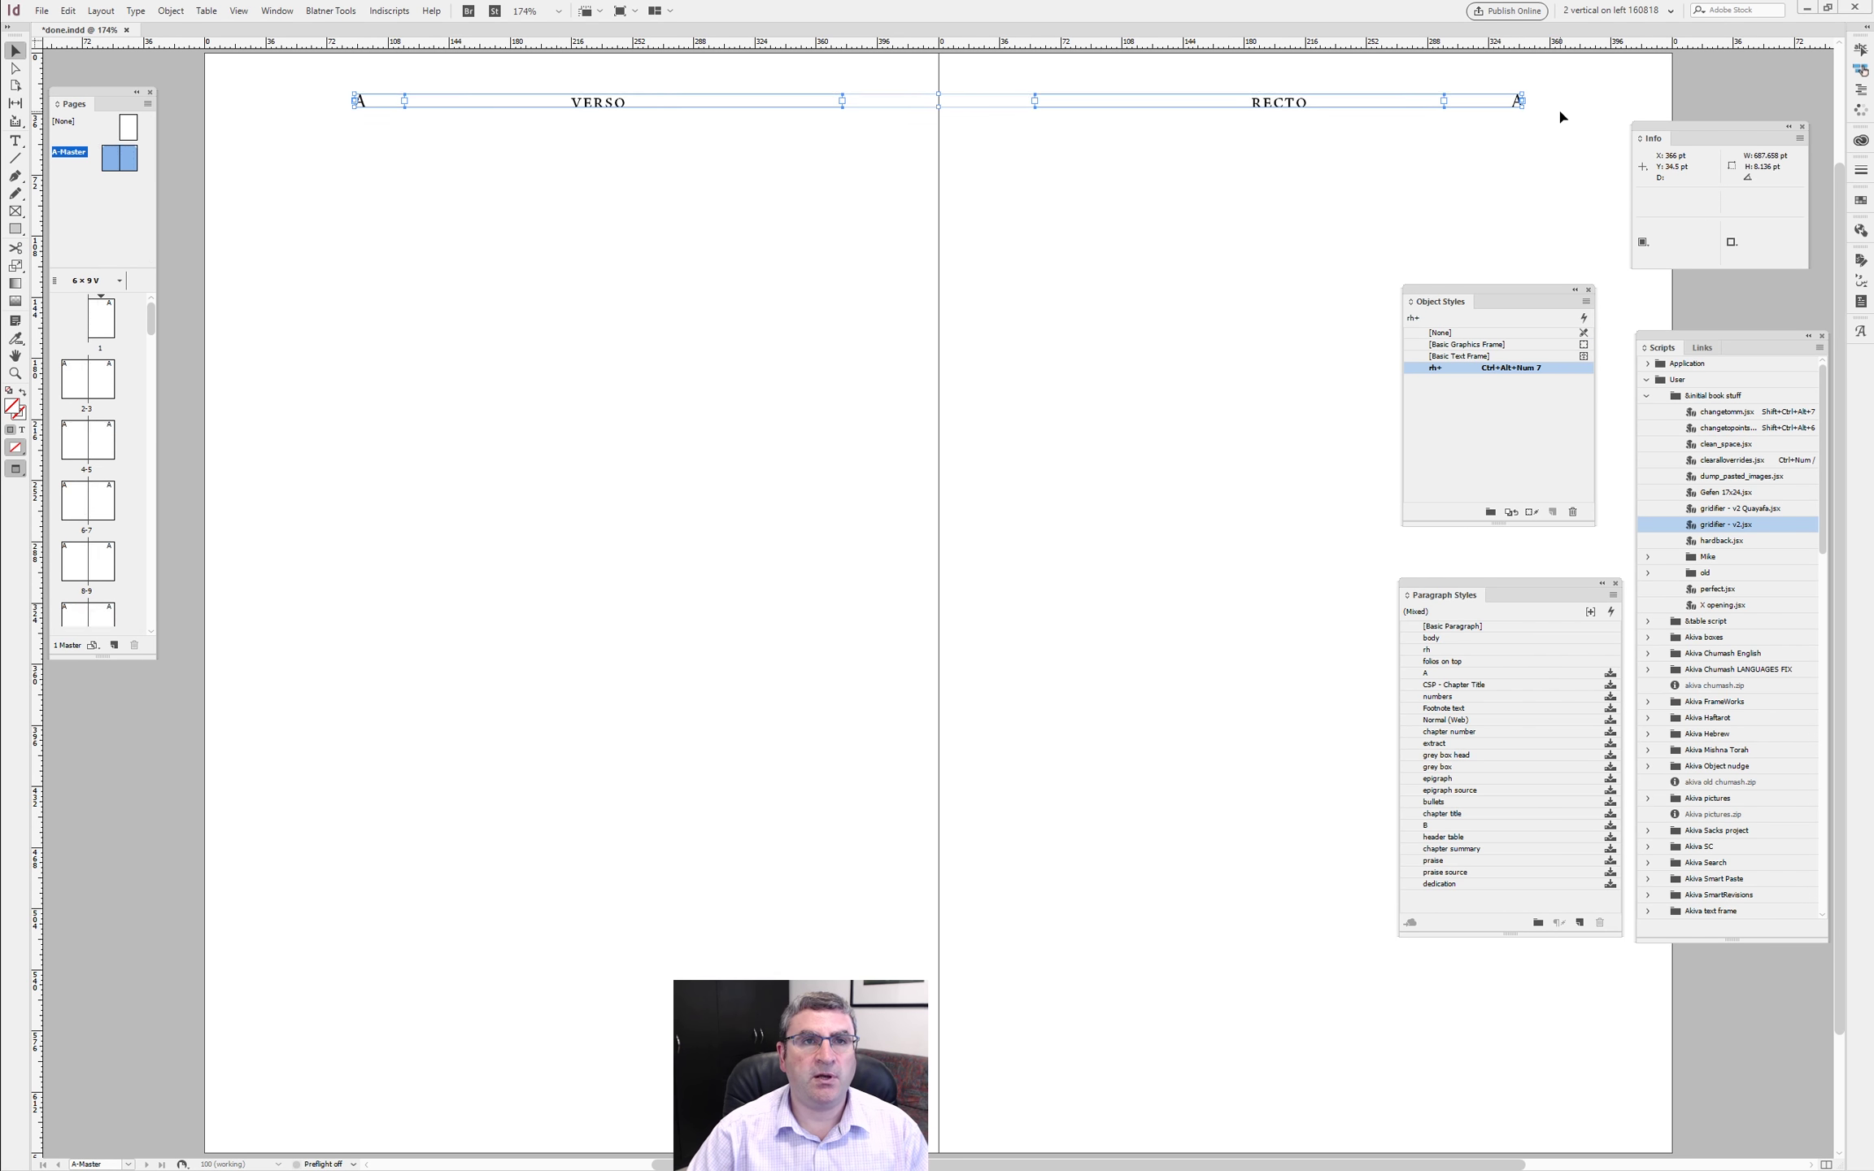
- Check the headers and page numbers across the document spreads from pages 4–5 through the chapter ONE opening
key("ctrl+Page_Up")
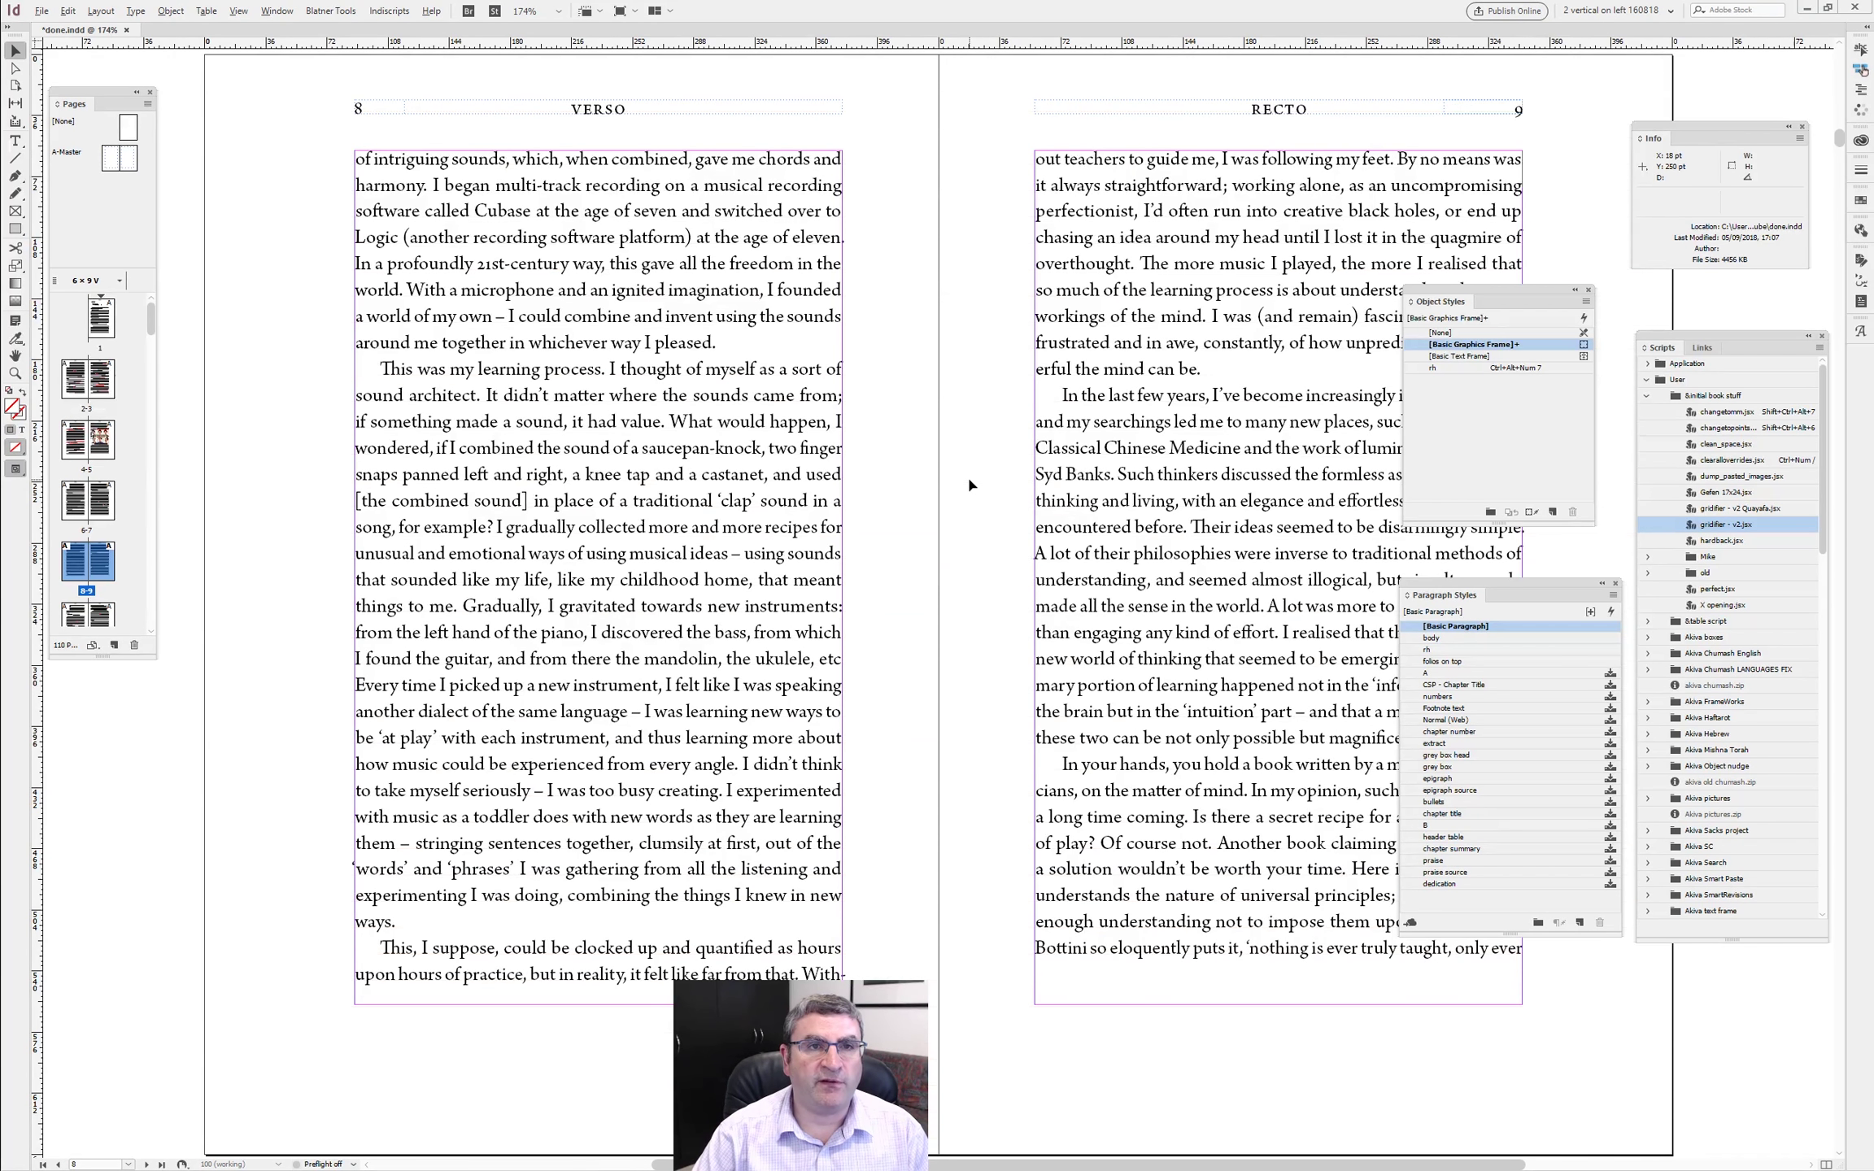
key("w")
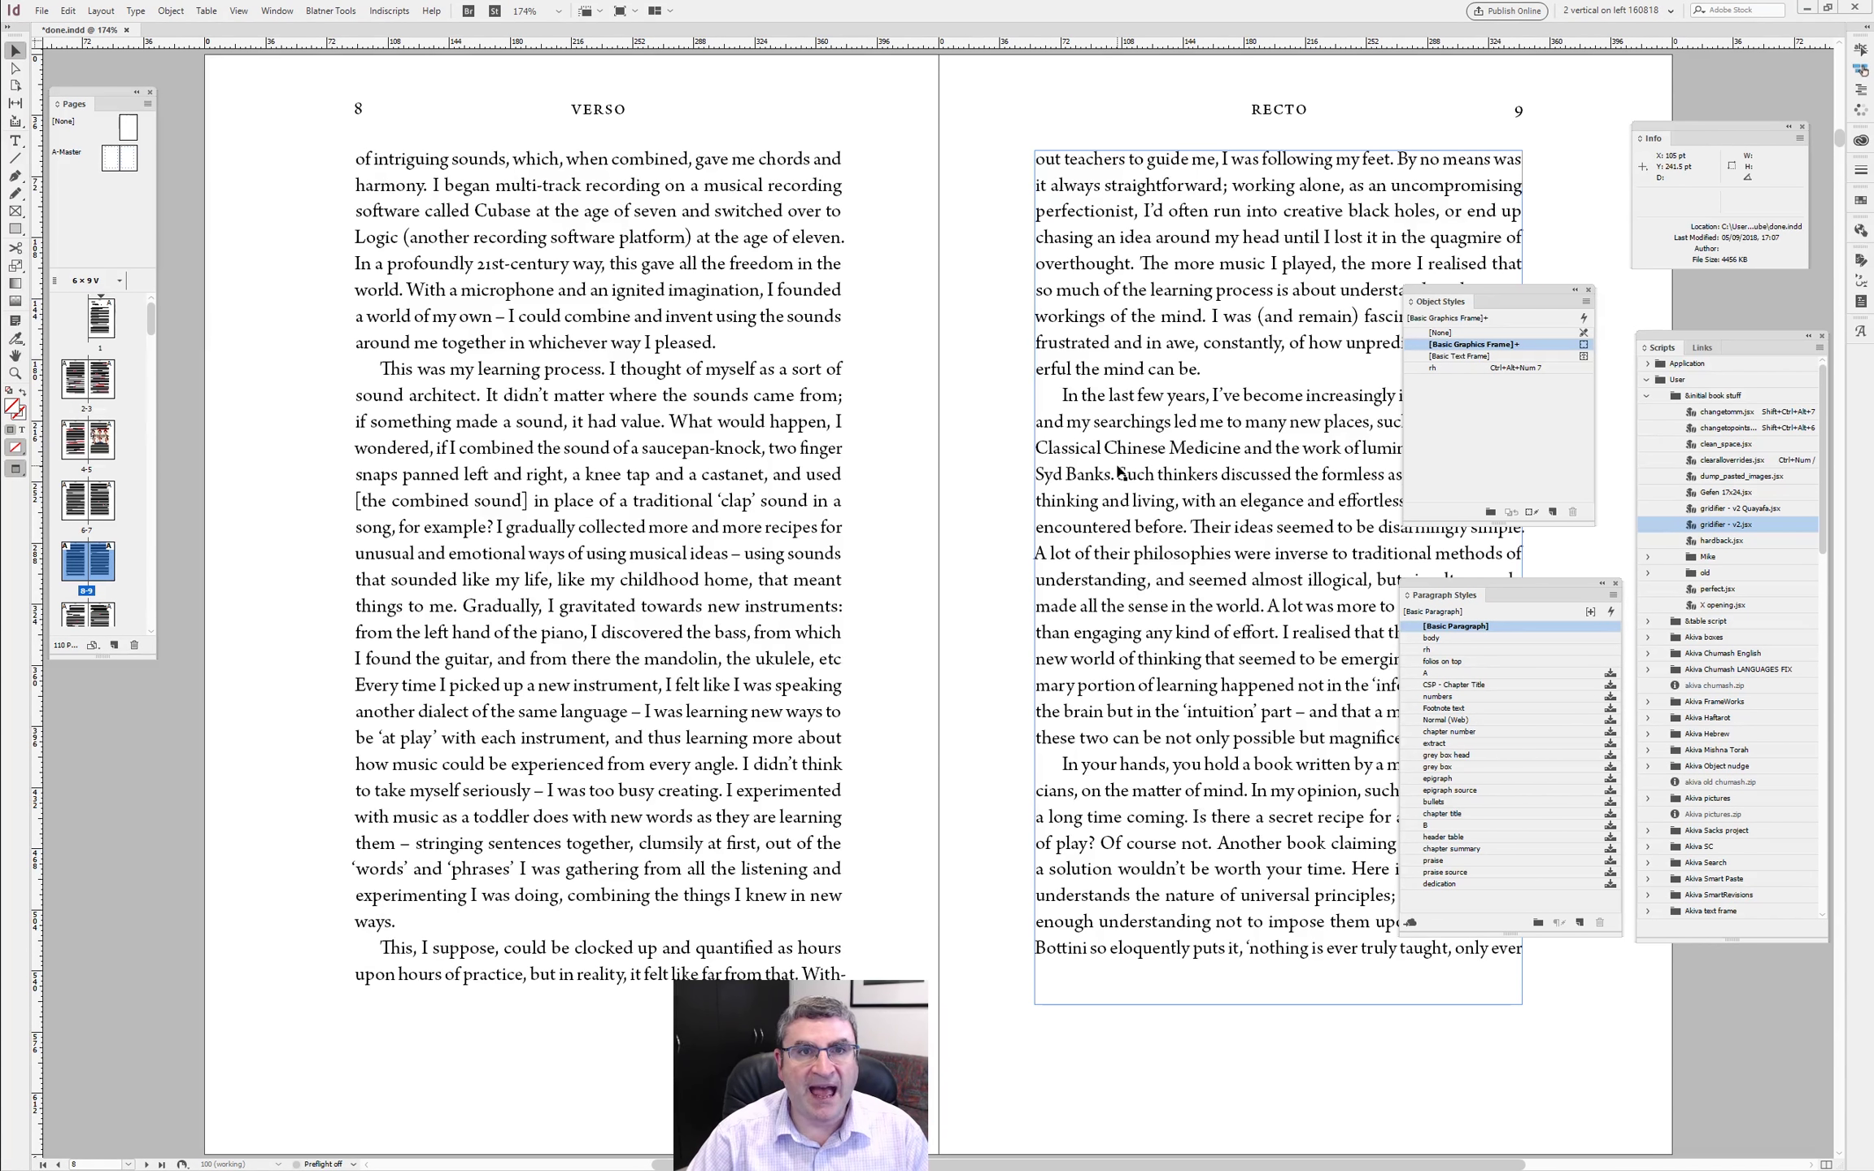
key("ctrl+j")
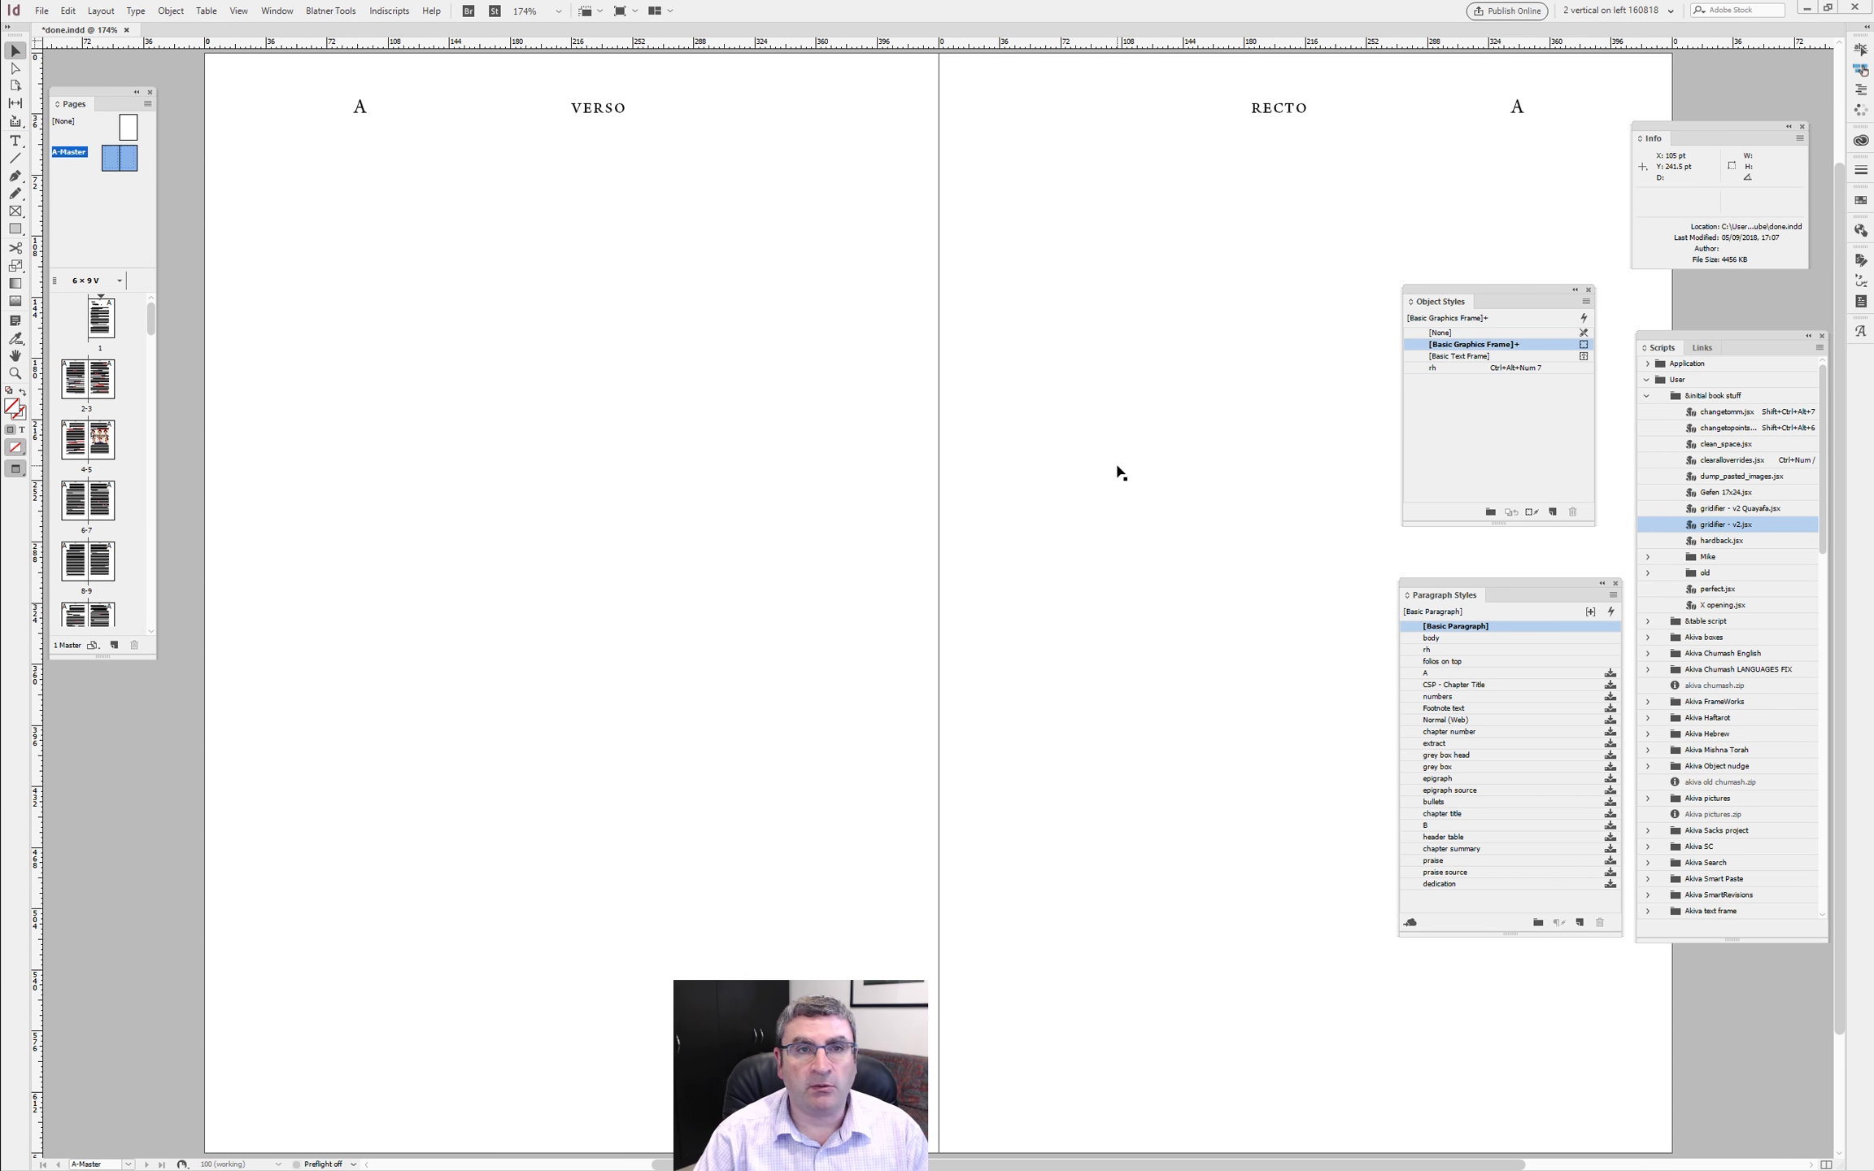
double_click(81, 440)
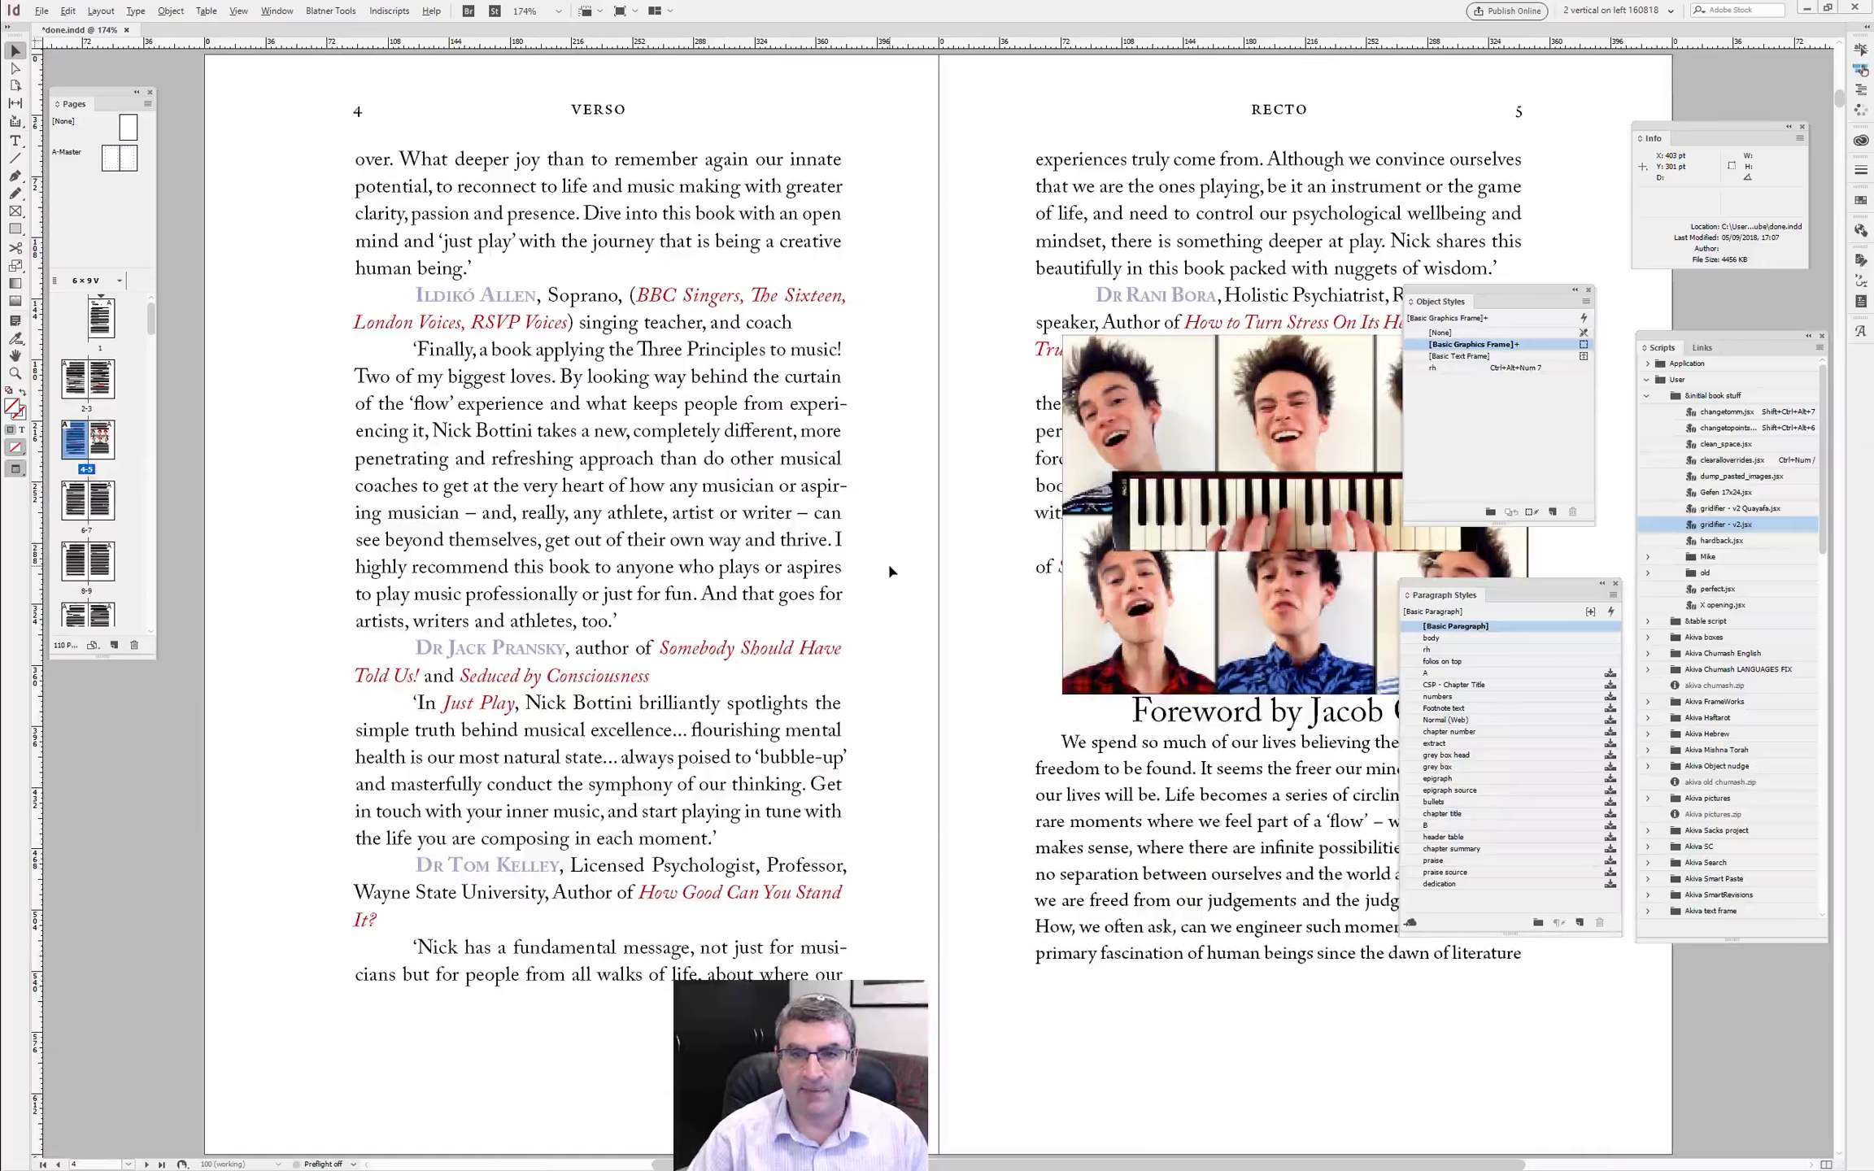
key("alt+Page_Down")
key("alt+Page_Down")
key("alt+Page_Down")
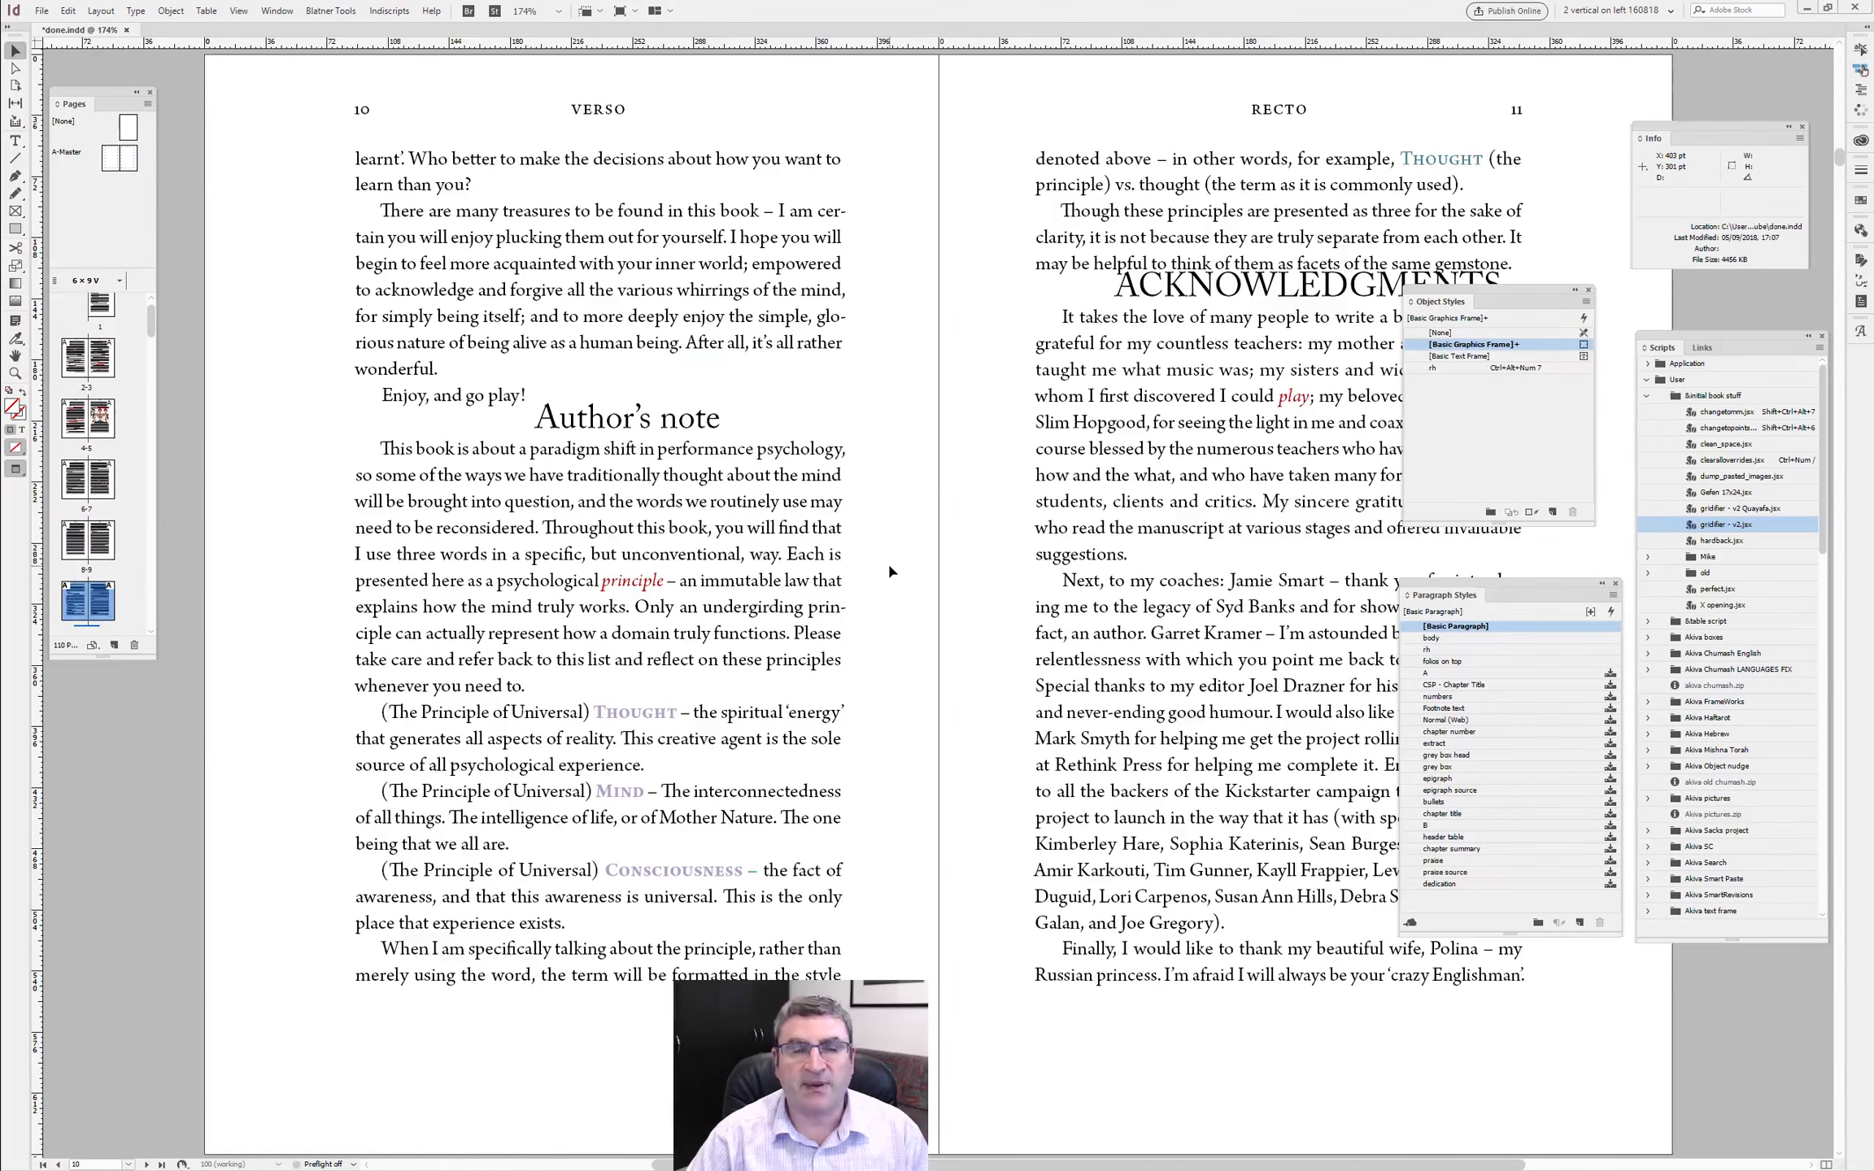
key("alt+Page_Down")
key("alt+Page_Down")
key("alt+Page_Up")
key("w")
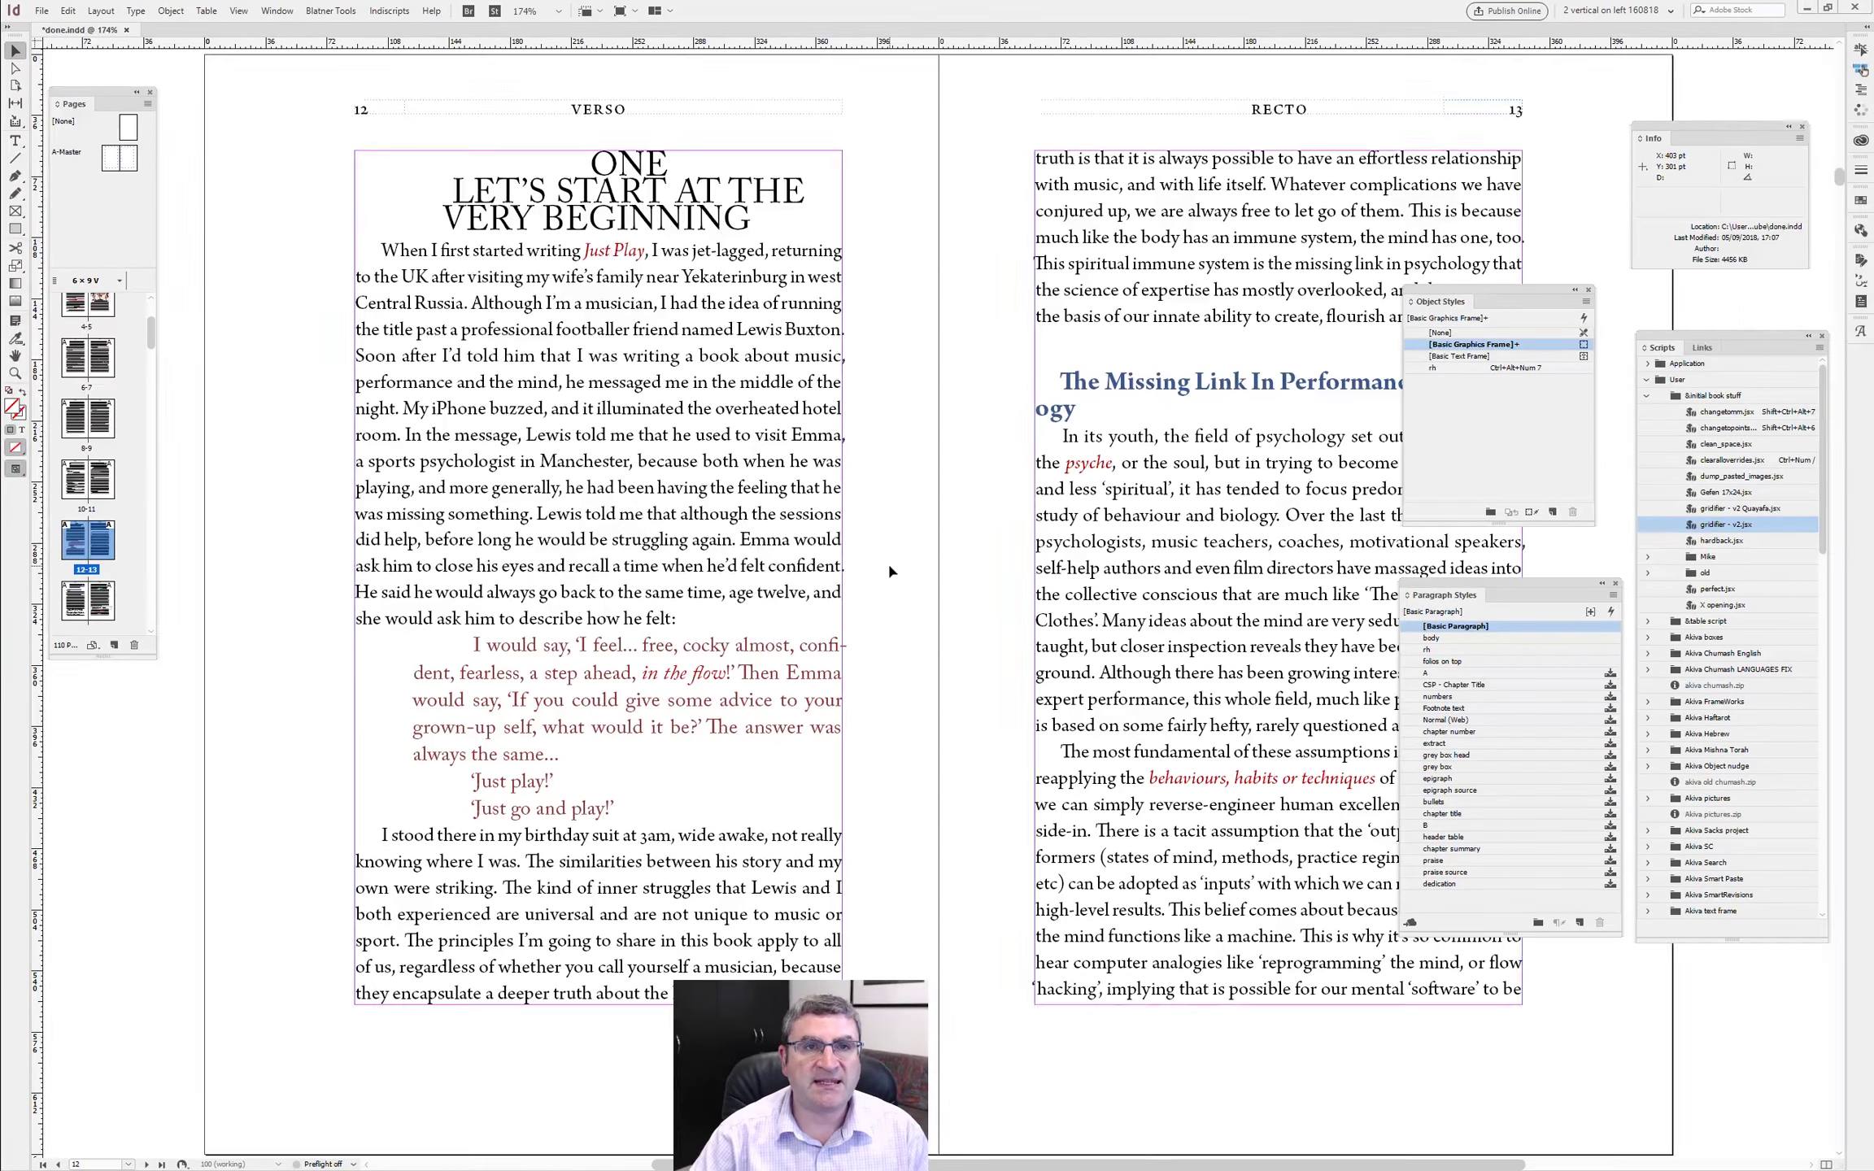
- Change the chapter title on page 12 to title case and turn off its hyphenation
double_click(633, 202)
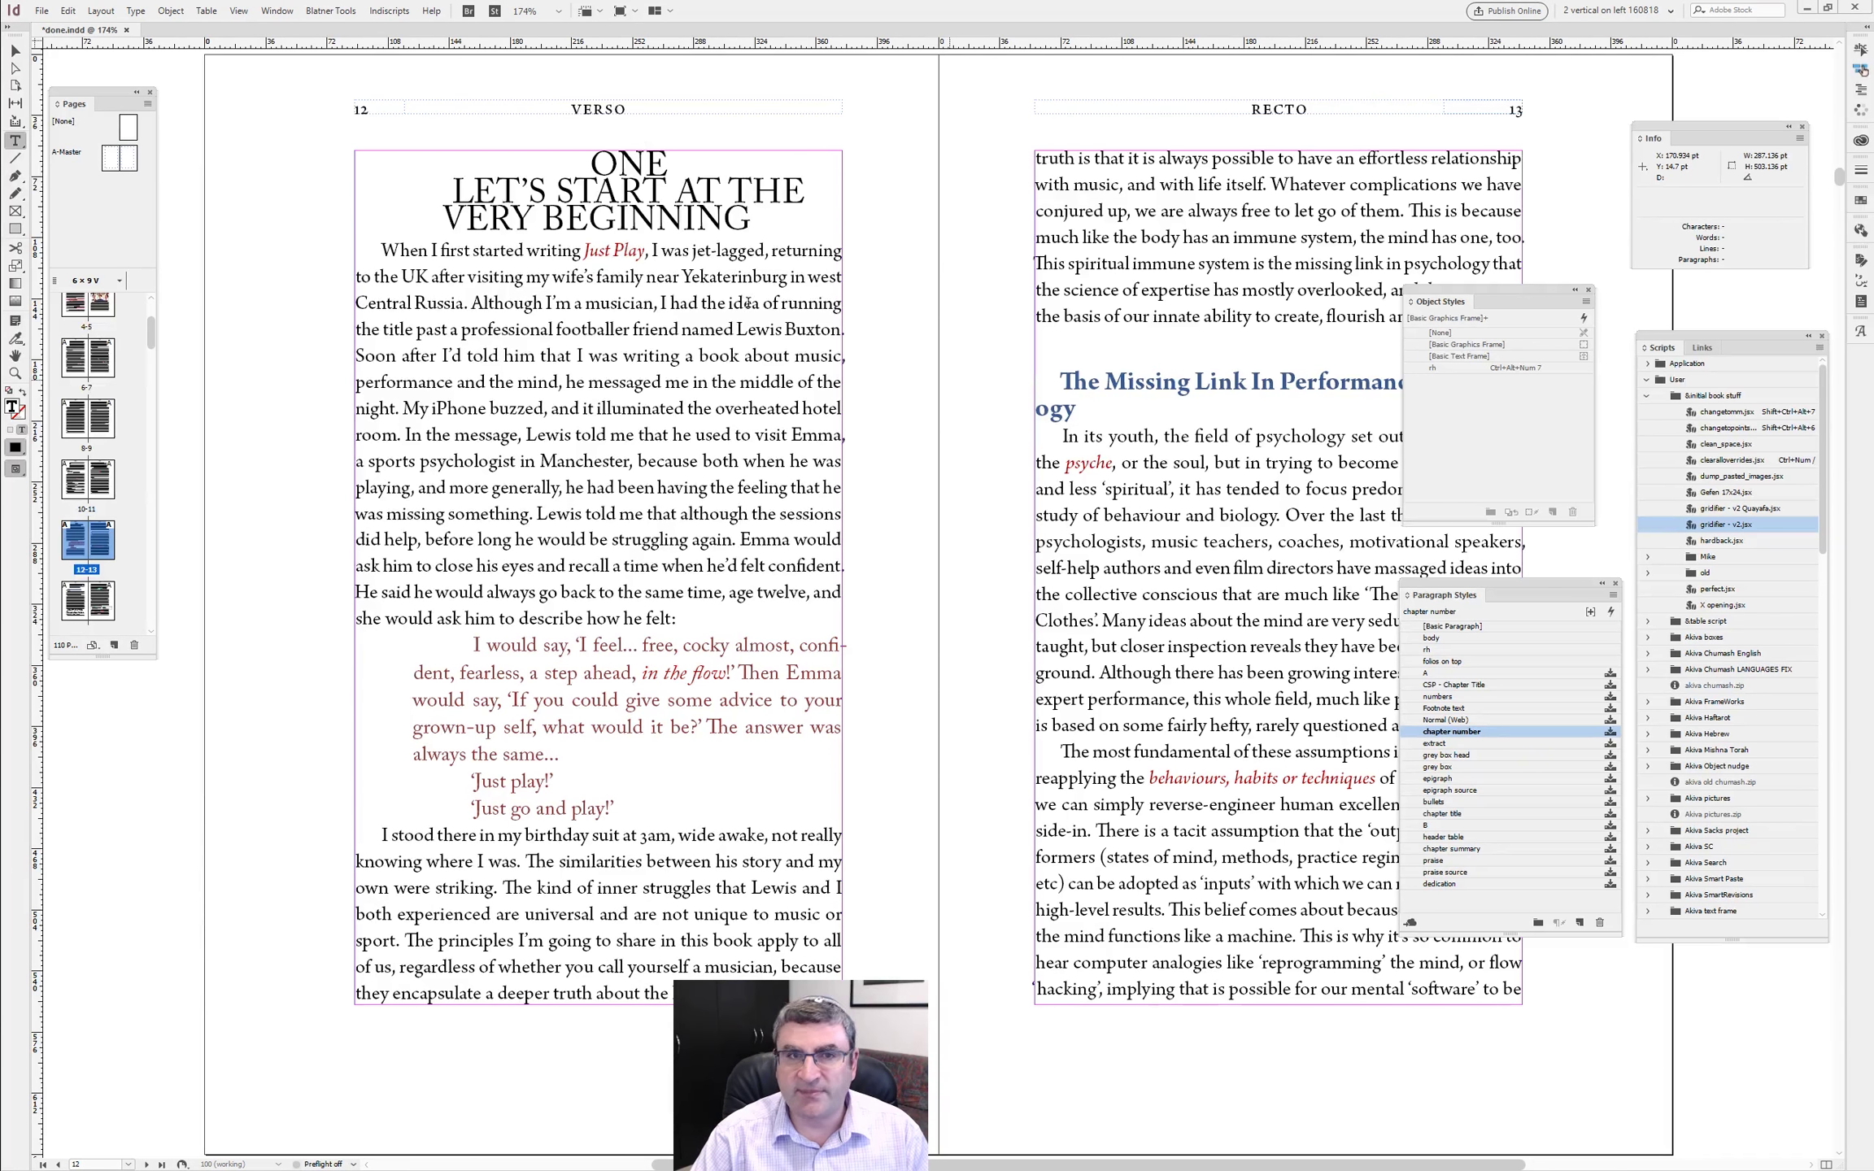
left_click(660, 216)
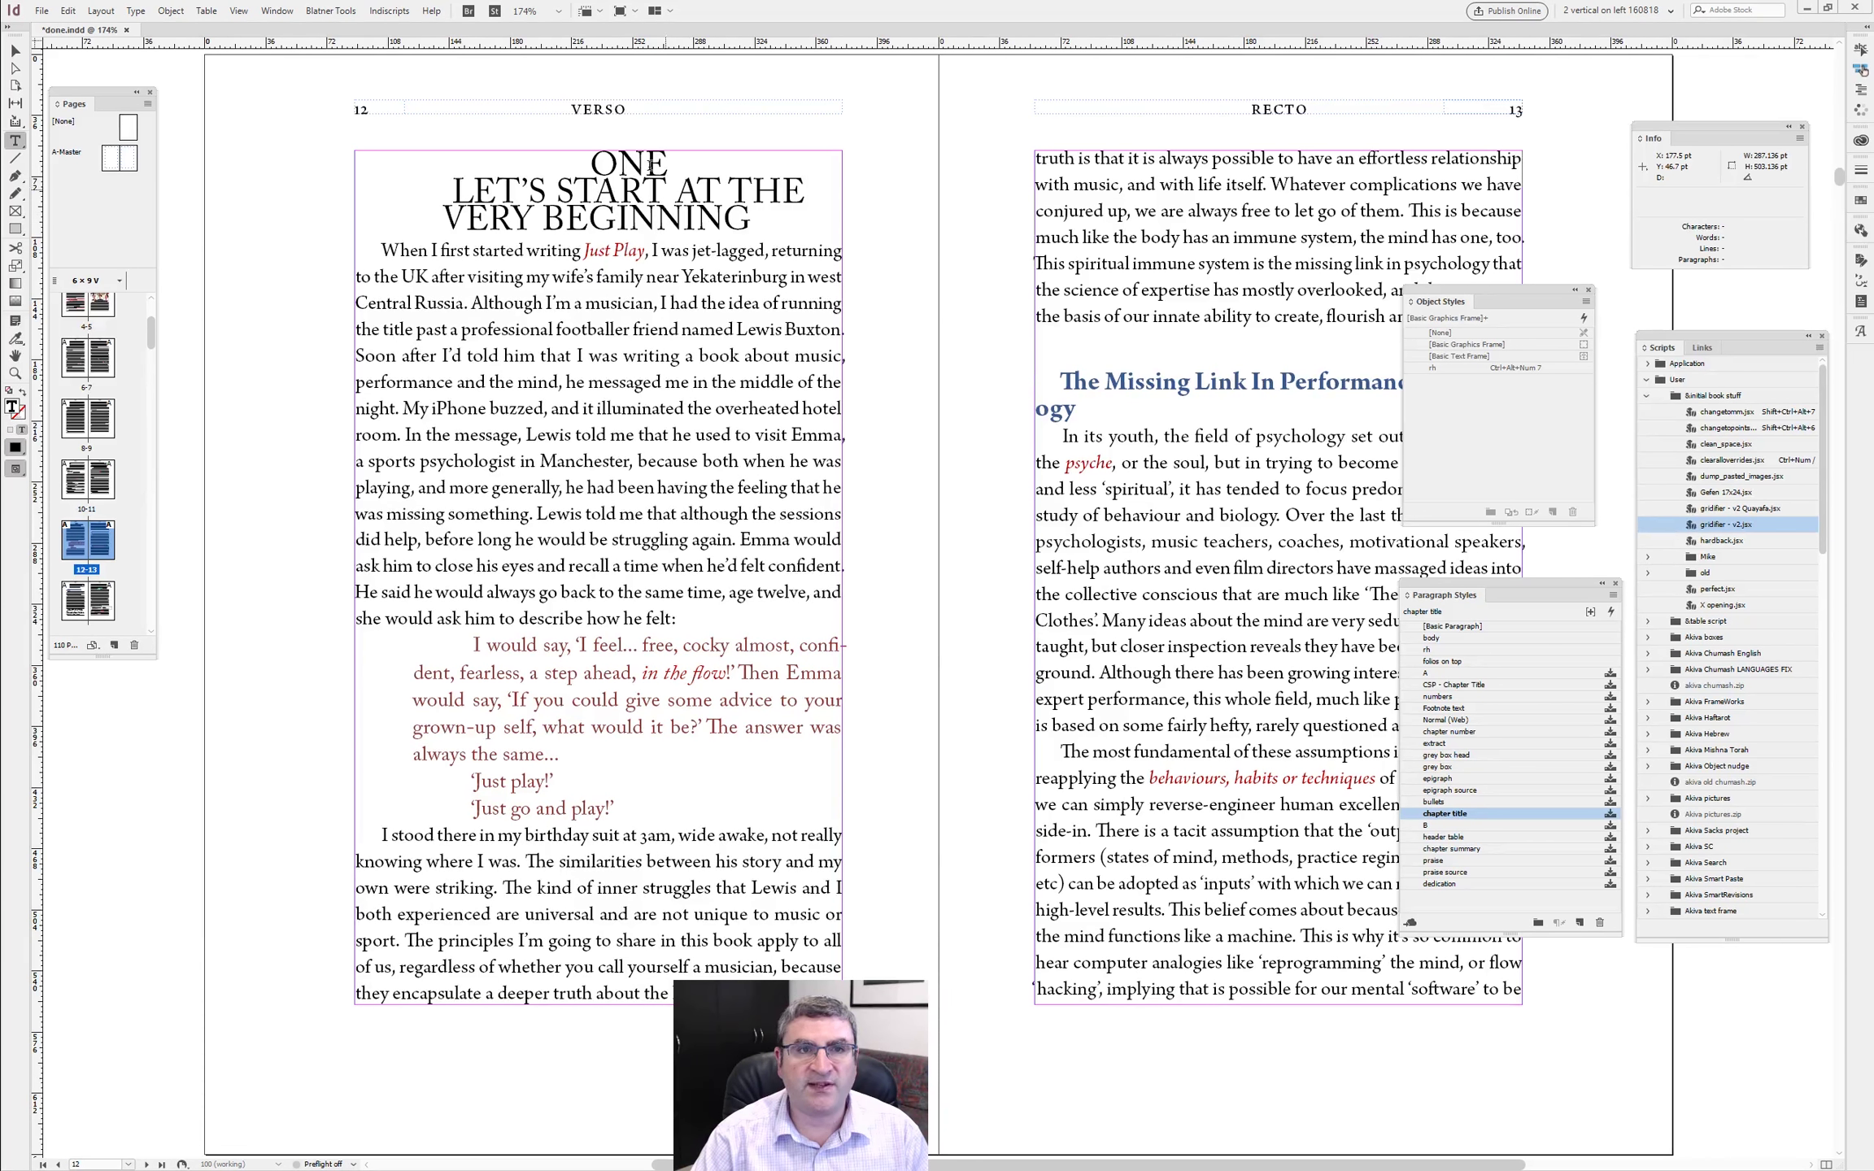
left_click_drag(752, 224, 407, 180)
key("ctrl+alt+shift+t")
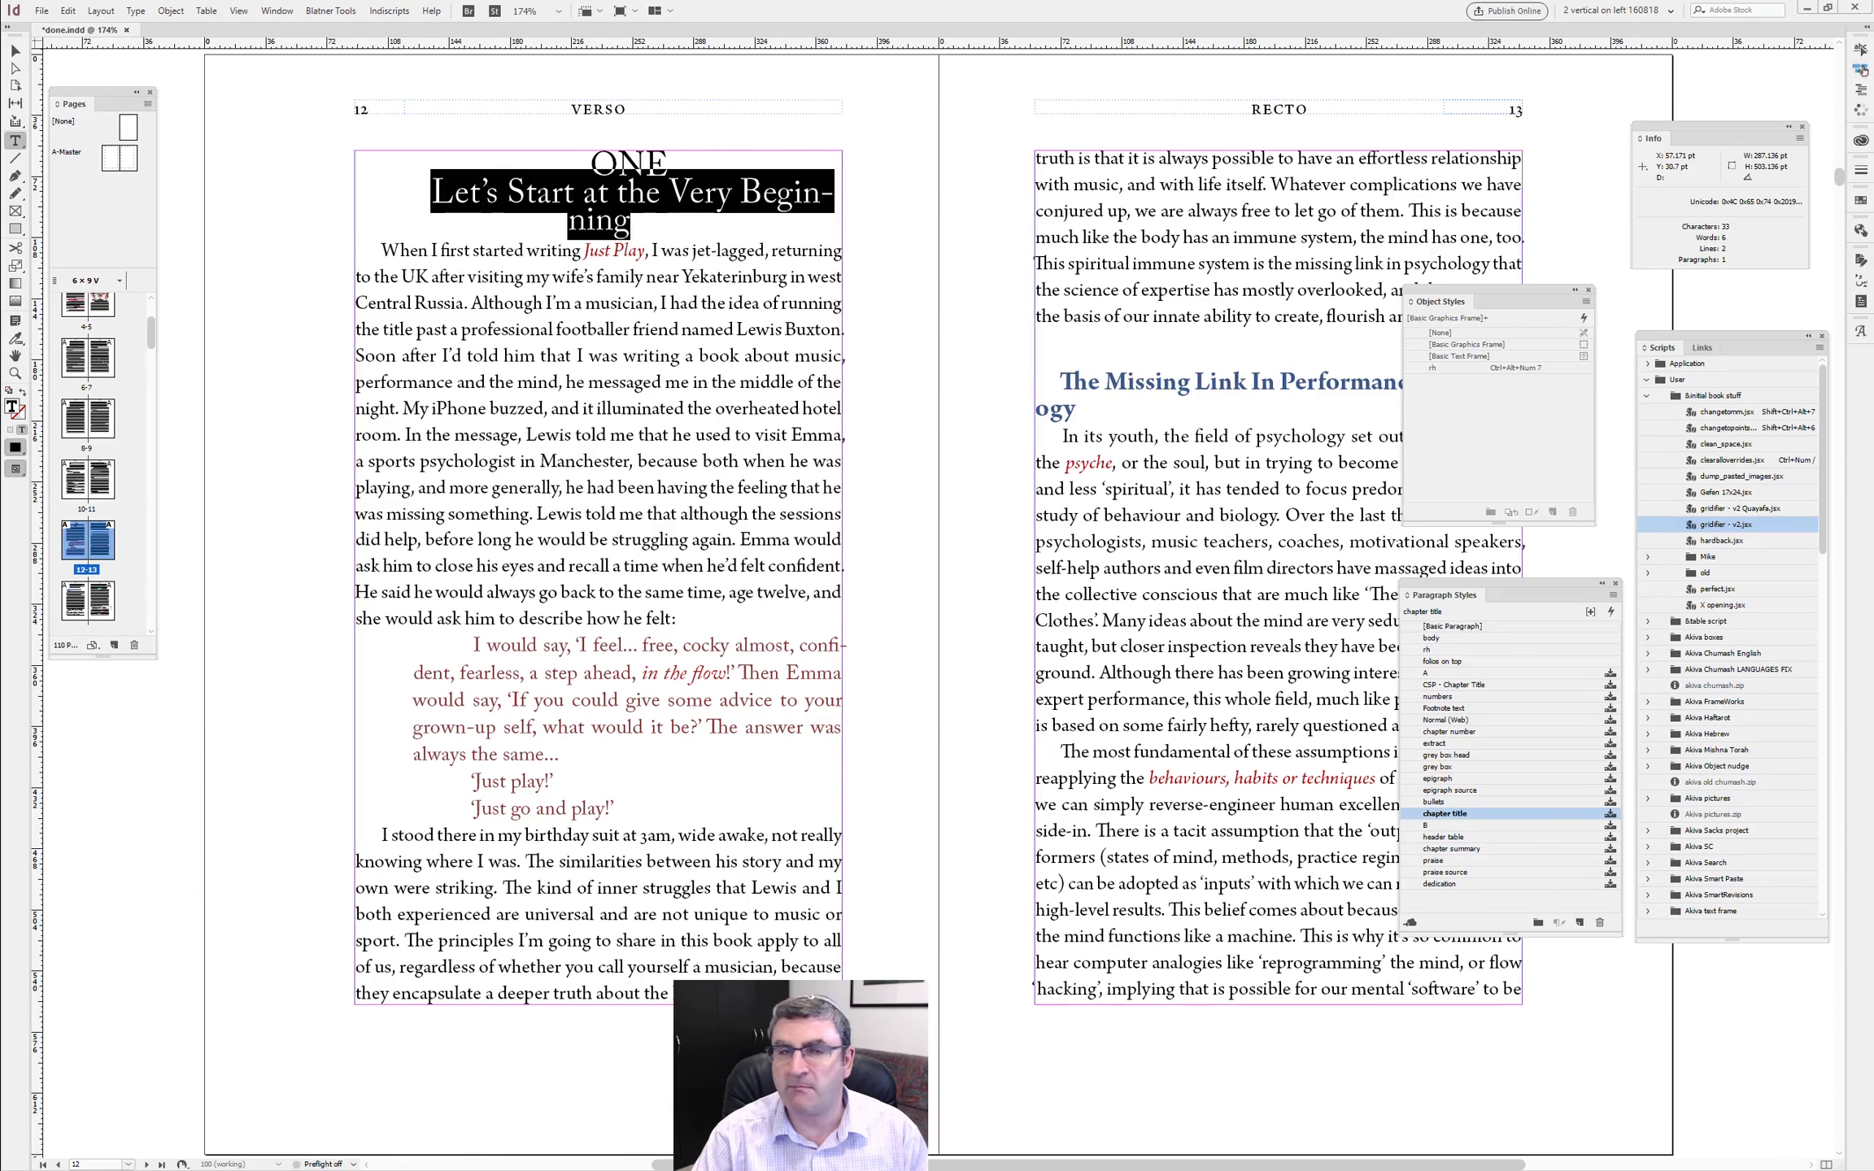
key("ctrl+alt+shift+h")
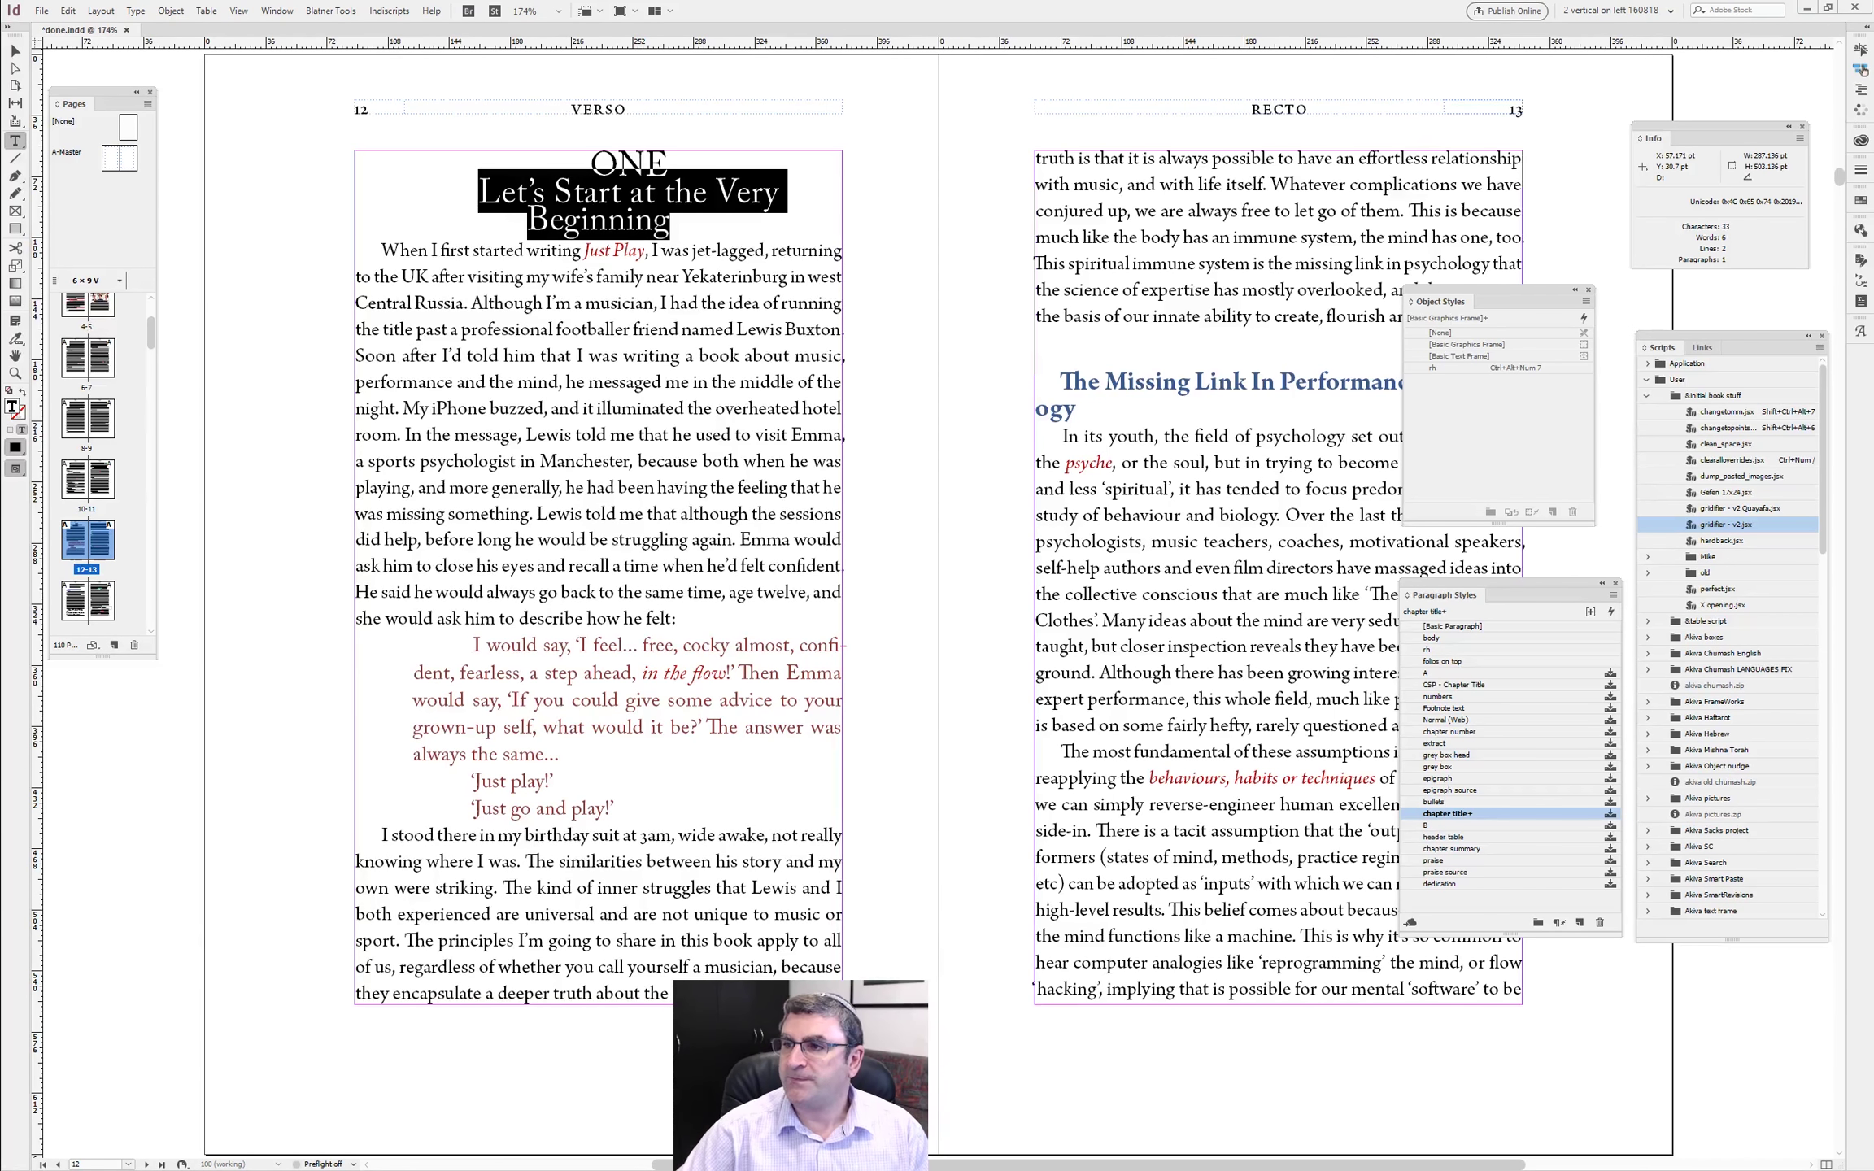
- Fit the chapter title on one line and remove the indents from the title and the ONE heading so both are centered
double_click(1718, 588)
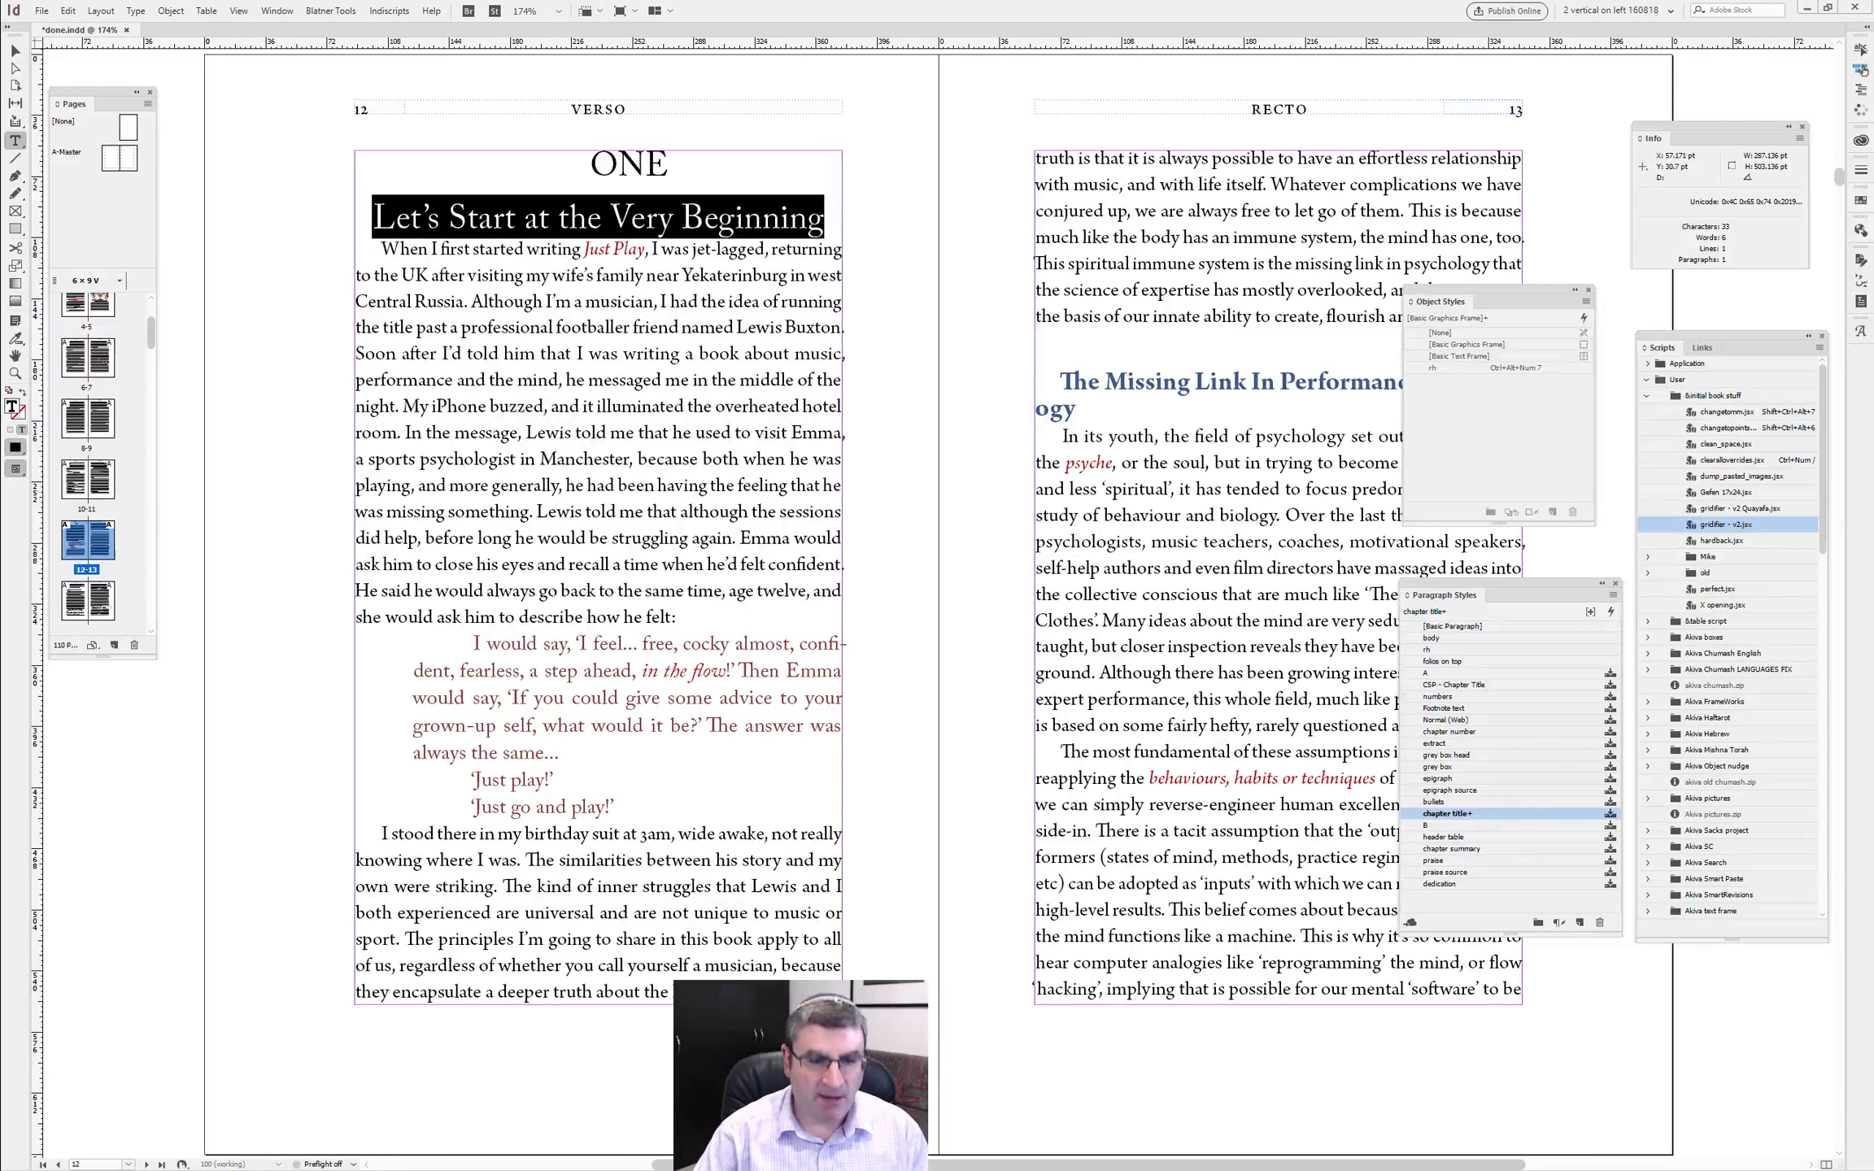
left_click(490, 315)
left_click(618, 163)
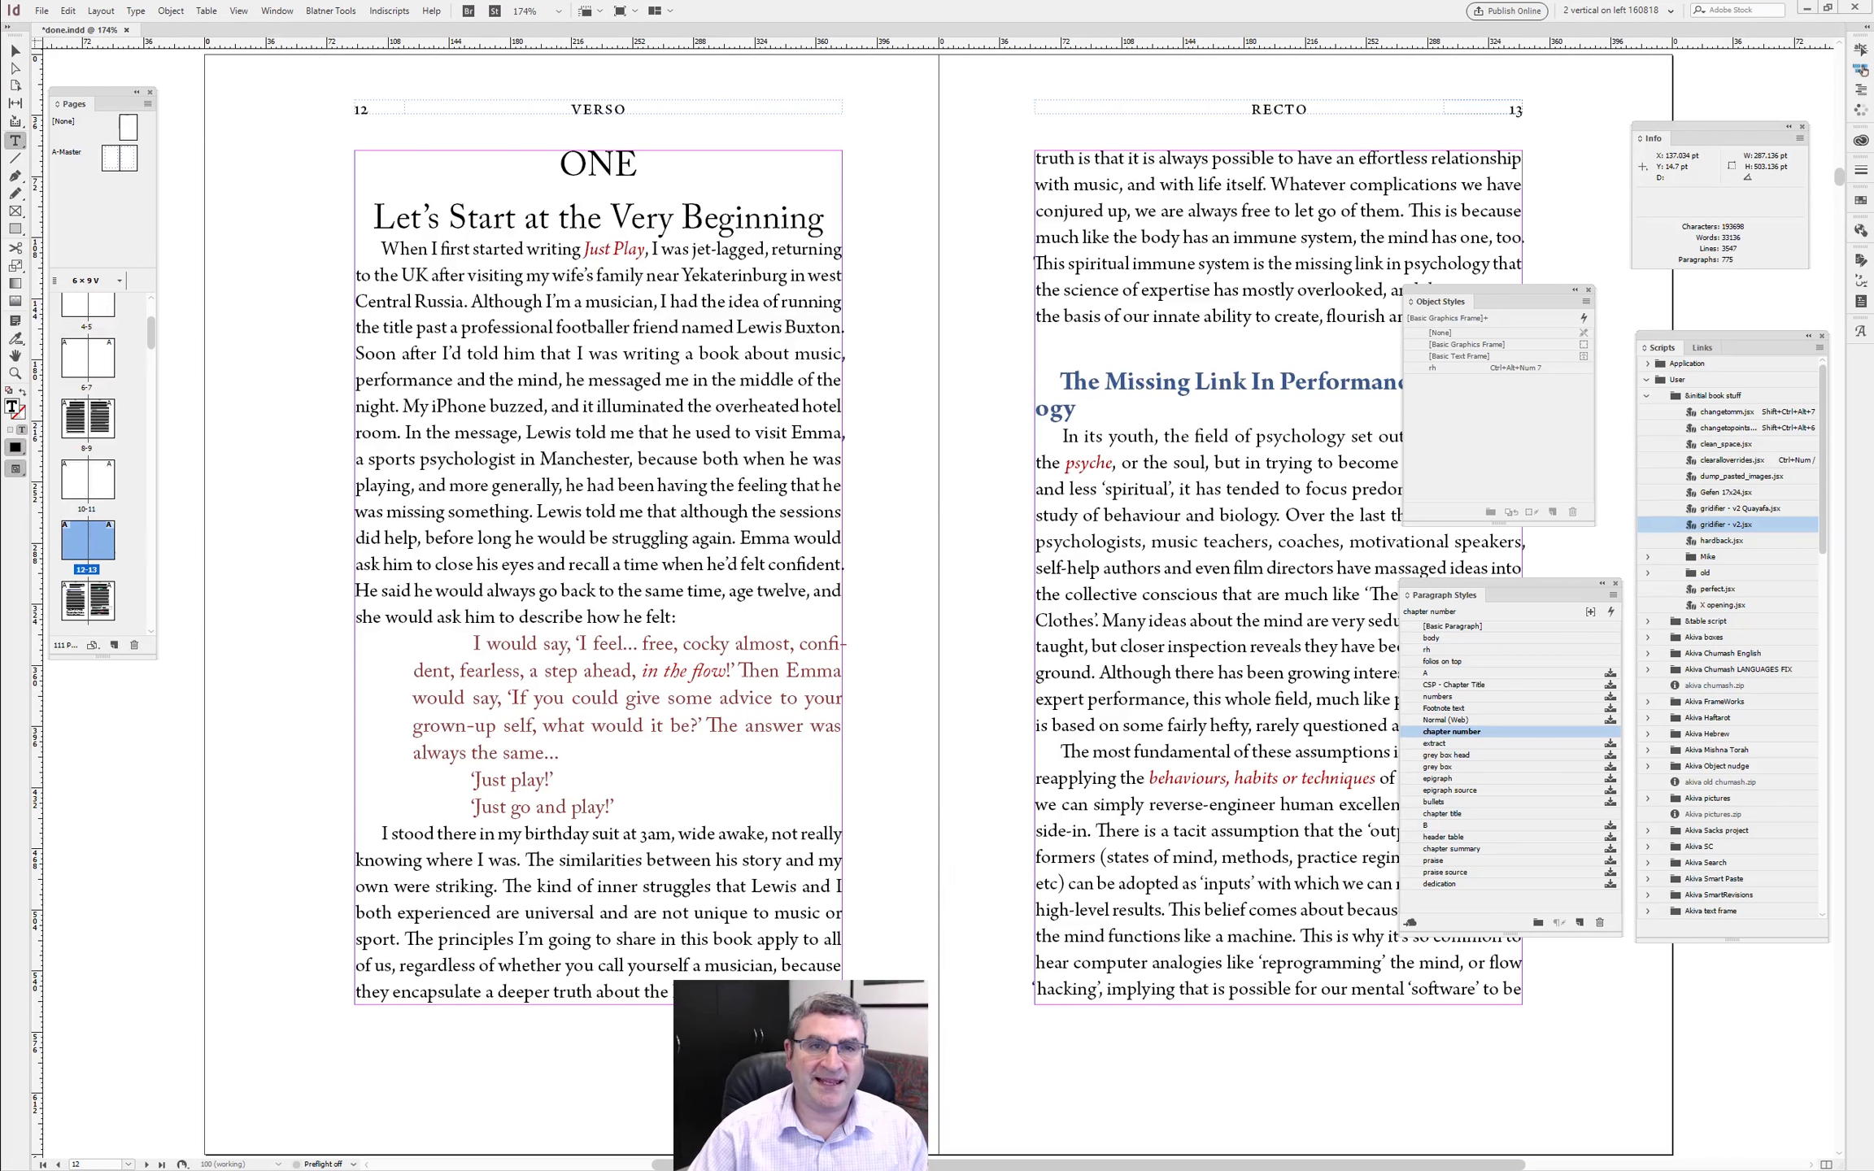
- Set the chapter number paragraph style of the ONE heading to start its paragraph on the next odd page
left_click(559, 327)
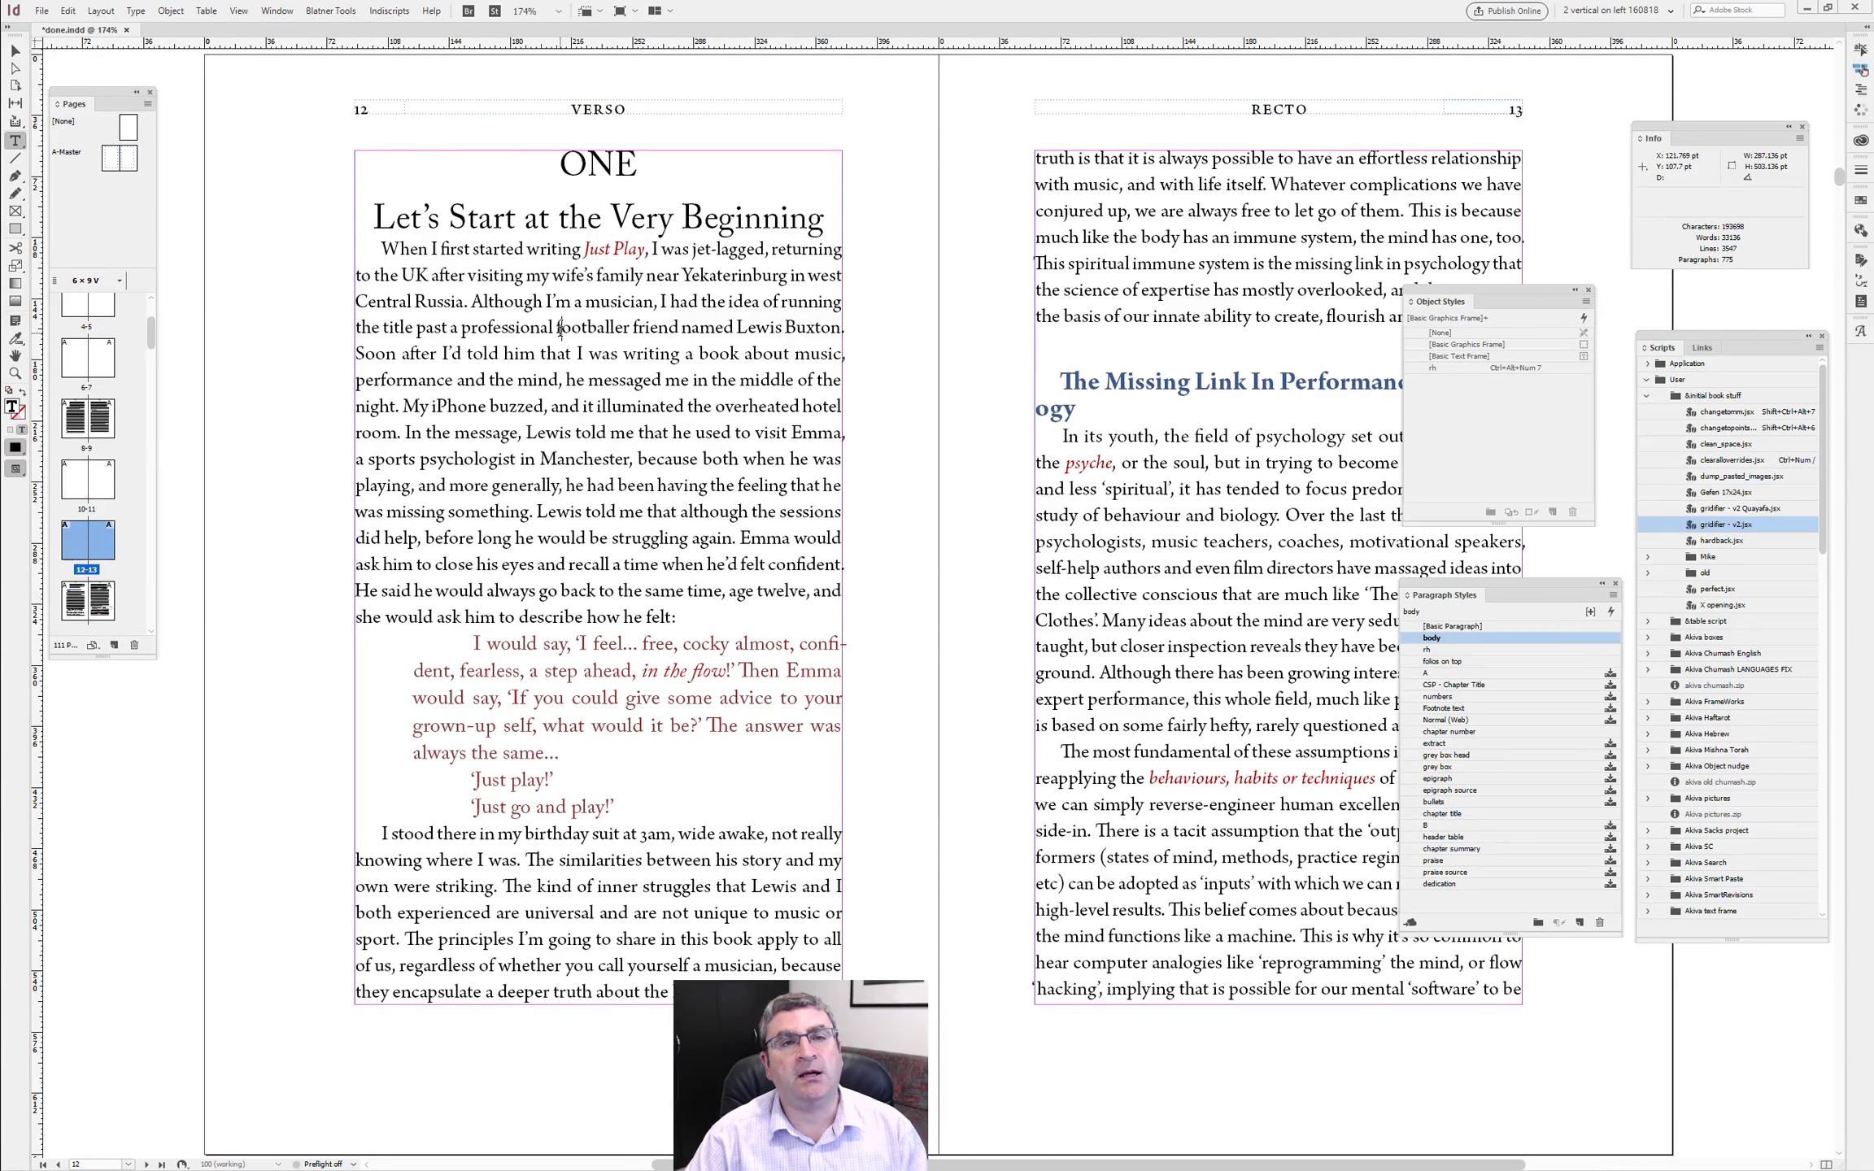
left_click(549, 221)
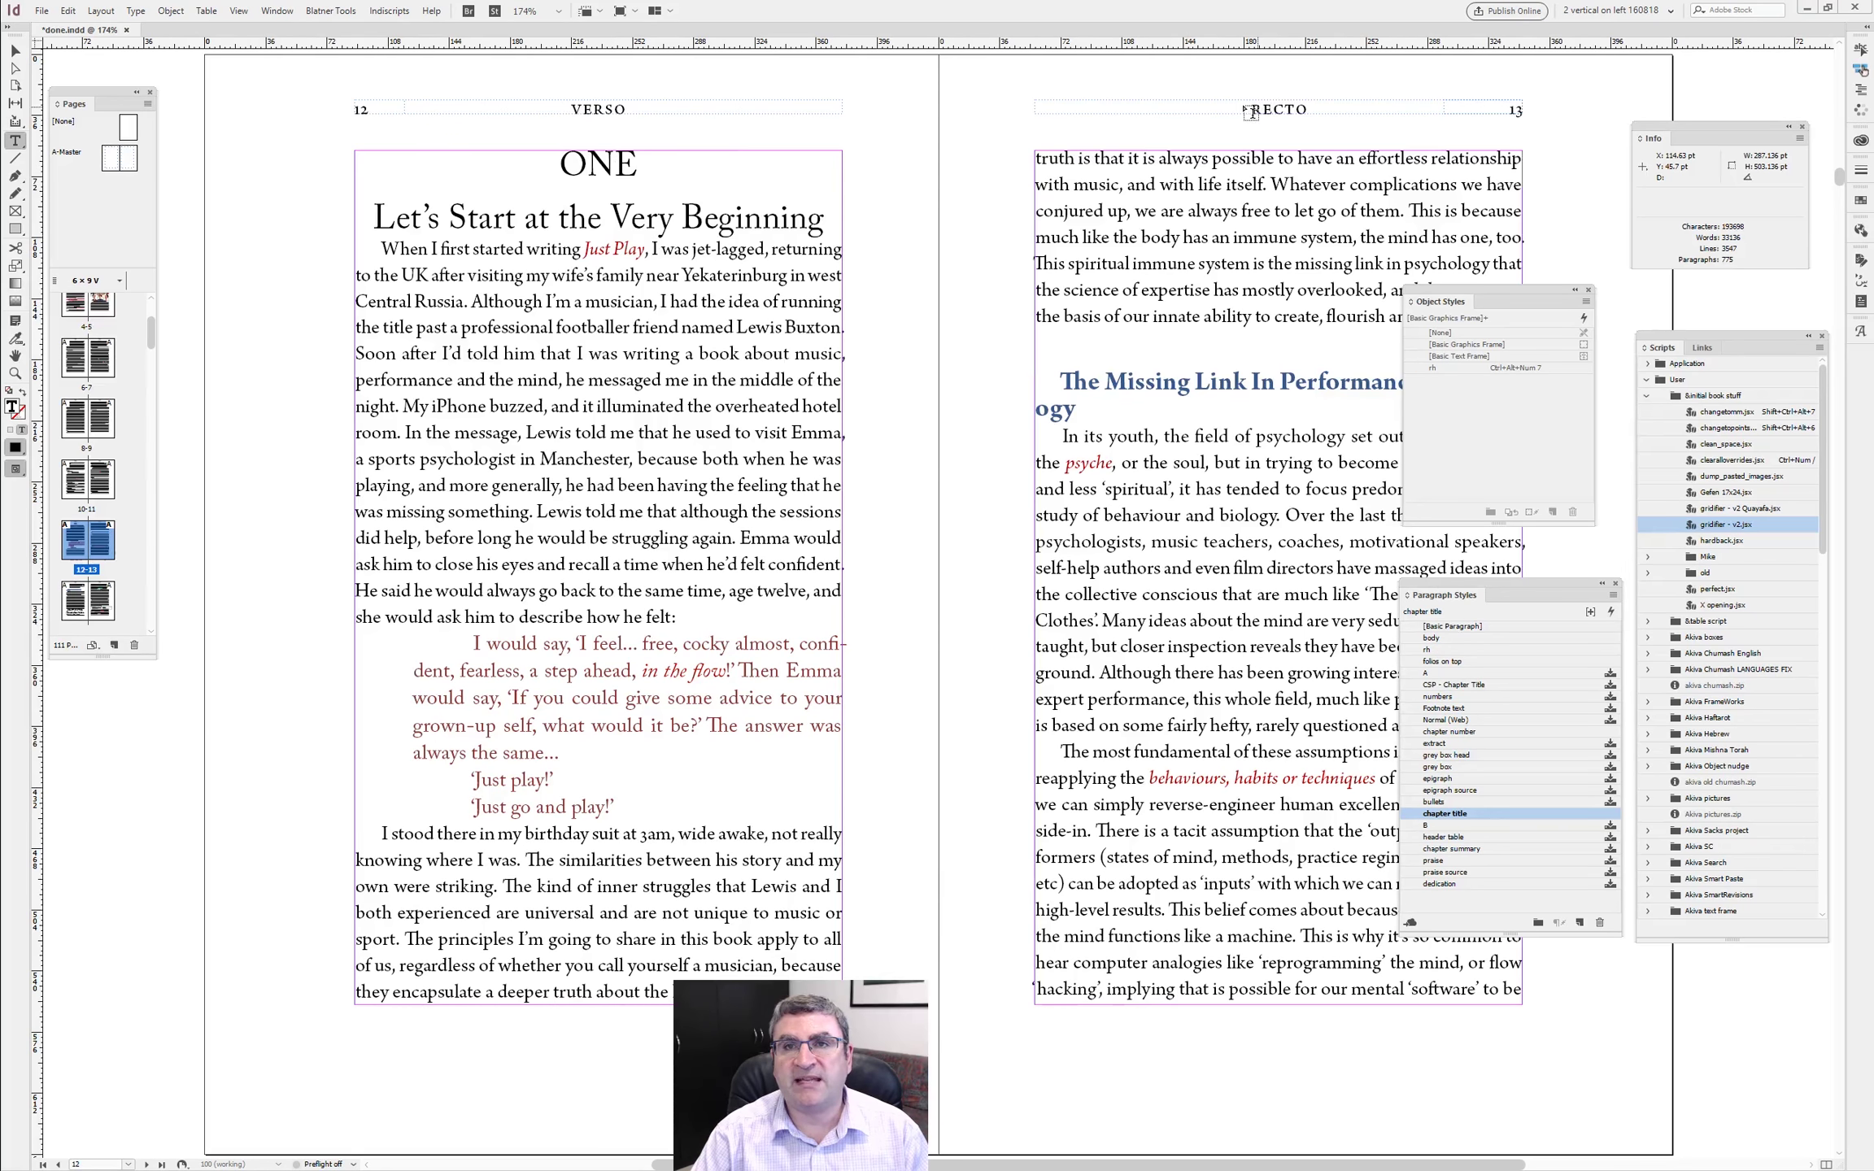
left_click_drag(641, 165, 558, 165)
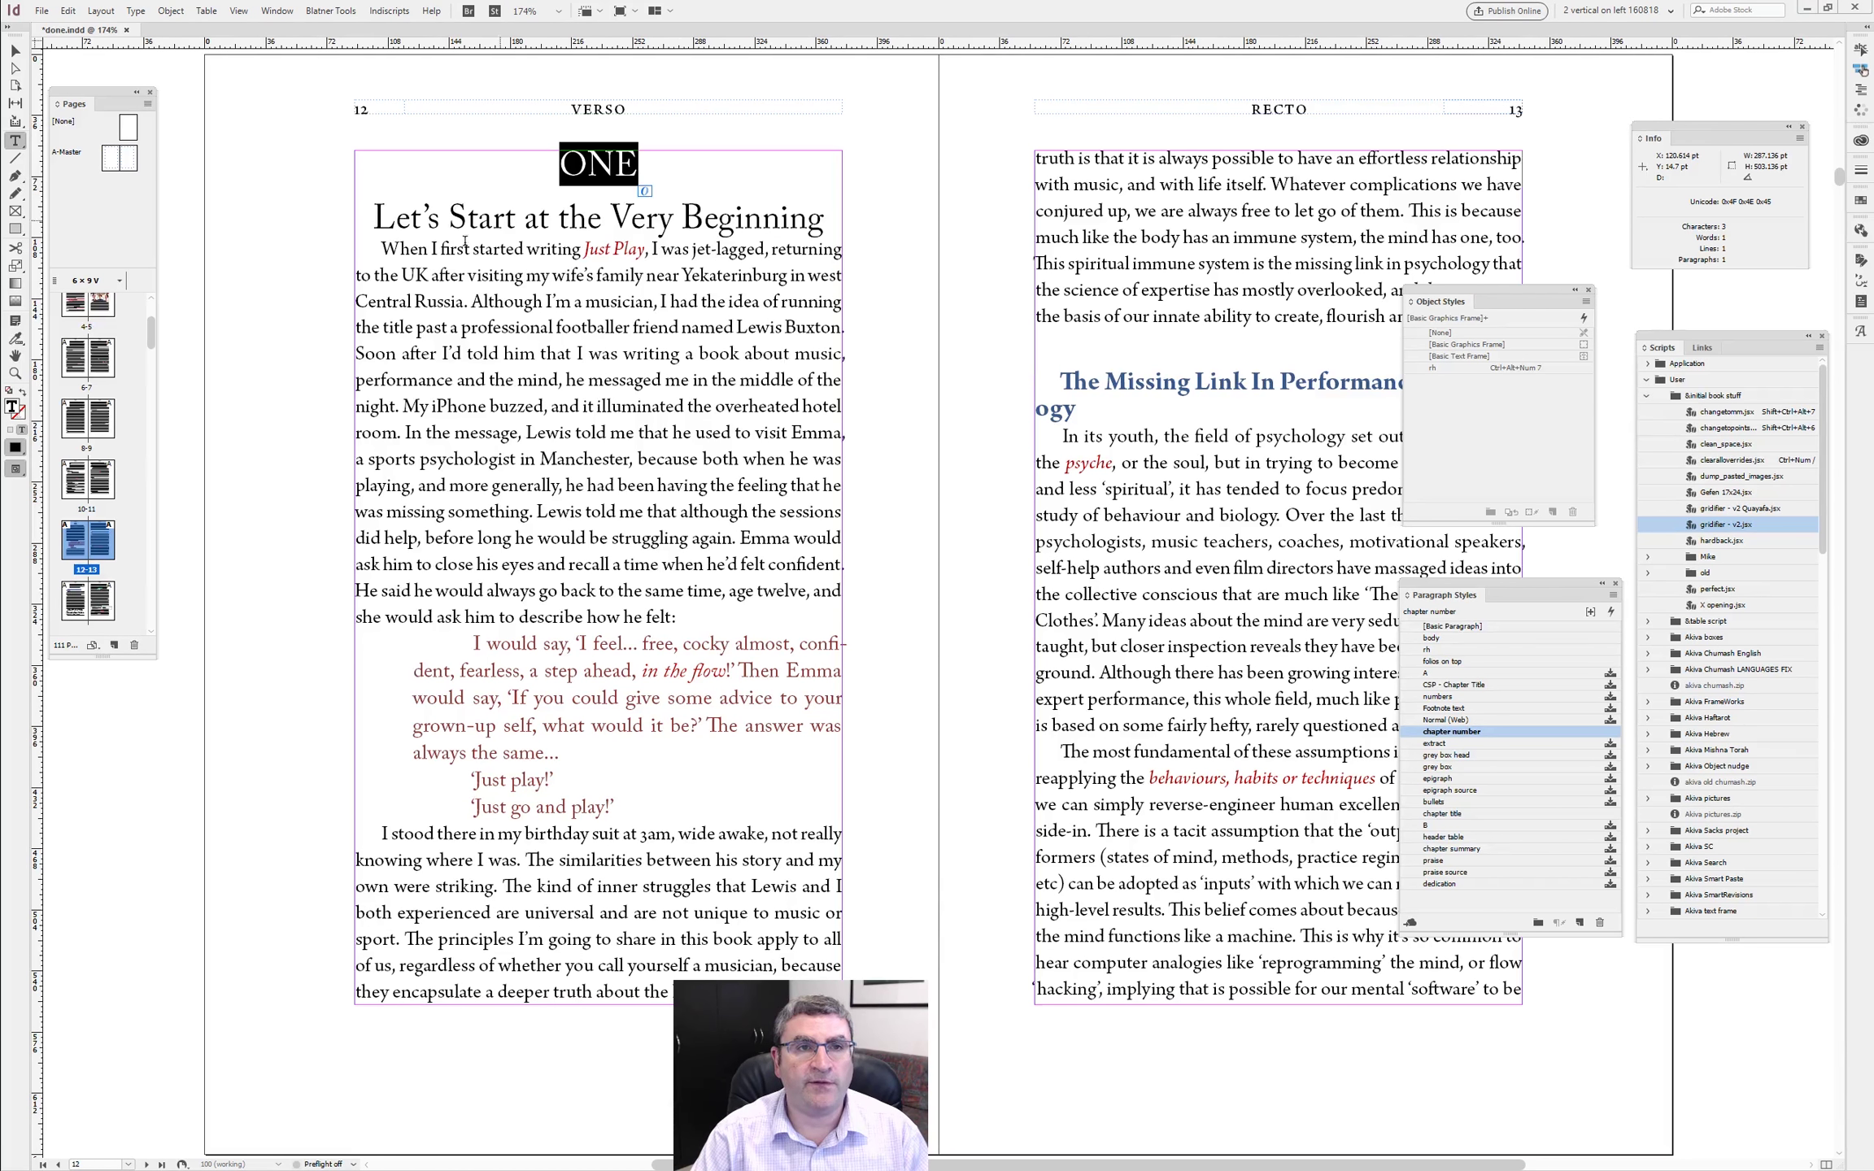
left_click_drag(375, 221, 825, 219)
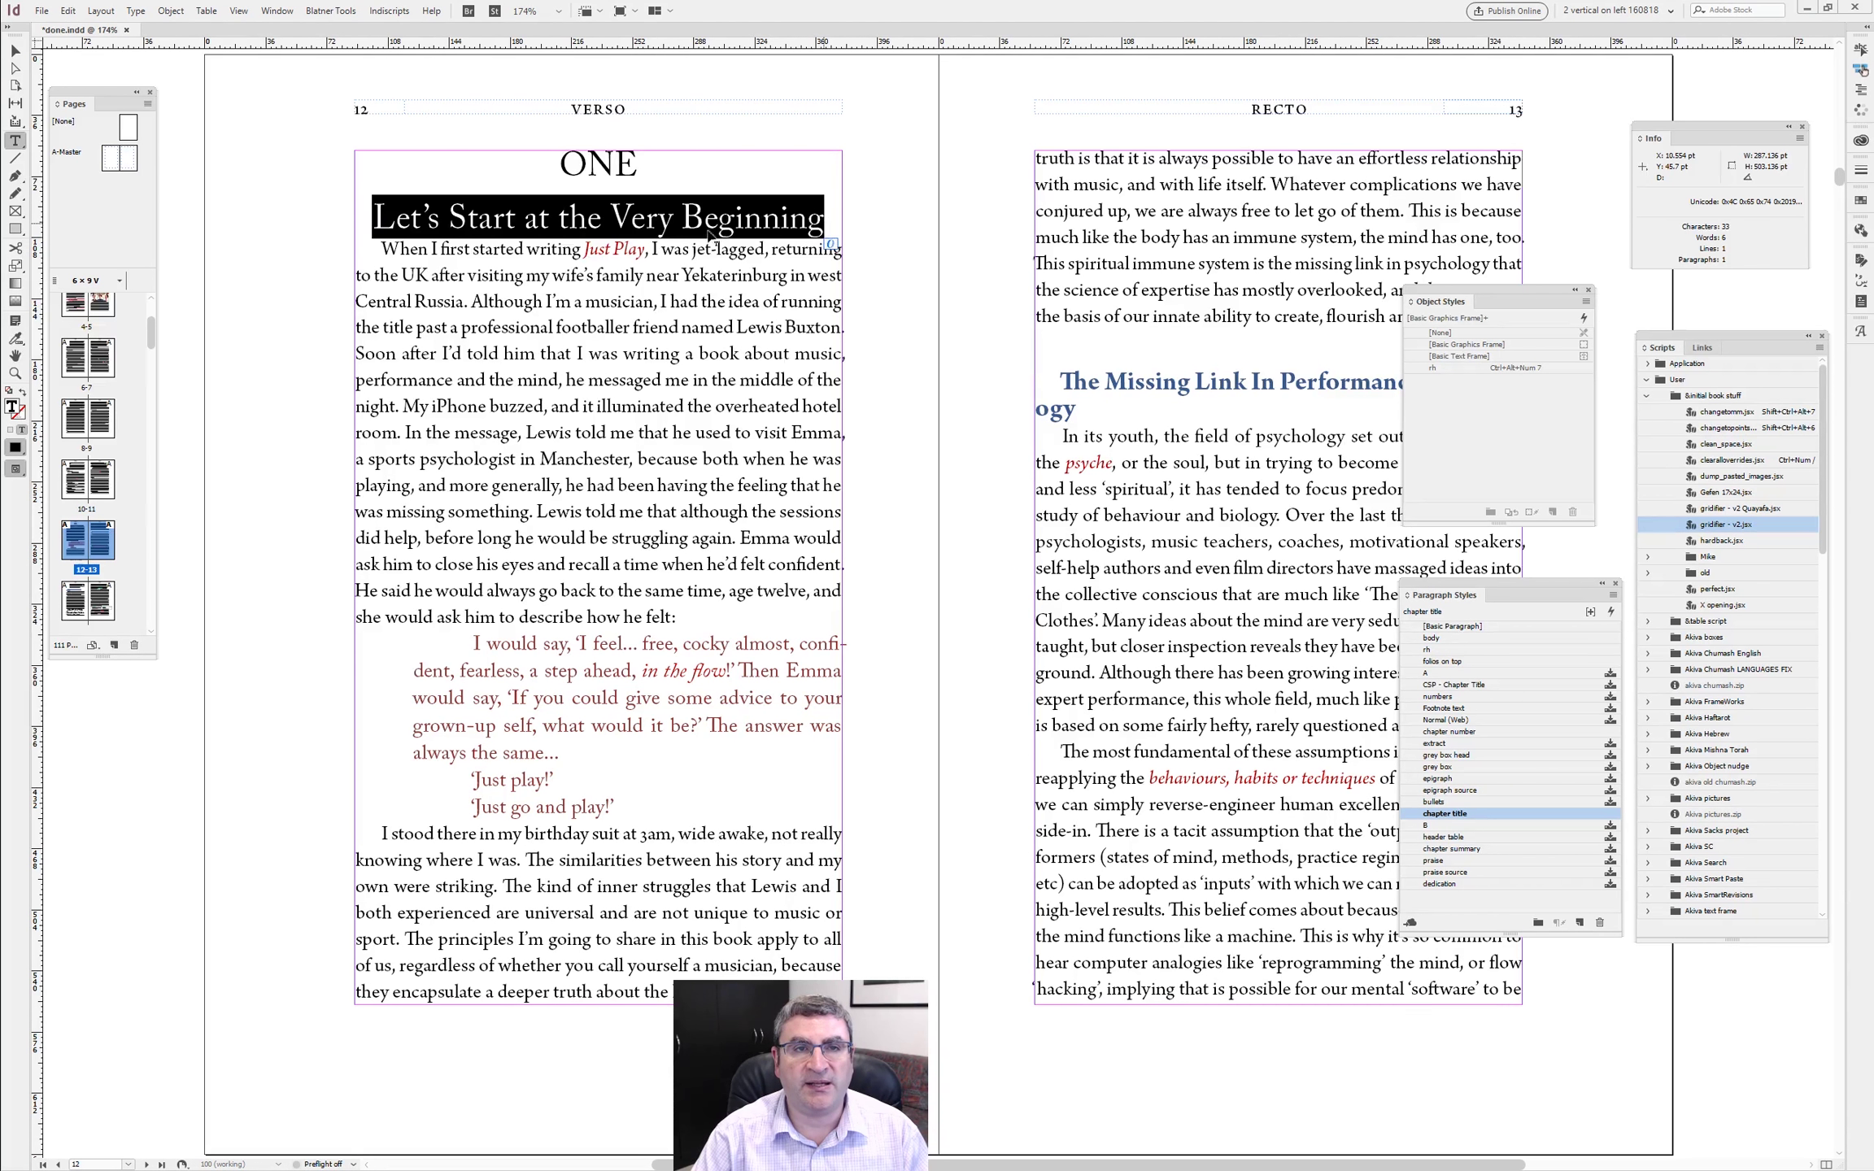
double_click(610, 162)
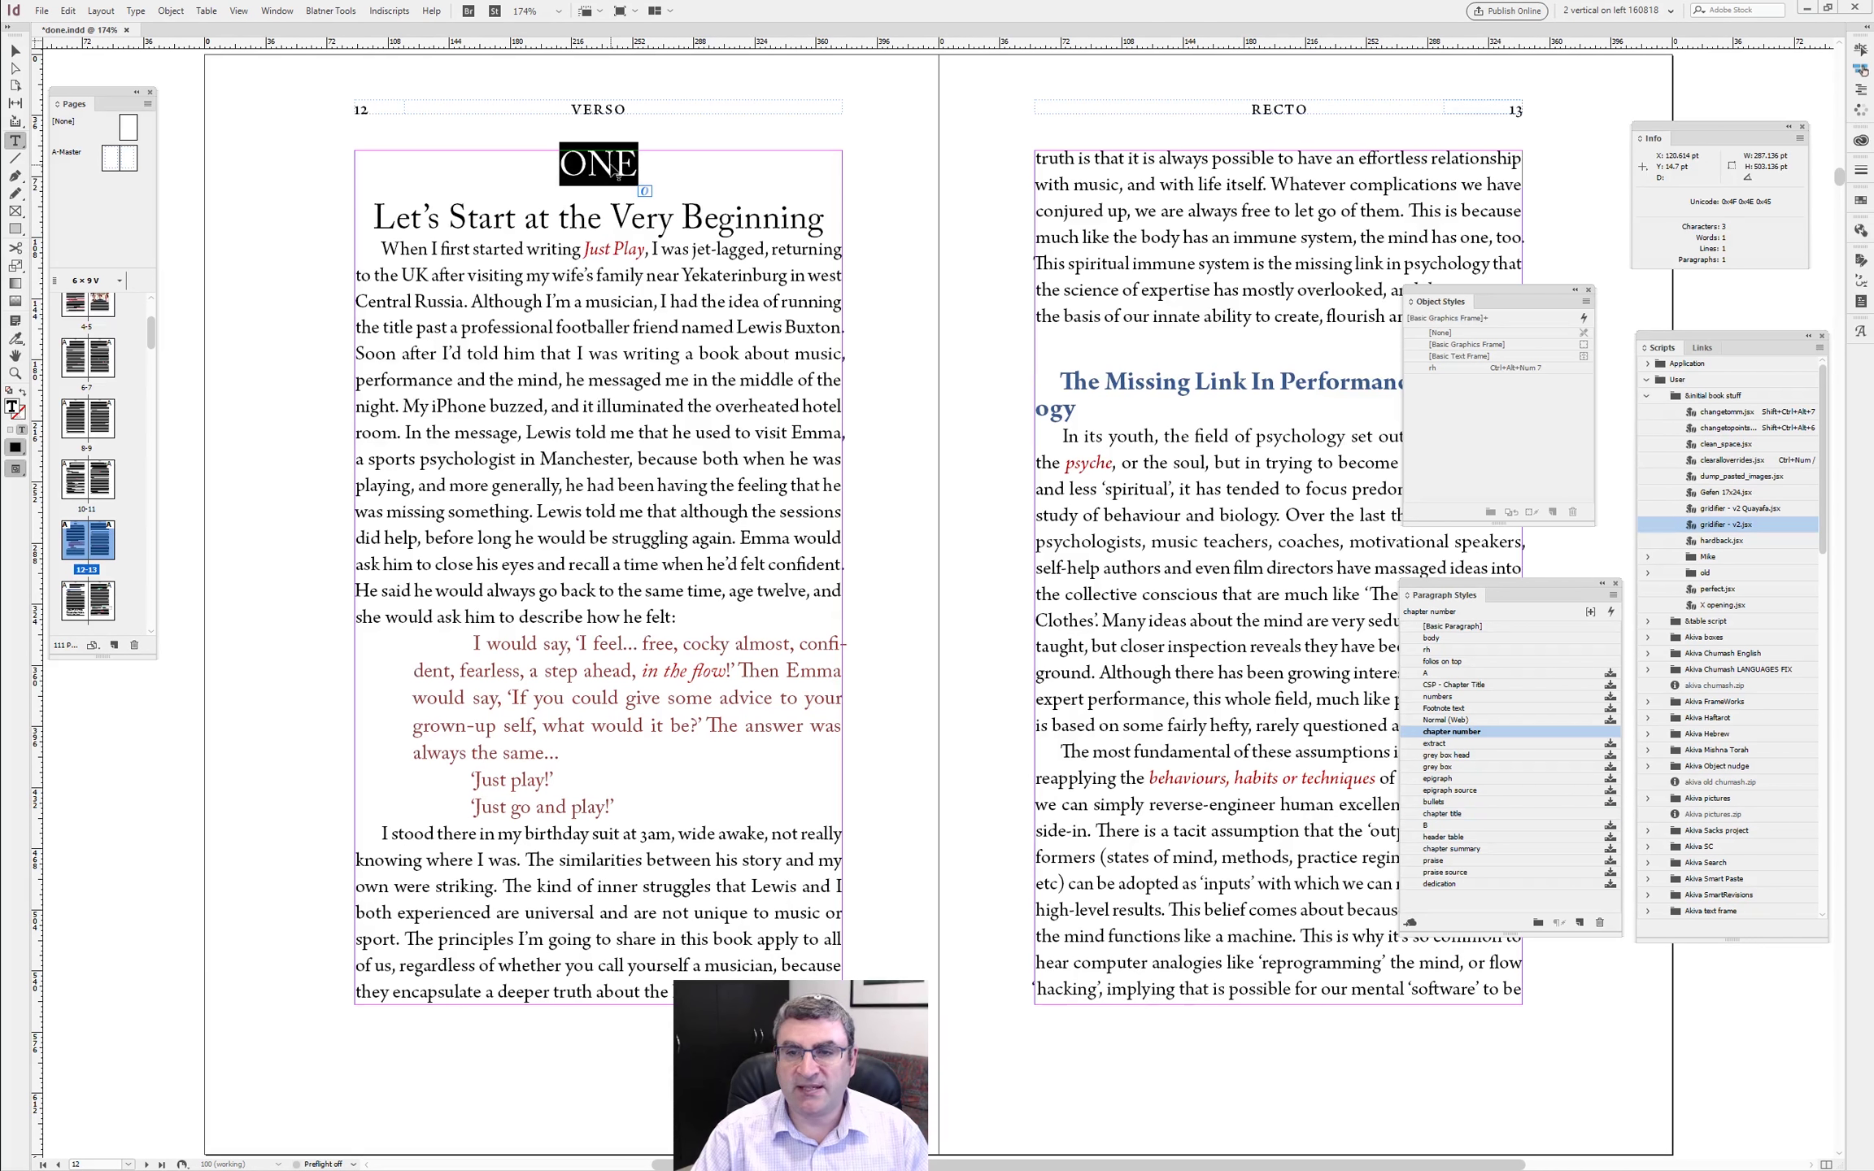
double_click(1446, 731)
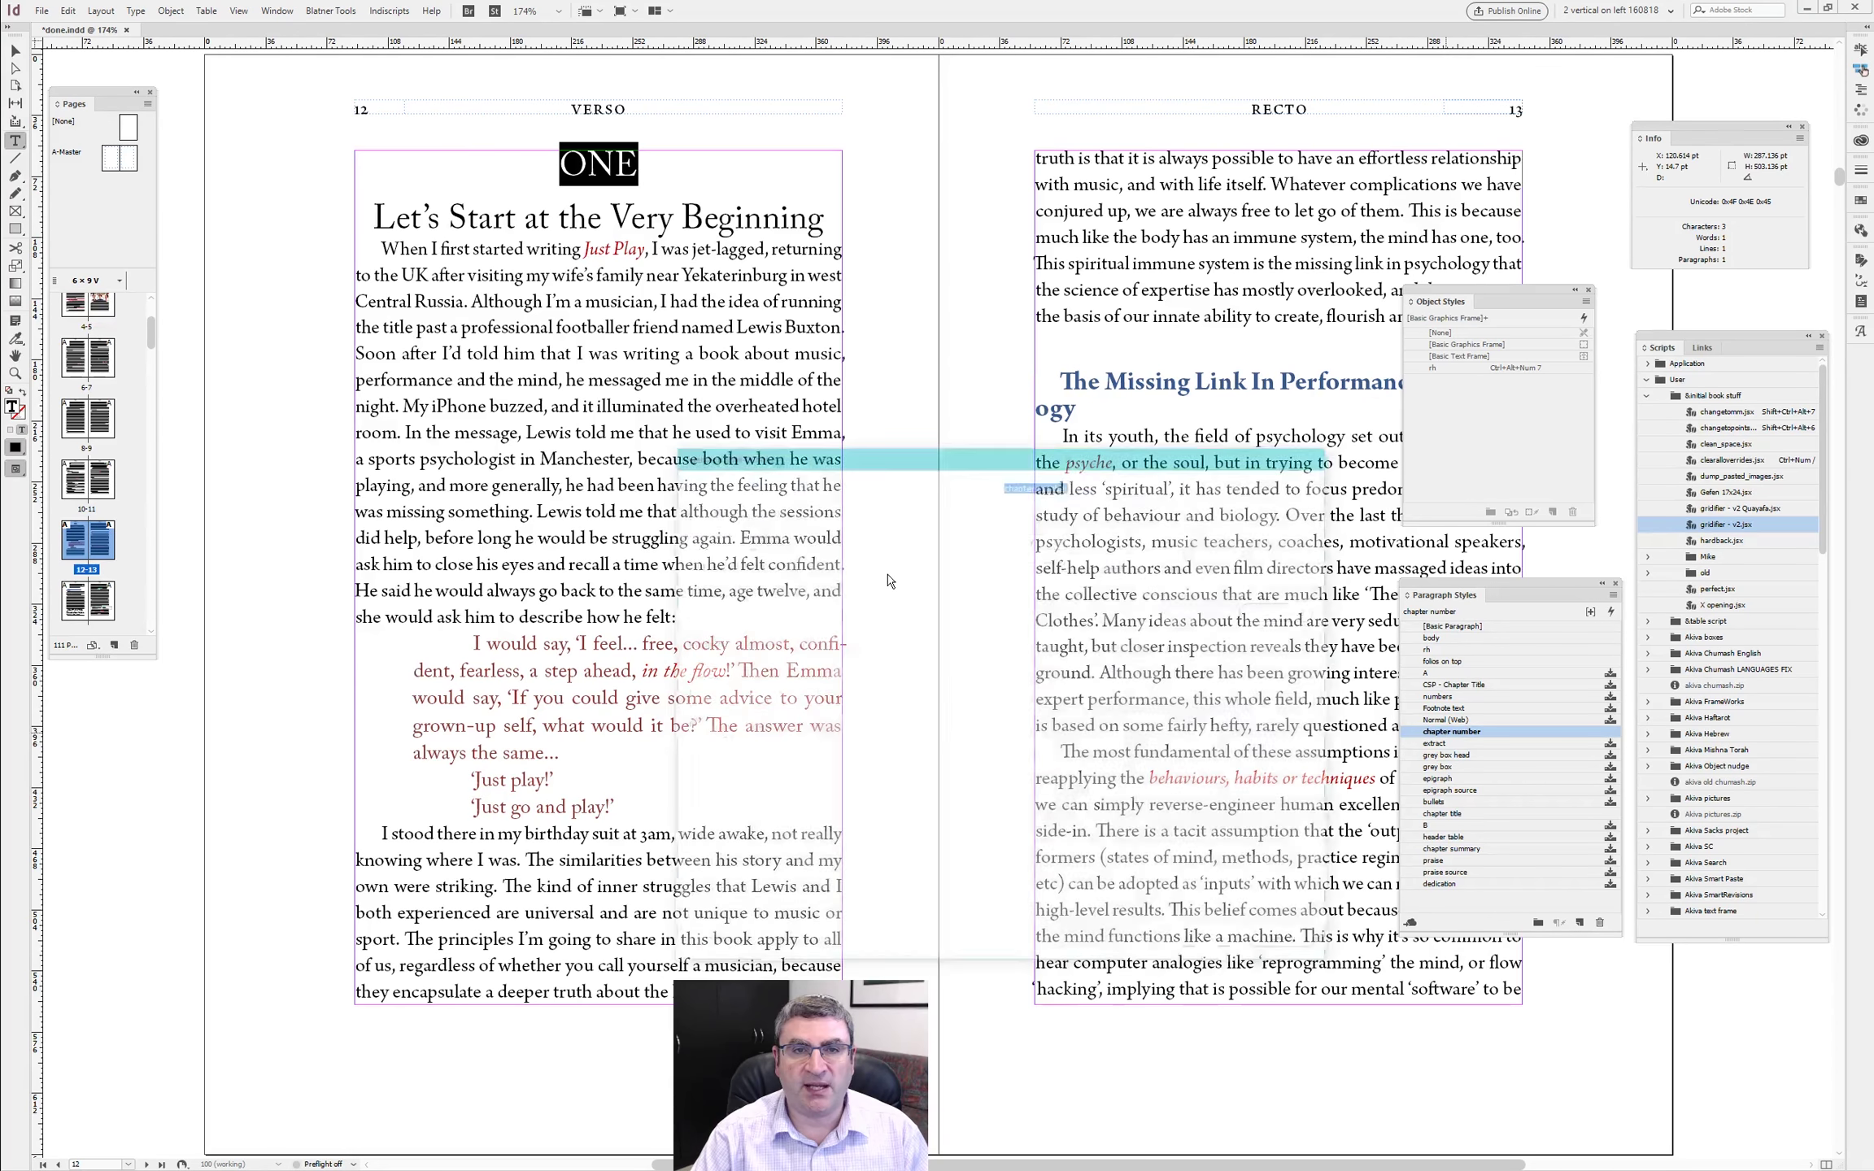
left_click(708, 629)
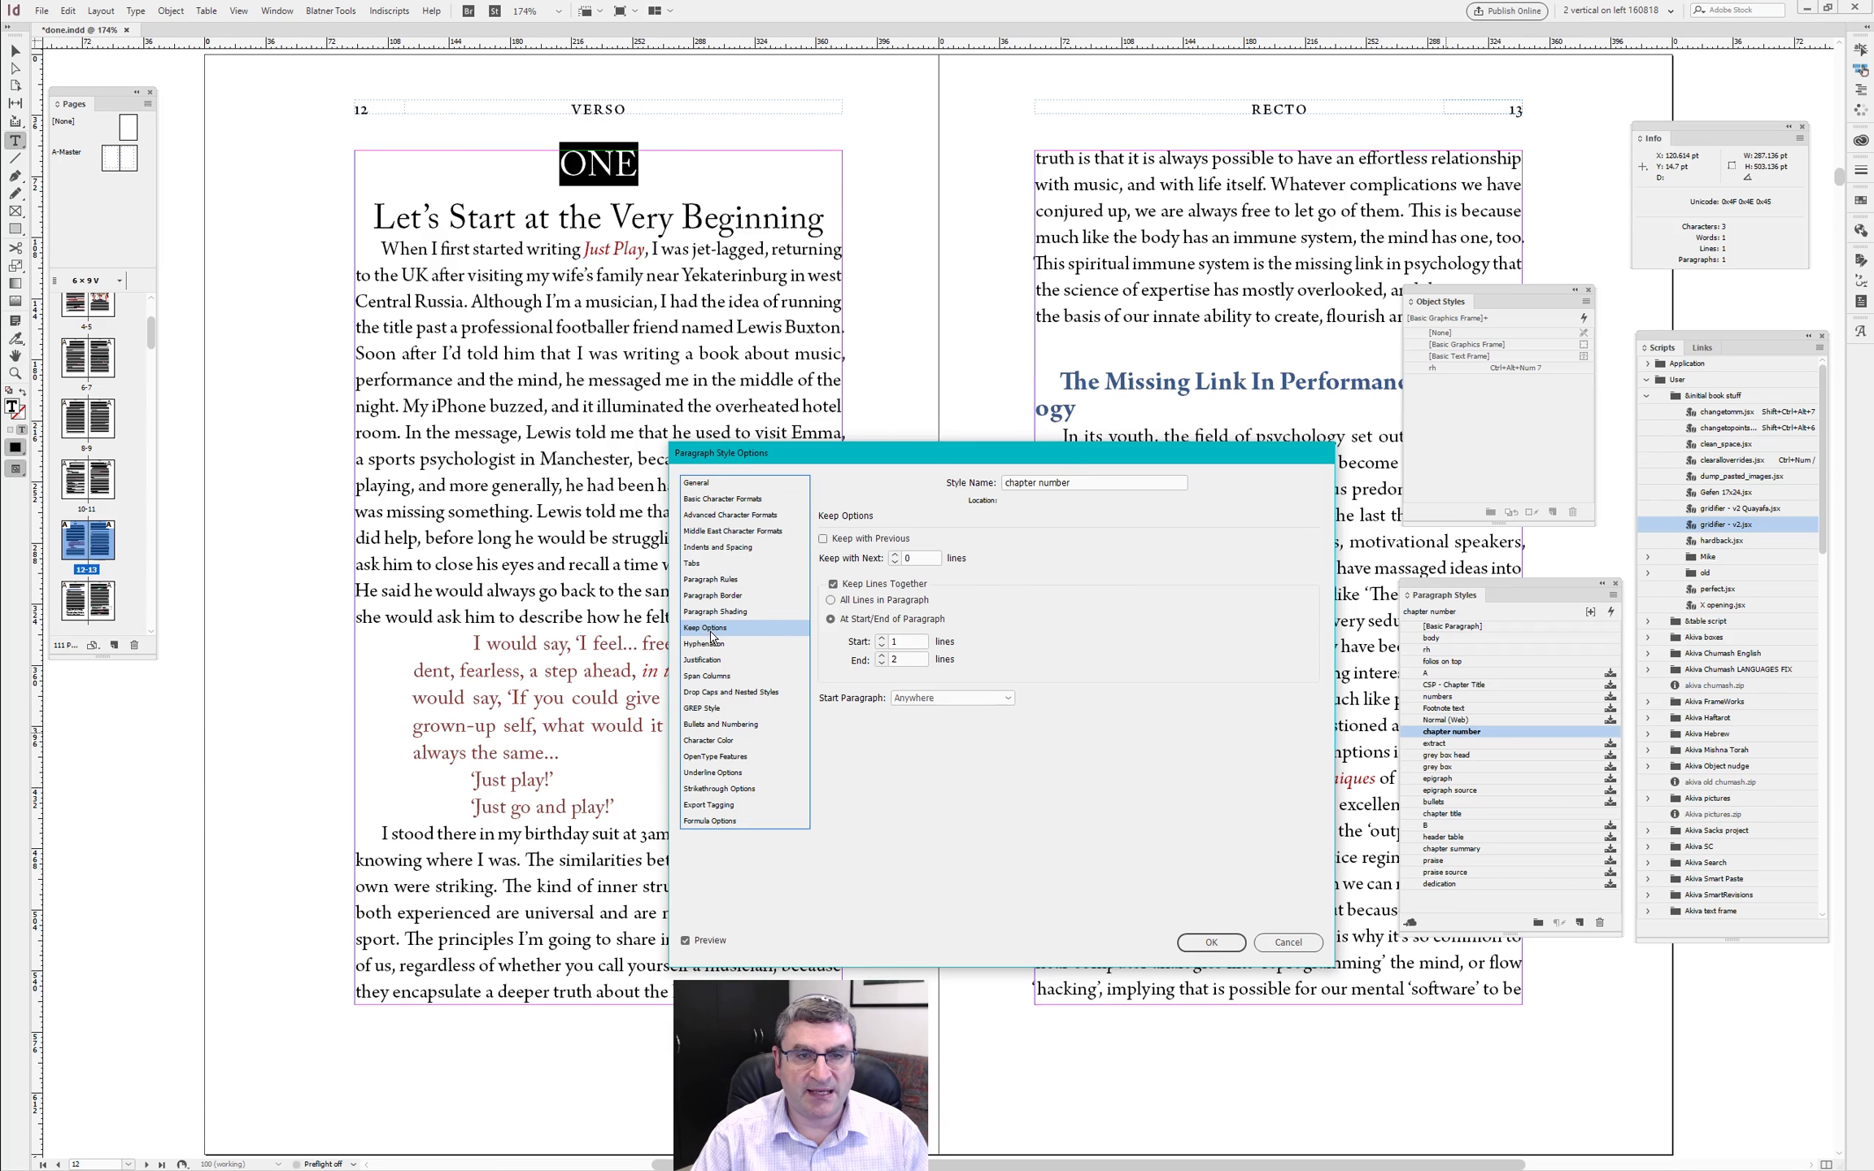
left_click(933, 706)
left_click(964, 786)
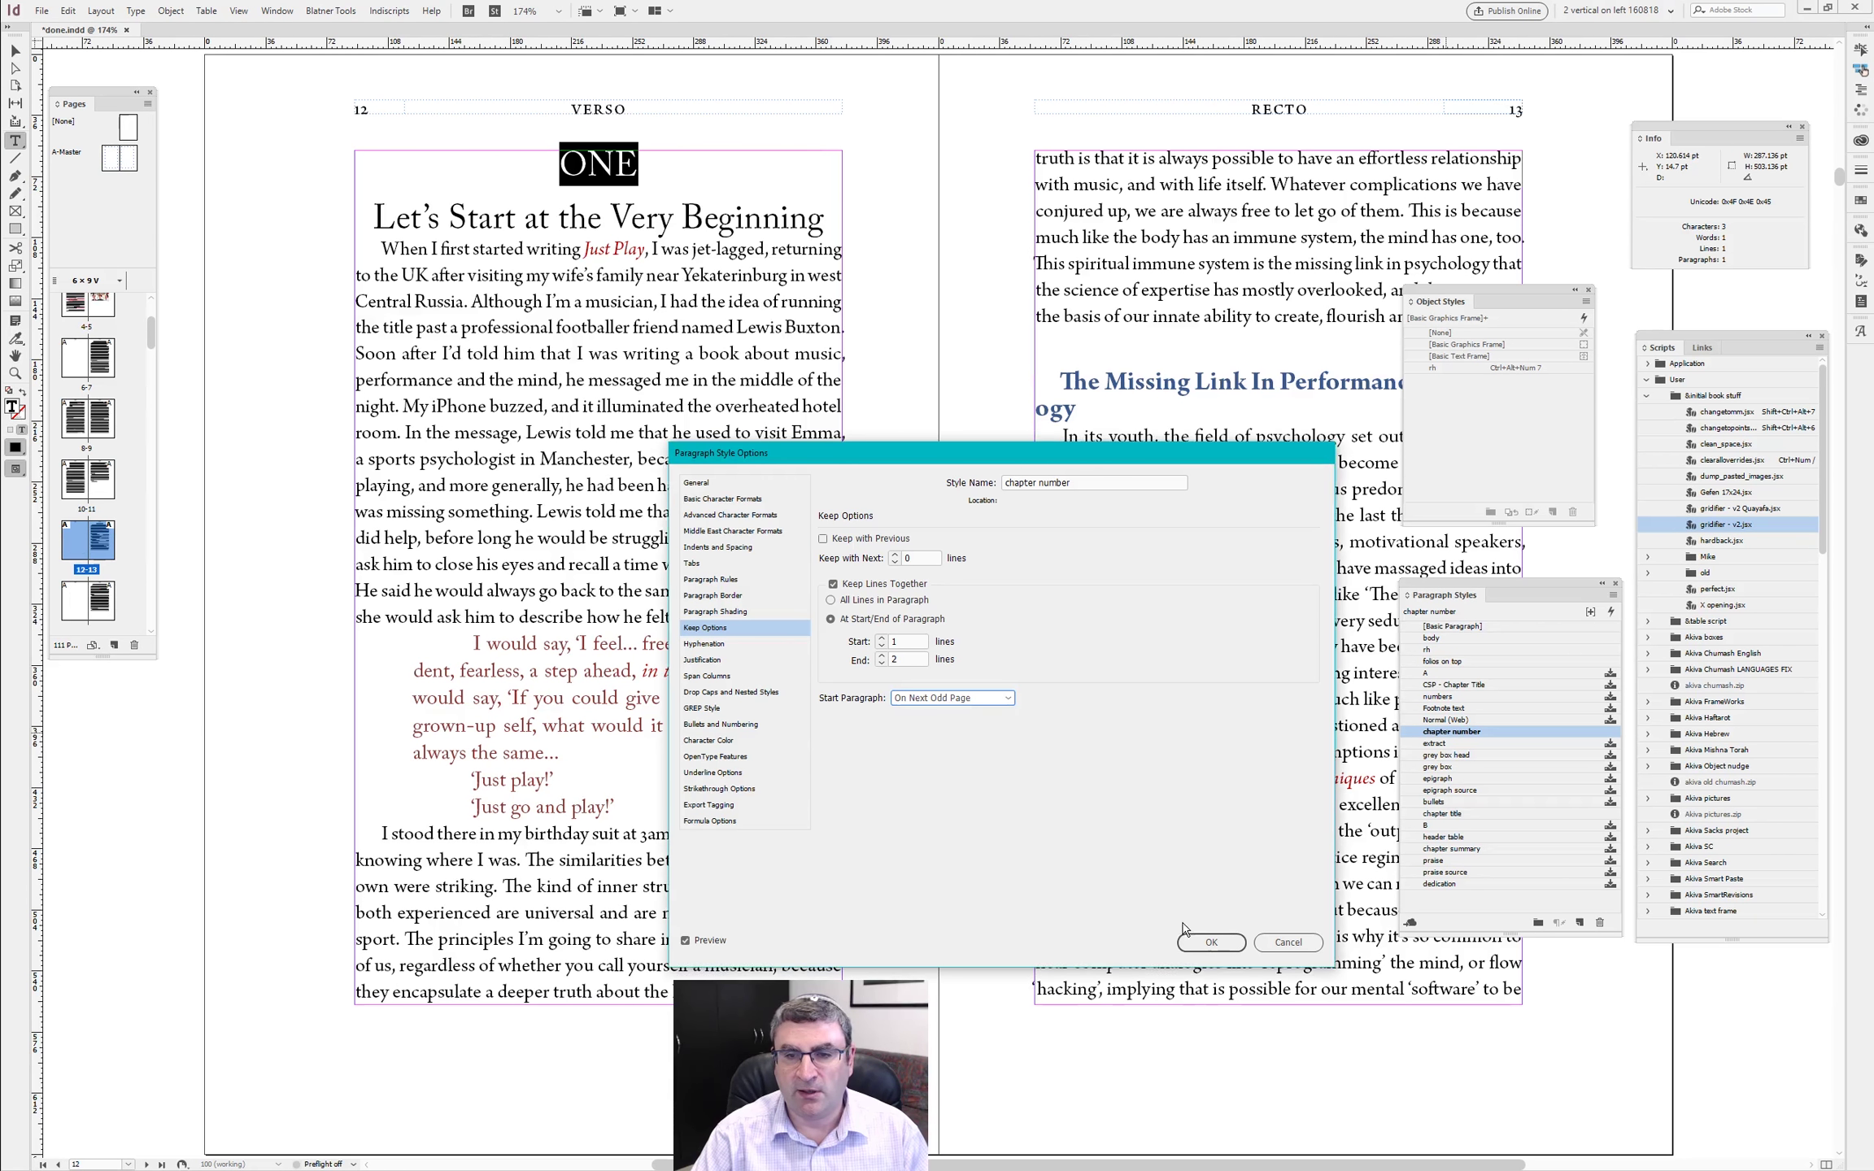
key("Return")
- Set the chapter title paragraph style so its paragraph can start anywhere
left_click(1175, 381)
key("alt+Page_Down")
key("alt+Page_Down")
key("alt+Page_Down")
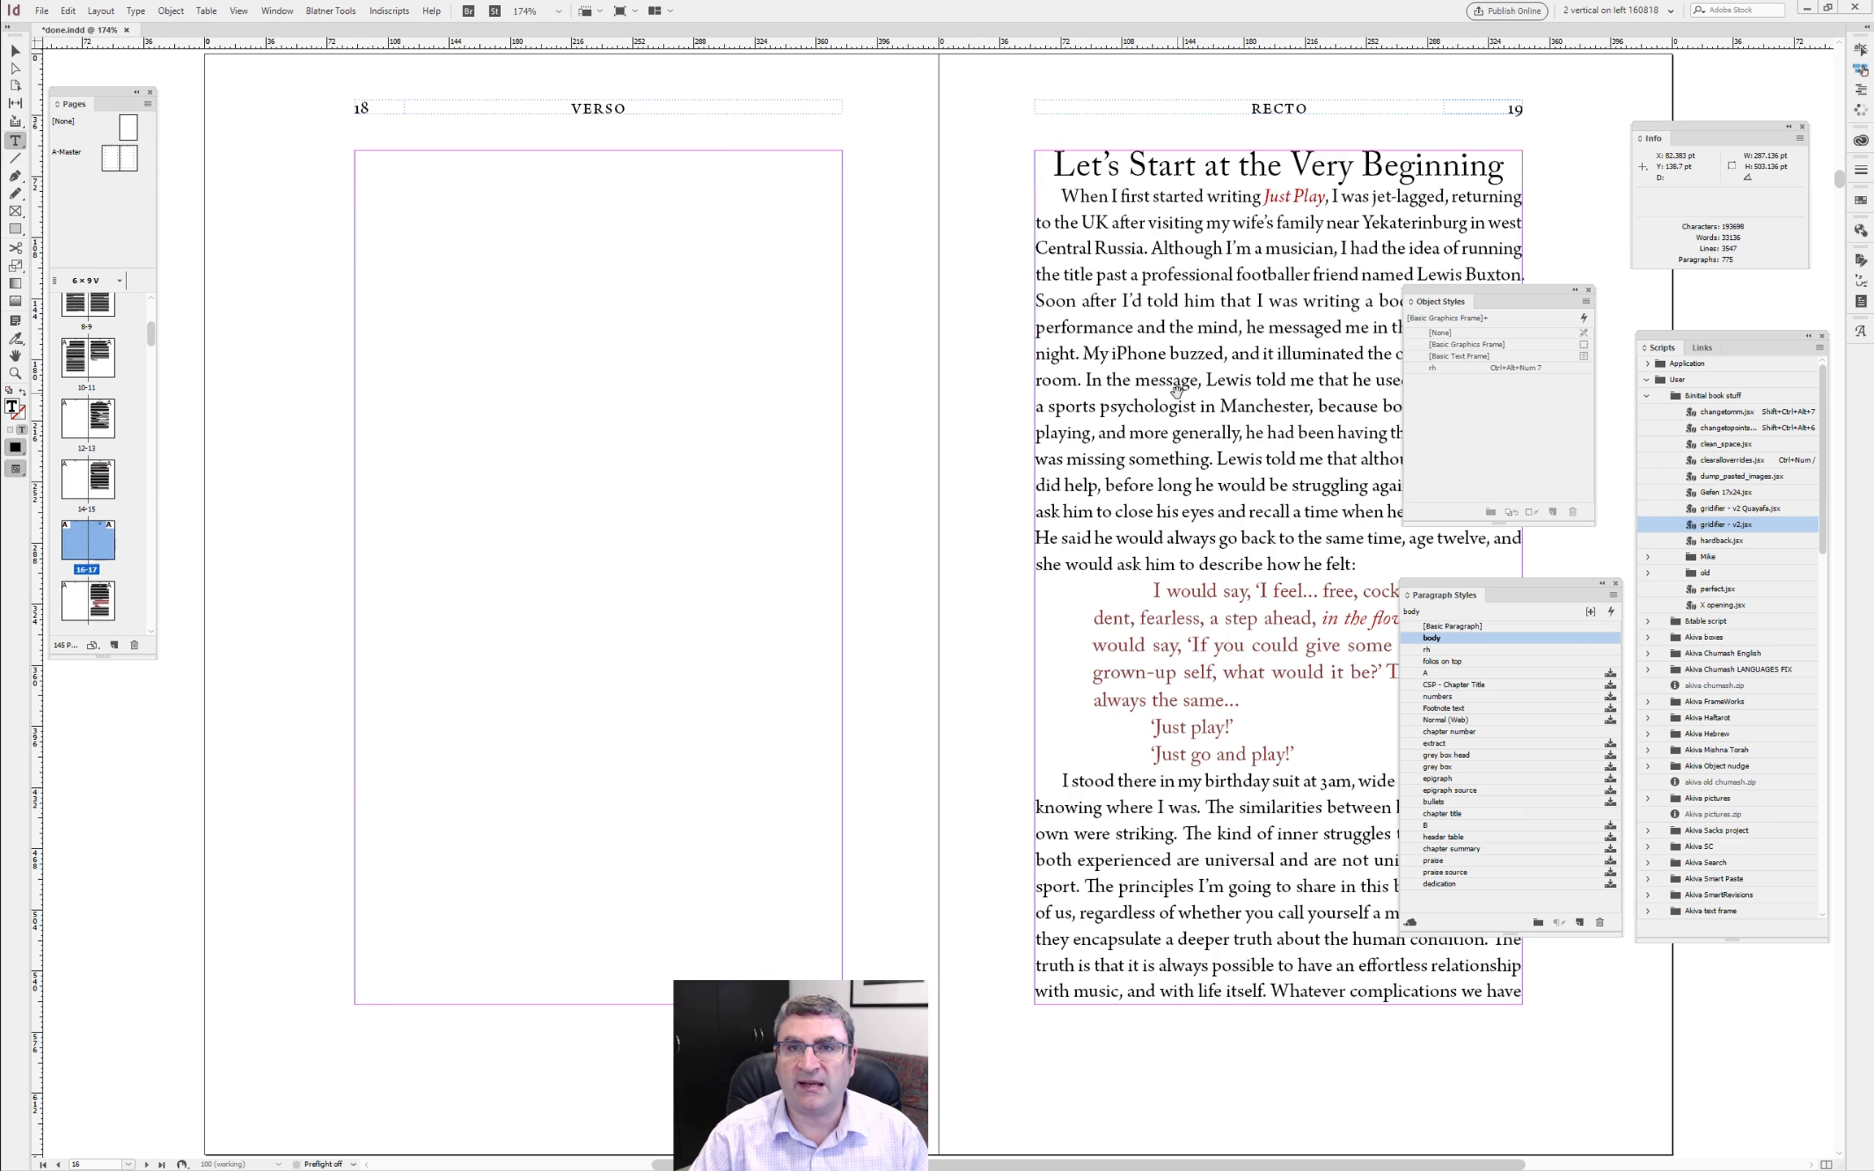
left_click(1158, 167)
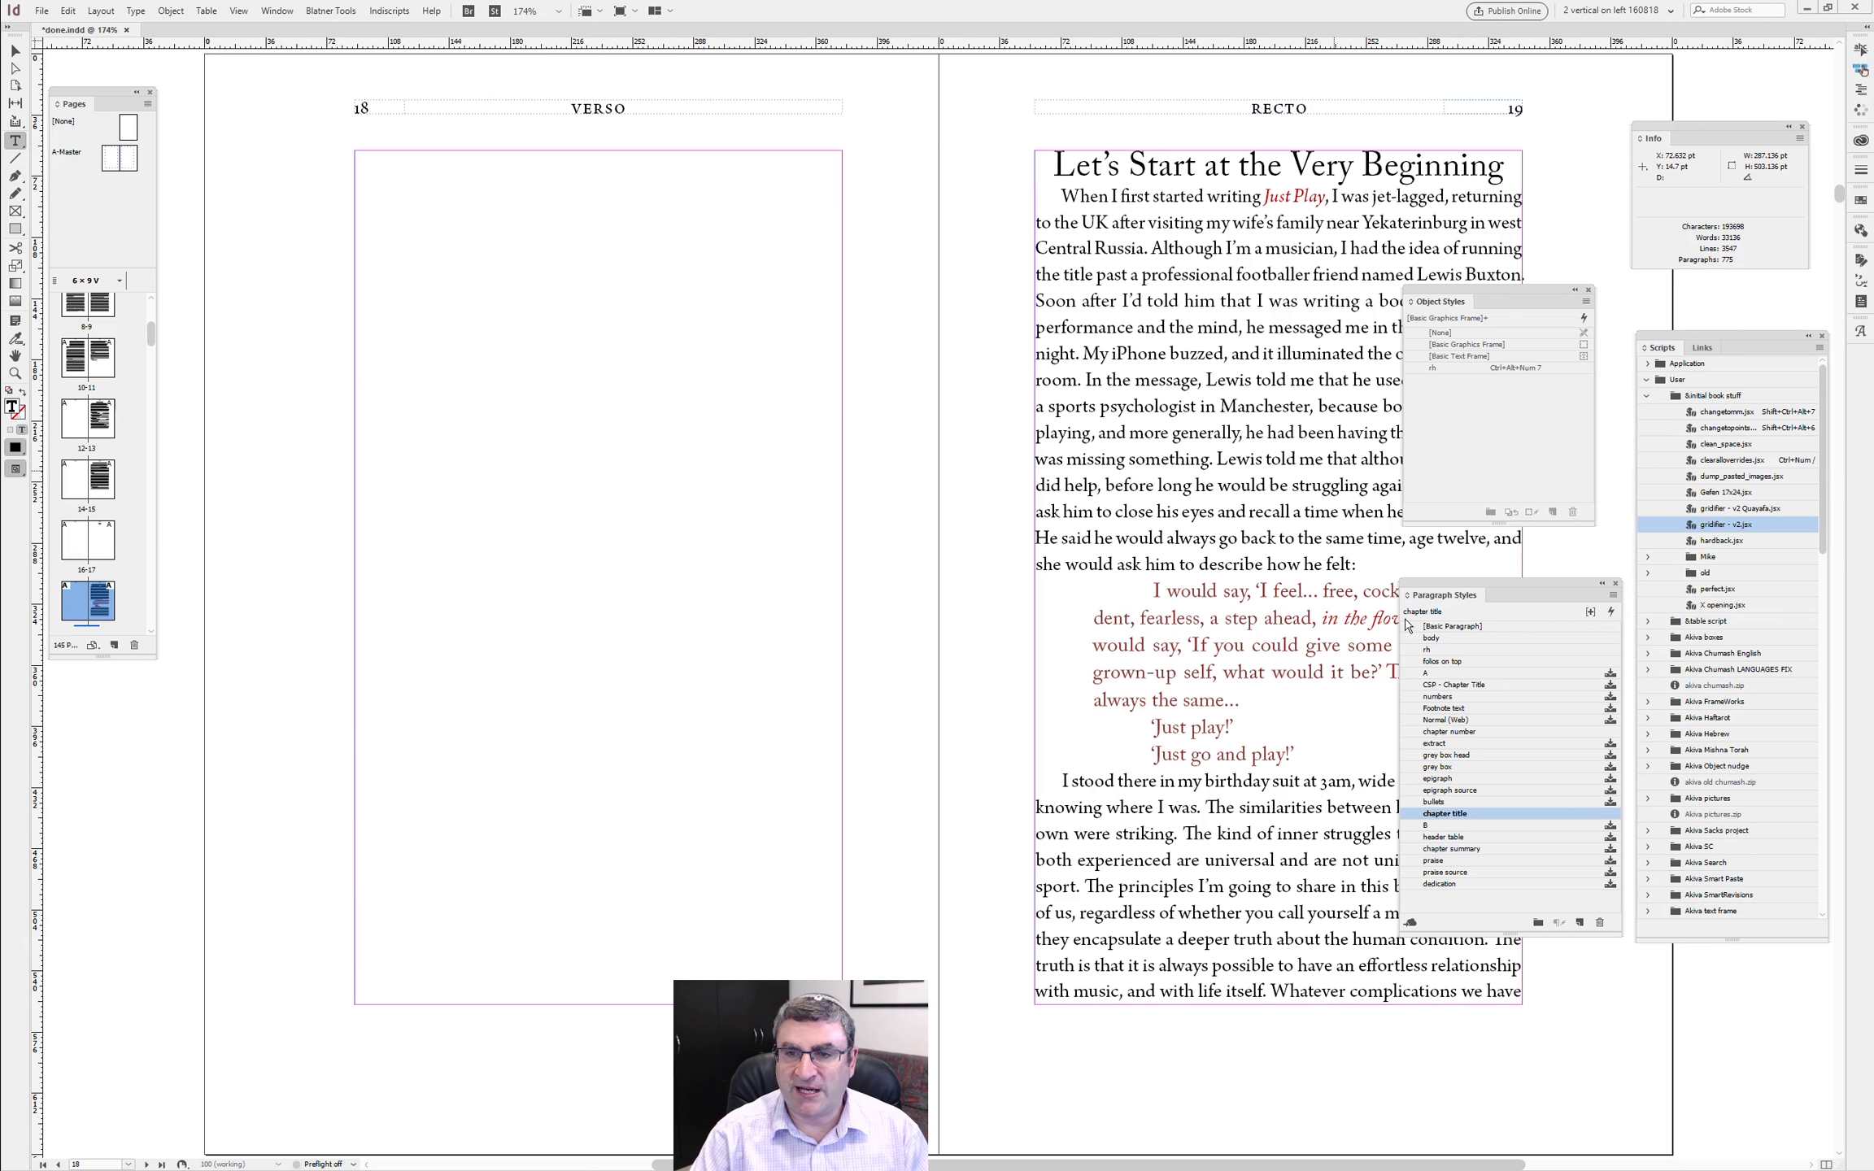
double_click(1452, 815)
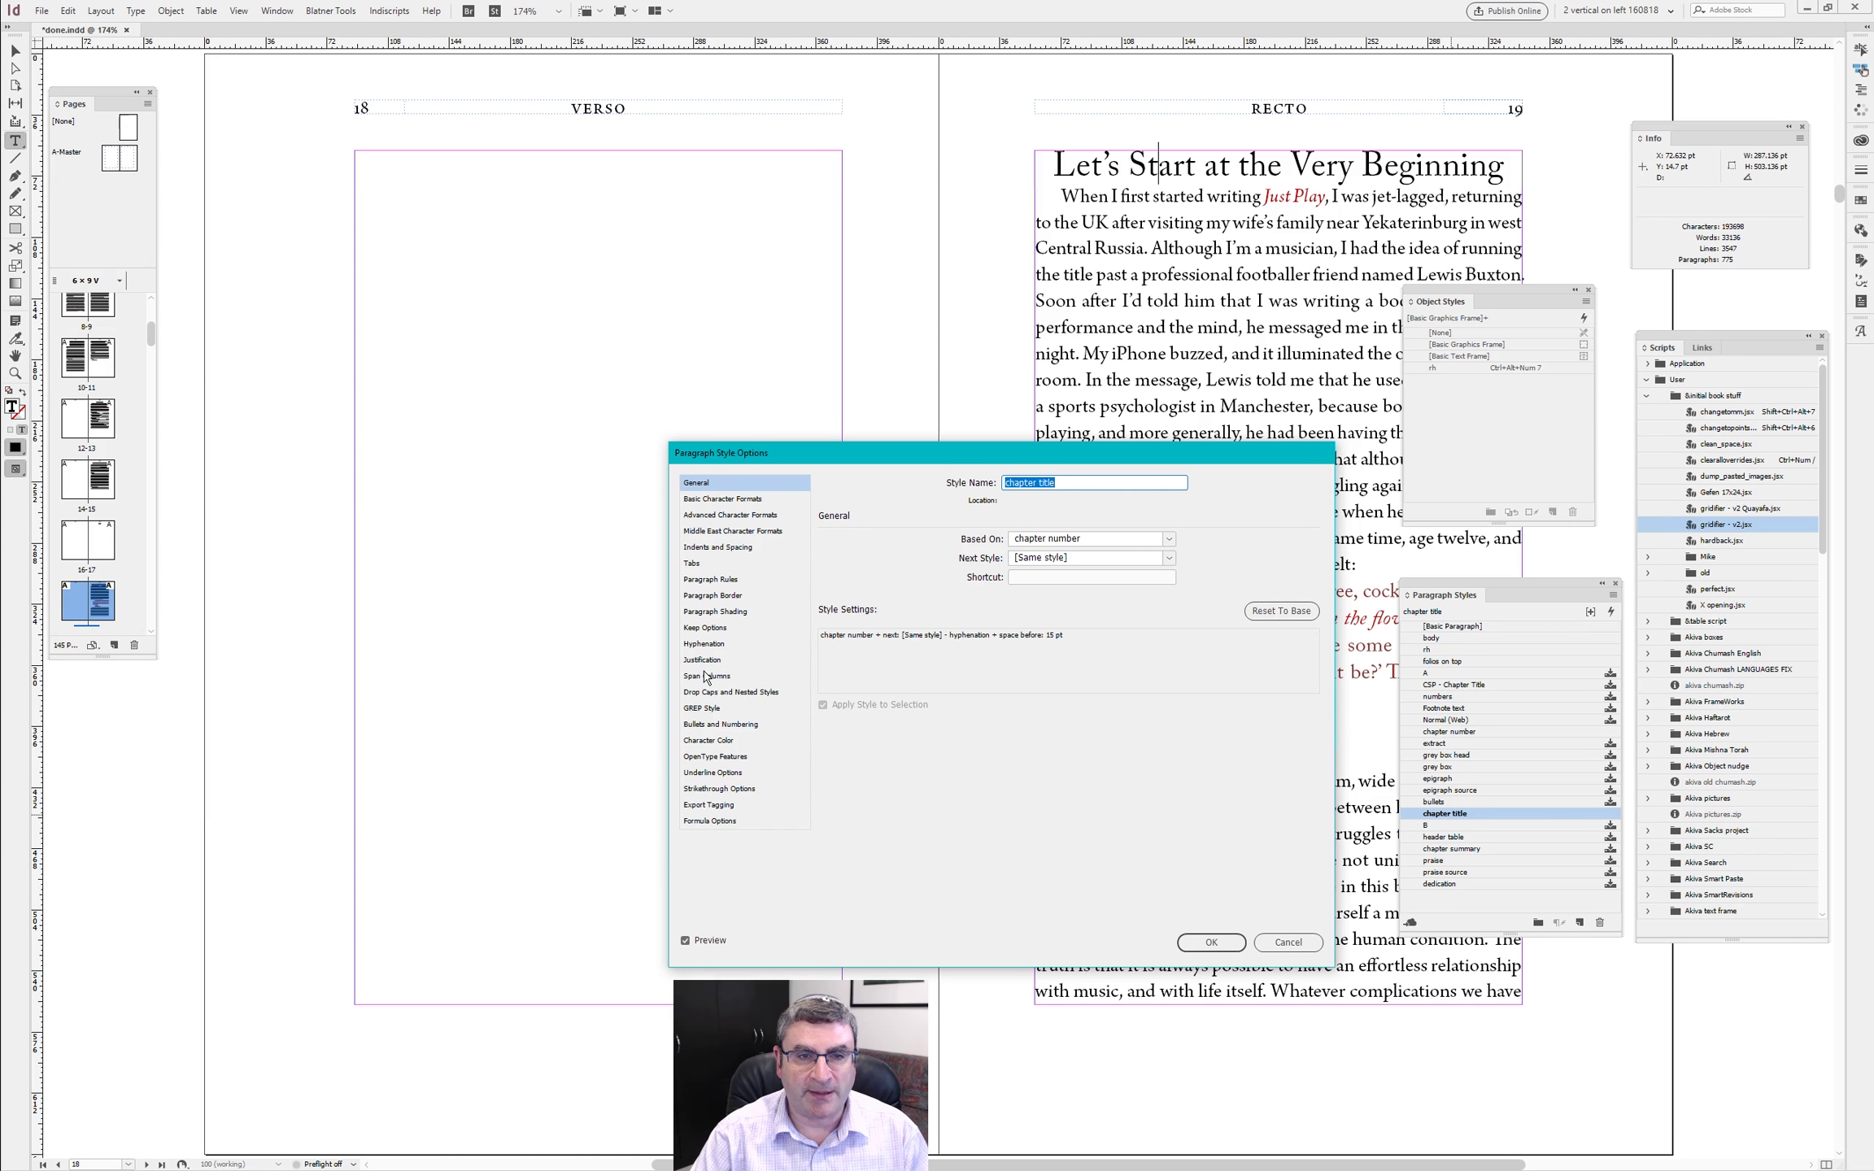
left_click(705, 629)
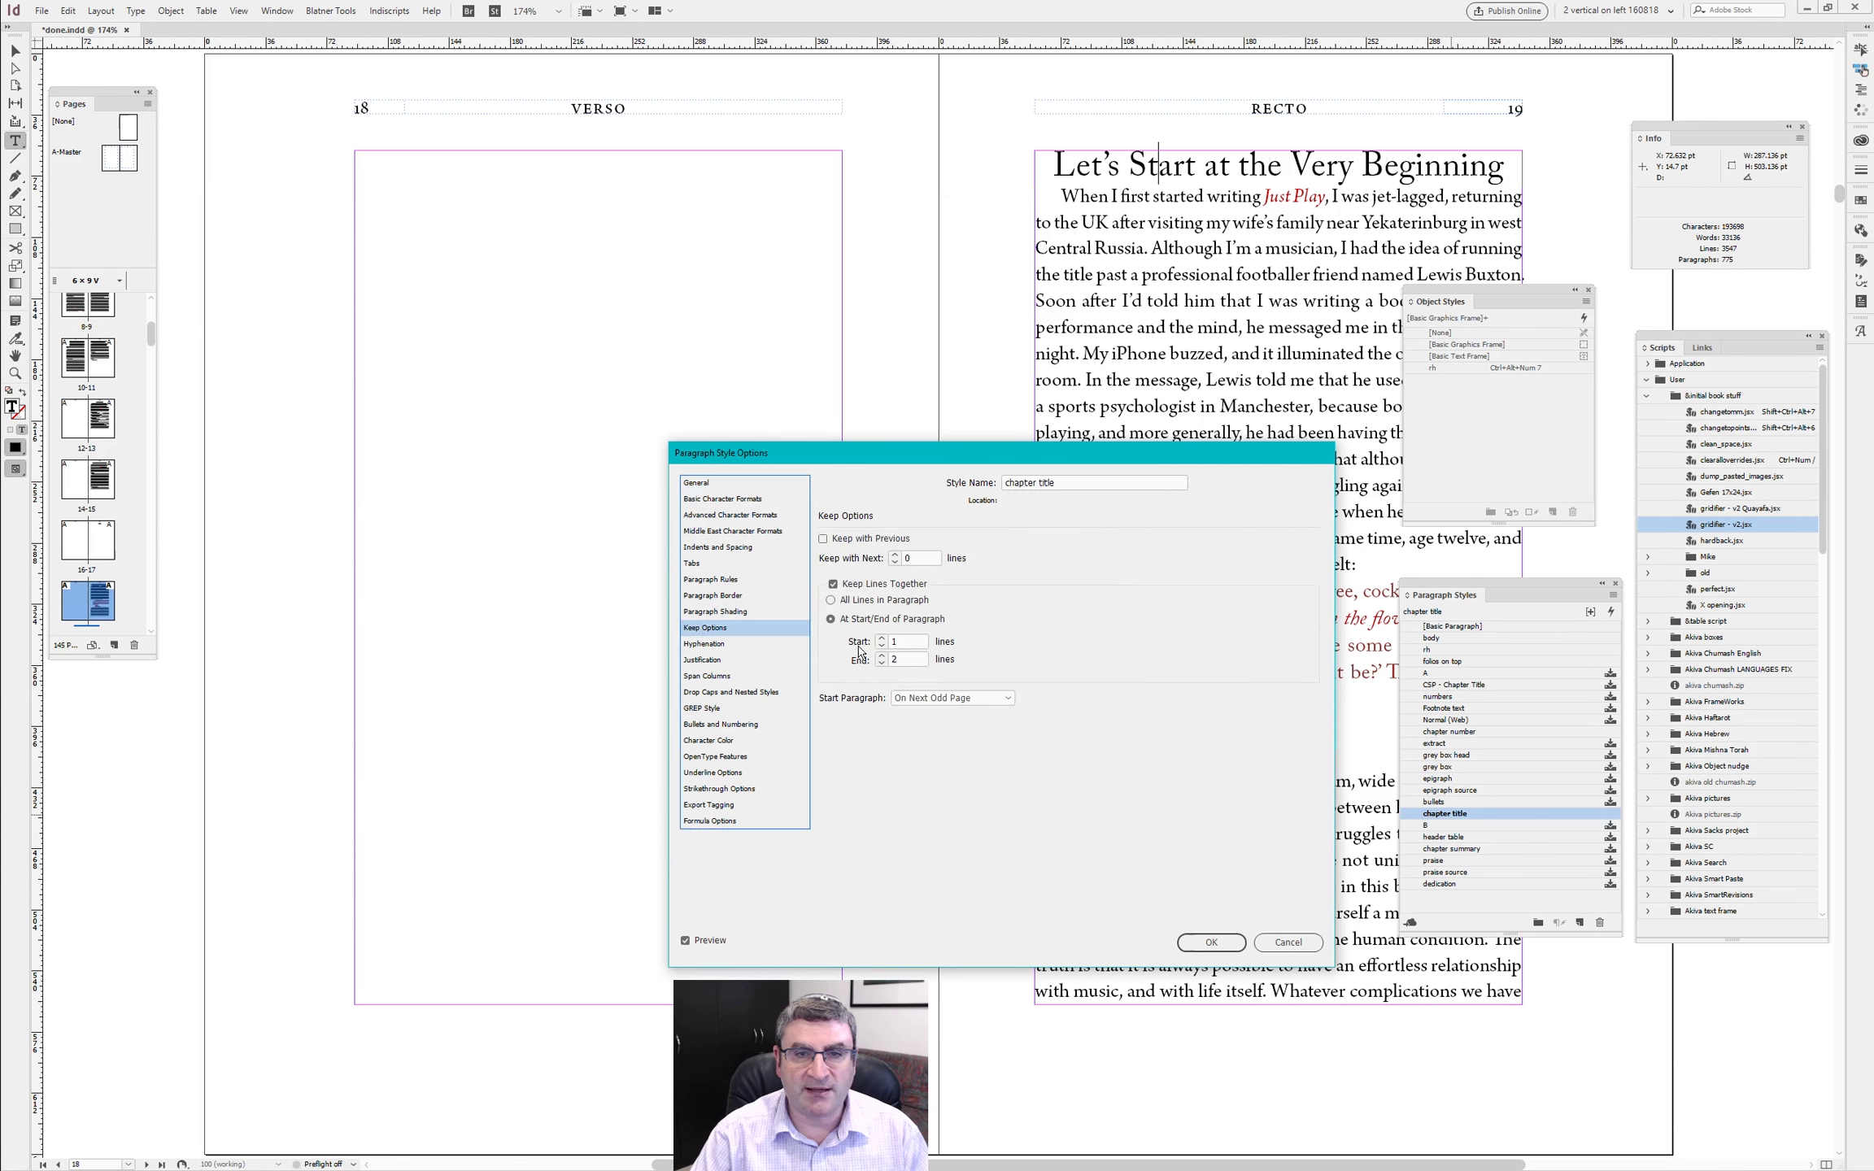
left_click(936, 697)
left_click(943, 713)
left_click(1211, 941)
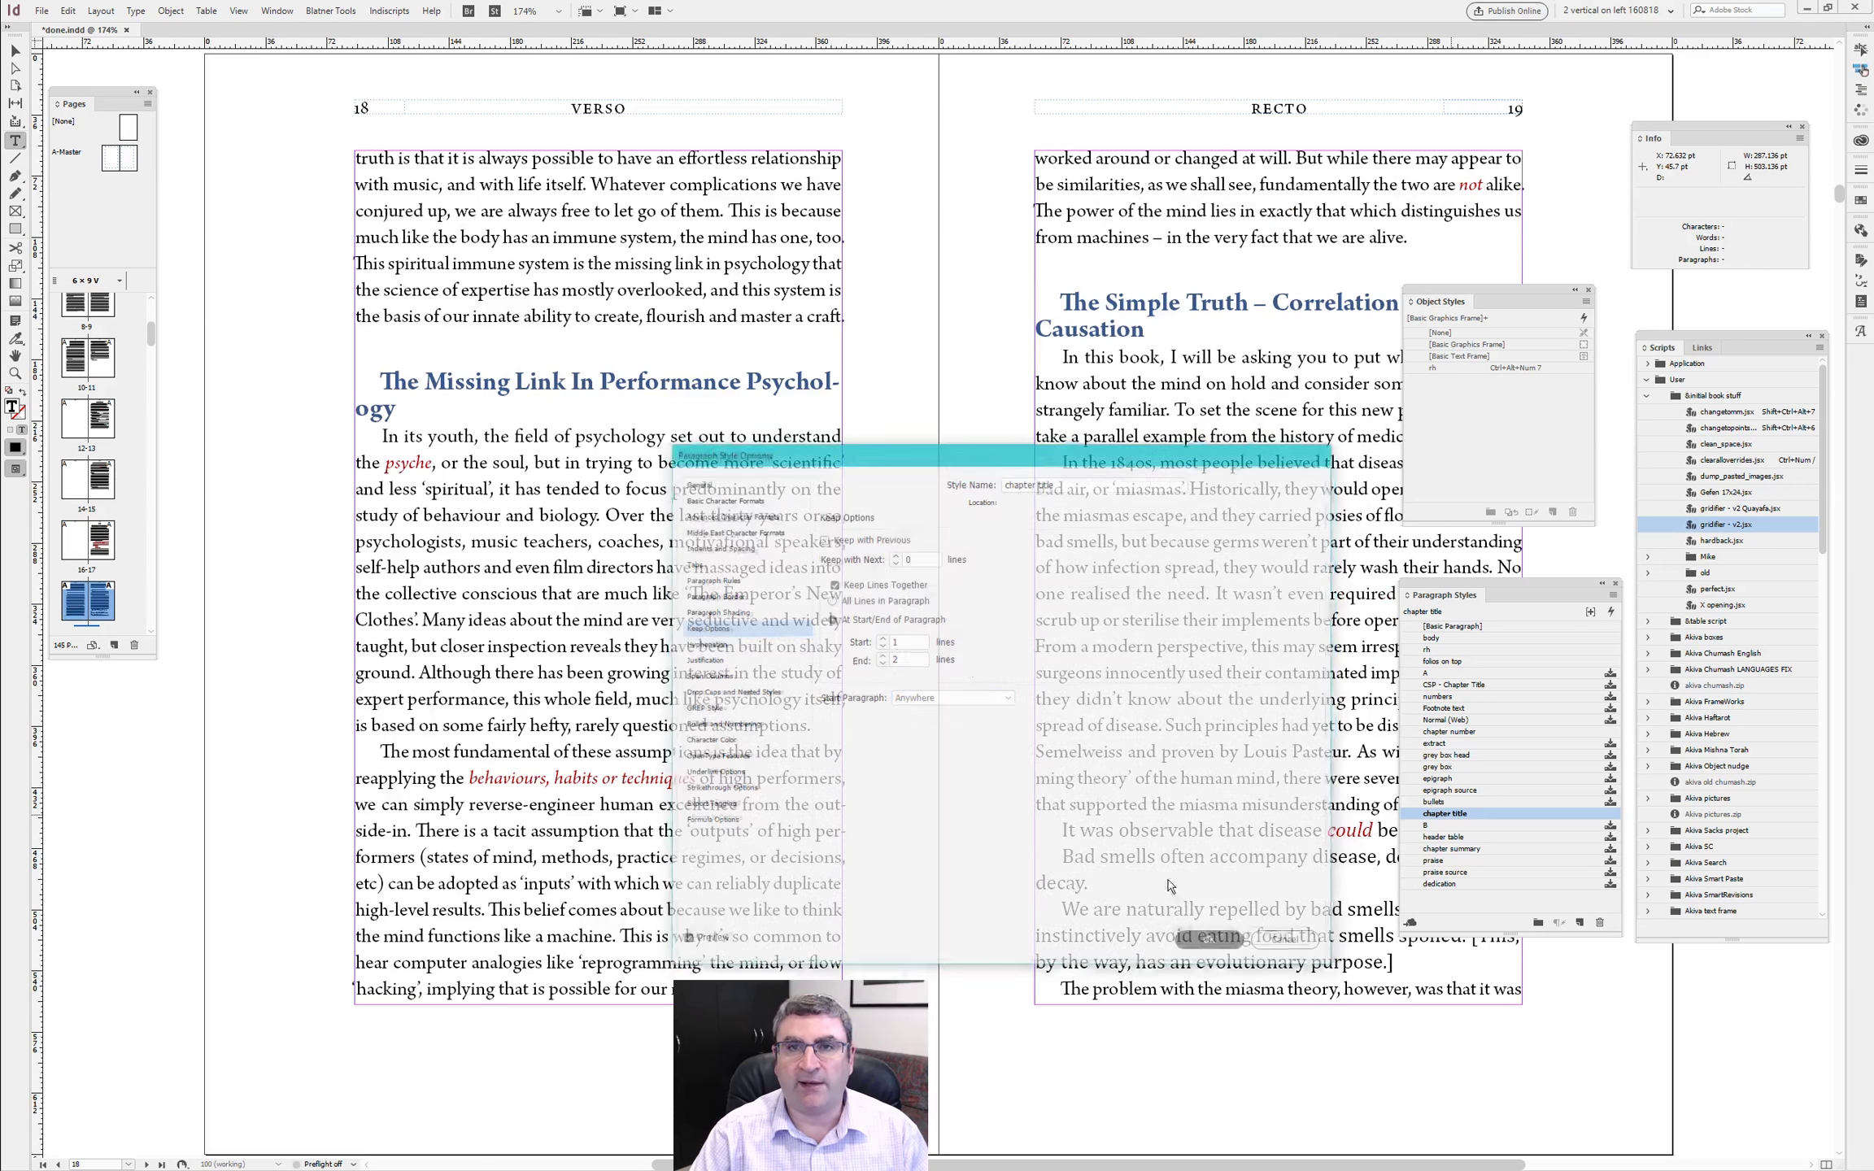
- Check the ONE heading and the chapter title on page 17 and the paragraph style each one uses
left_click(704, 568)
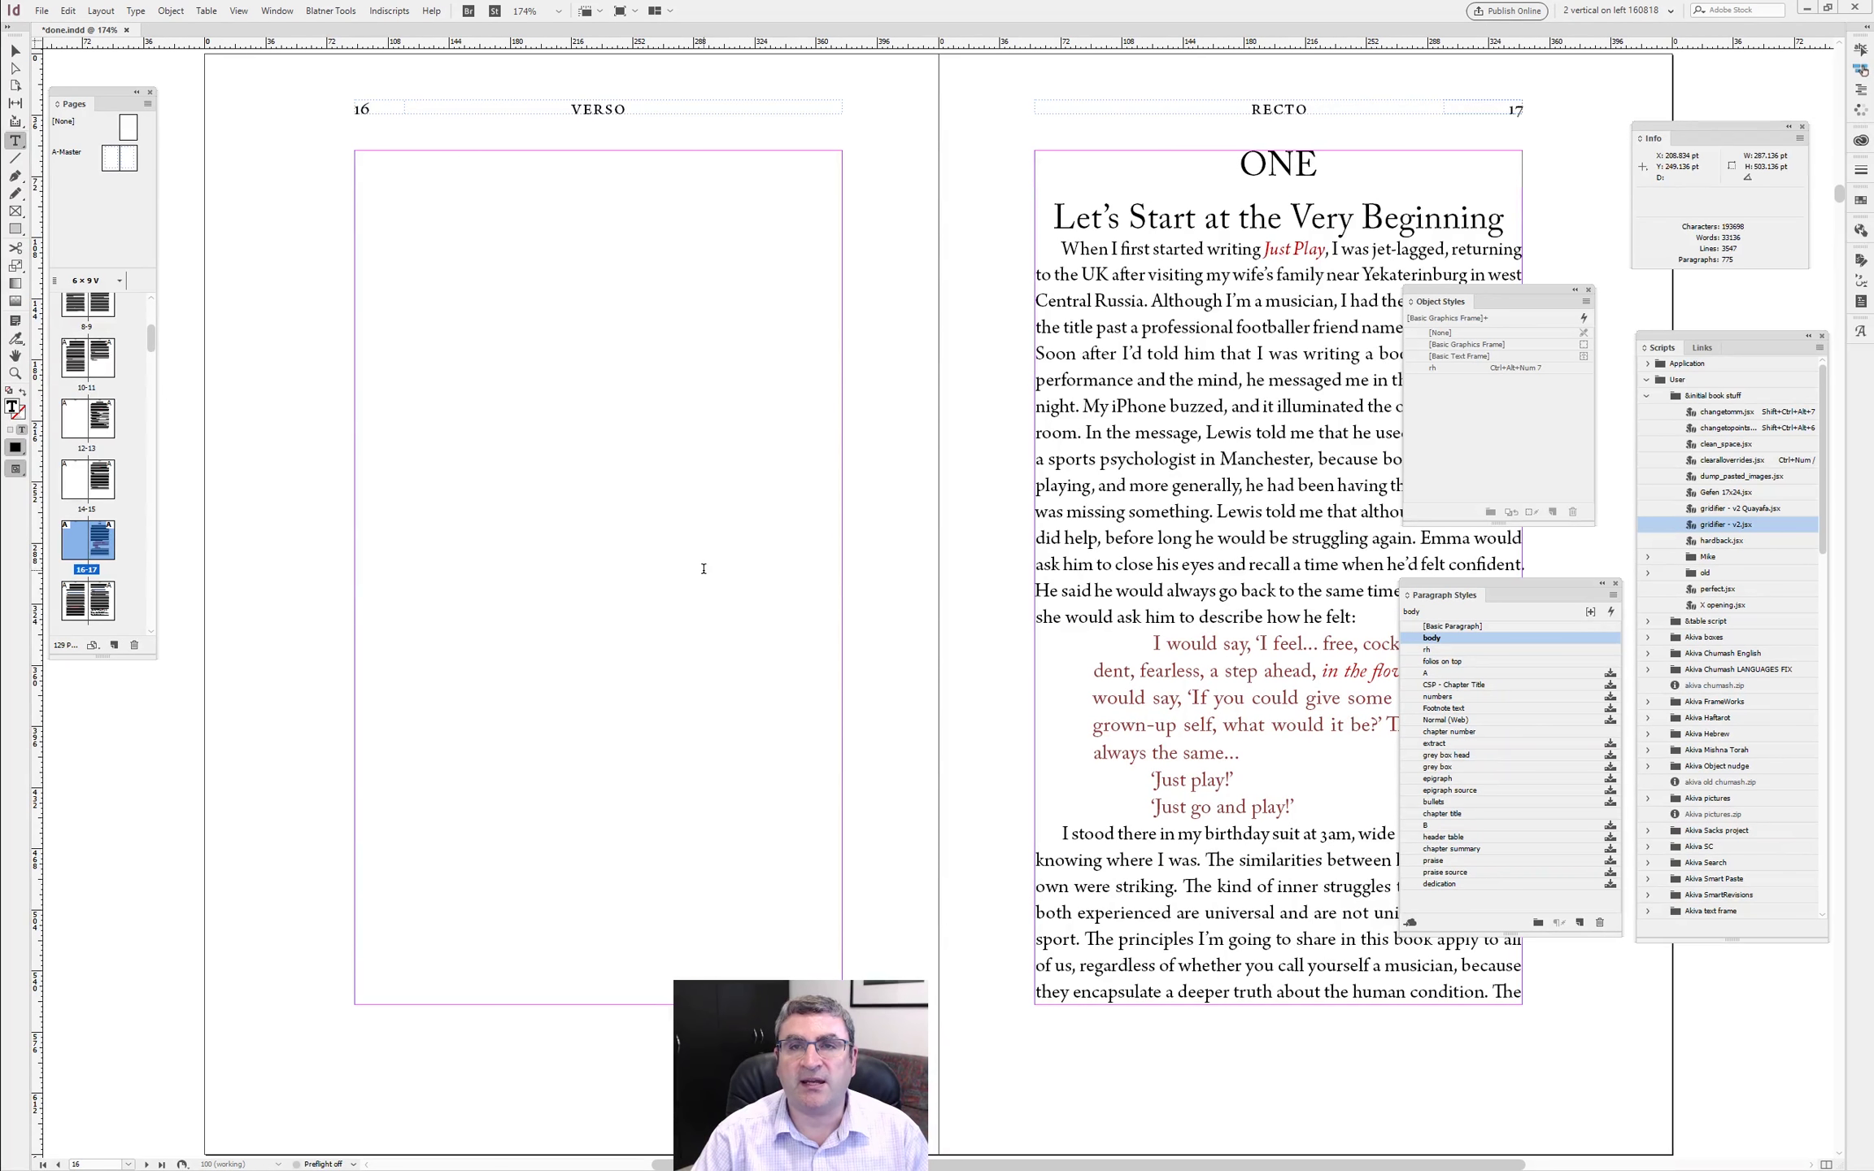
left_click(1295, 164)
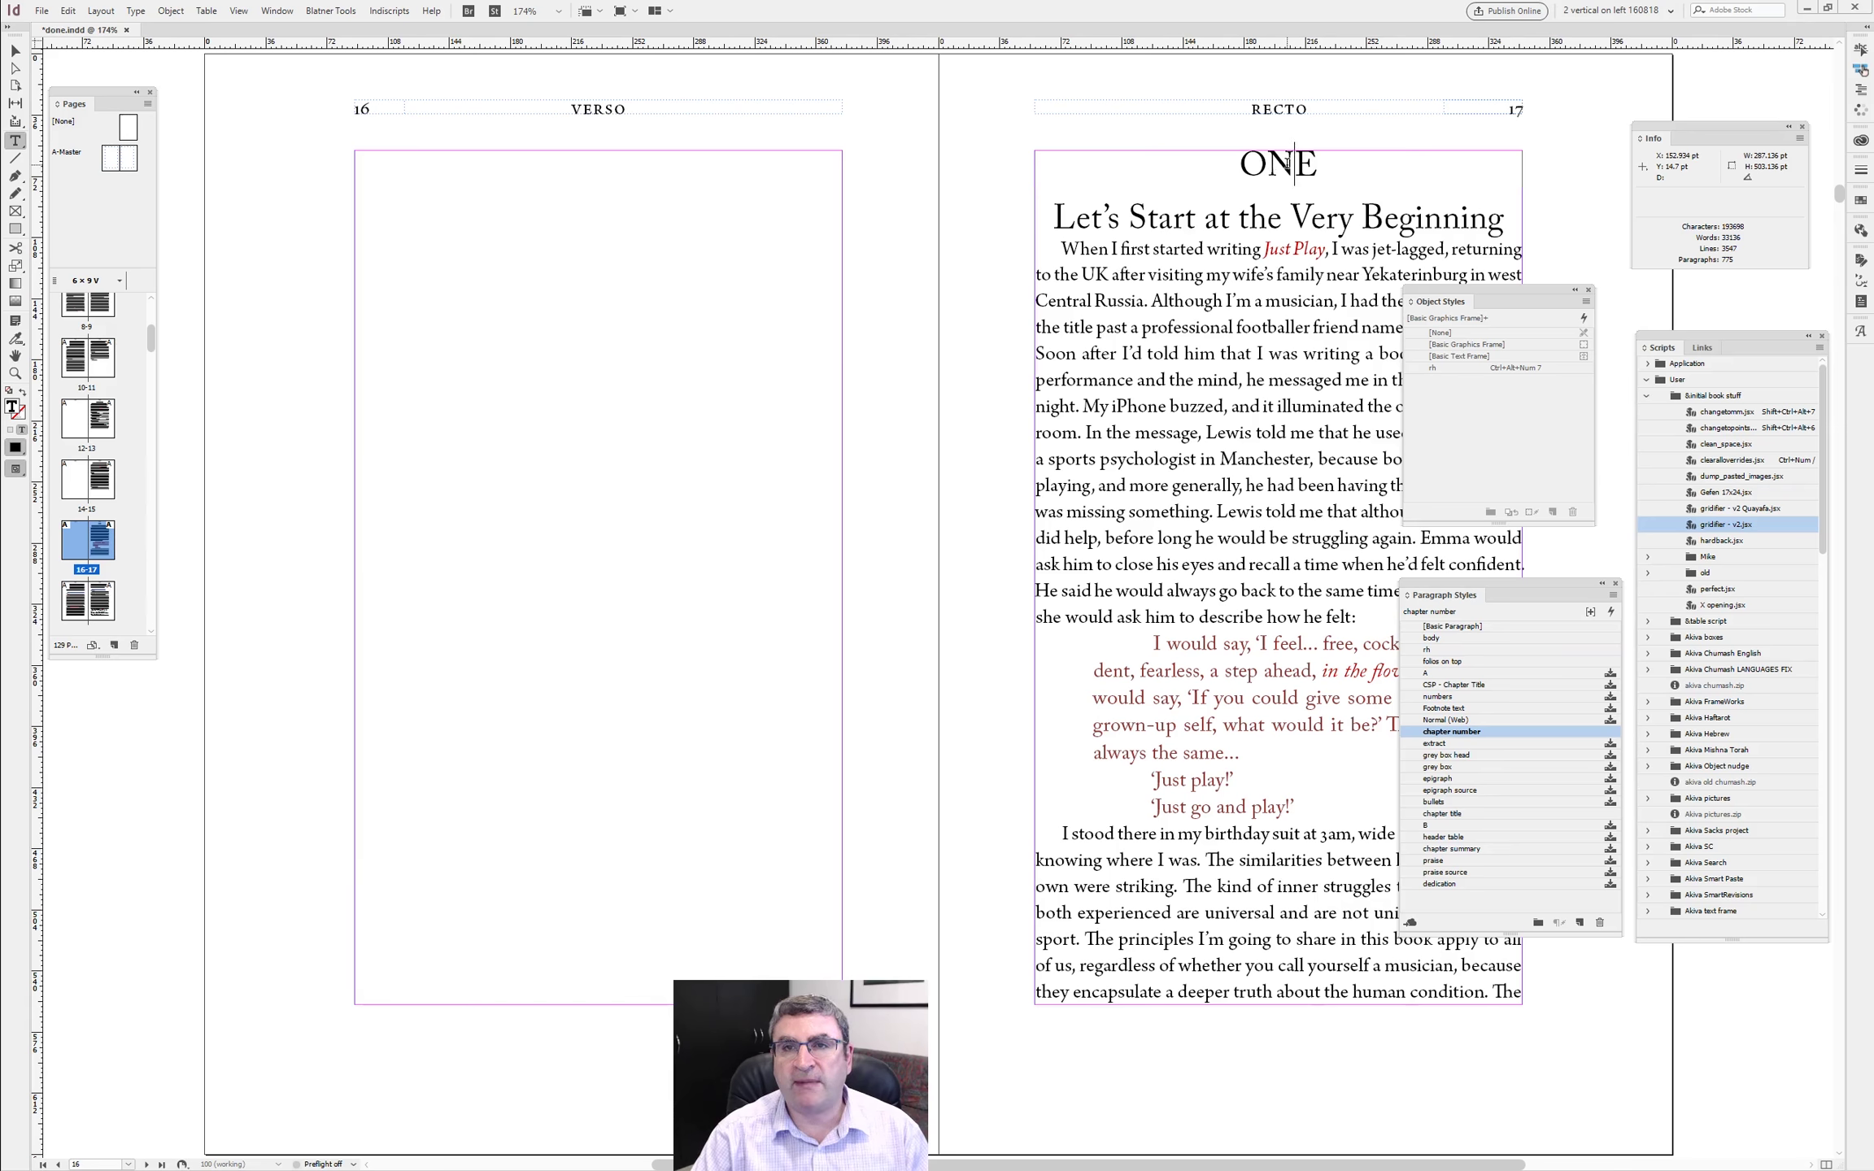
double_click(1284, 162)
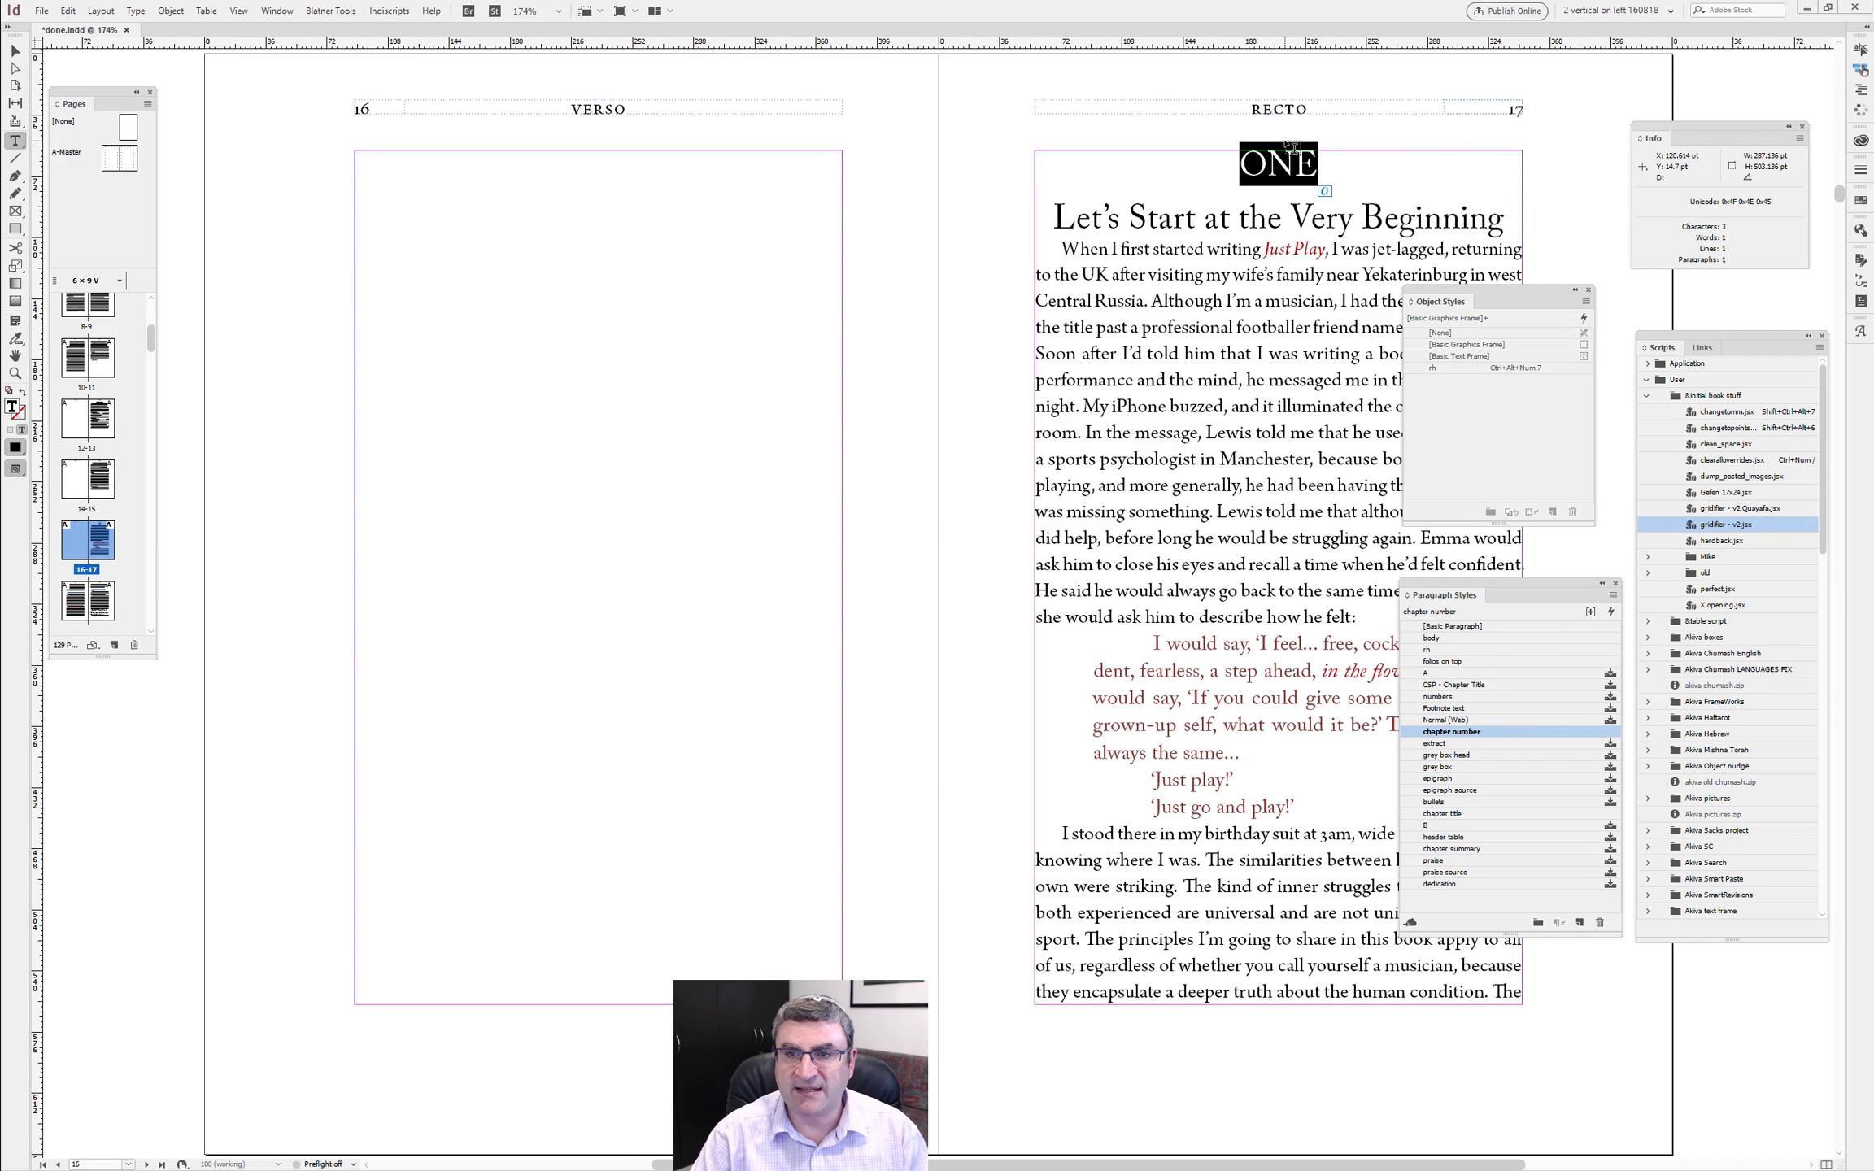
double_click(1253, 216)
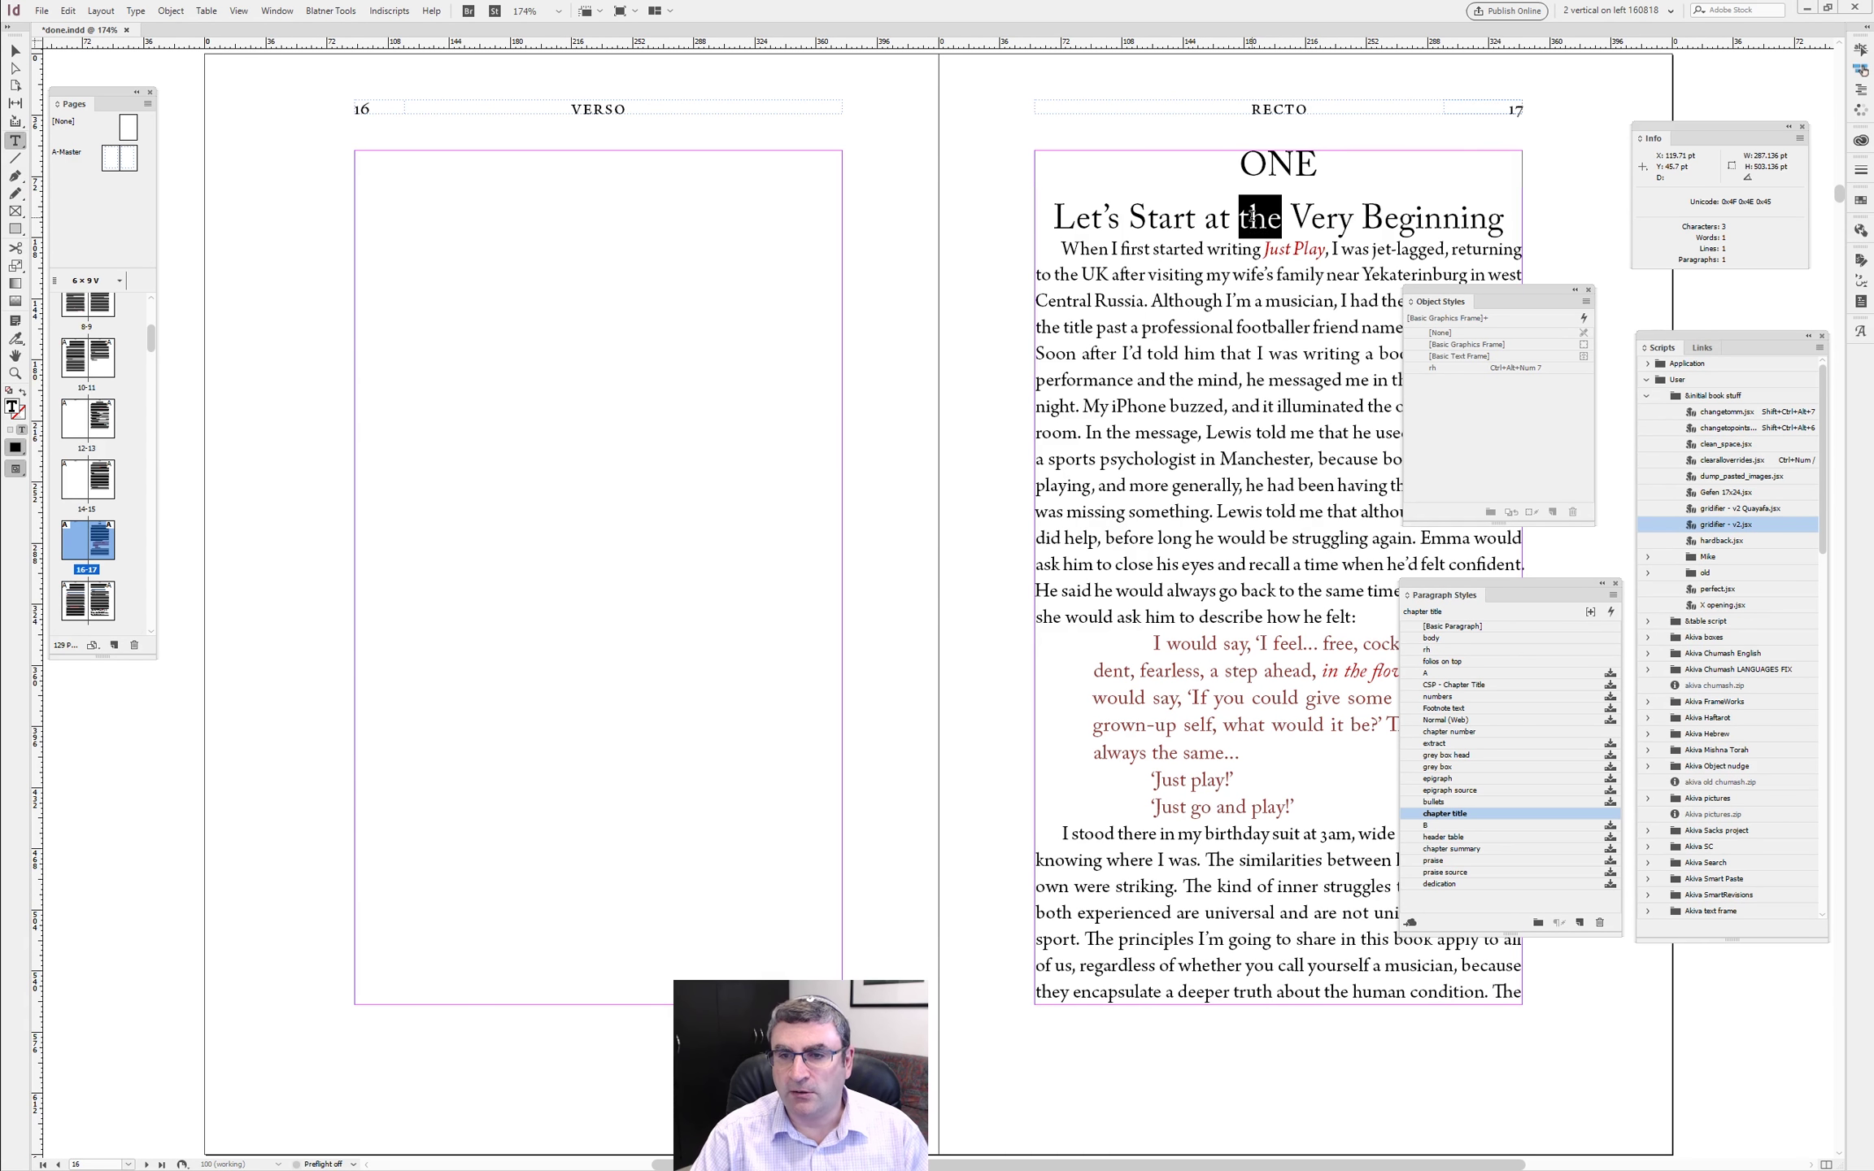
left_click(1325, 217)
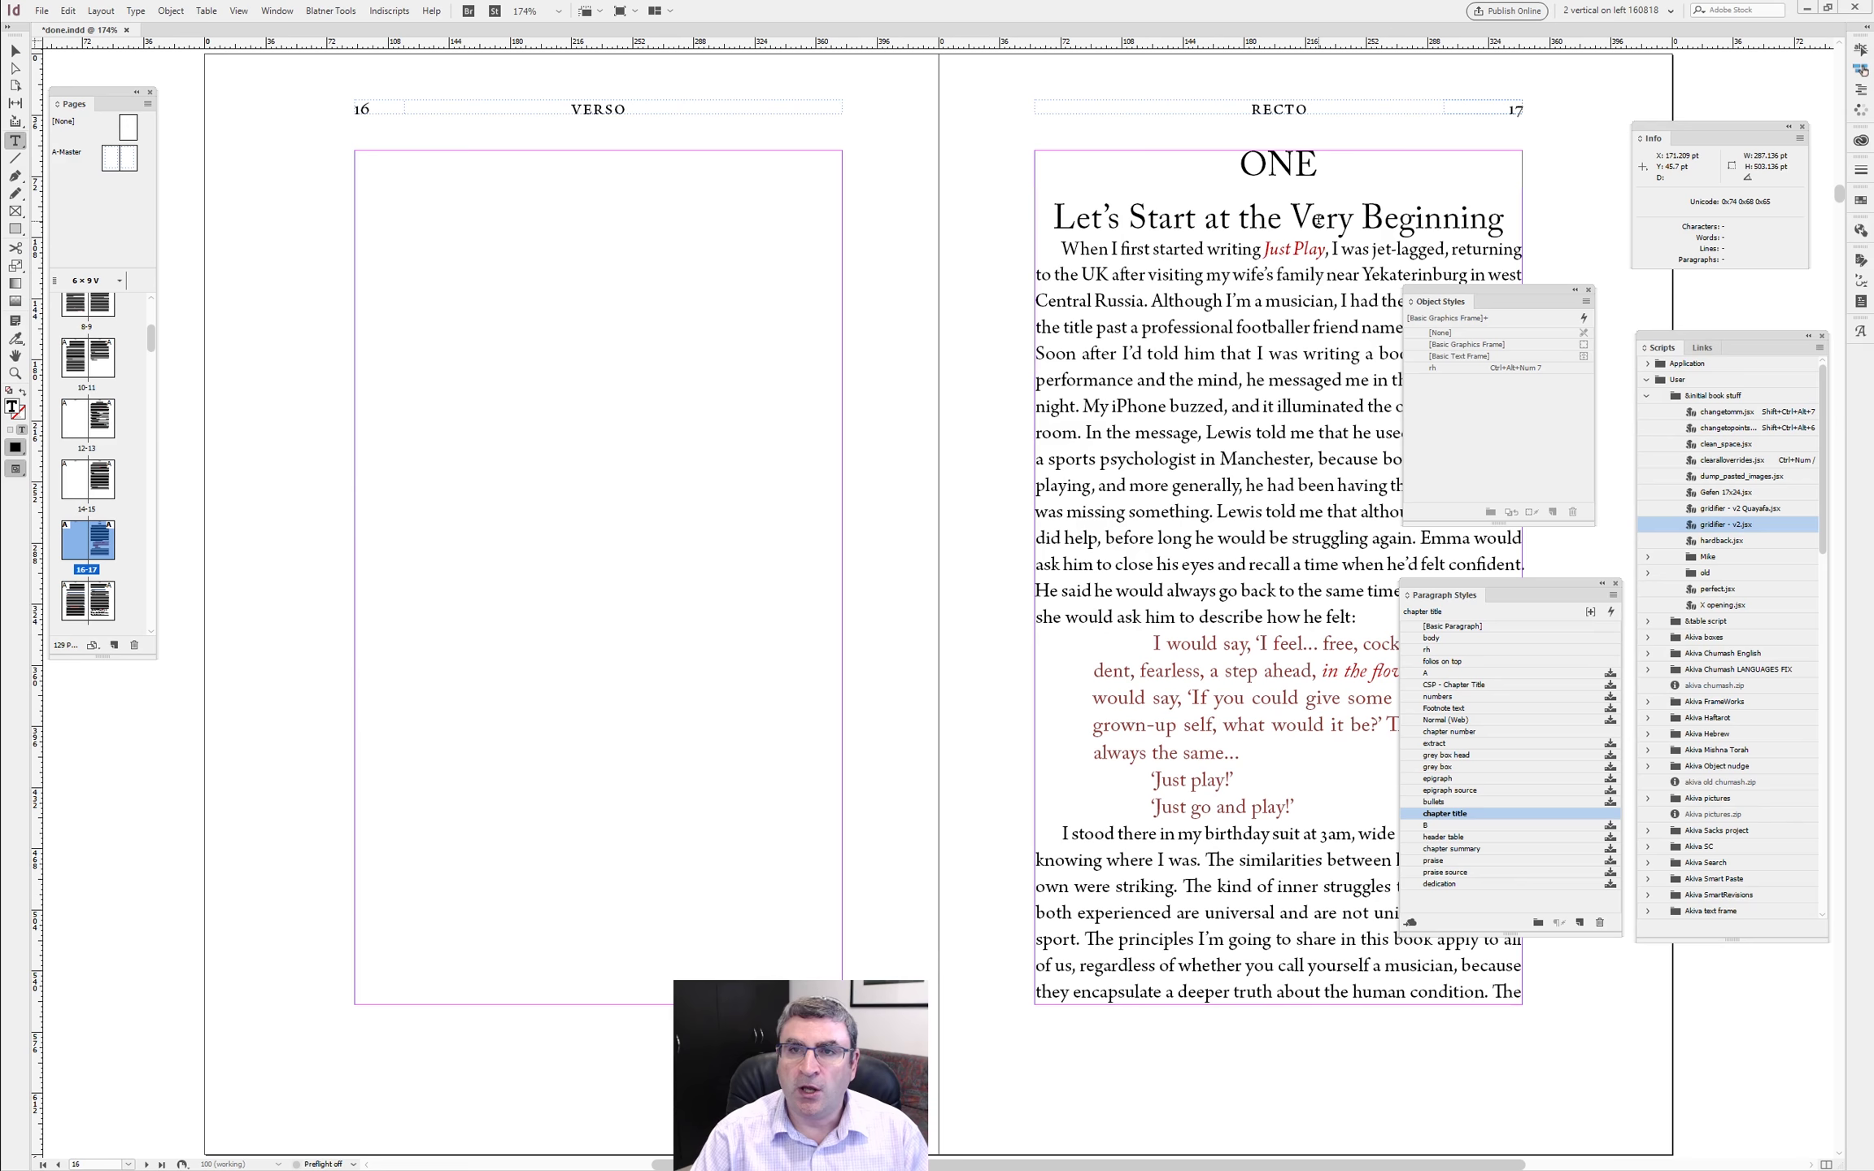
- Open the A-Master spread and select the VERSO running header text
left_click(15, 50)
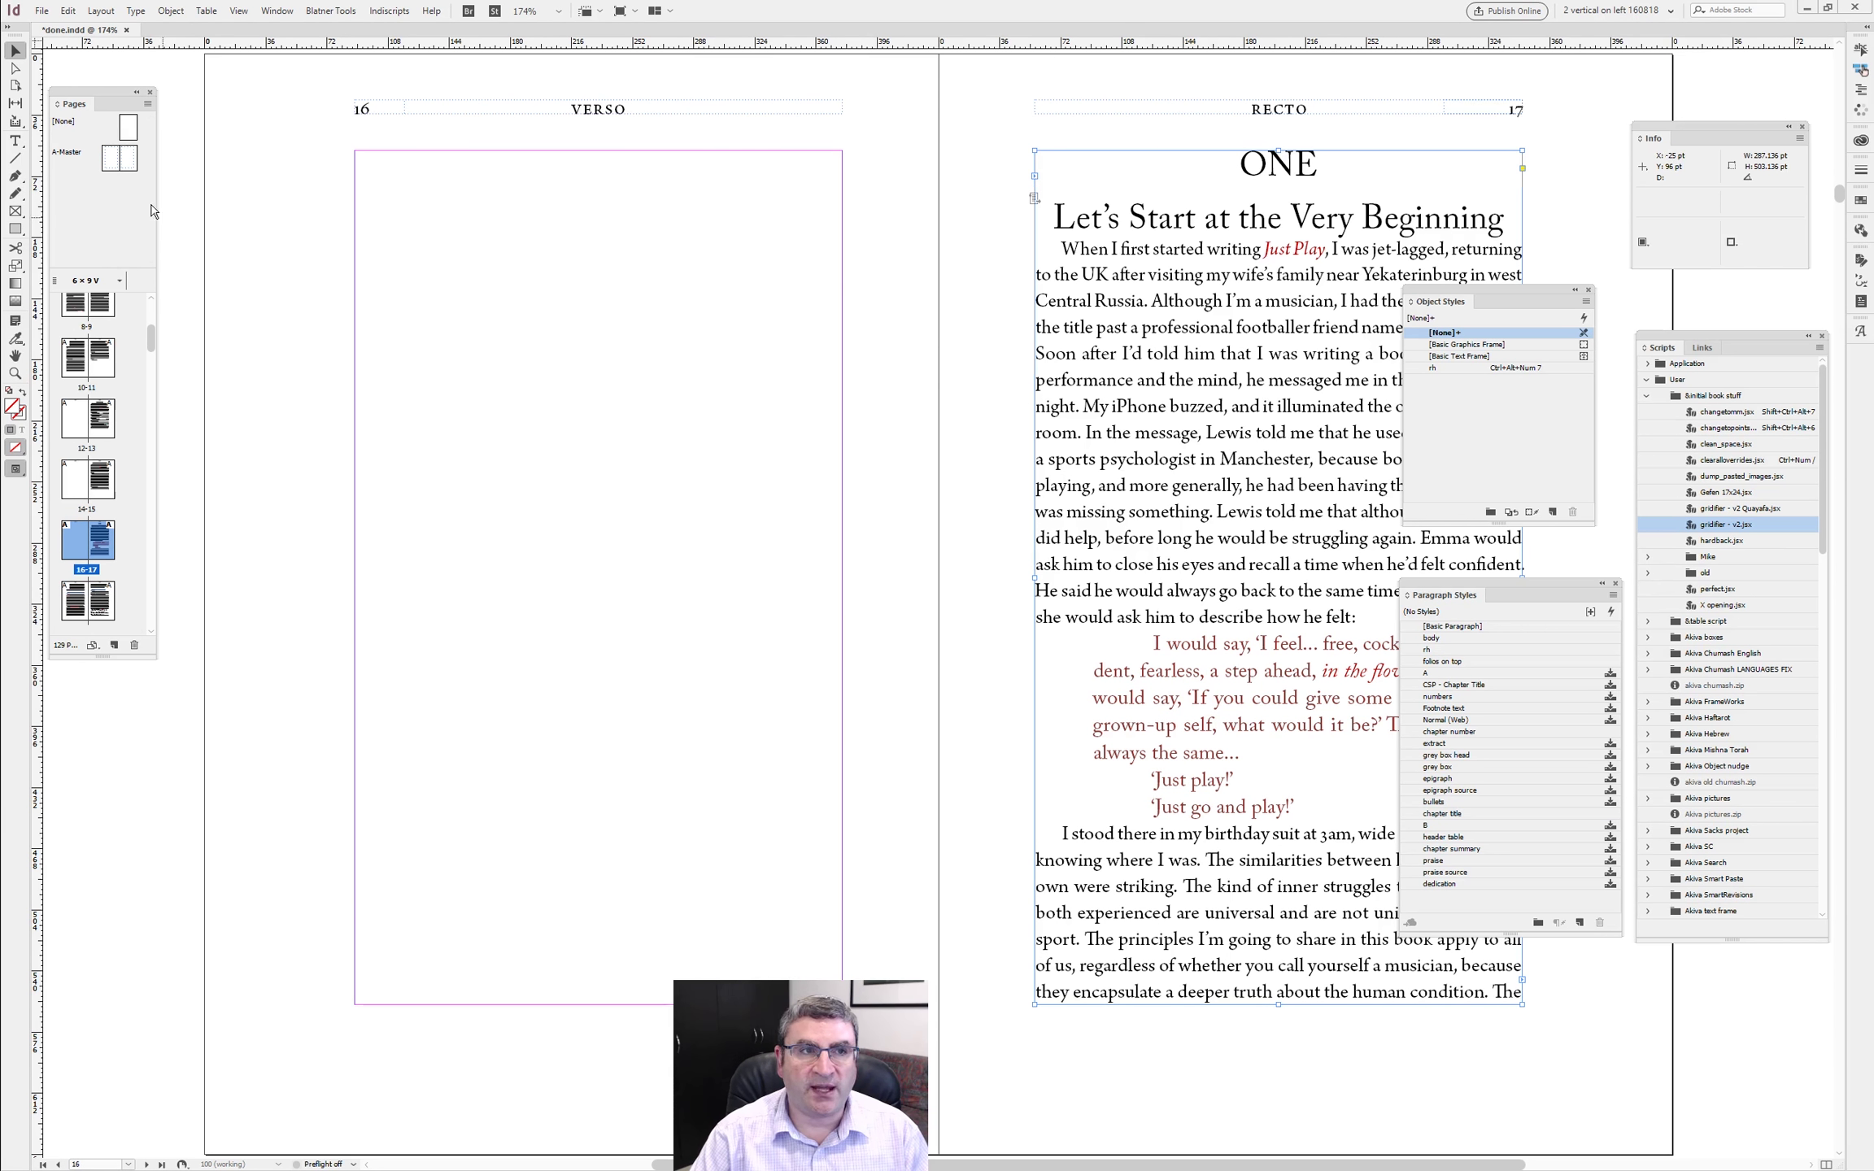
double_click(75, 157)
left_click(684, 119)
double_click(674, 109)
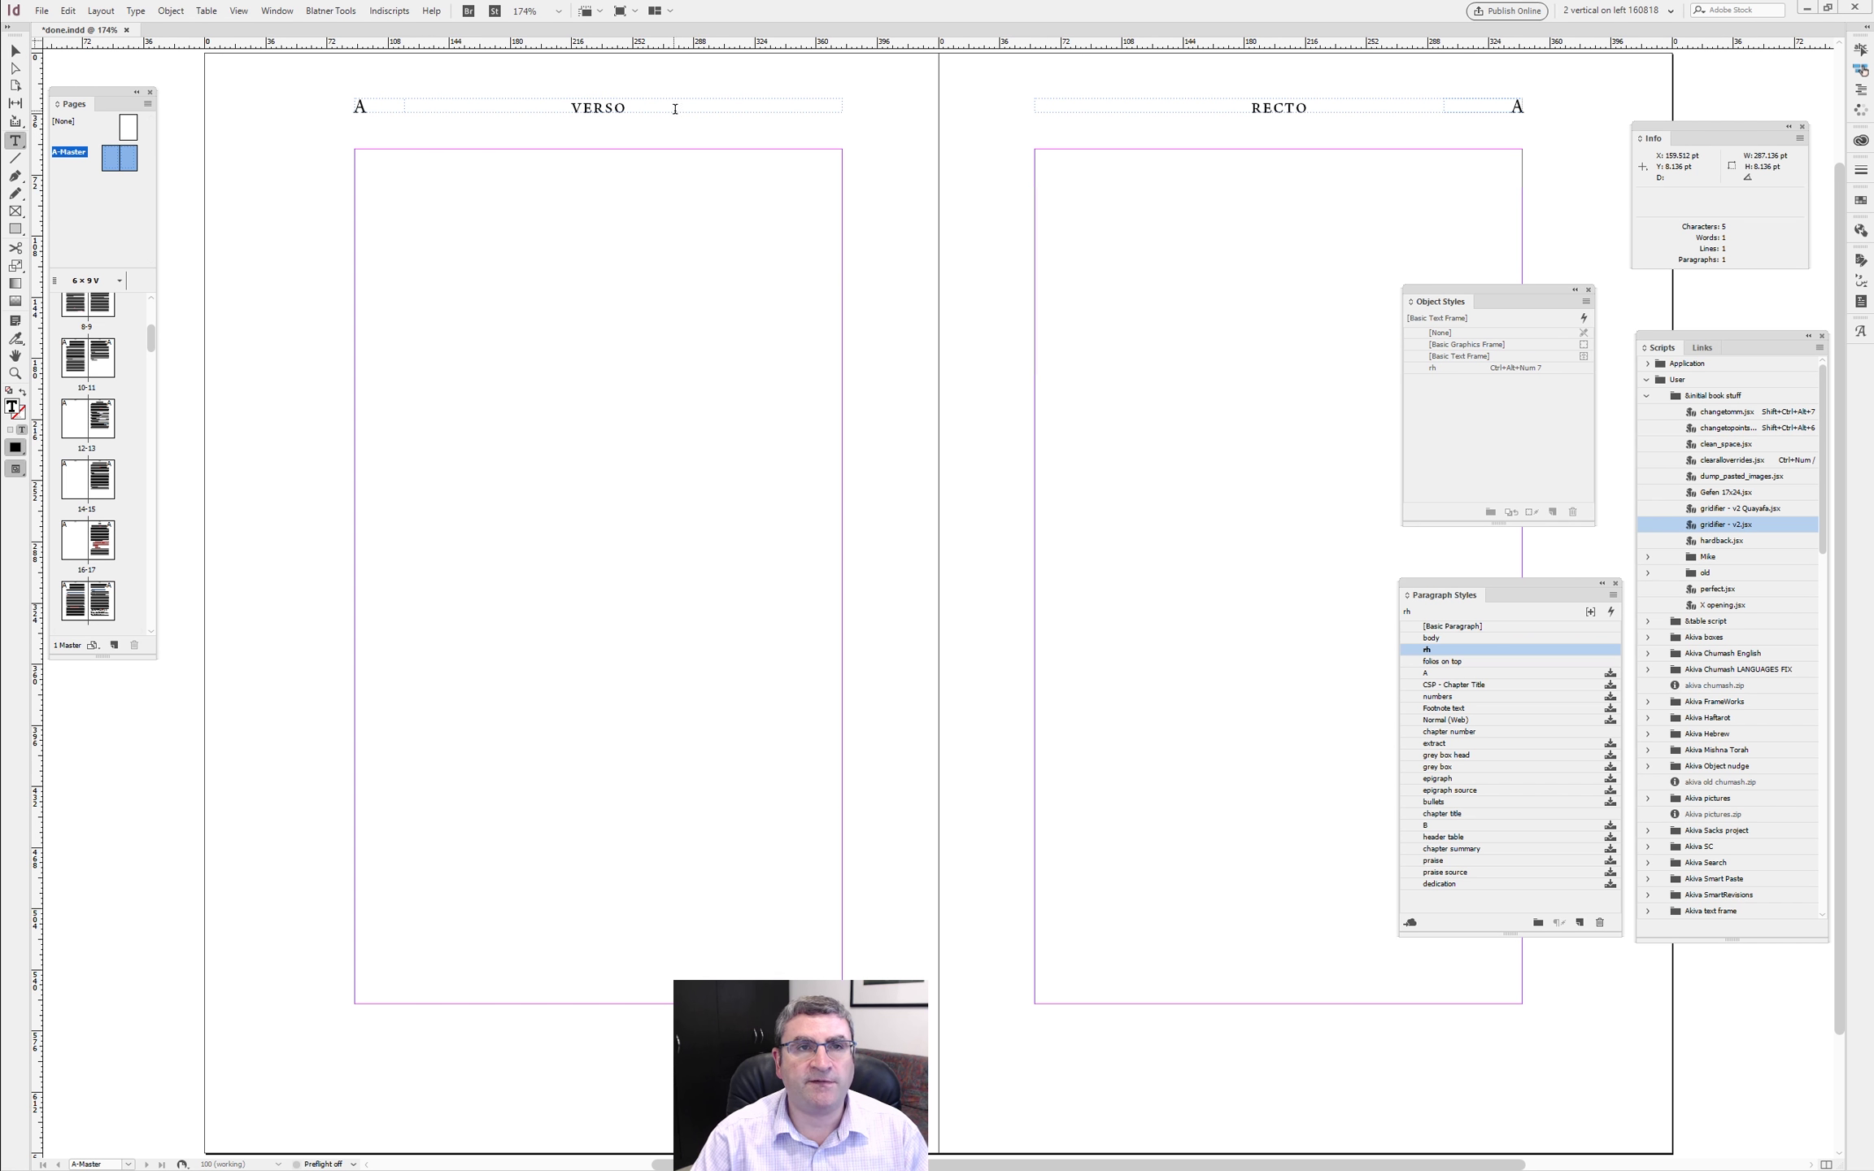
double_click(595, 105)
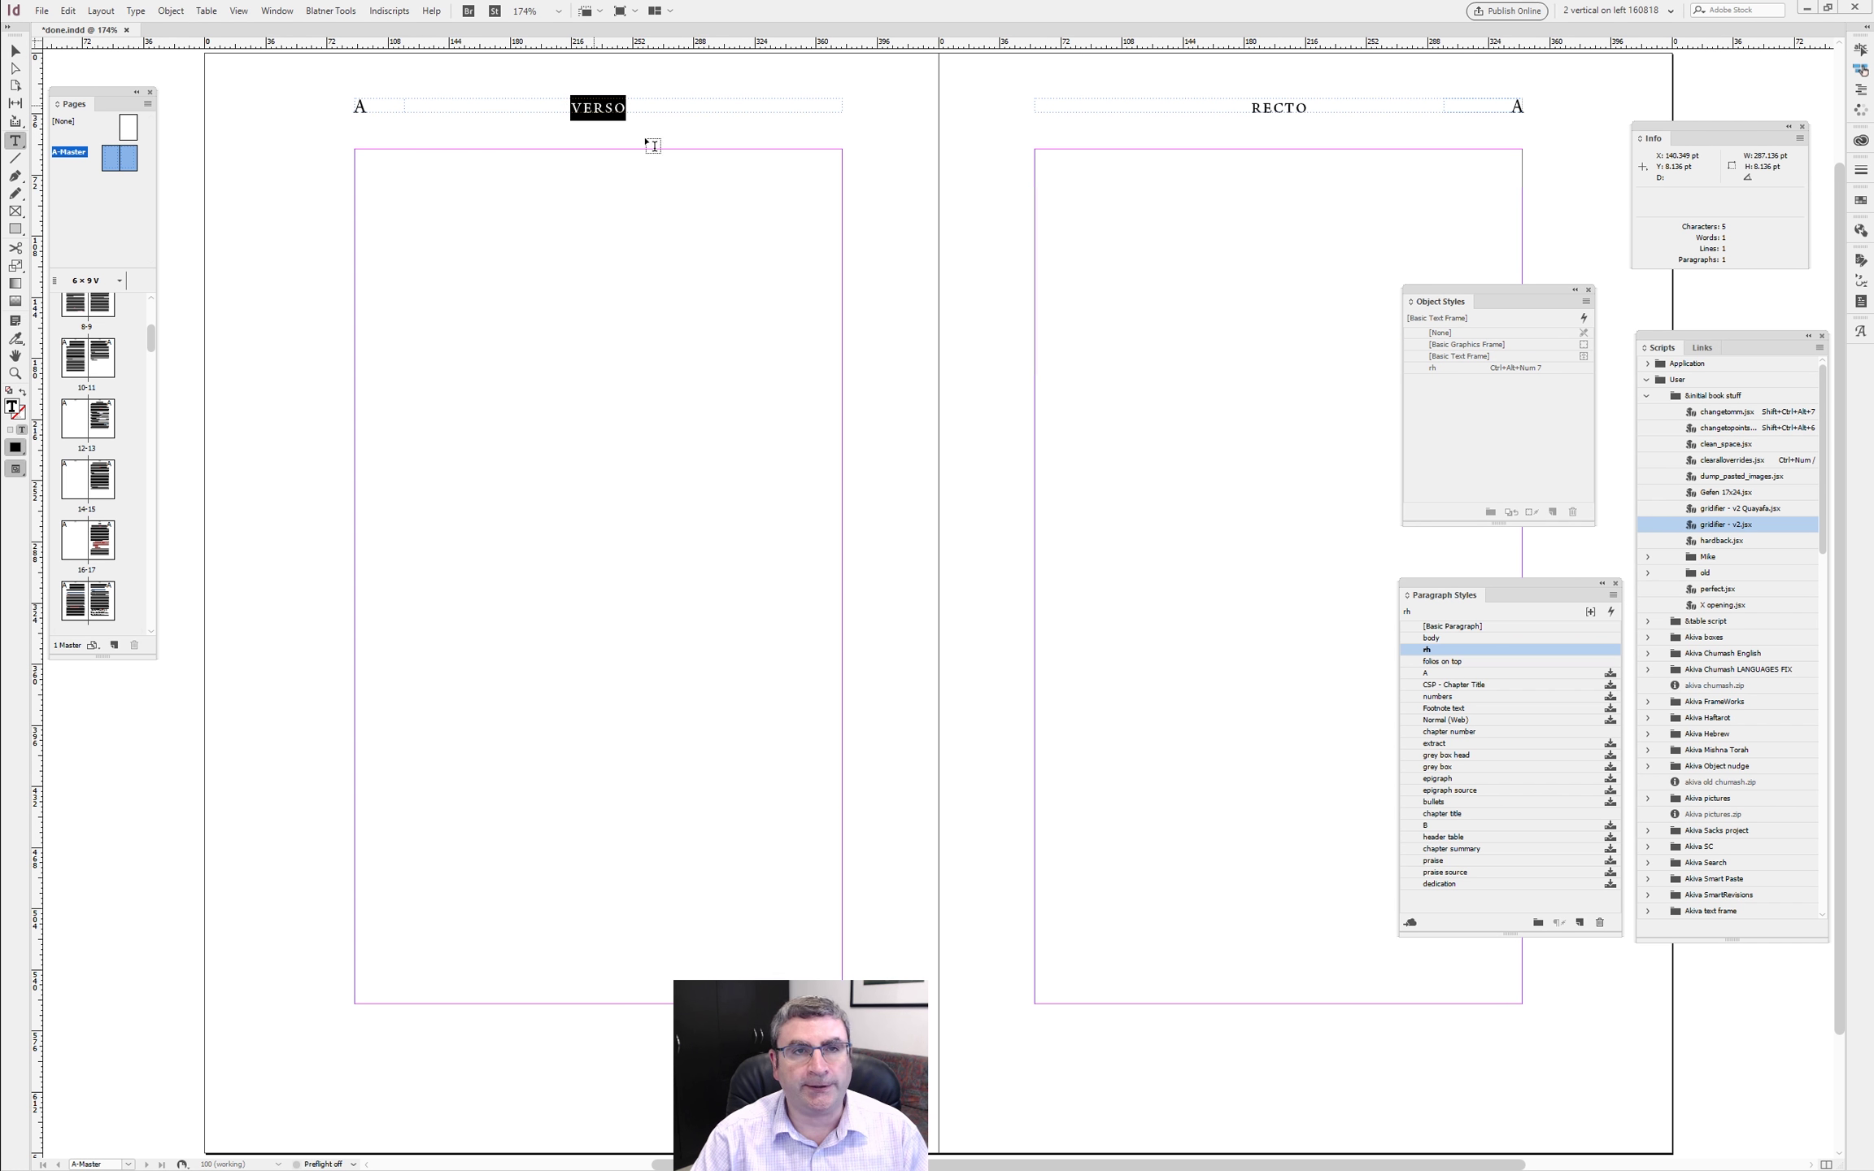
- Start defining a new text variable named verso
left_click(206, 11)
mouse_move(171, 11)
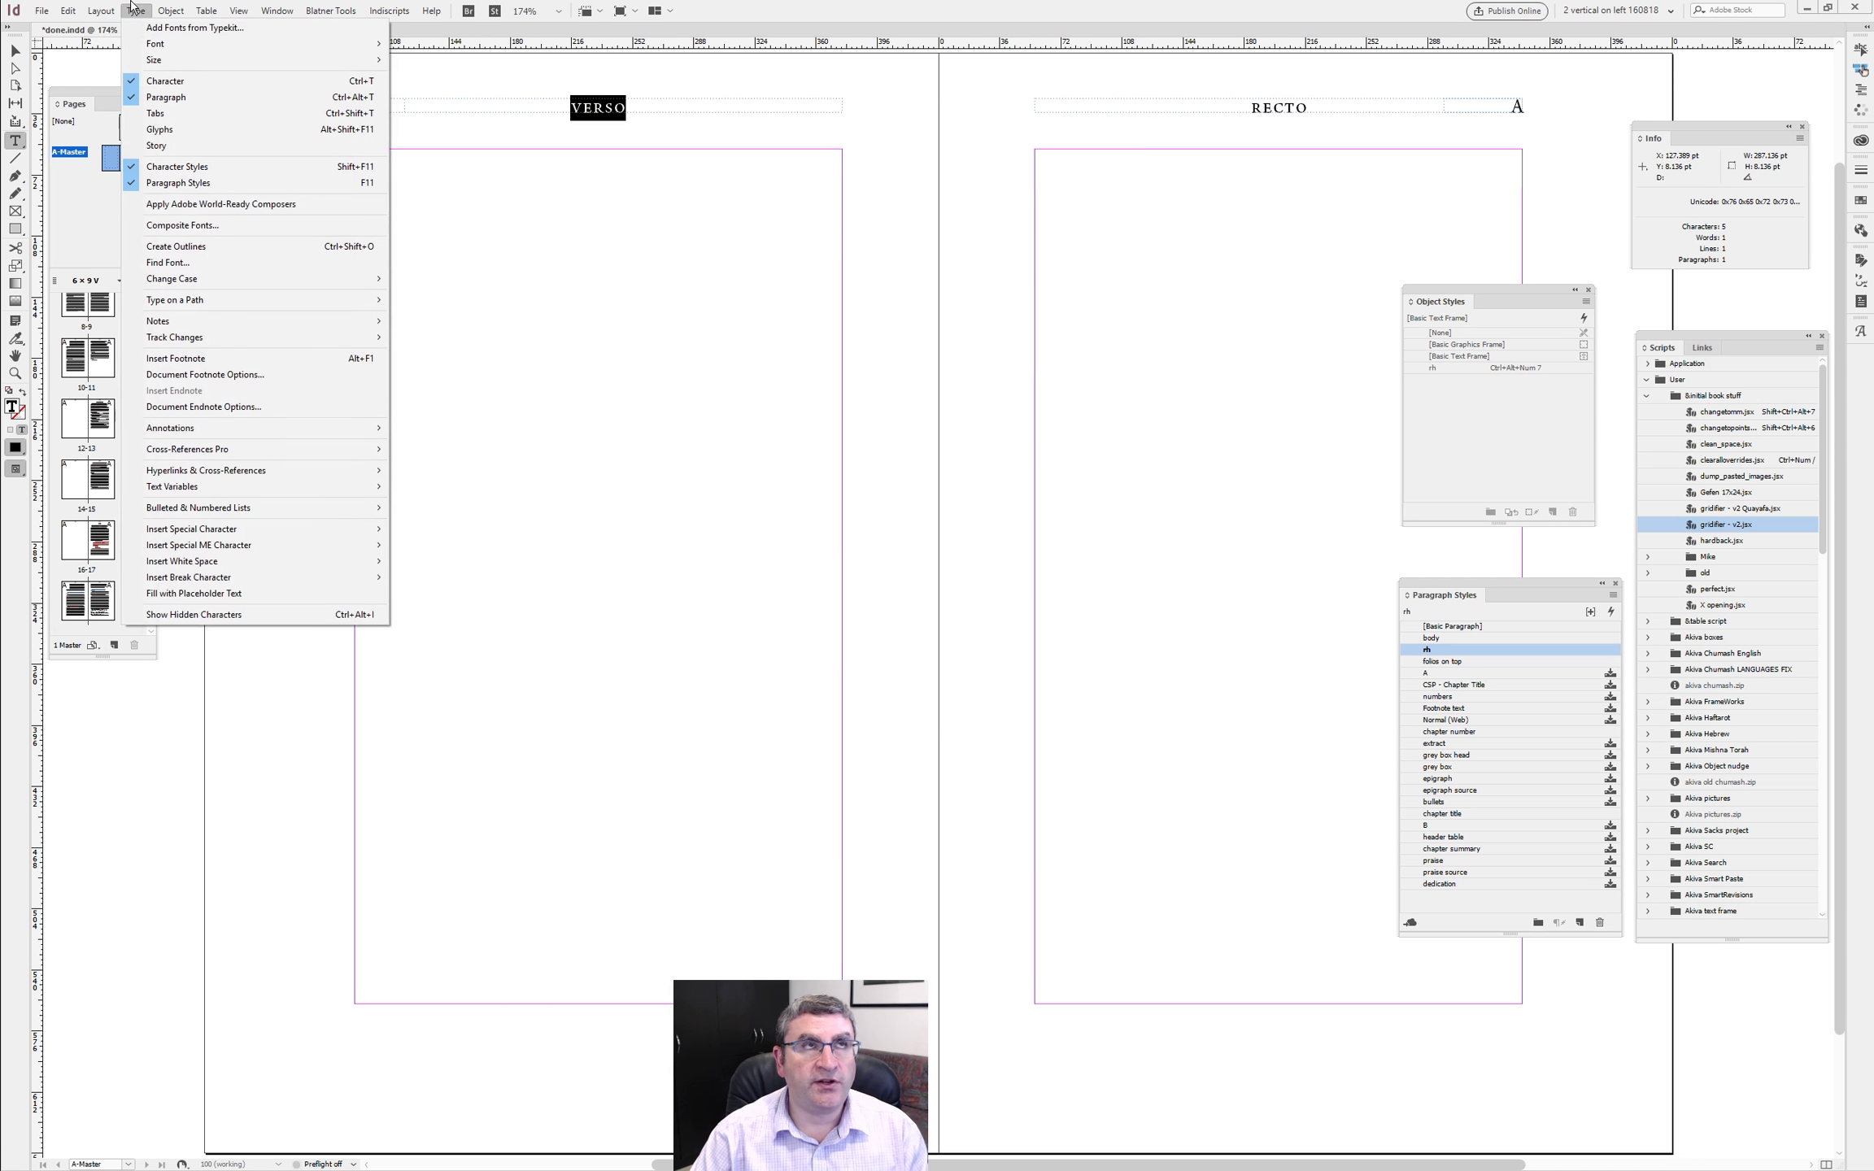
mouse_move(217, 481)
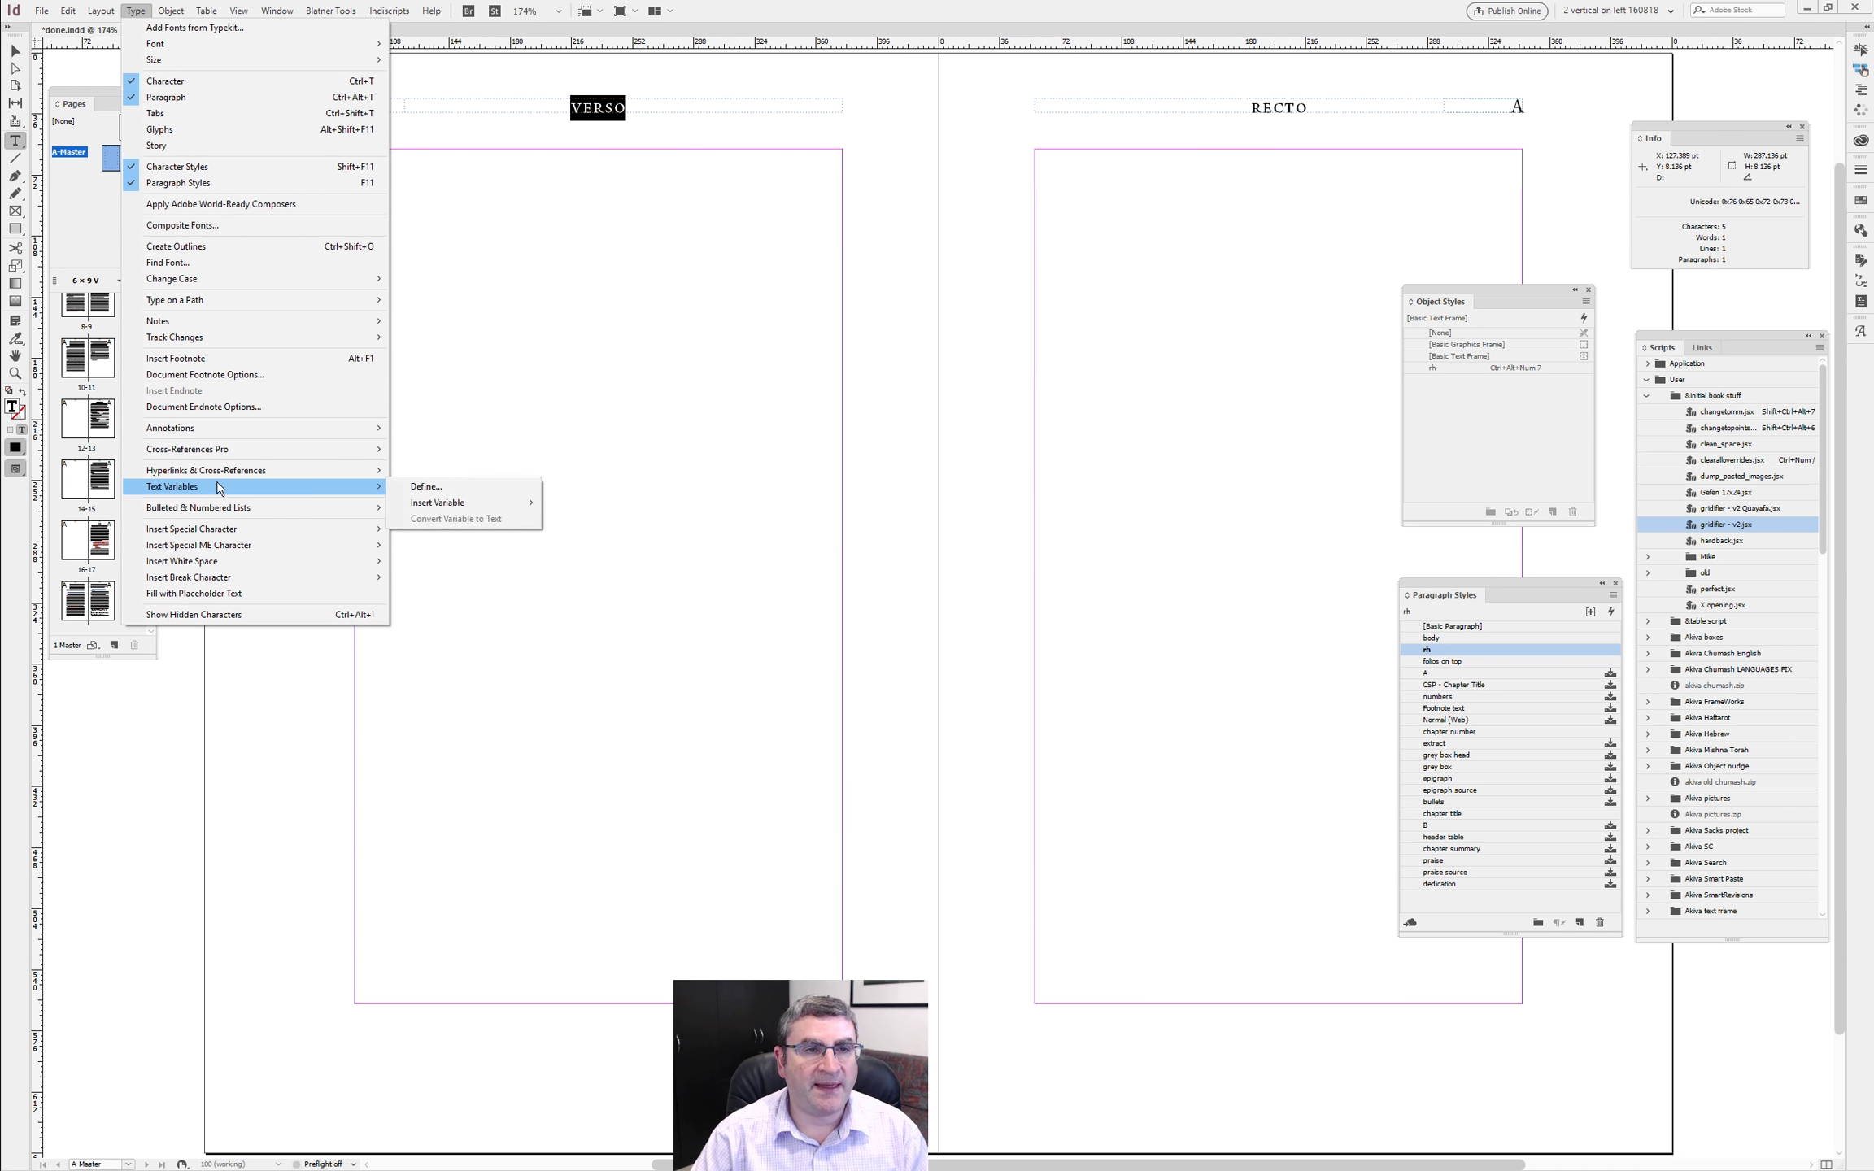
left_click(416, 490)
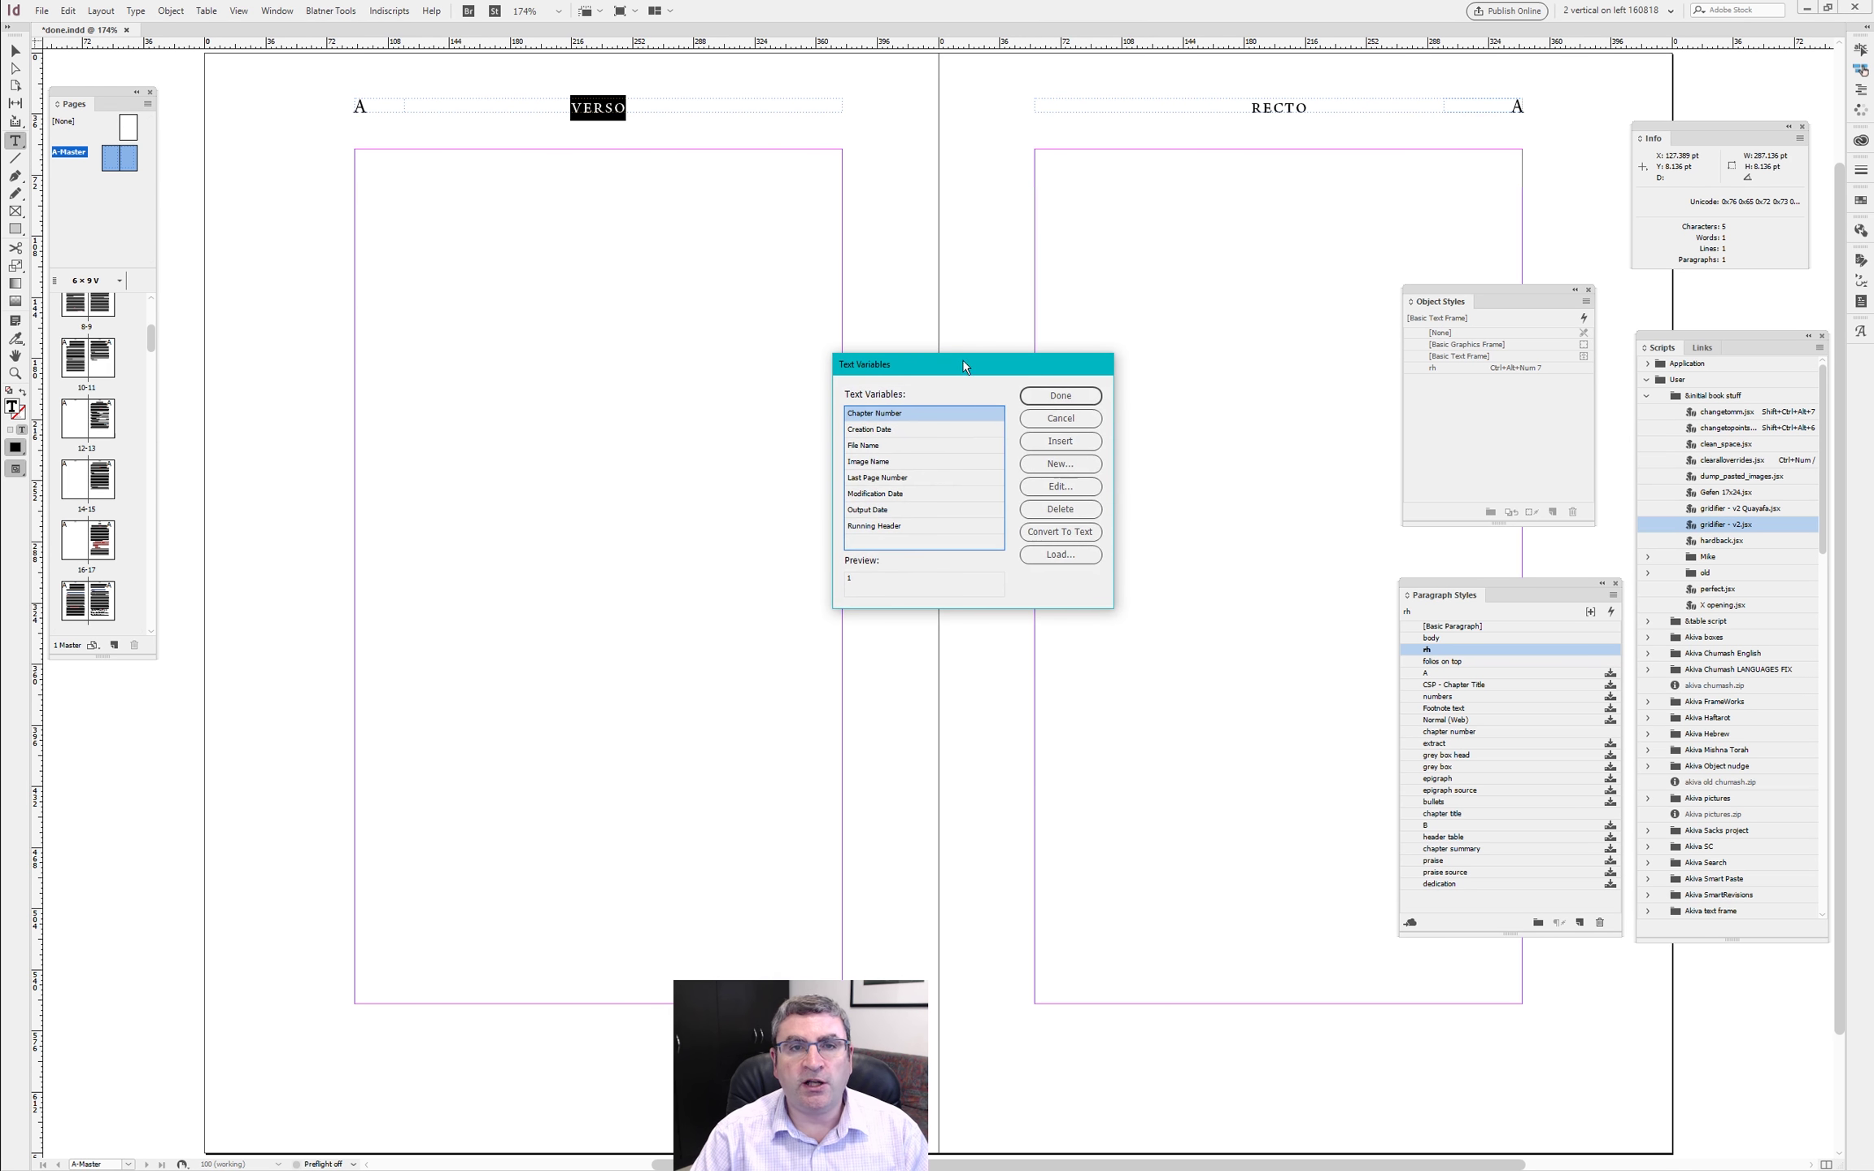
left_click(941, 377)
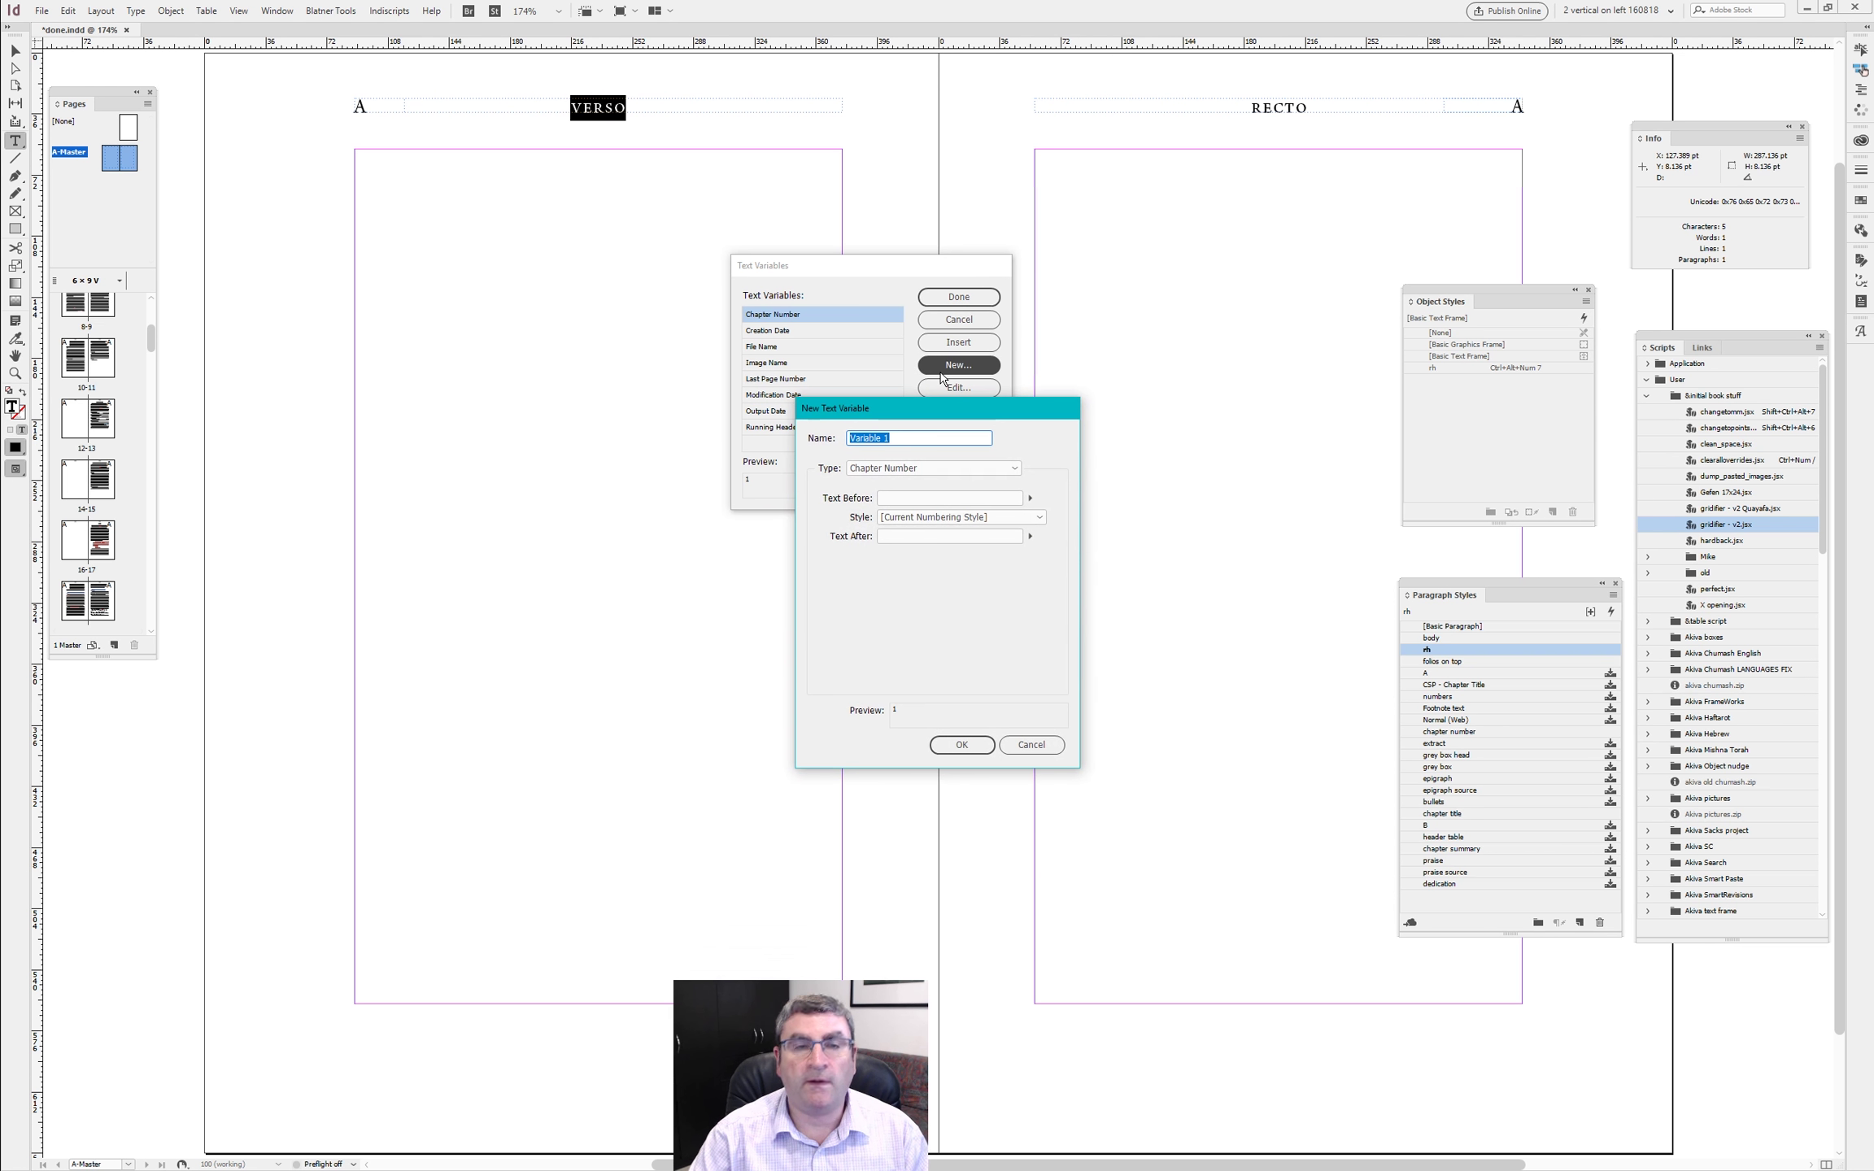
type("verso")
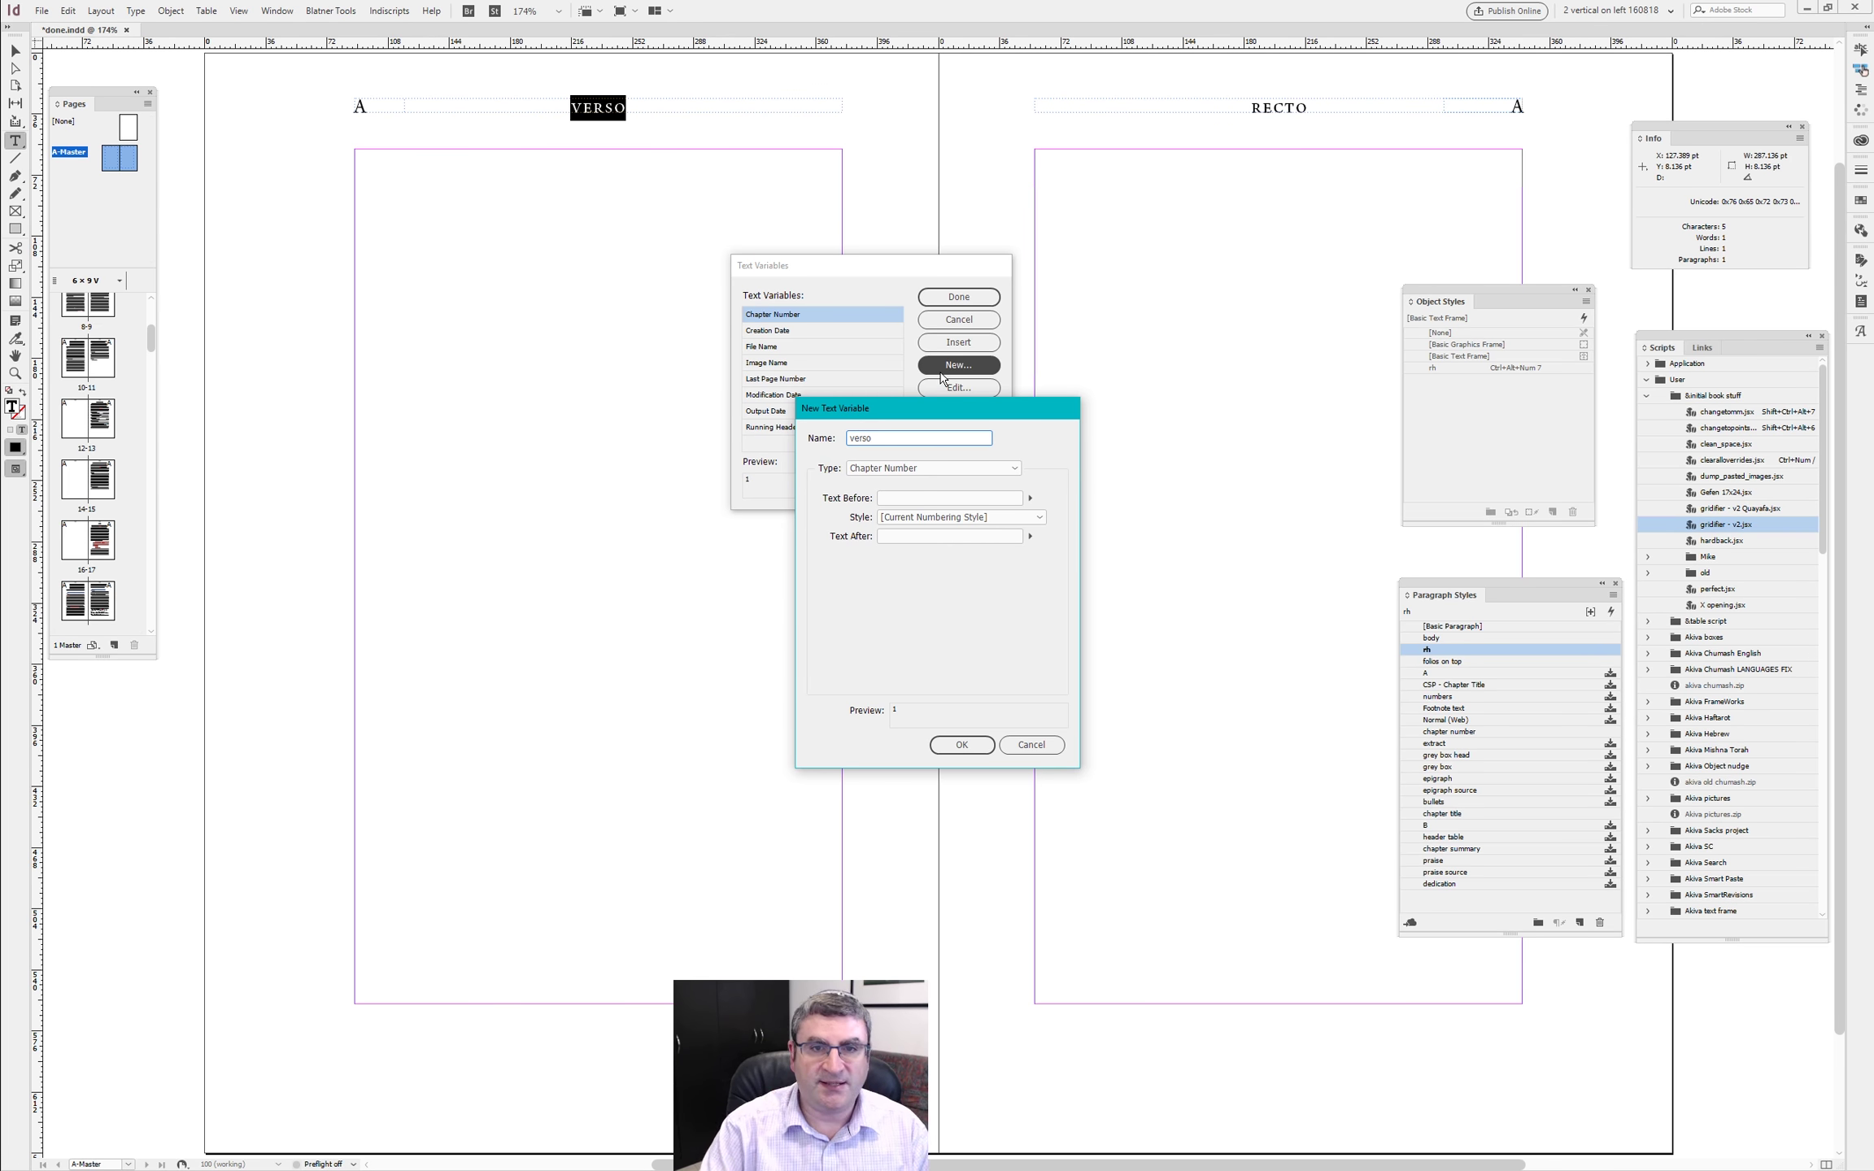
- Set the verso variable's type to Running Header (Paragraph Style), based on the chapter title style
left_click(921, 470)
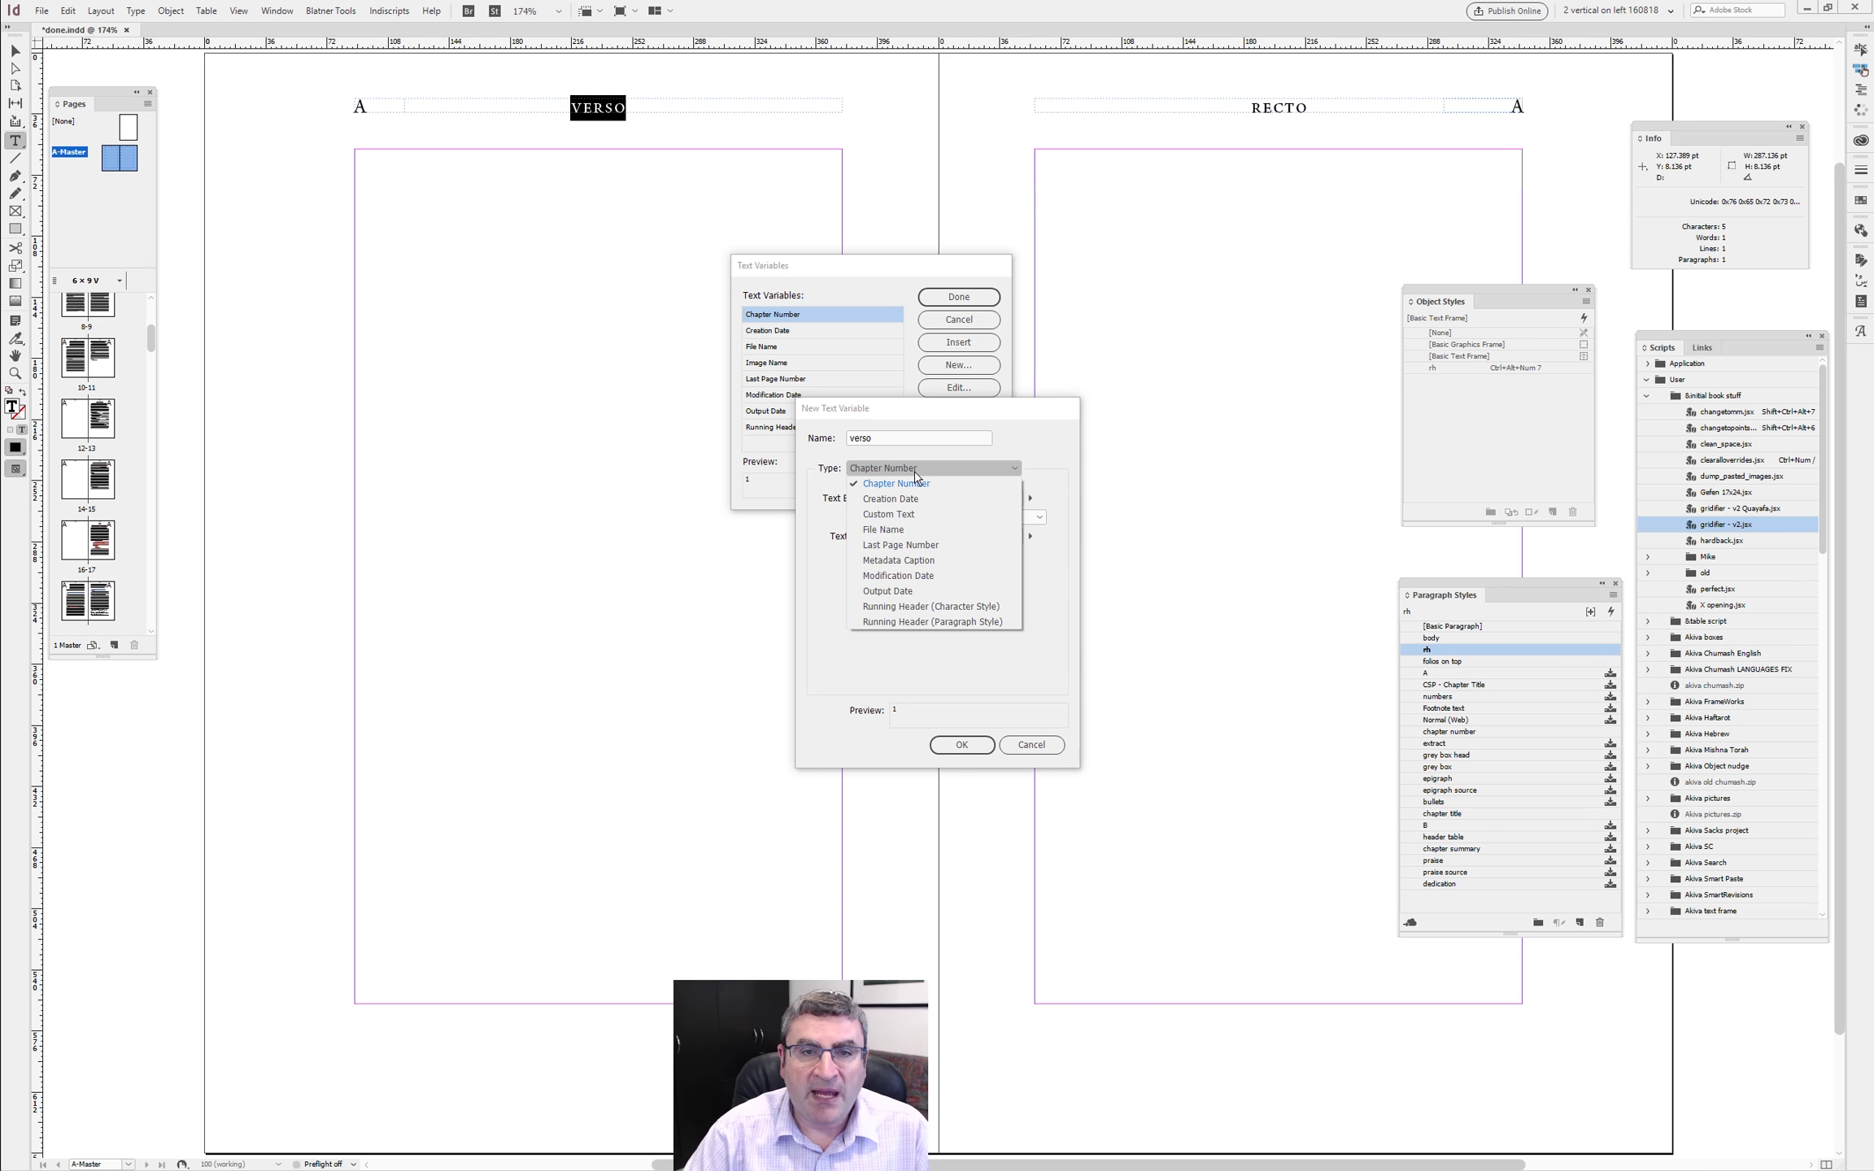
left_click(964, 619)
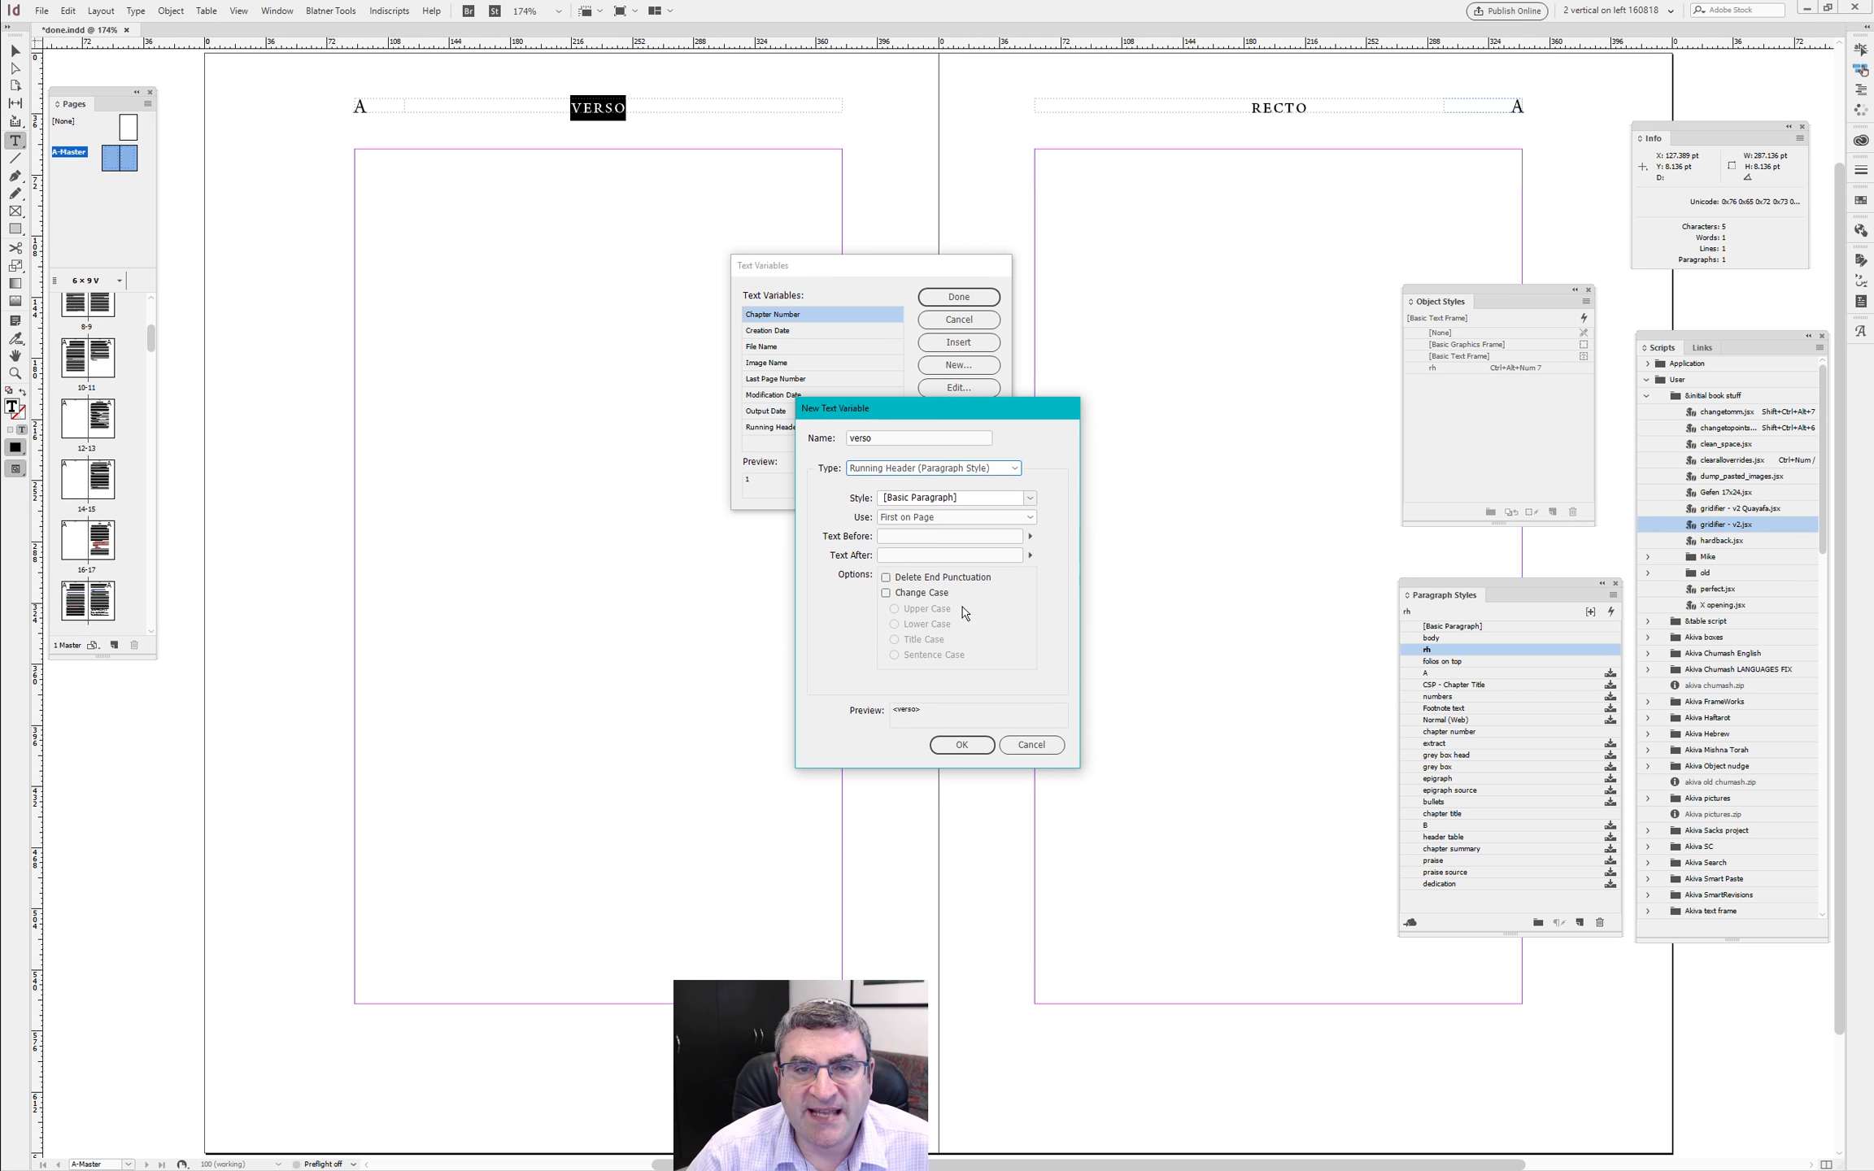
left_click(935, 498)
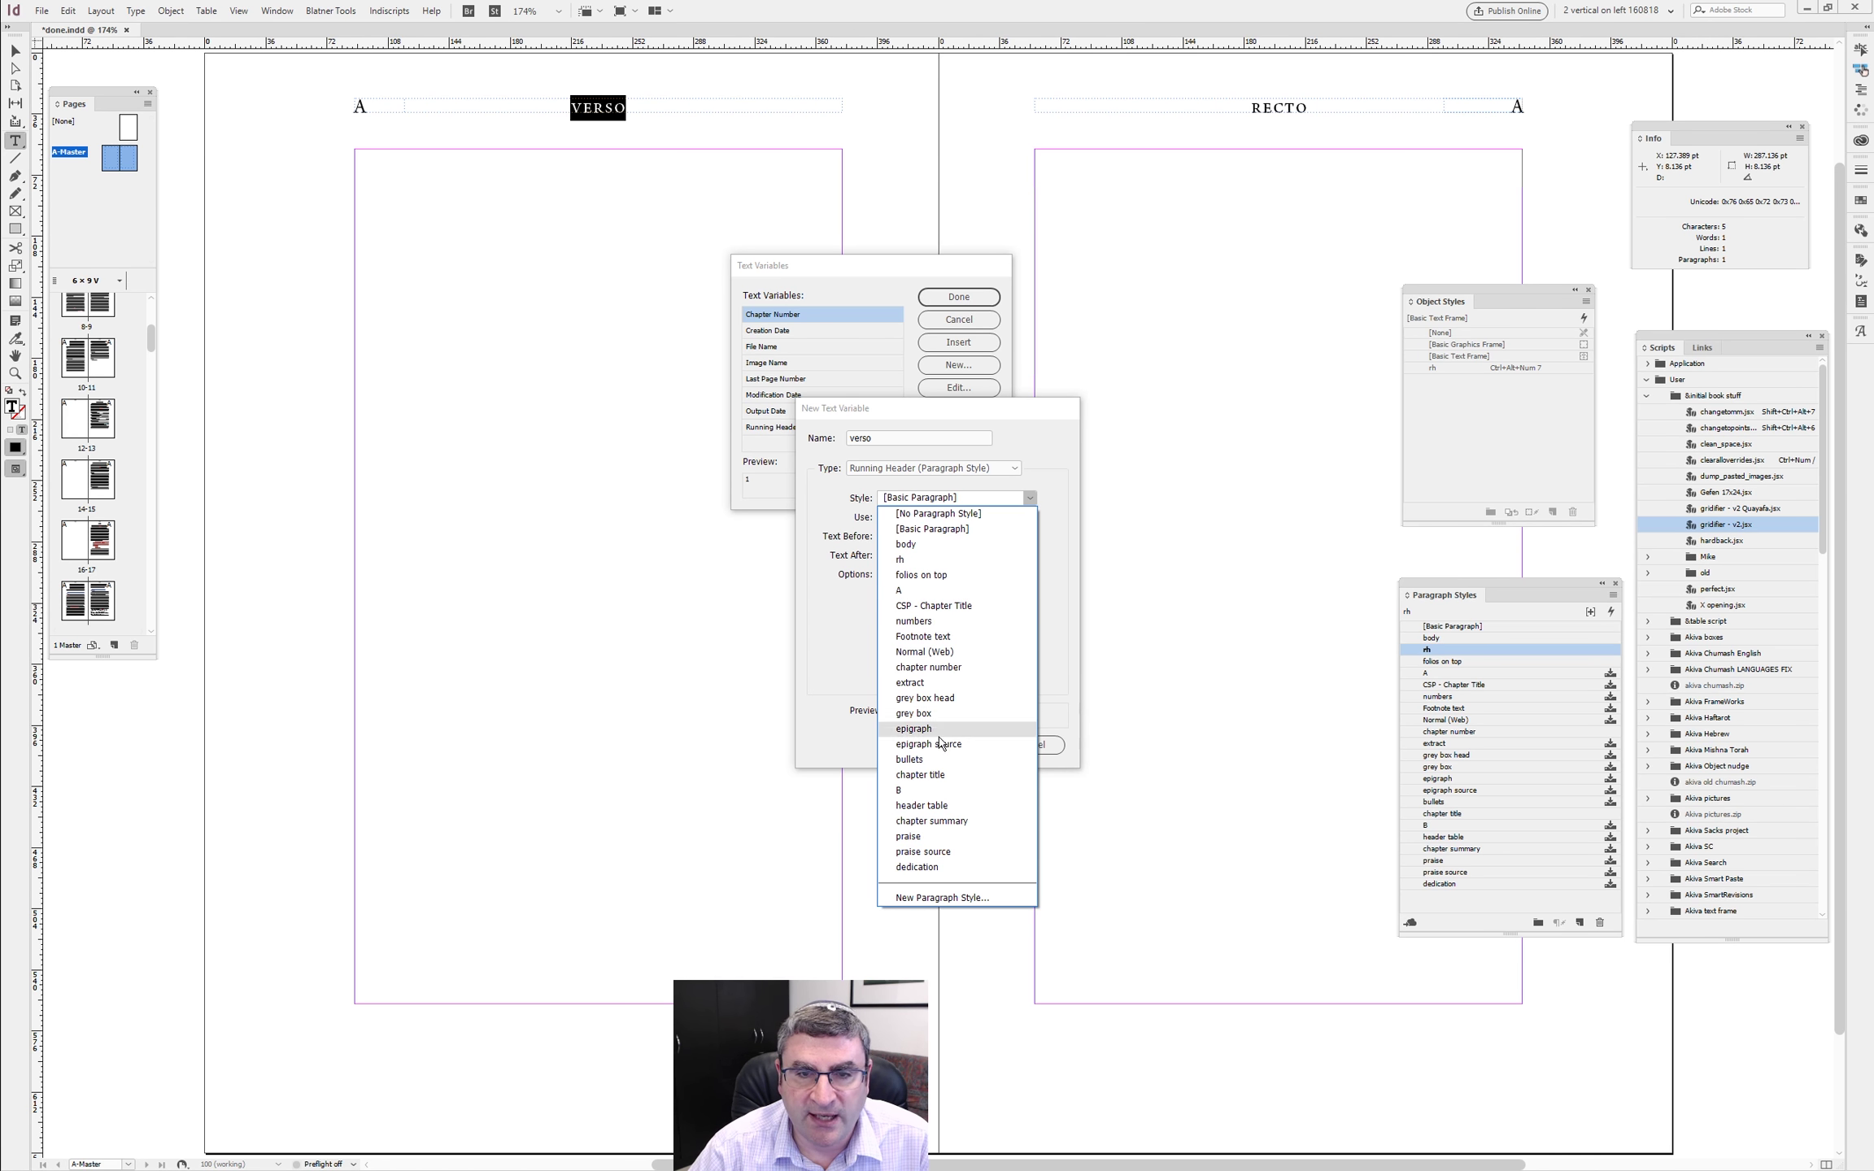
left_click(942, 777)
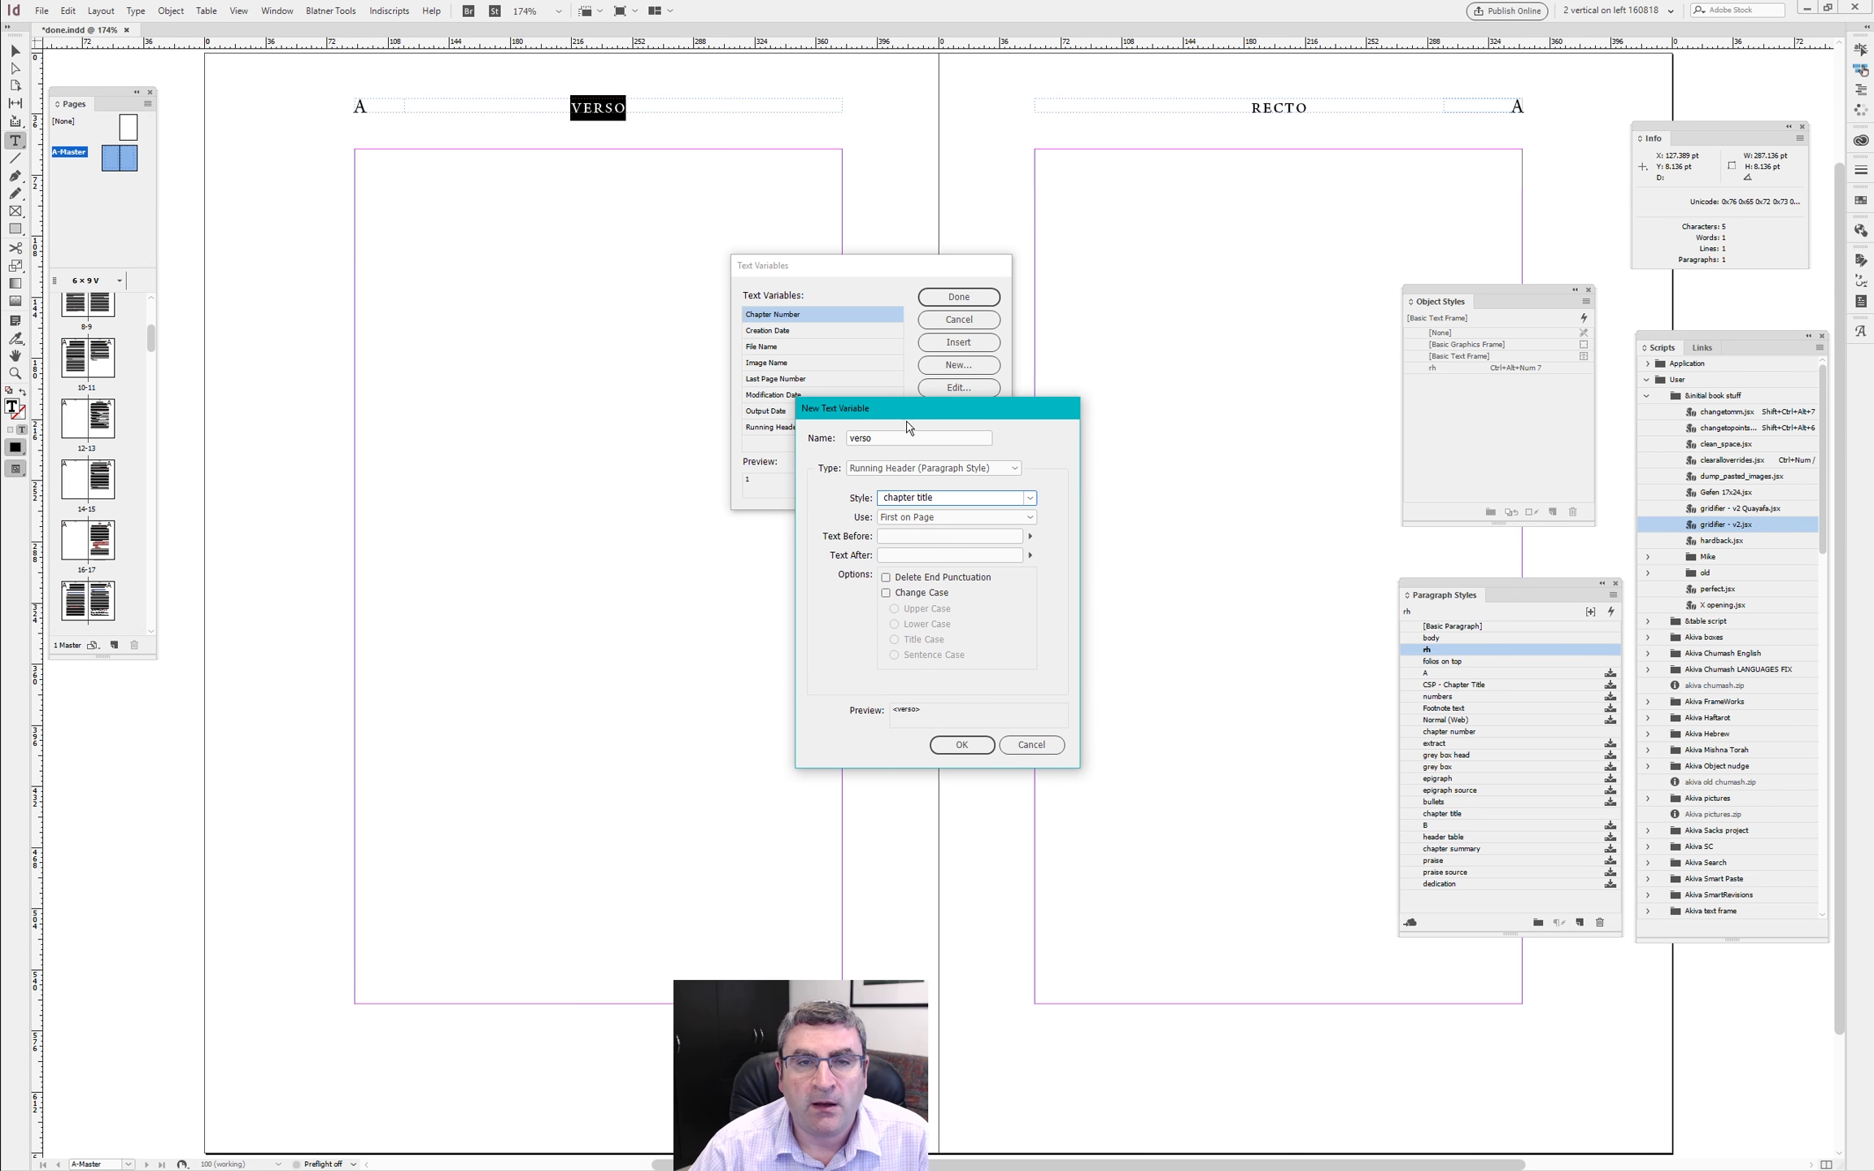
- Change the verso variable's type to Running Header (Character Style), based on a new character style named verso
left_click_drag(907, 414, 719, 307)
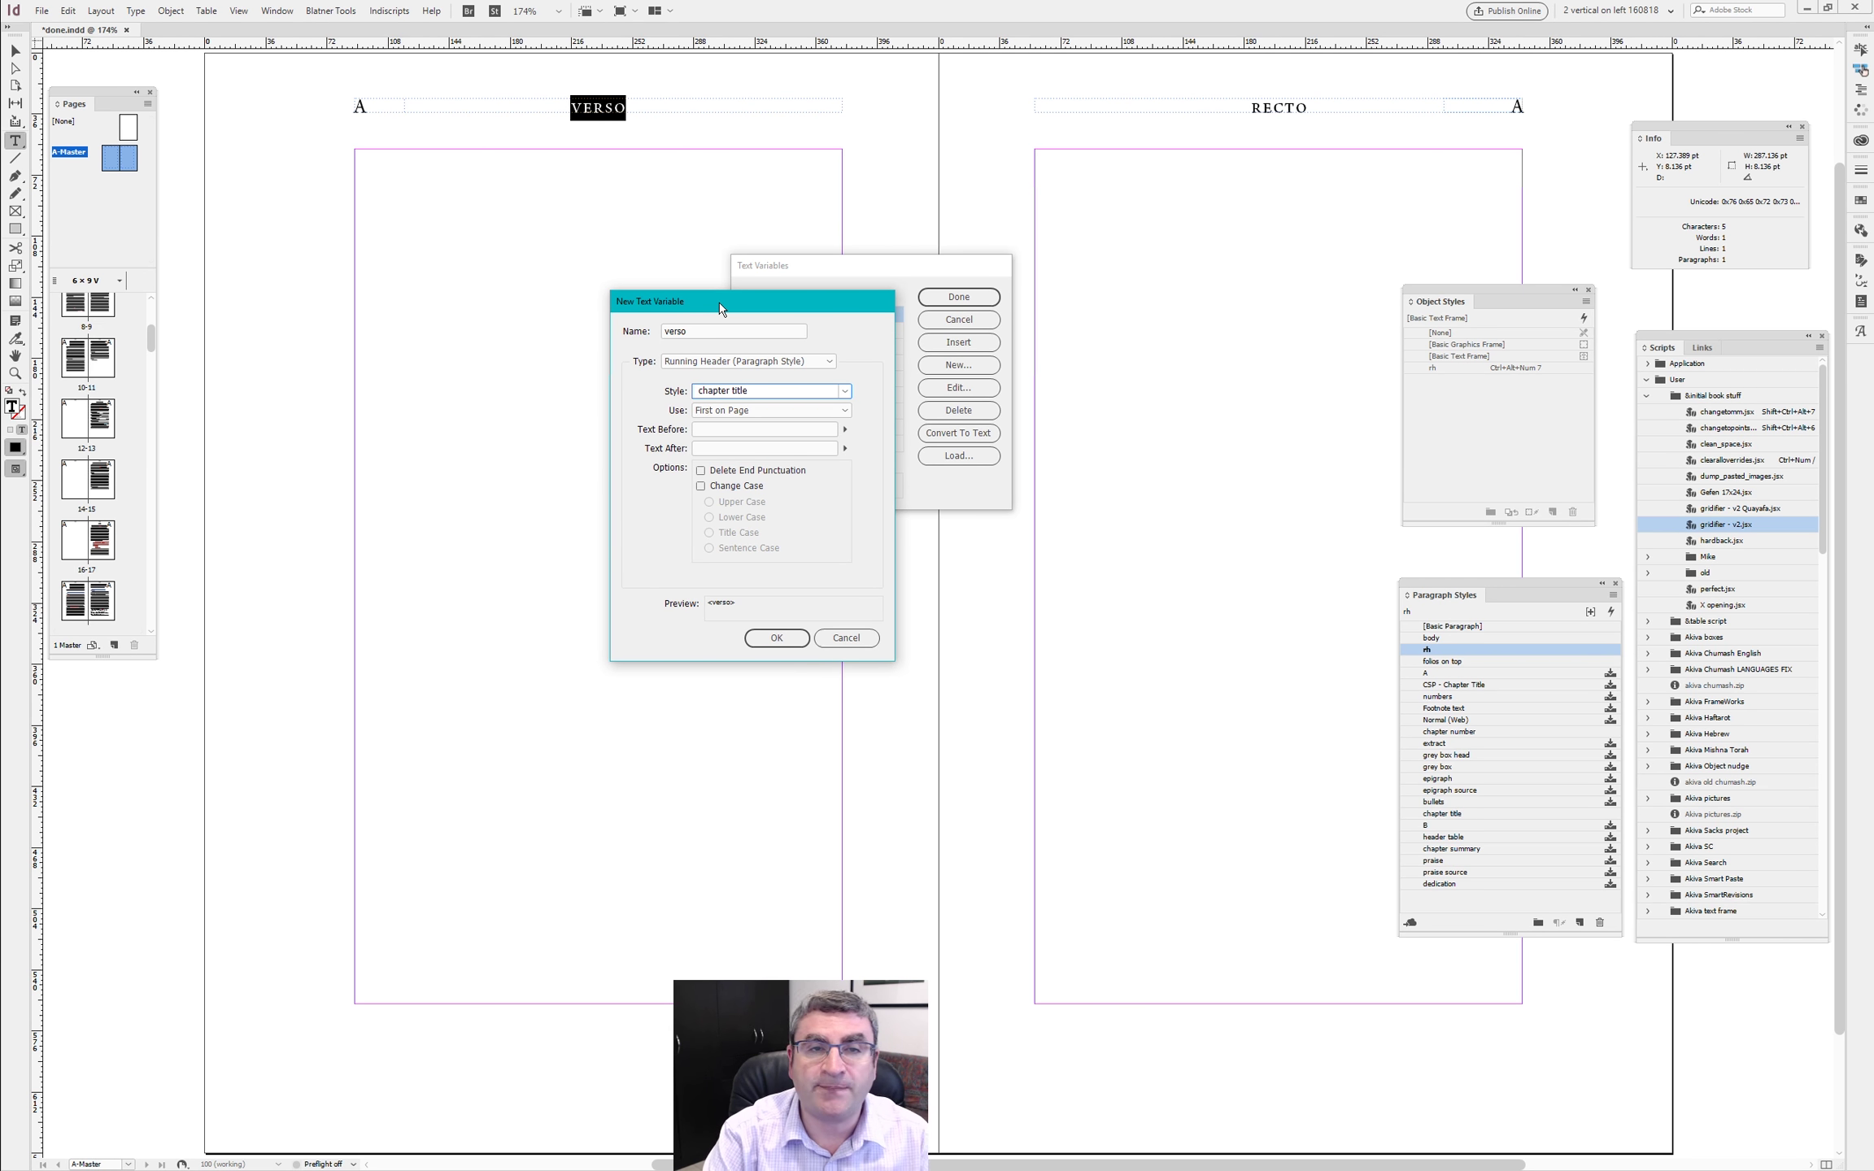
left_click(736, 360)
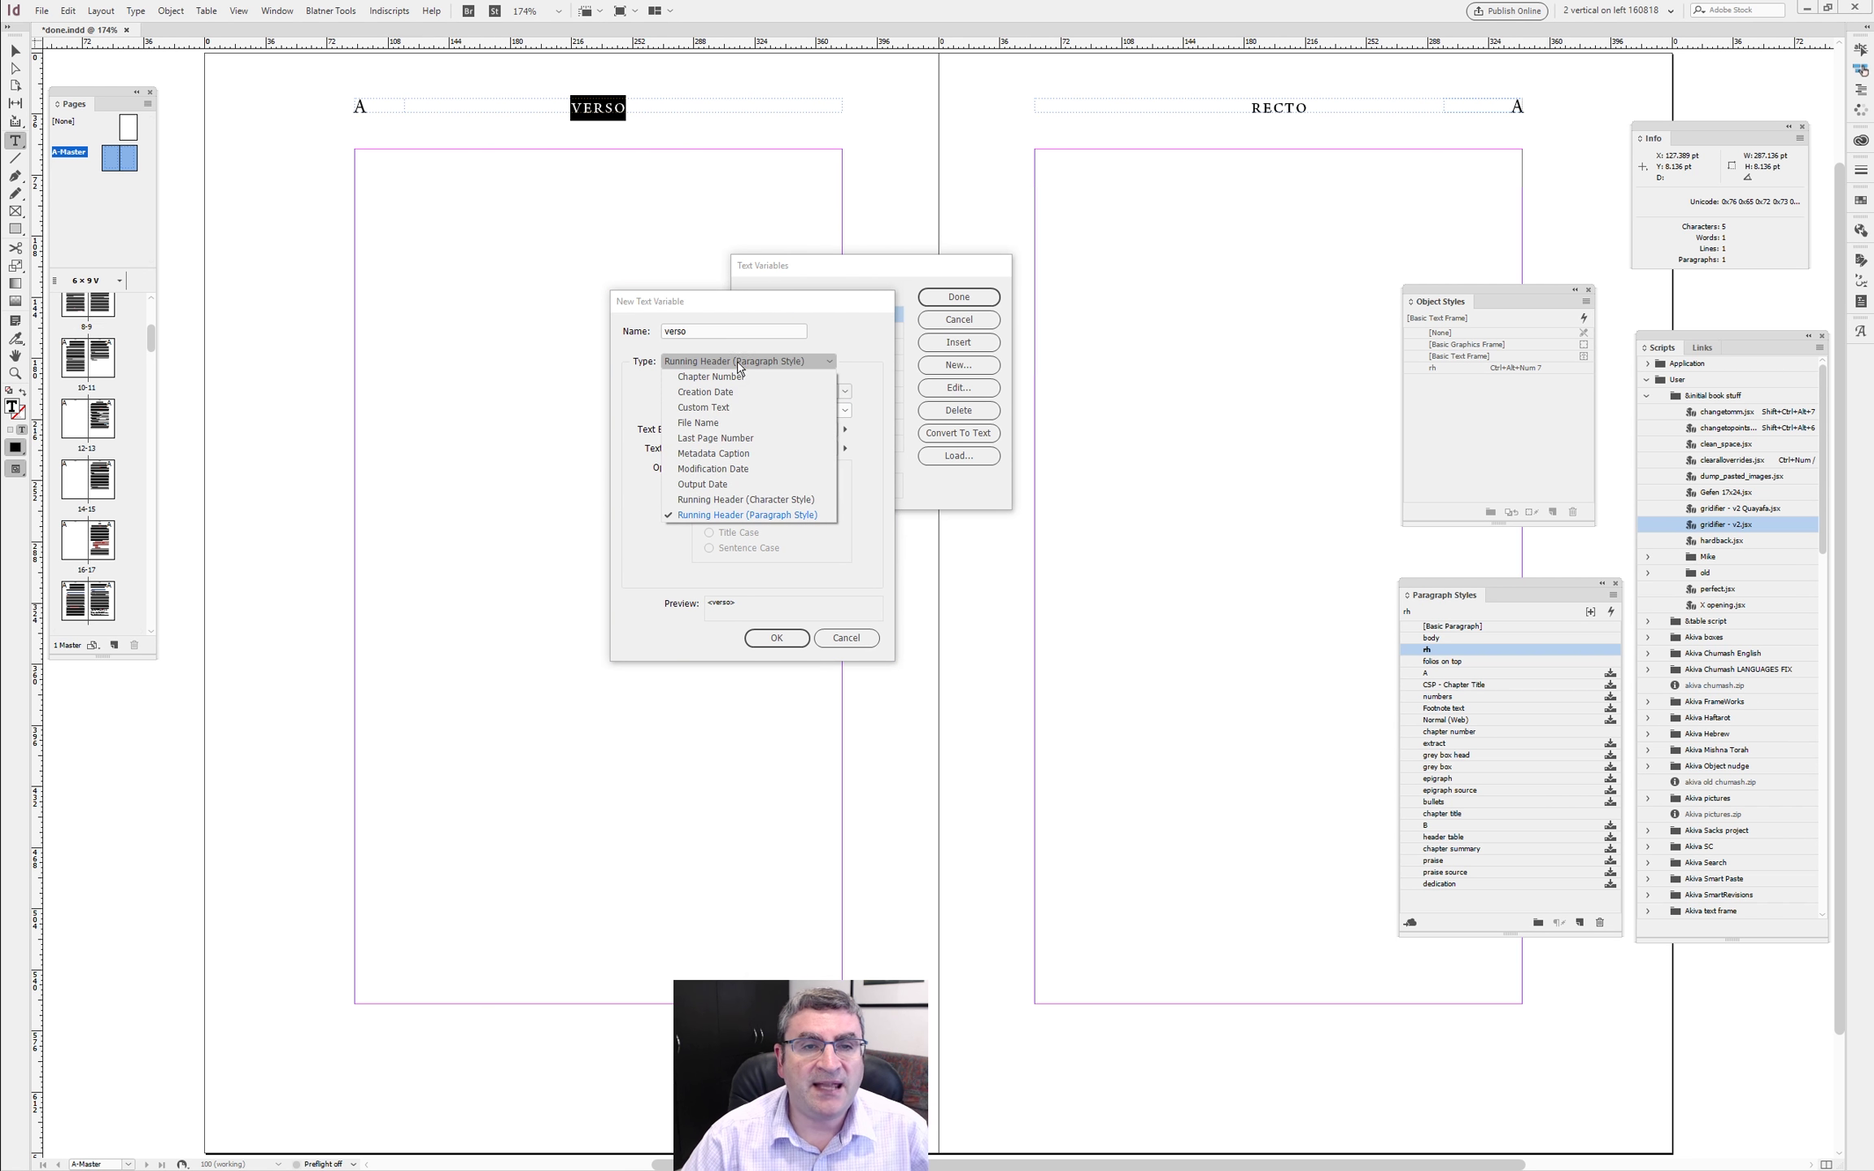
left_click(749, 499)
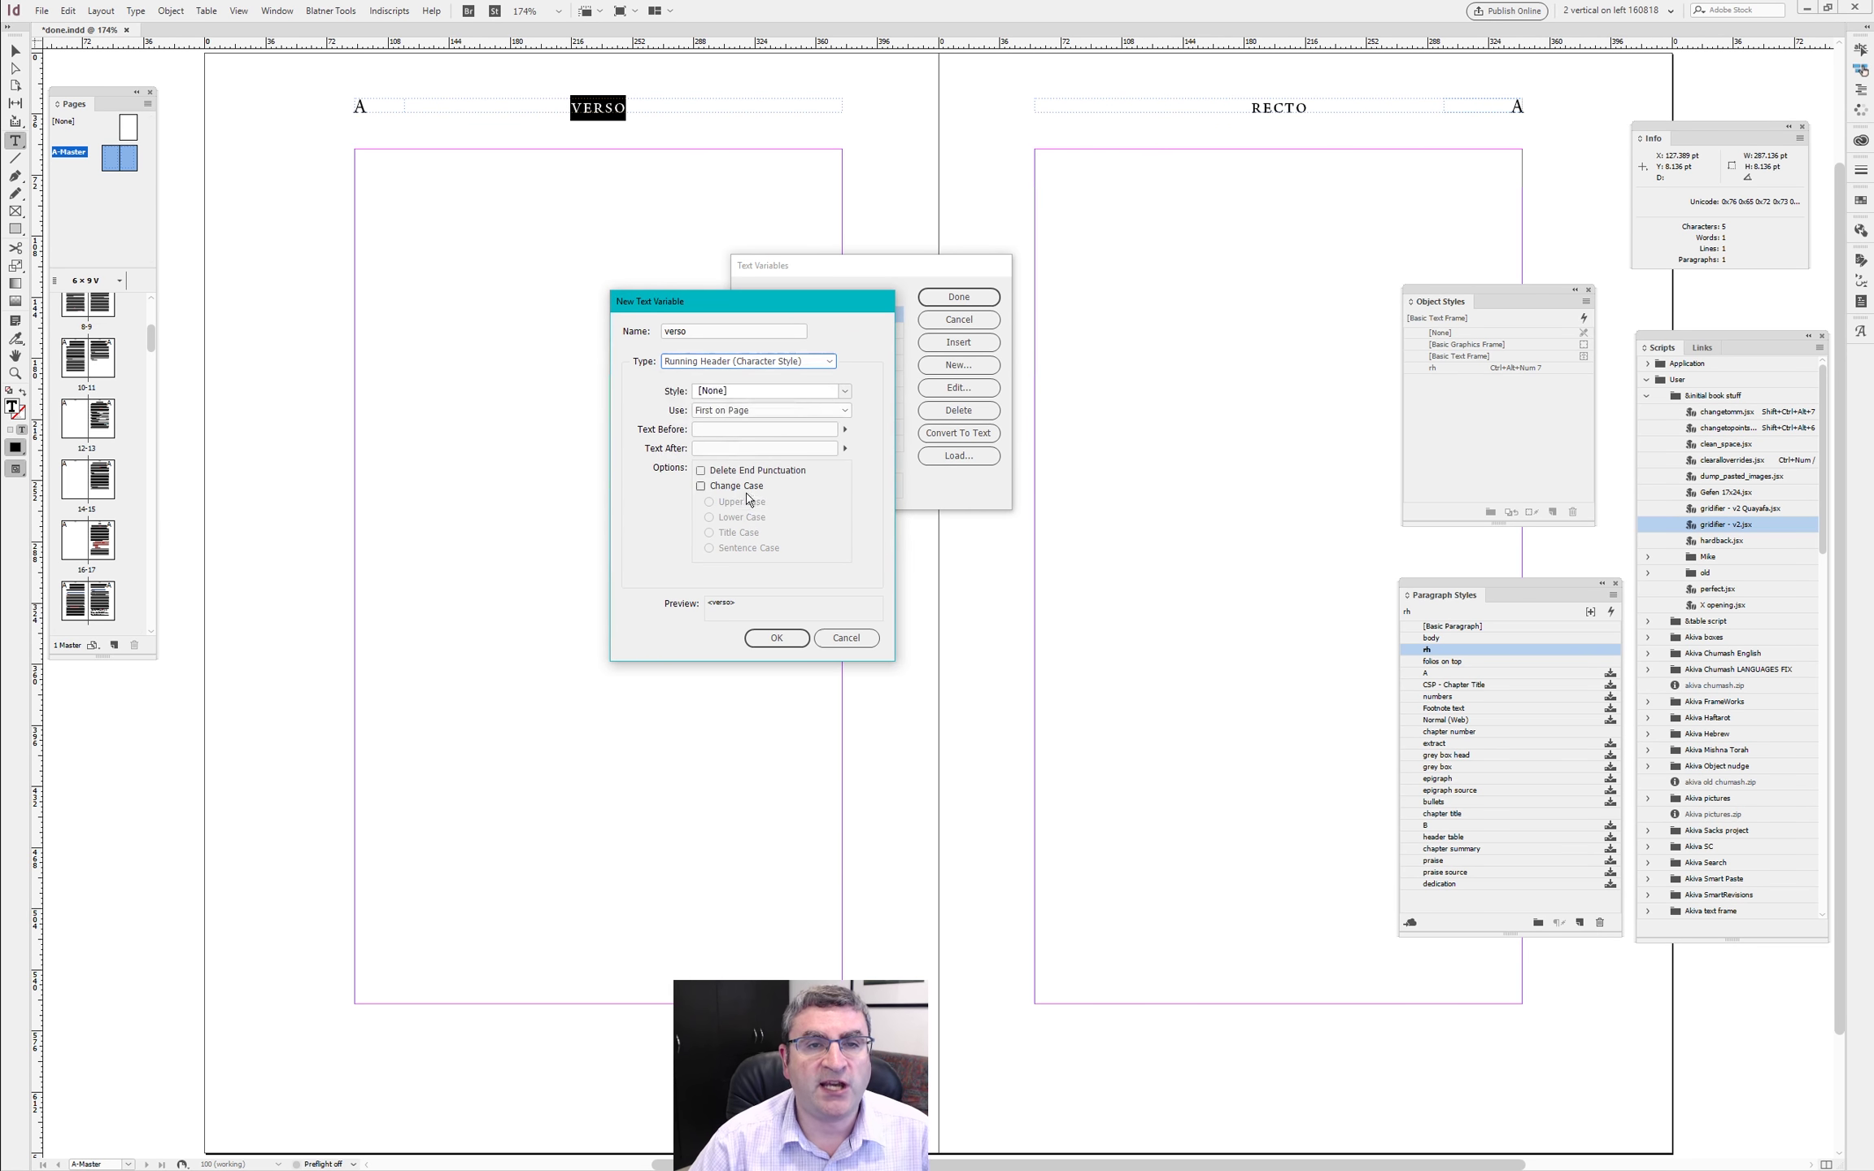
left_click(724, 394)
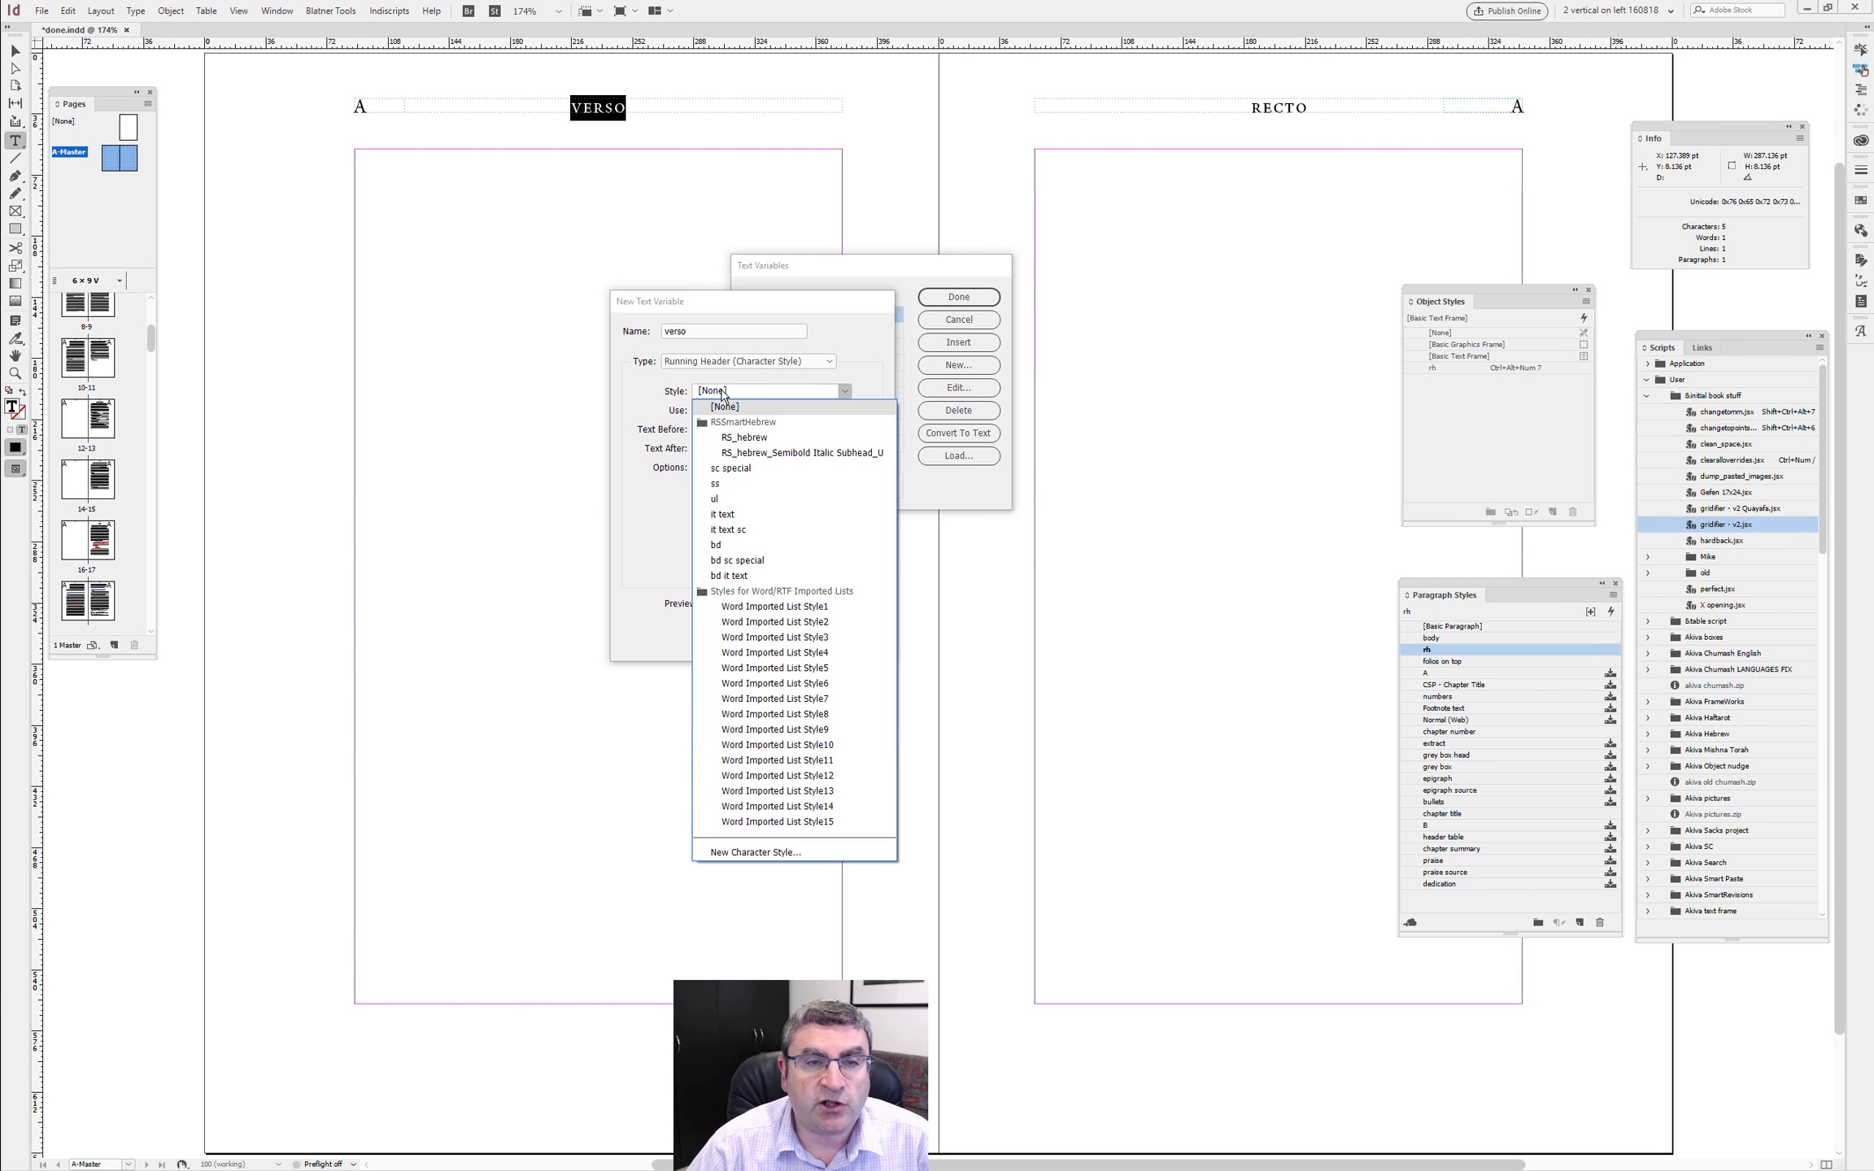
left_click(778, 856)
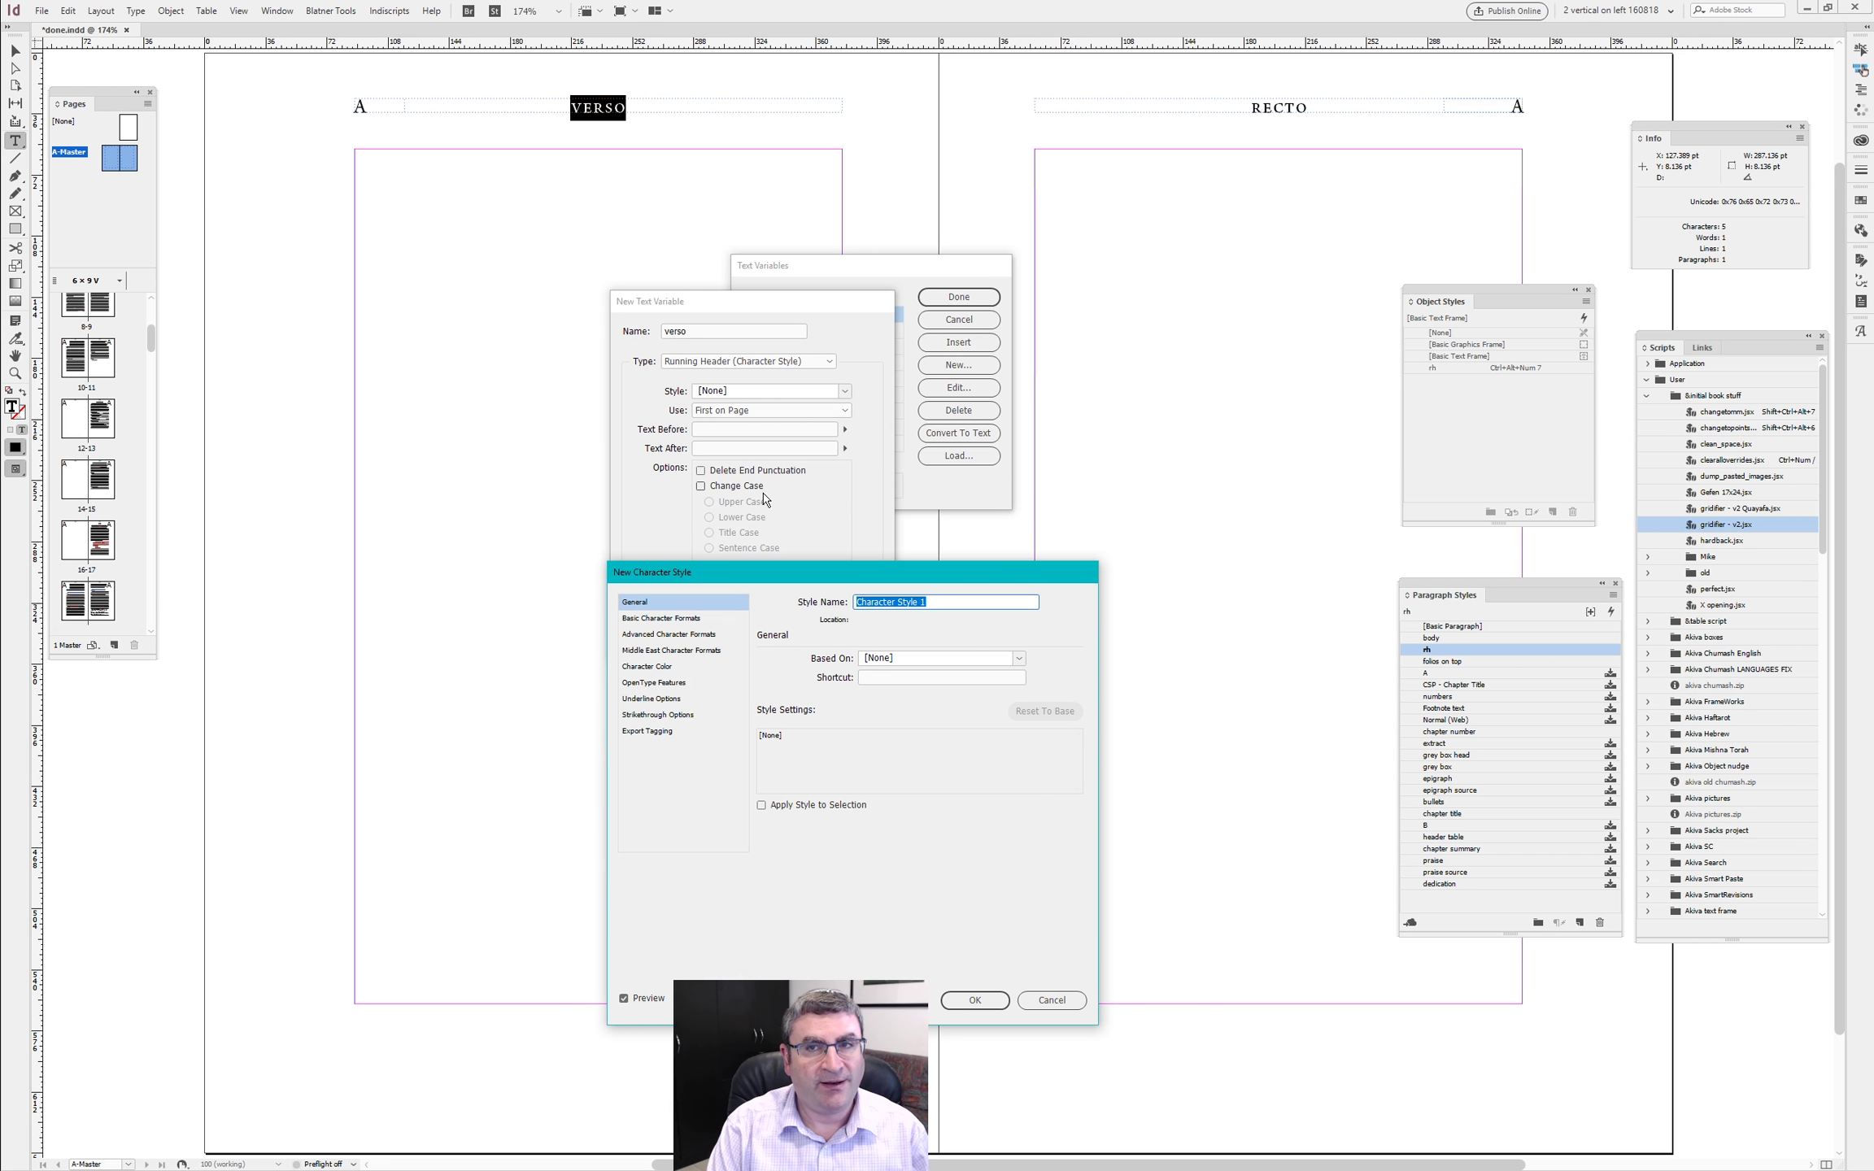
type("verso")
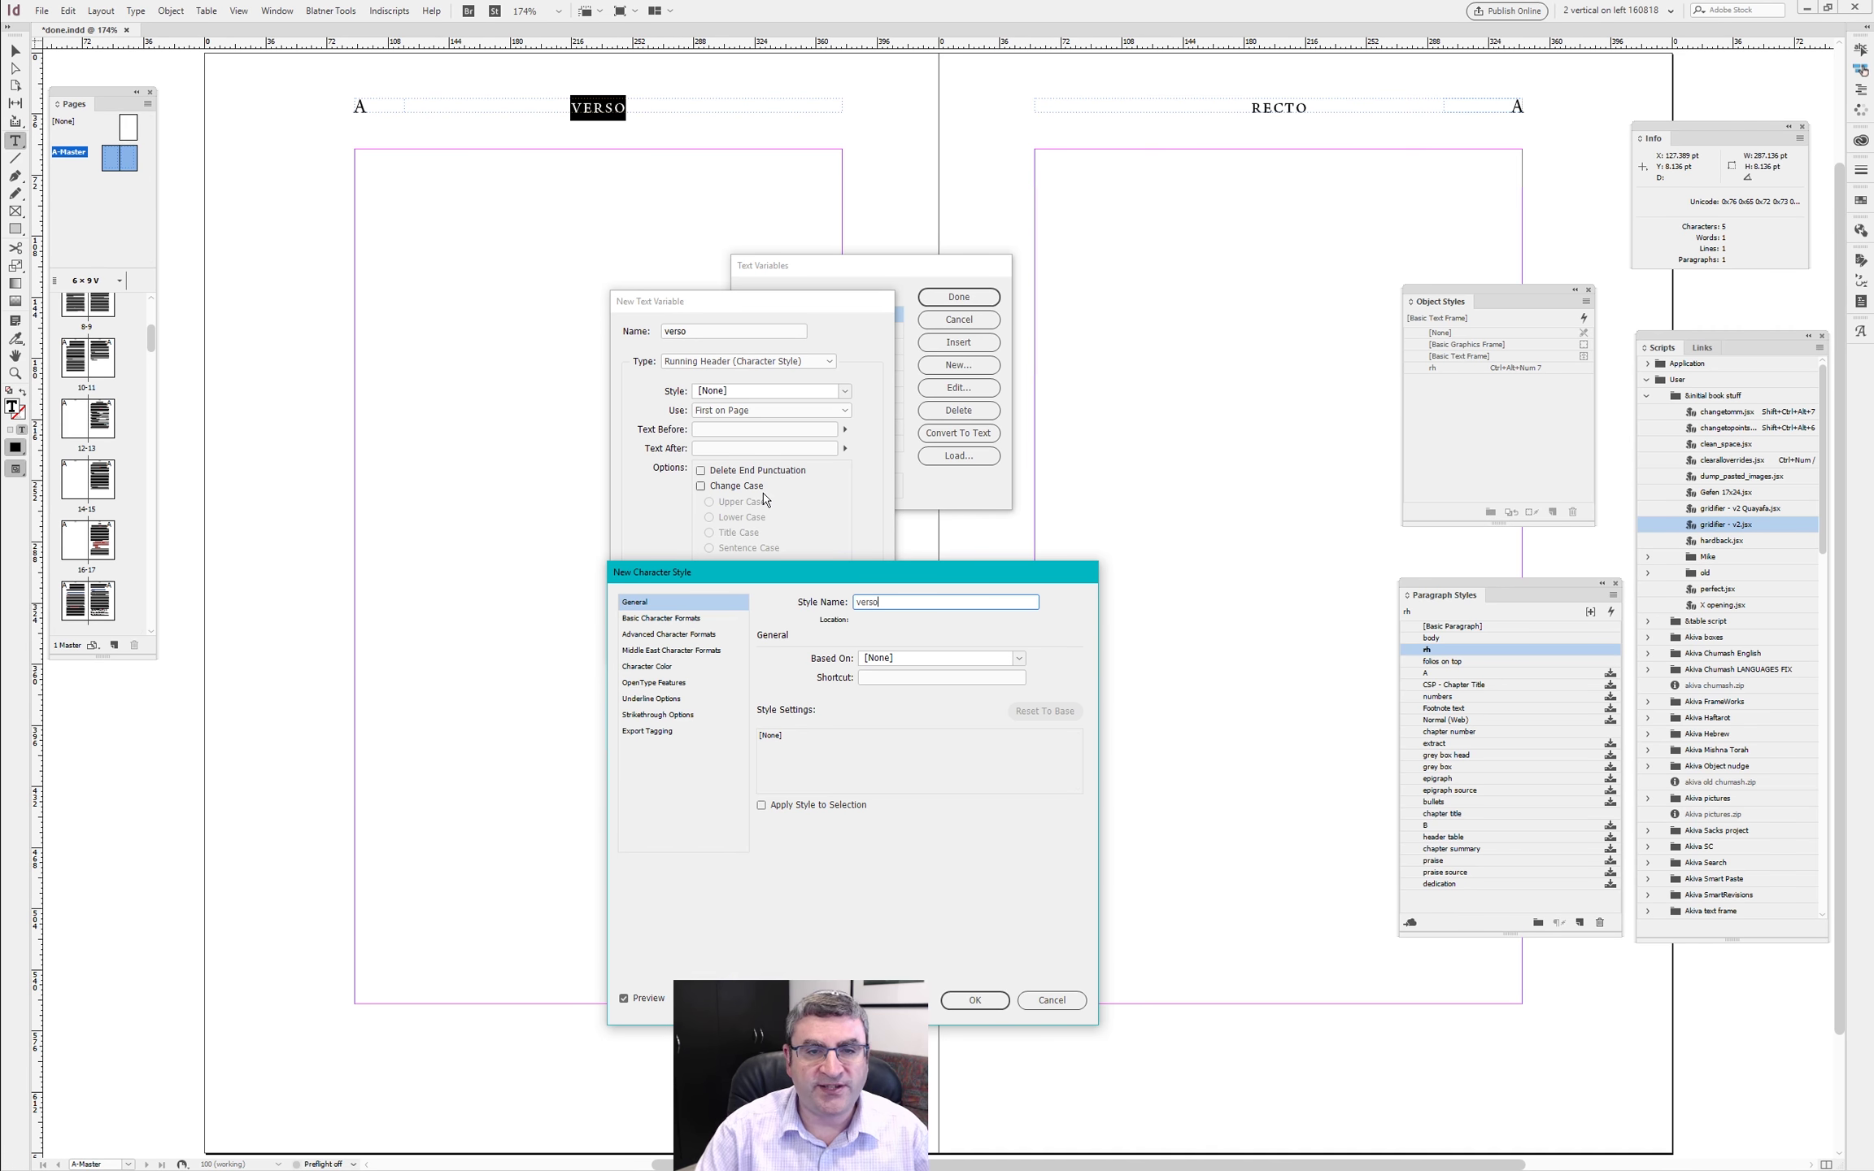
left_click(1002, 998)
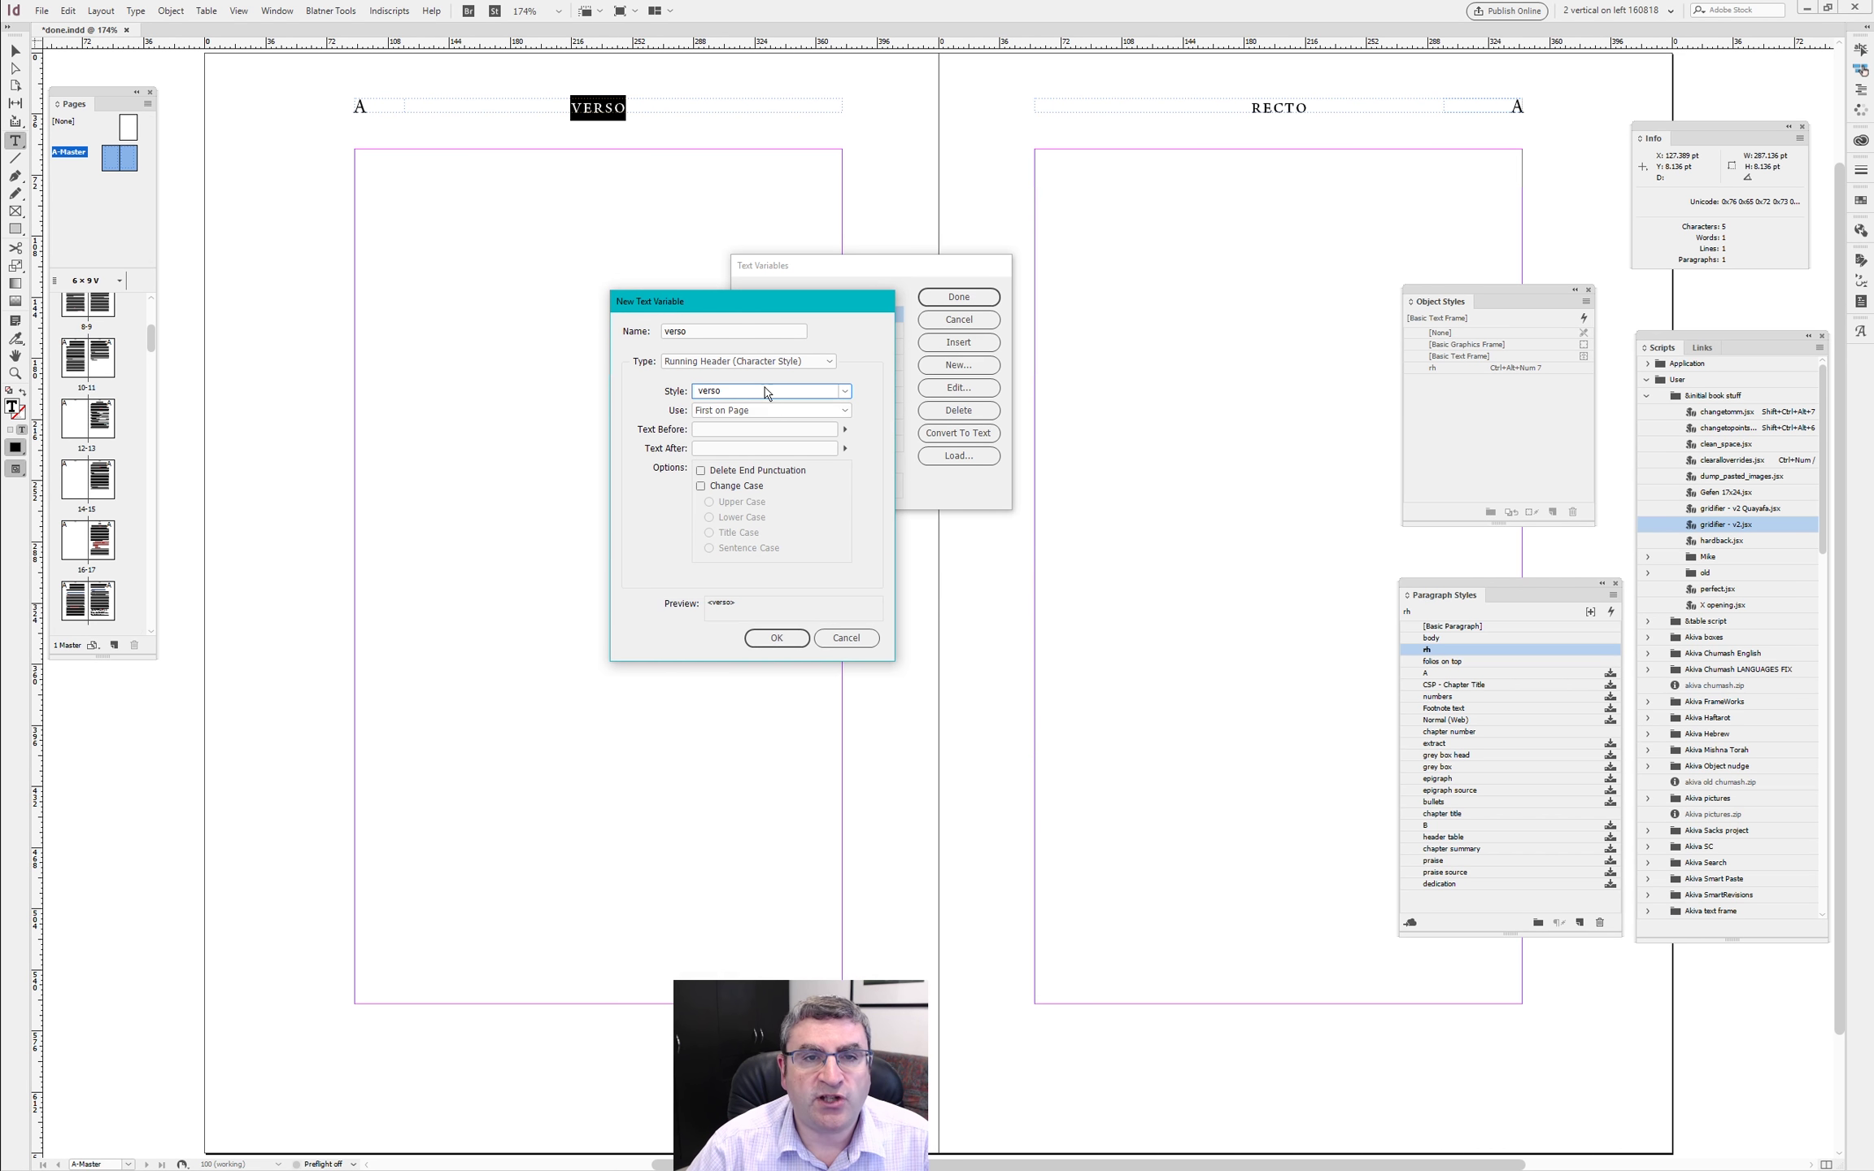
- Save the verso variable and insert it in place of the VERSO placeholder in the left master header
left_click_drag(730, 305, 555, 261)
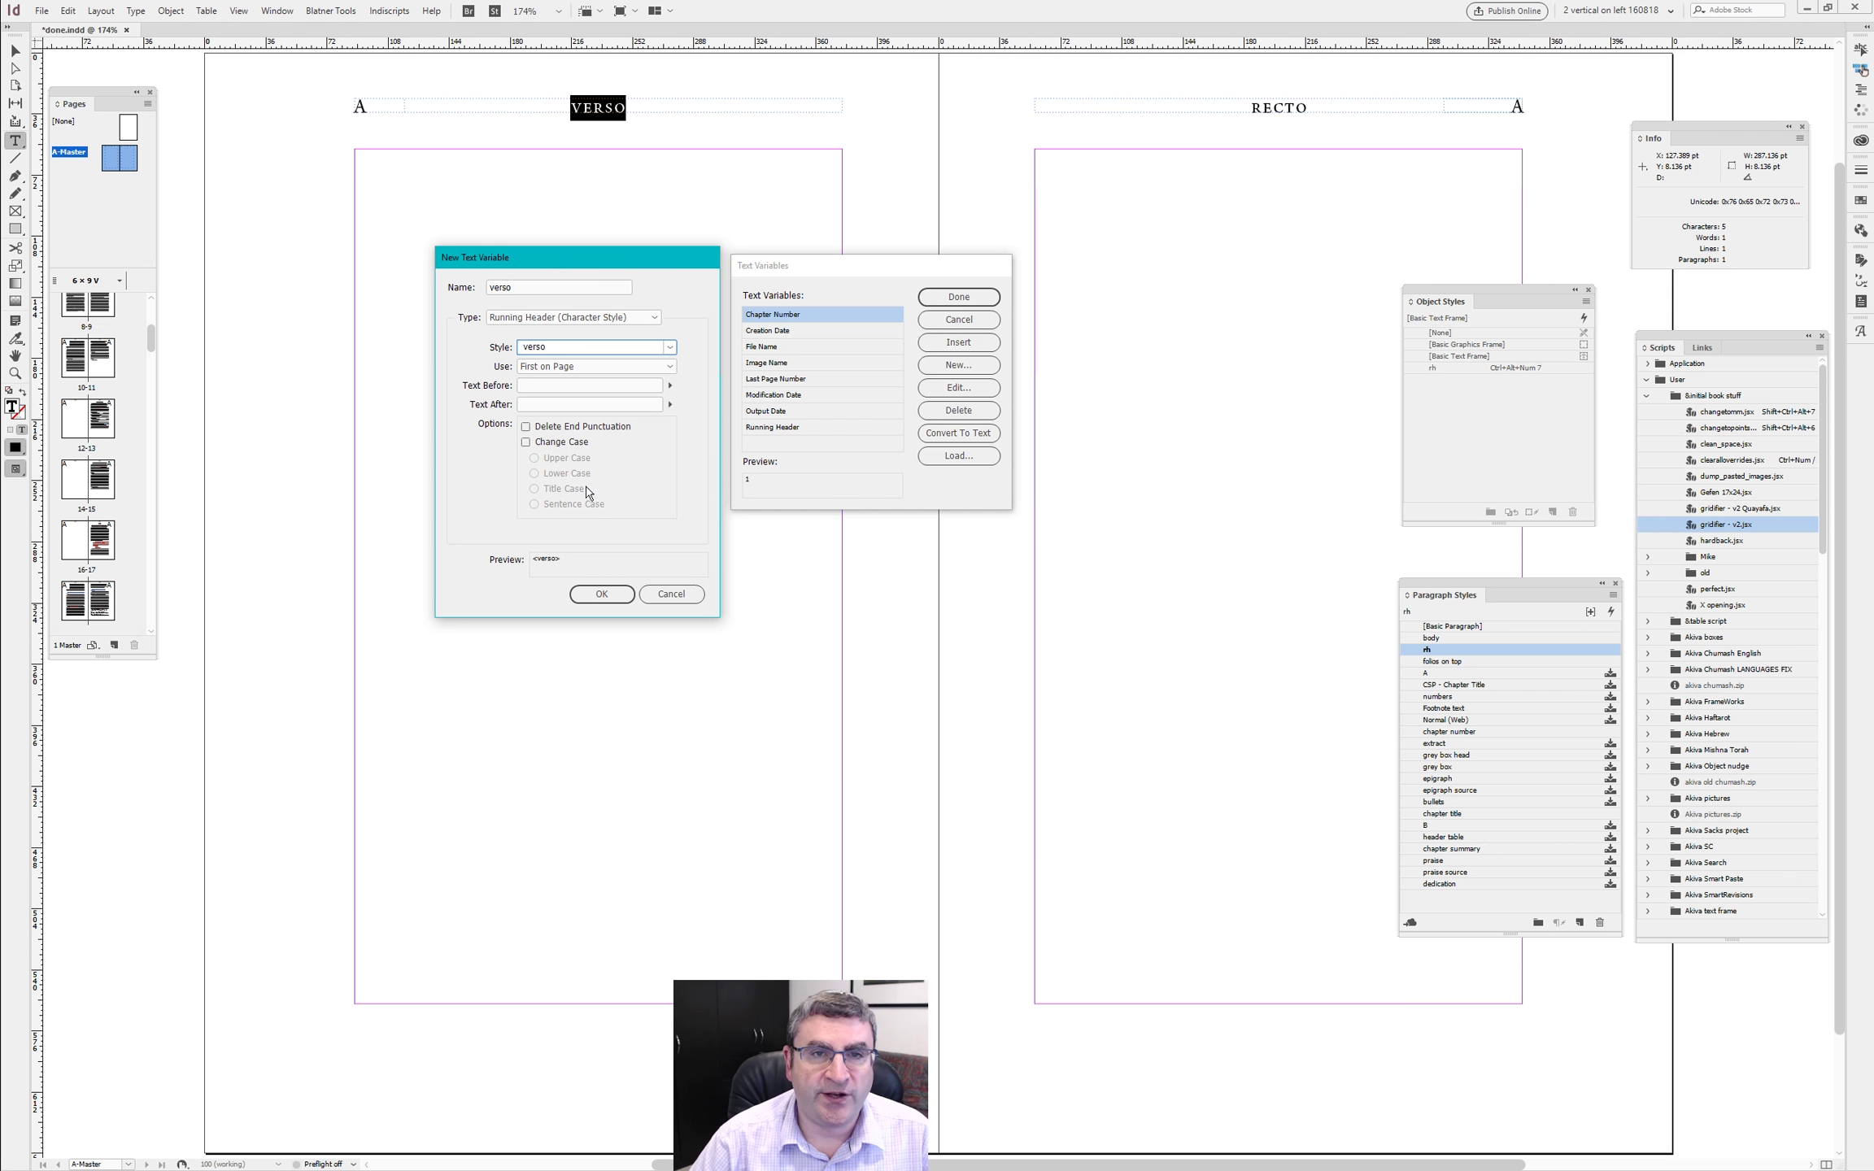
left_click(601, 593)
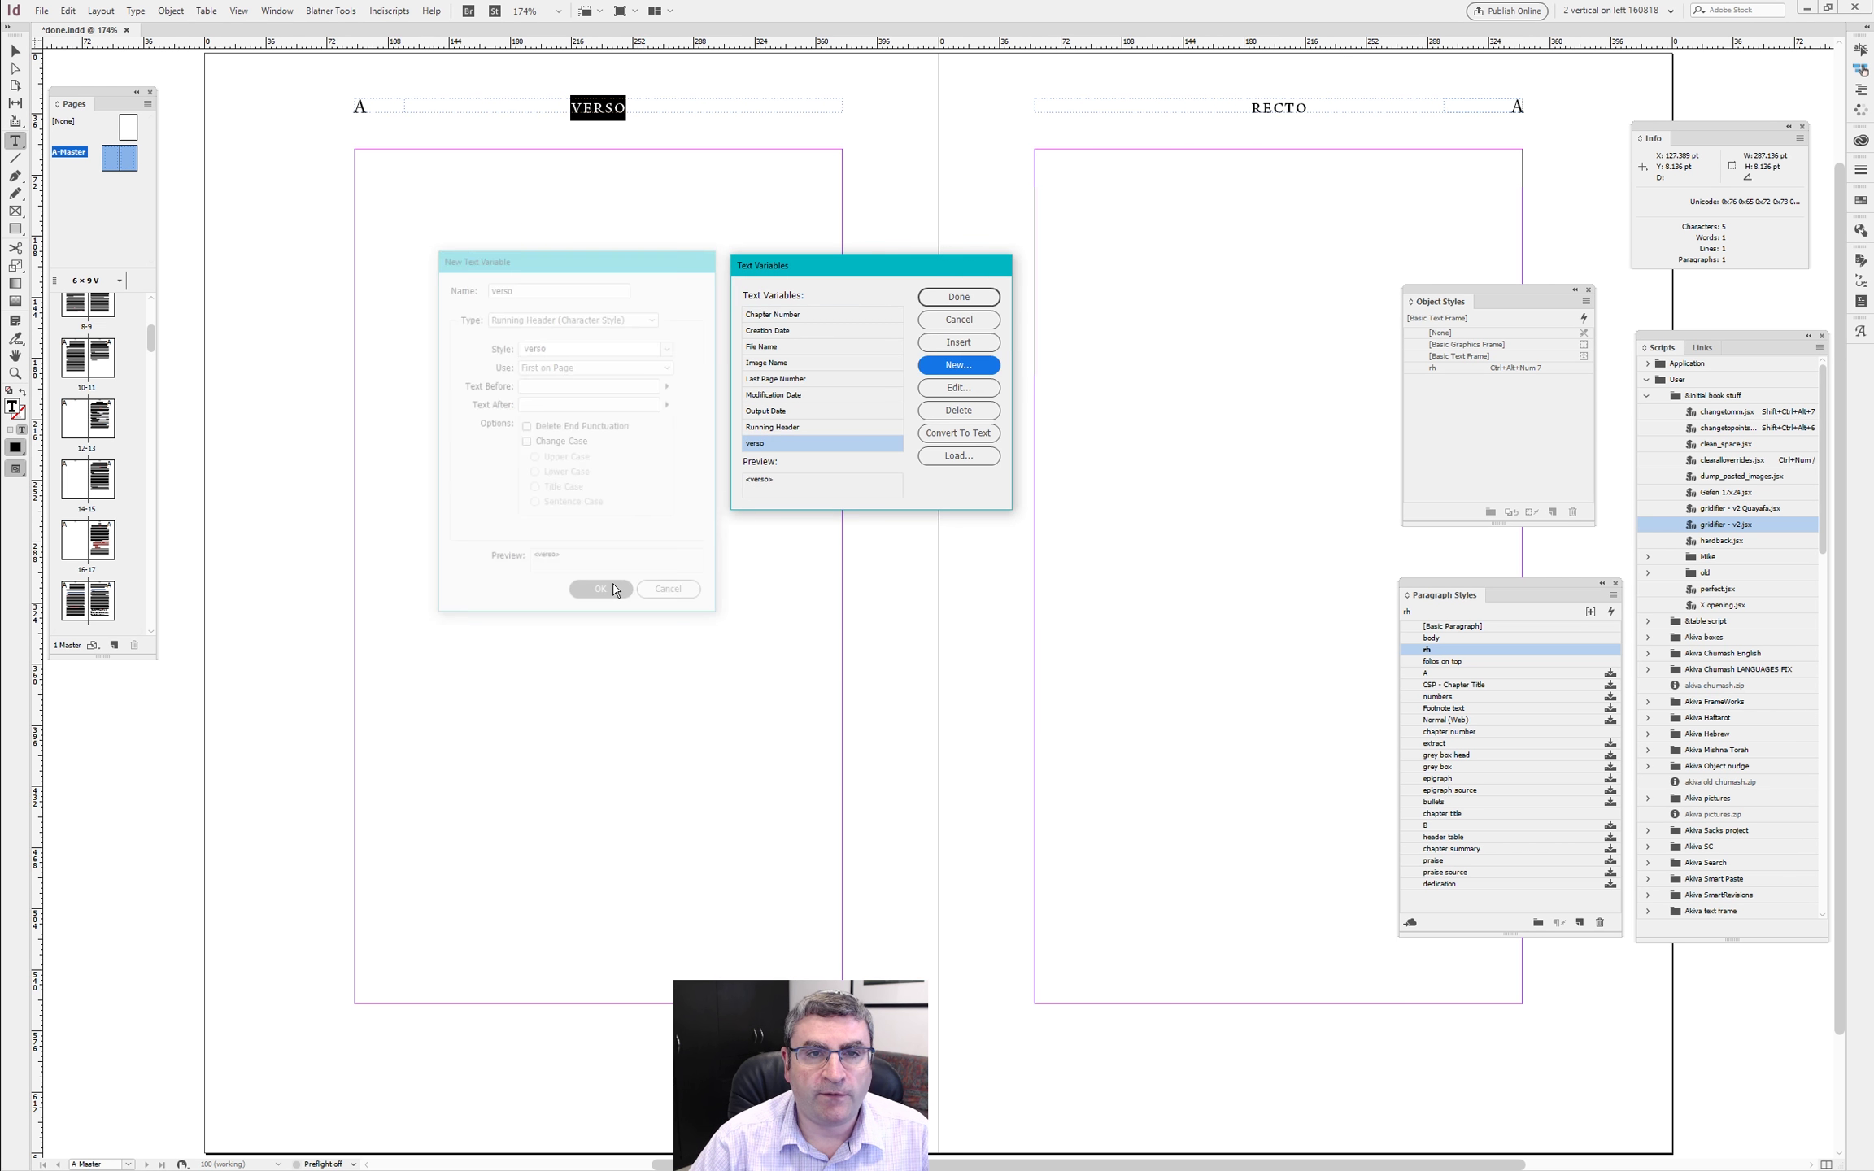
left_click(937, 340)
left_click(939, 293)
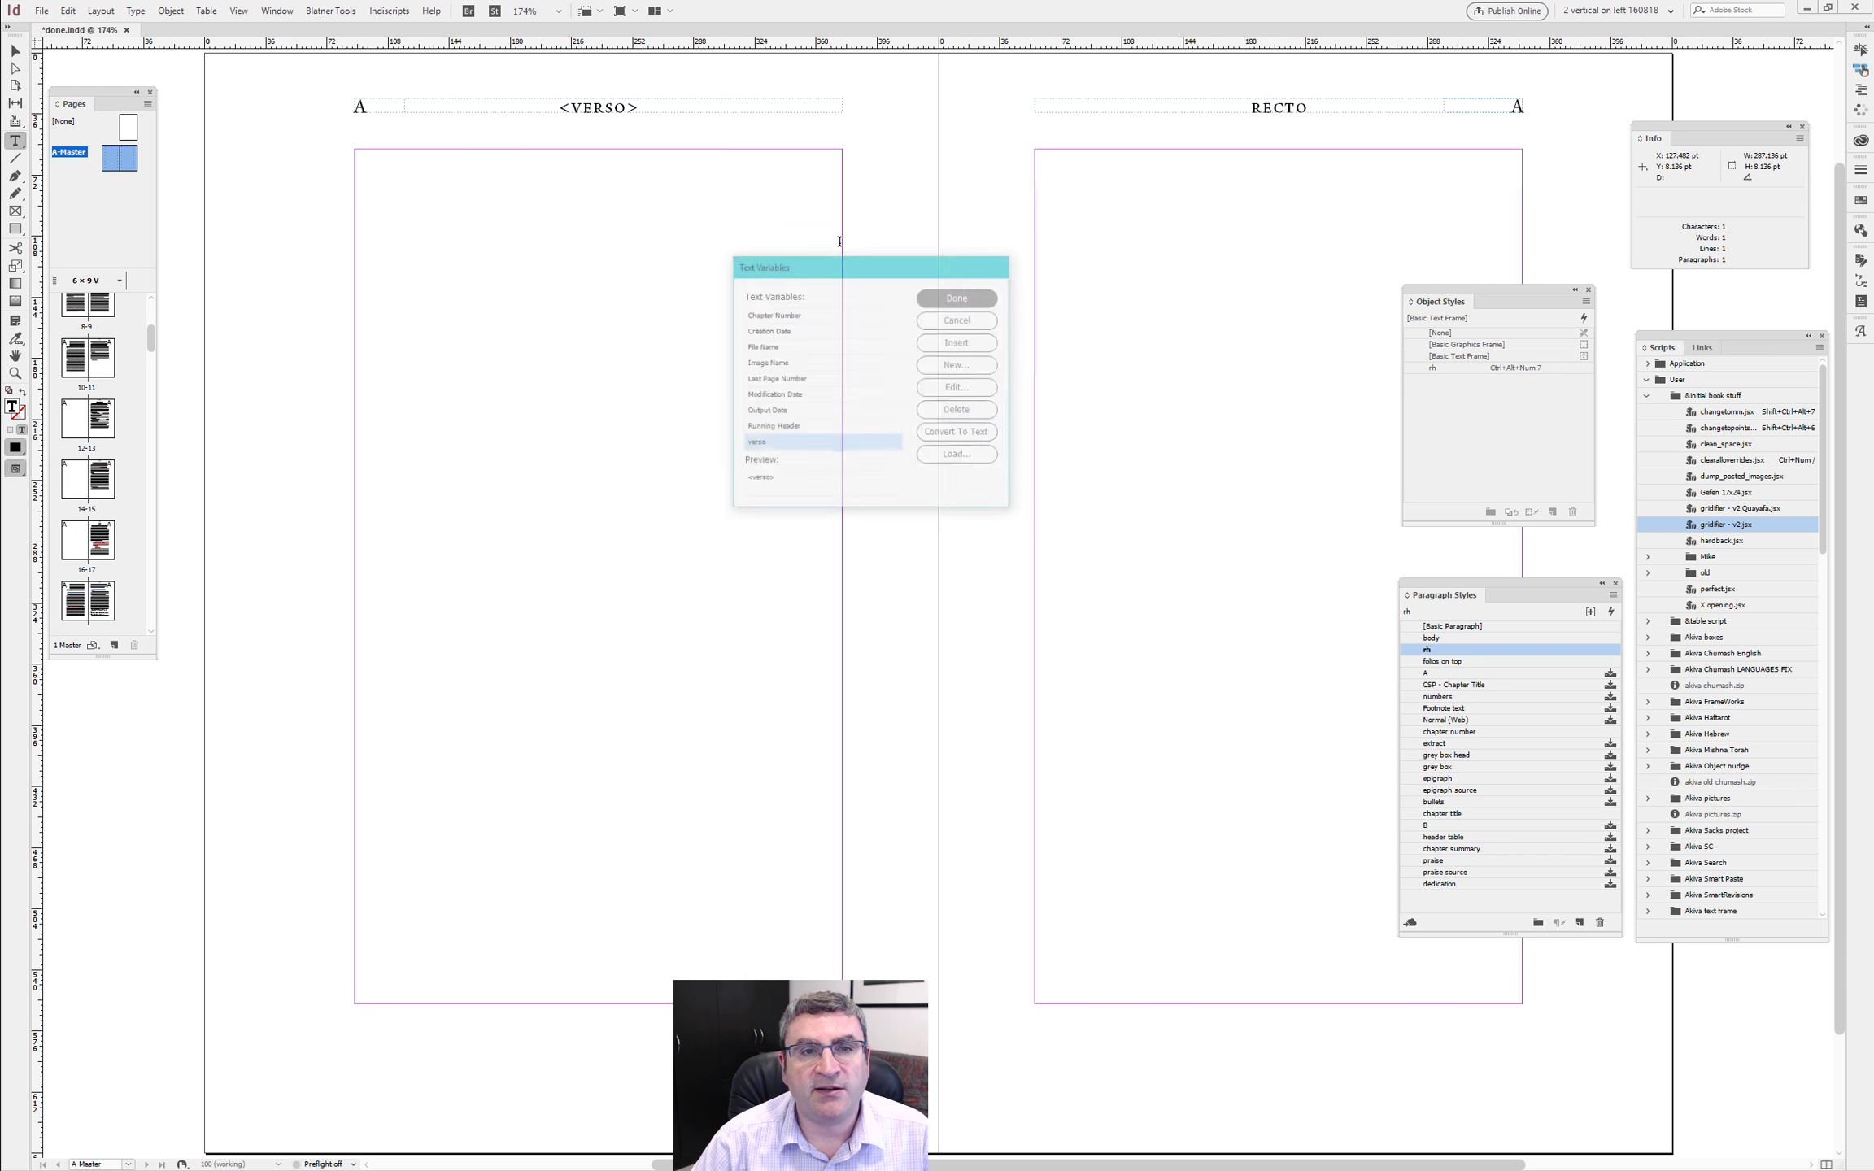
left_click_drag(550, 104, 641, 110)
left_click(592, 109)
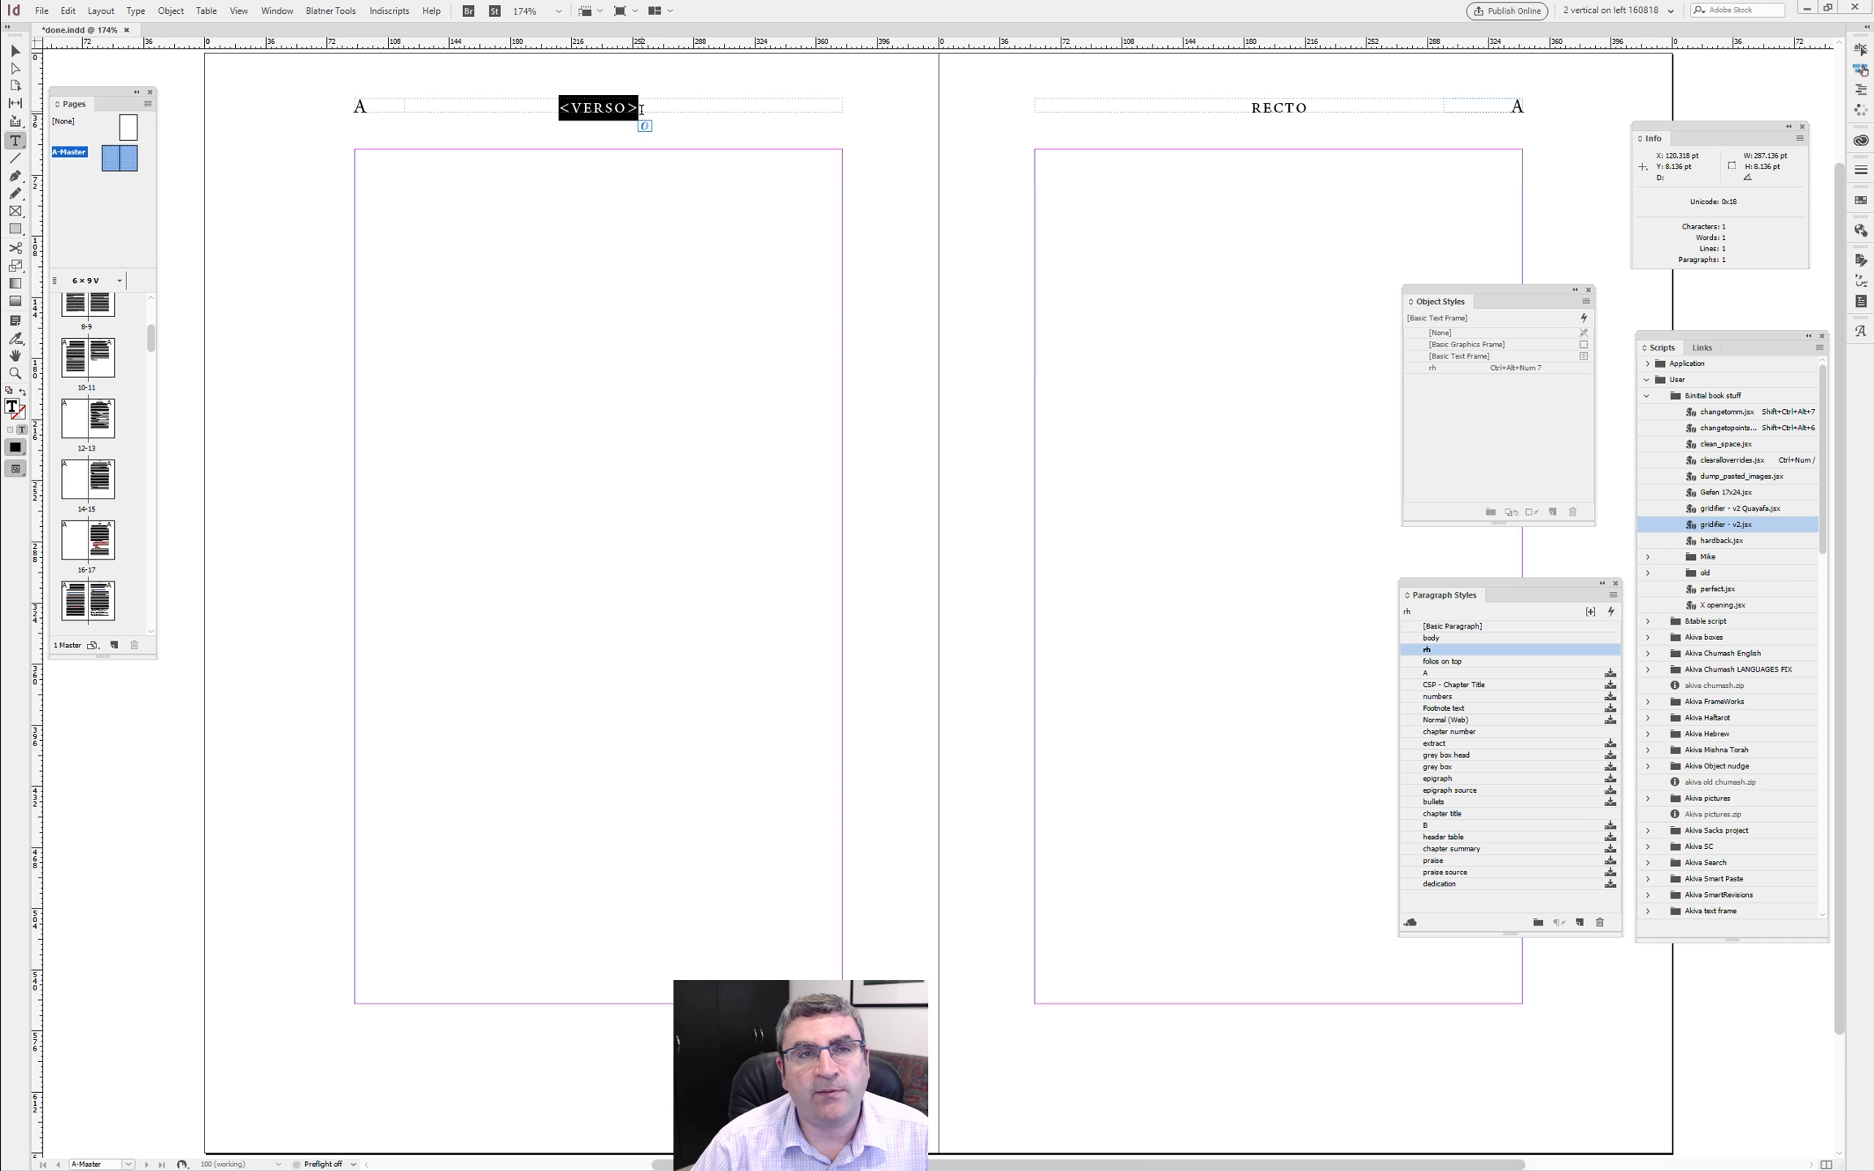
left_click(641, 110)
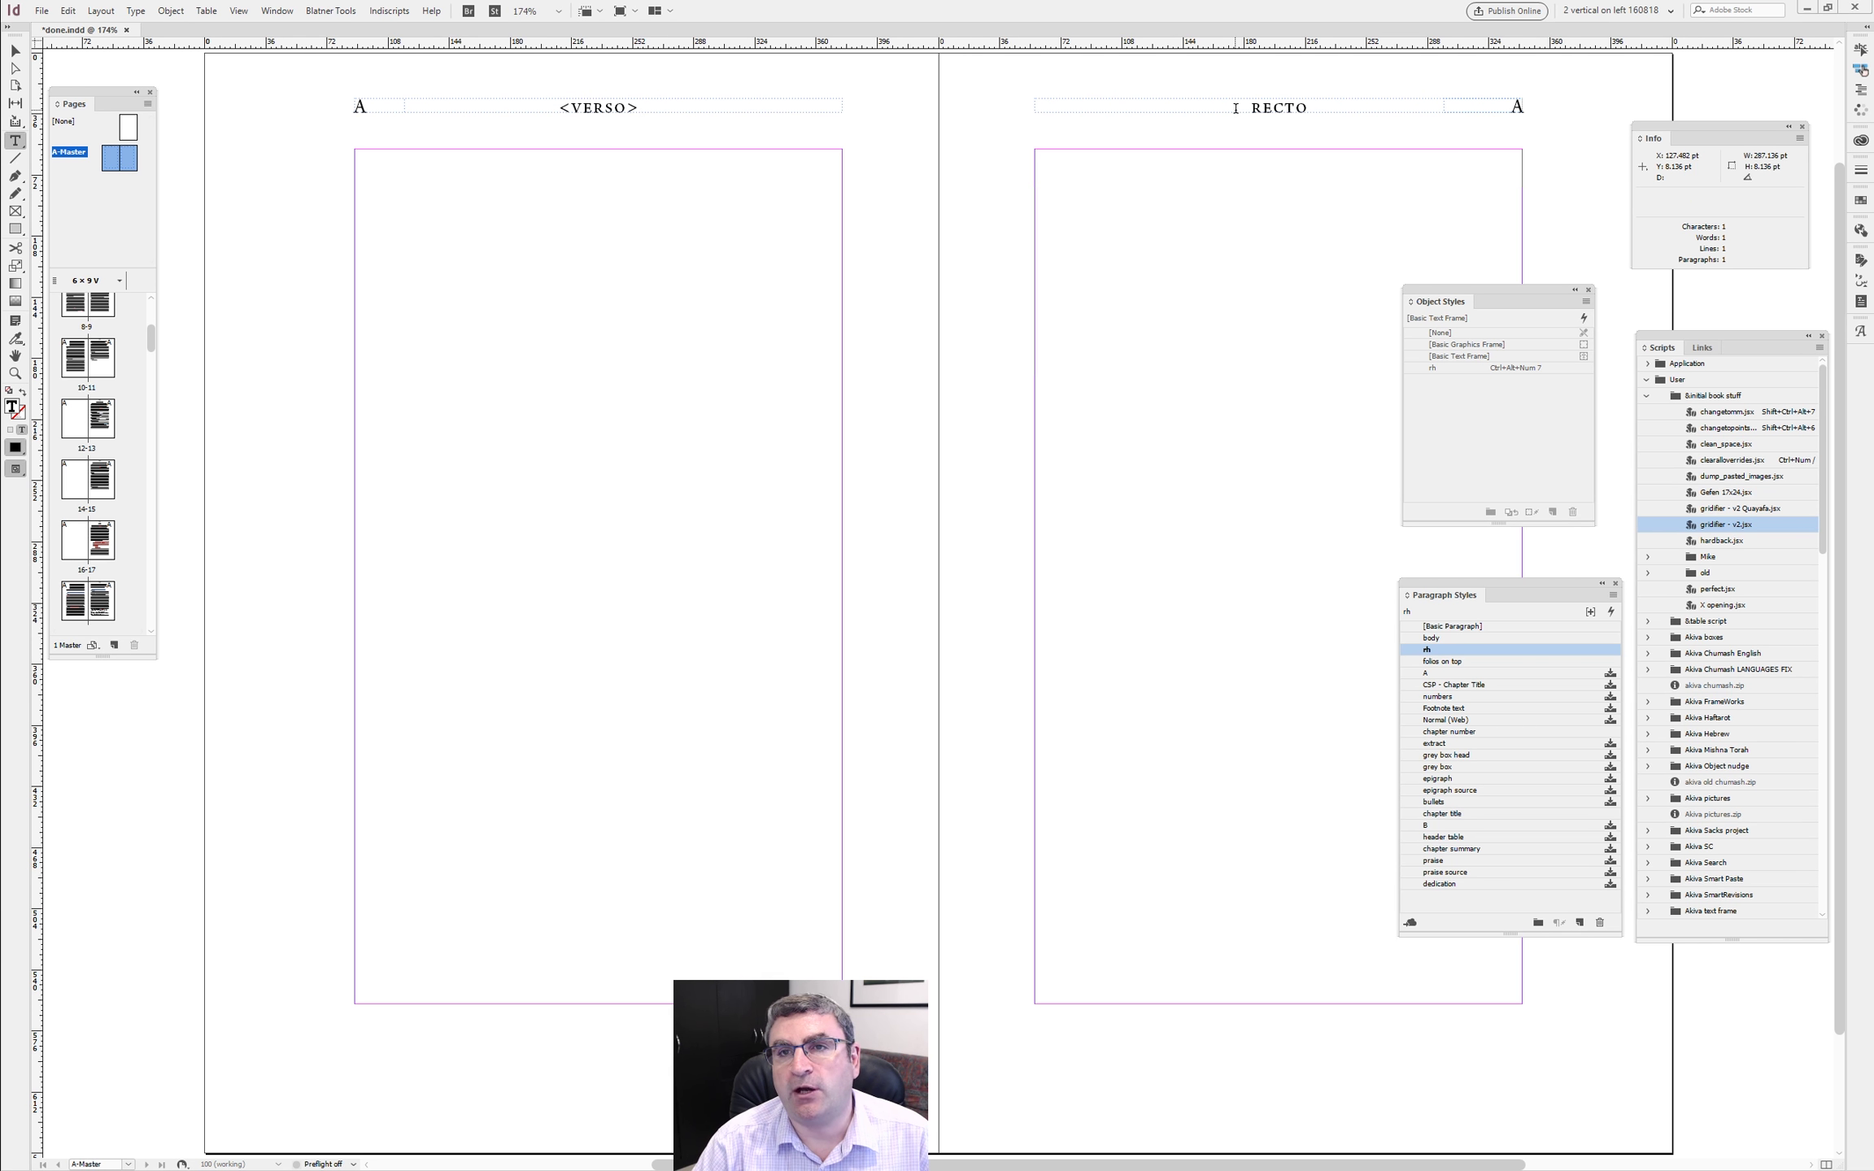
- With the RECTO placeholder selected, define a new text variable named recto of type Running Header (Character Style)
double_click(1269, 108)
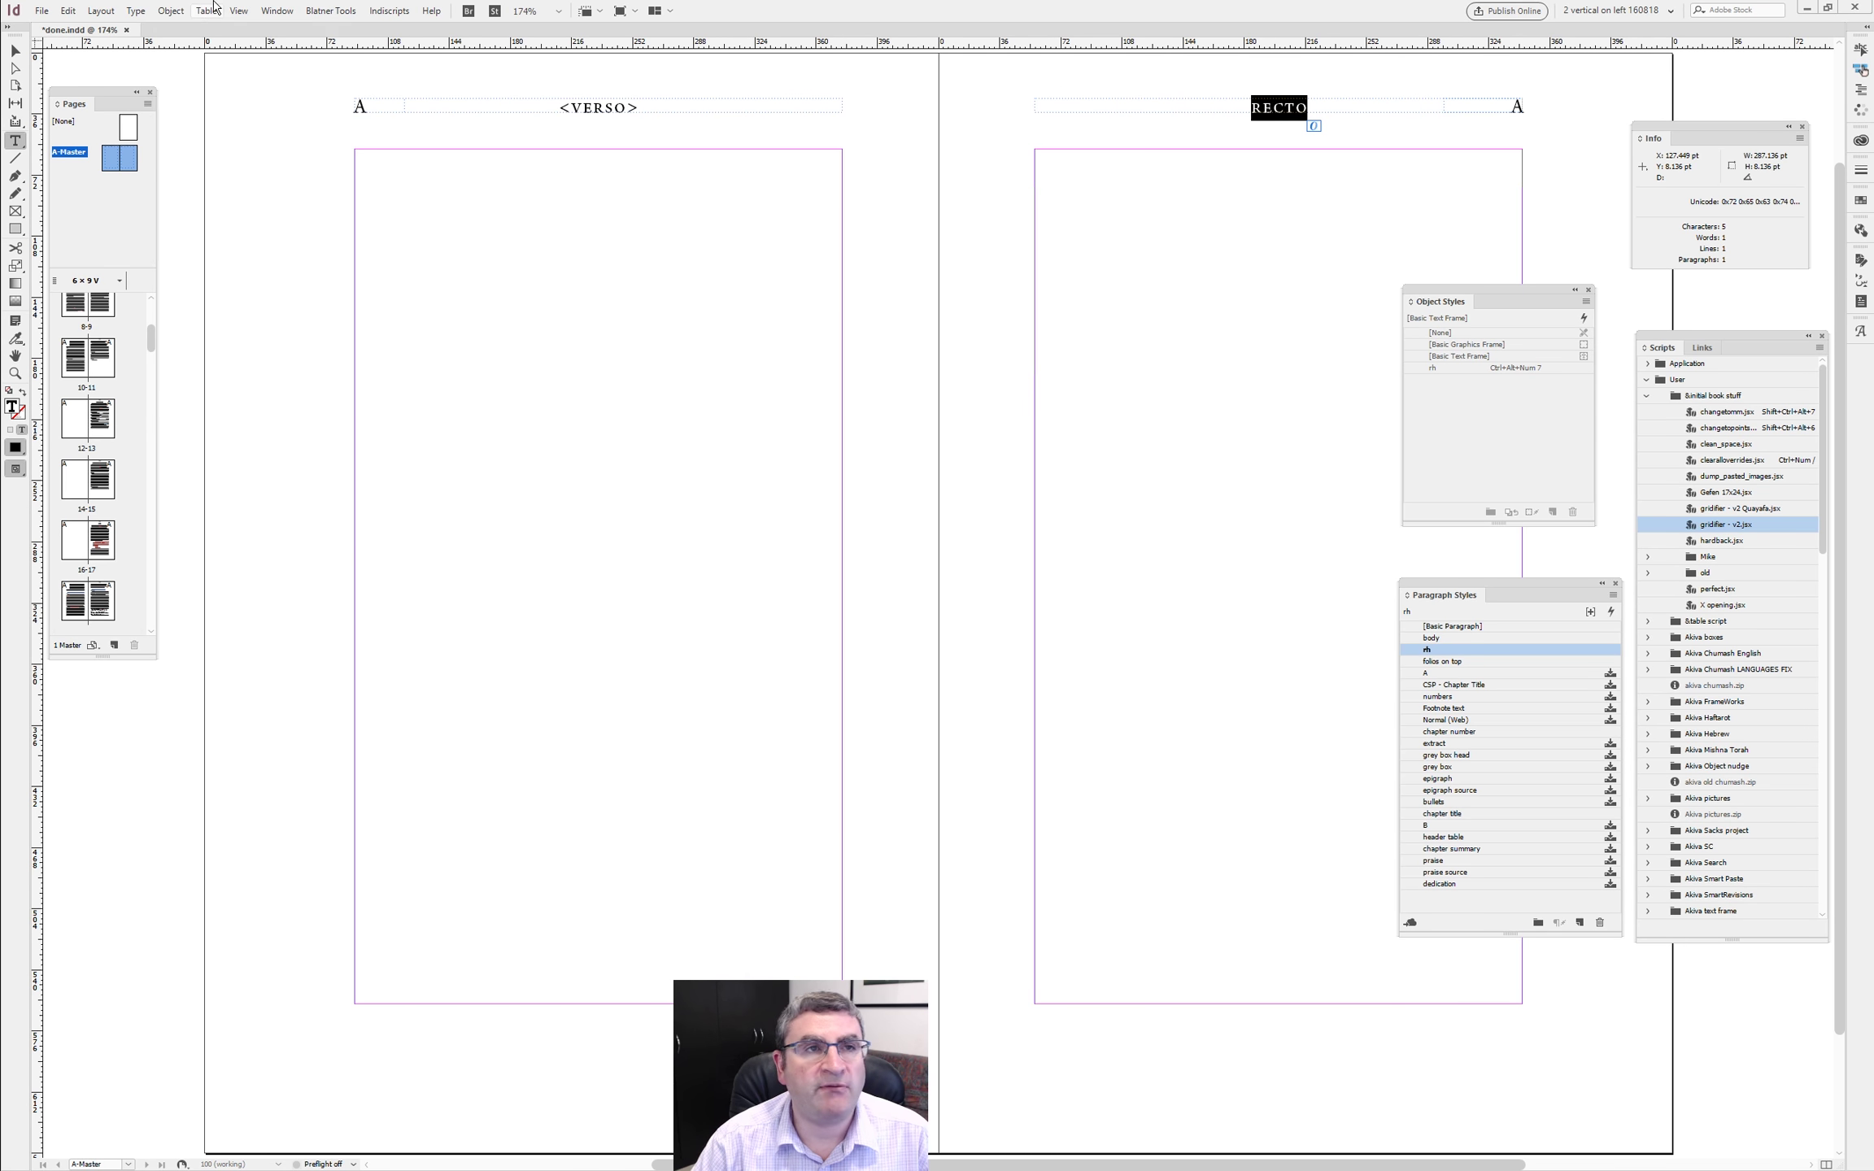
left_click(140, 11)
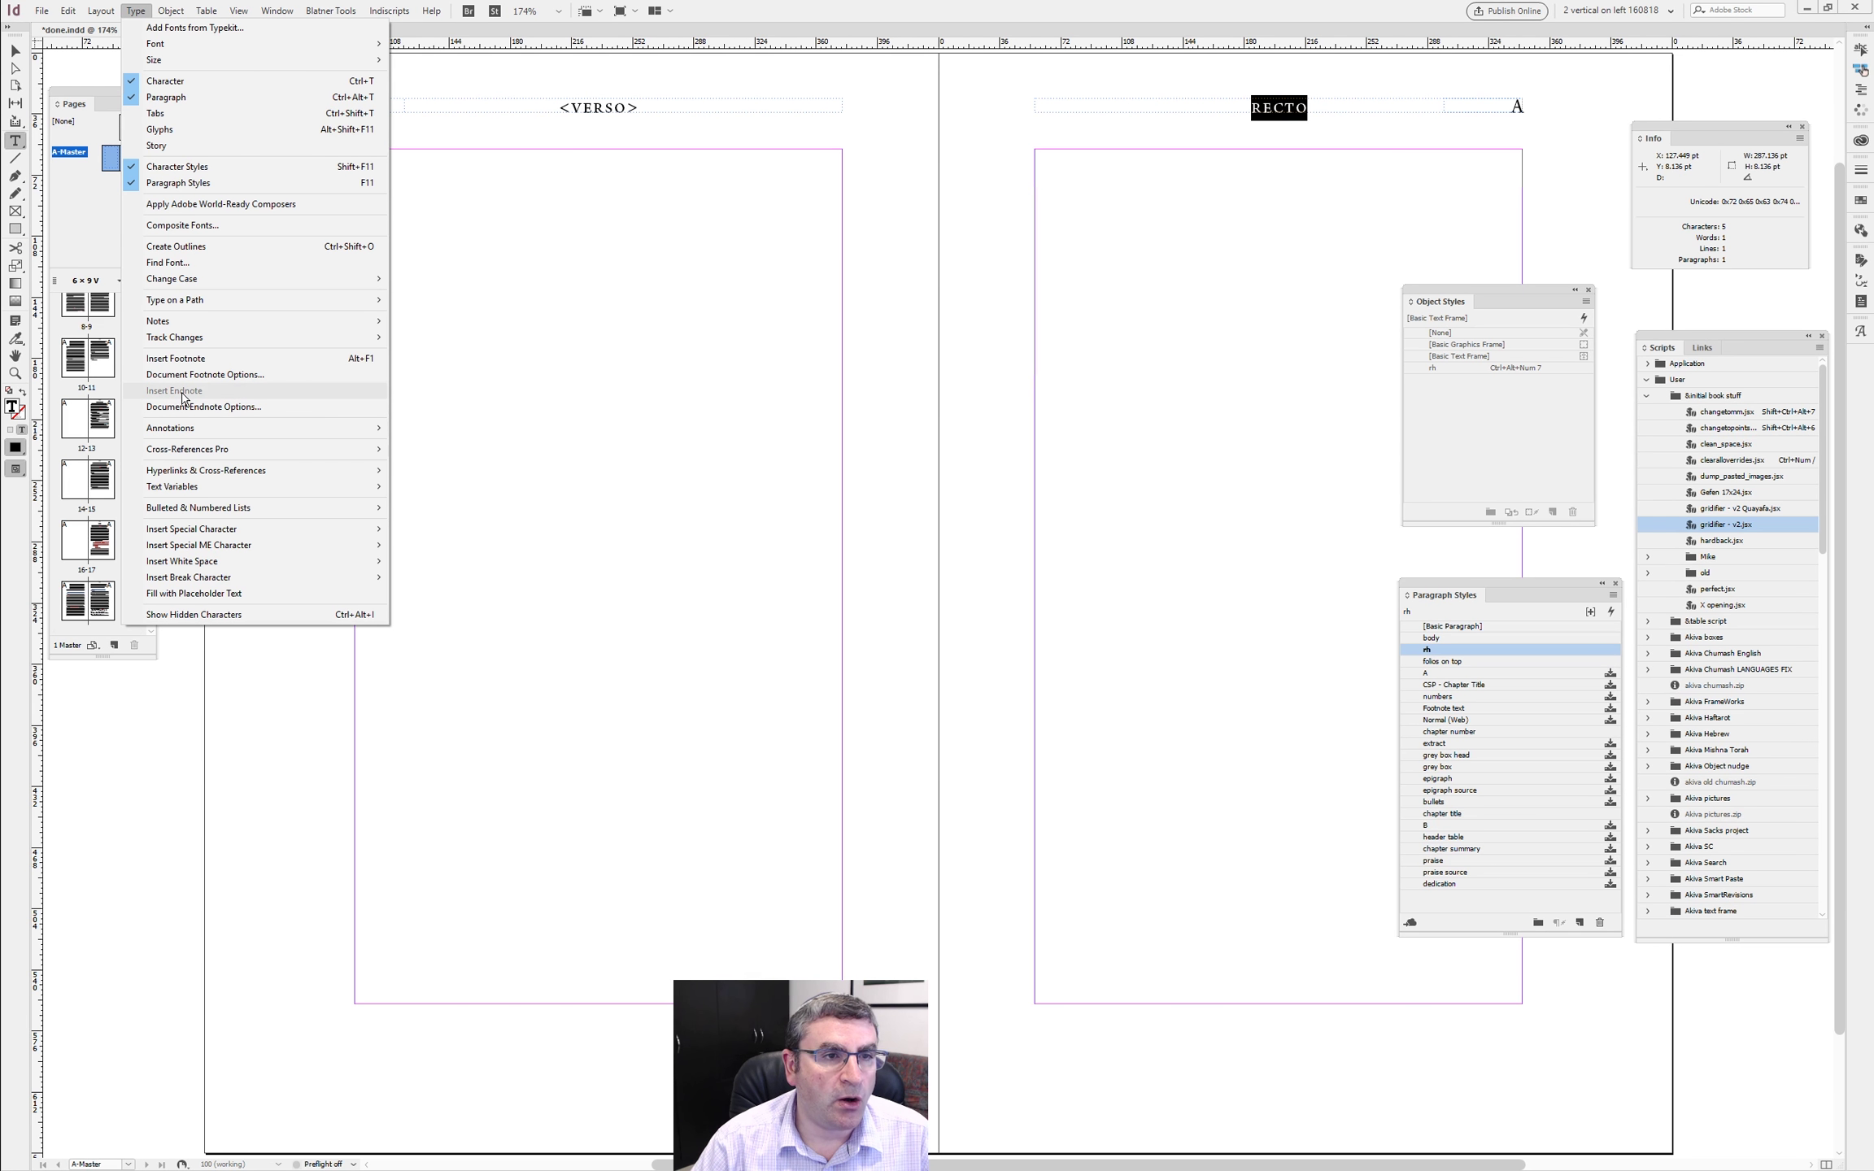
mouse_move(358, 486)
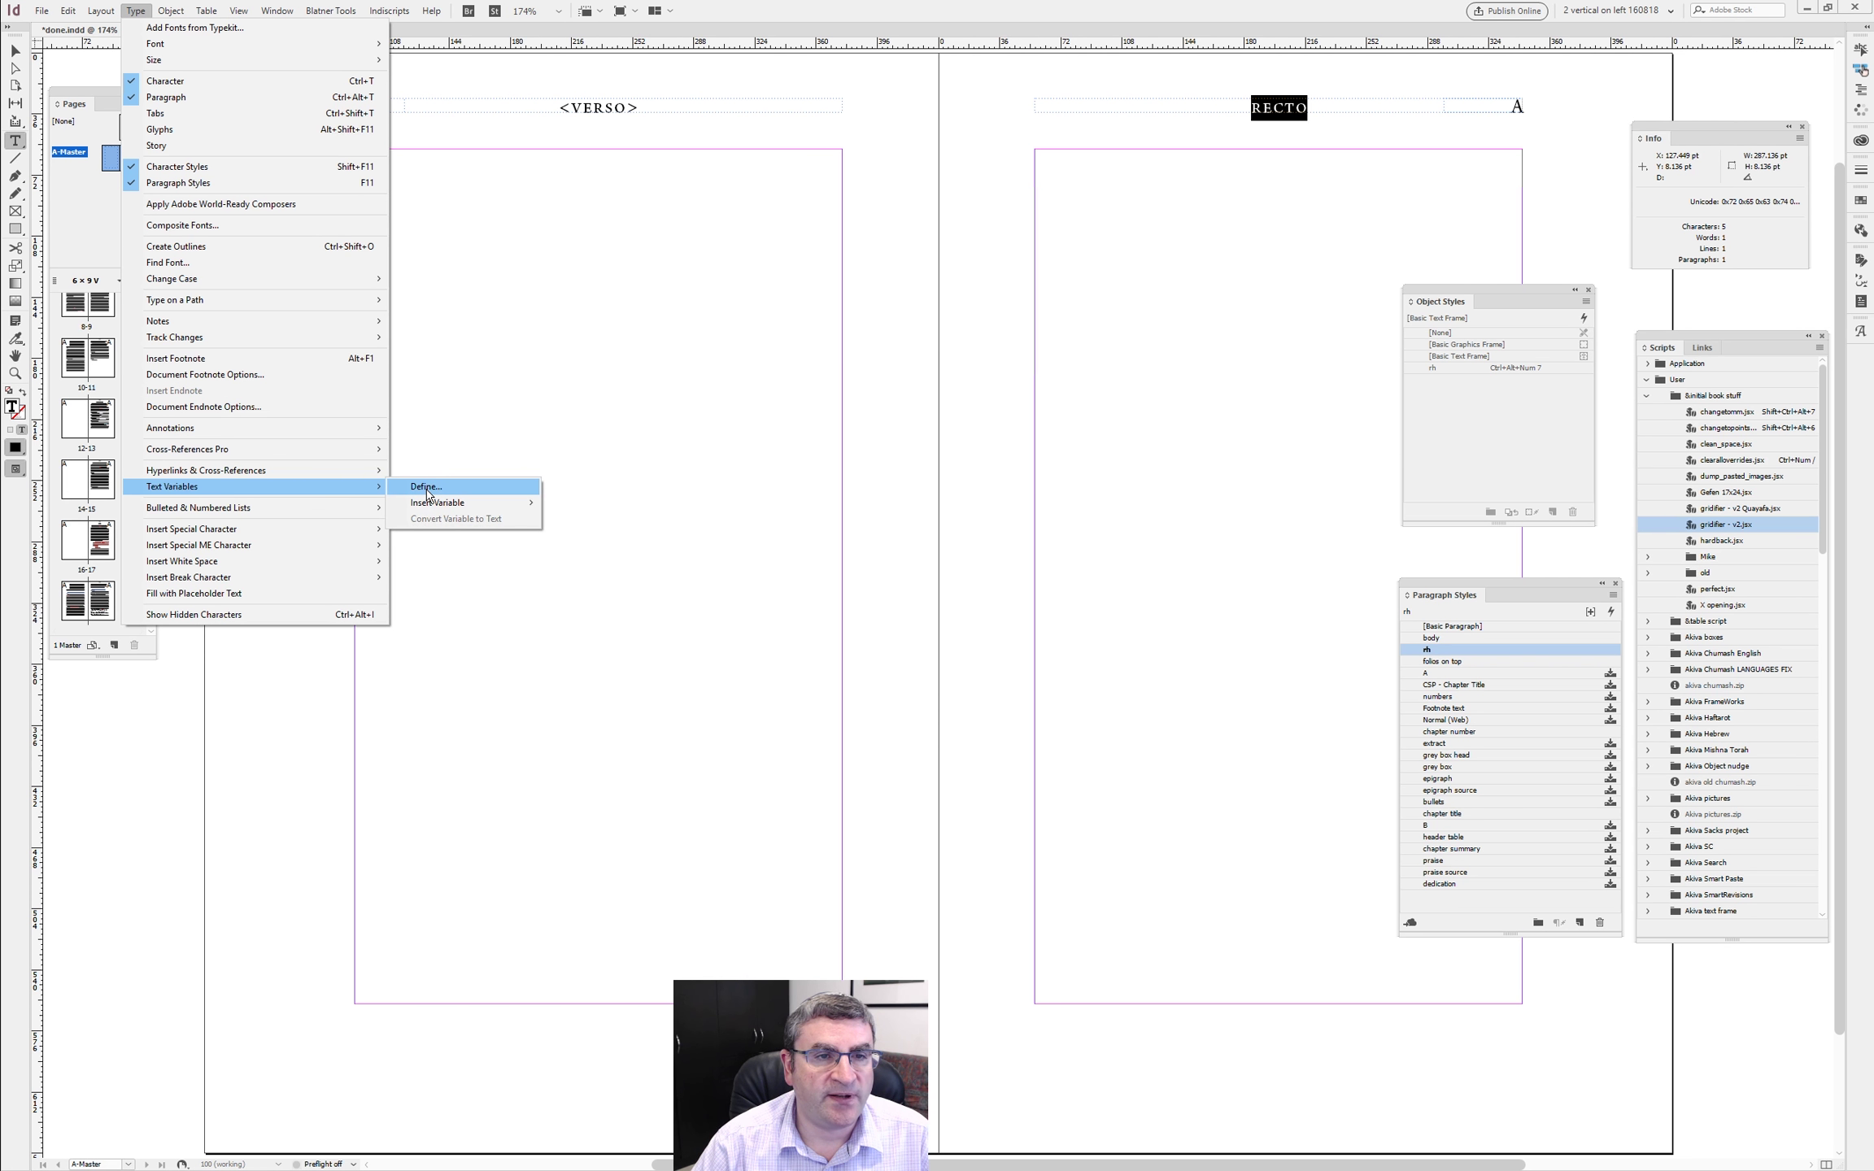
left_click(426, 487)
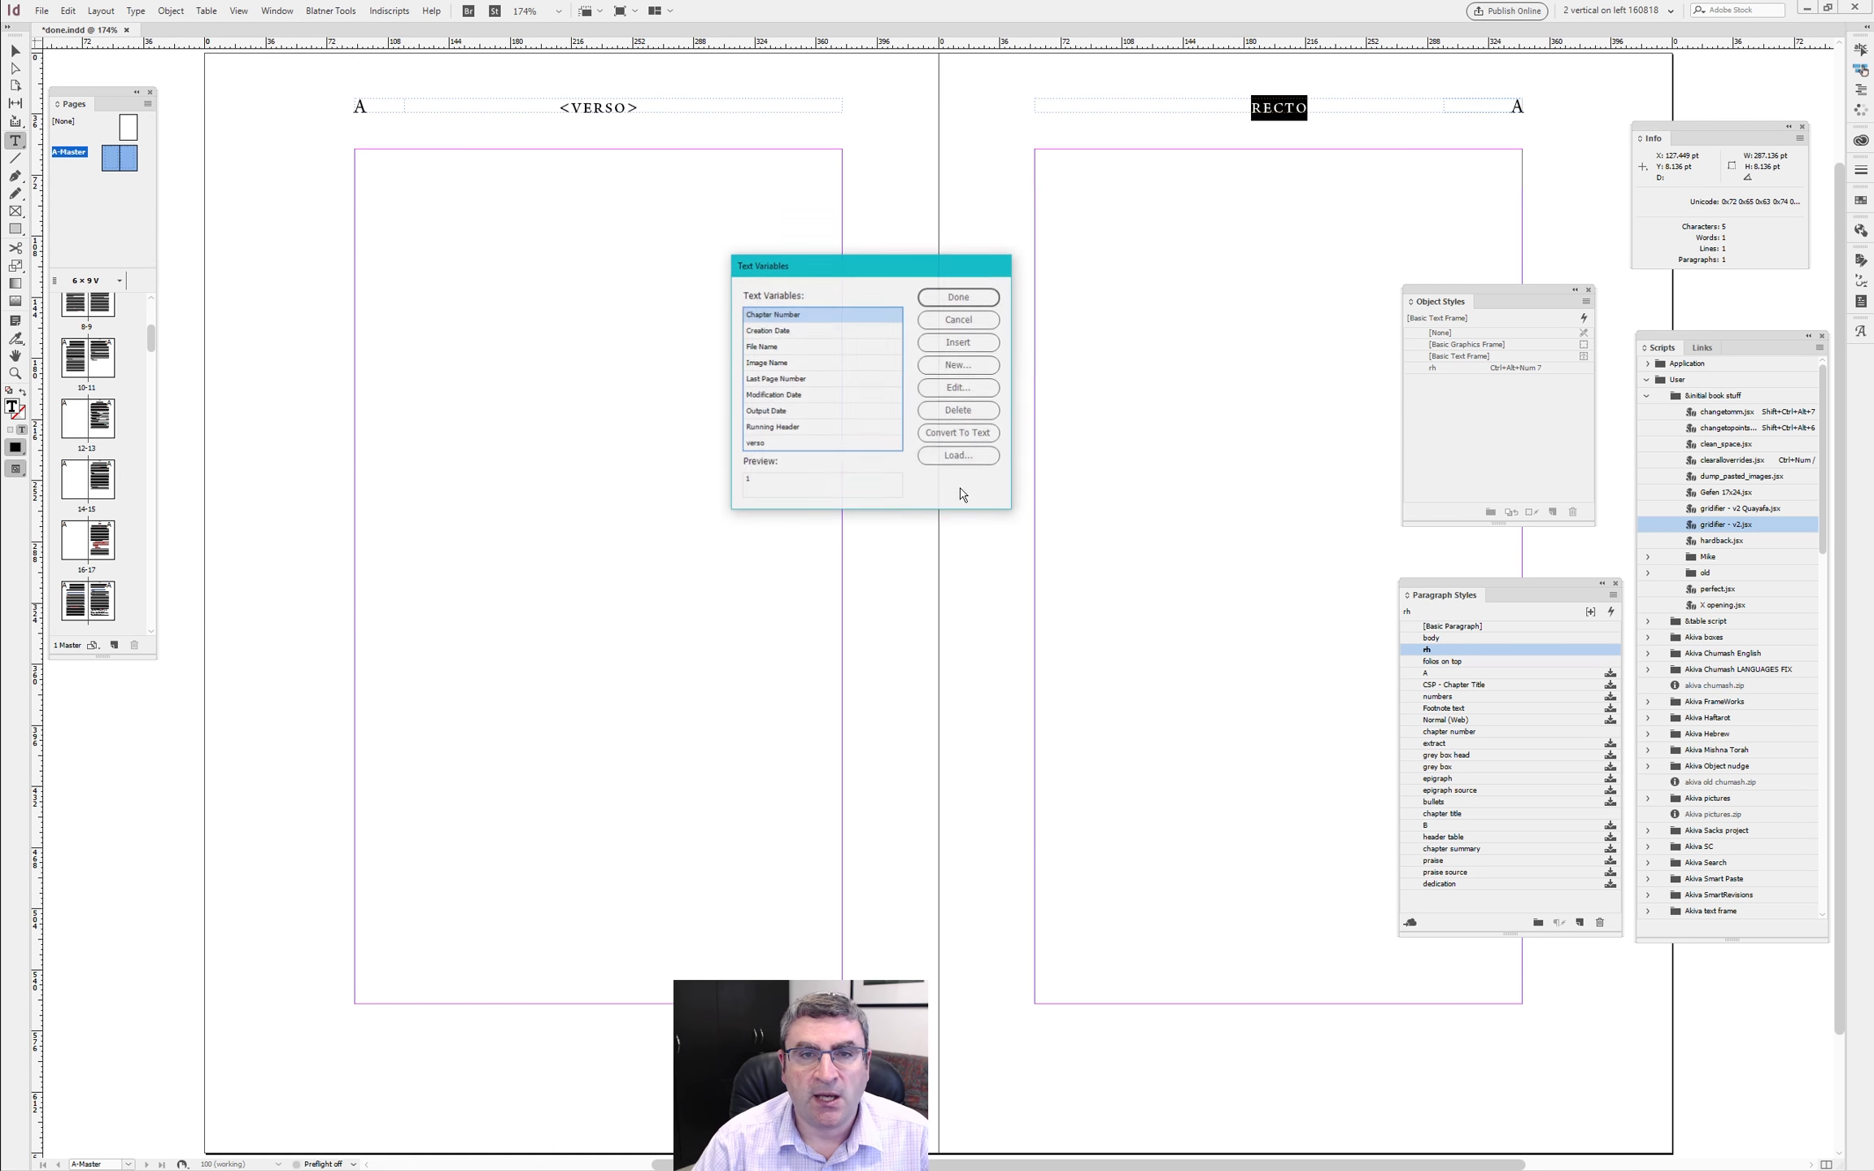
left_click(959, 364)
type("recto")
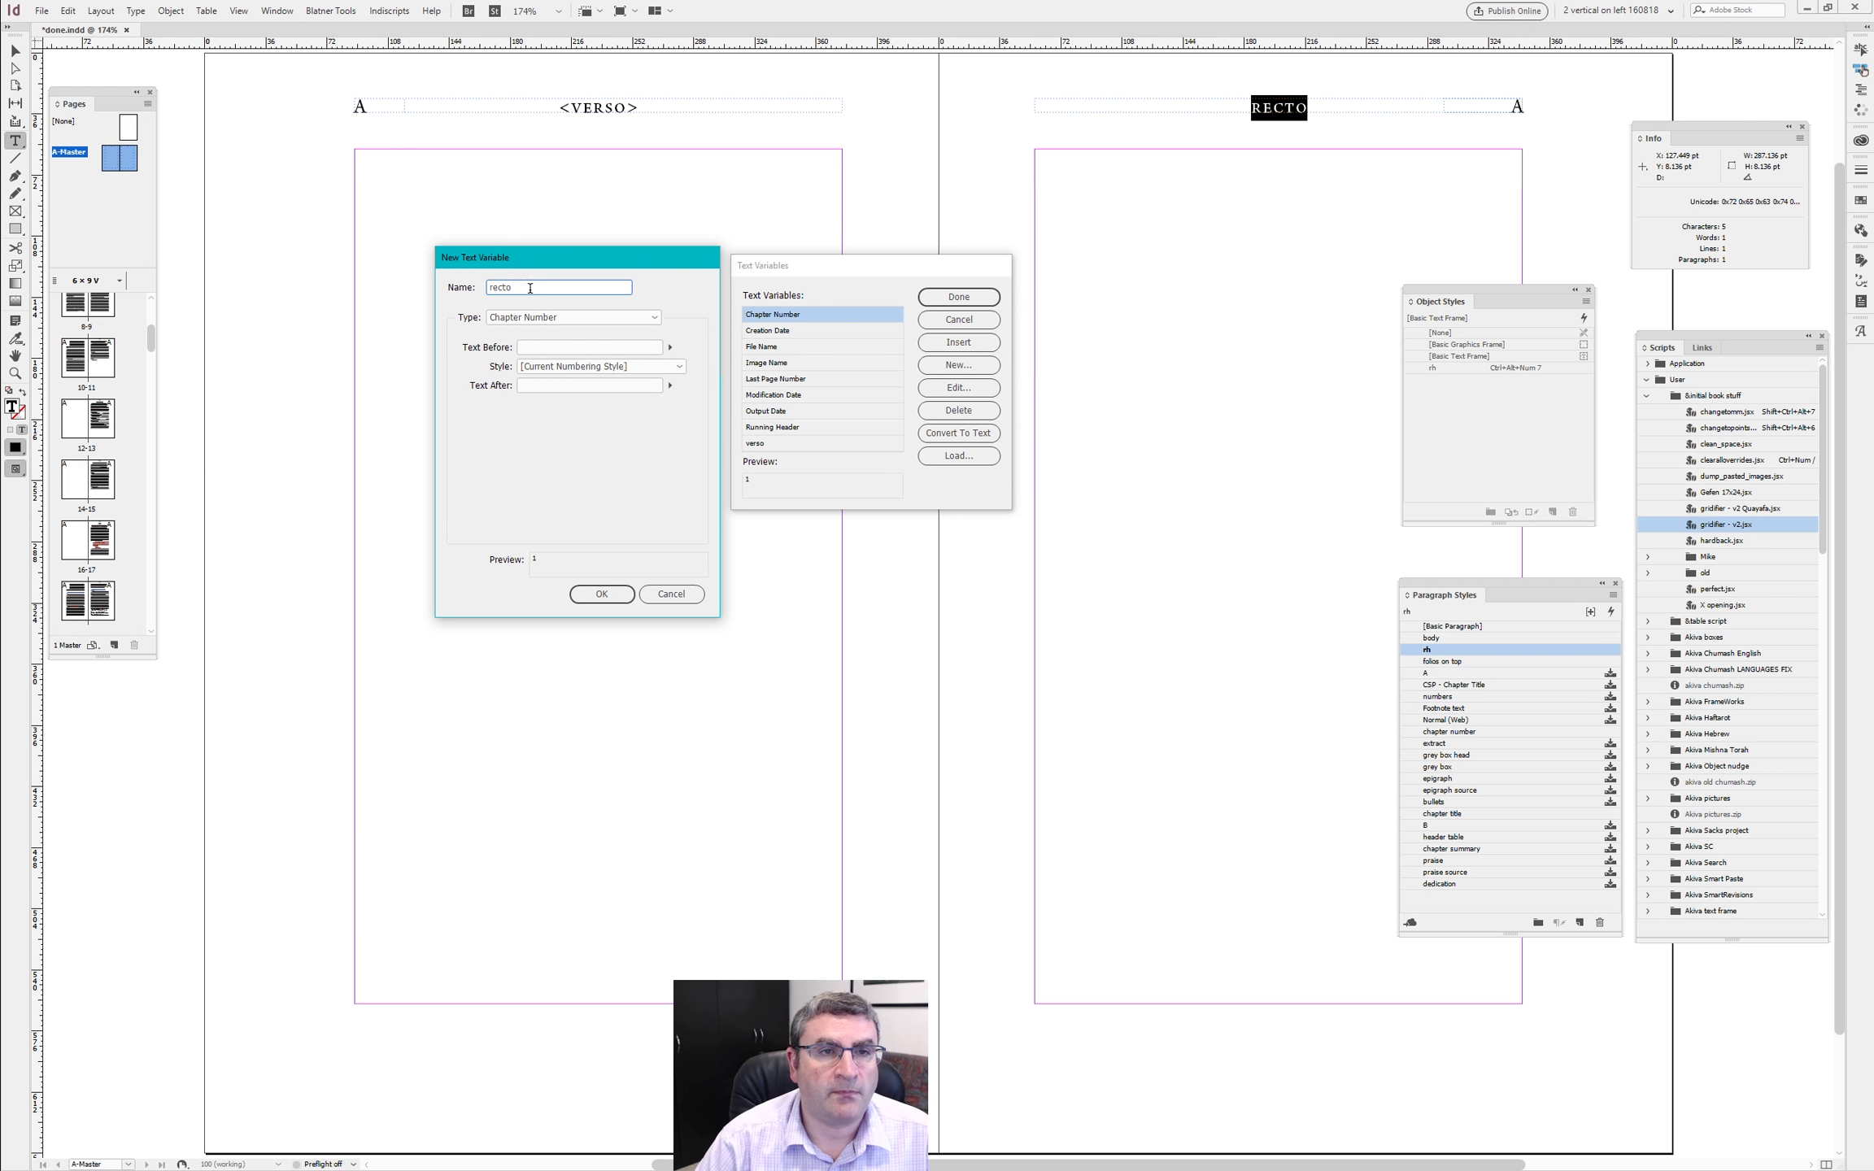
left_click(525, 319)
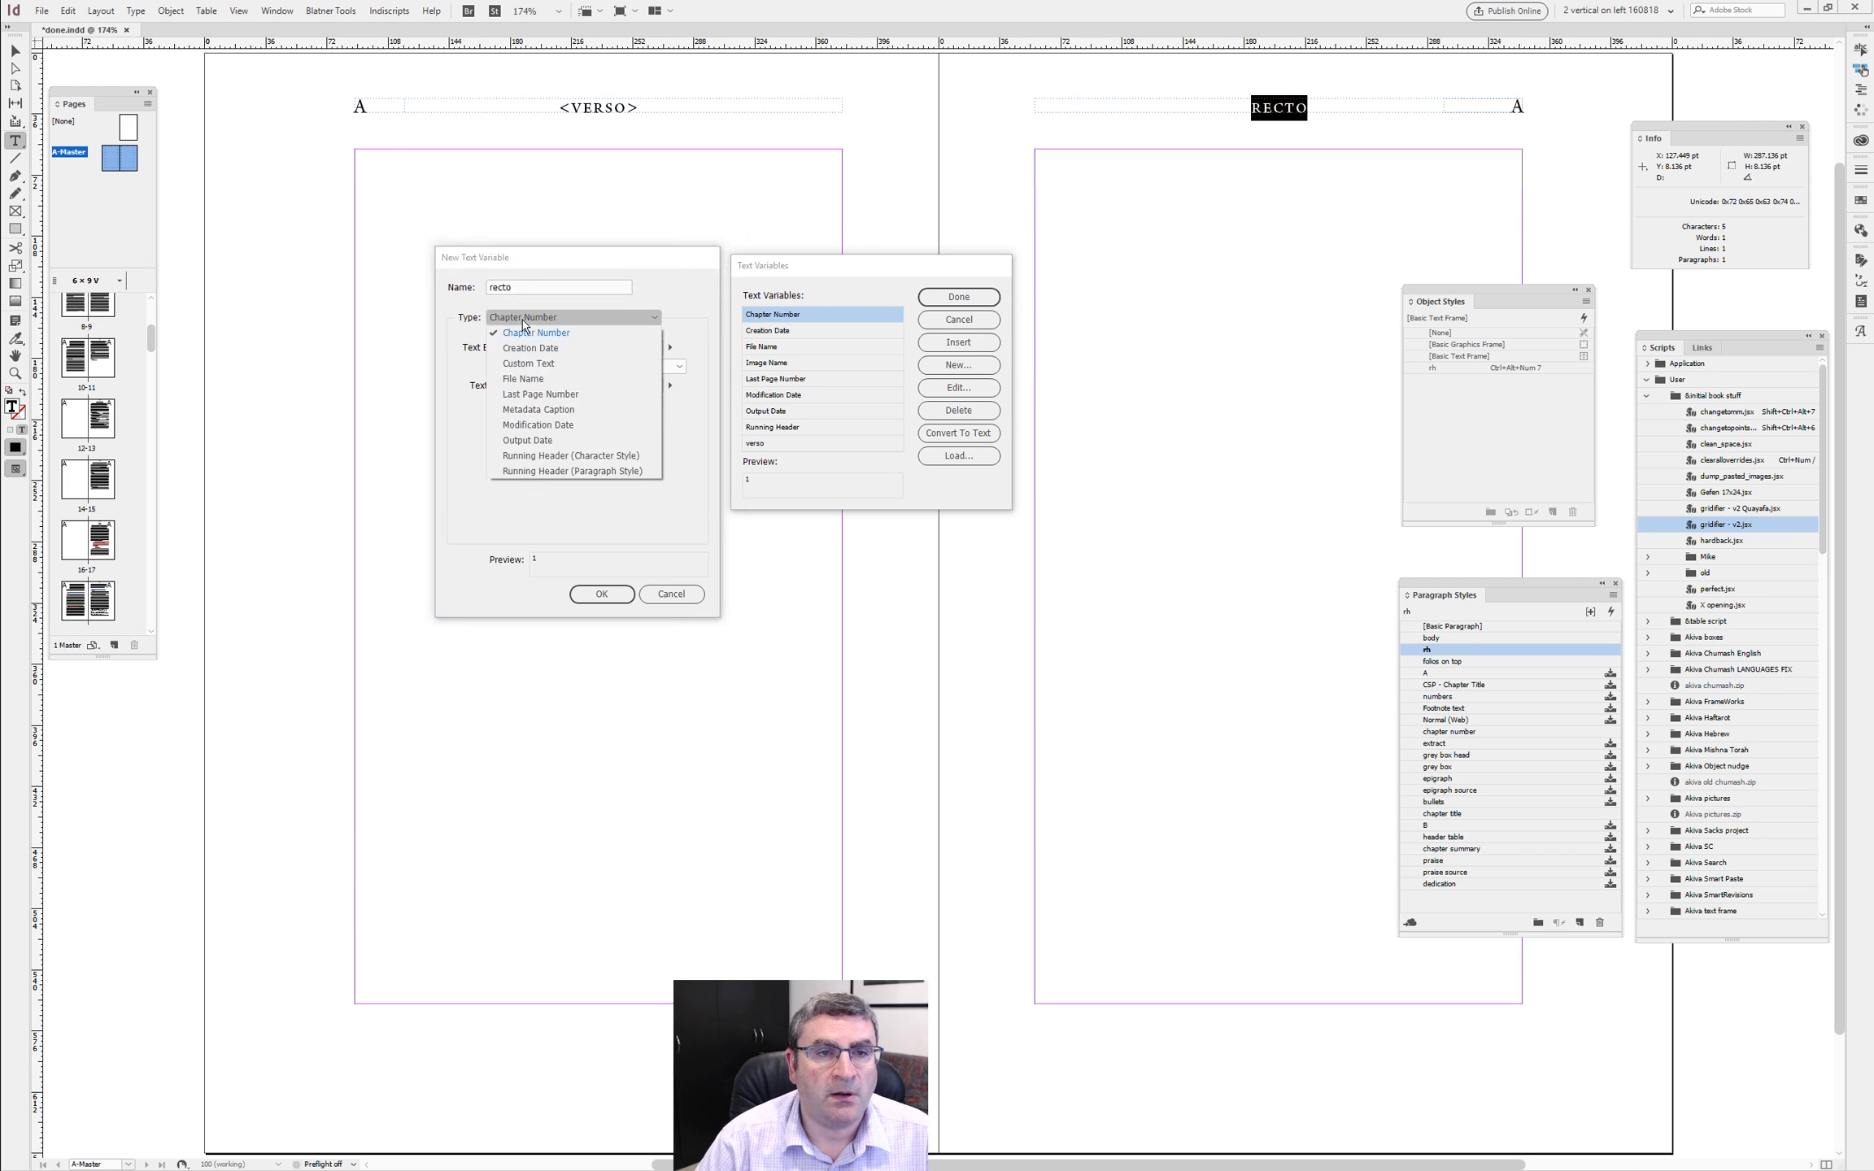
left_click(548, 463)
- Base the recto variable on a new character style named recto and insert it in place of the RECTO placeholder
left_click(669, 348)
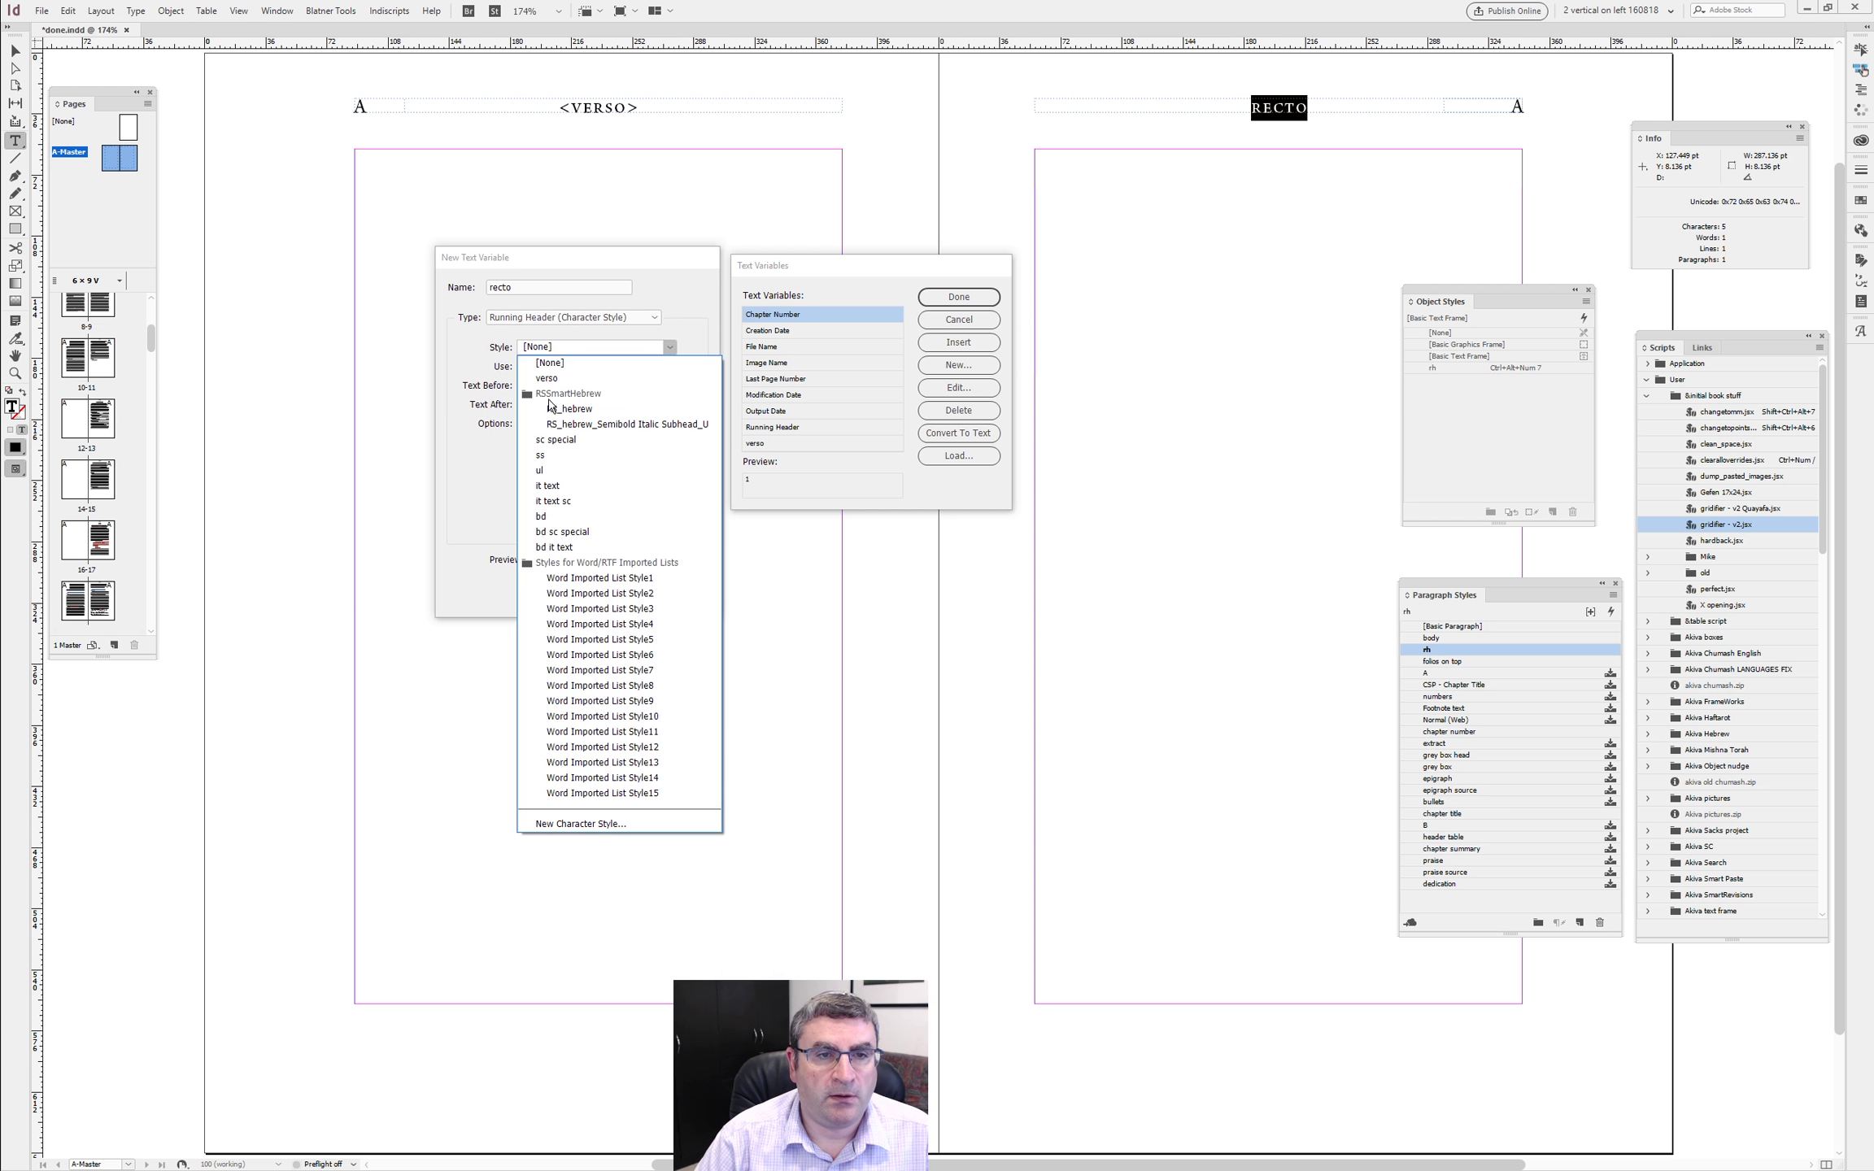
left_click(579, 824)
type("r")
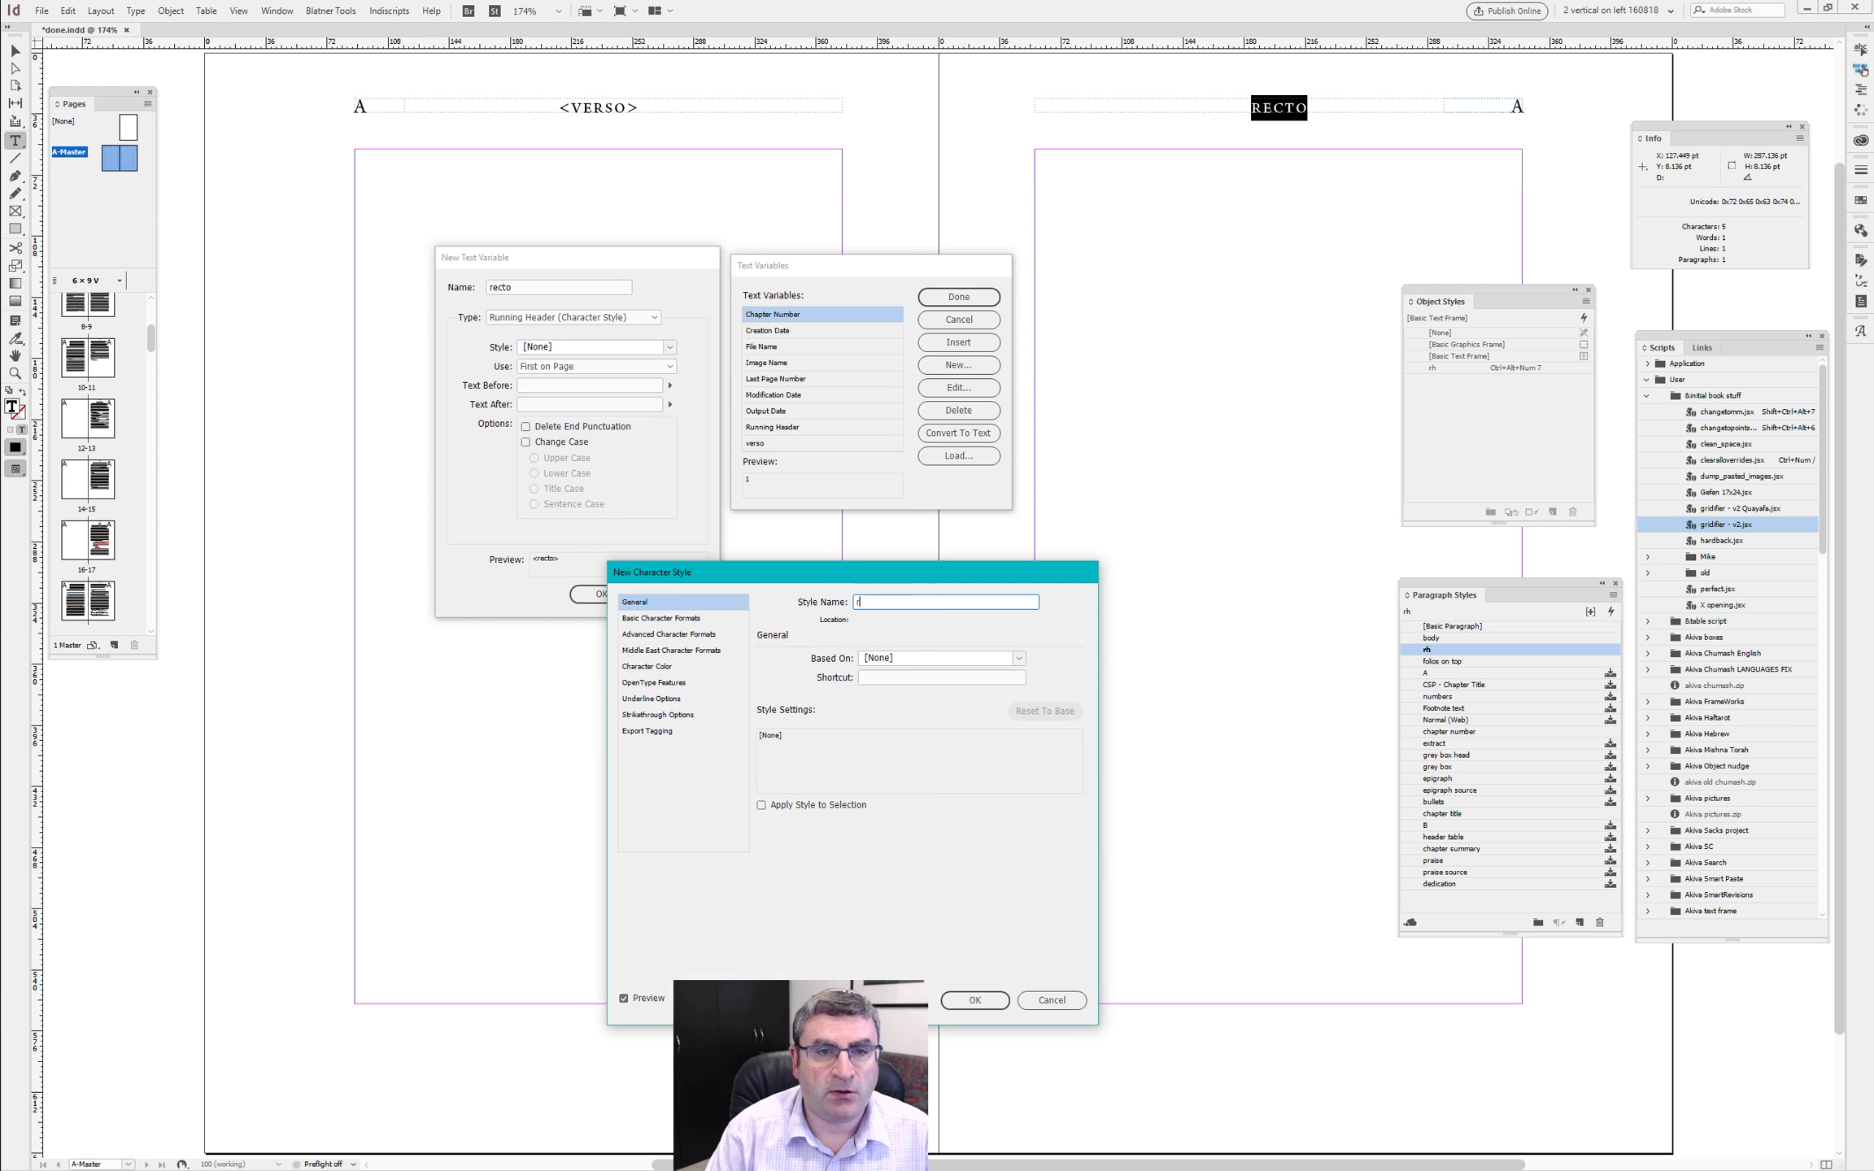
type("ecto")
left_click(974, 1000)
left_click(610, 601)
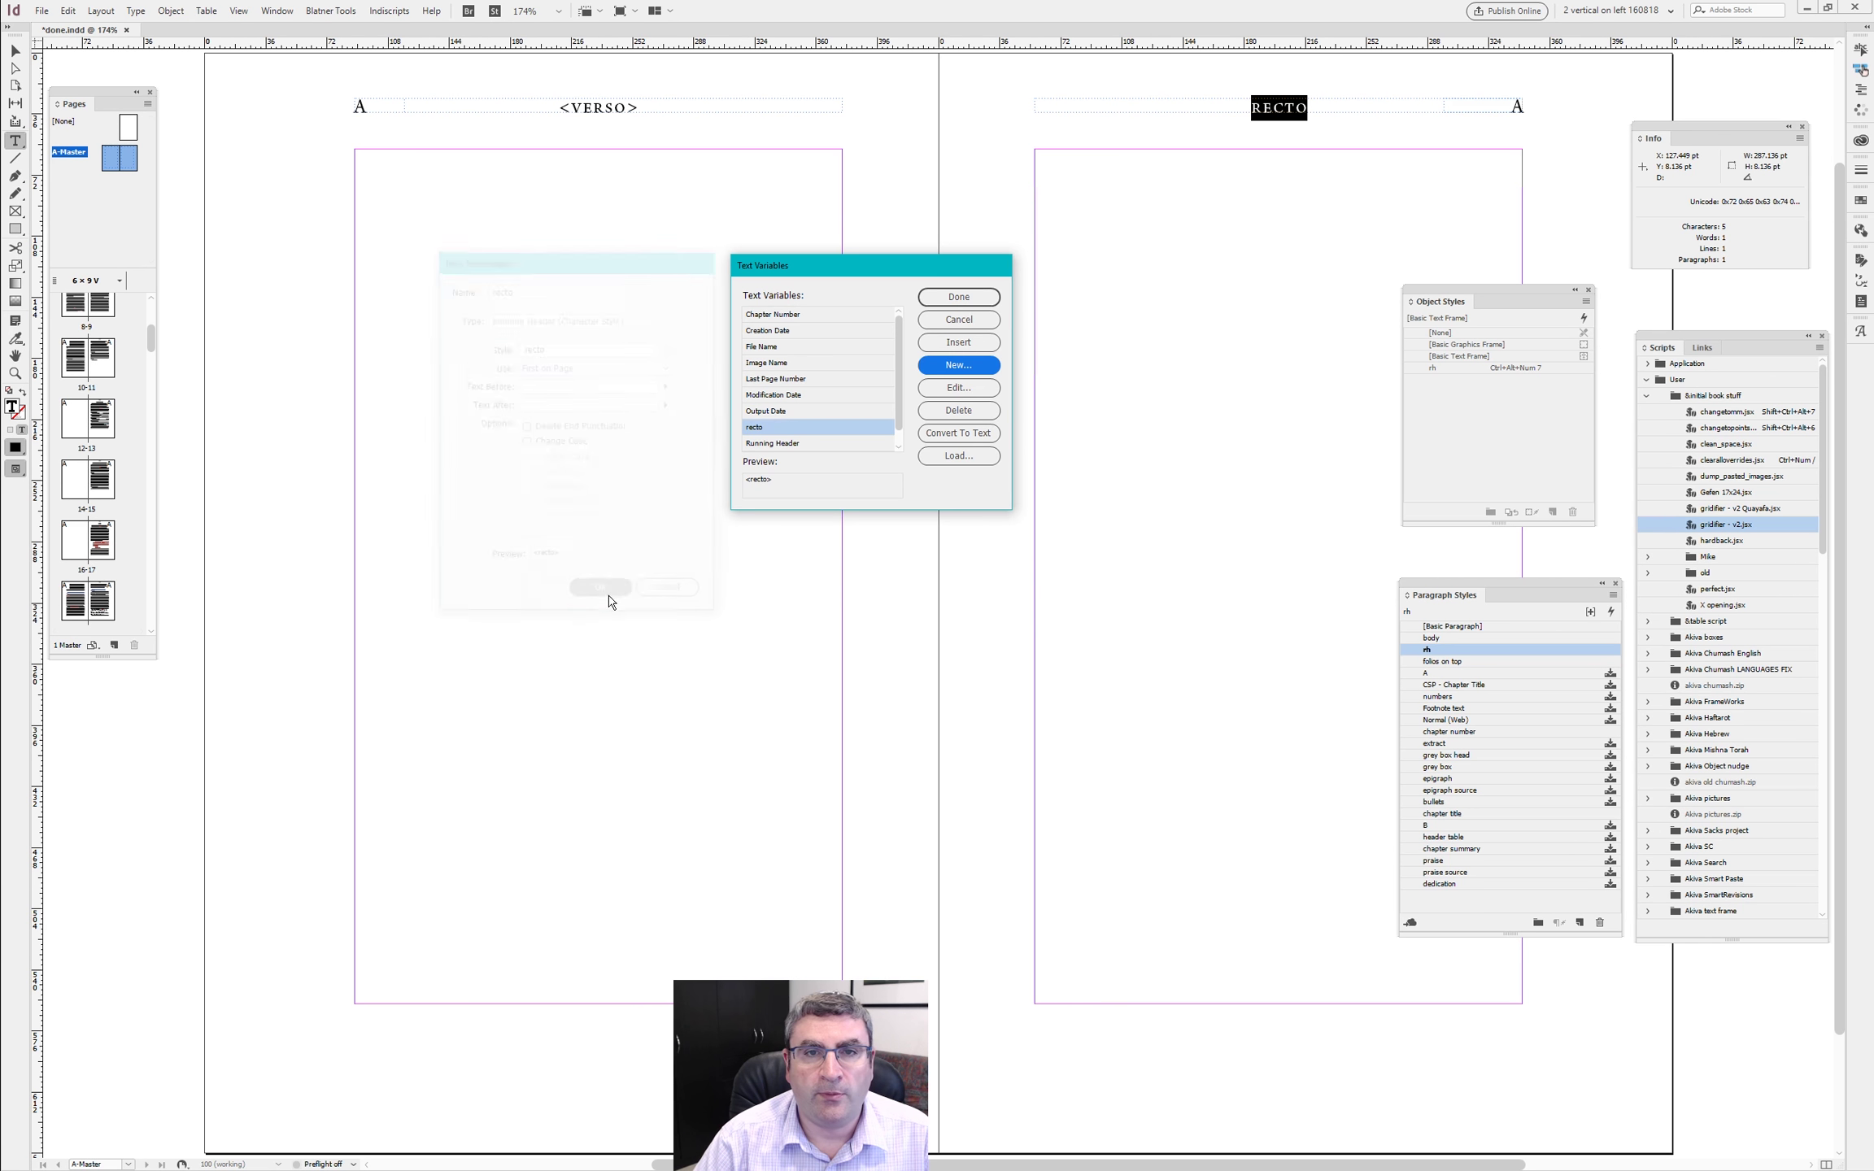
left_click(958, 342)
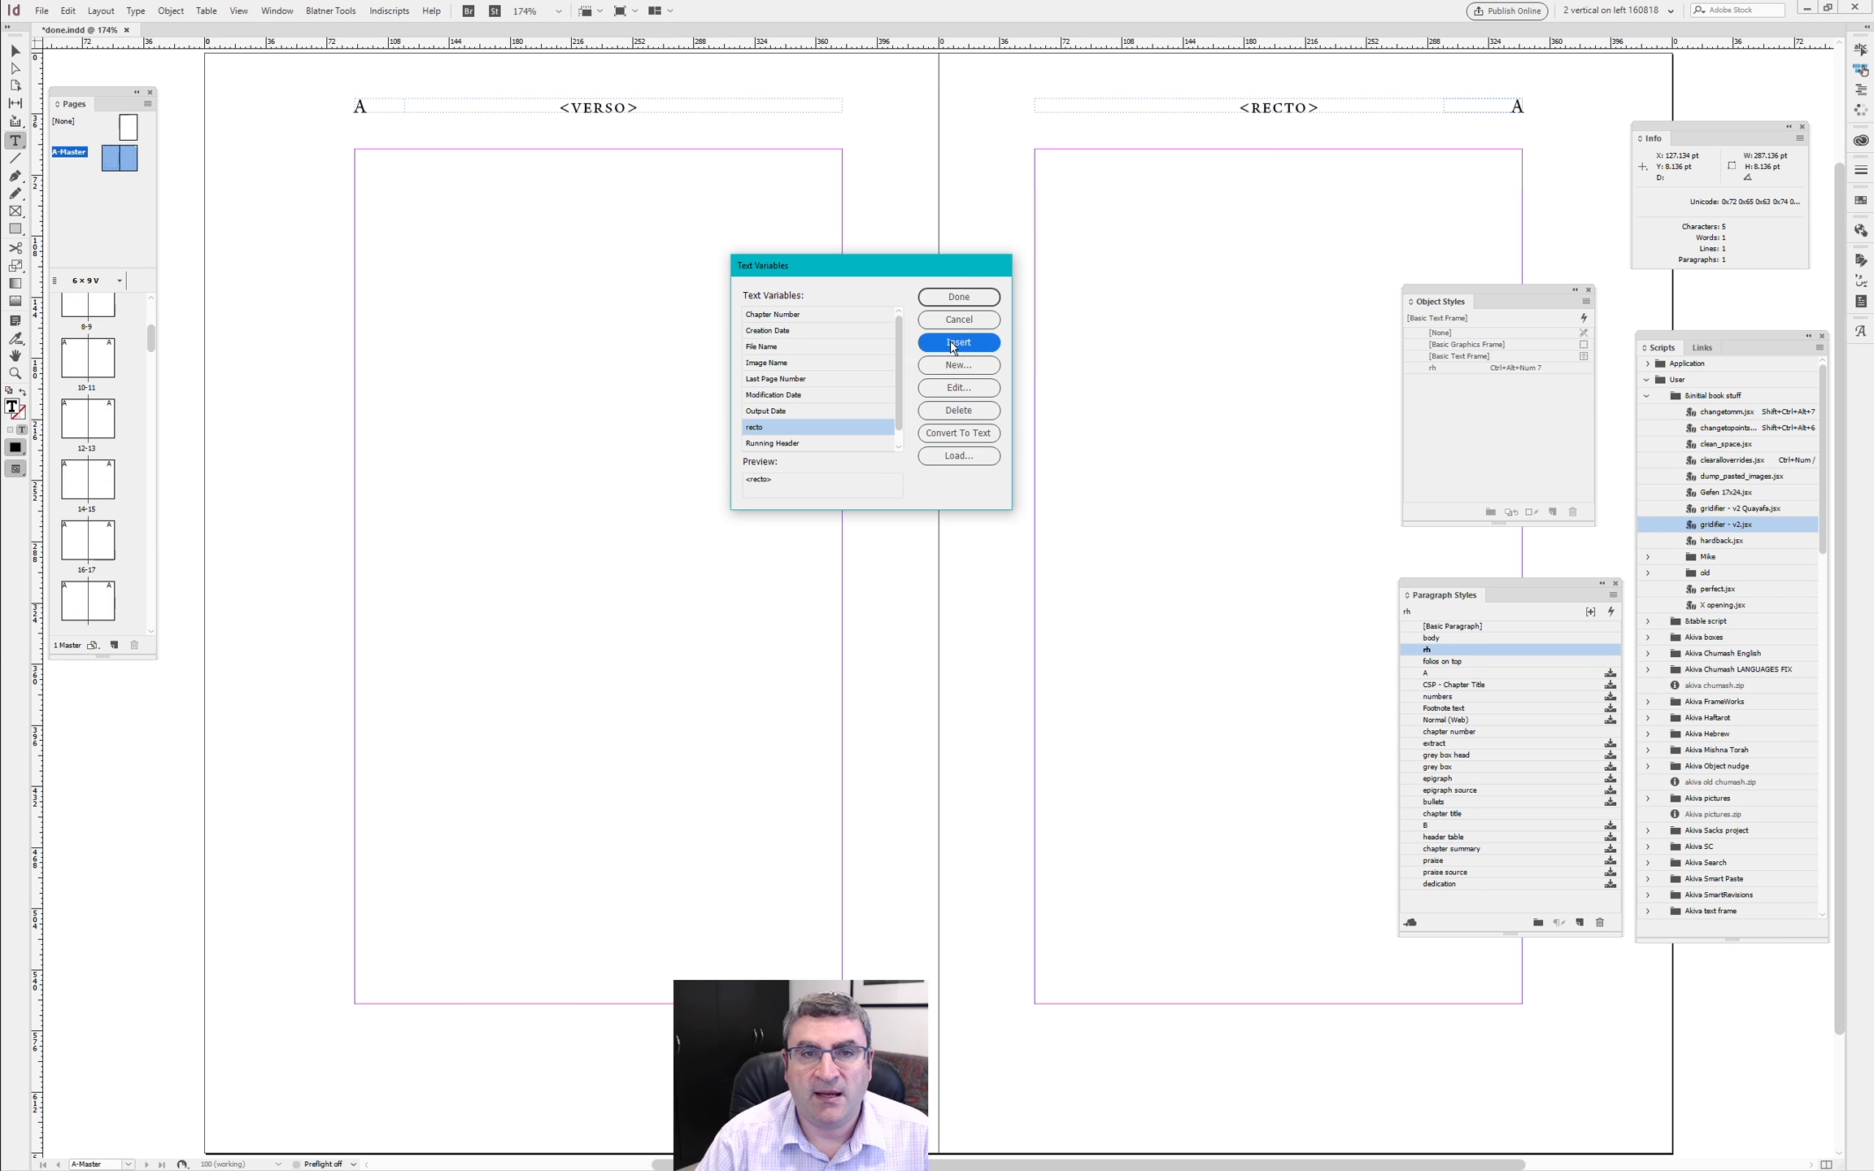
left_click(958, 296)
- Test the verso running header by applying the verso character style to the word "biology" on page 18
key("ctrl+Page_Up")
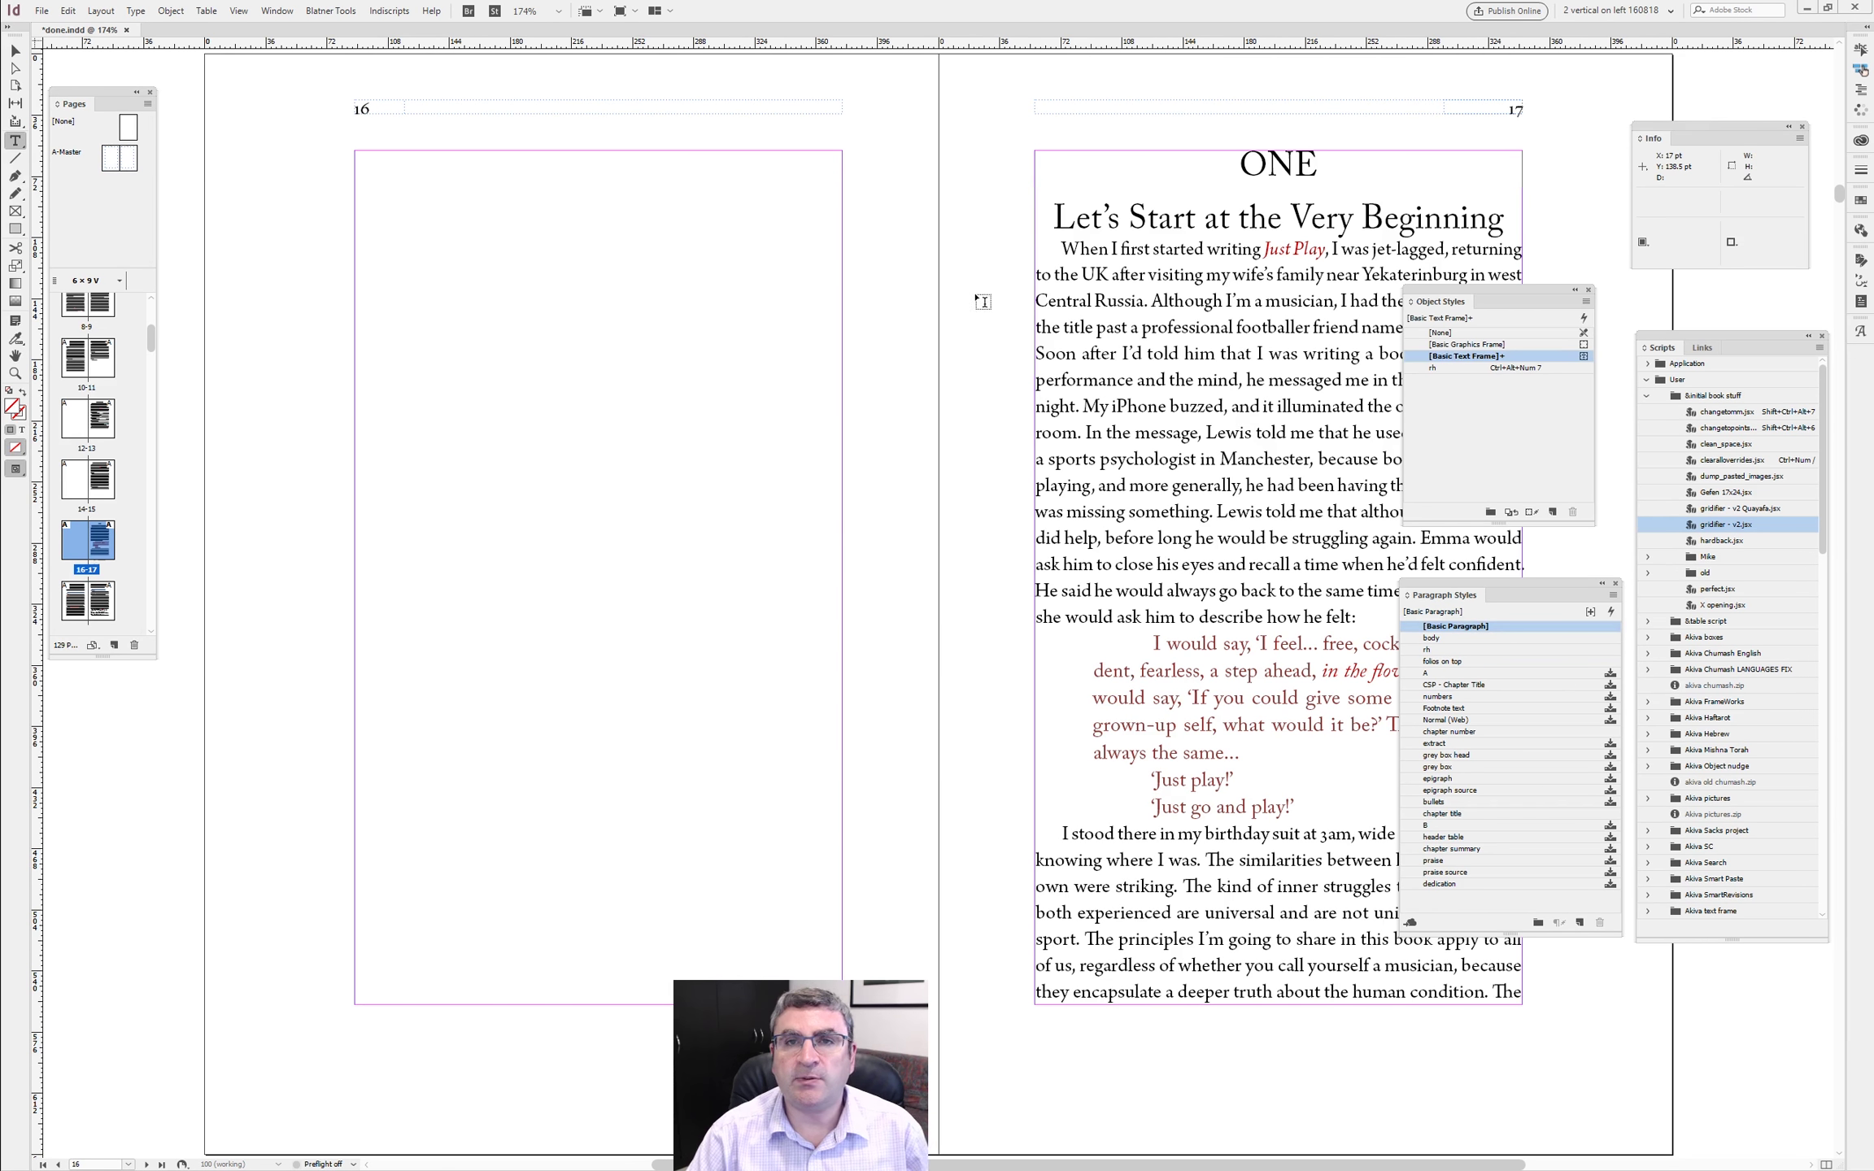
left_click(1124, 407)
key("alt+Page_Down")
key("alt+Page_Up")
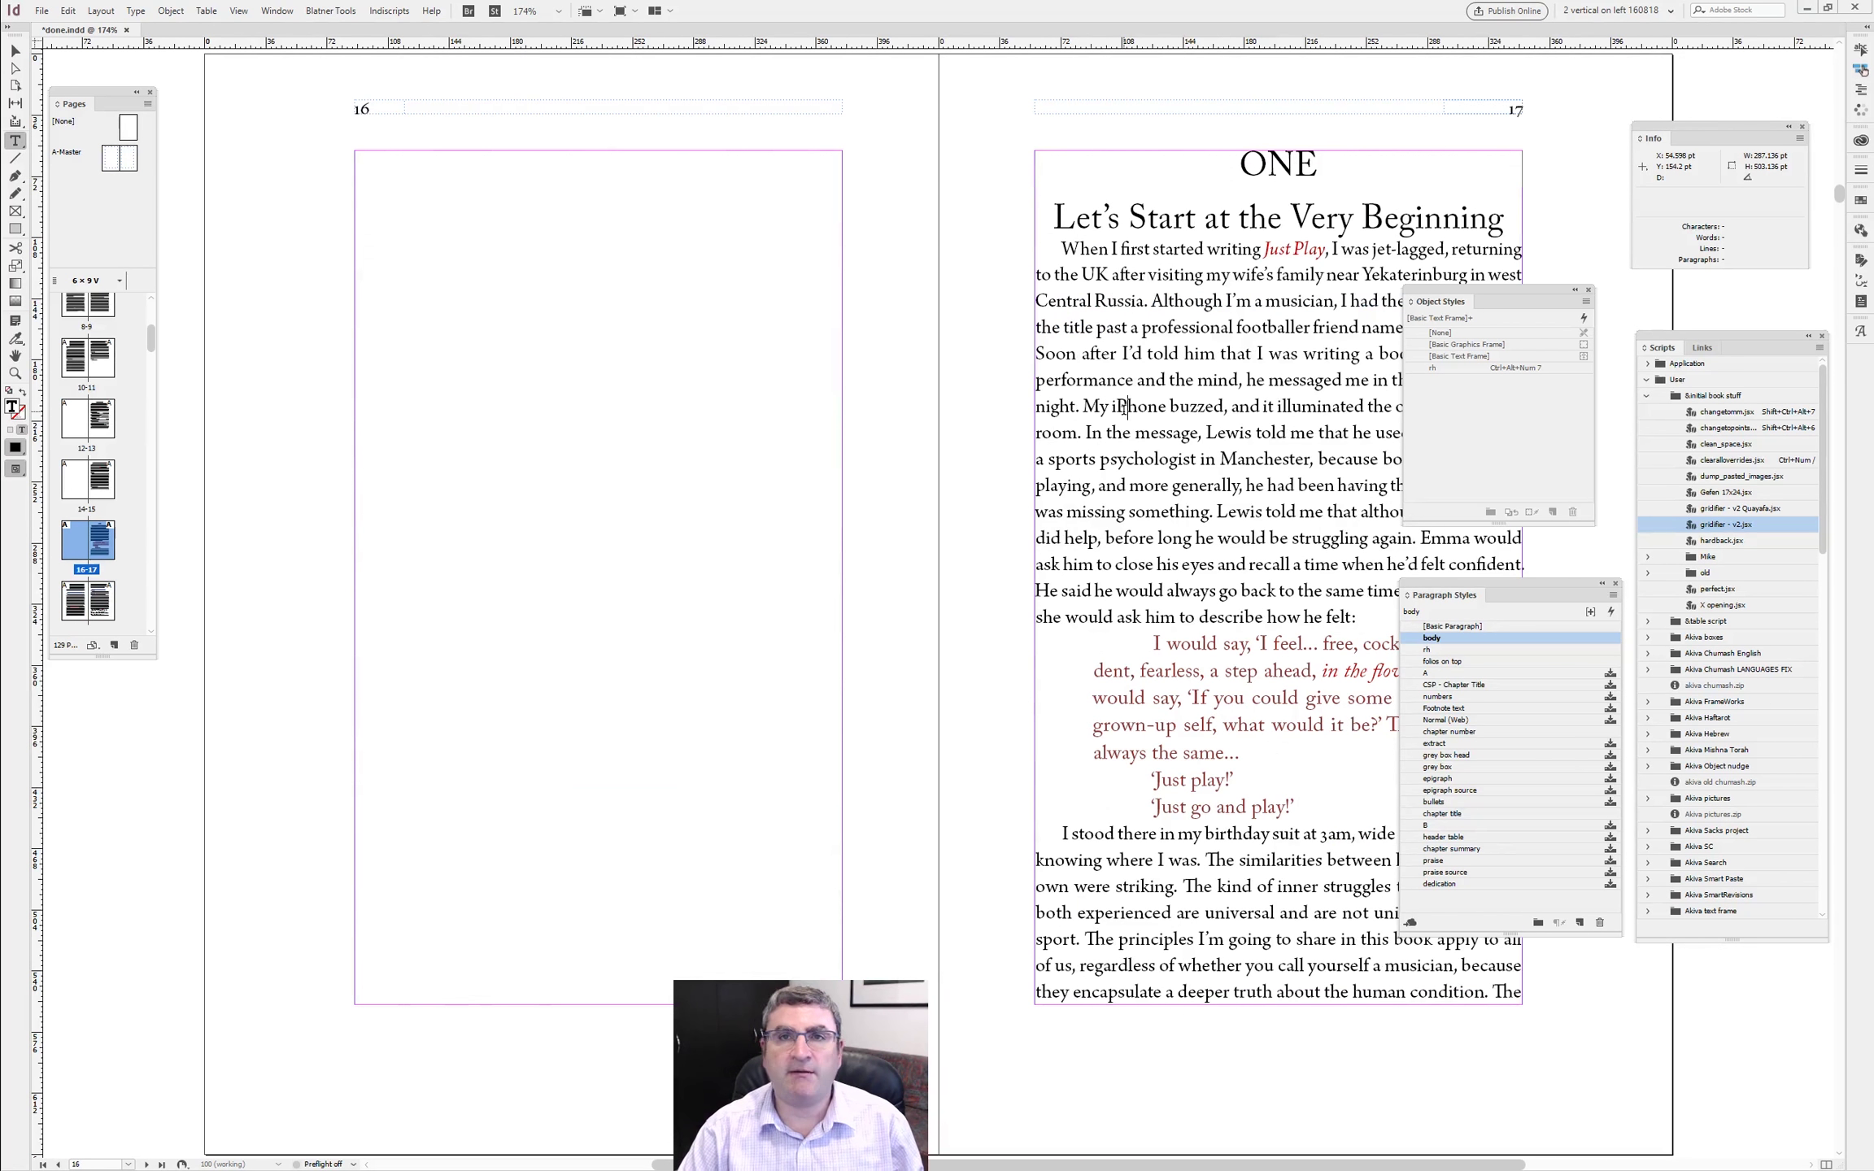
key("alt+Page_Down")
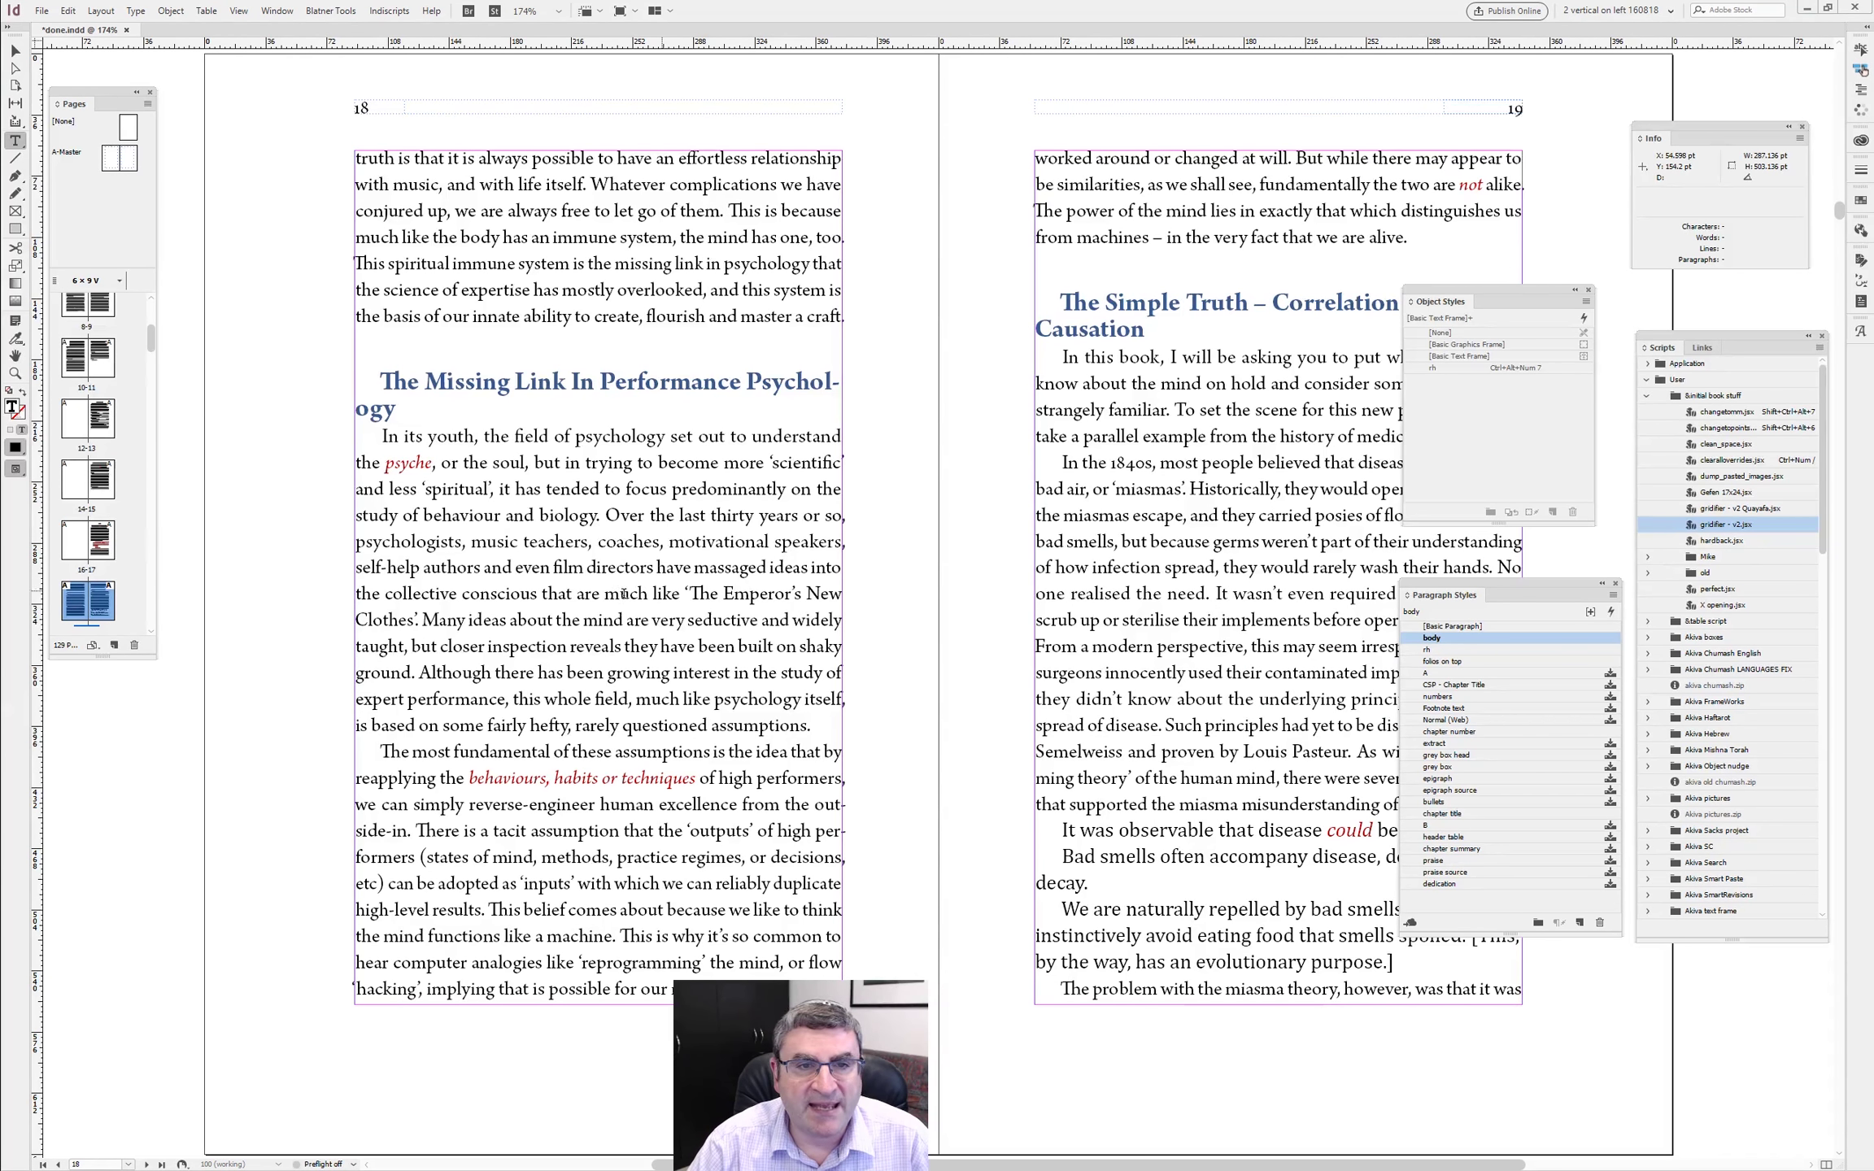
double_click(565, 526)
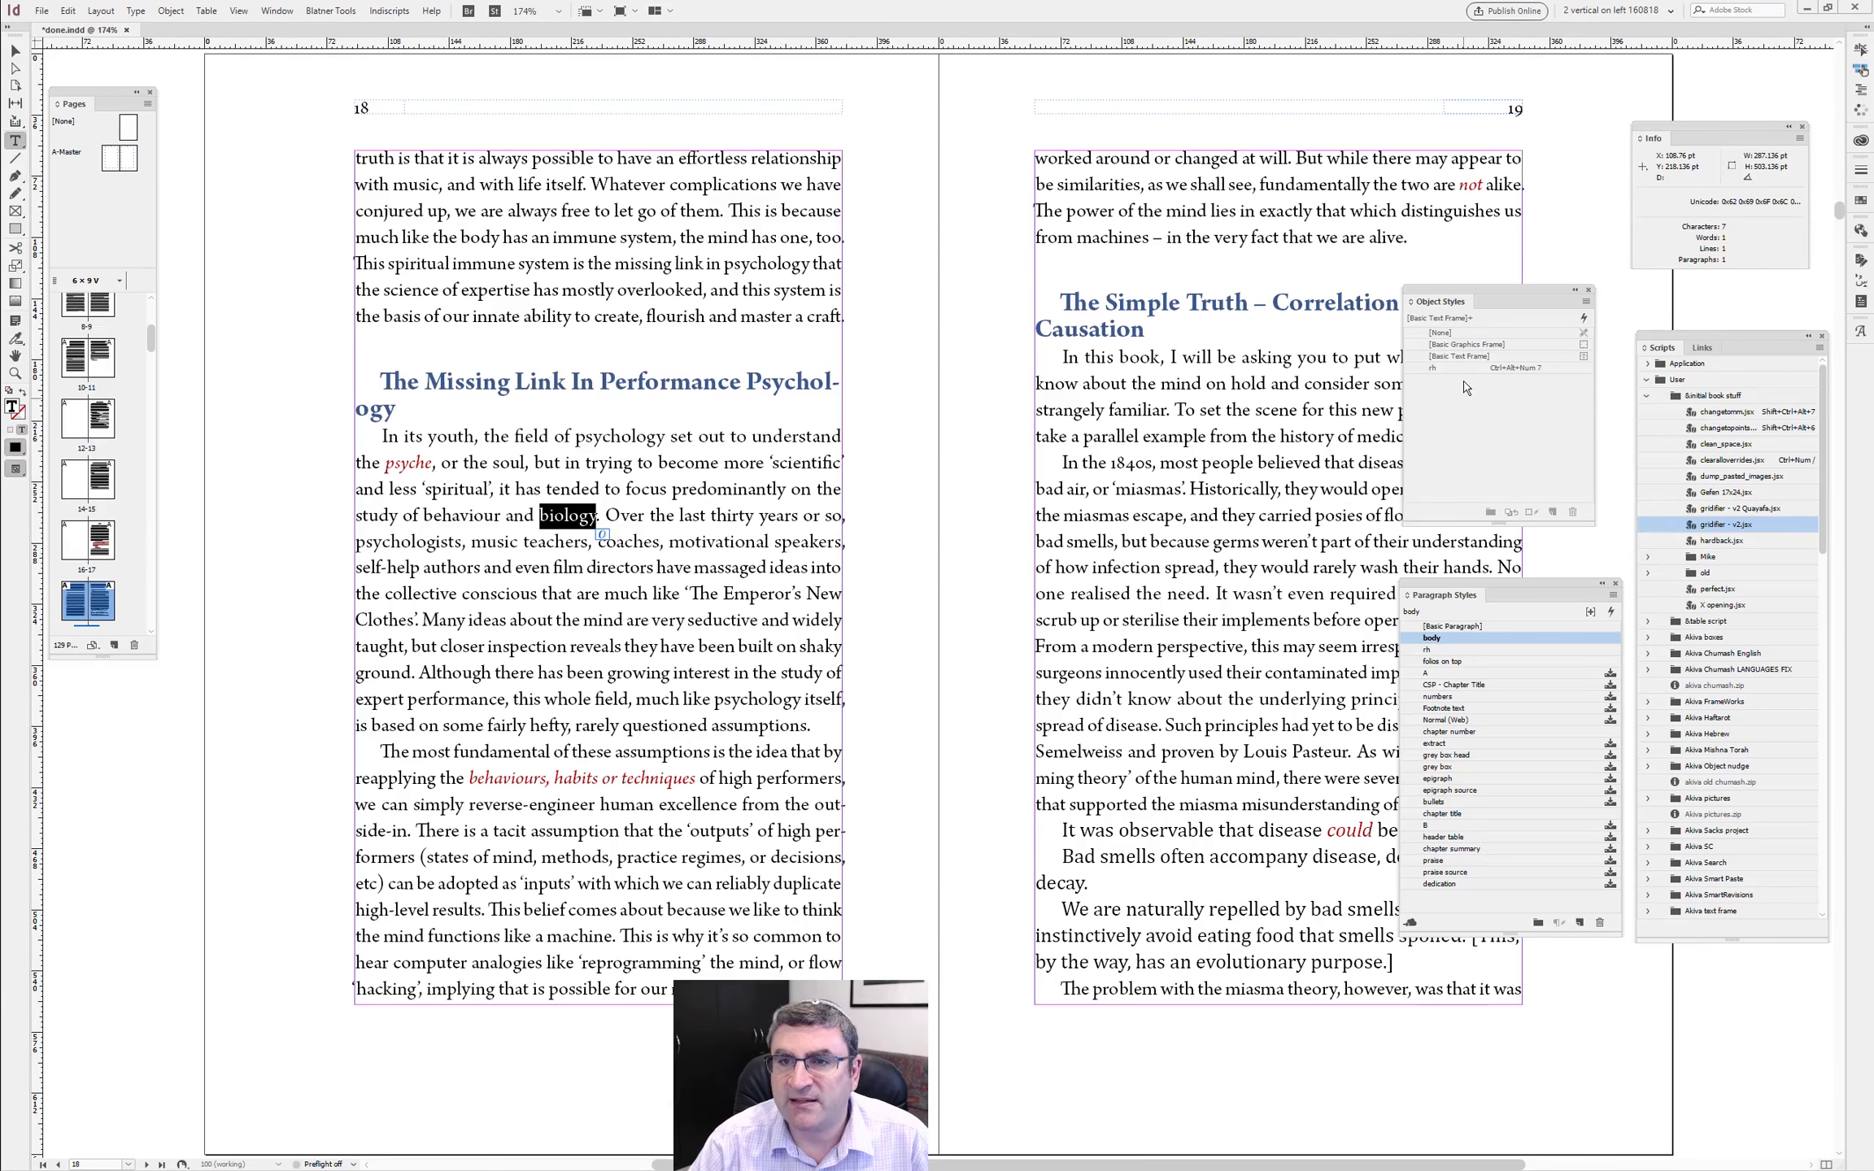
key("shift+F11")
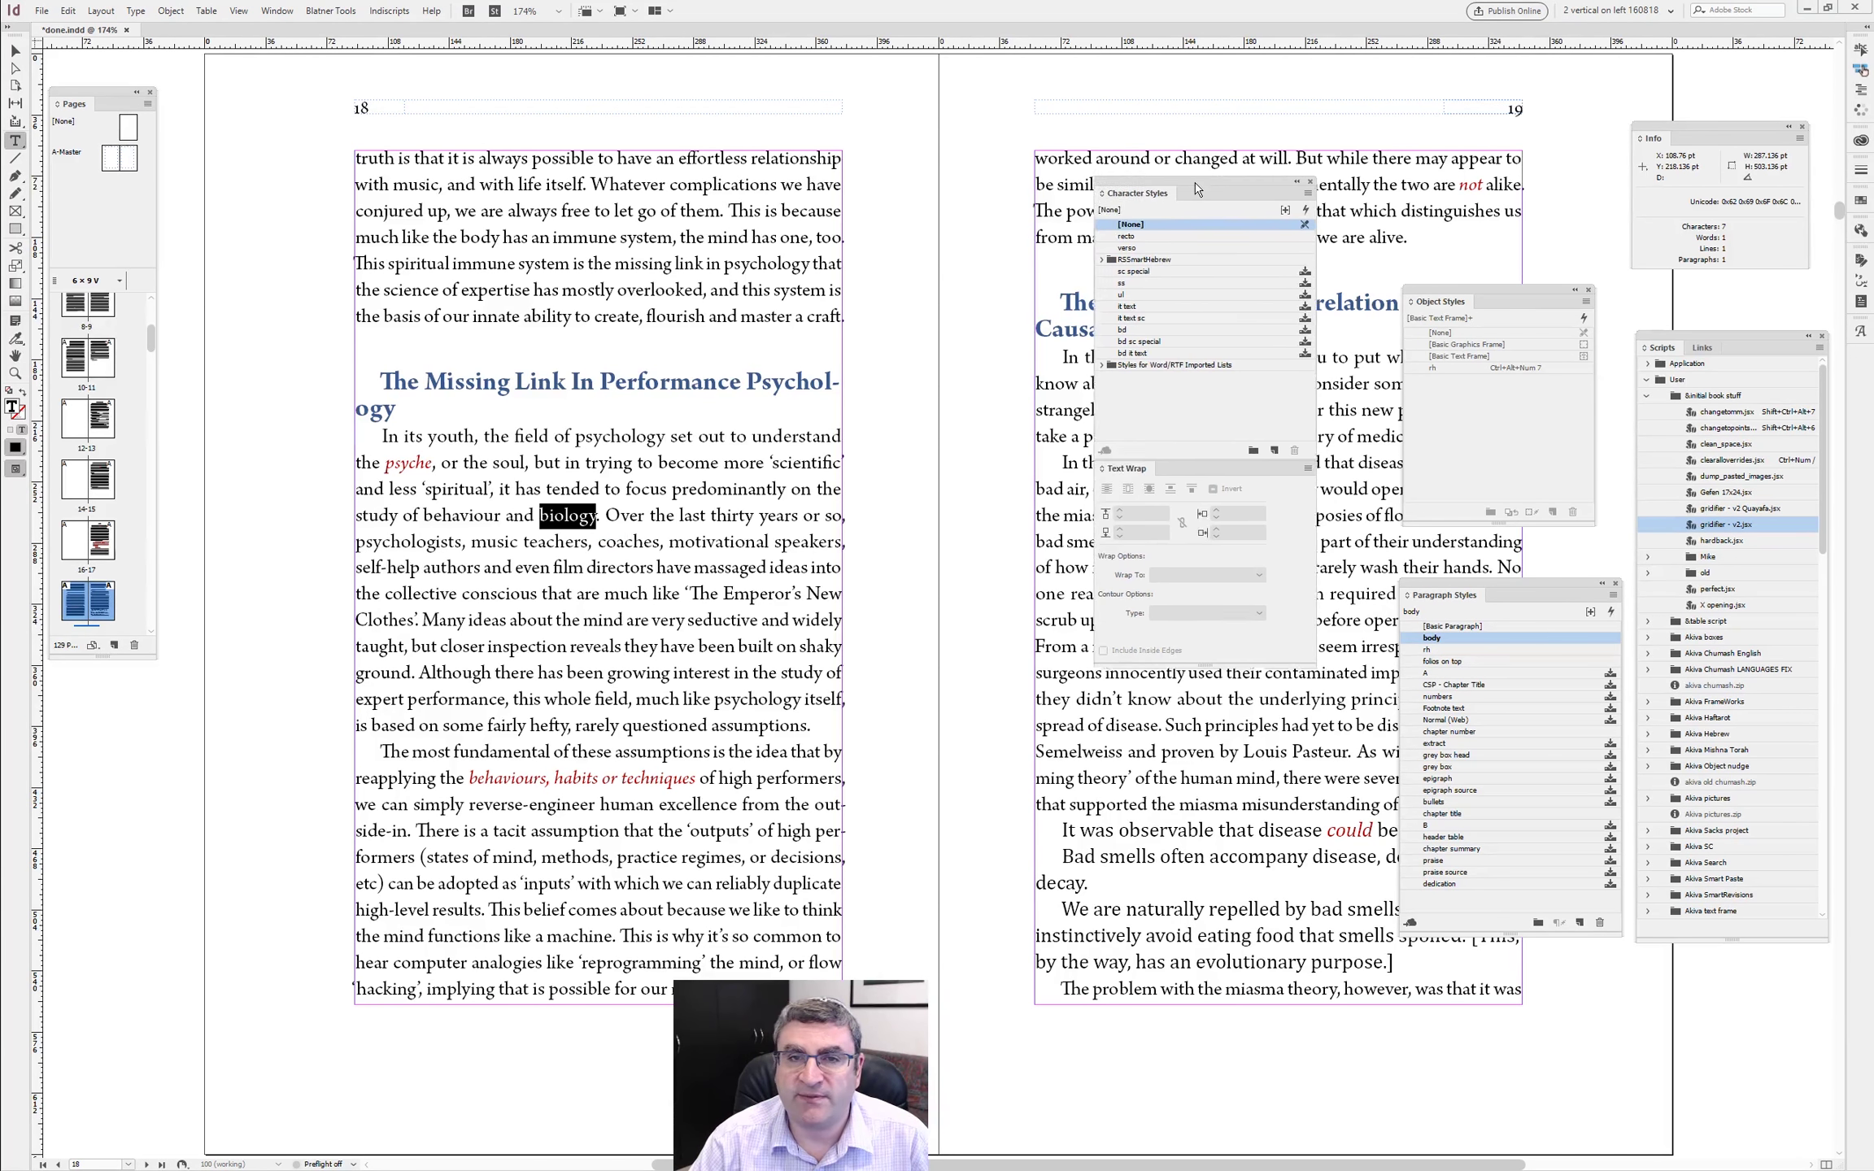
left_click(980, 235)
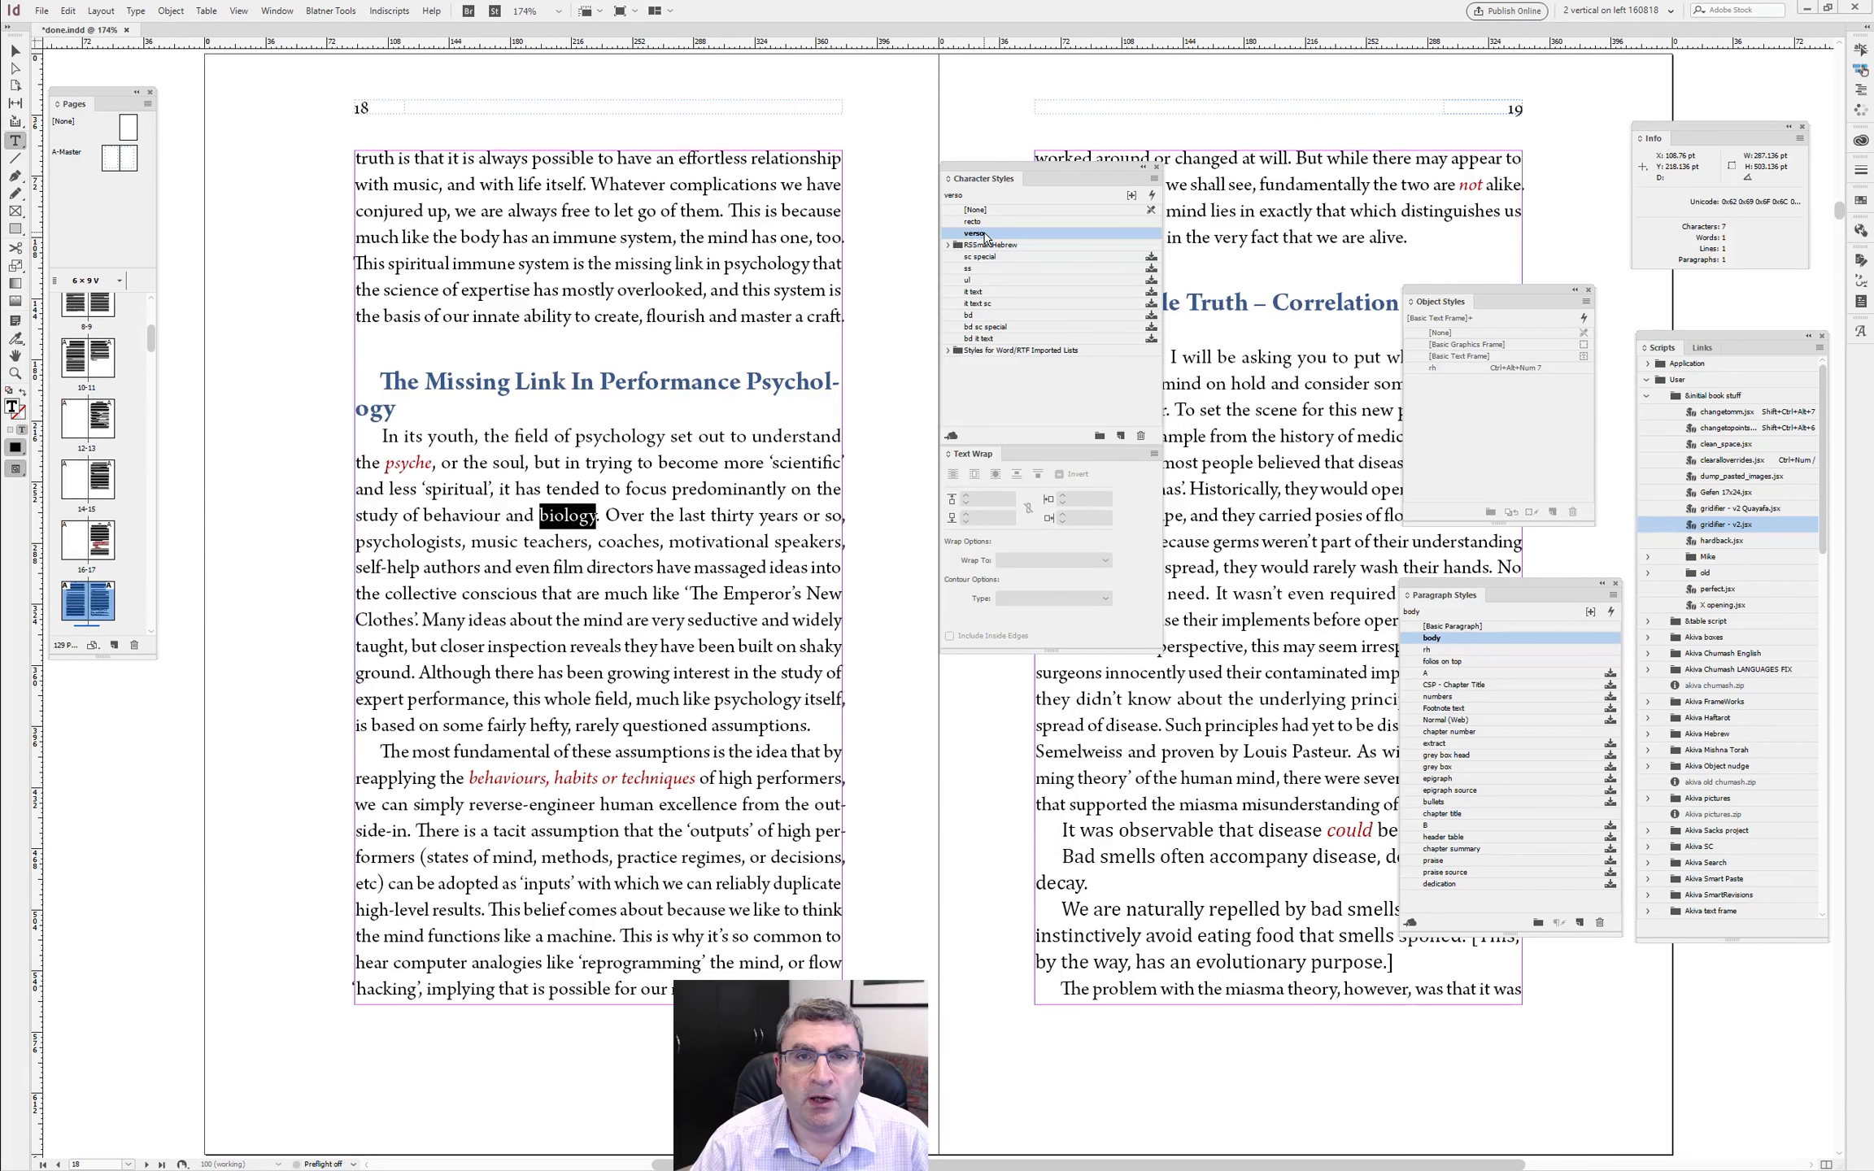
scroll(598, 546, "down", 1)
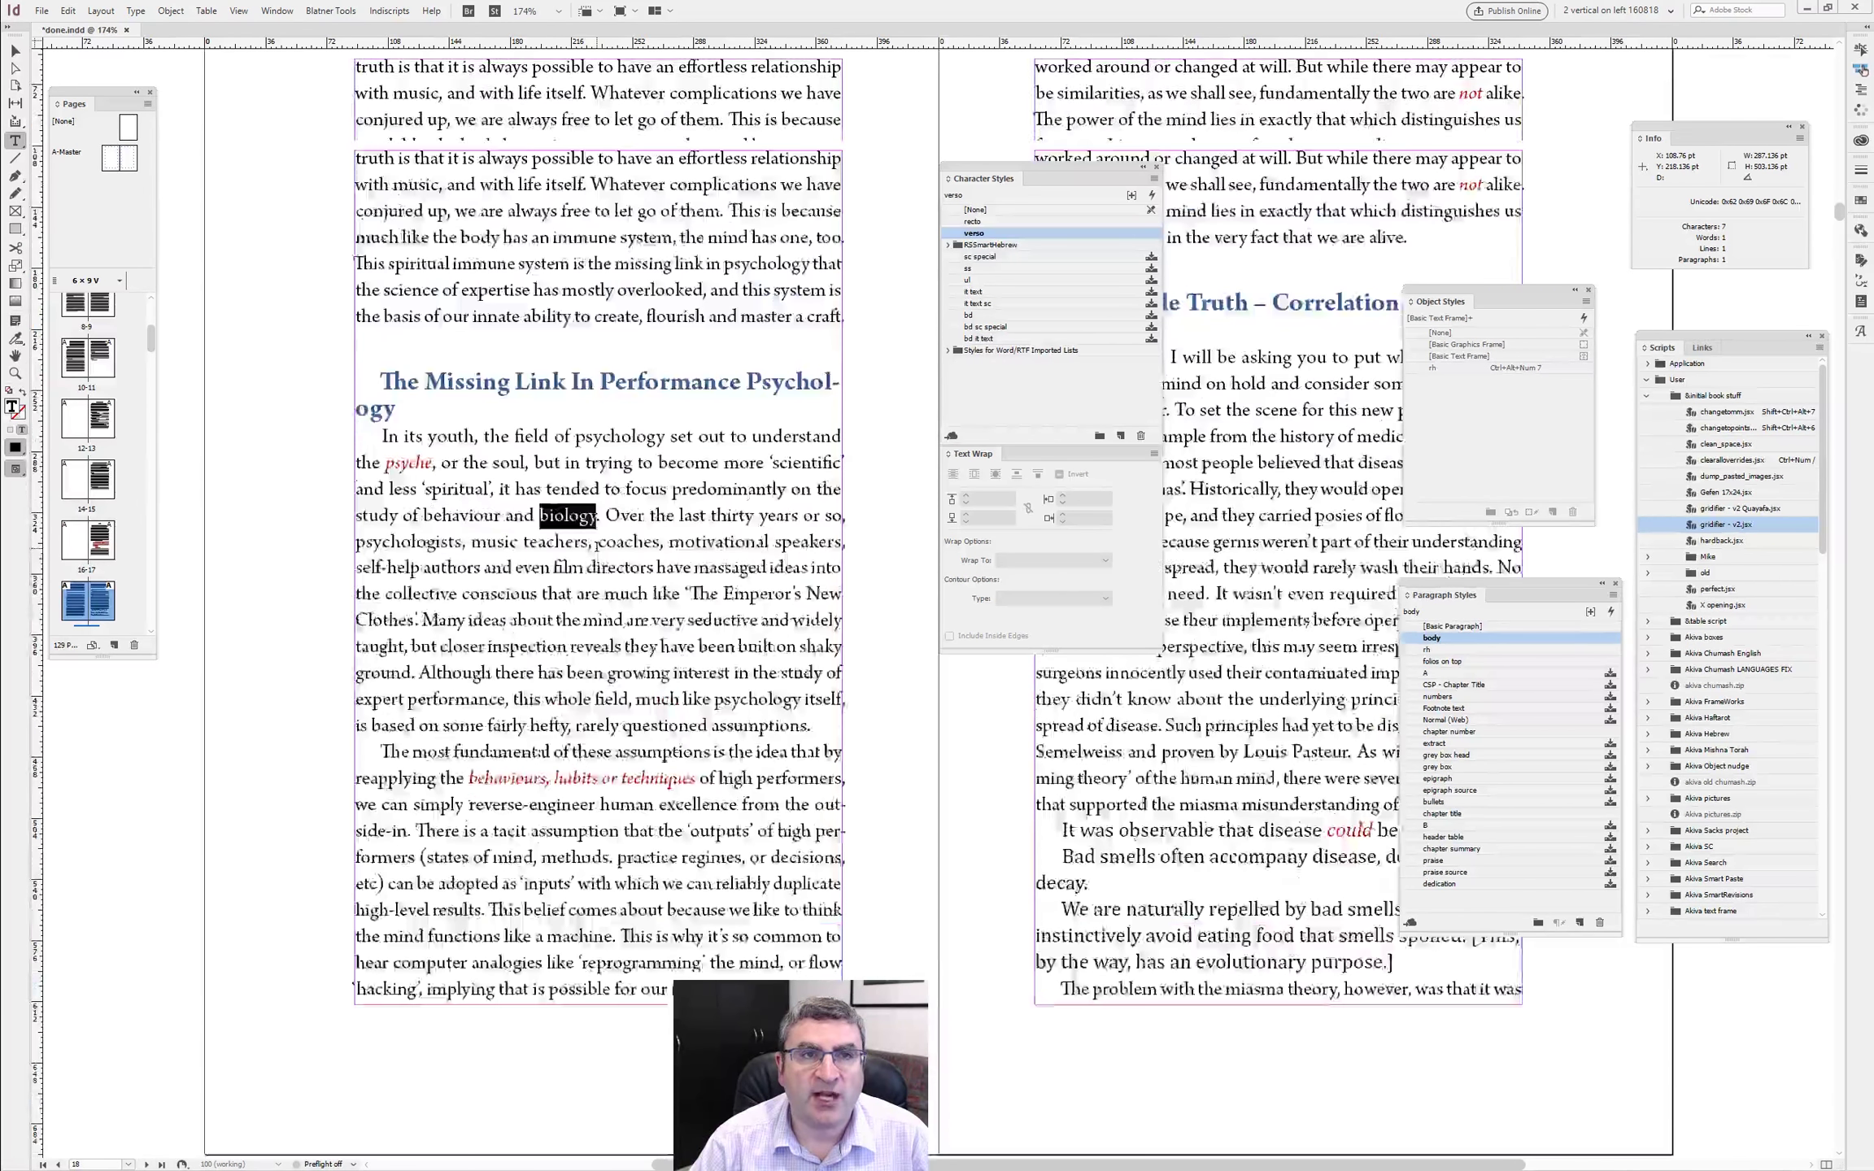
scroll(596, 547, "up", 1)
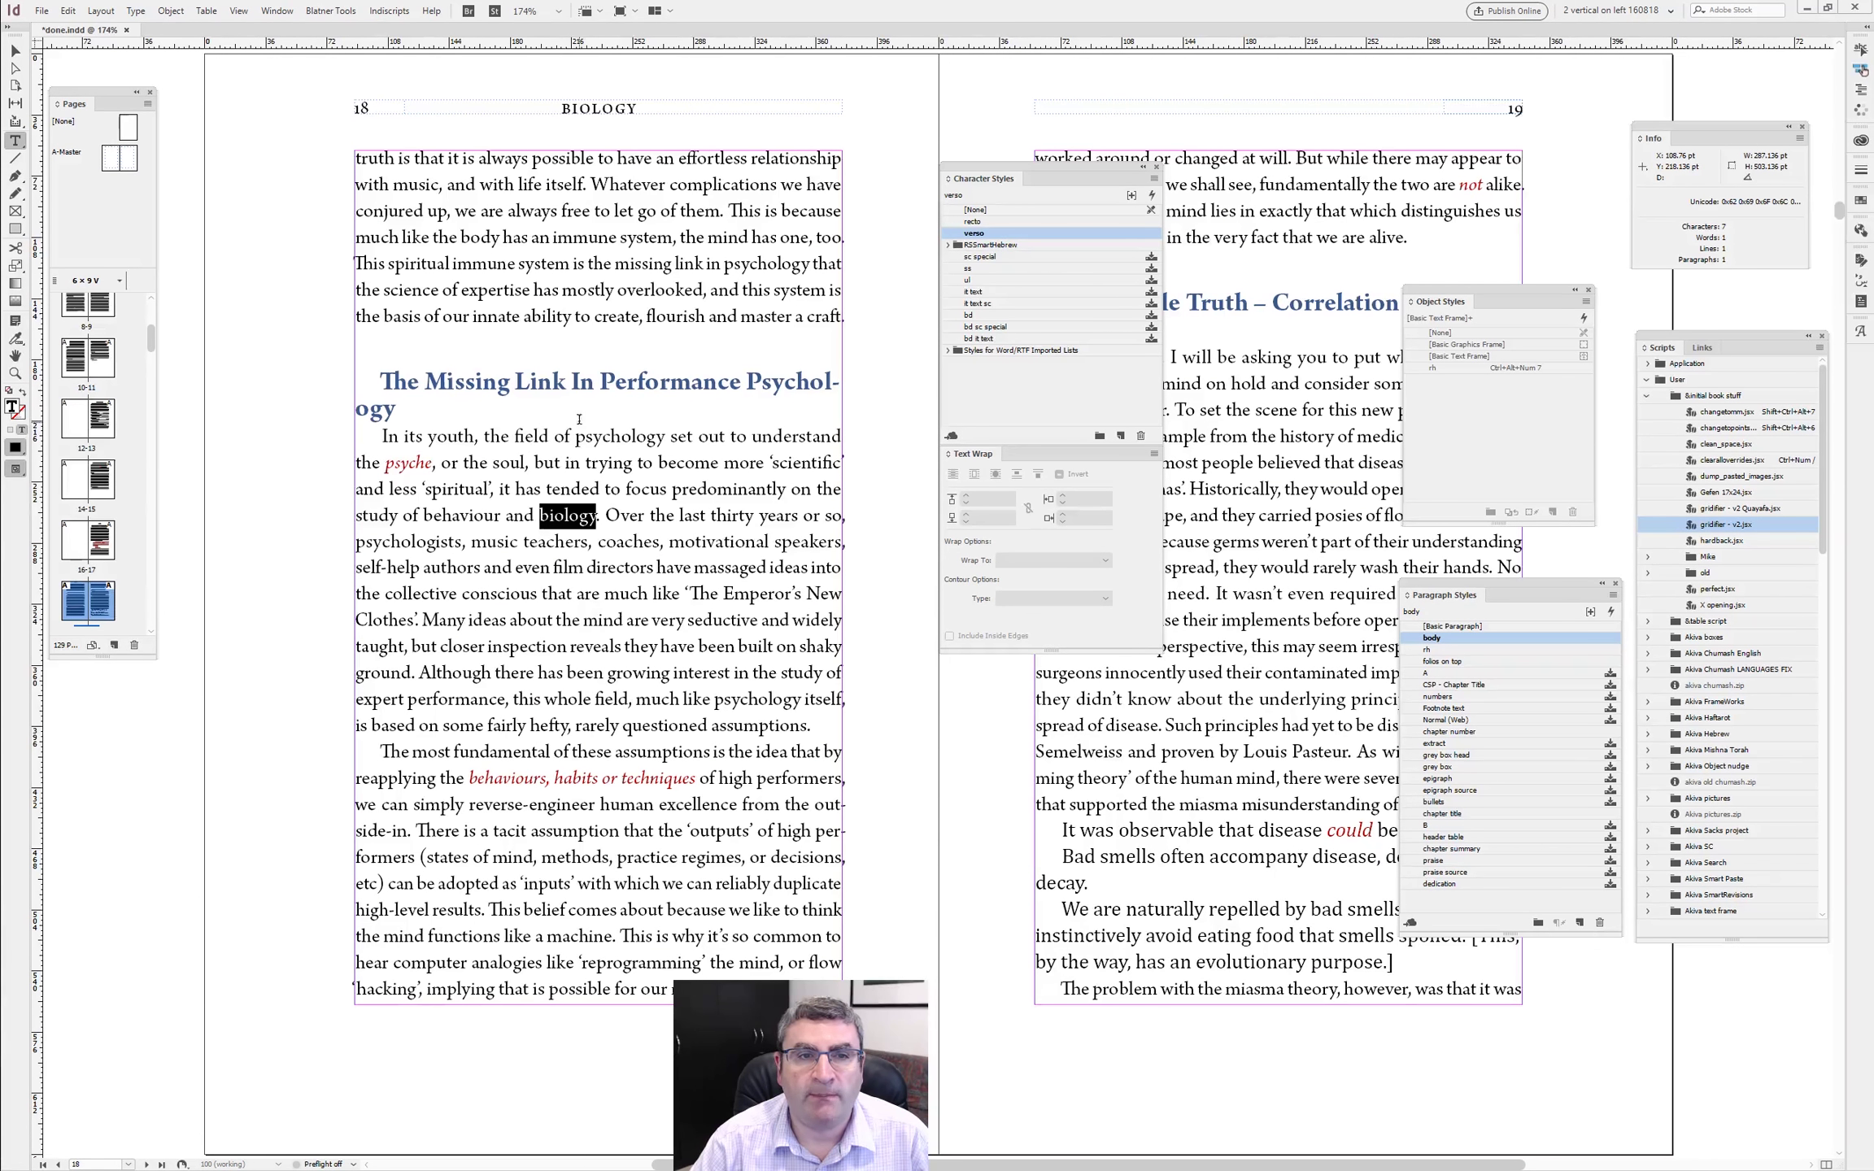
- Remove the verso character style from the word "biology" on page 18 and put the Character Styles panel away
double_click(567, 518)
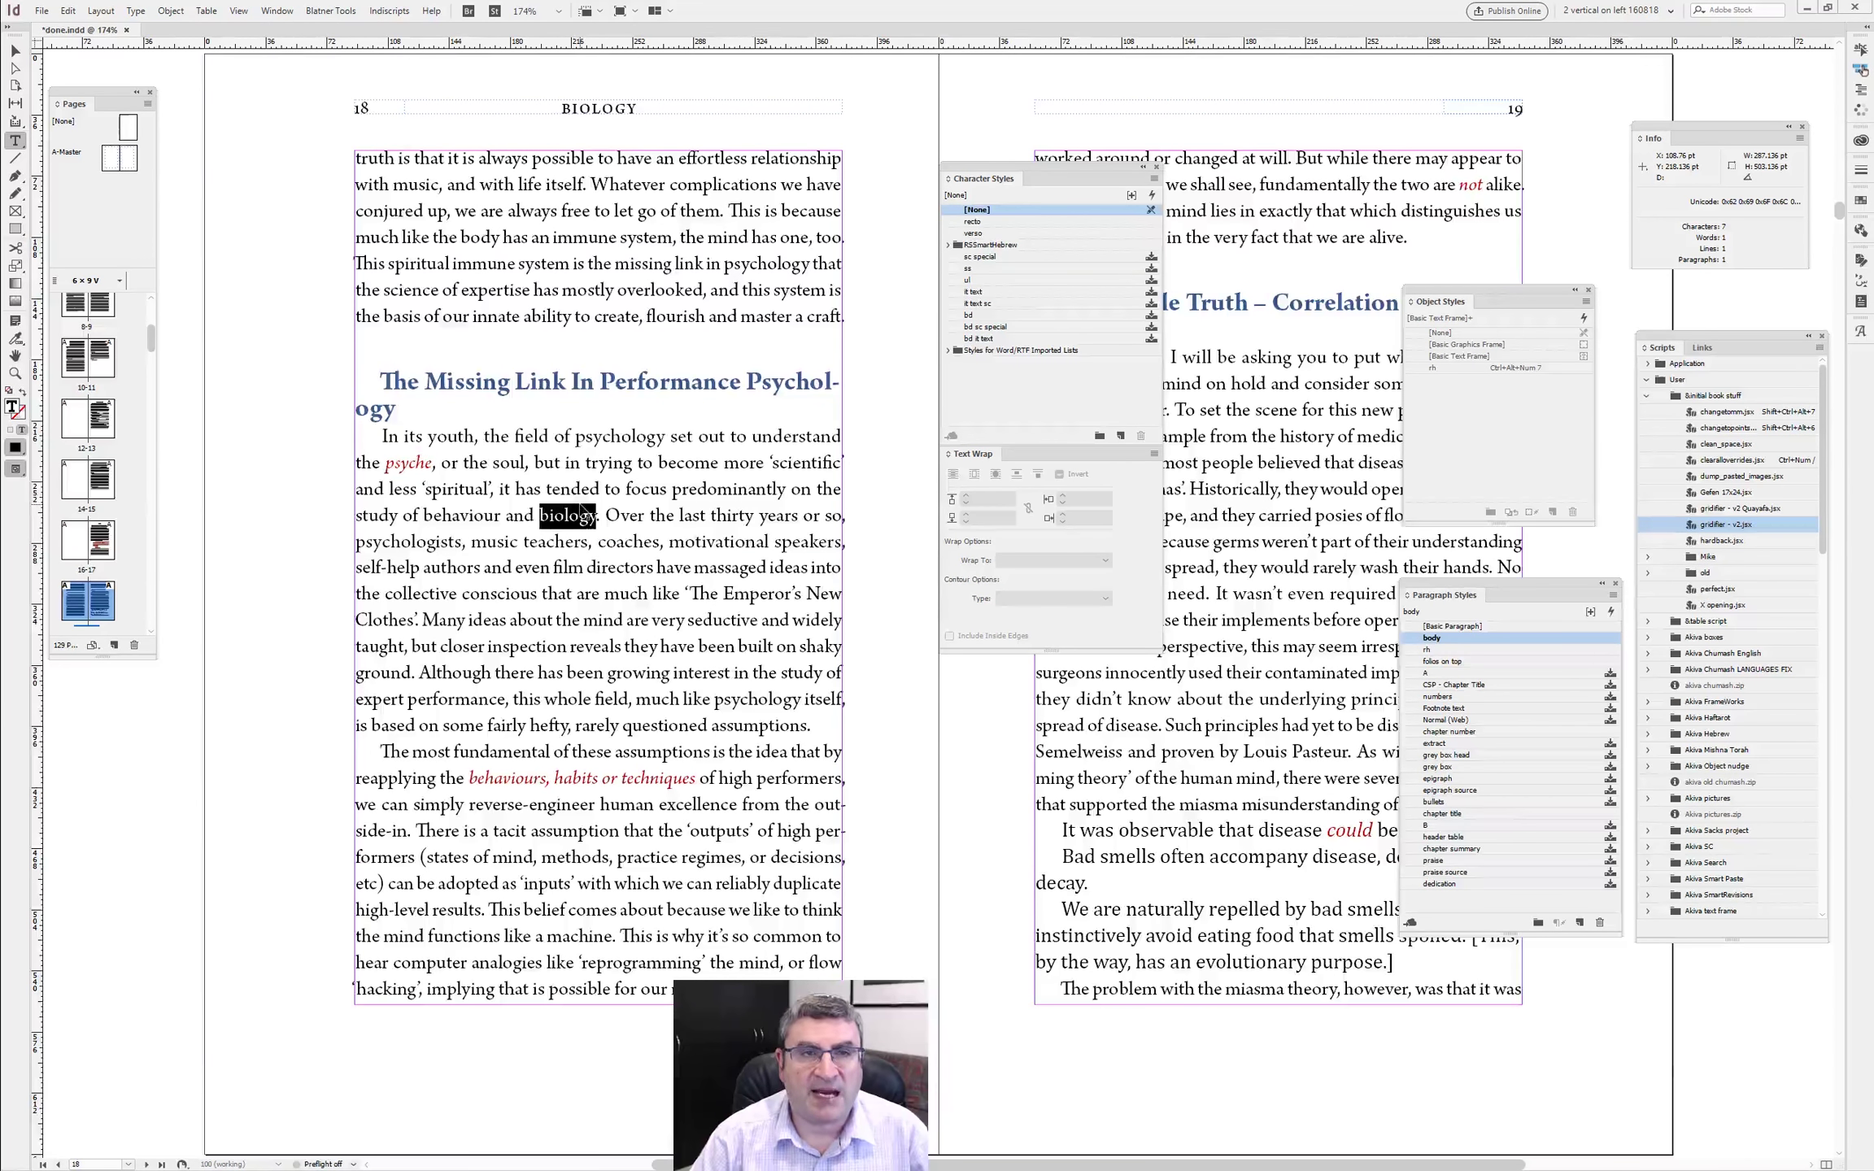
left_click_drag(975, 174, 1082, 147)
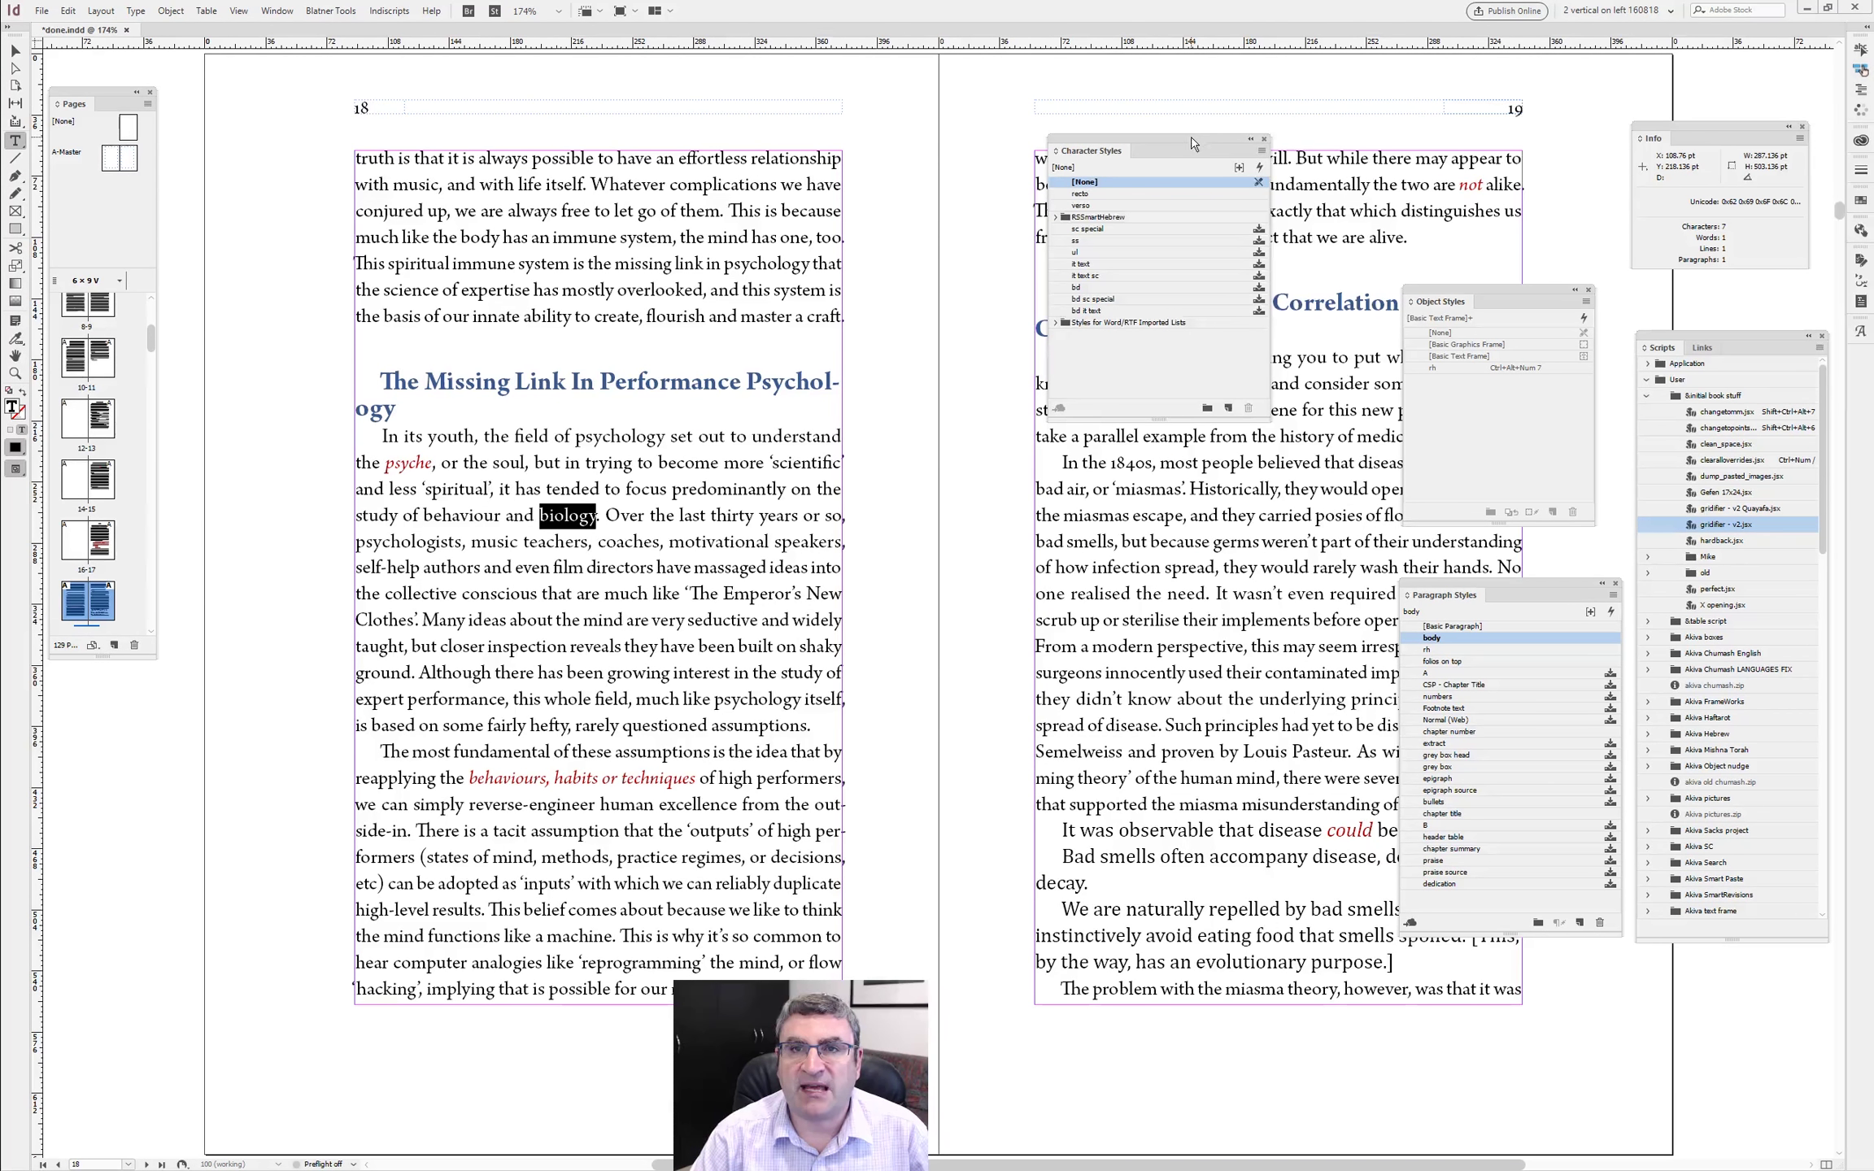
left_click_drag(1197, 140, 1859, 142)
left_click(654, 290)
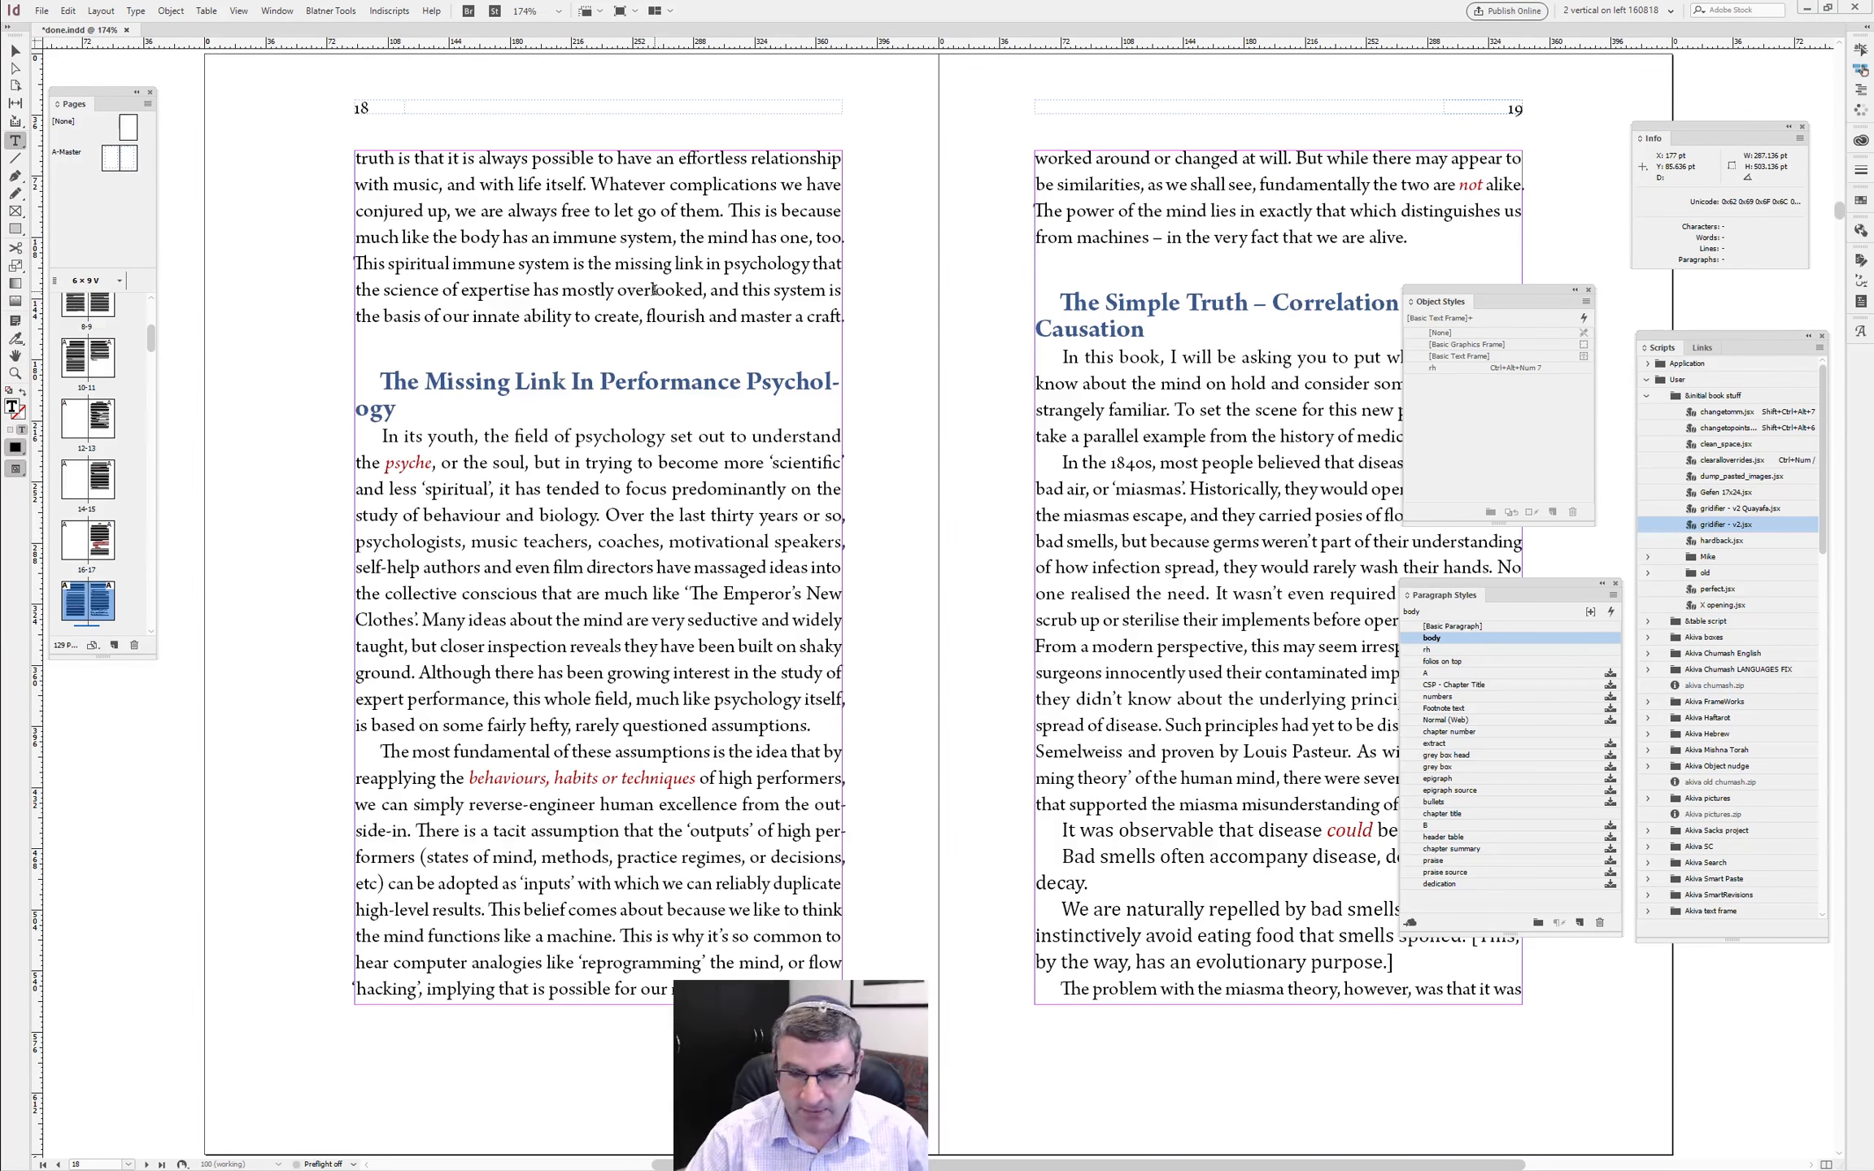
- Add a nested style that applies the recto character style to the chapter number paragraph style, used by the ONE heading on page 17
key("alt+Page_Up")
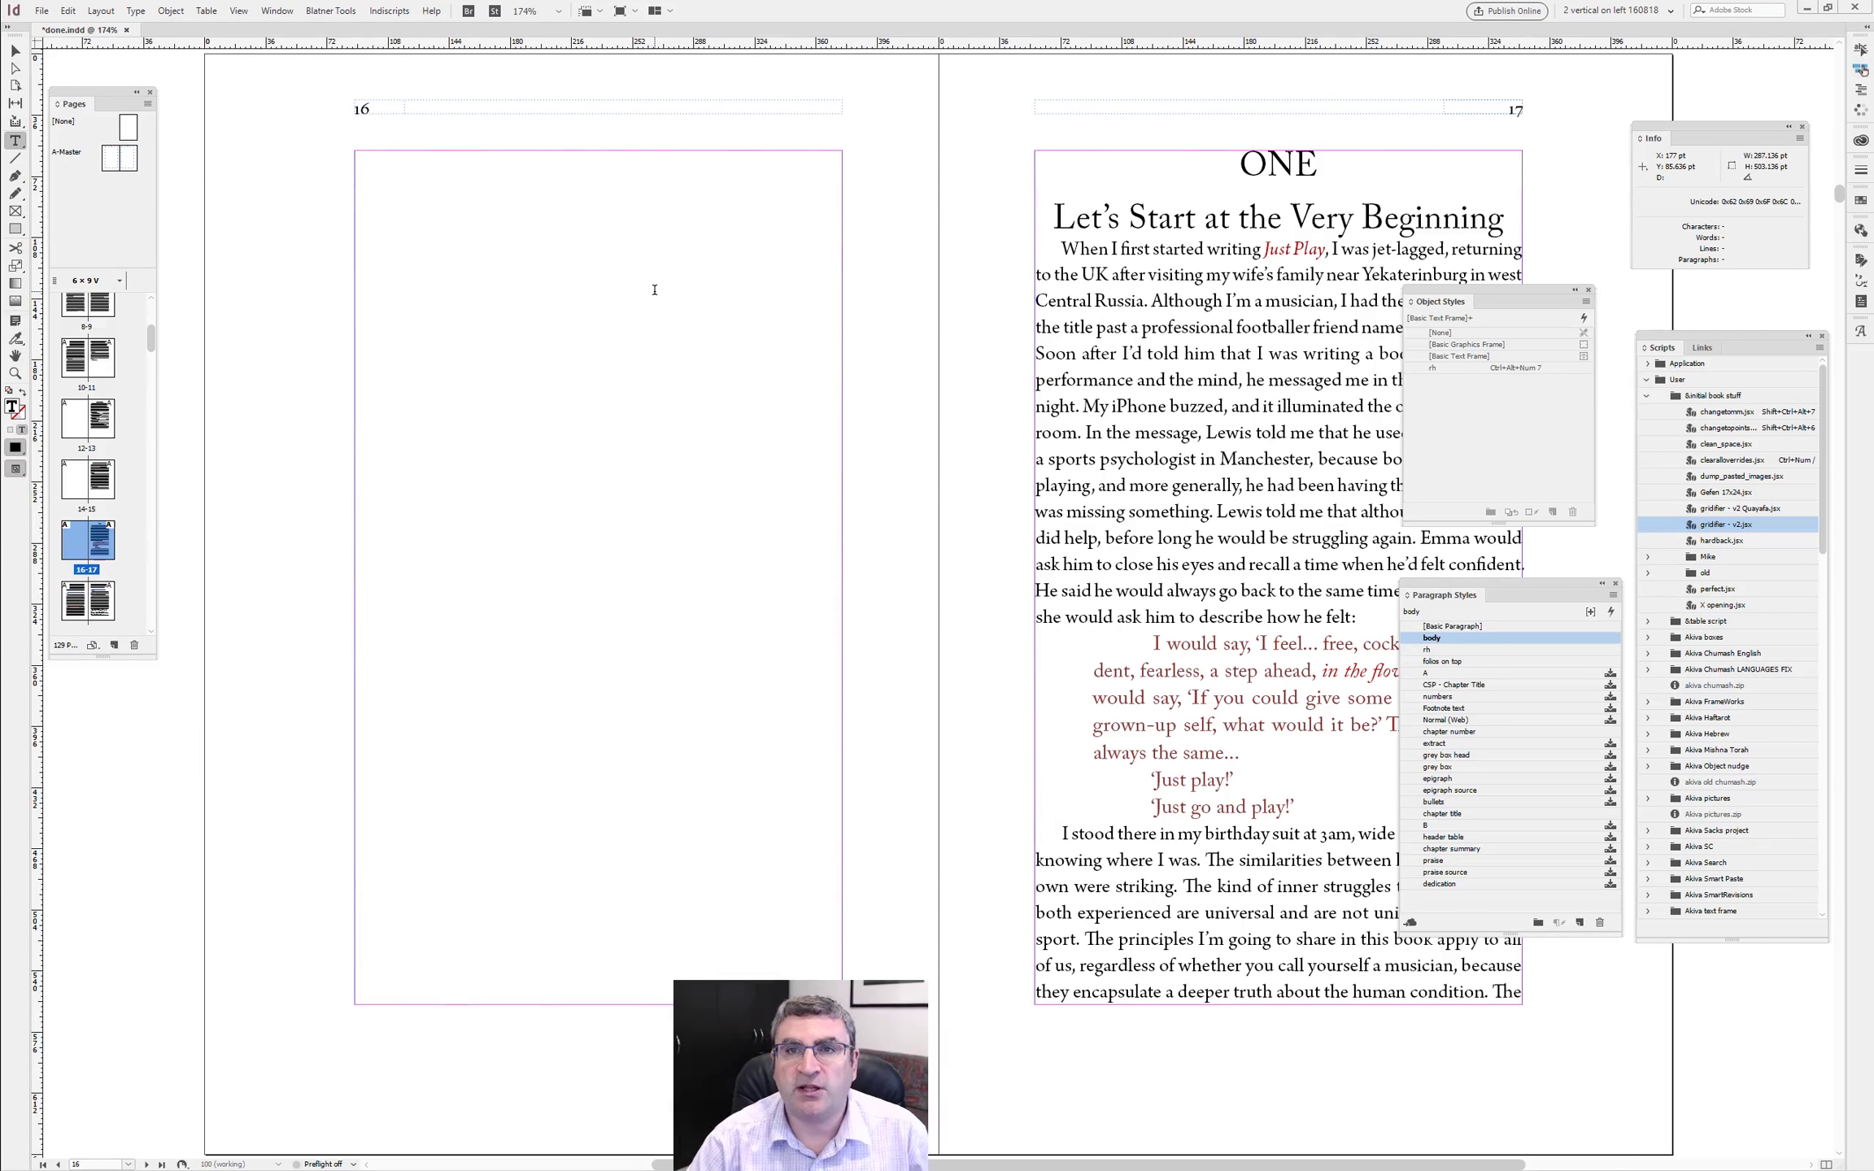
double_click(1273, 167)
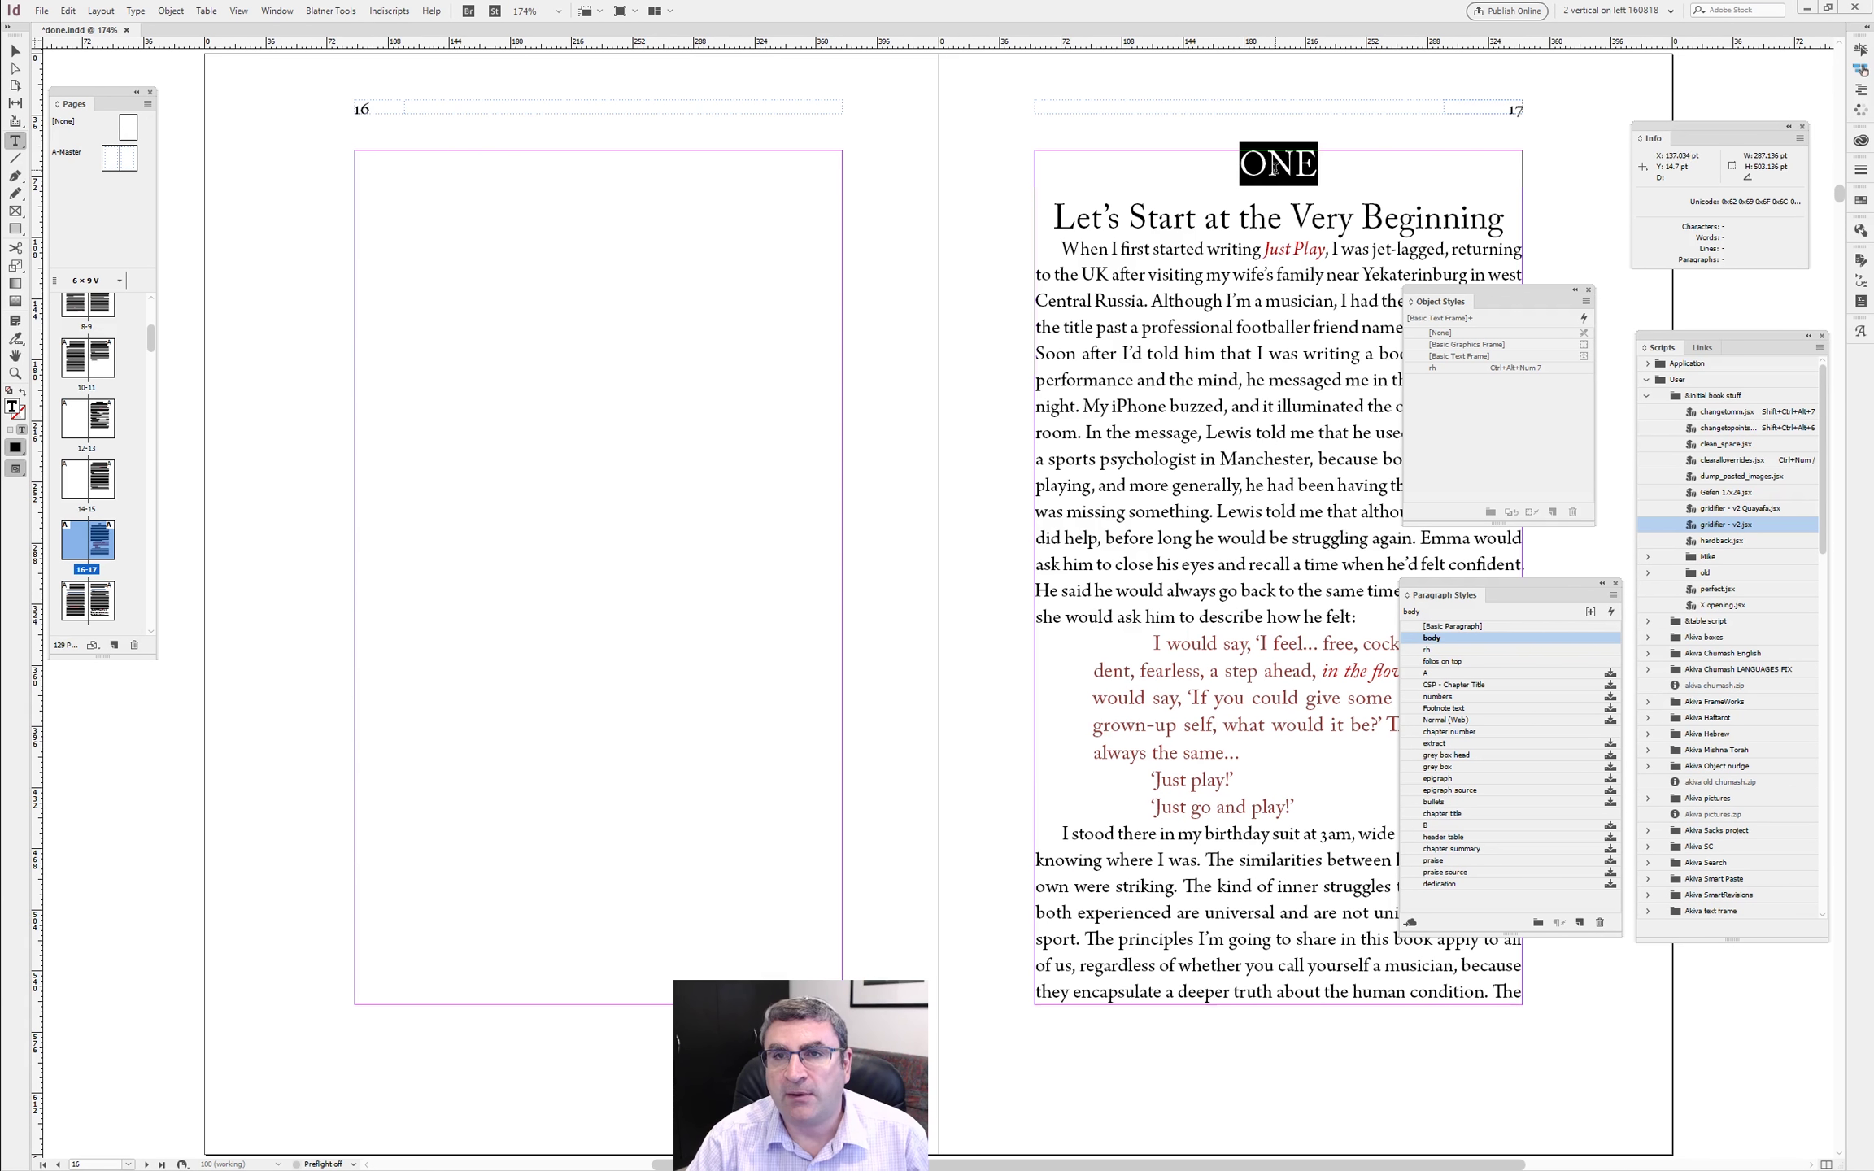
double_click(1469, 738)
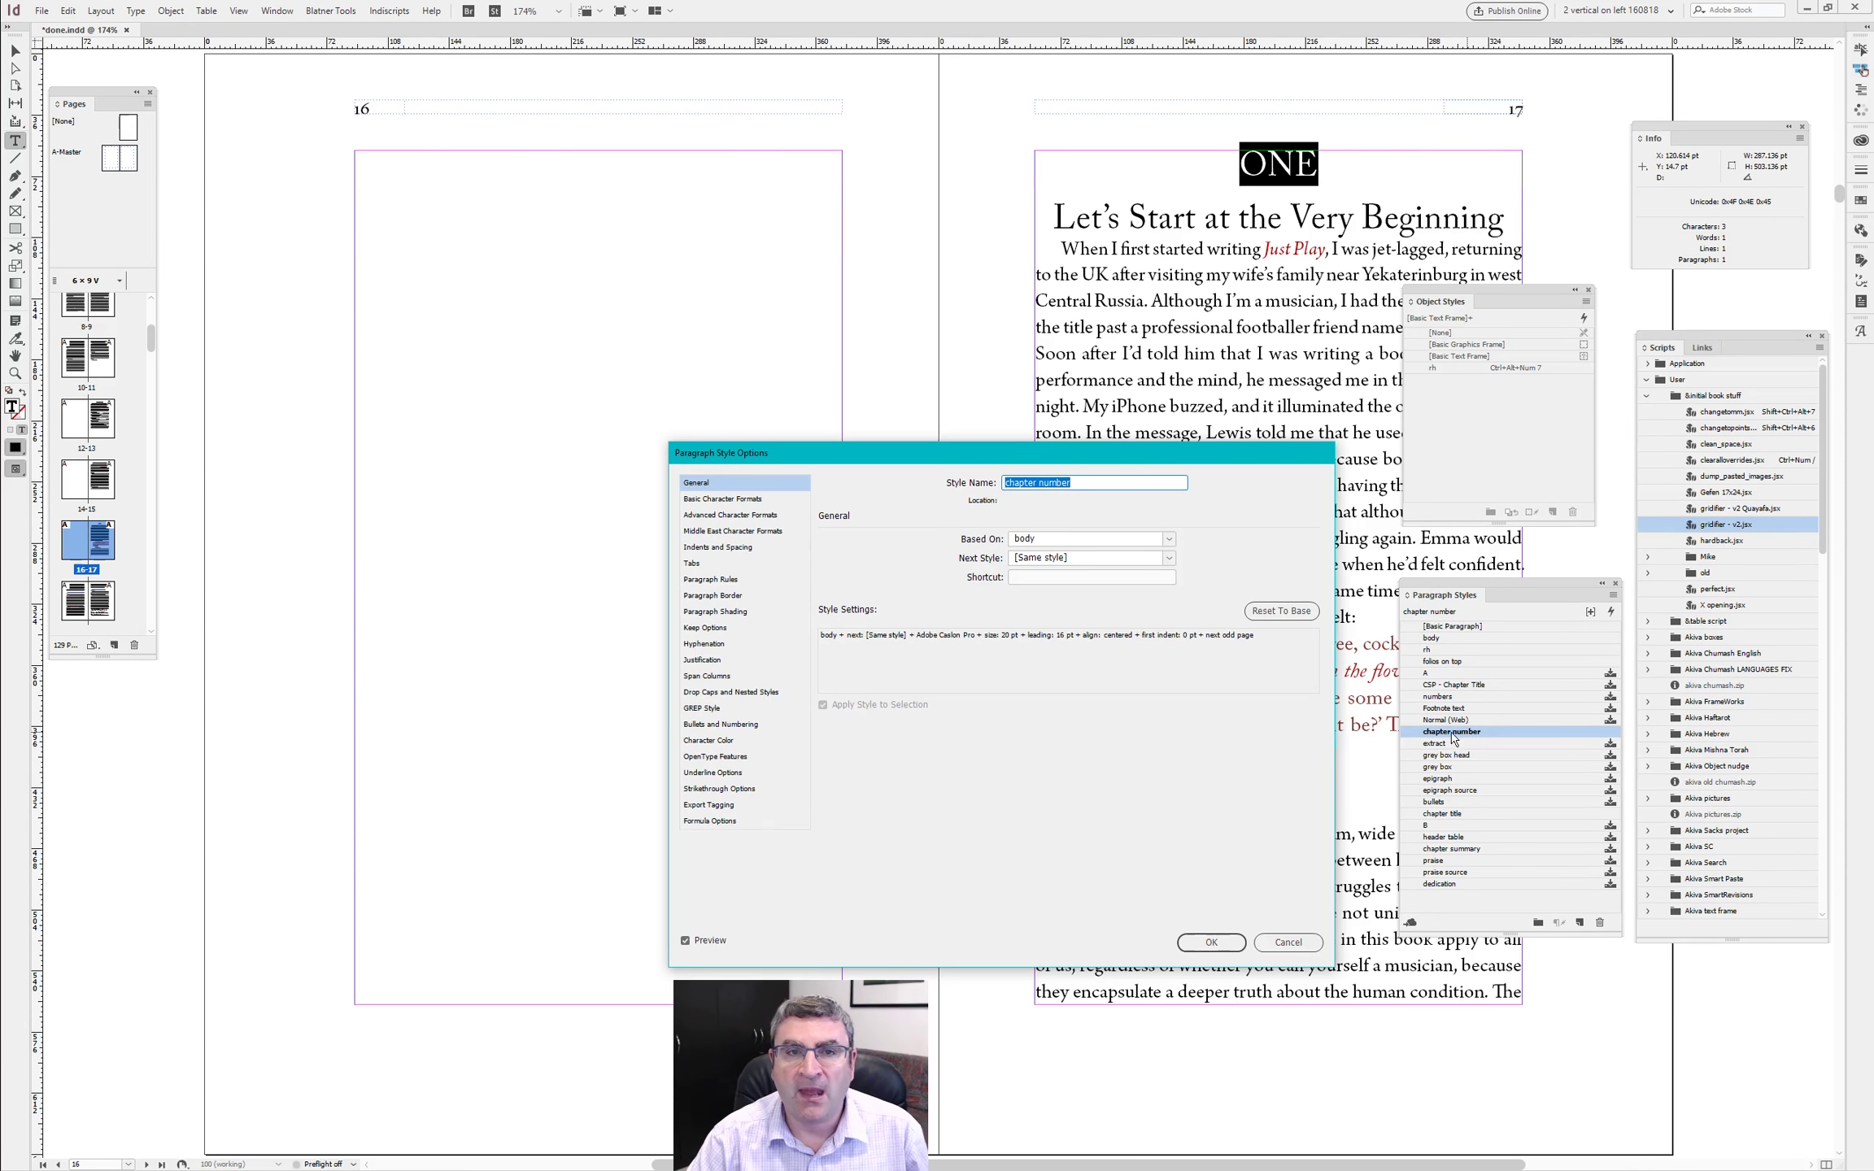
left_click_drag(750, 472, 509, 289)
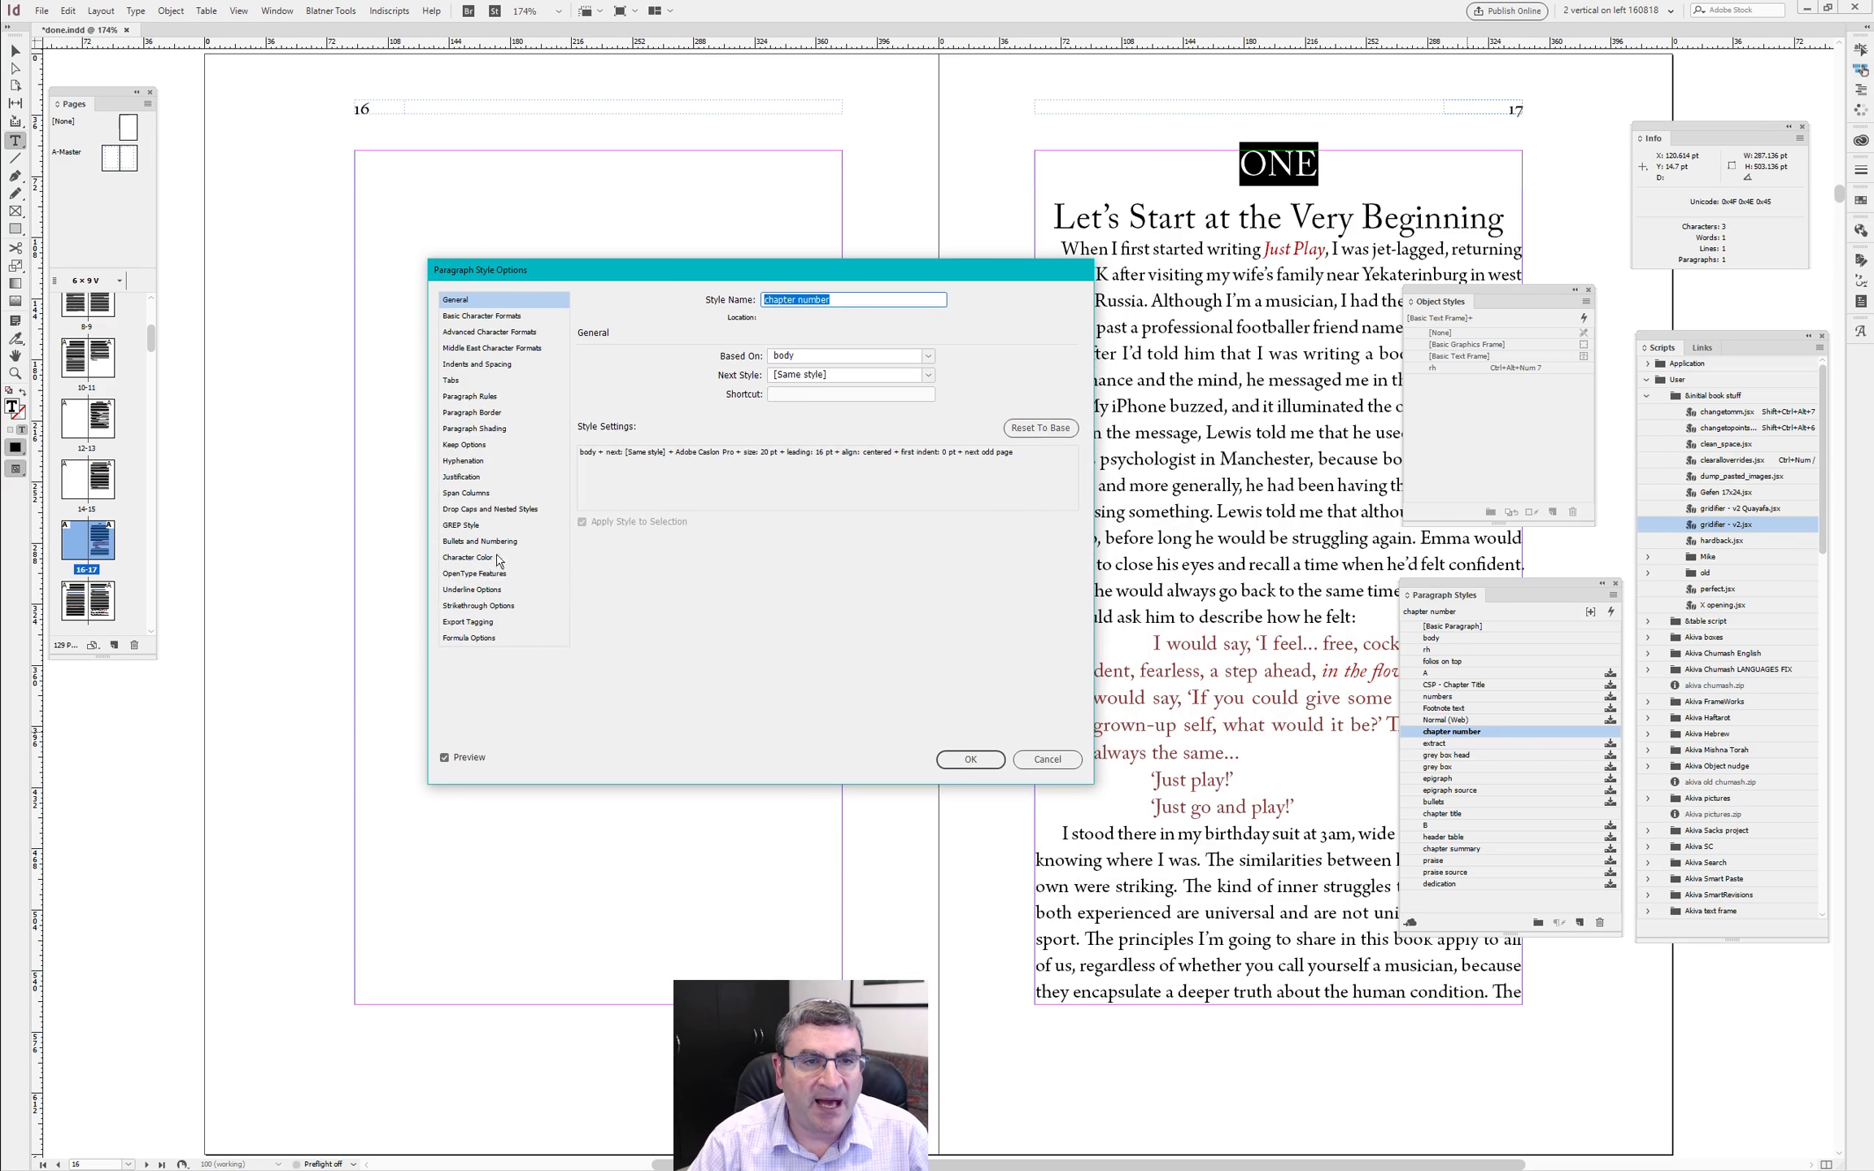
left_click(481, 509)
left_click(632, 539)
left_click(672, 476)
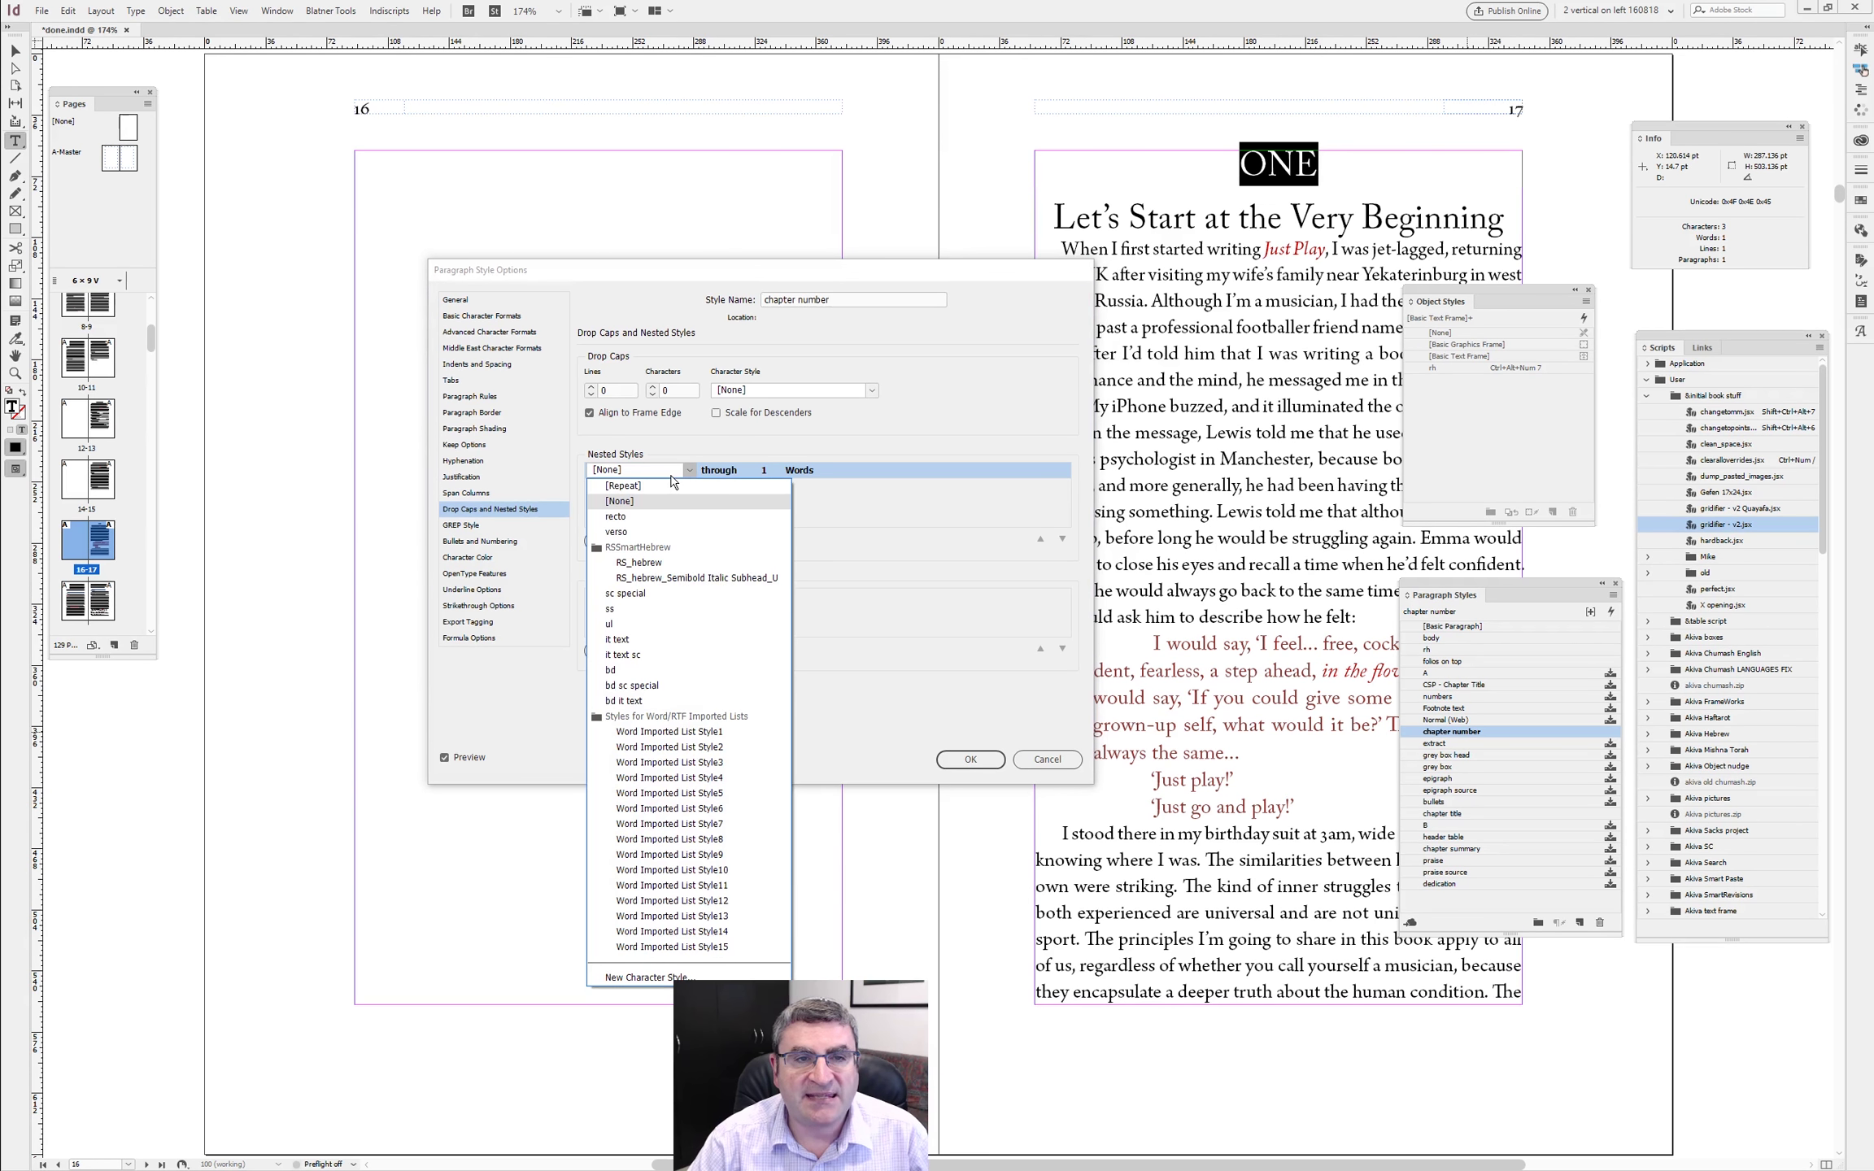
left_click(616, 517)
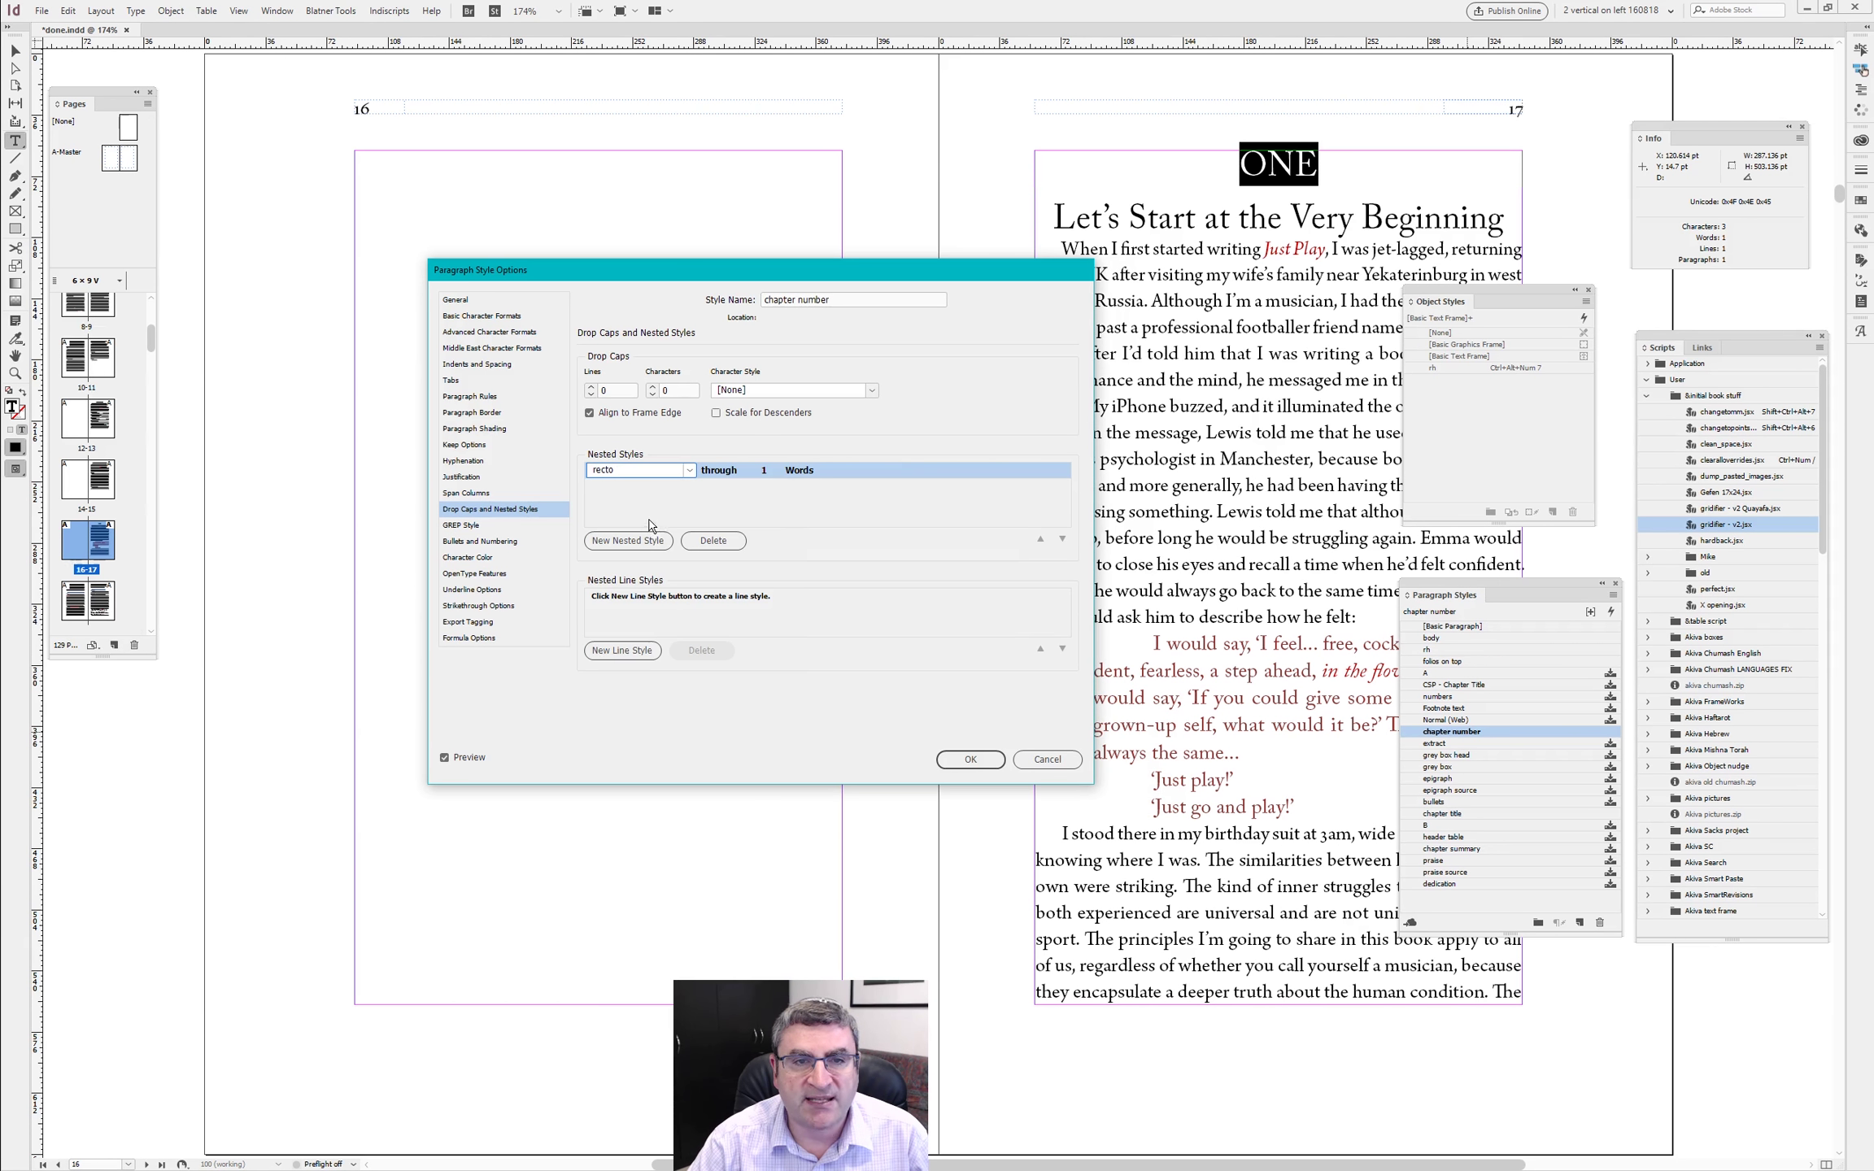
- Make the chapter number's recto nested style run through 1 End Nested Style Character and save the style
left_click(836, 472)
left_click(855, 471)
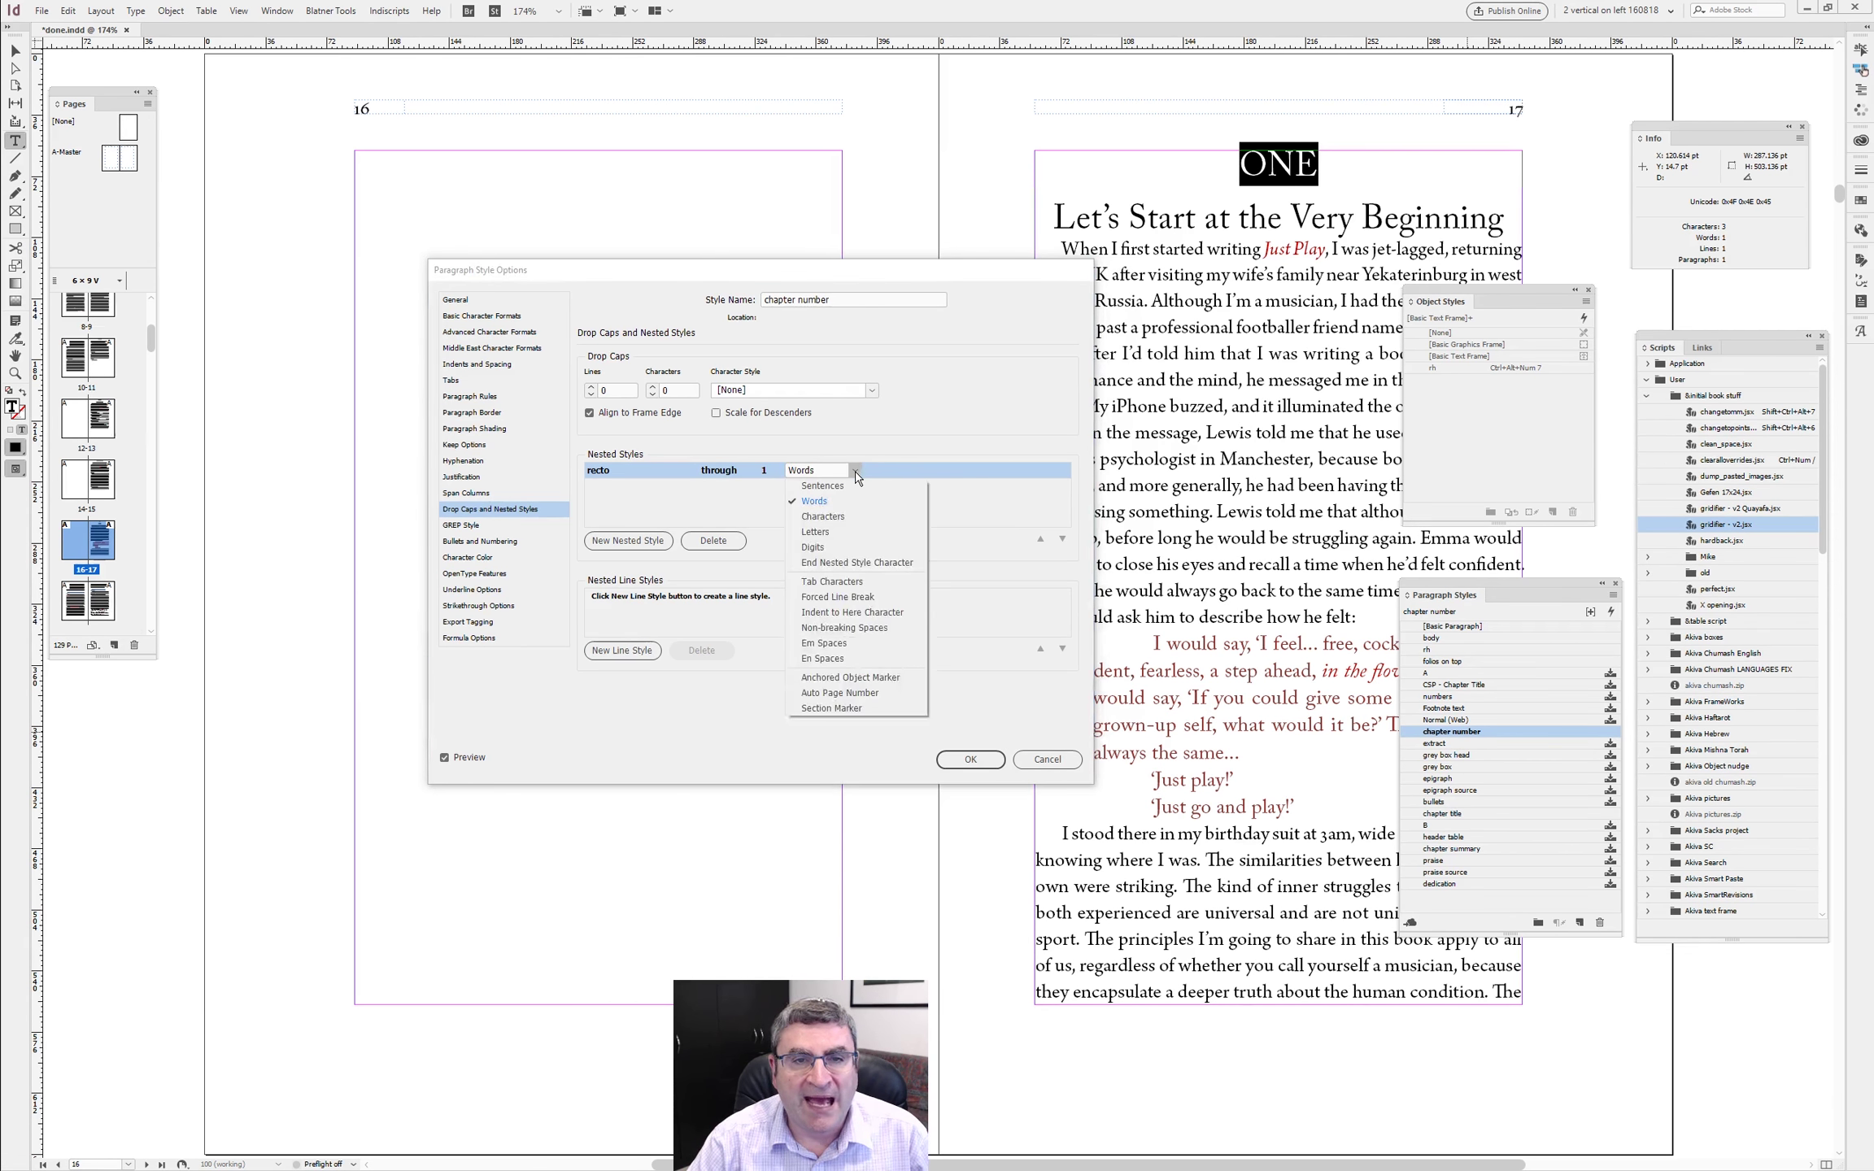
left_click(856, 563)
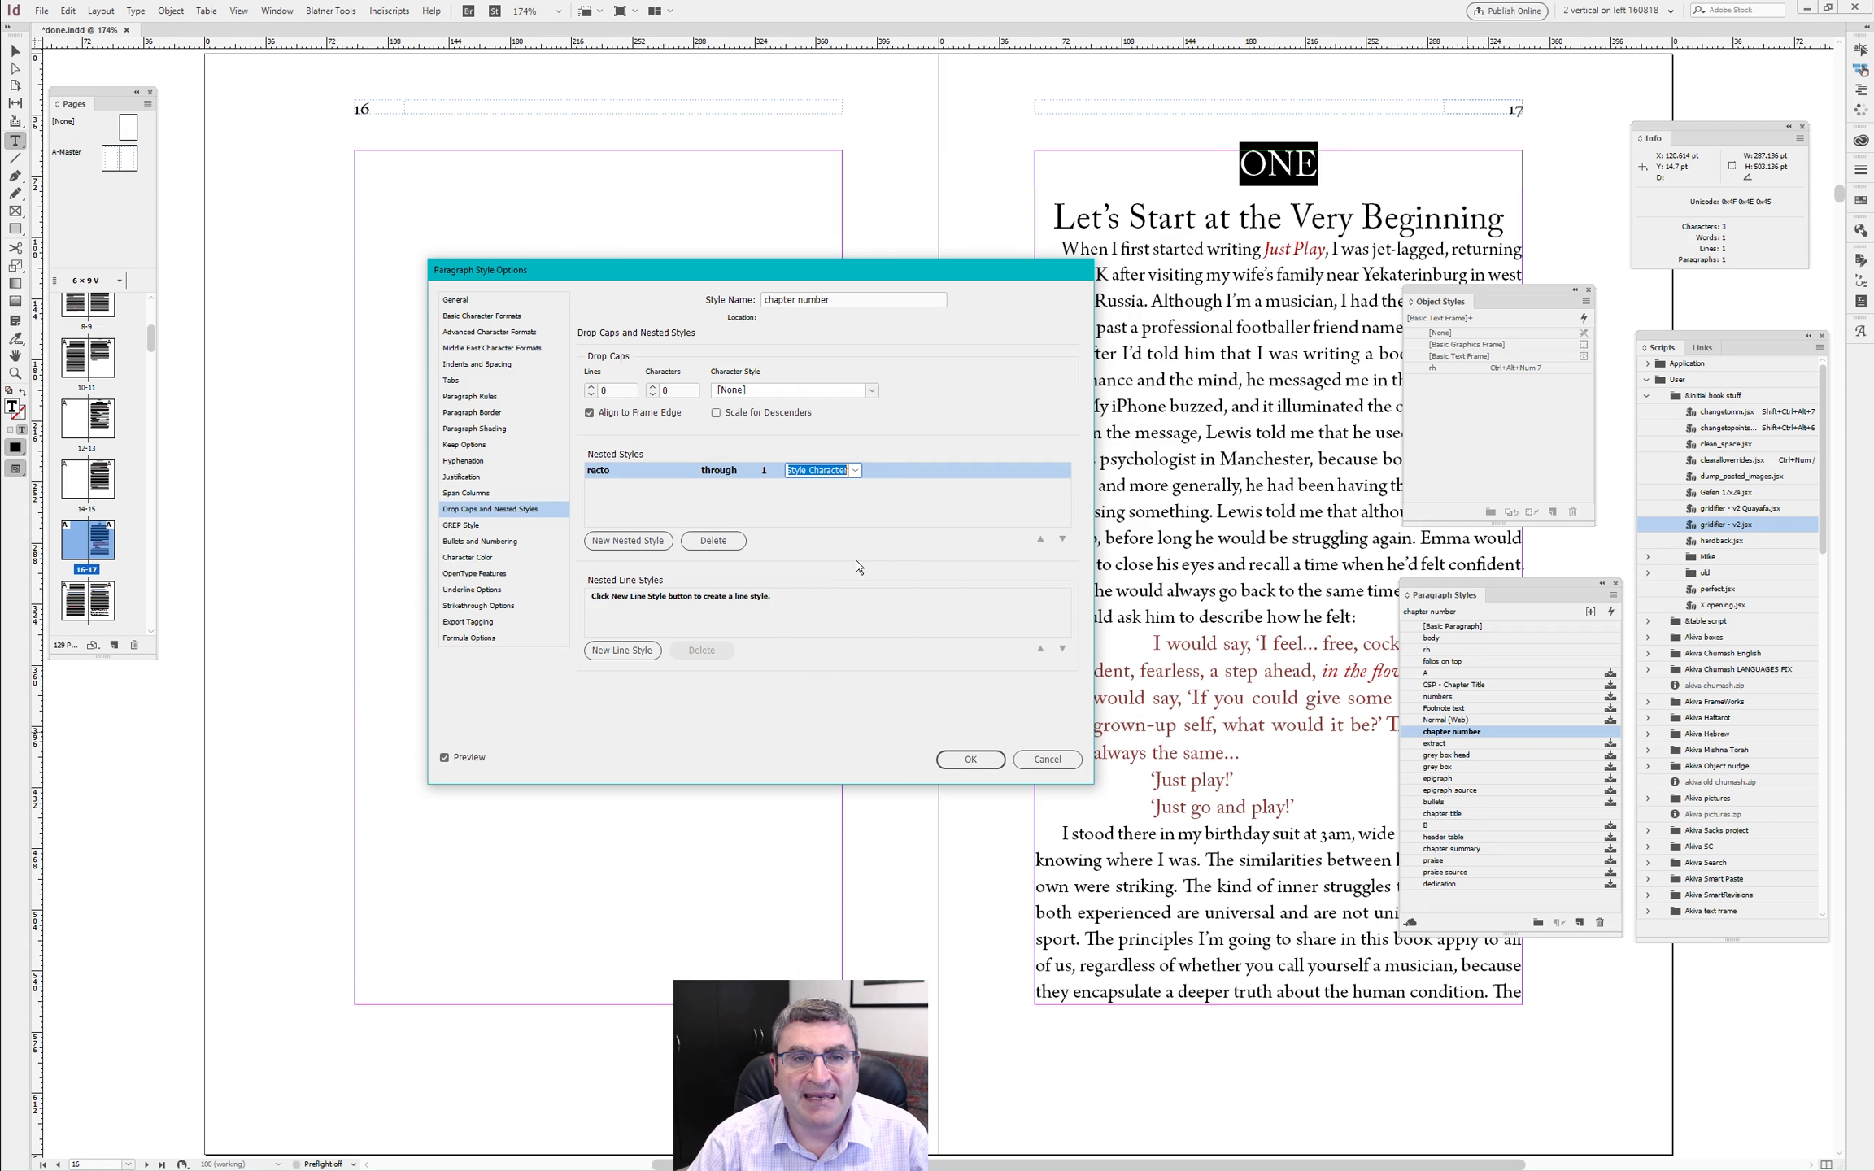
left_click(817, 503)
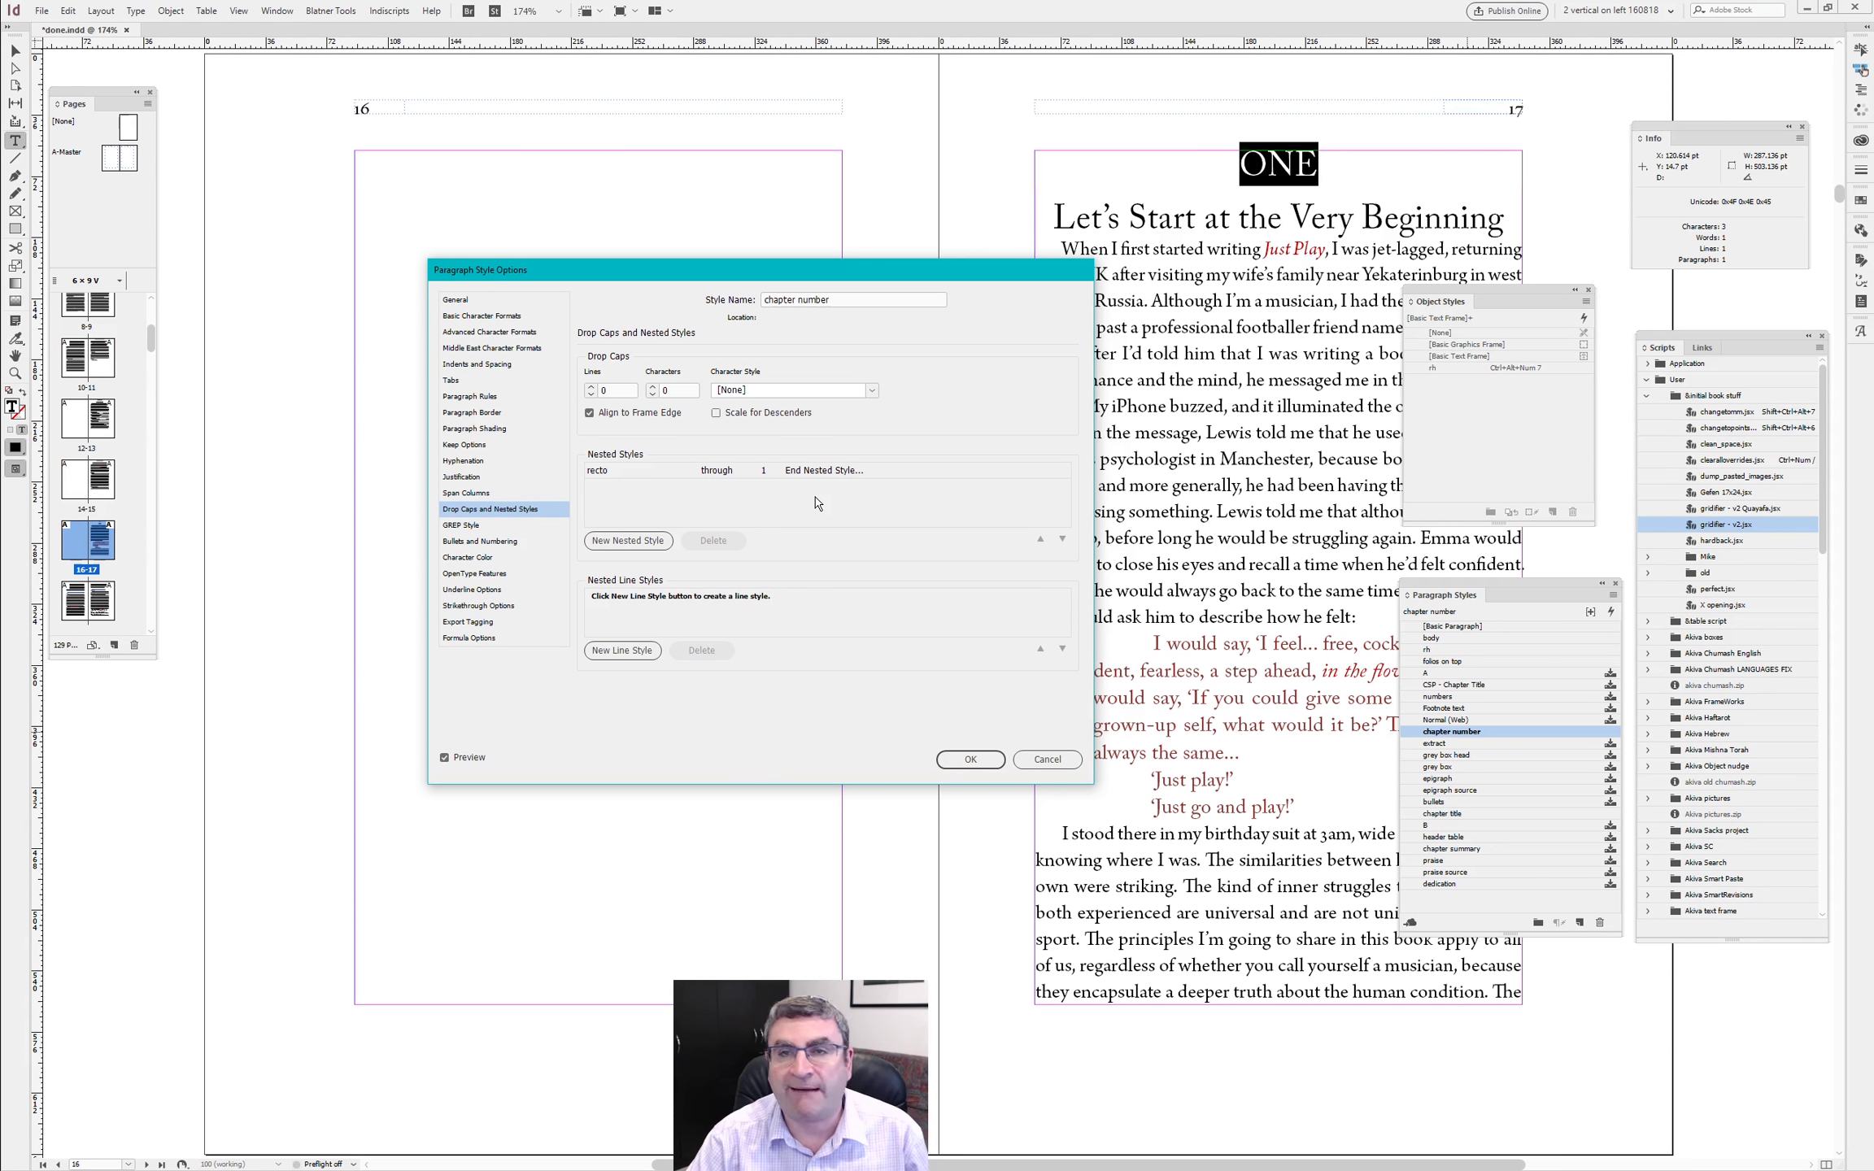
left_click(966, 758)
- In the chapter title paragraph style, switch the inherited nested style from recto to verso and save the style
left_click(1220, 218)
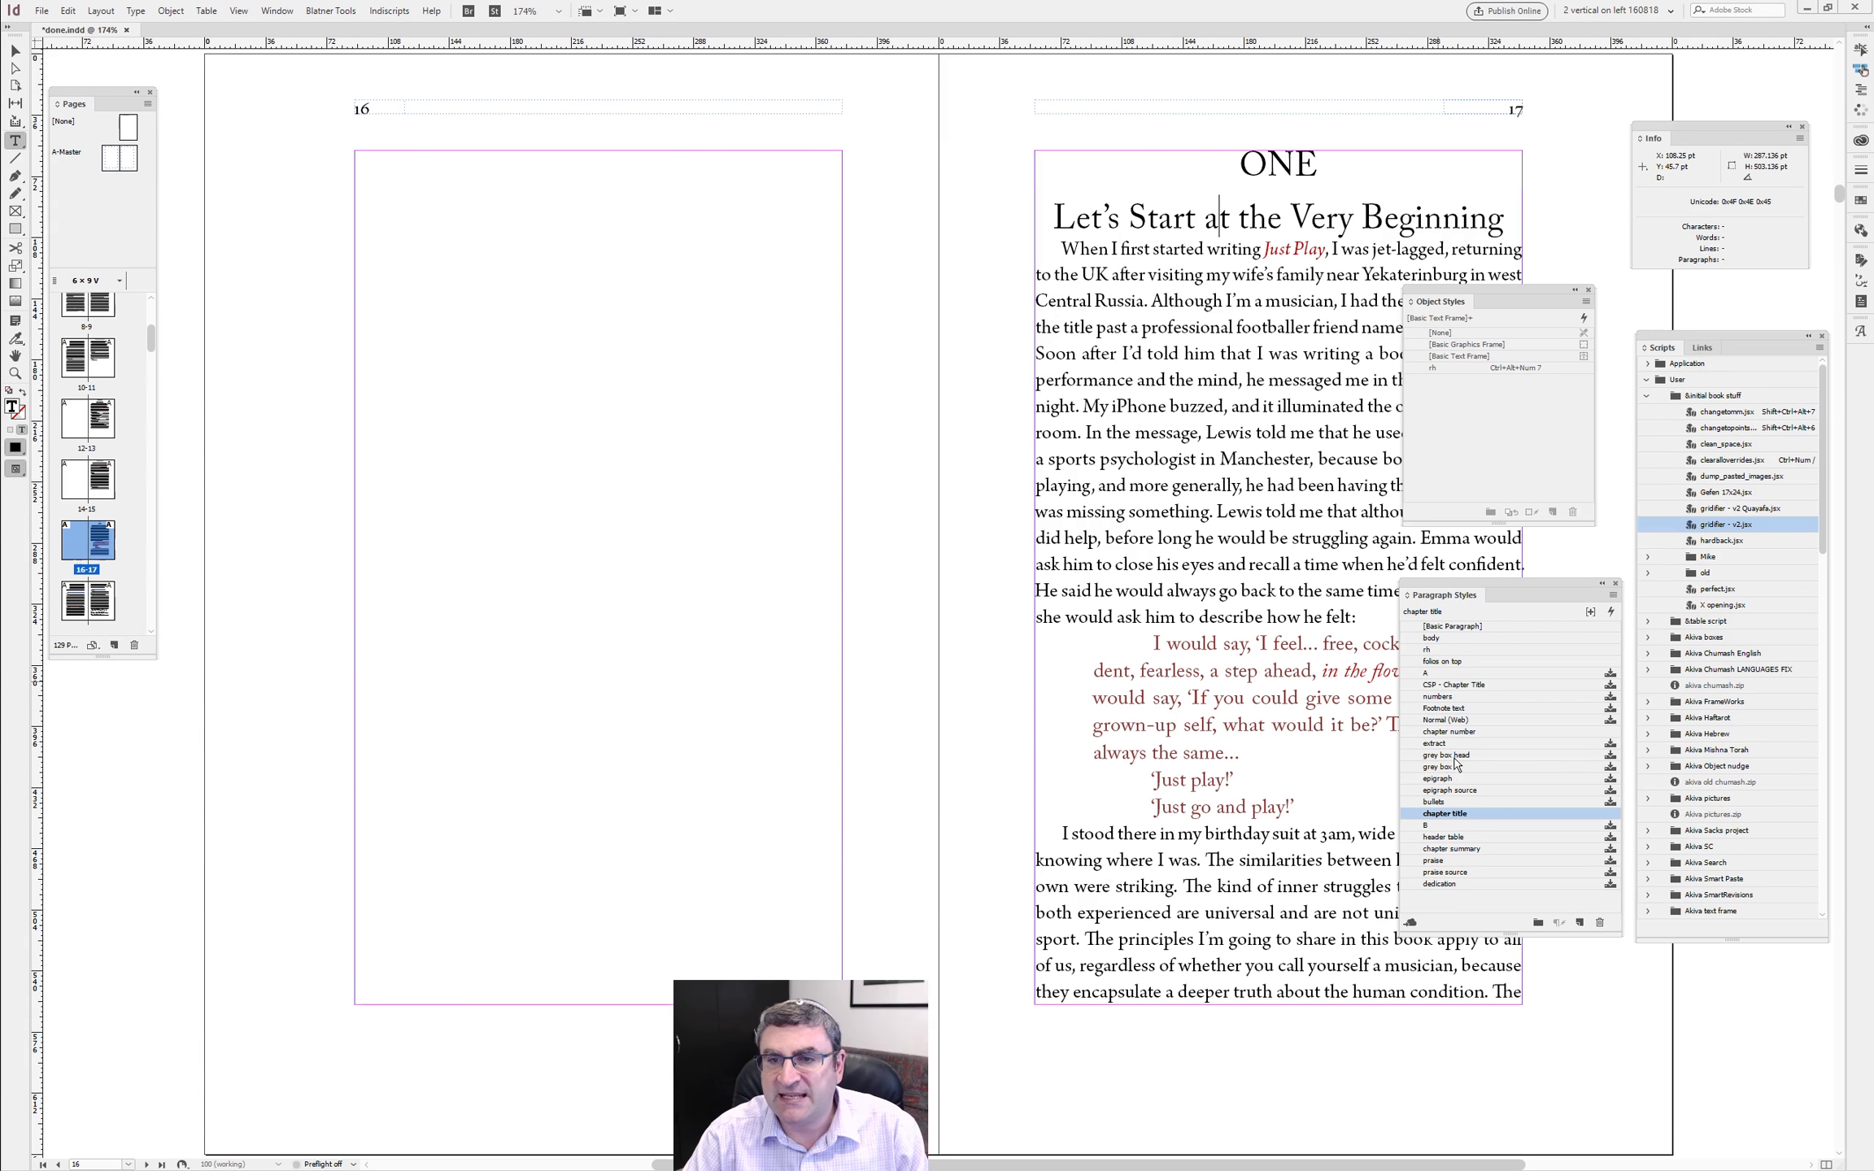
key("ctrl+alt+shift+o")
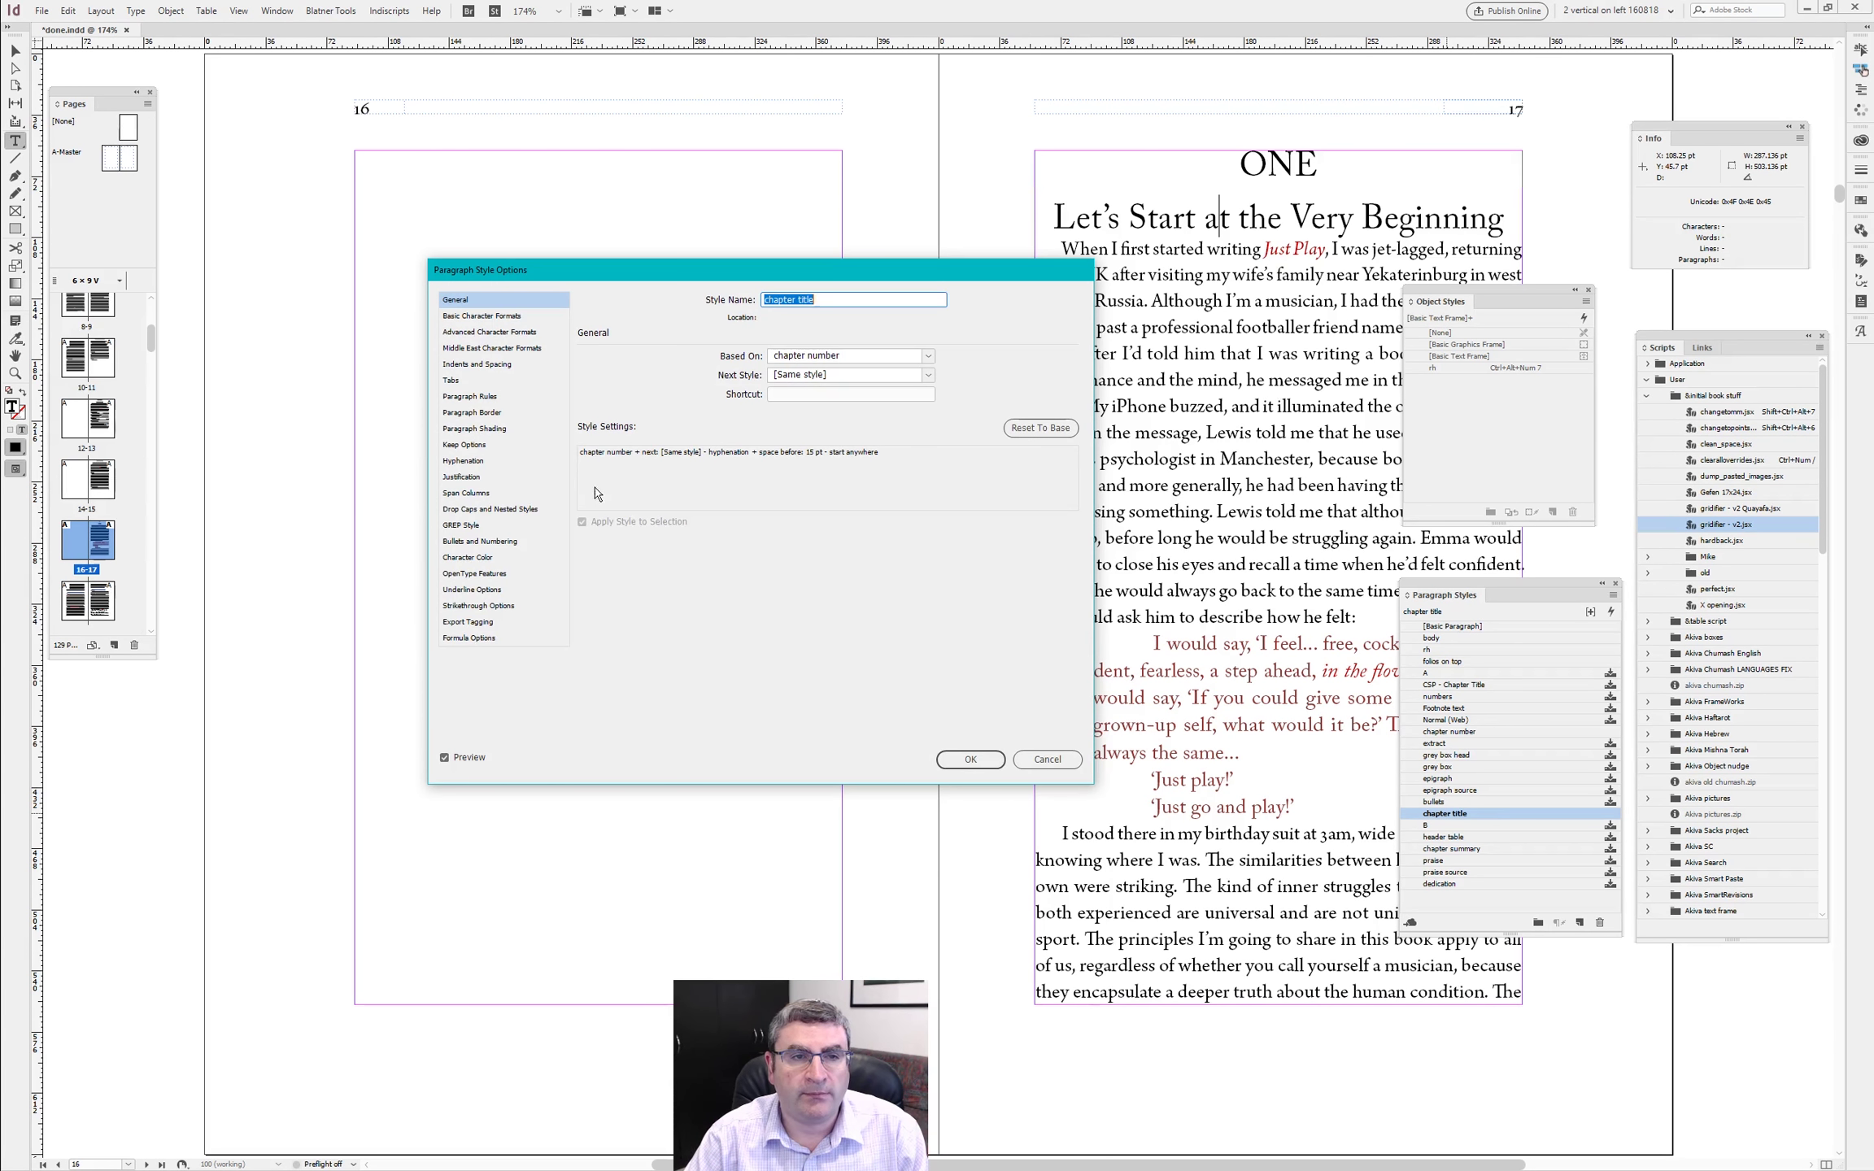
left_click(521, 509)
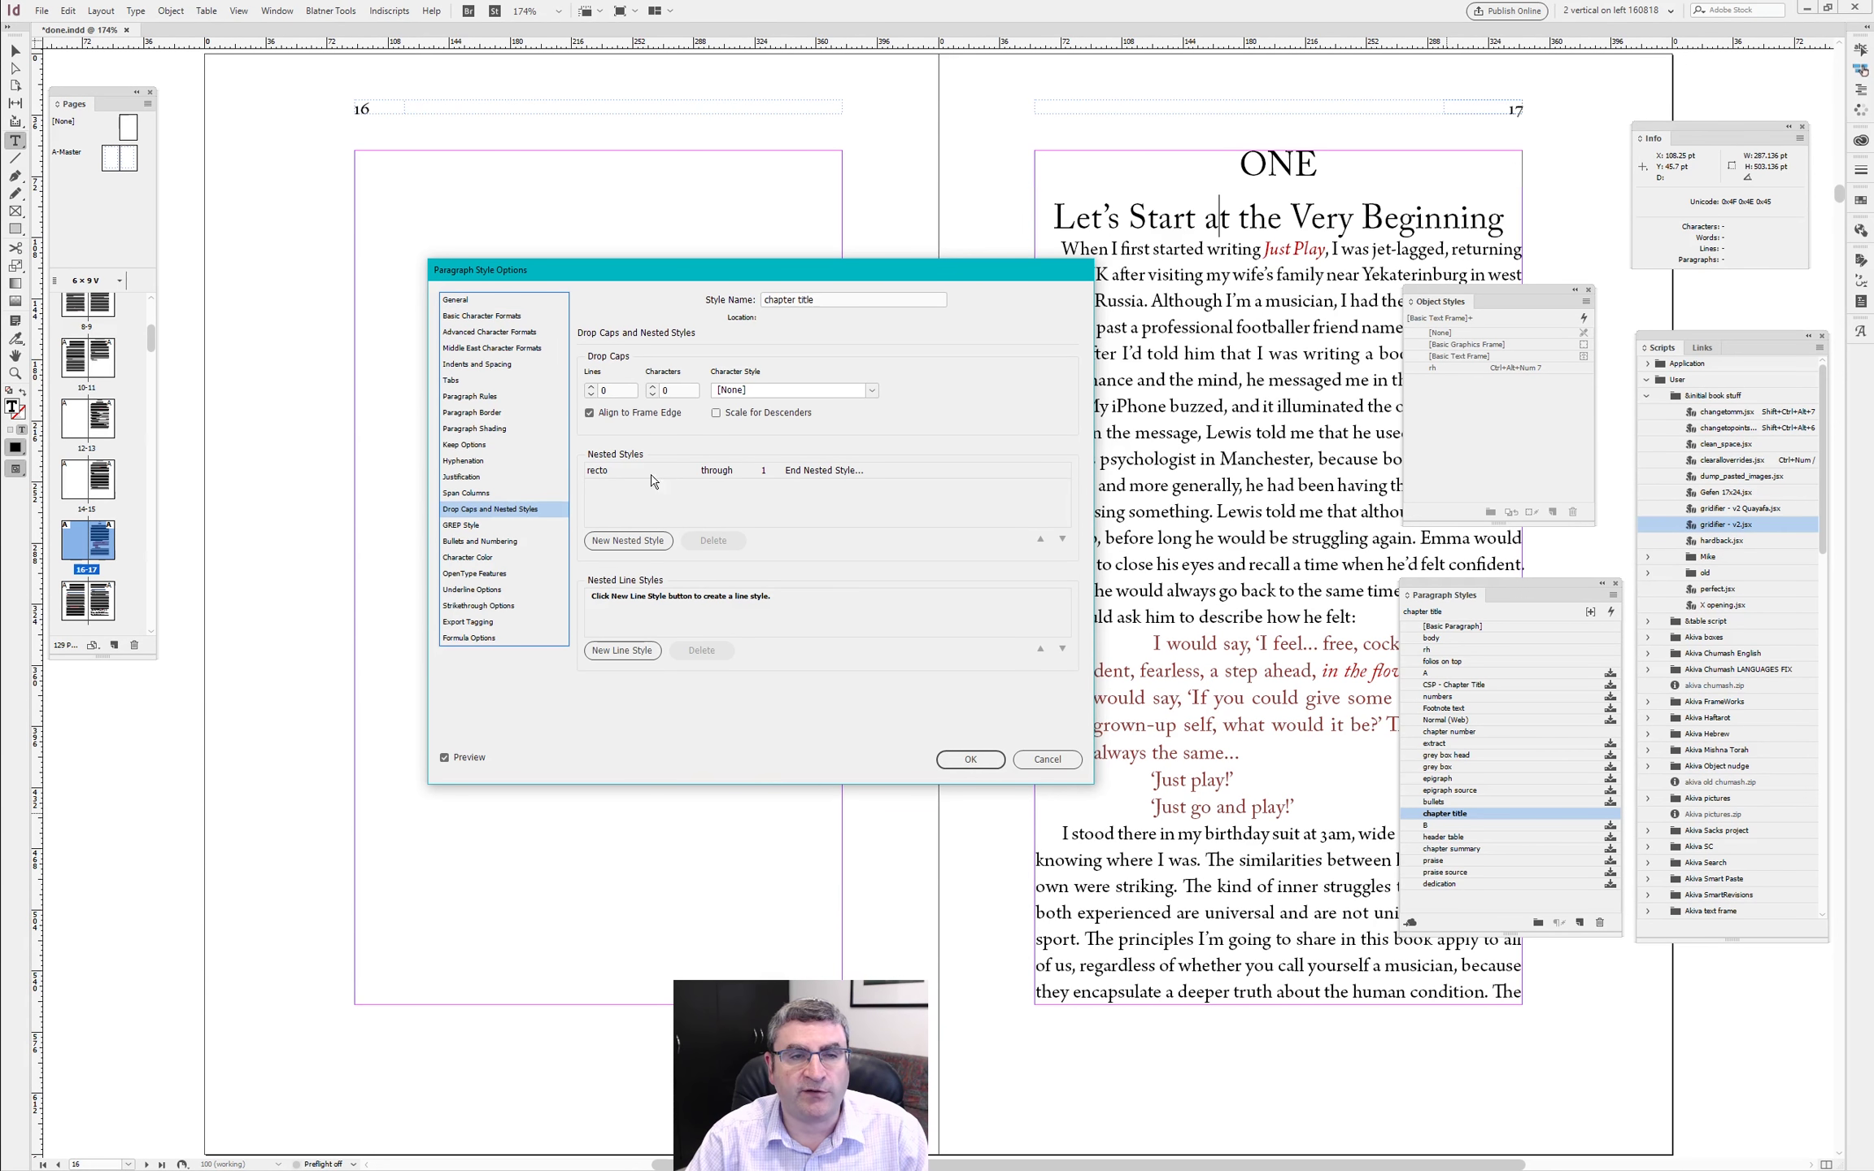
left_click_drag(746, 279, 787, 269)
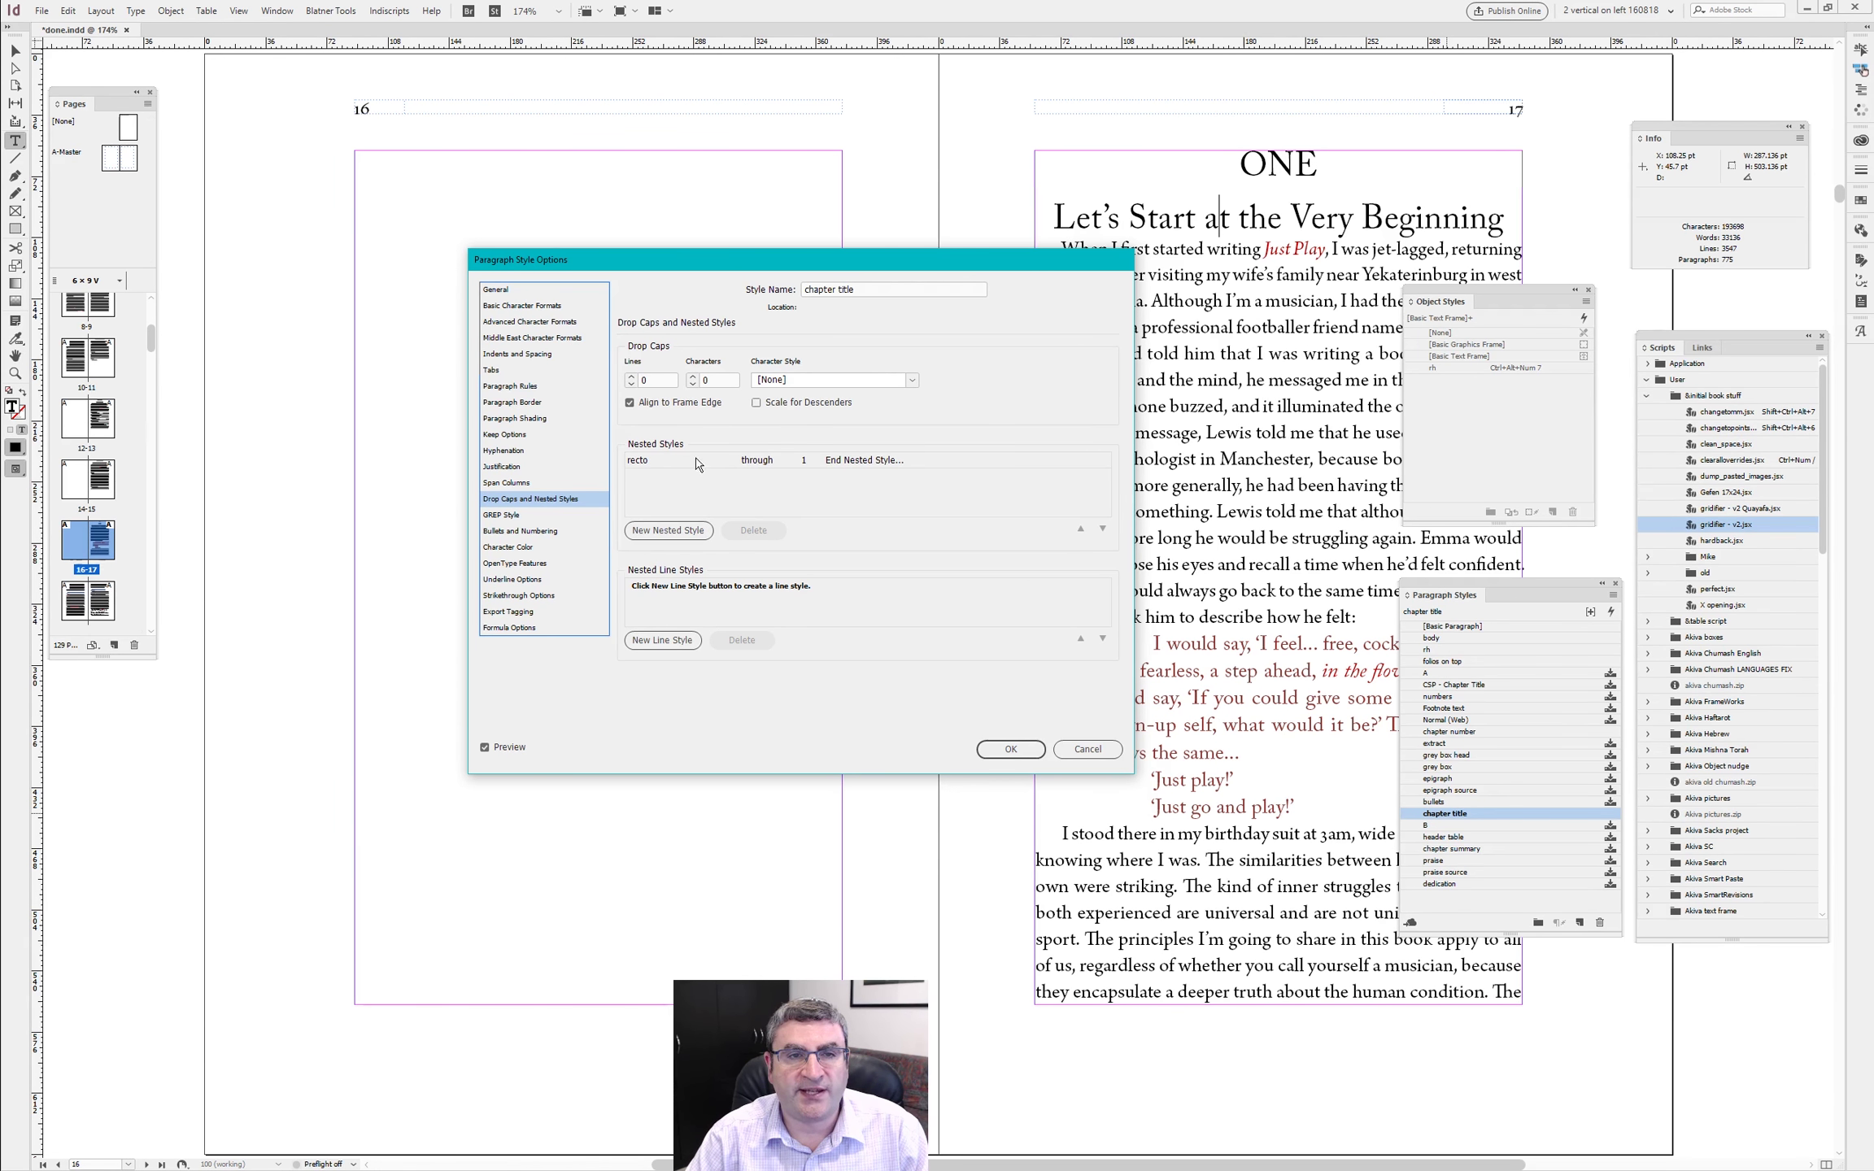
left_click(653, 461)
left_click(653, 462)
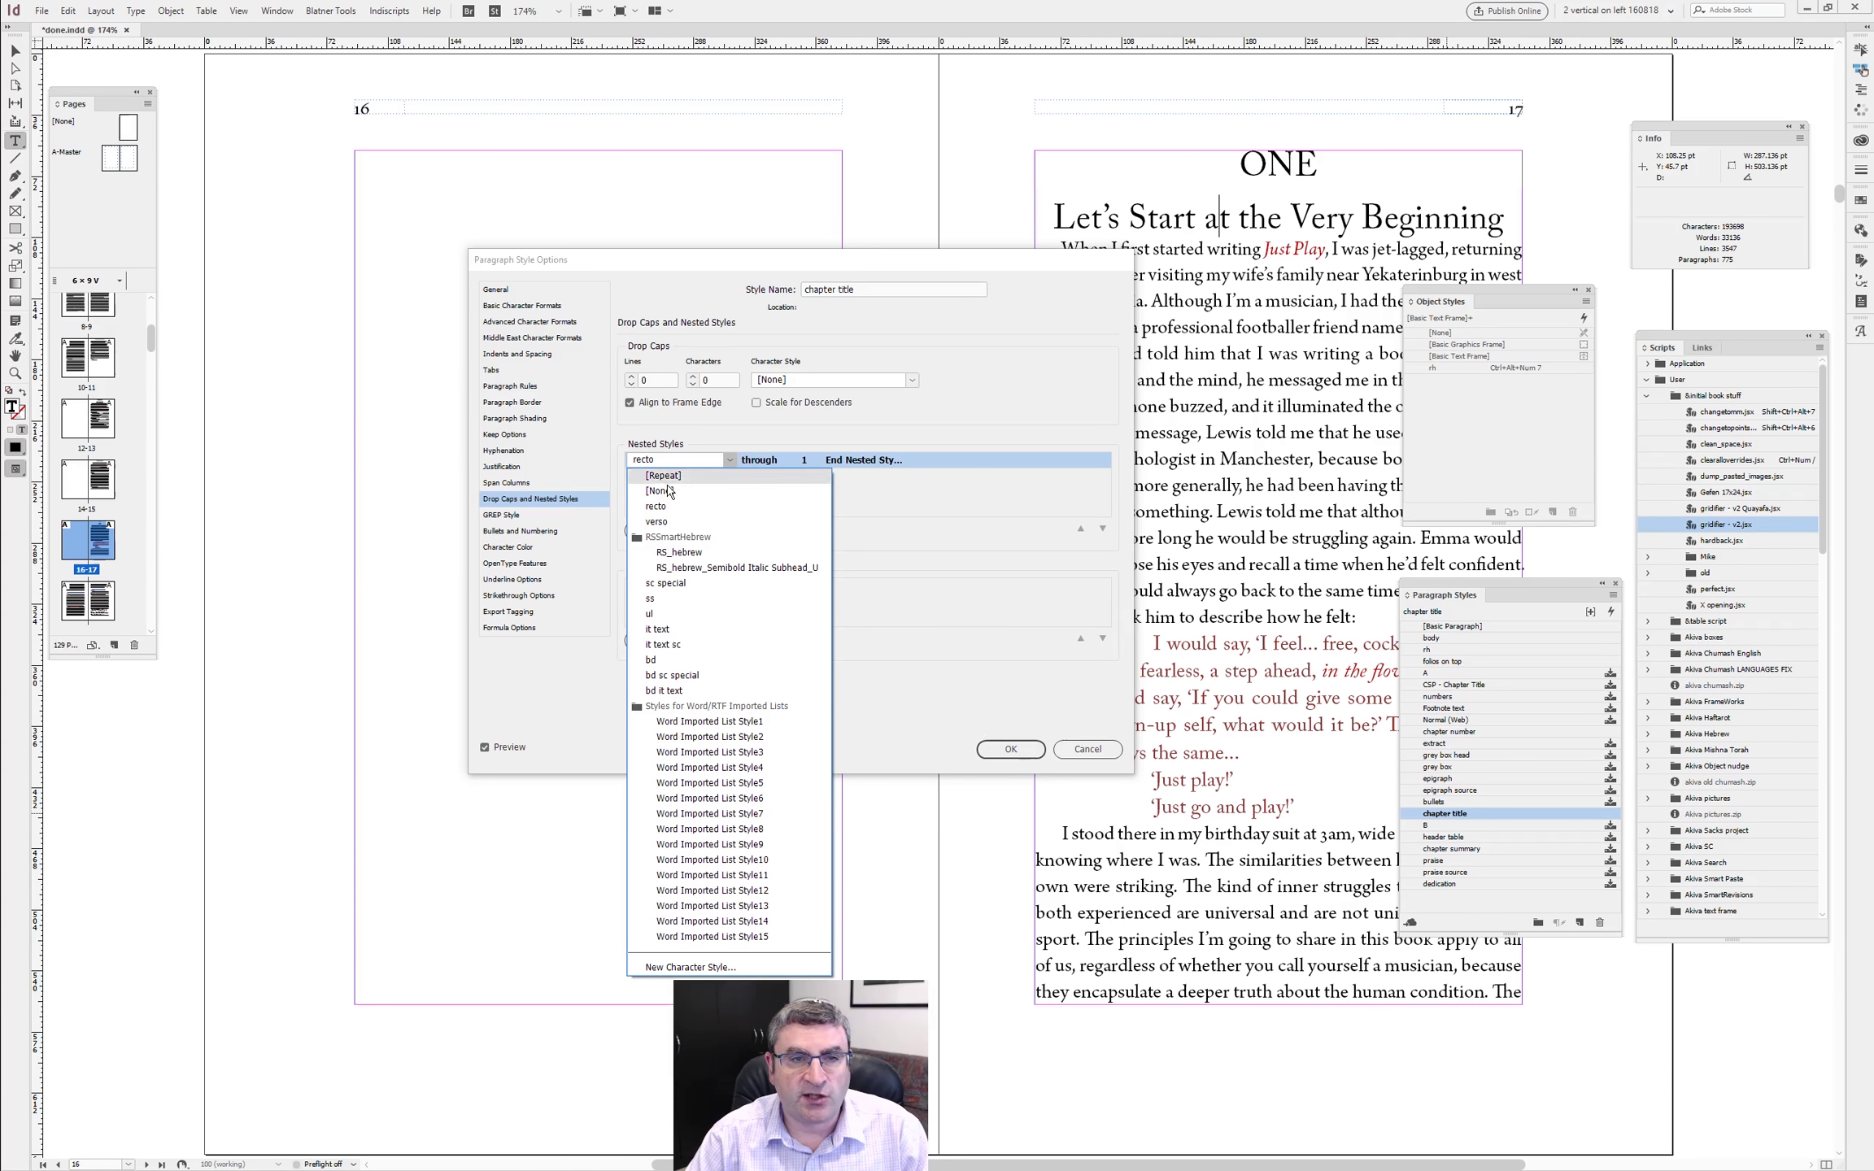
left_click(683, 527)
left_click(1011, 749)
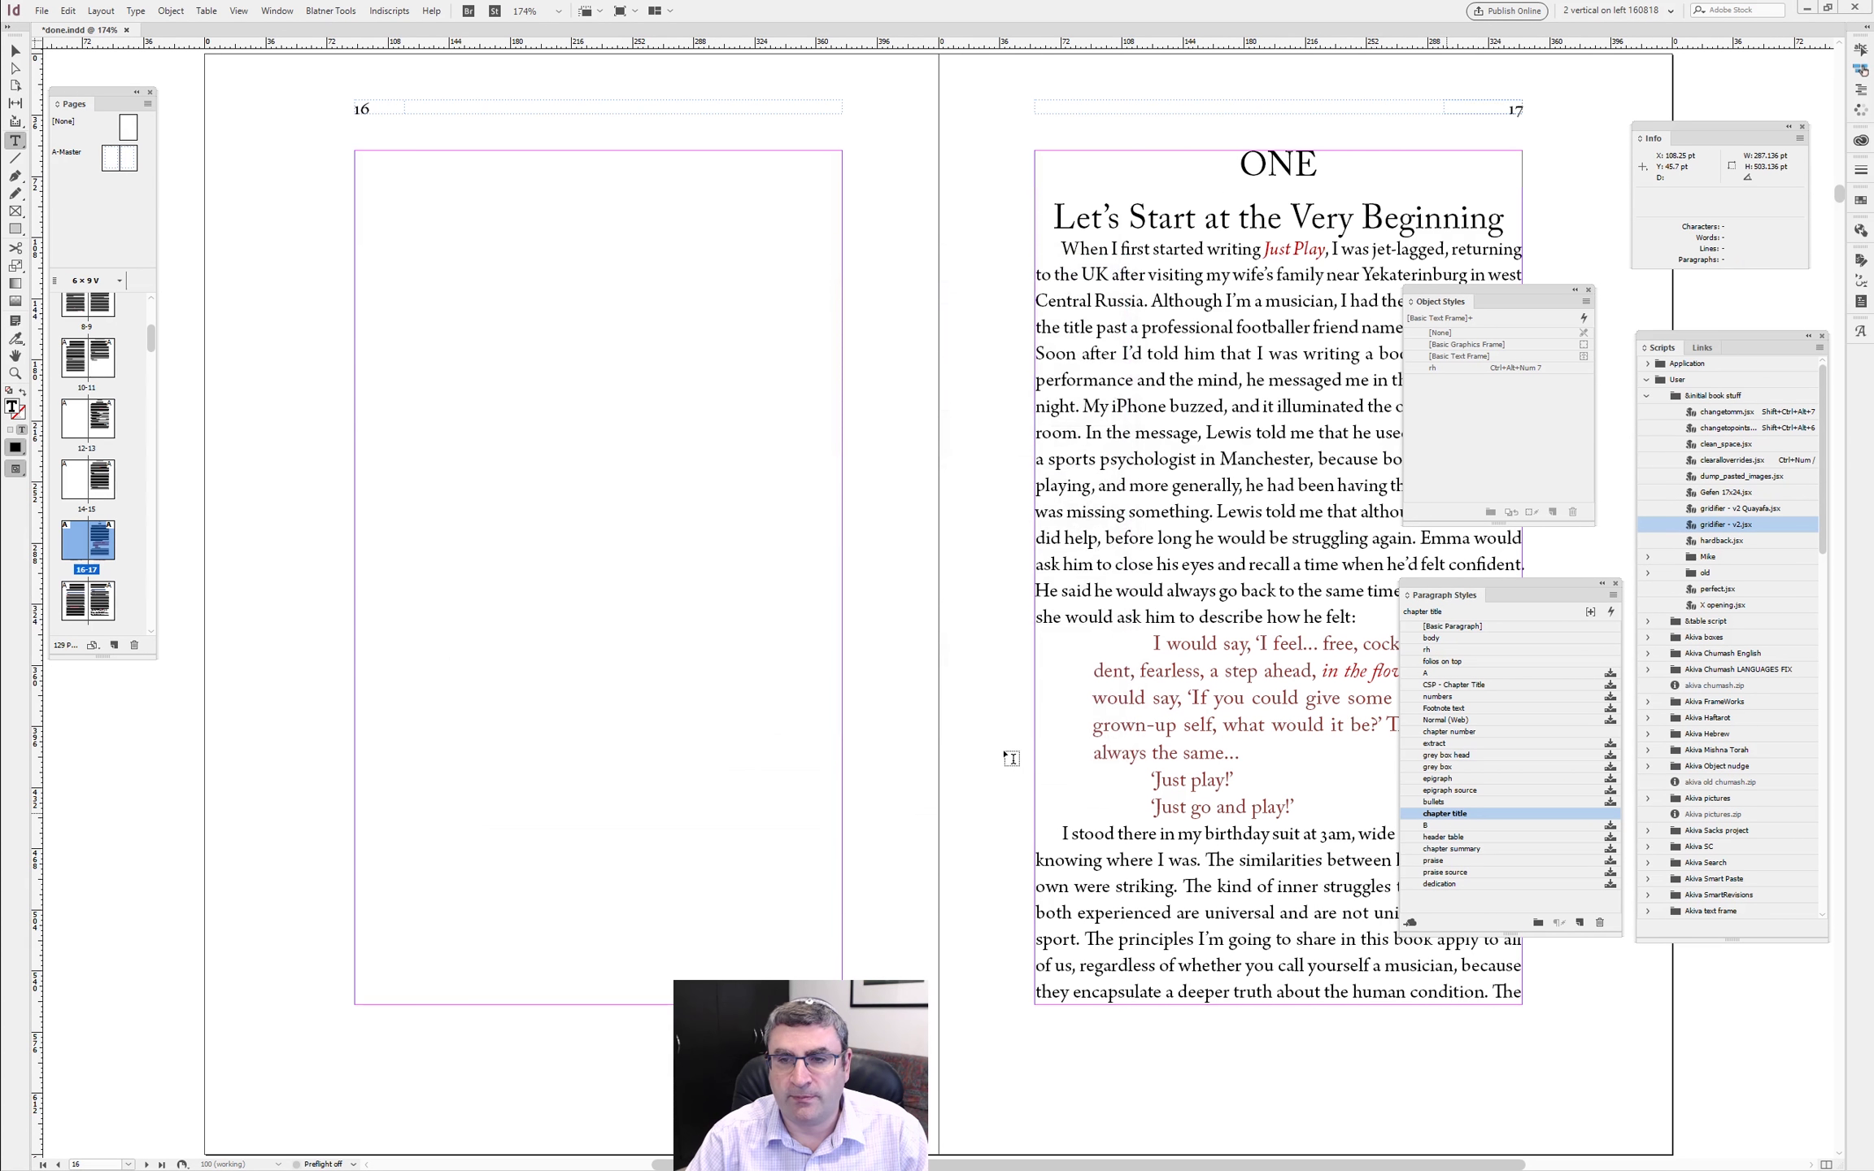
- Check the running headers on pages 18 and 19 and view the options of the A heading paragraph style without changing them
left_click(1172, 540)
key("alt+Page_Down")
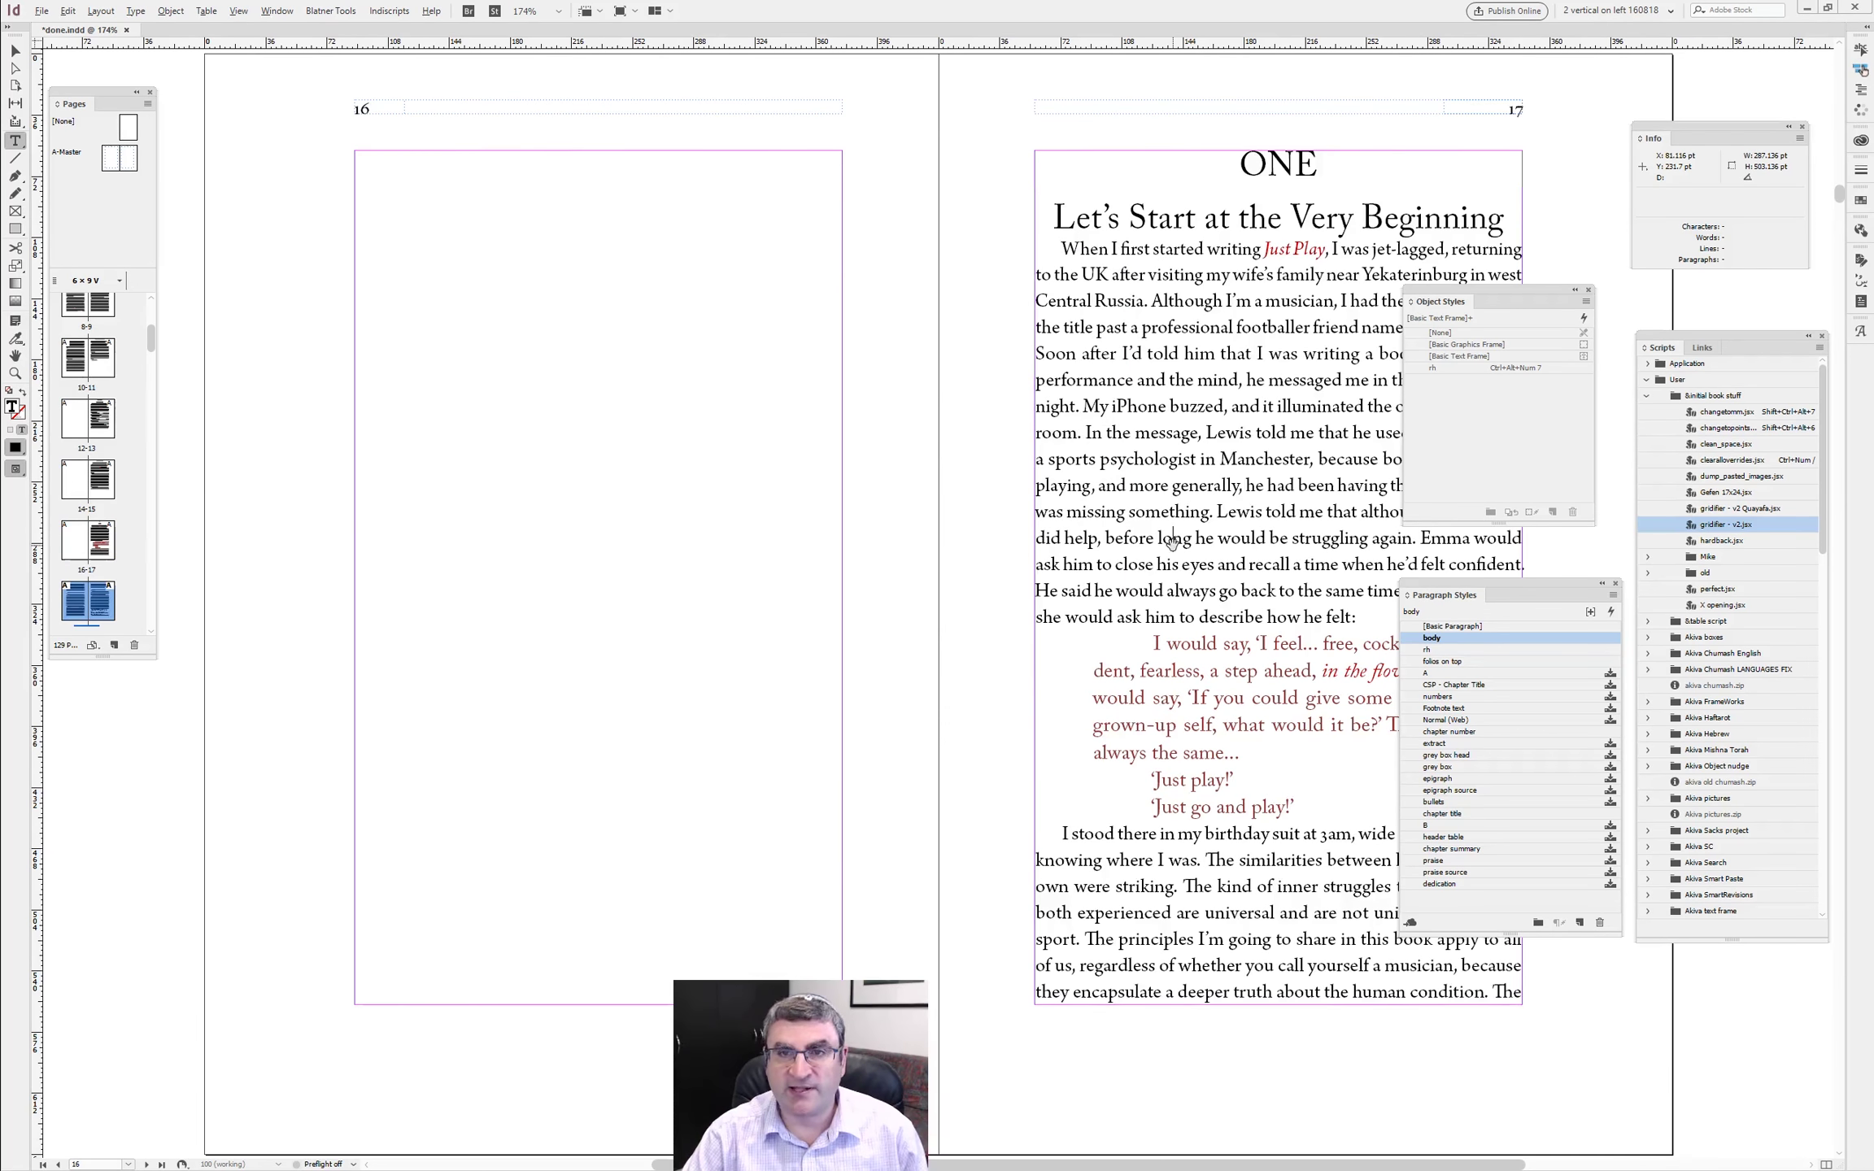
left_click(1193, 628)
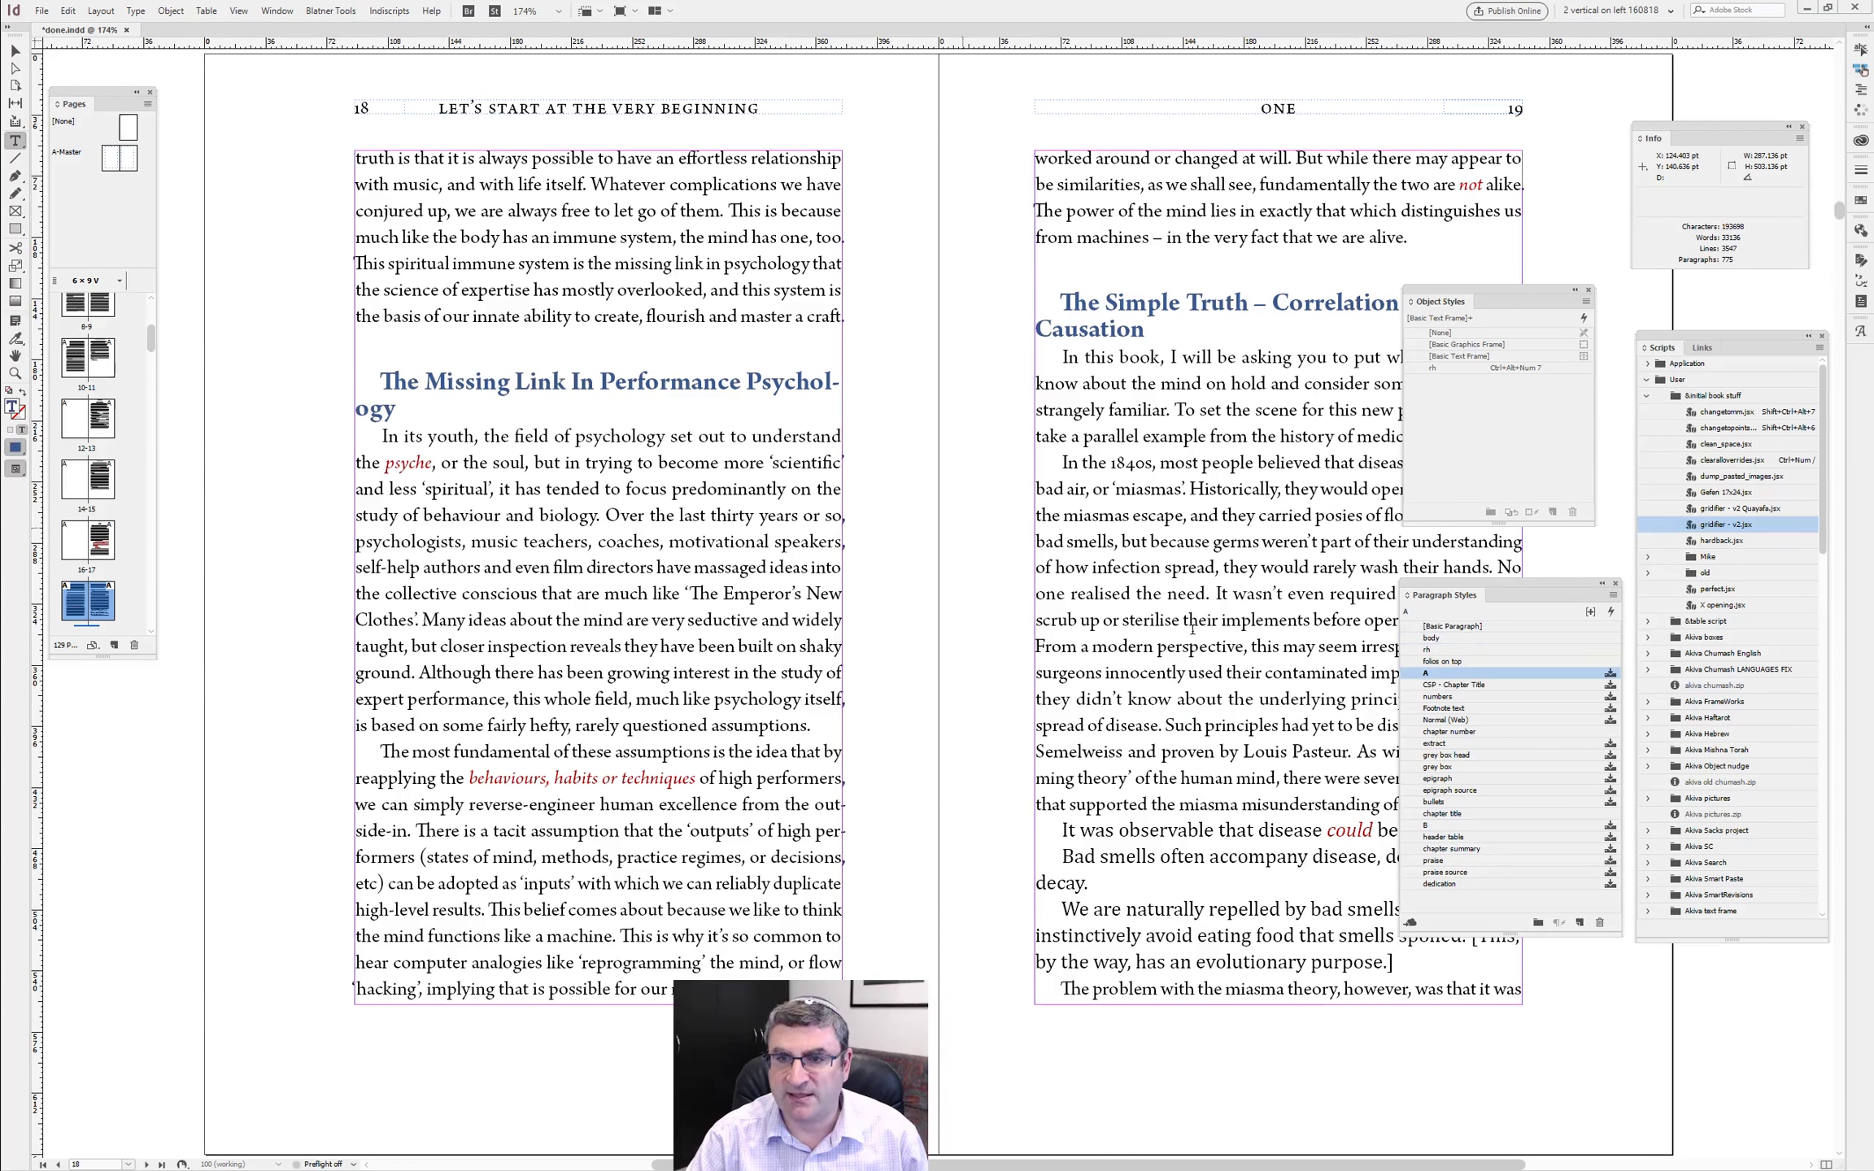
double_click(1442, 675)
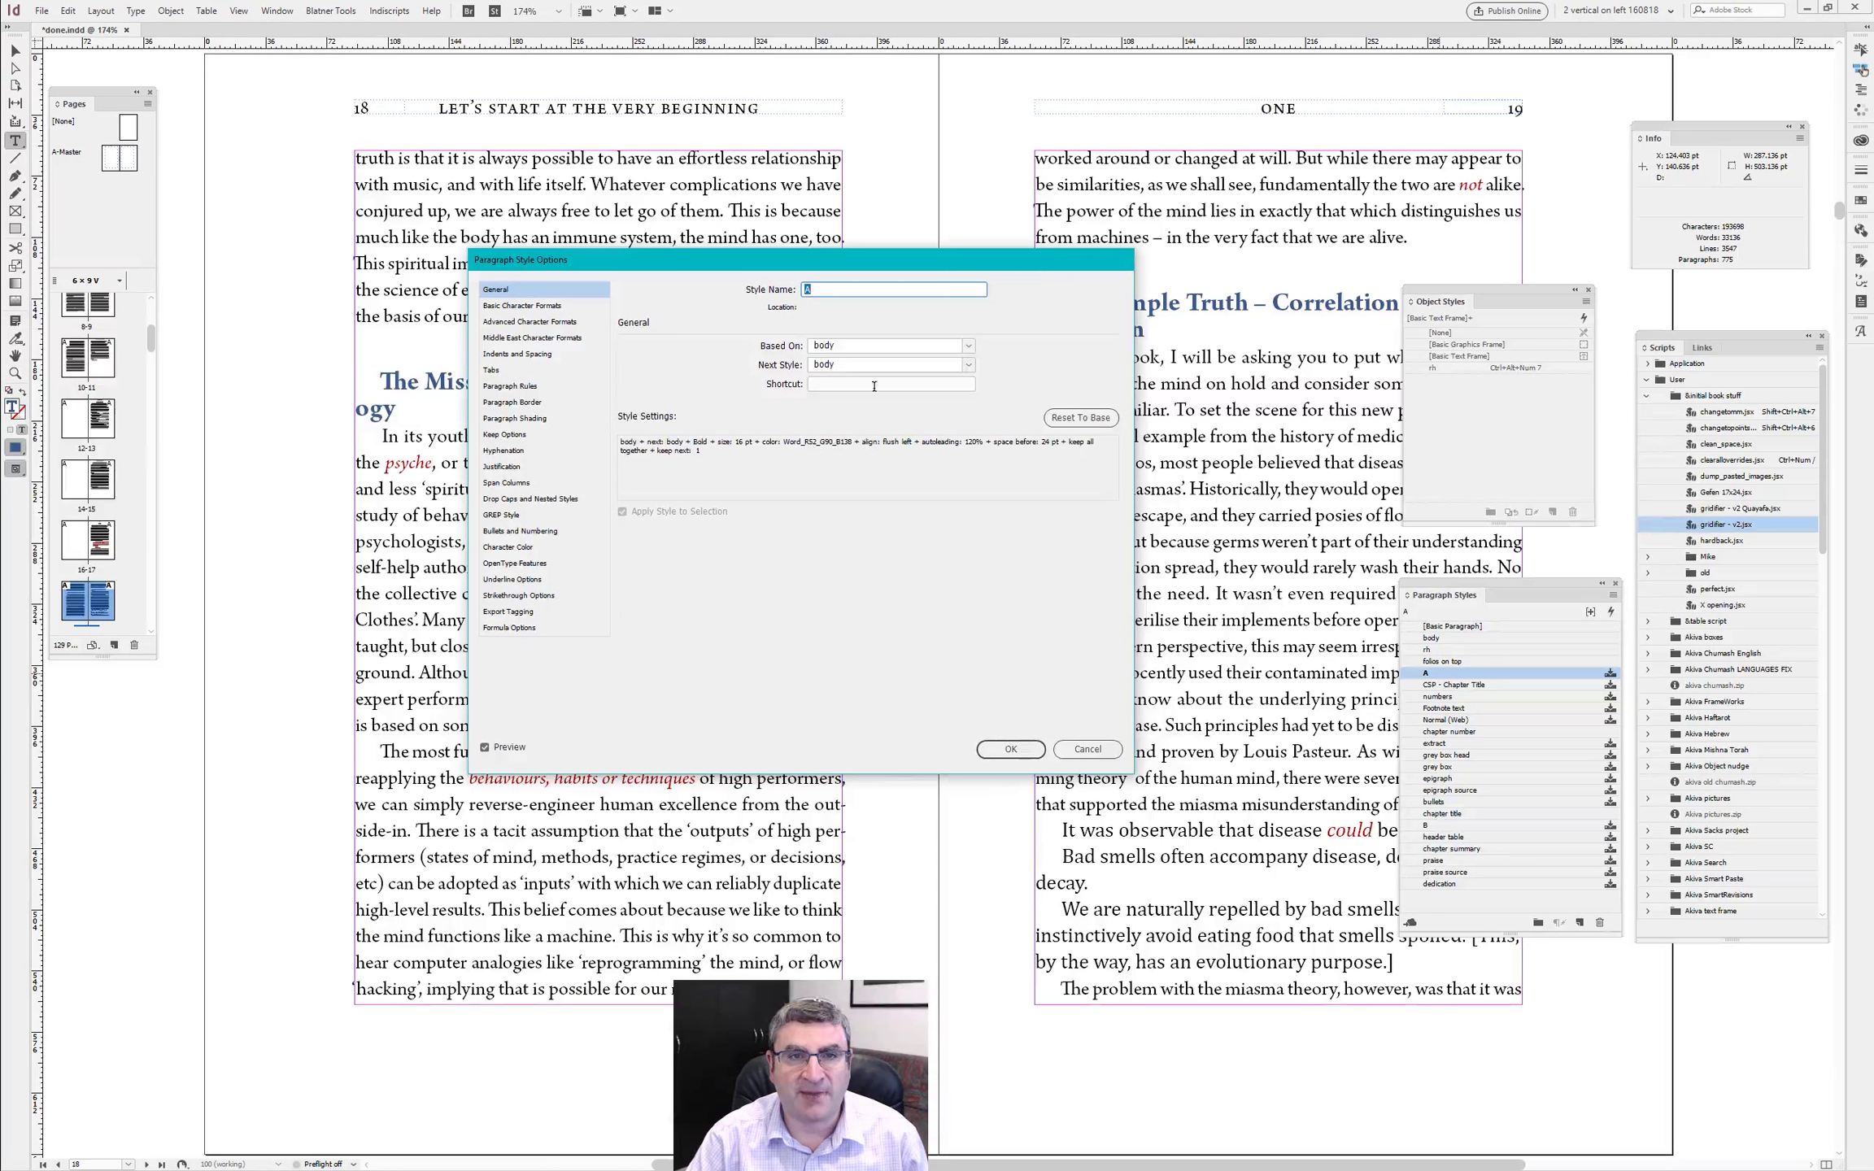
left_click(1087, 748)
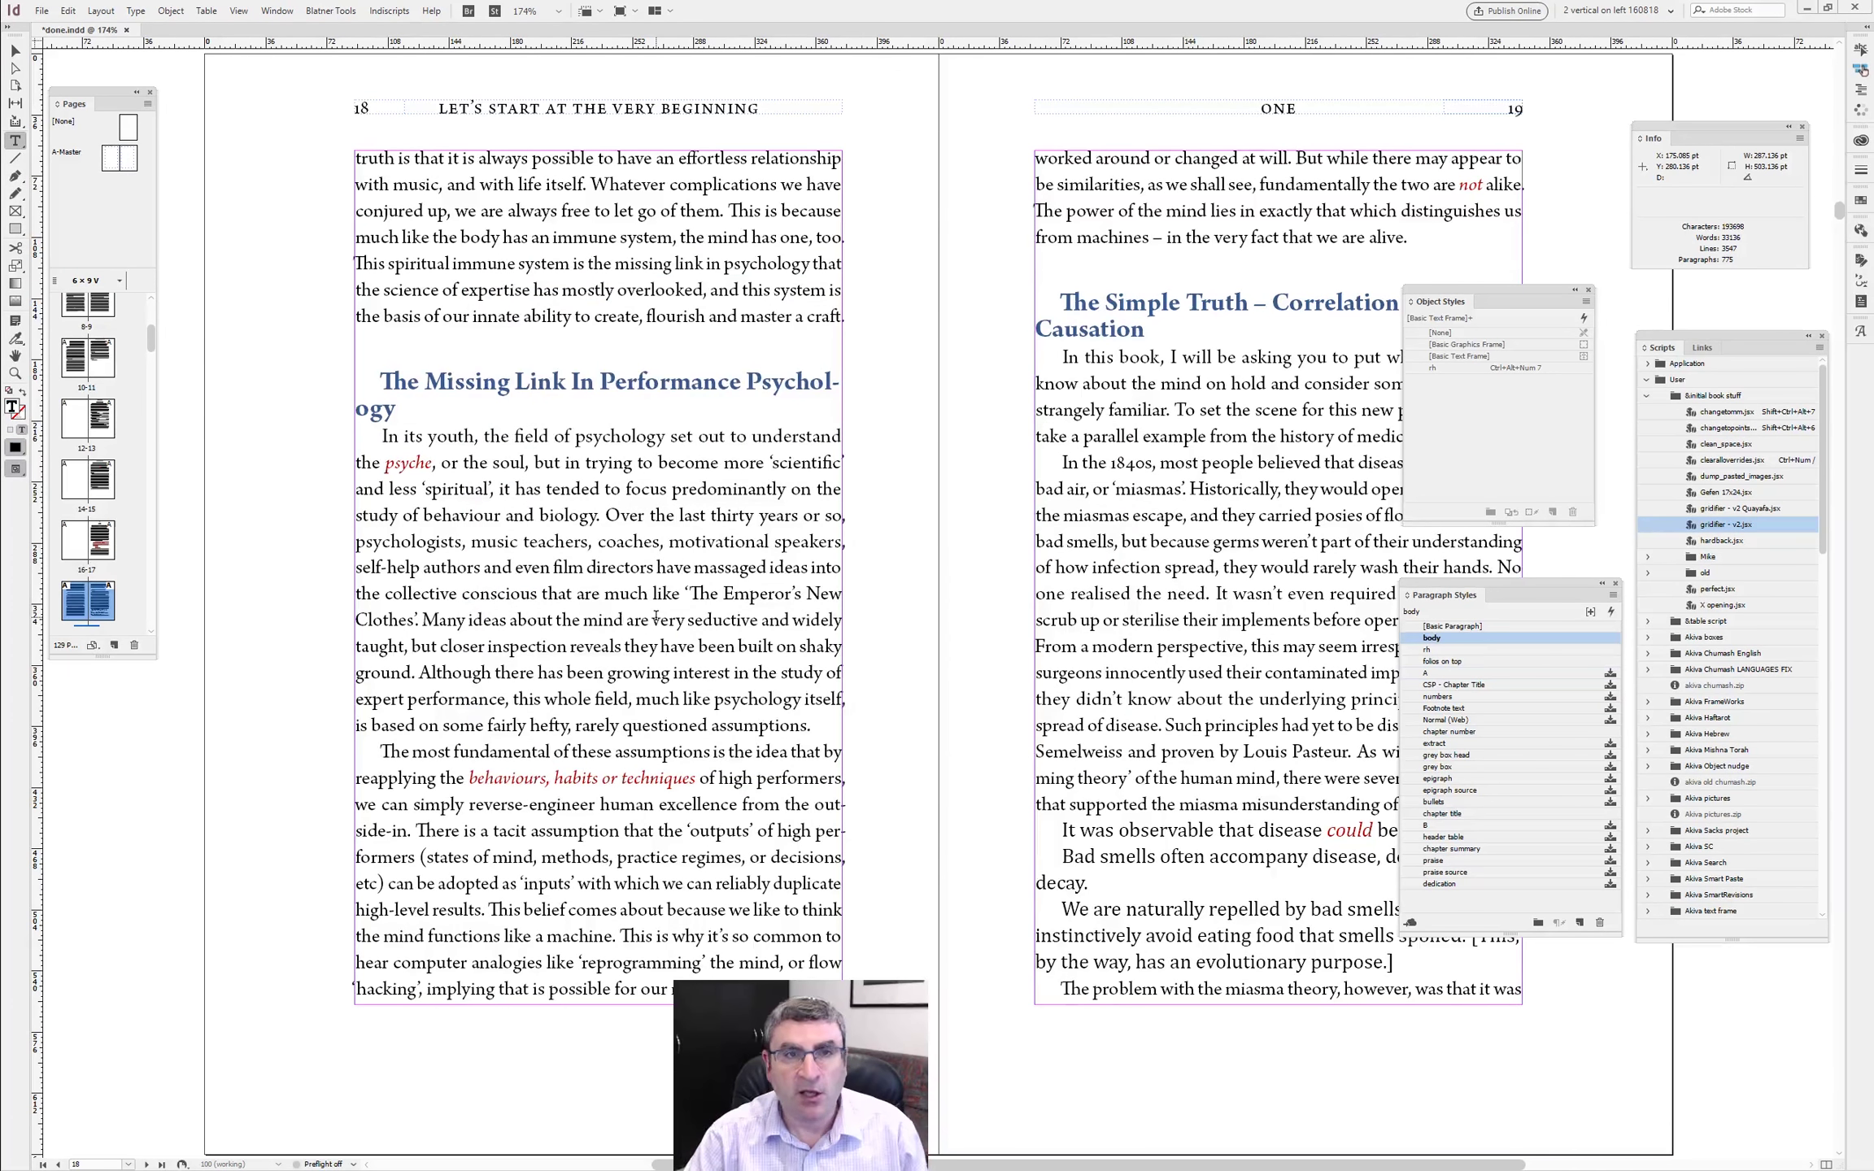
- Examine the running headers spread by spread from page 16 through the start of chapter three
key("alt+Page_Up")
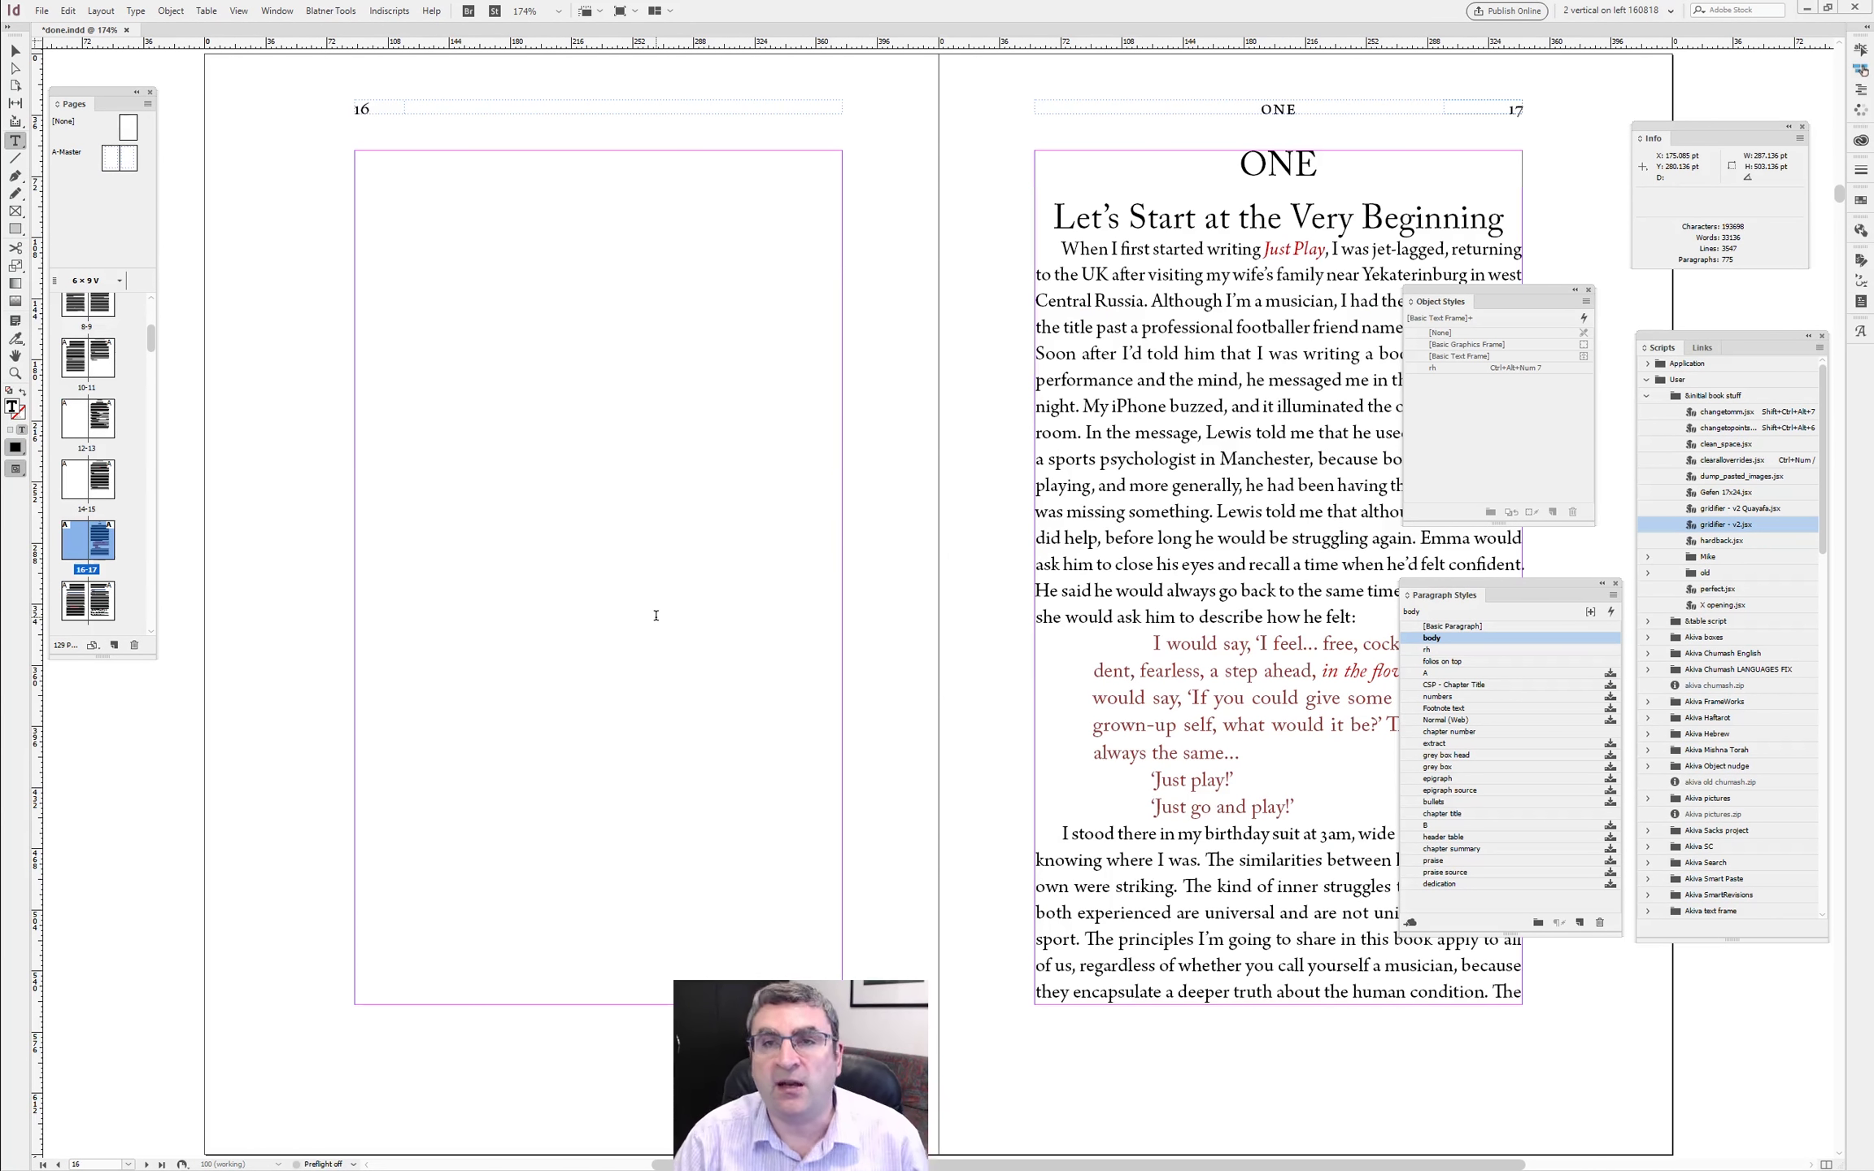
key("alt+Page_Down")
key("alt+Page_Down")
key("alt+Page_Down")
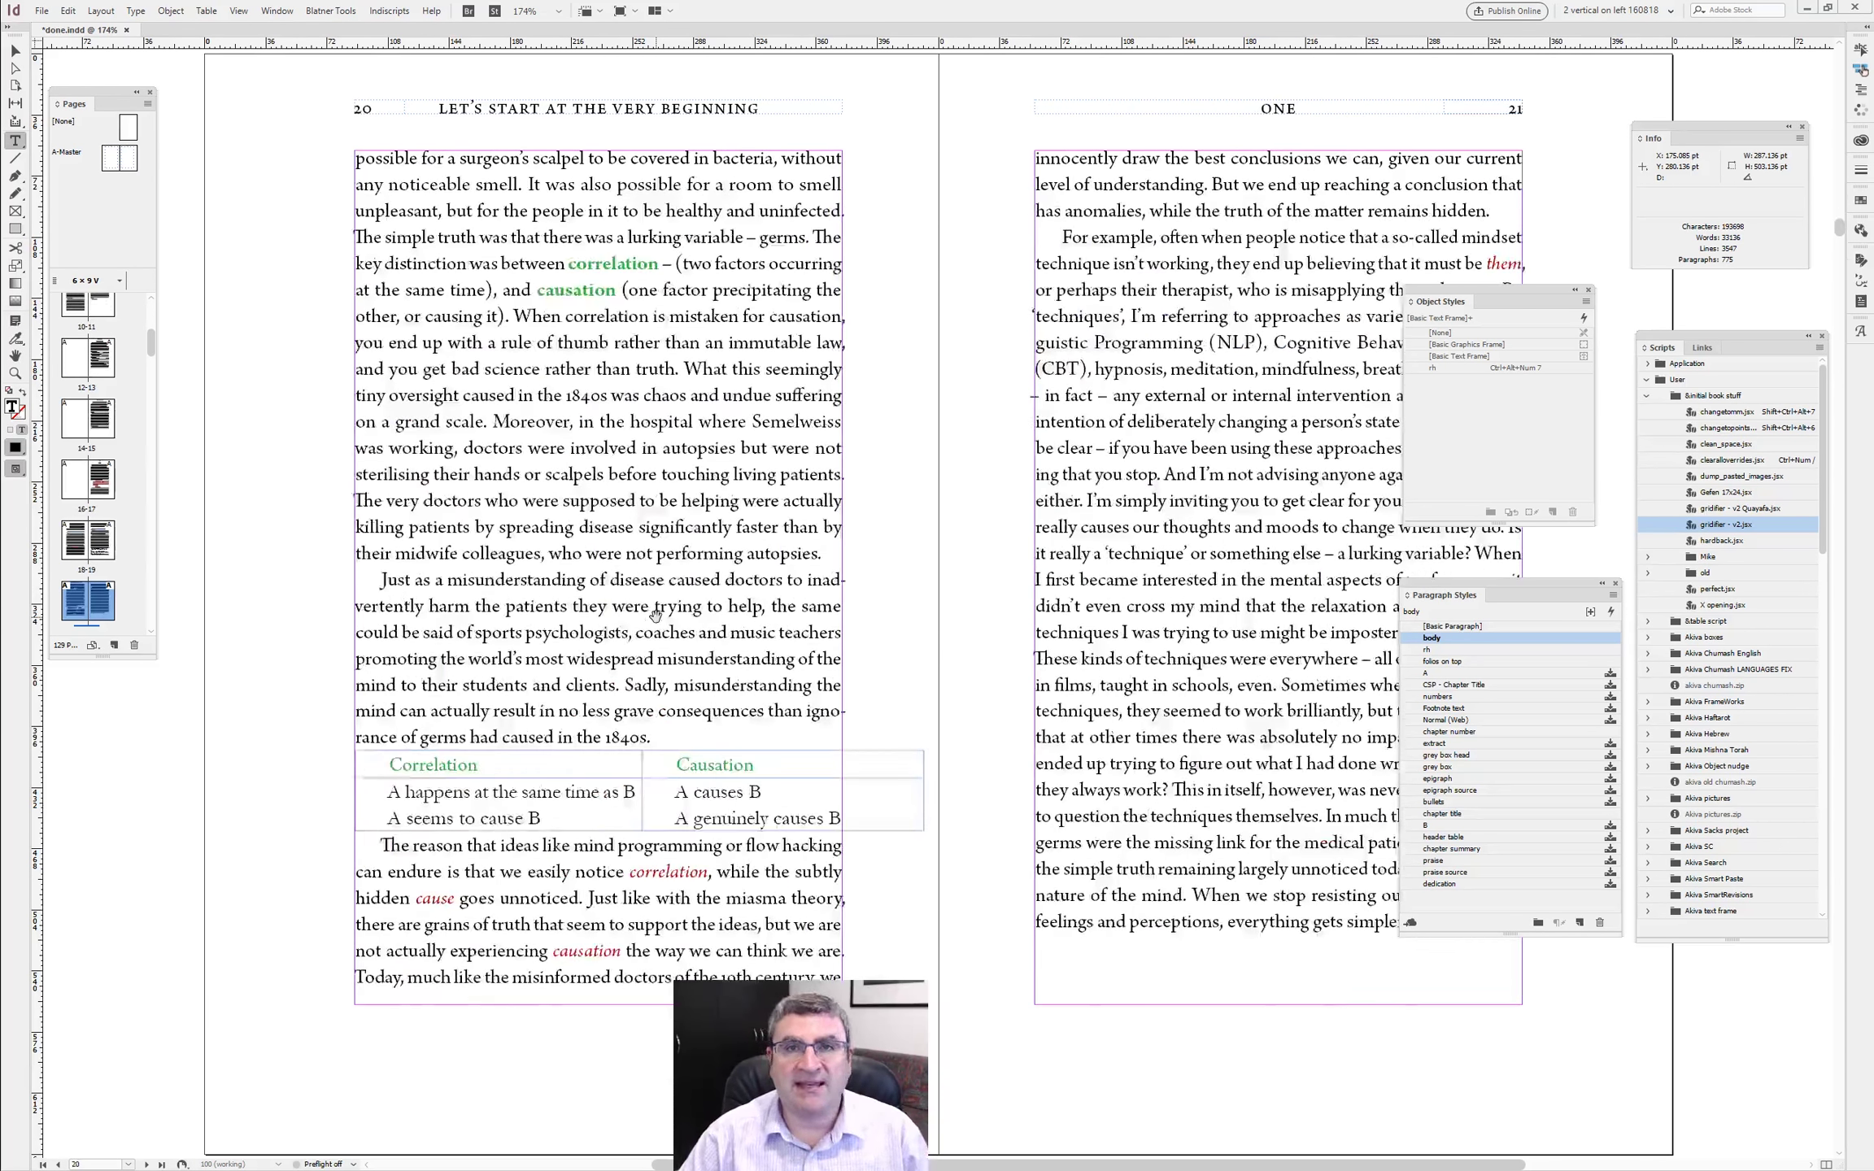
key("alt+Page_Down")
key("alt+Page_Down")
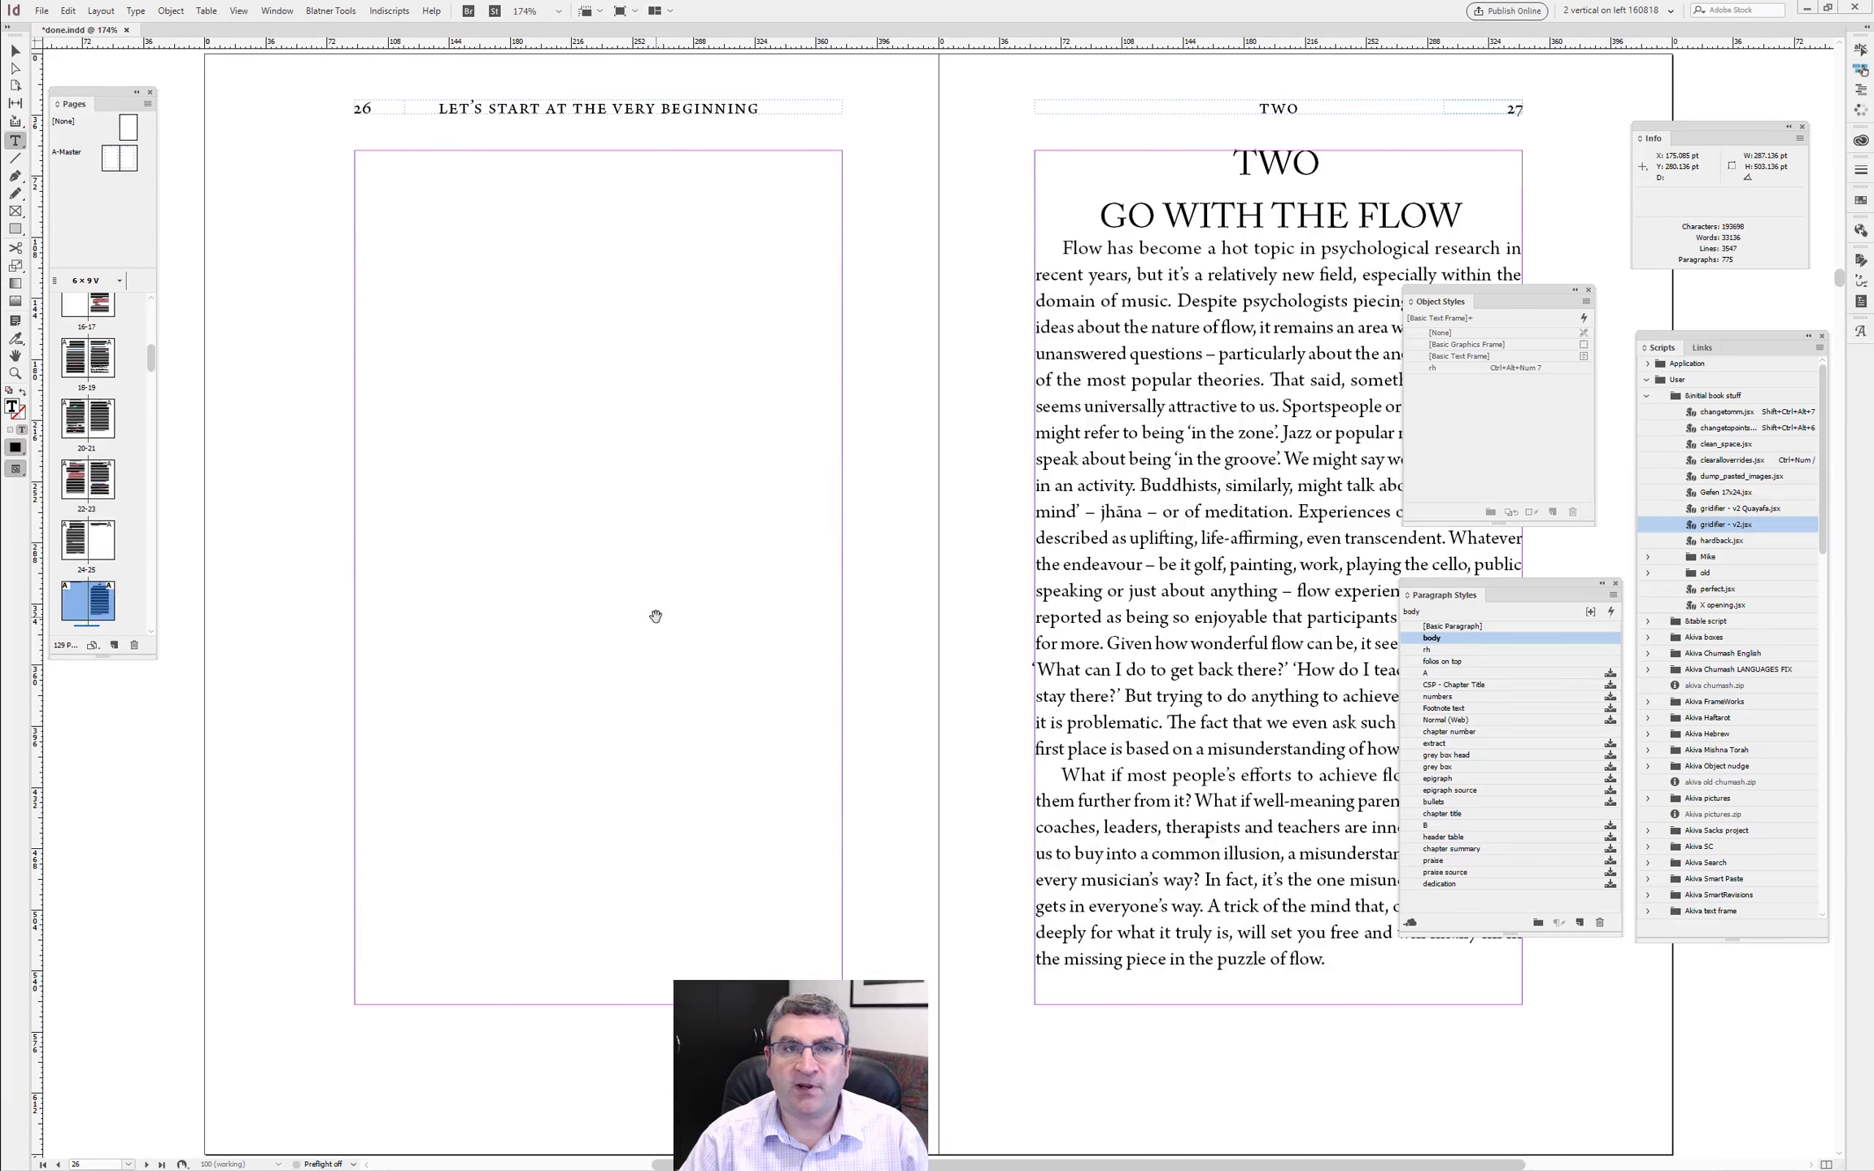
key("alt+Page_Down")
key("alt+Page_Up")
key("alt+Page_Down")
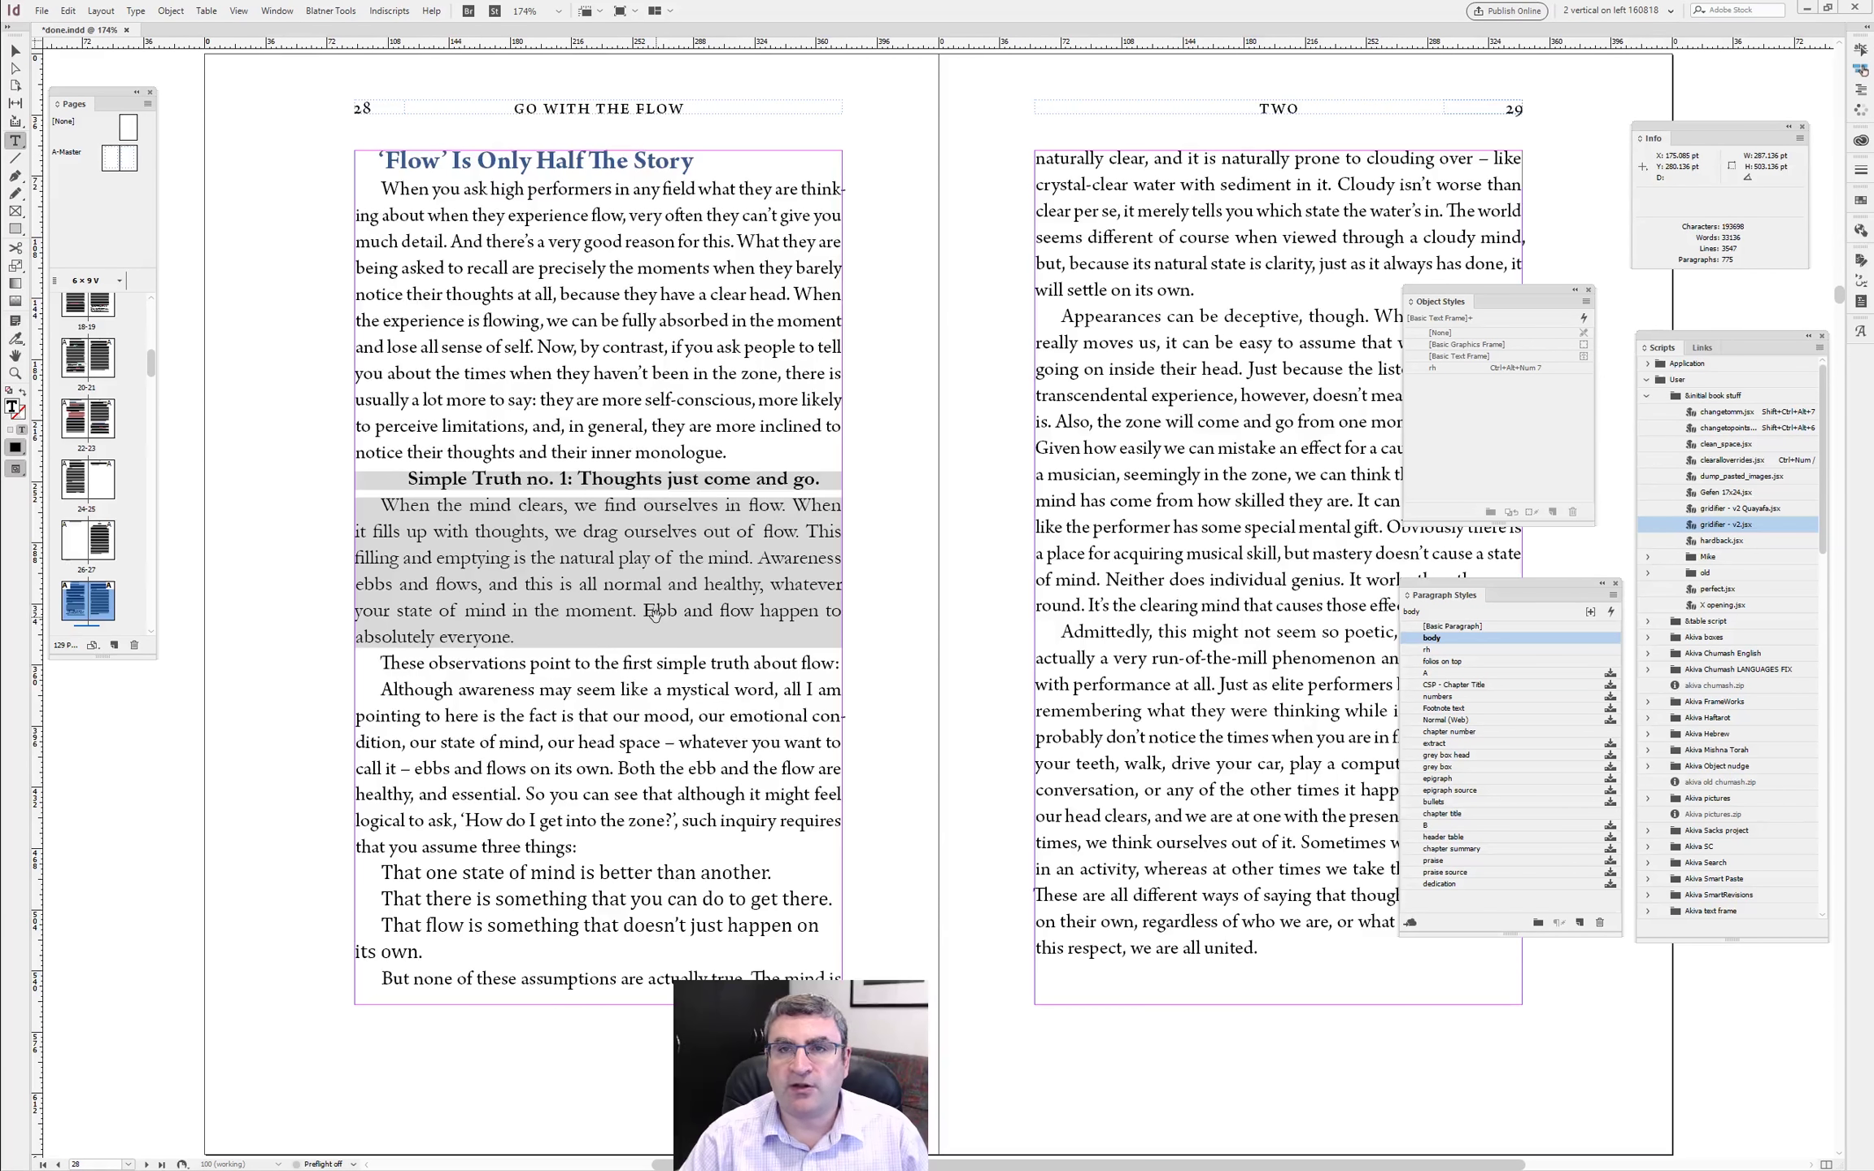
key("alt+Page_Down")
key("alt+Page_Down")
key("alt+Page_Down")
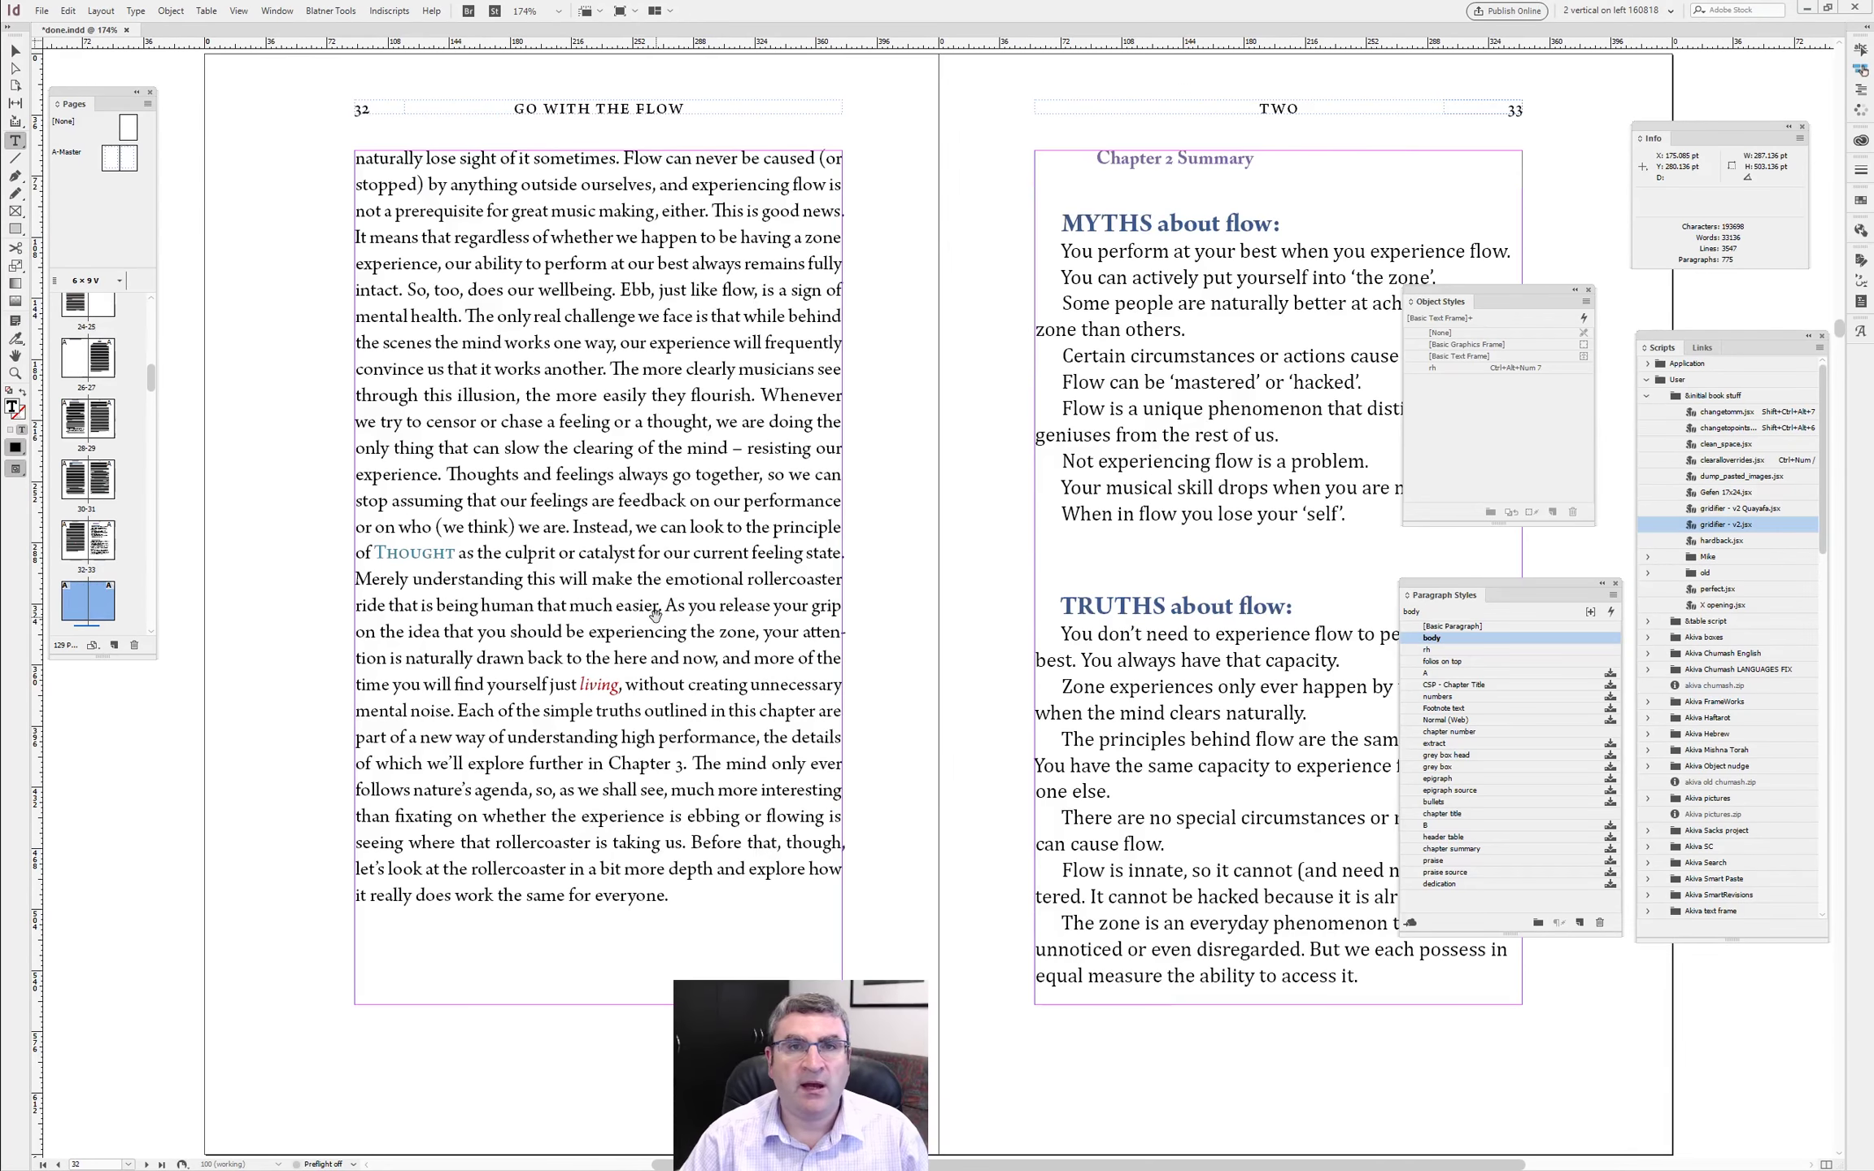
key("alt+Page_Down")
key("alt+Page_Up")
key("alt+Page_Down")
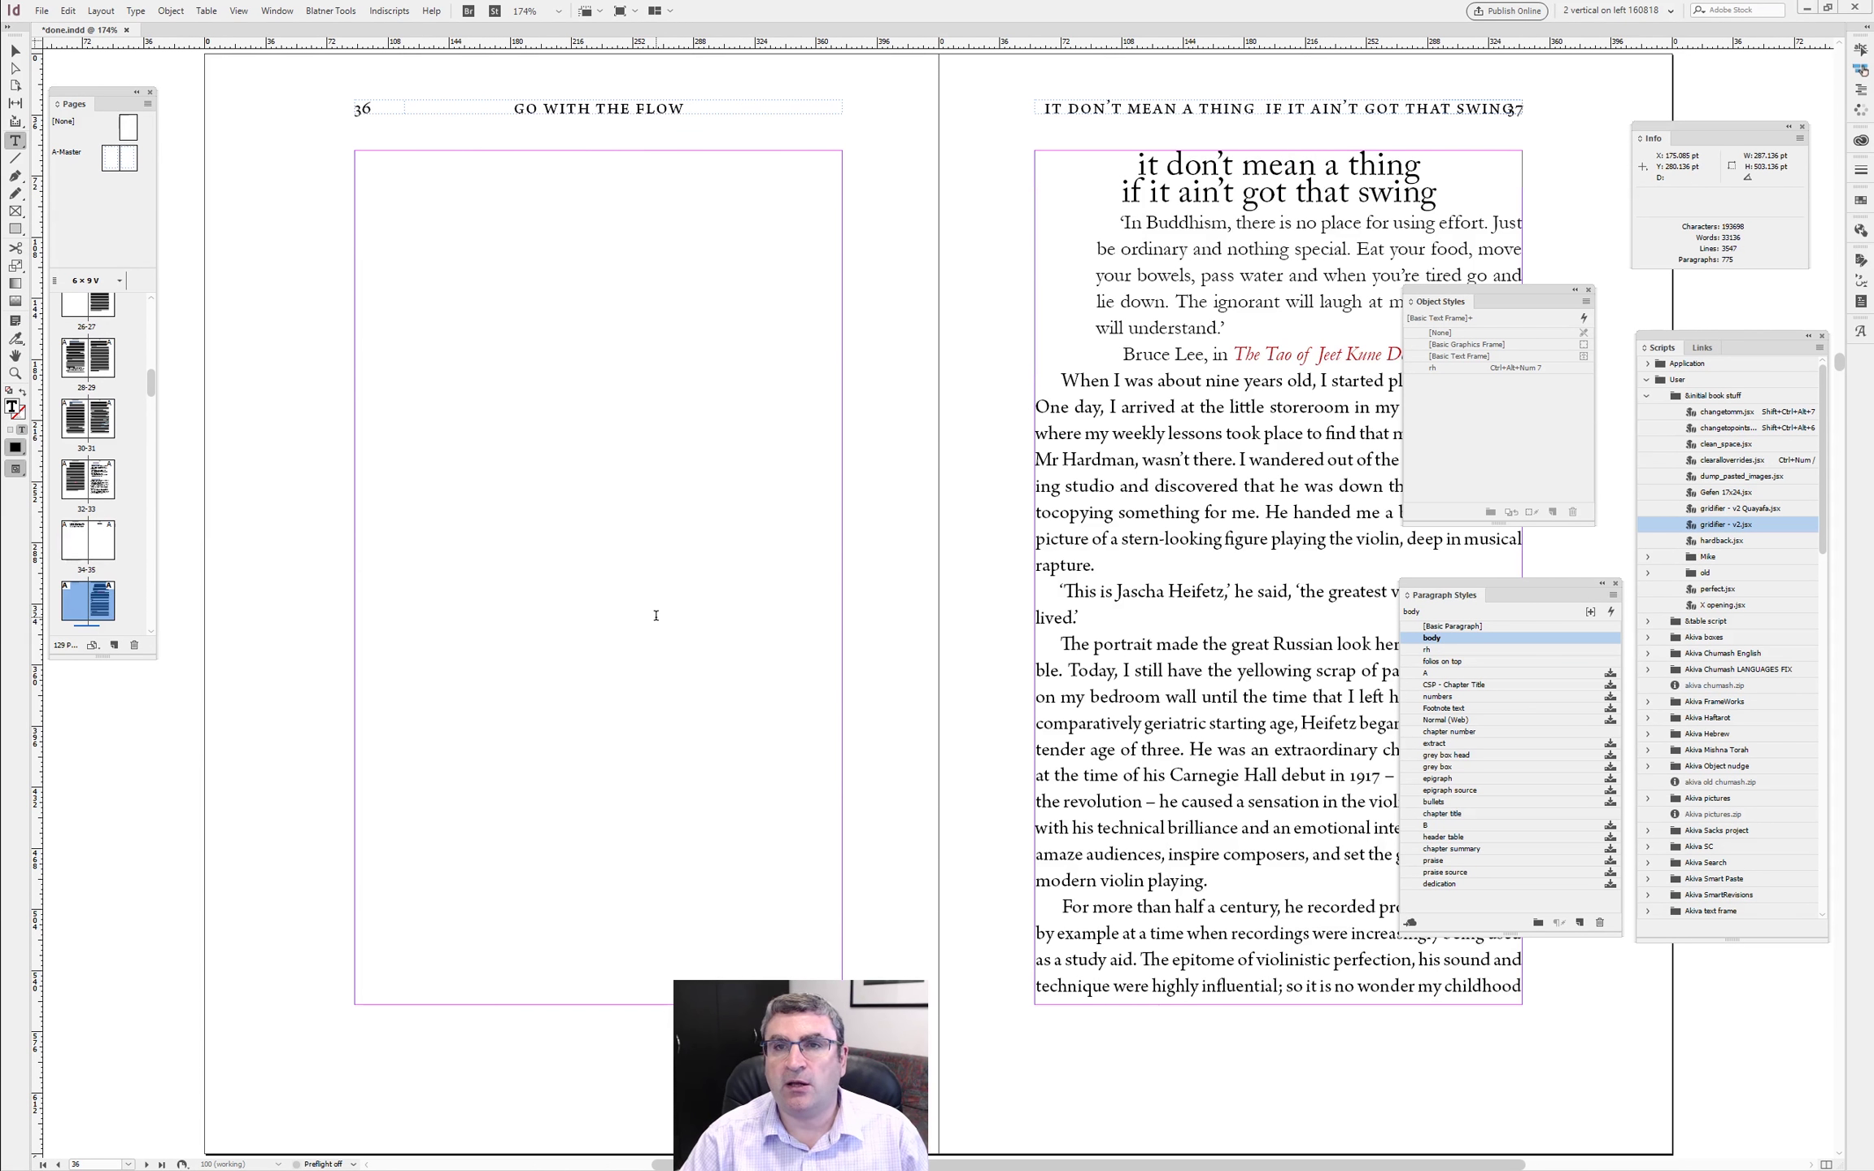
- Apply the chapter title paragraph style to the "it don't mean a thing if it ain't got that swing" heading and check the next spread's headers
left_click(1324, 193)
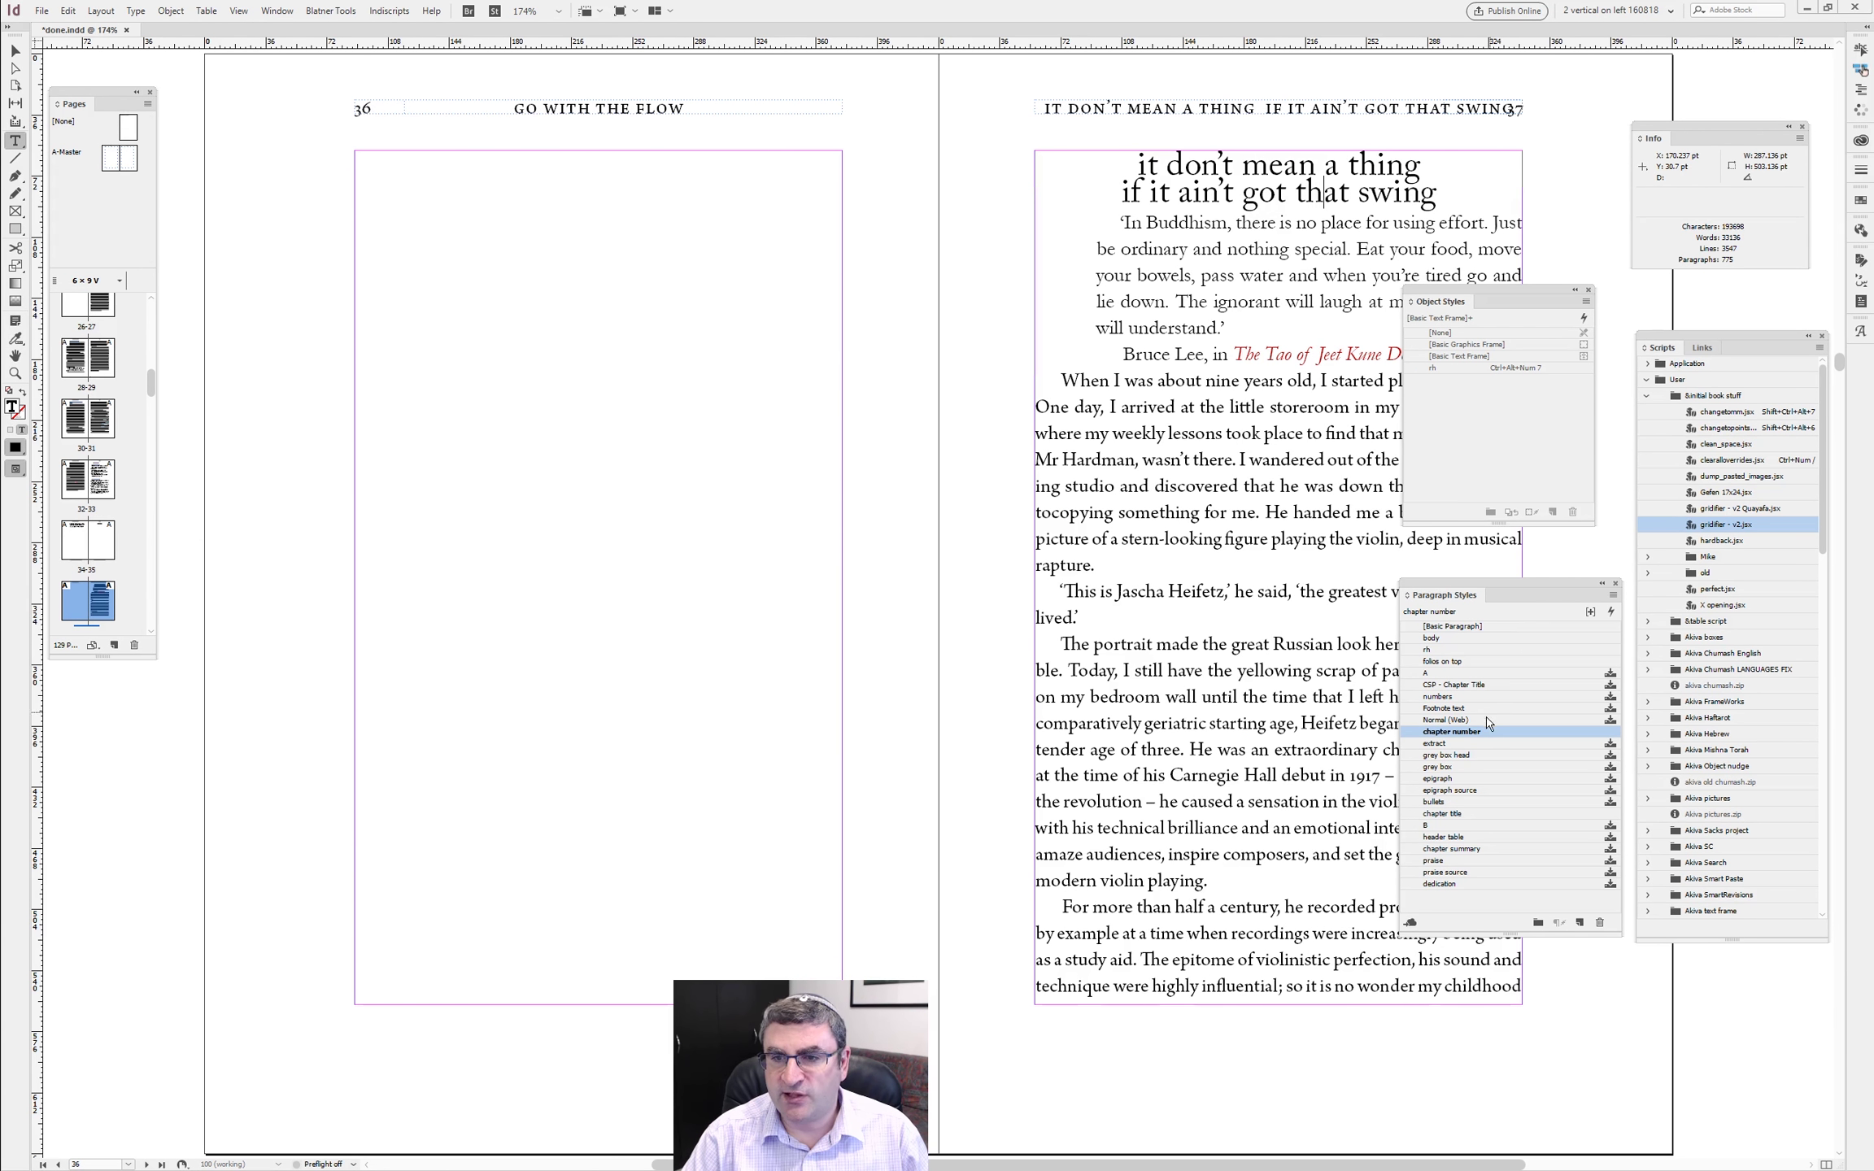
left_click(1477, 810)
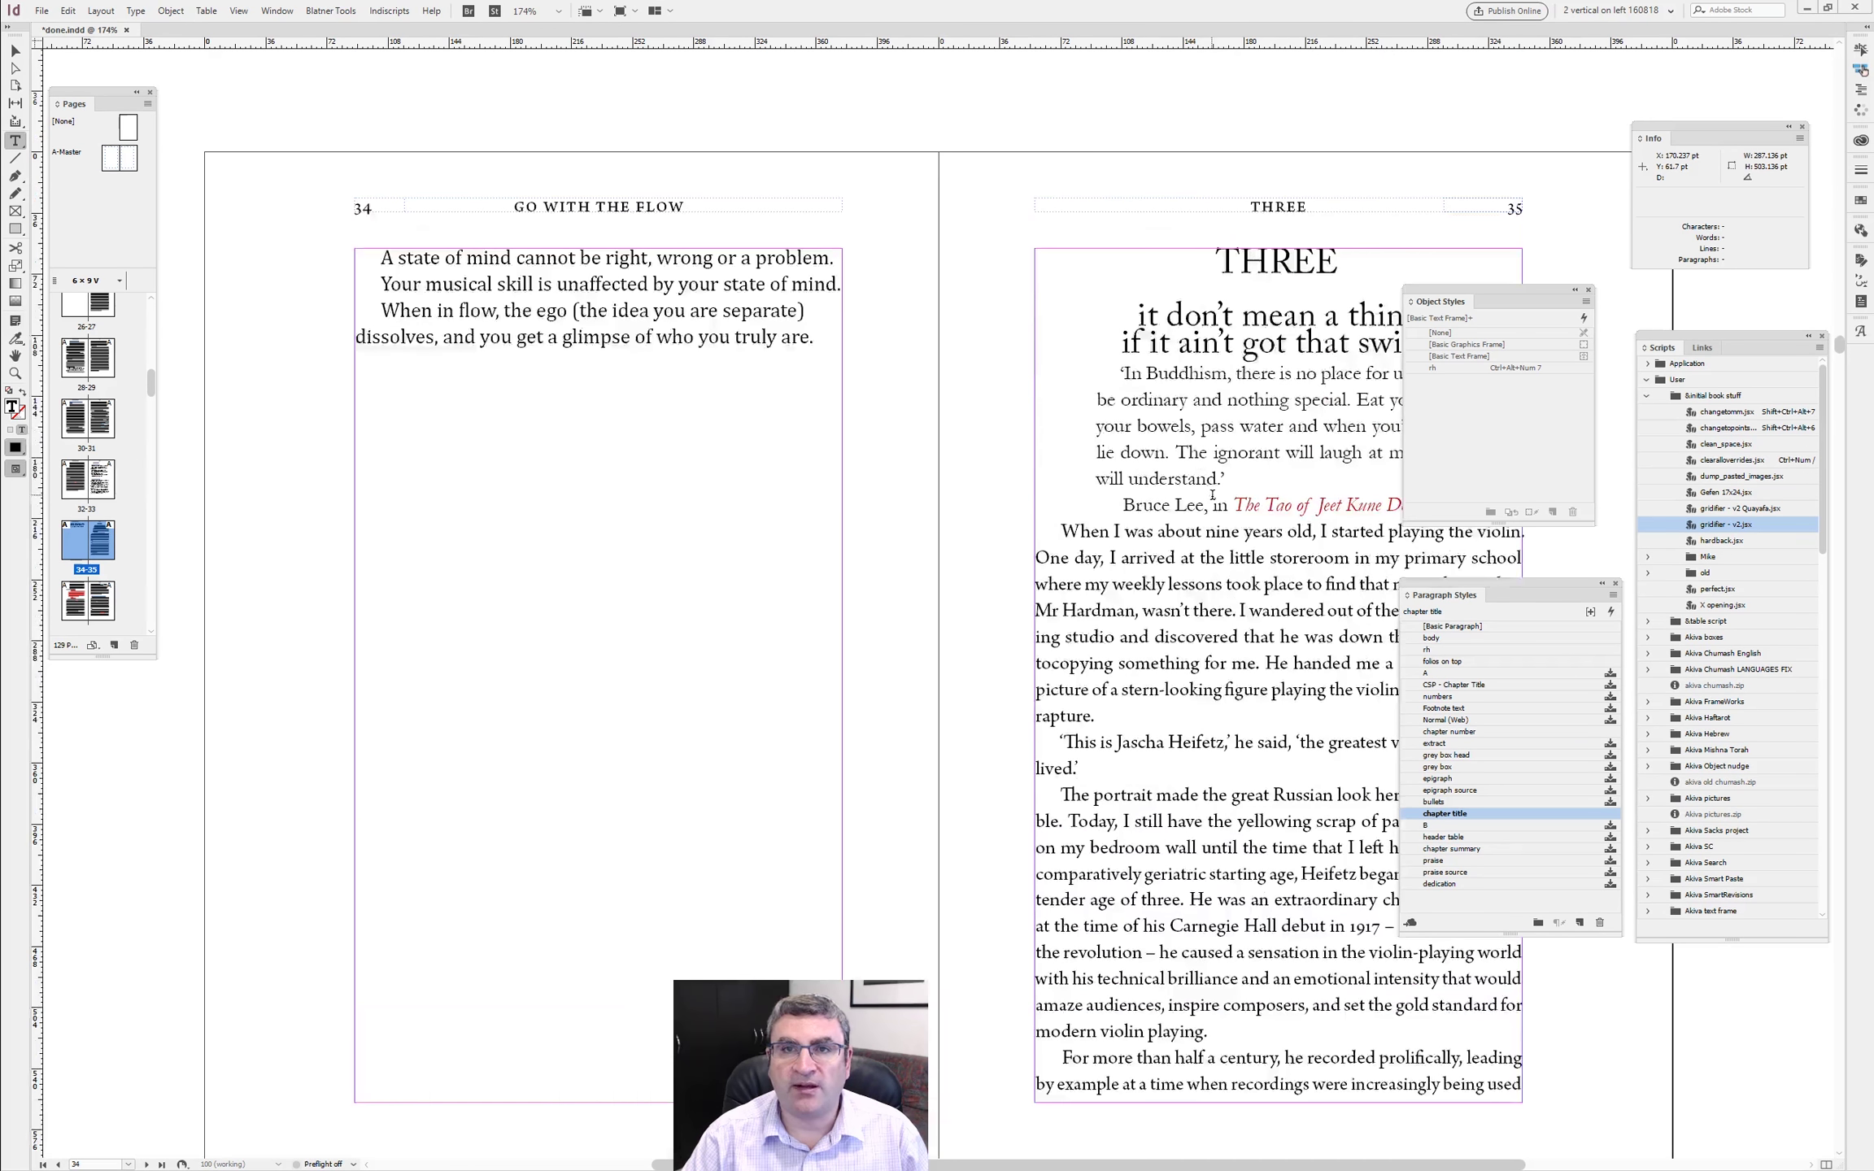
key("alt+Page_Down")
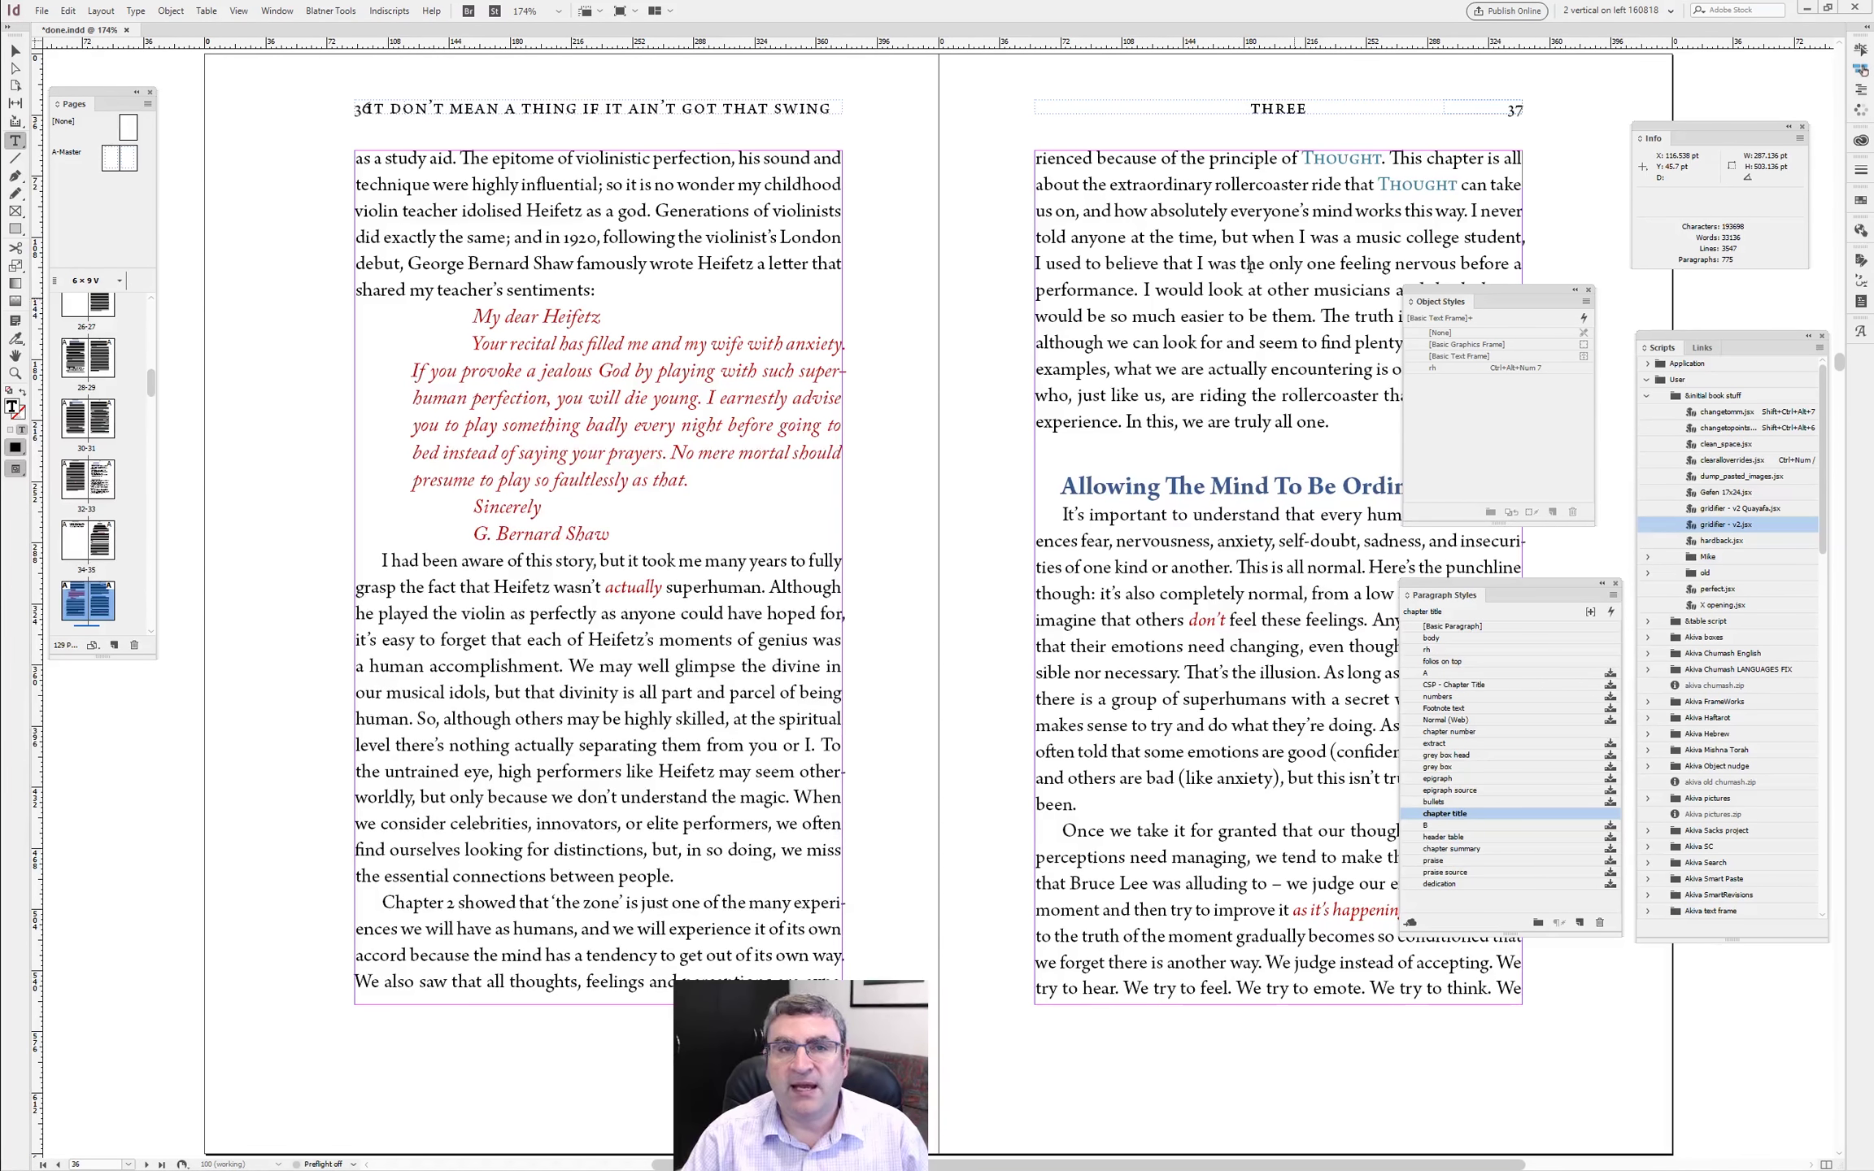
- Move the Object Styles panel clear of the upper page text and convert the chapter three title on page 35 to title case
left_click(735, 241)
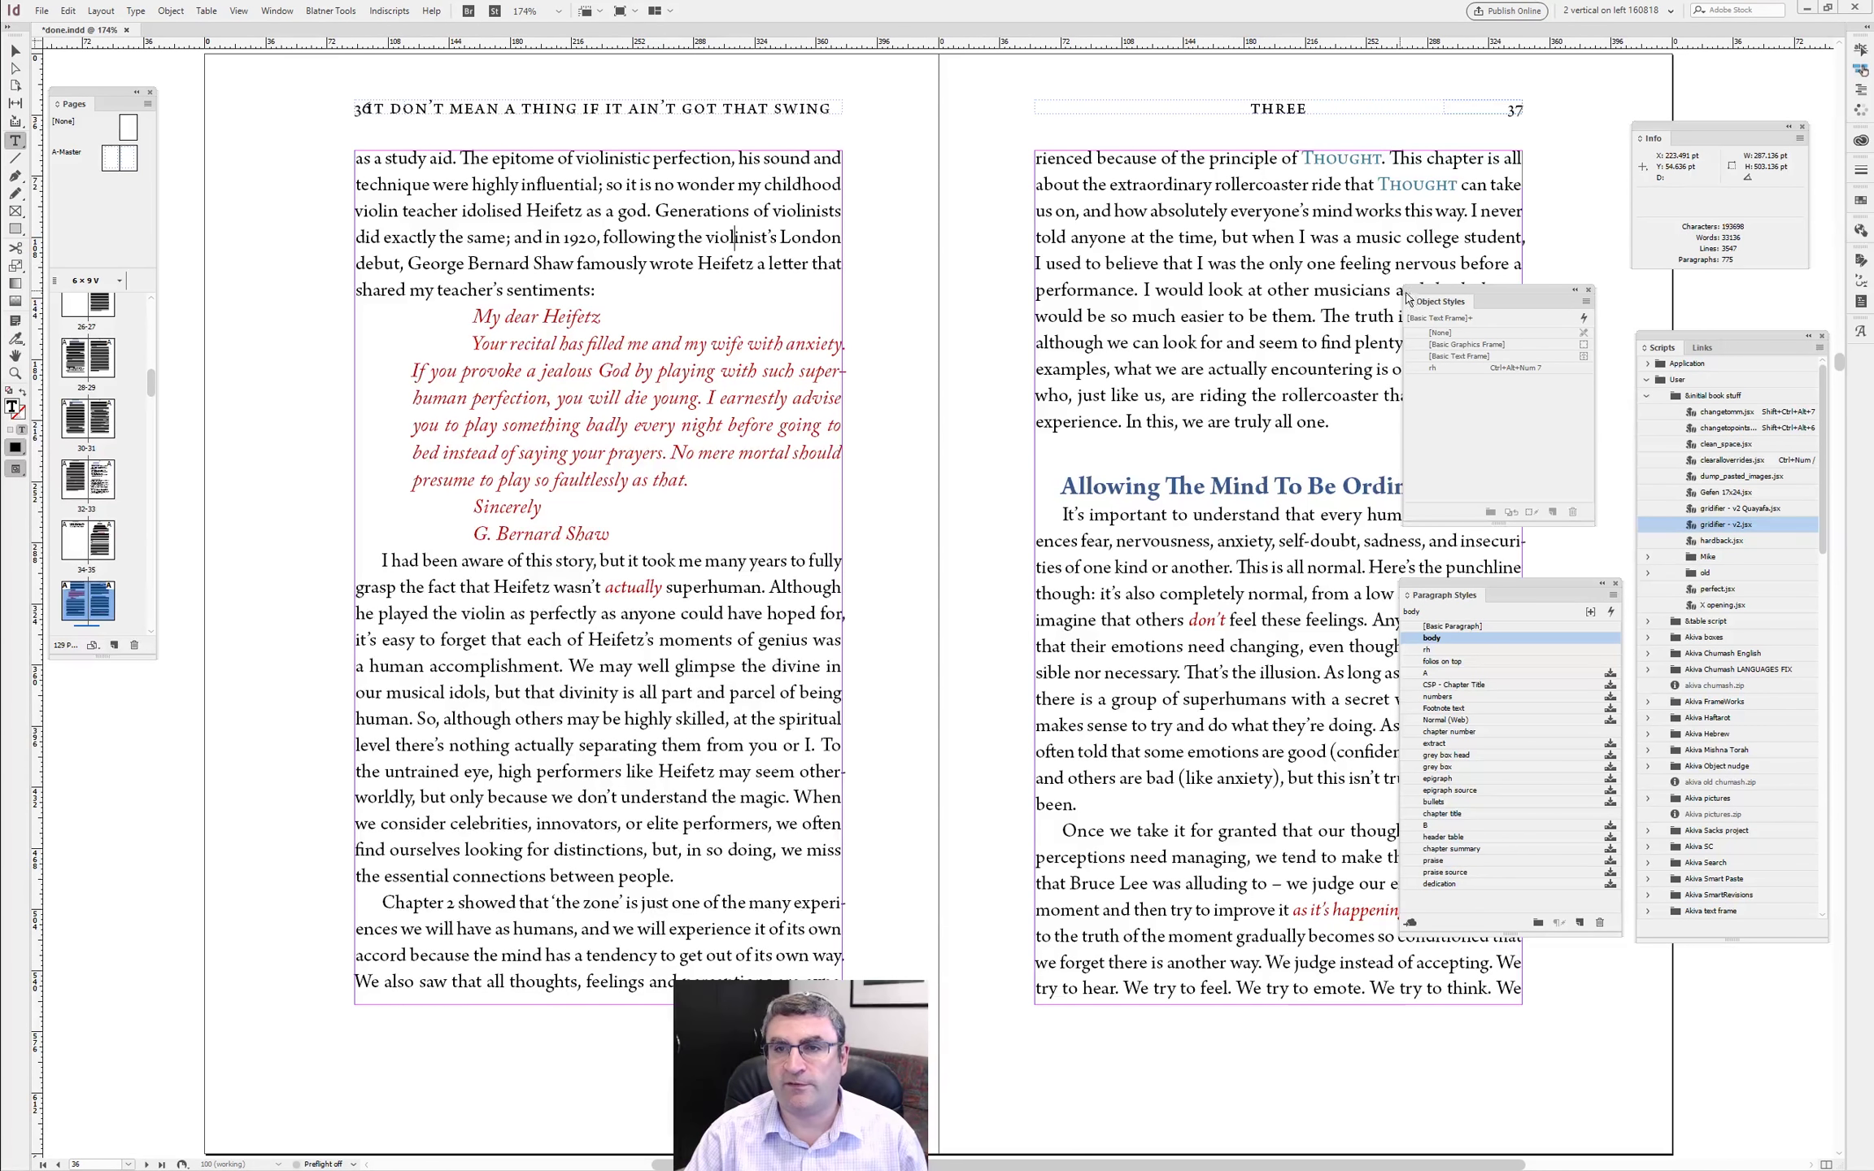
left_click_drag(1431, 295, 1197, 654)
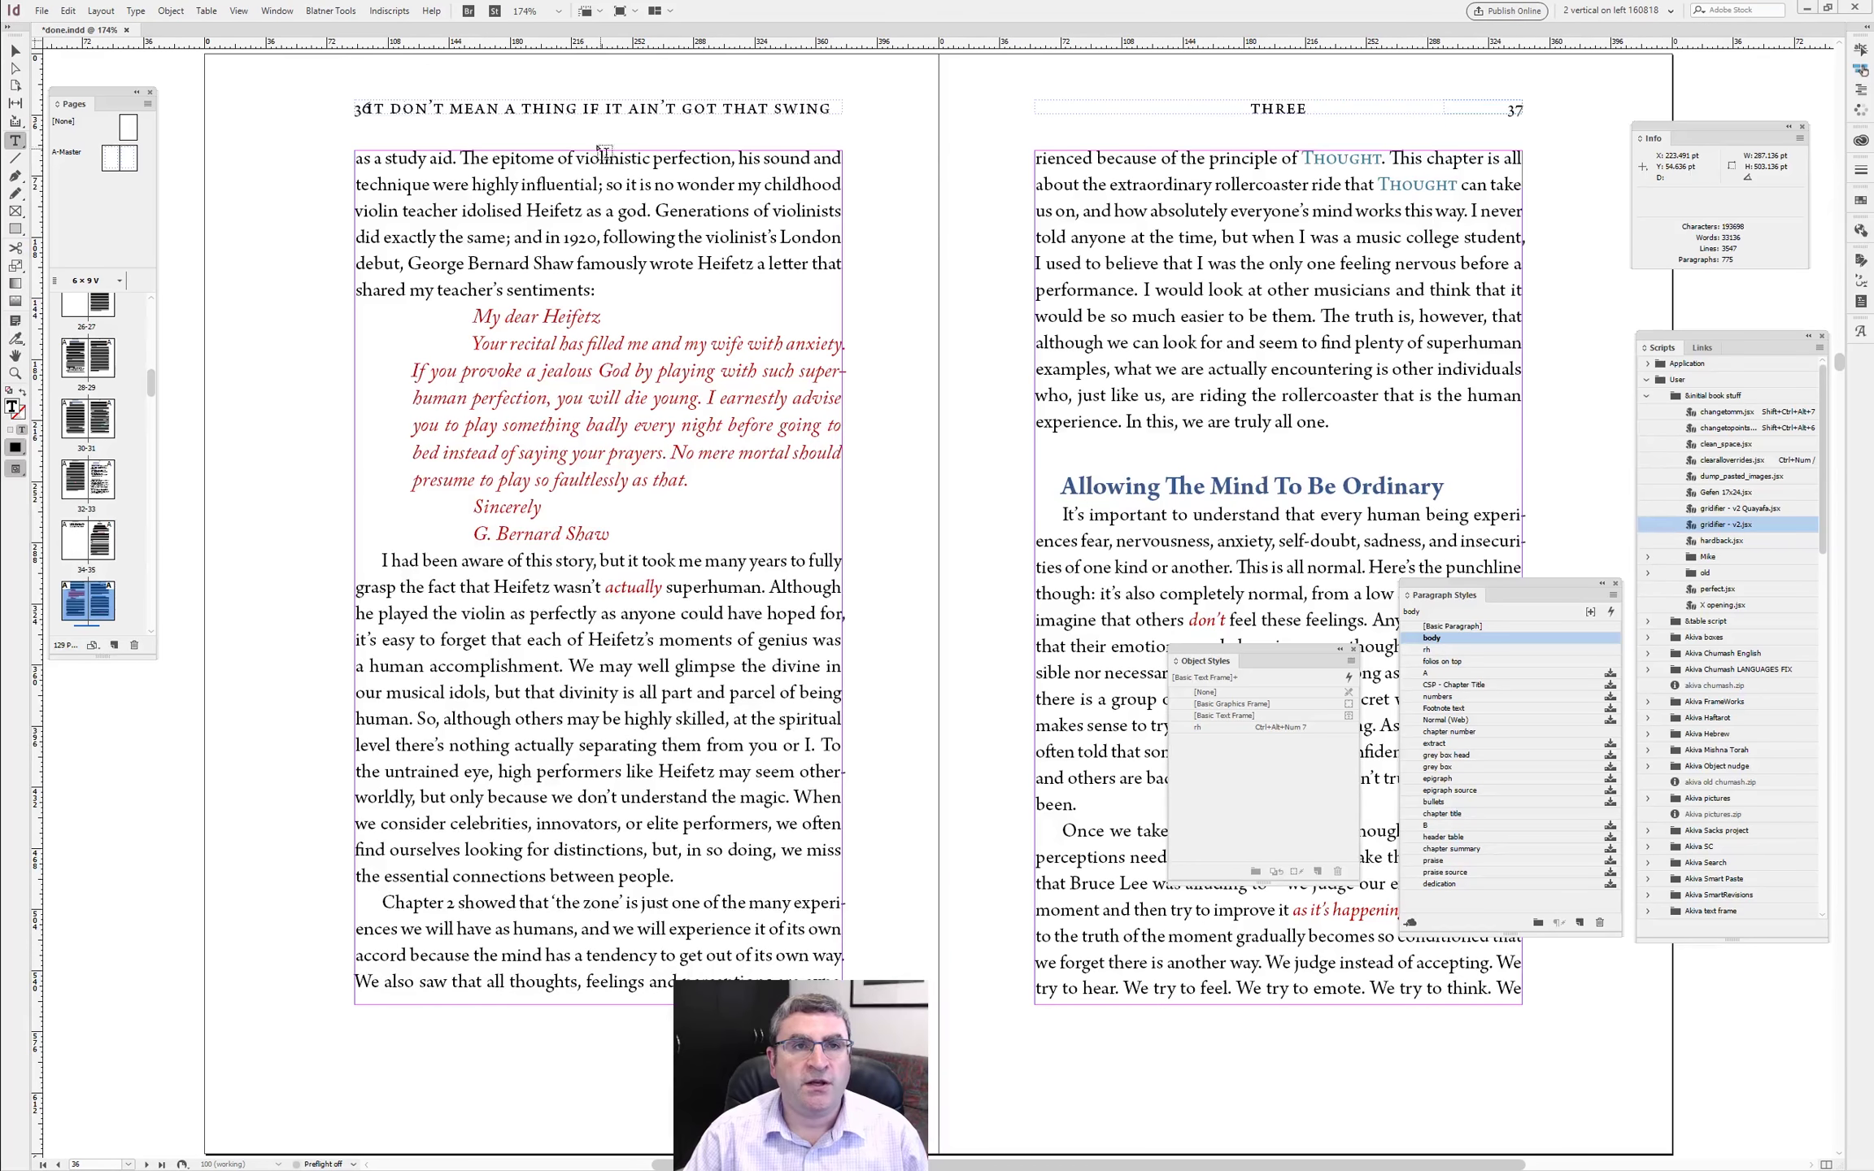
key("alt+Page_Up")
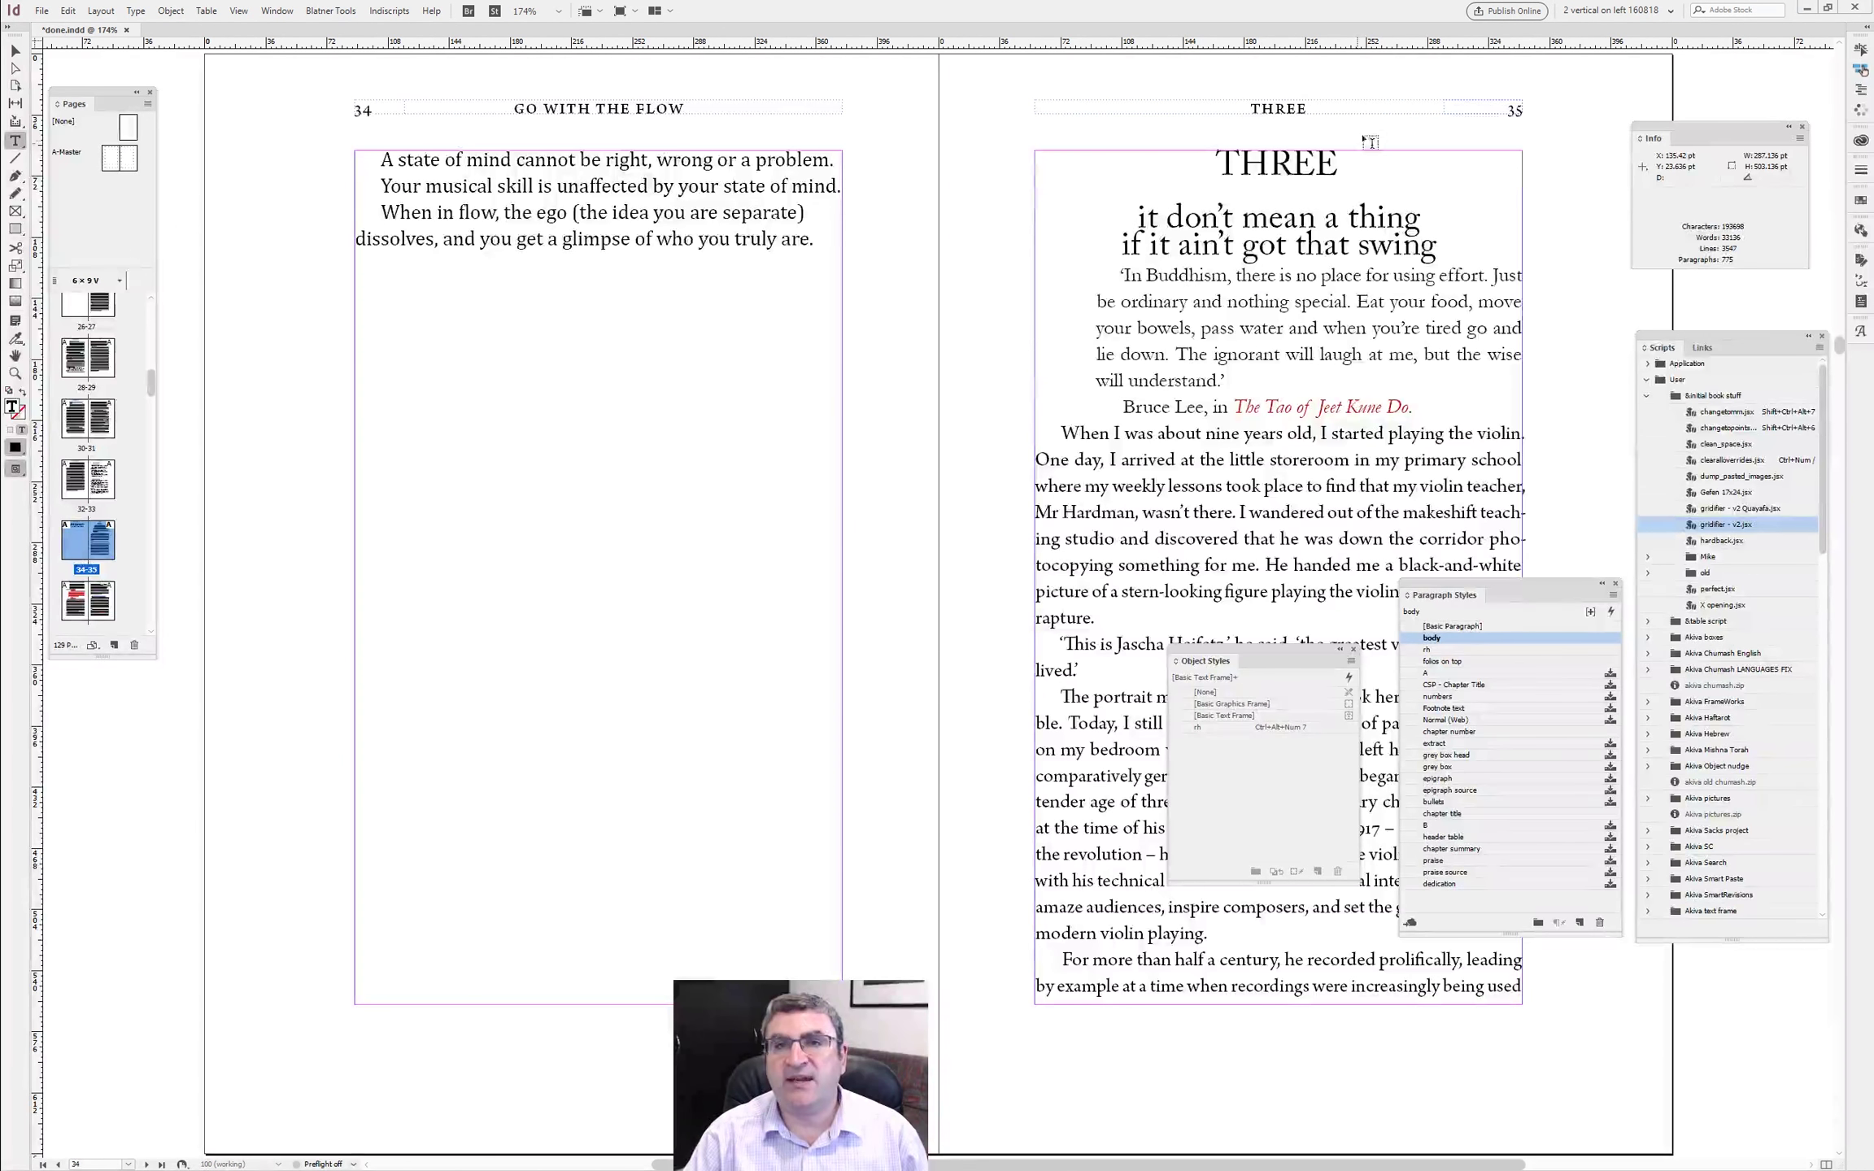
left_click_drag(1132, 217, 1437, 244)
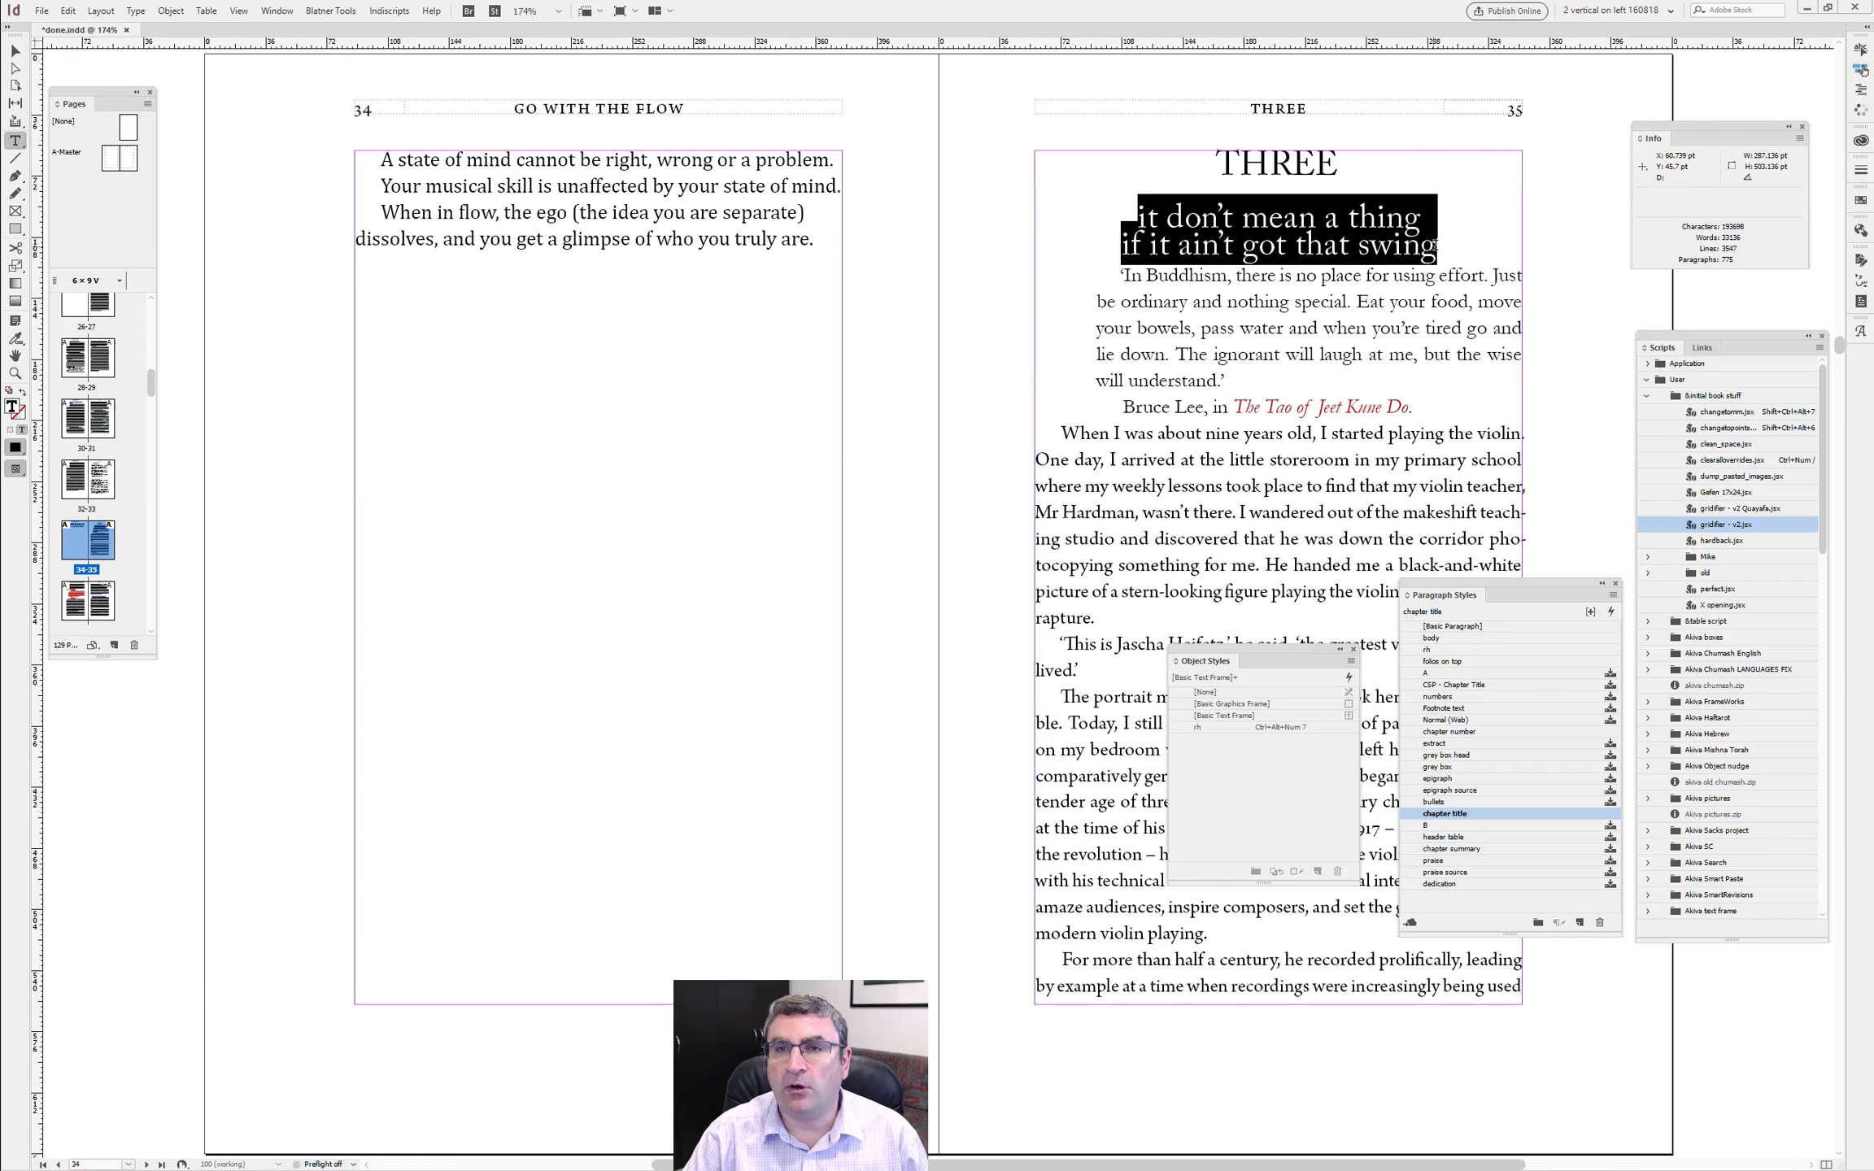
key("ctrl+alt+shift+t")
left_click(1437, 249)
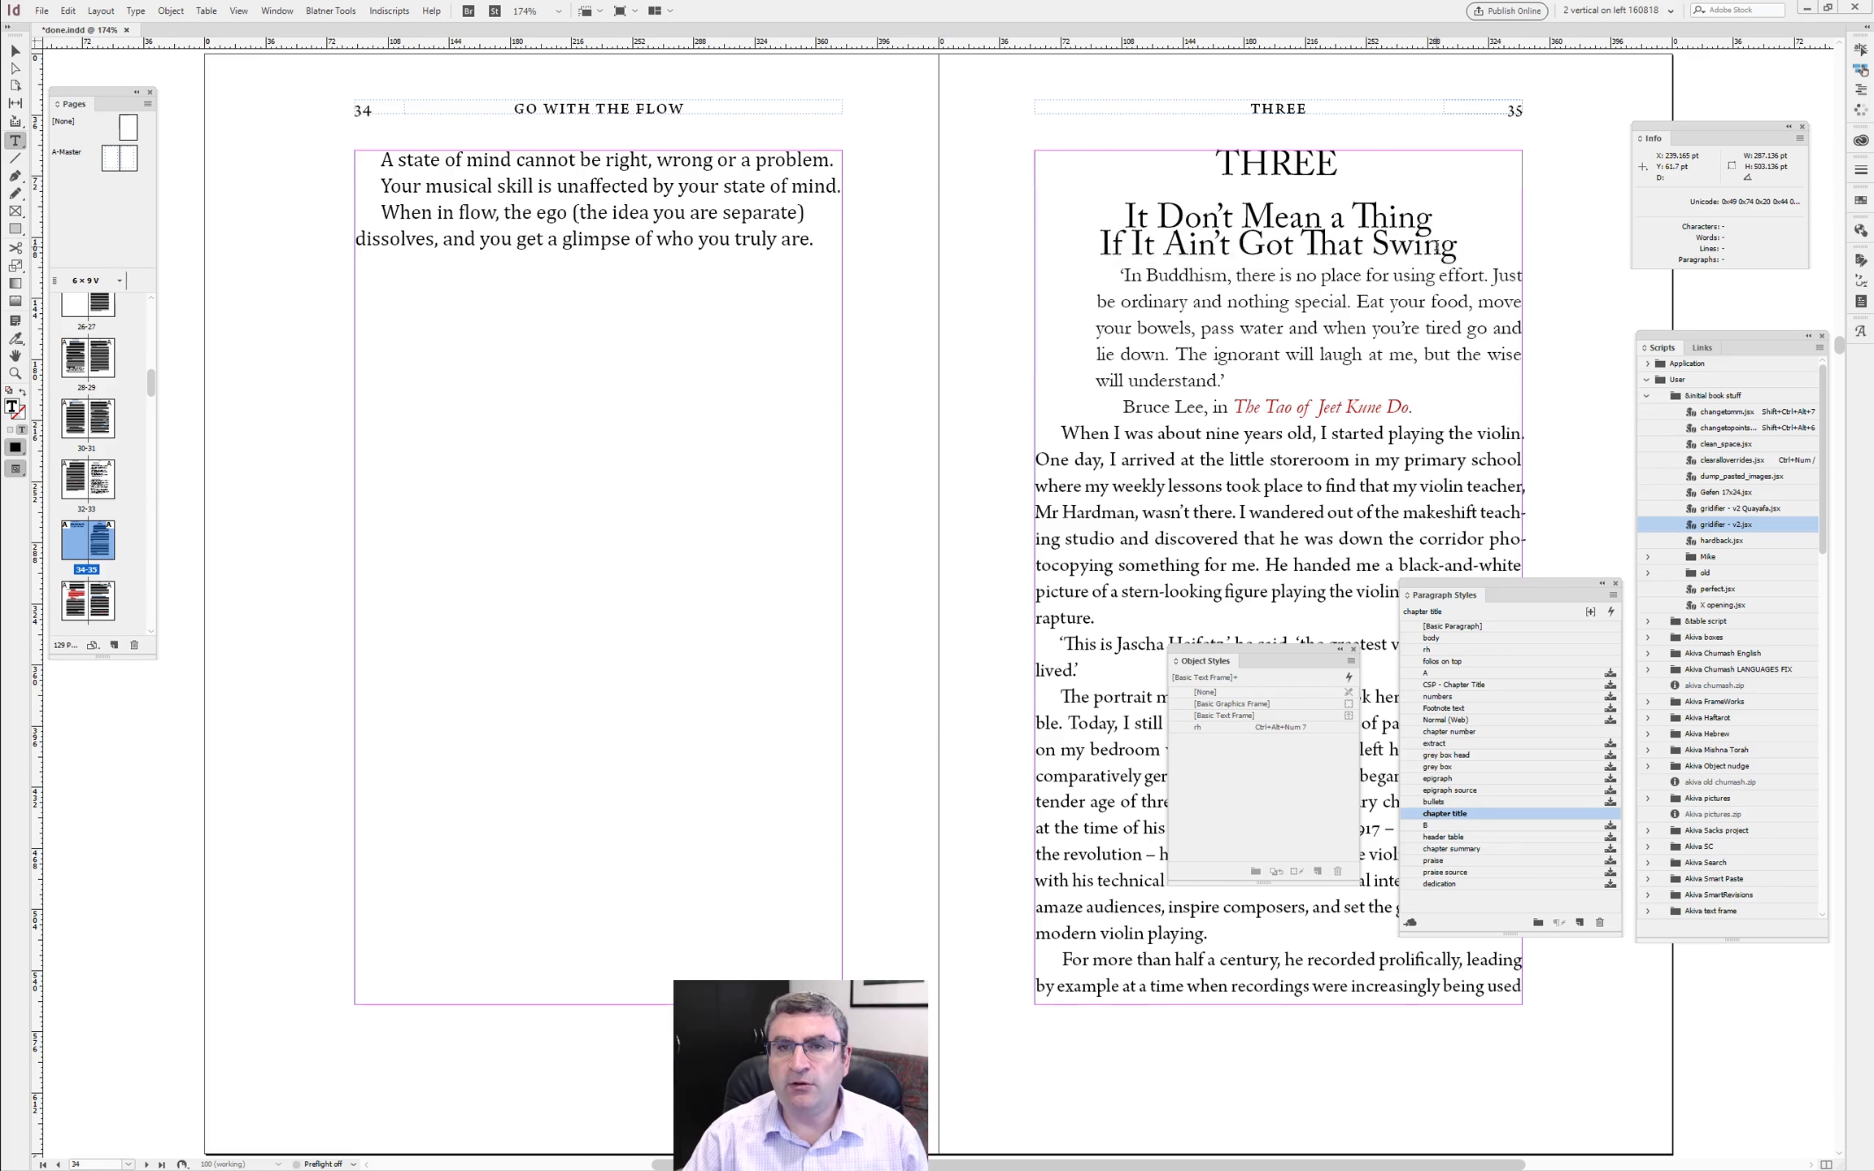
- Check the running header overlapping the page number on page 36 up close and return to the chapter three opening spread
key("alt+Page_Down")
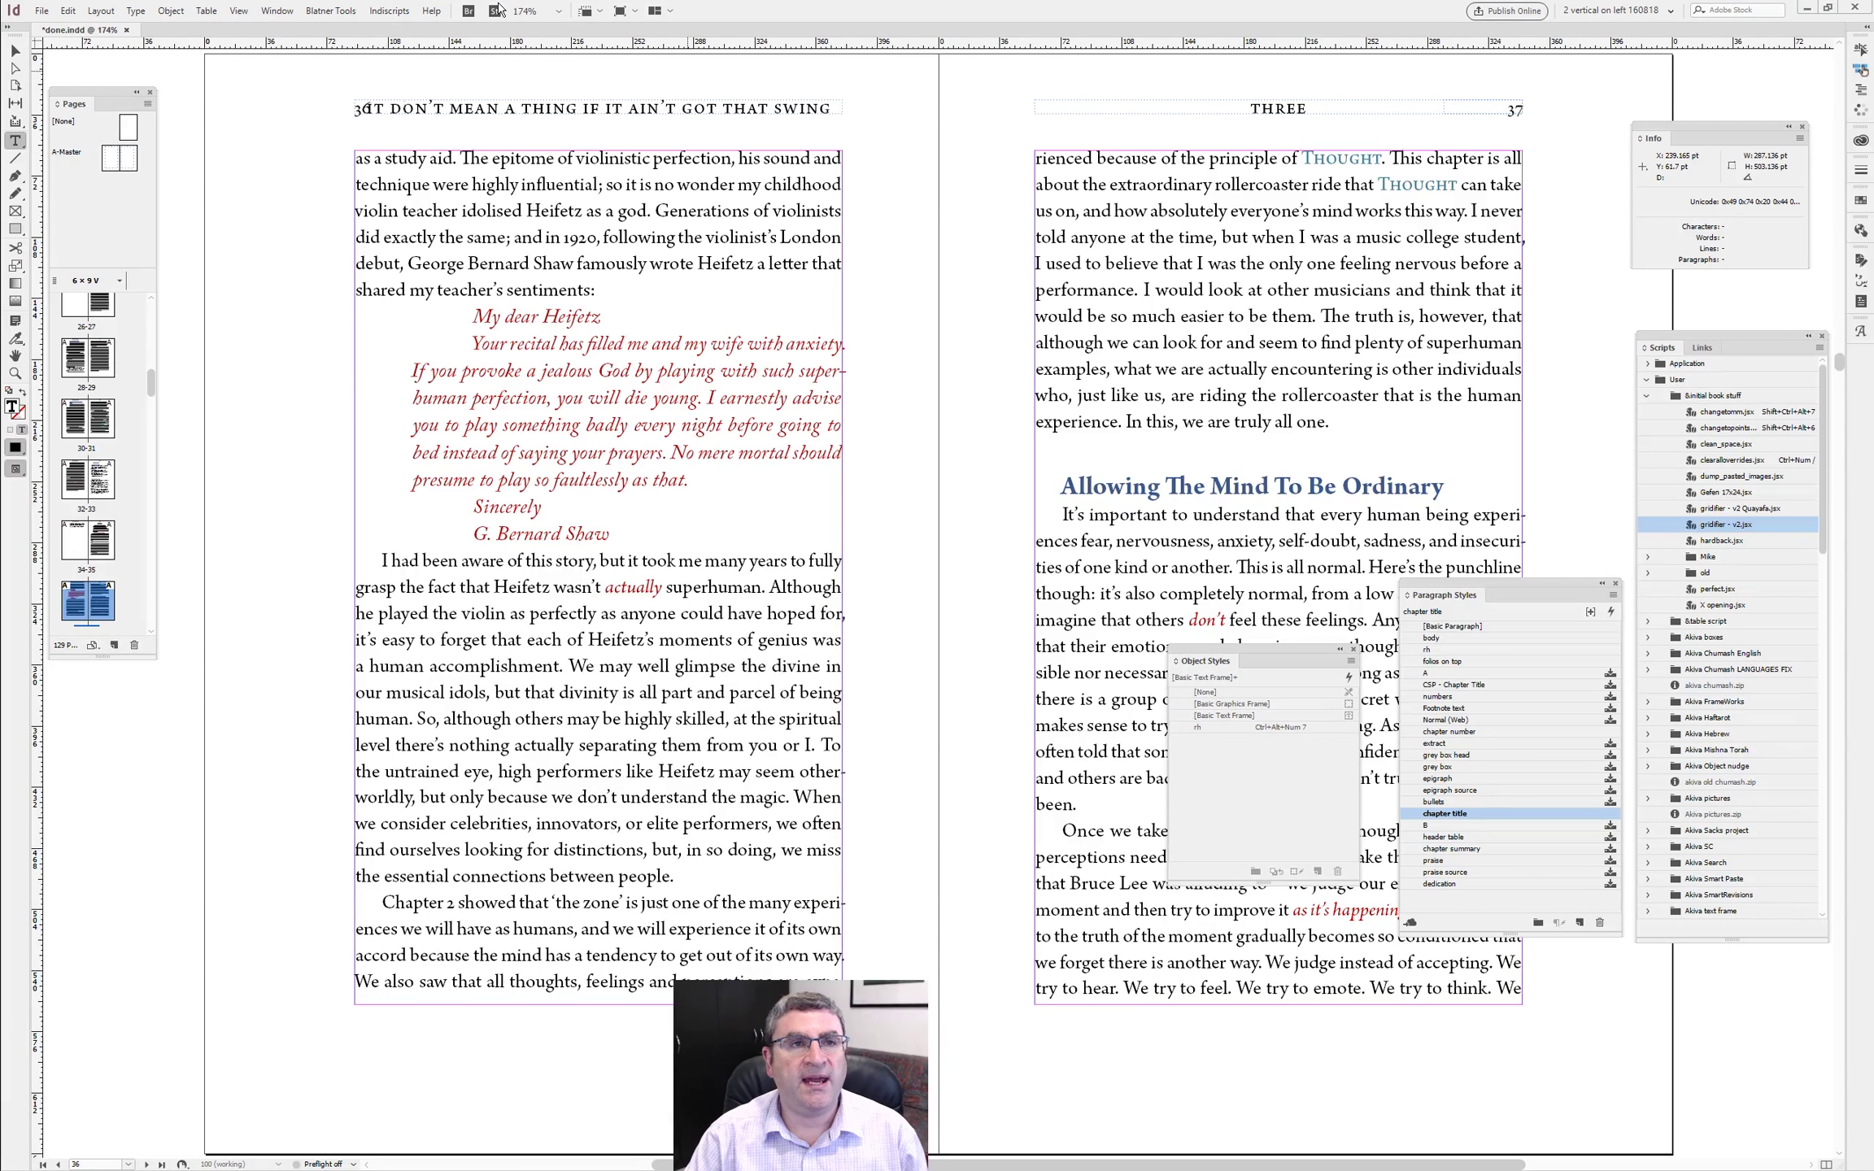
left_click_drag(324, 55, 468, 198)
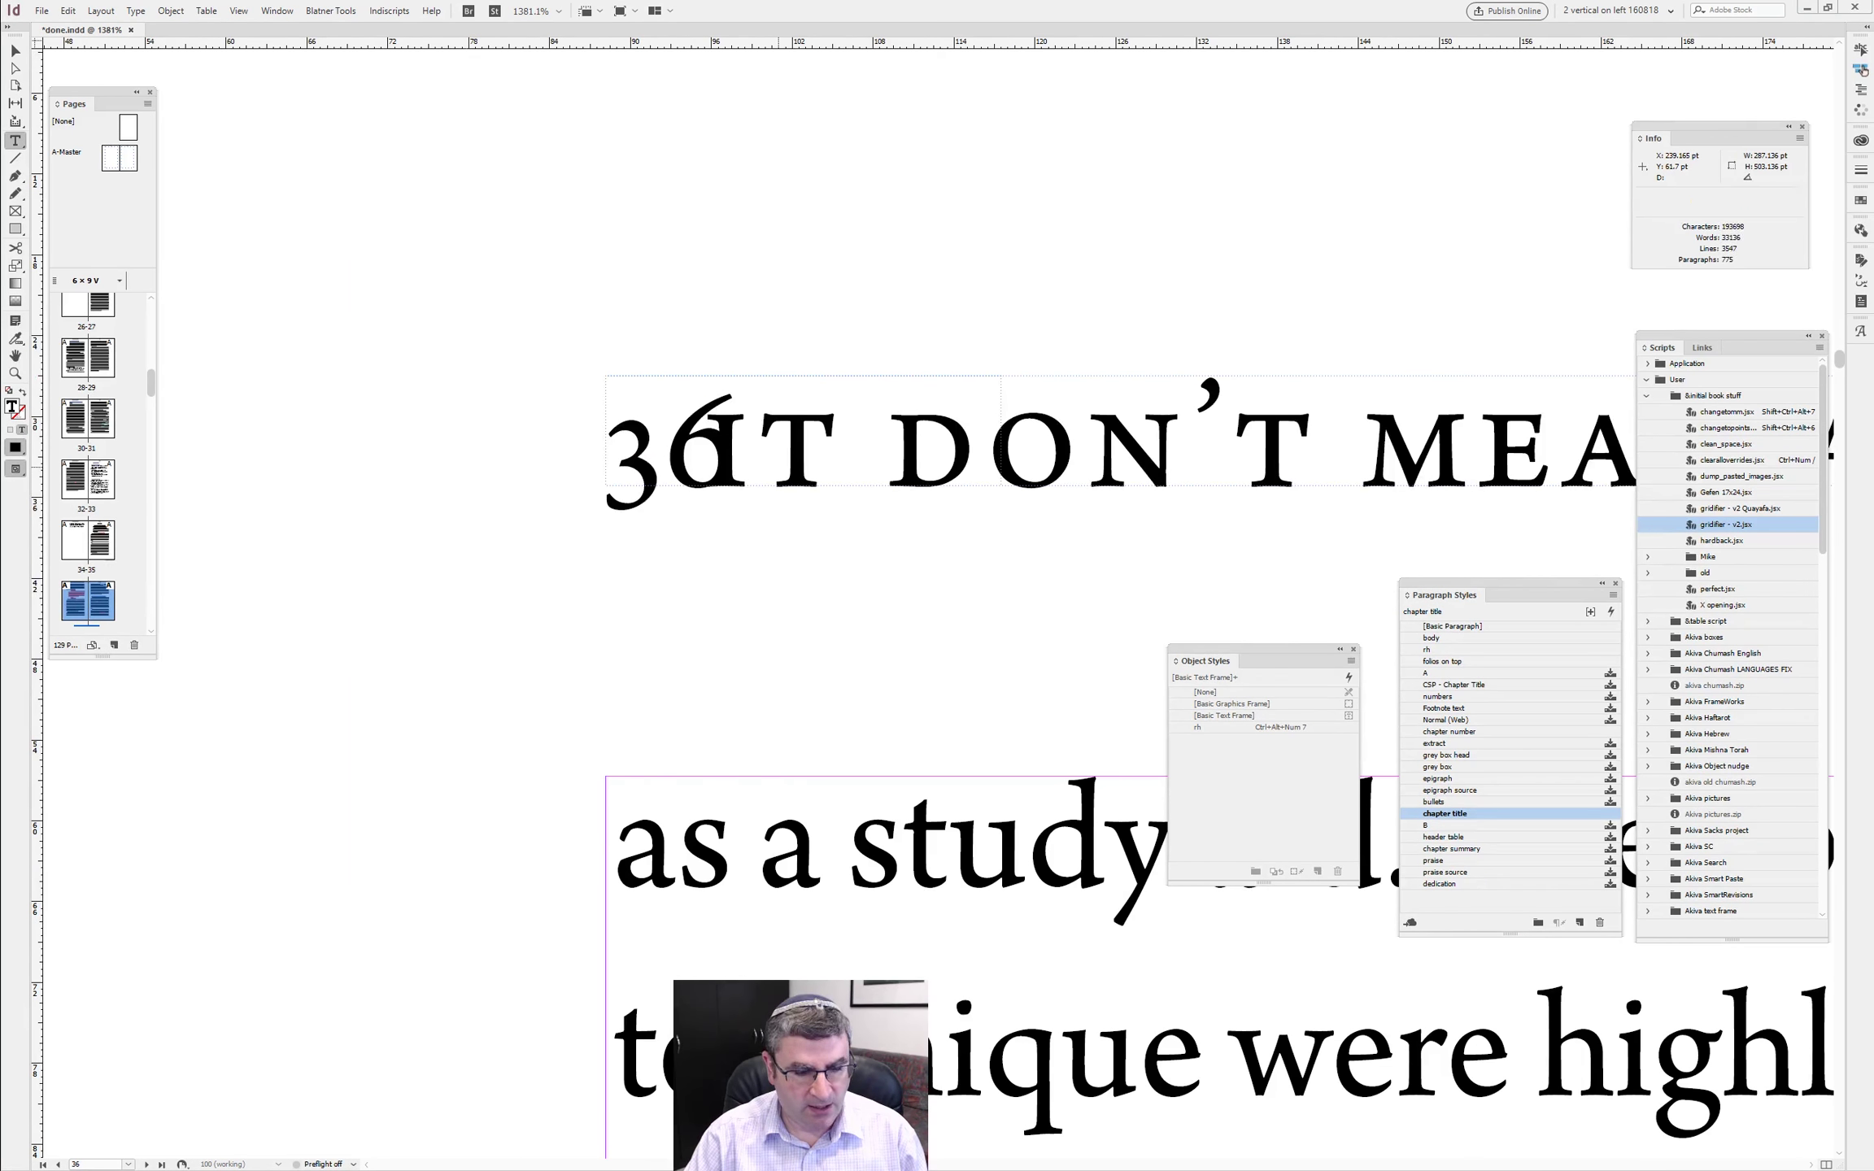
key("ctrl+alt+0")
left_click(614, 608)
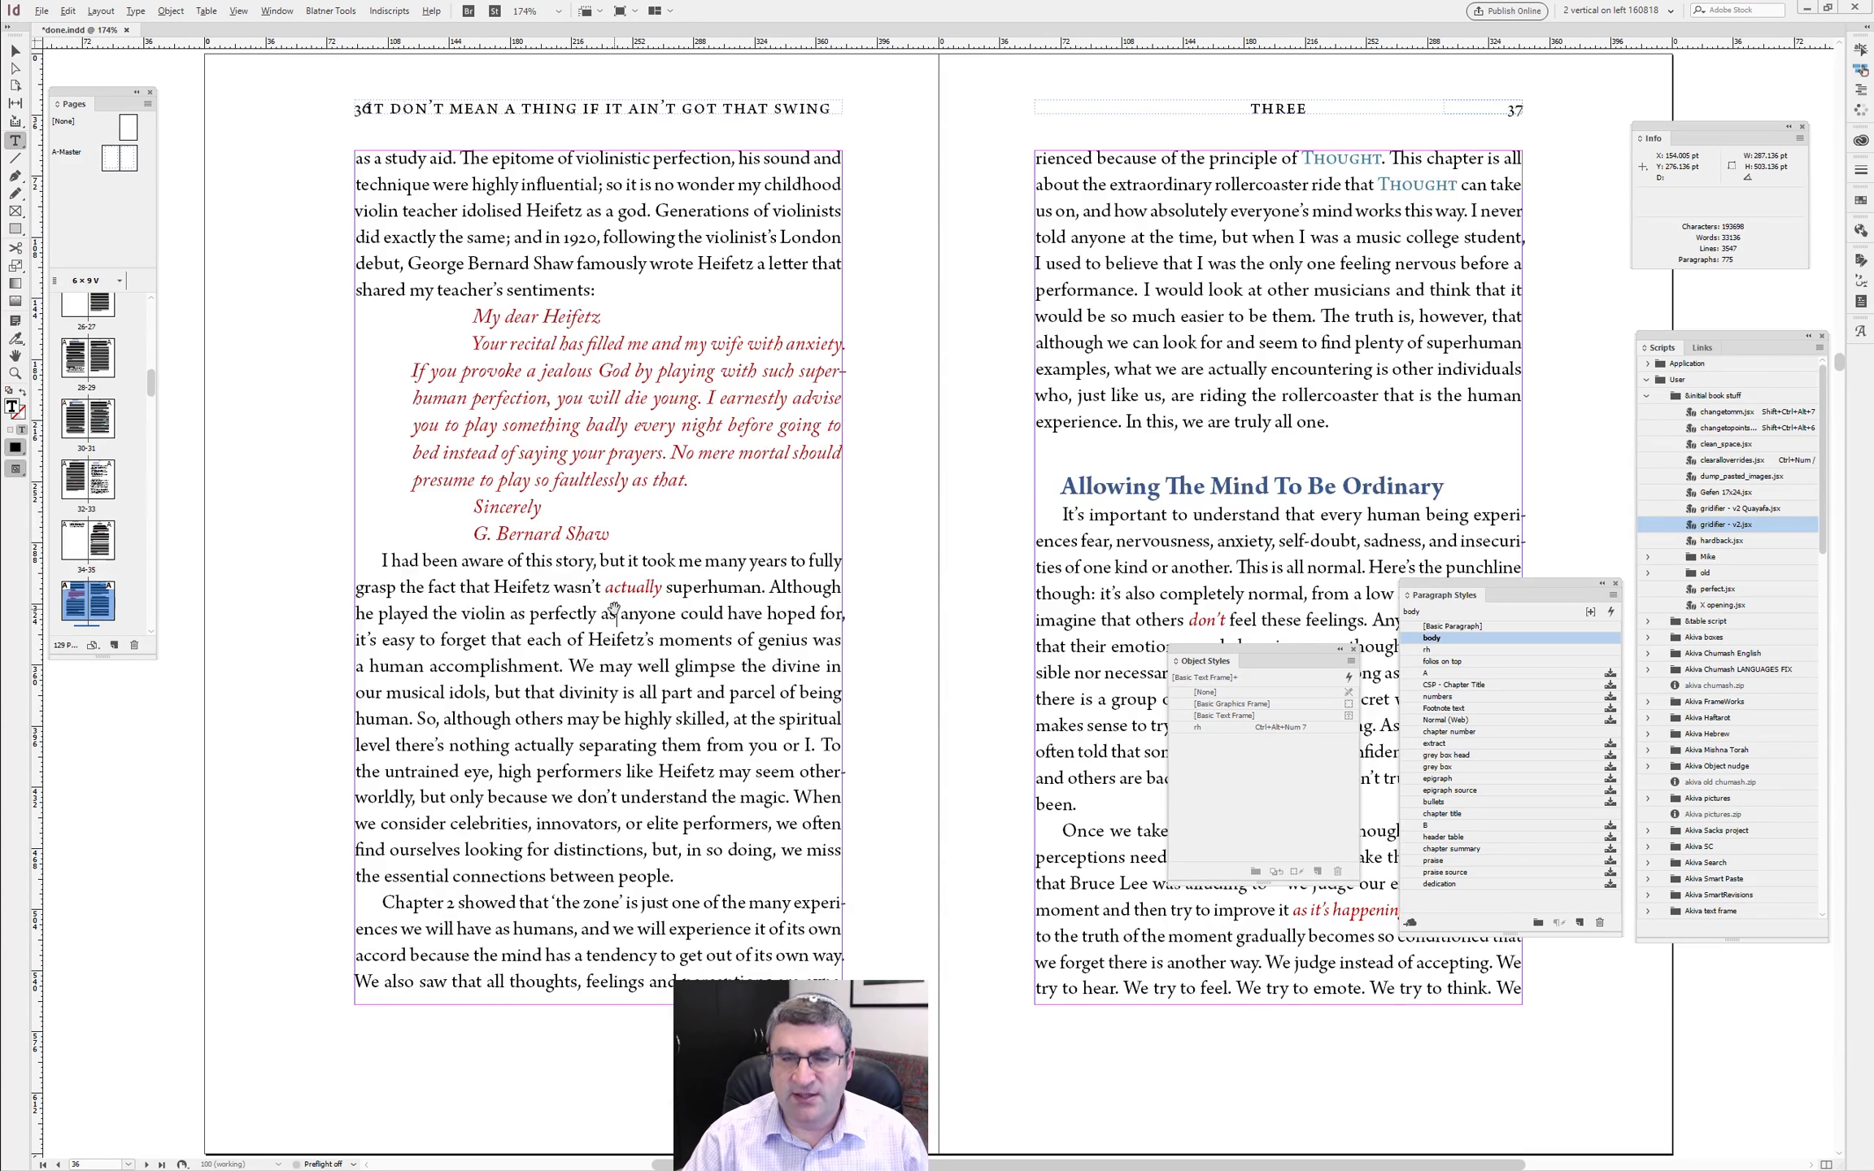
key("alt+Page_Up")
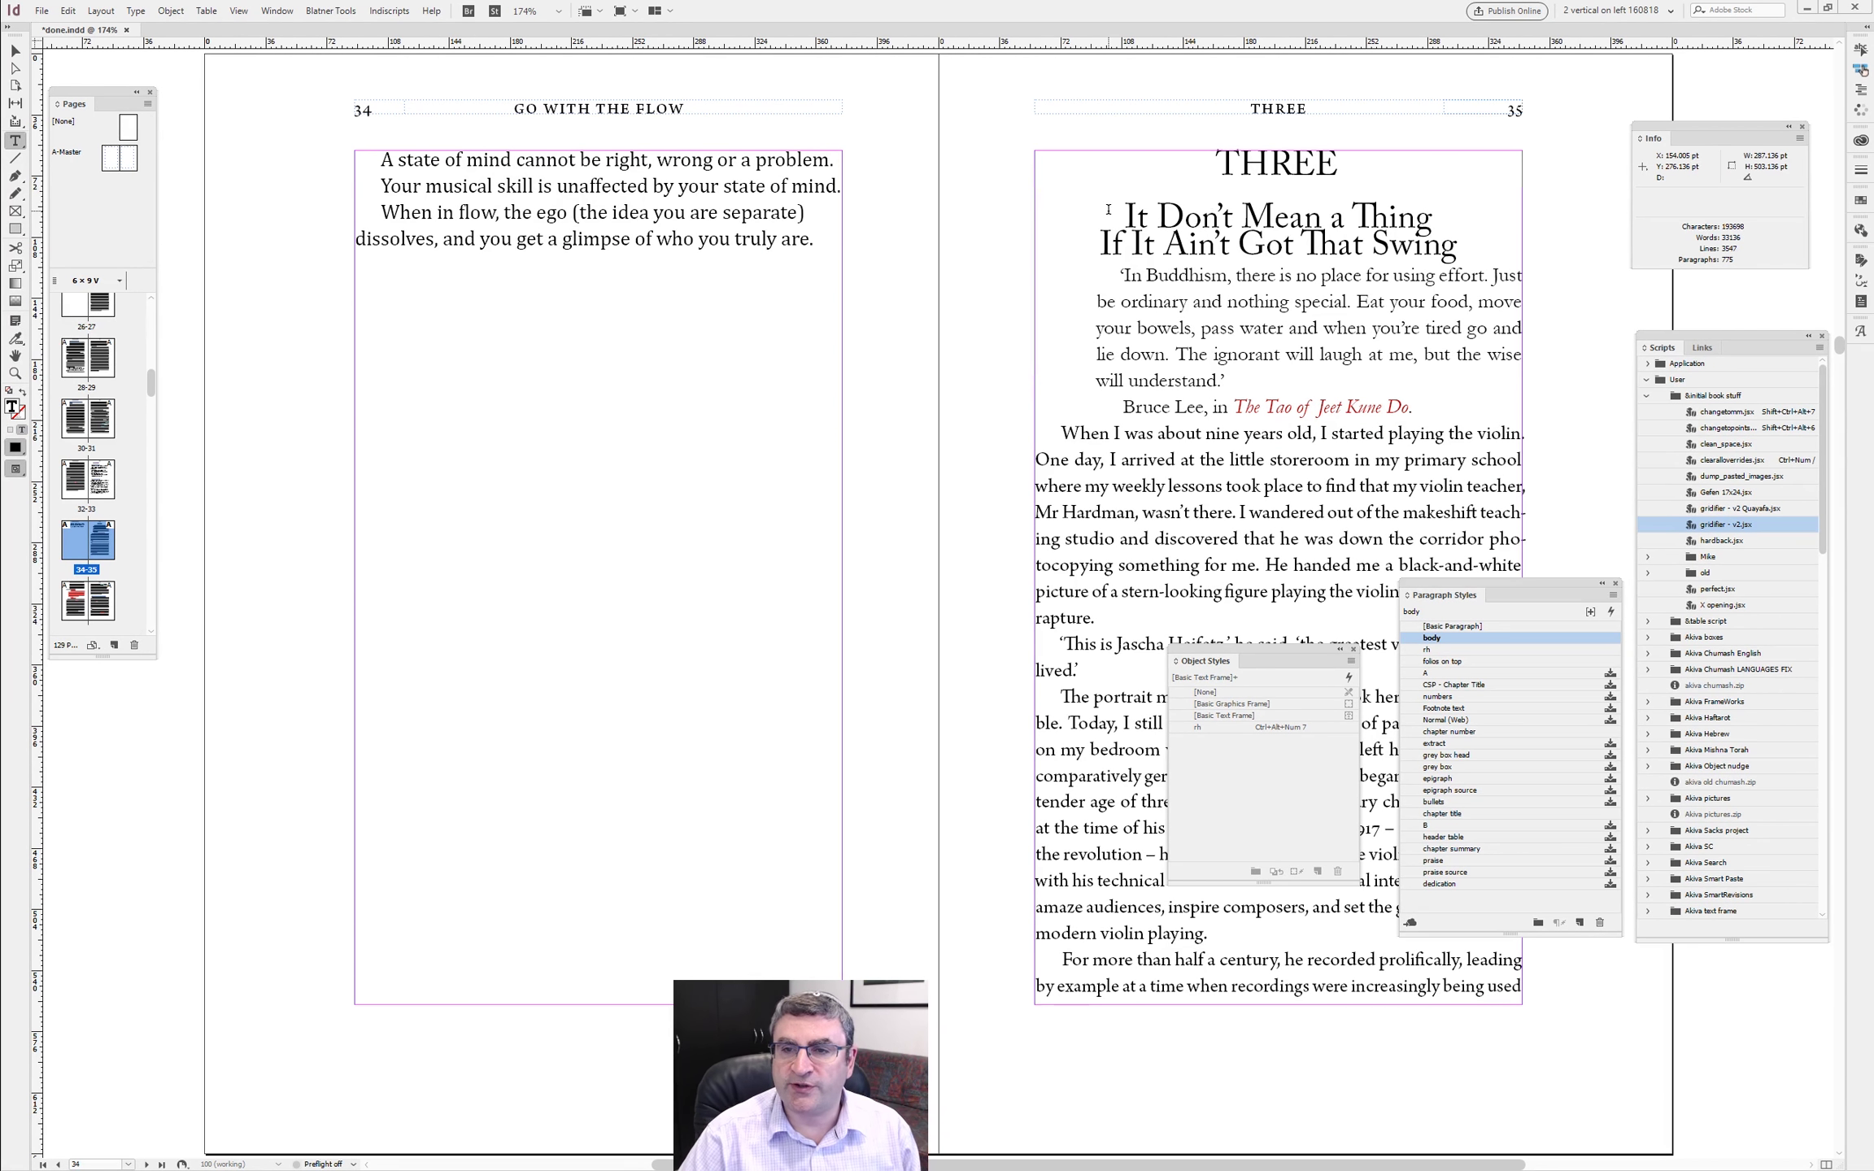
- Show hidden characters and review the nested style settings of the chapter title paragraph style without changing them
key("ctrl+alt+i")
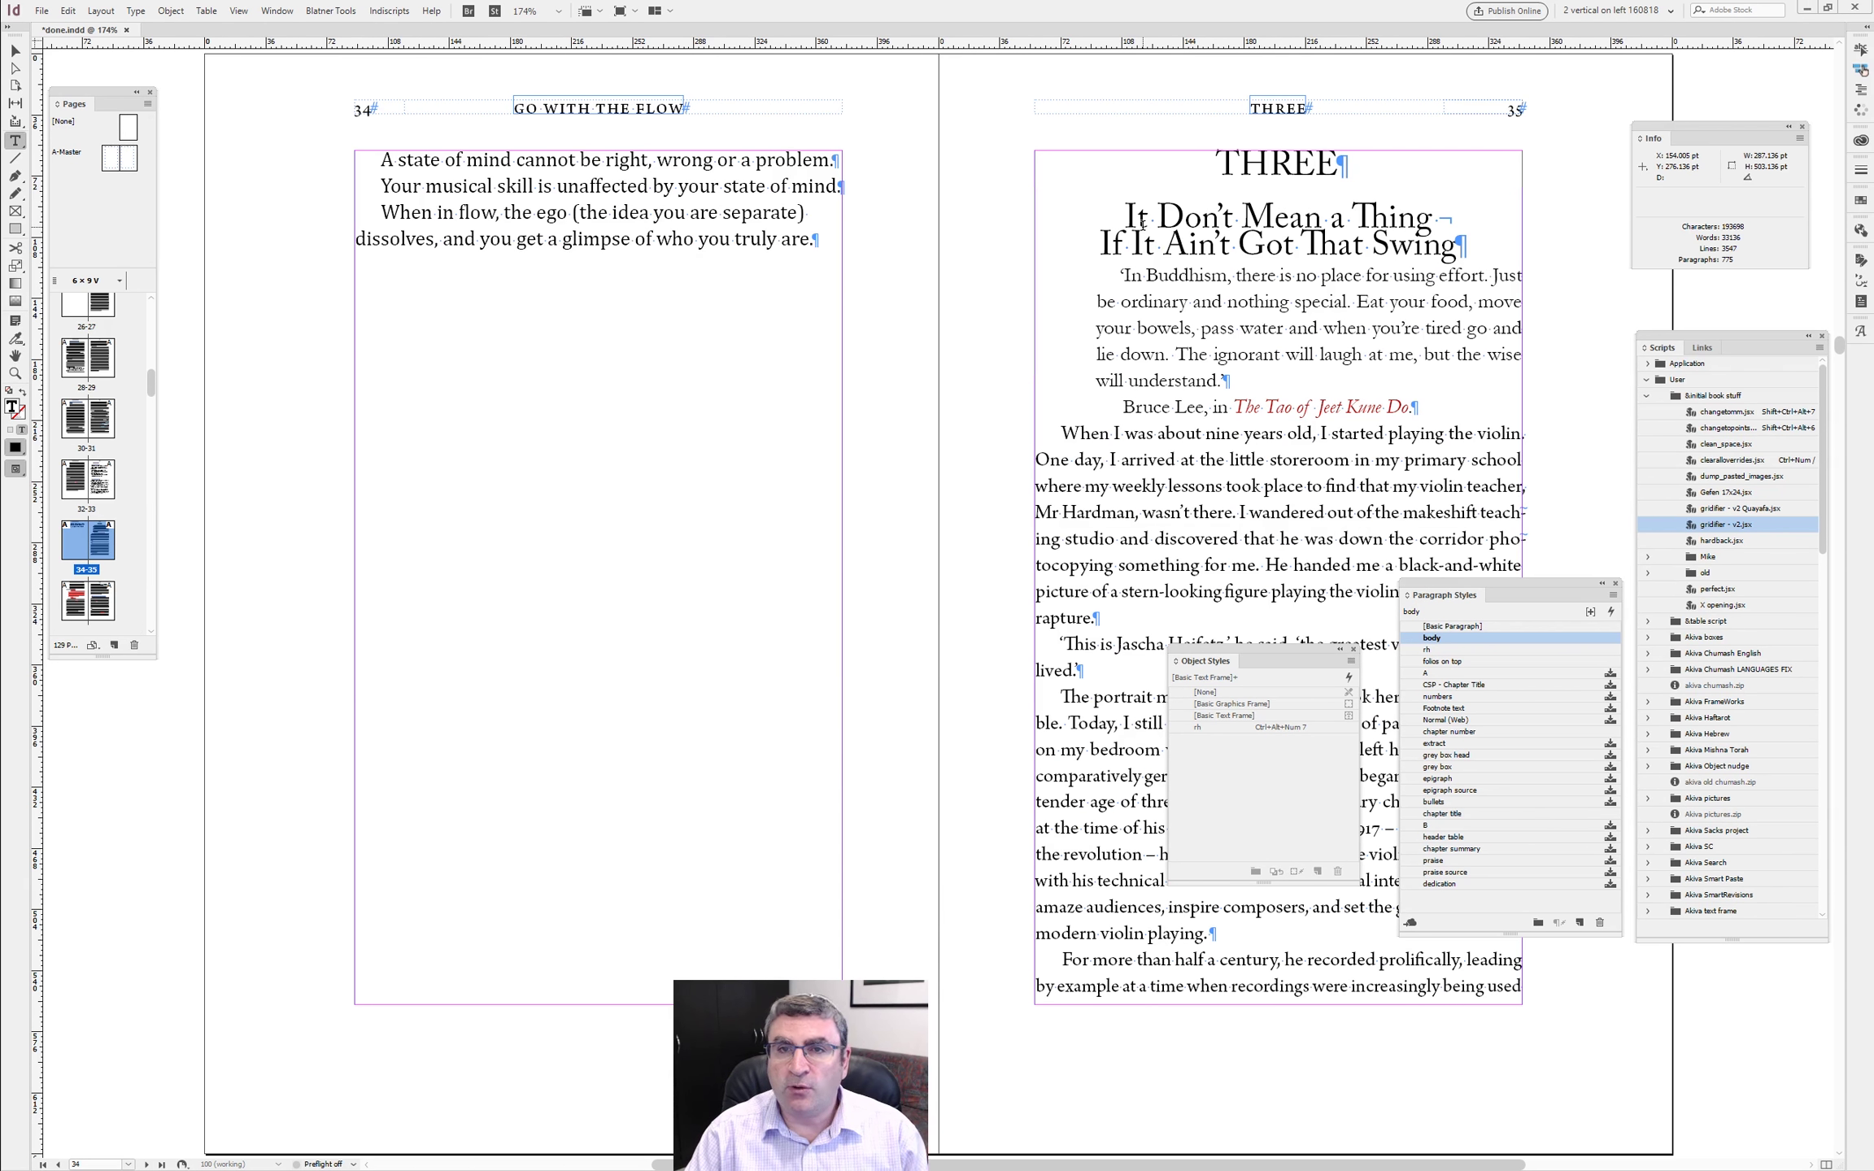
left_click(1431, 213)
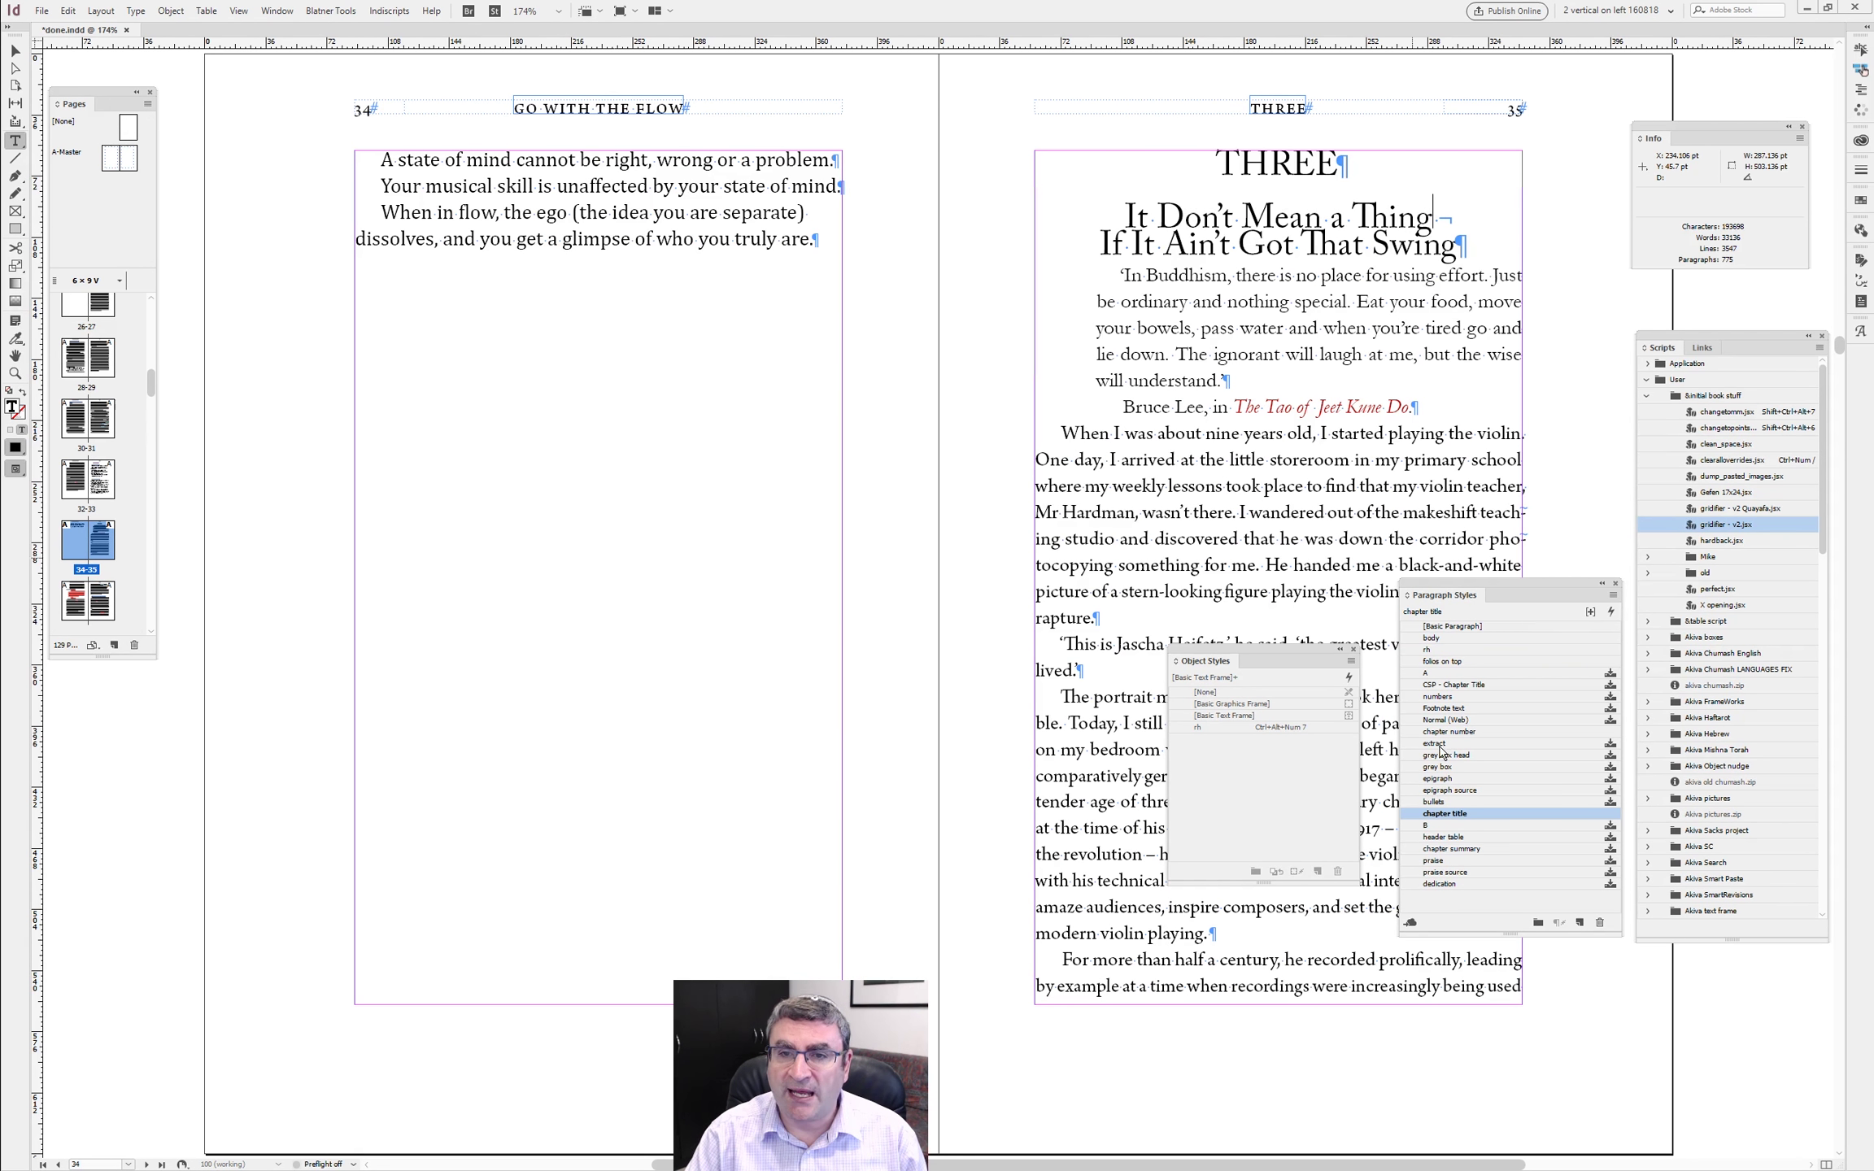
double_click(1467, 816)
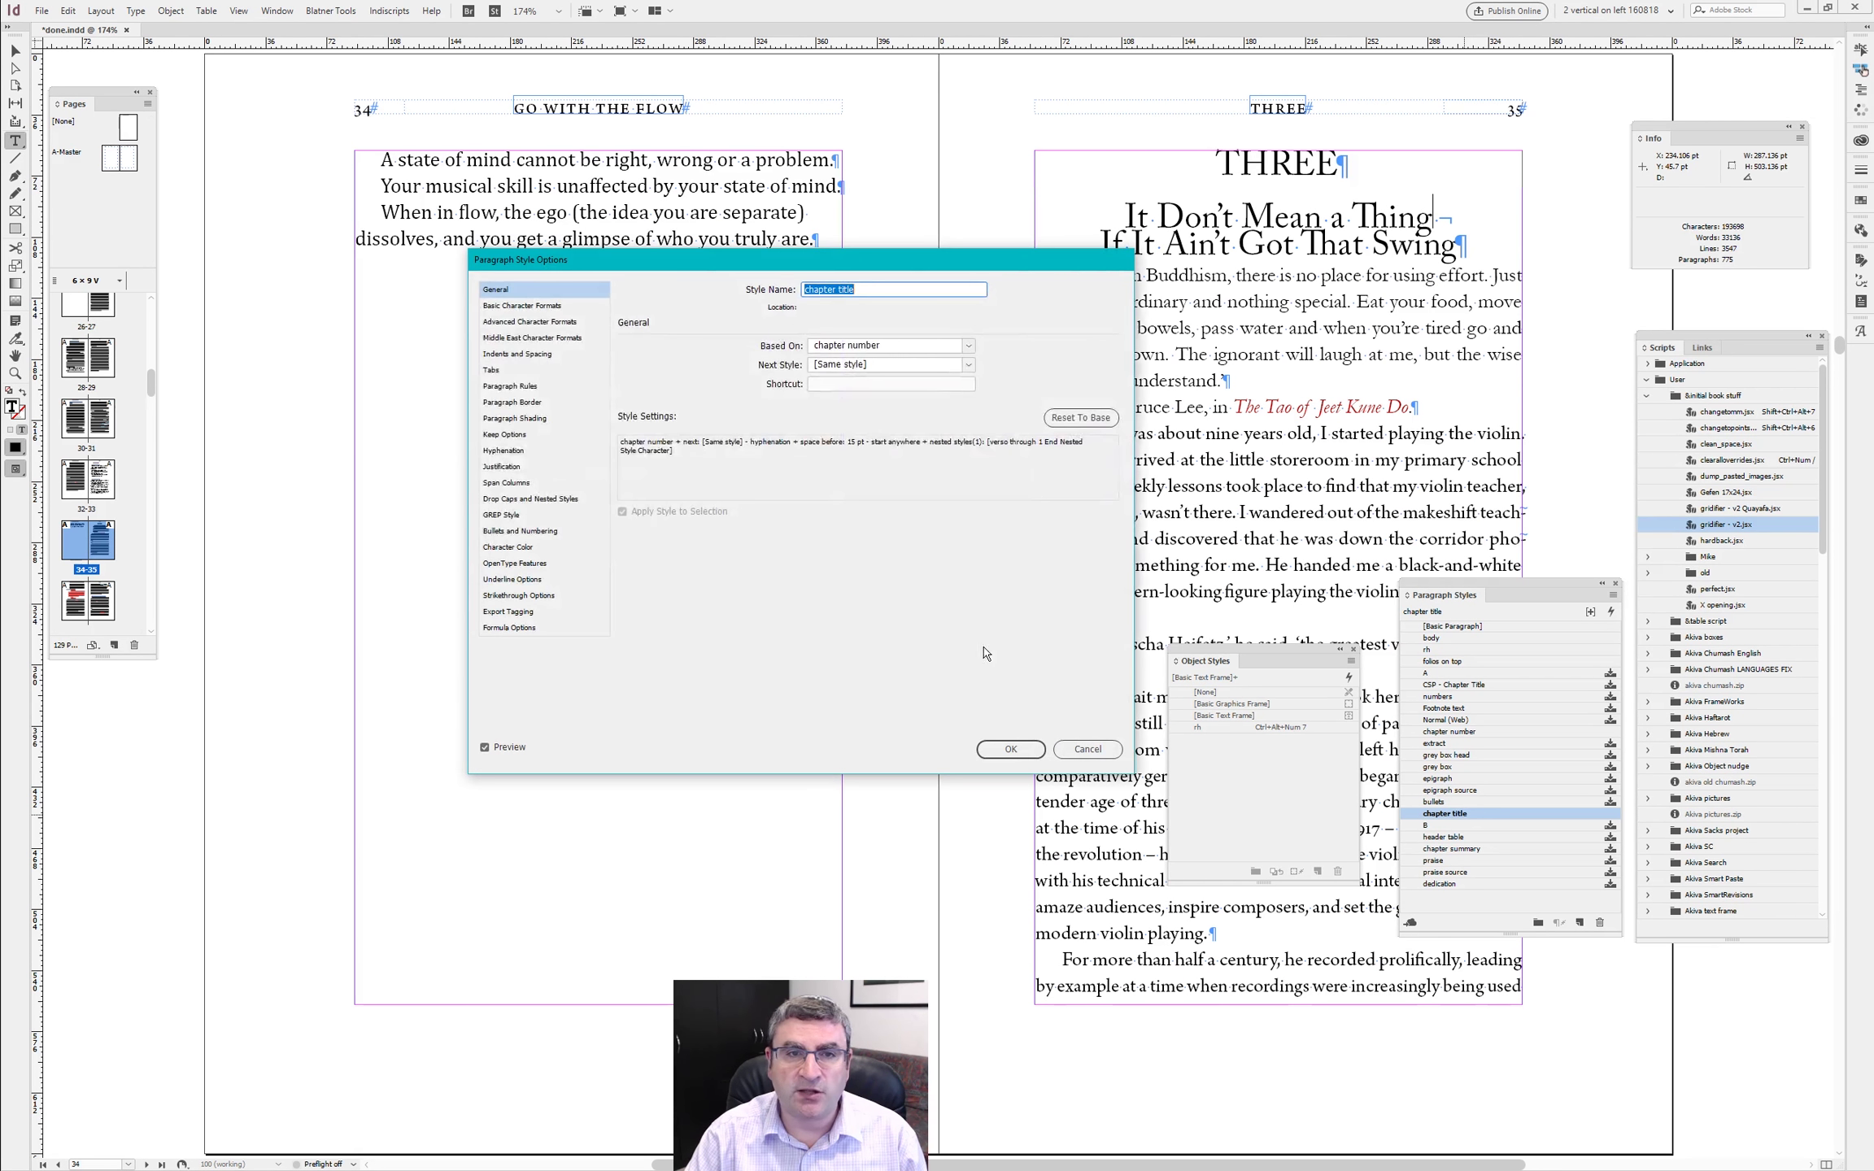
left_click(527, 499)
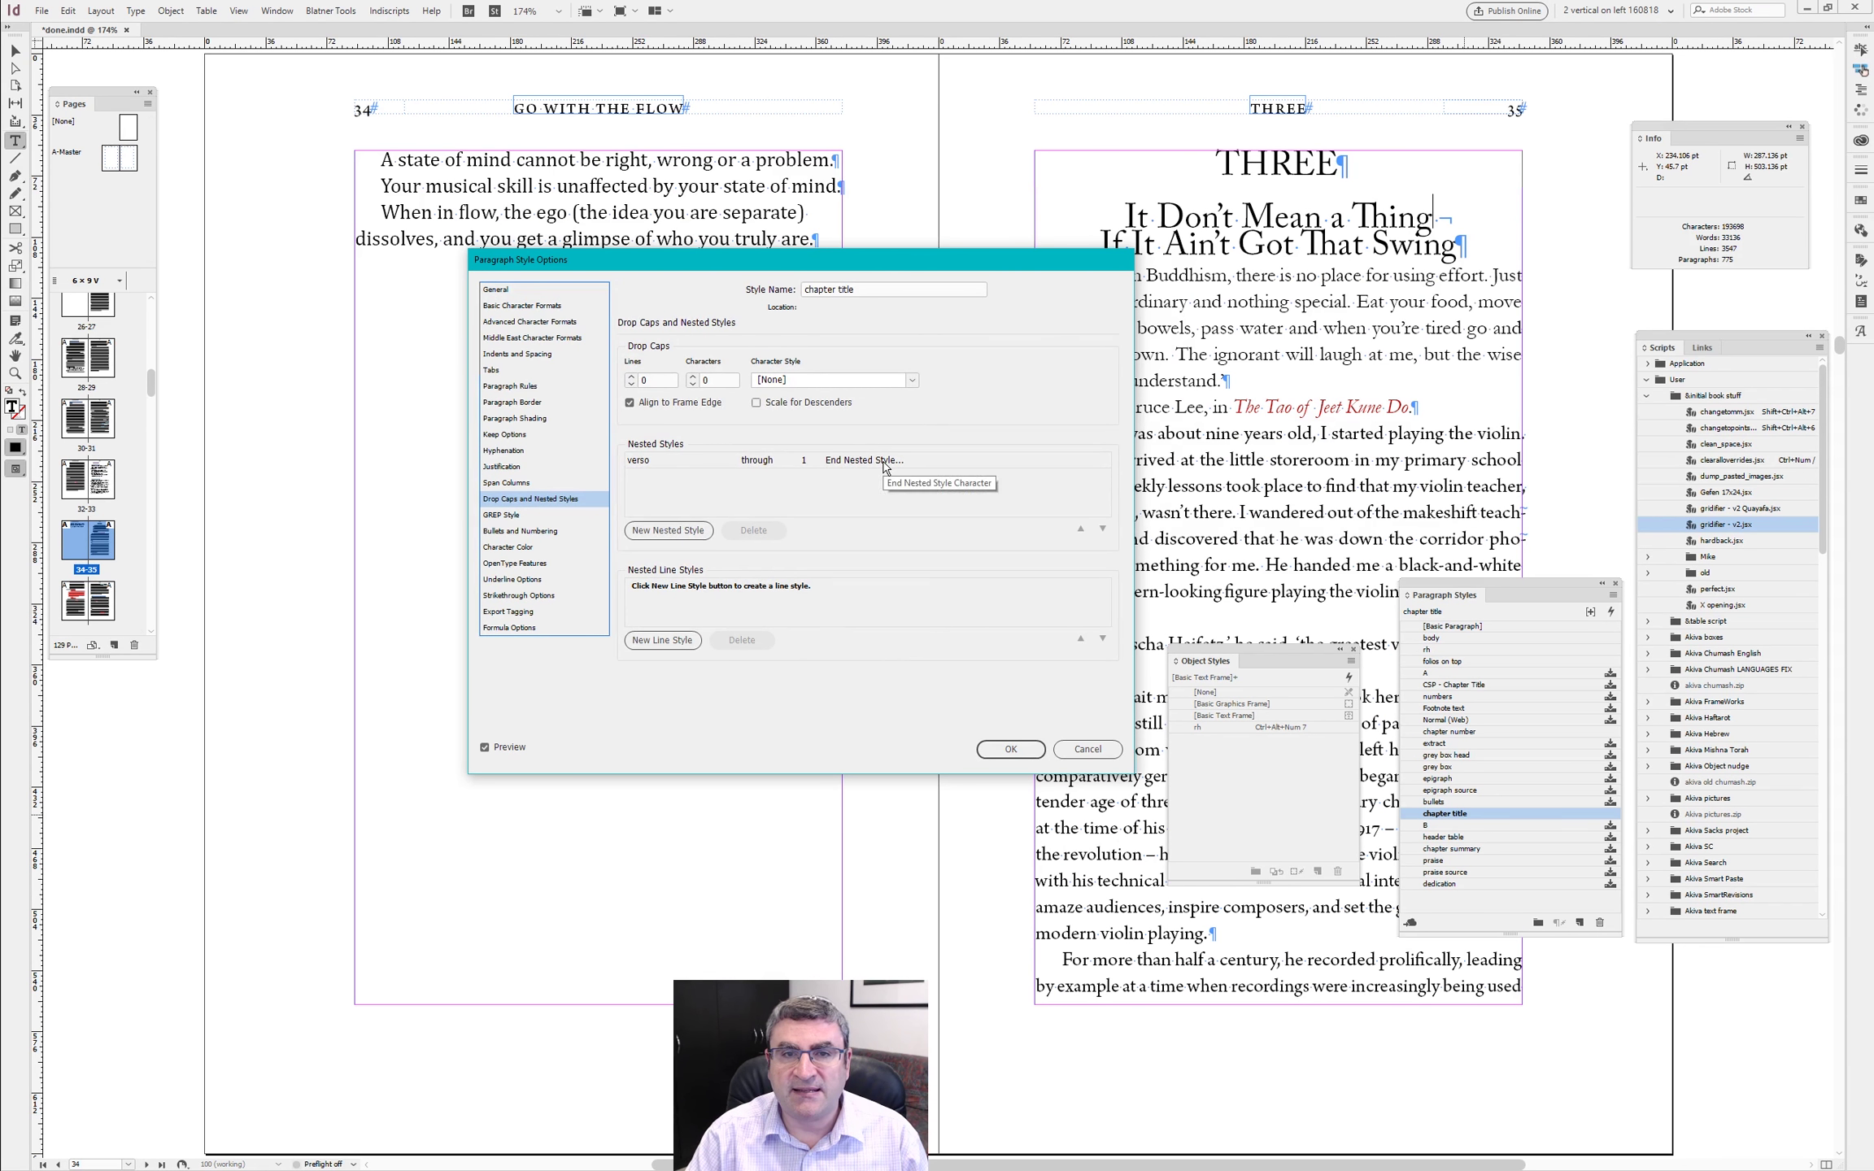
left_click(1075, 740)
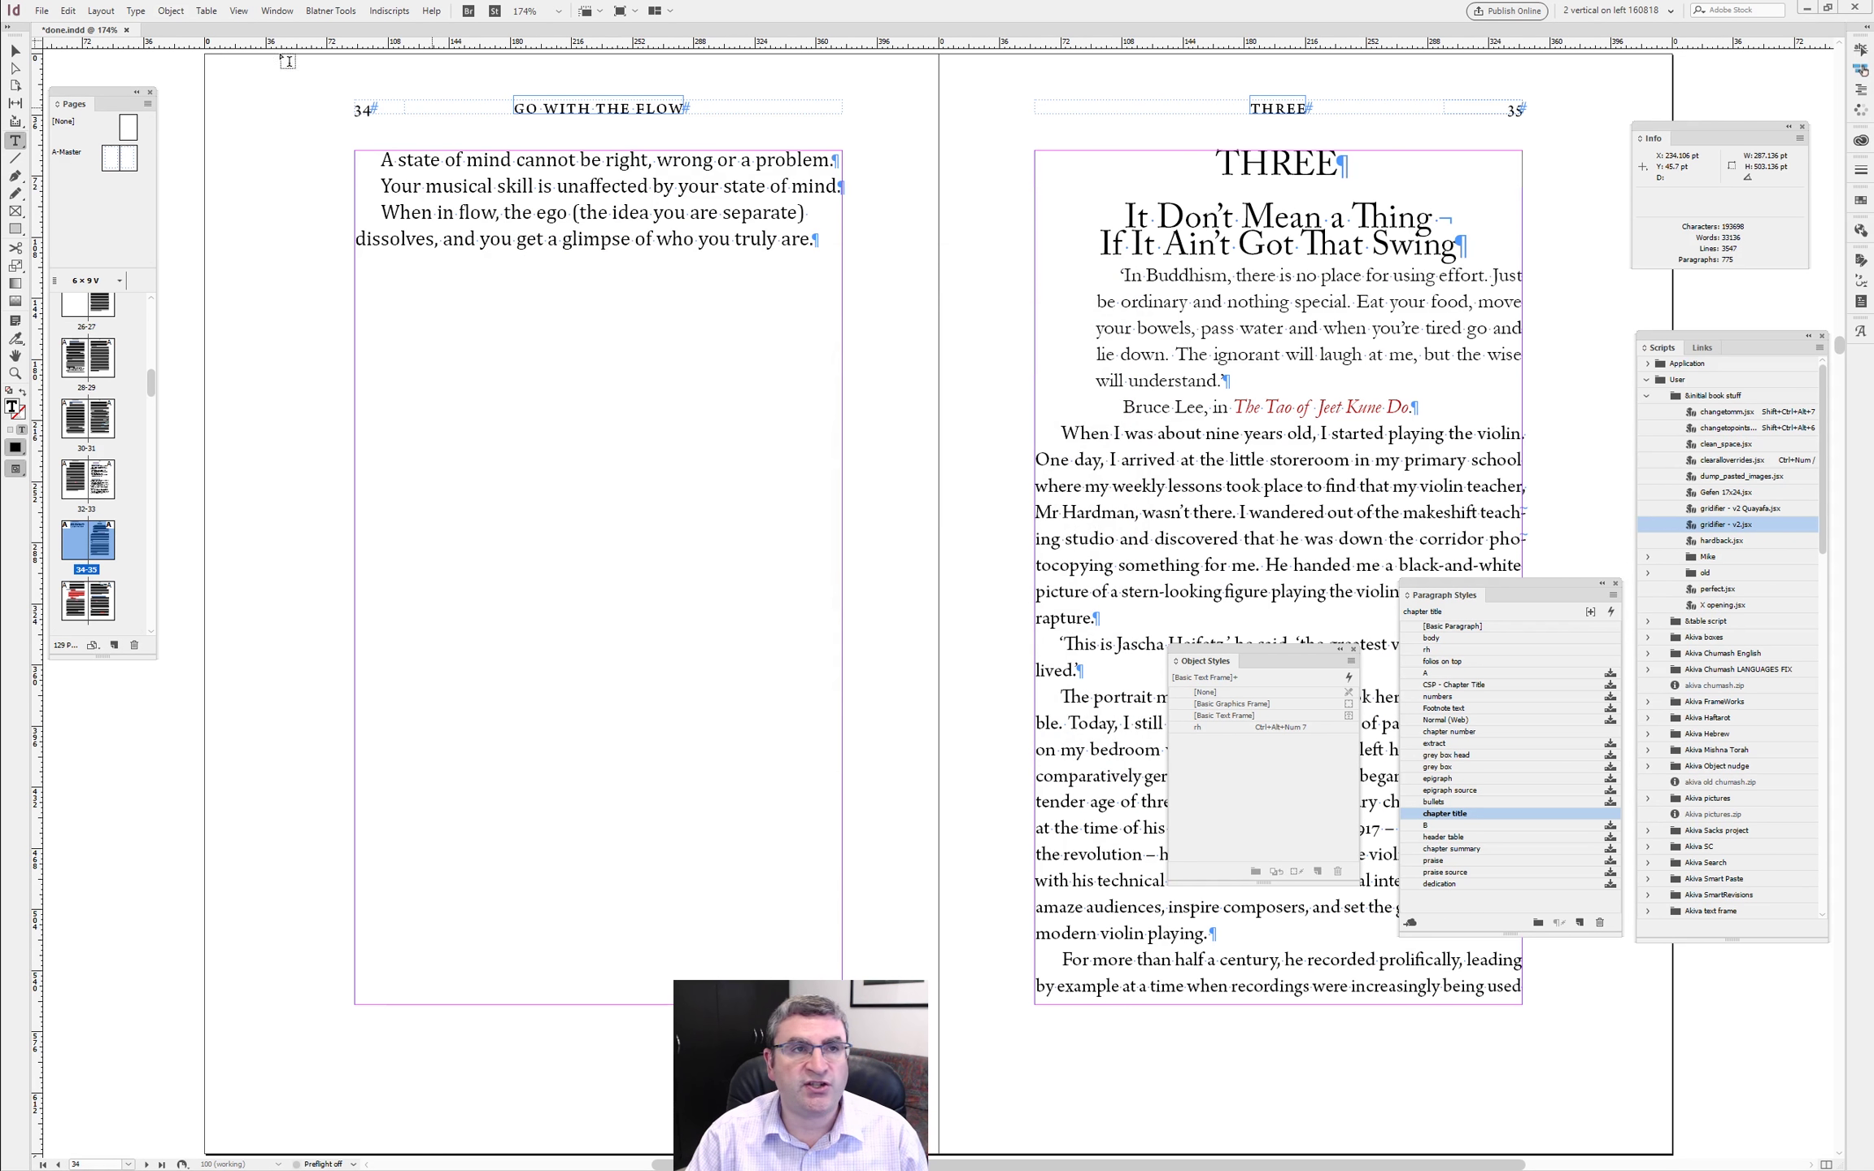
- Insert an End Nested Style Here character after "Thing" in the chapter three title and check the header on page 36
left_click(134, 11)
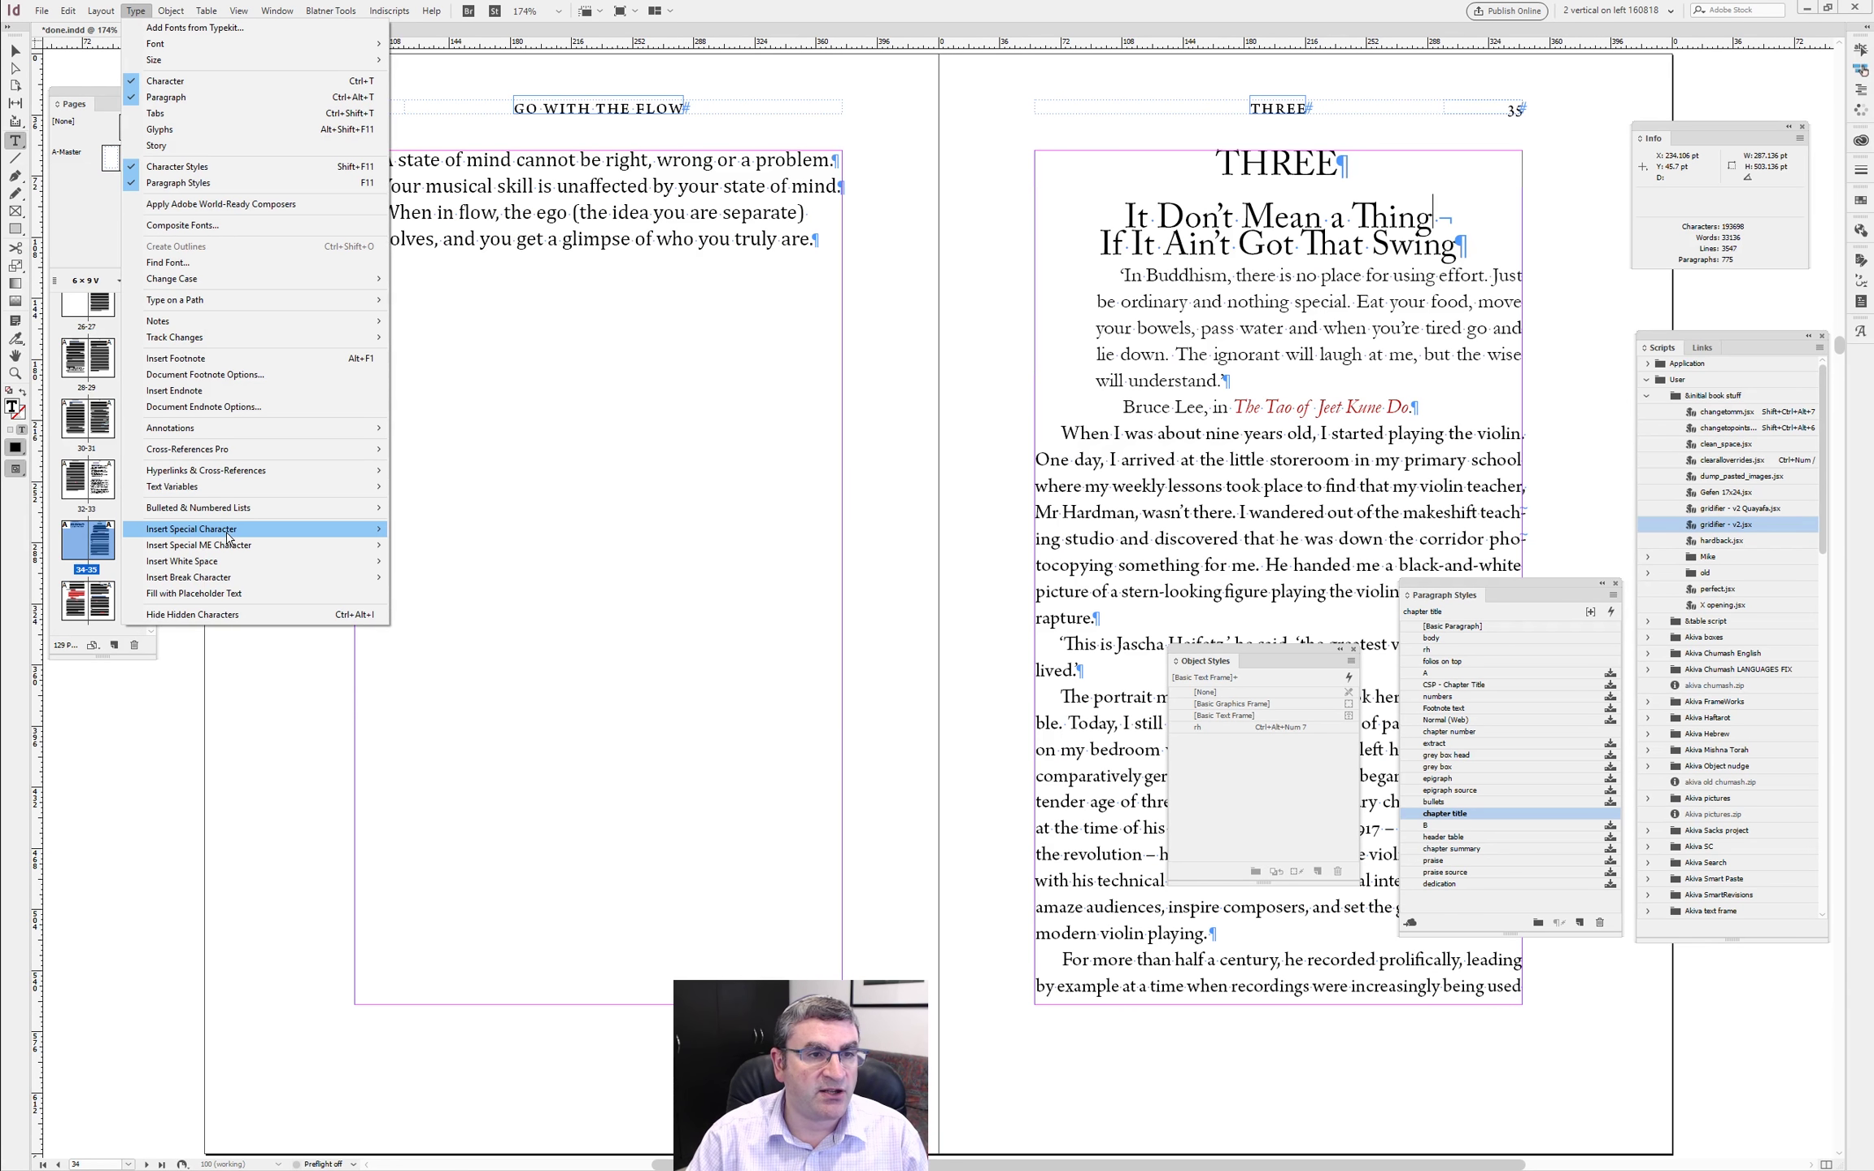
mouse_move(229, 537)
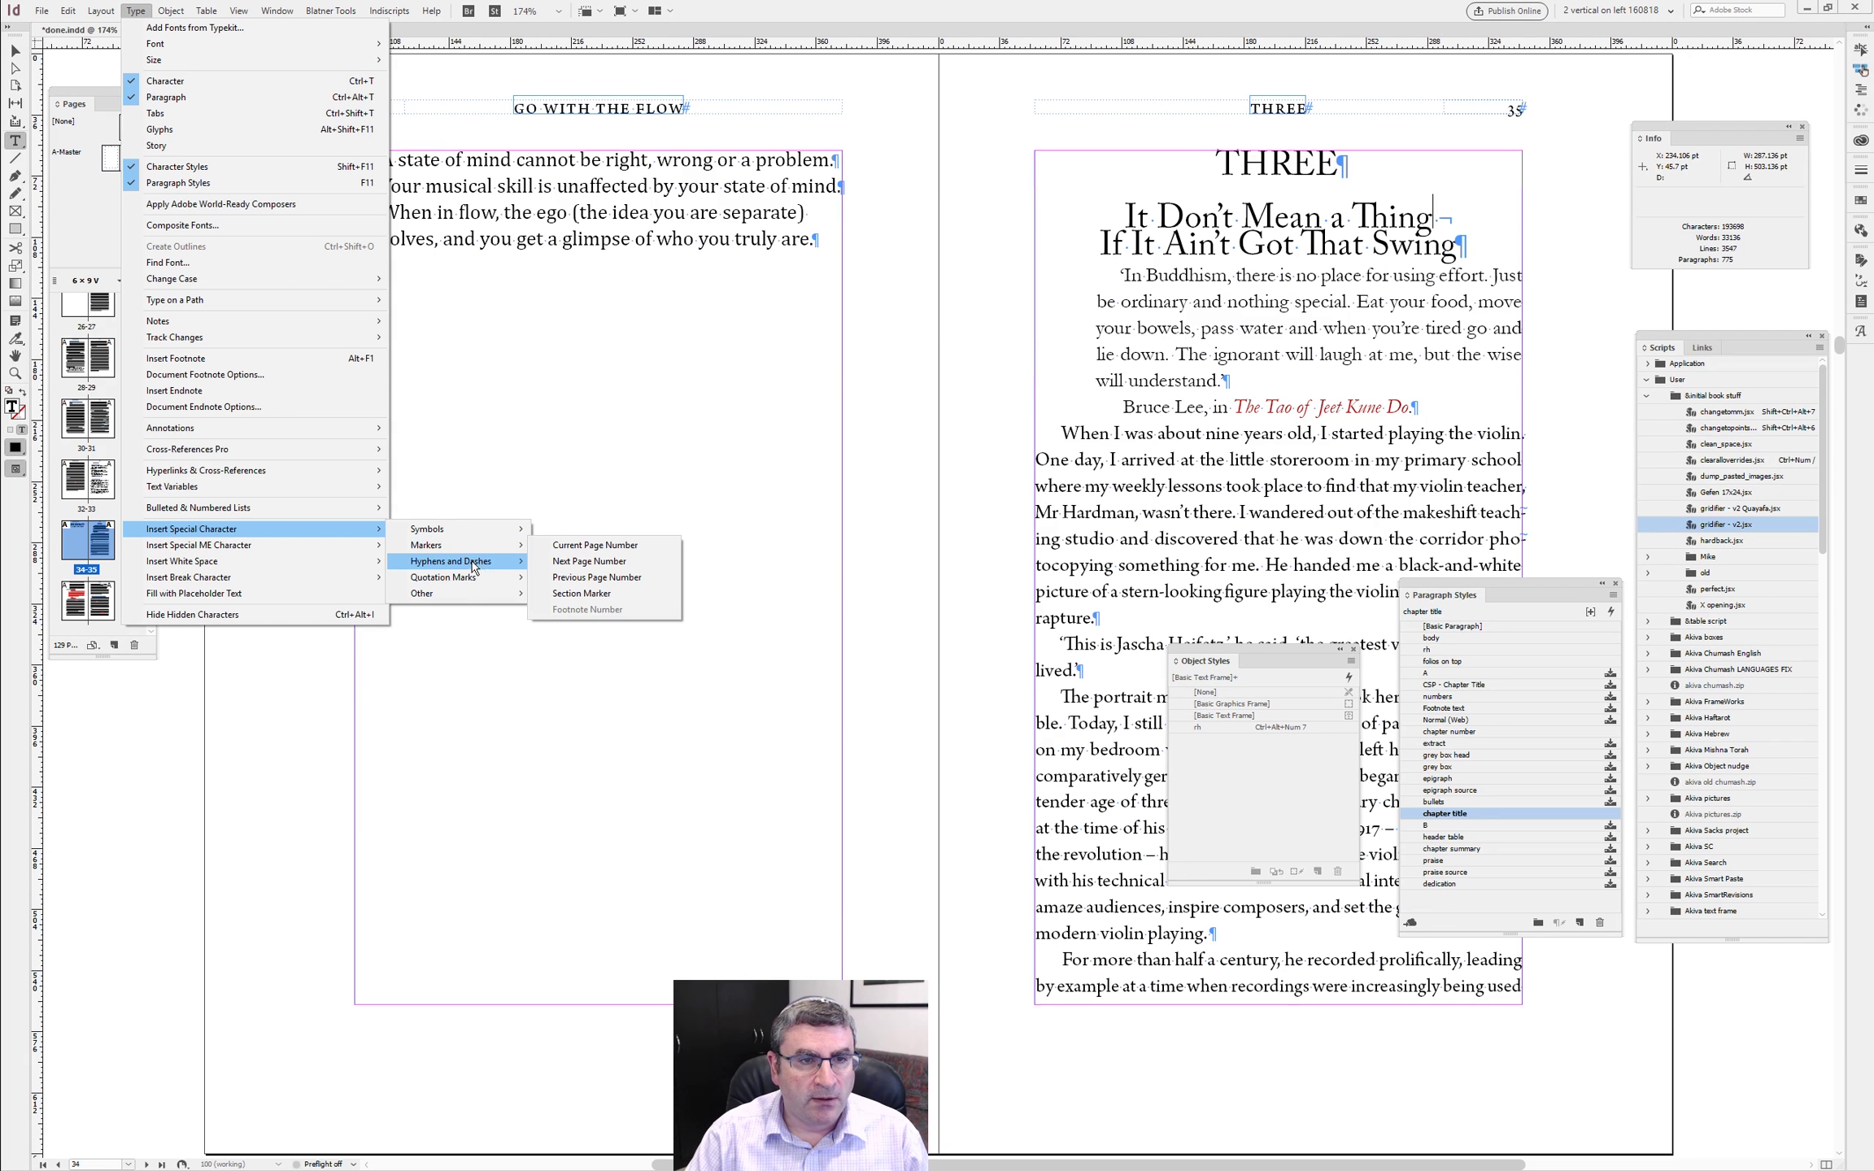
mouse_move(462, 600)
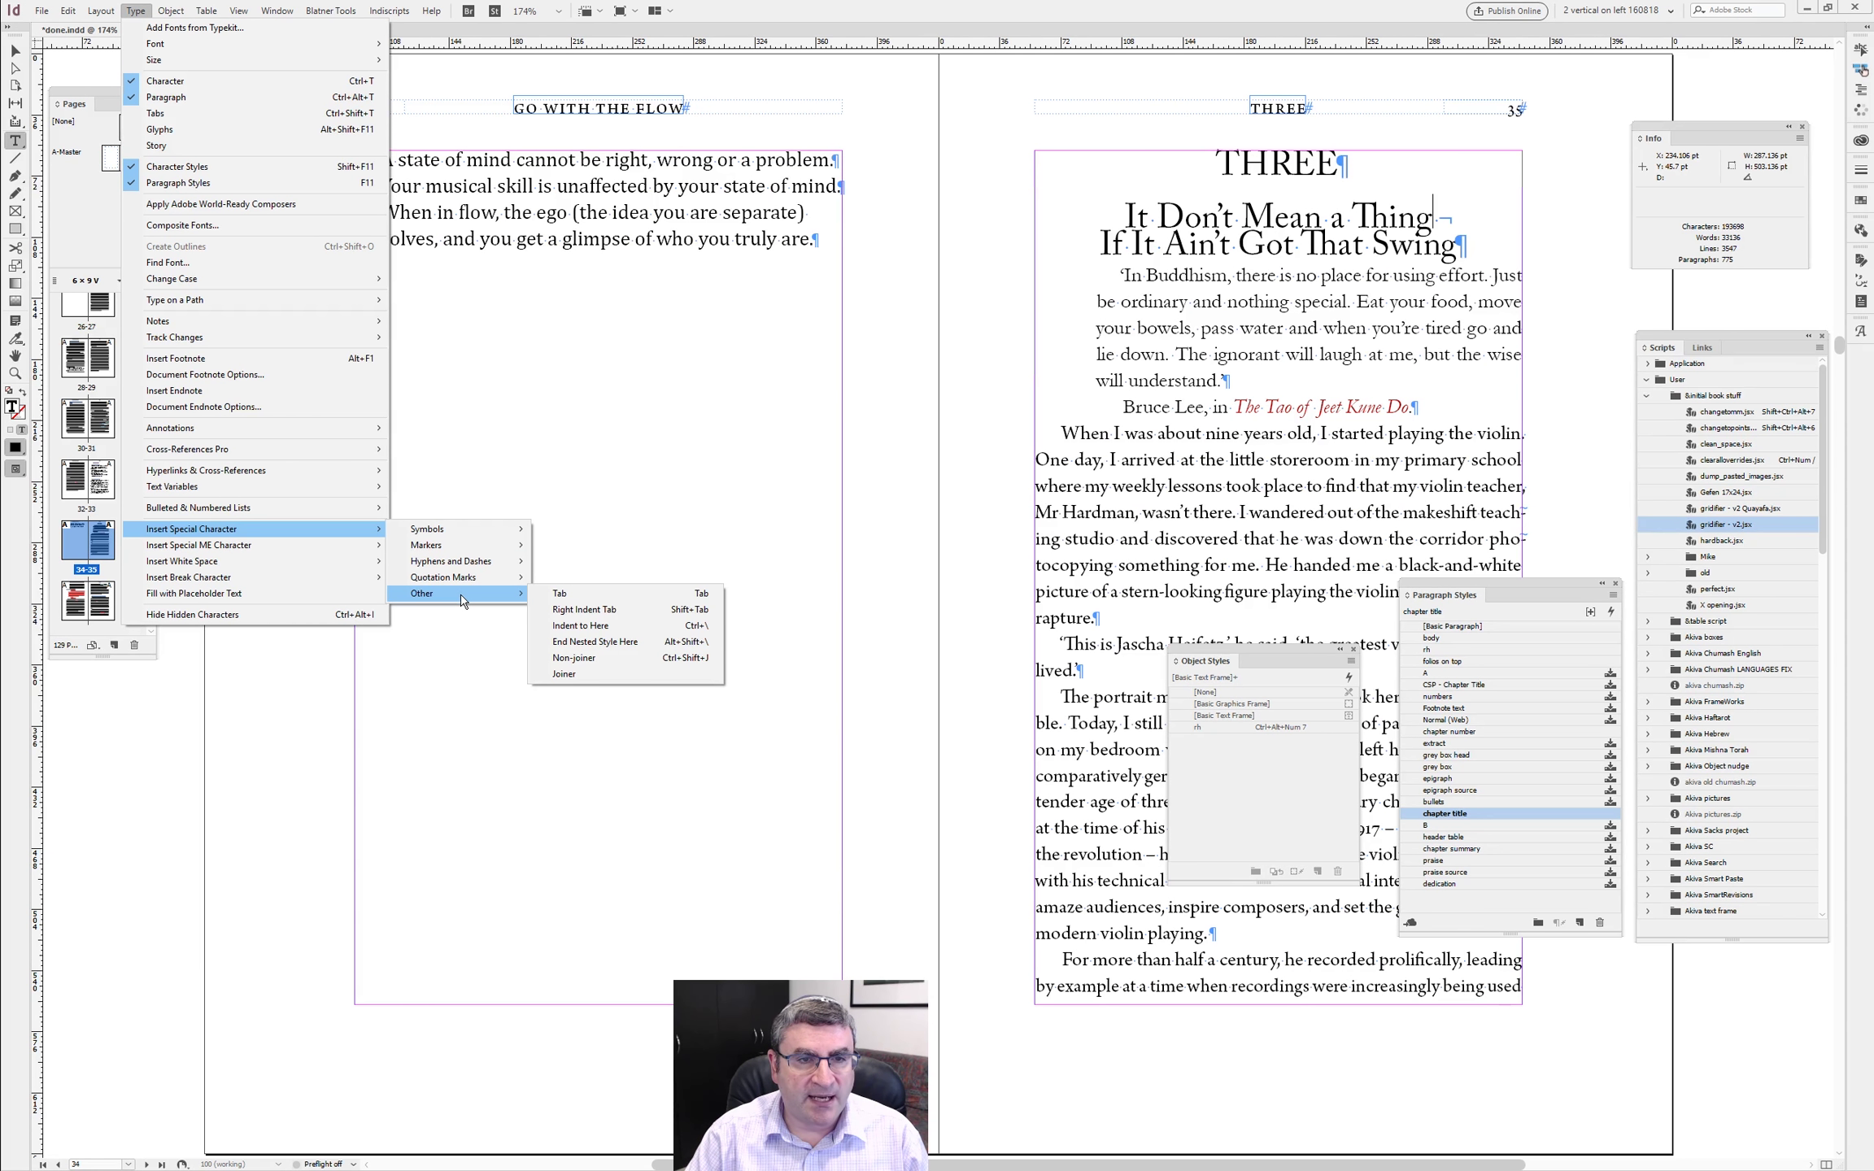
left_click(618, 643)
left_click(1352, 335)
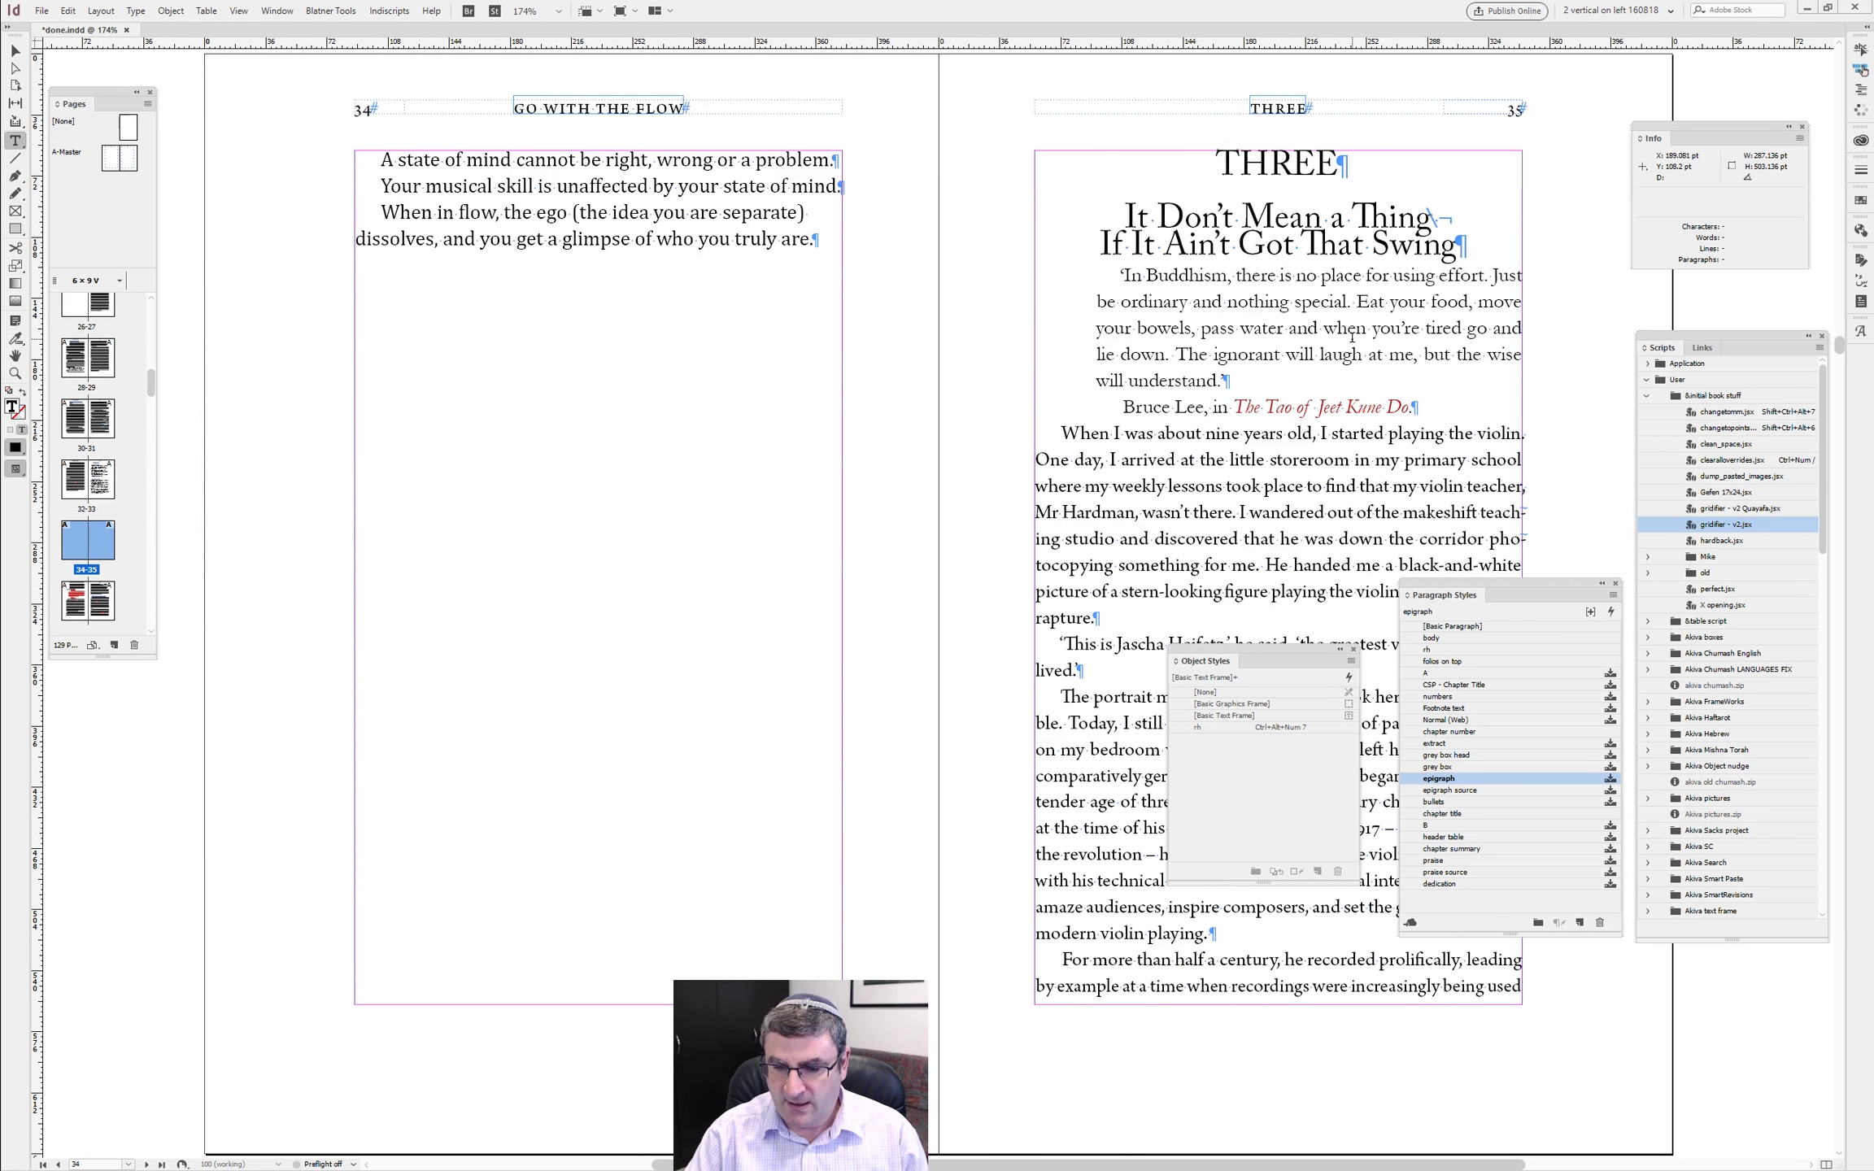
key("alt+Page_Down")
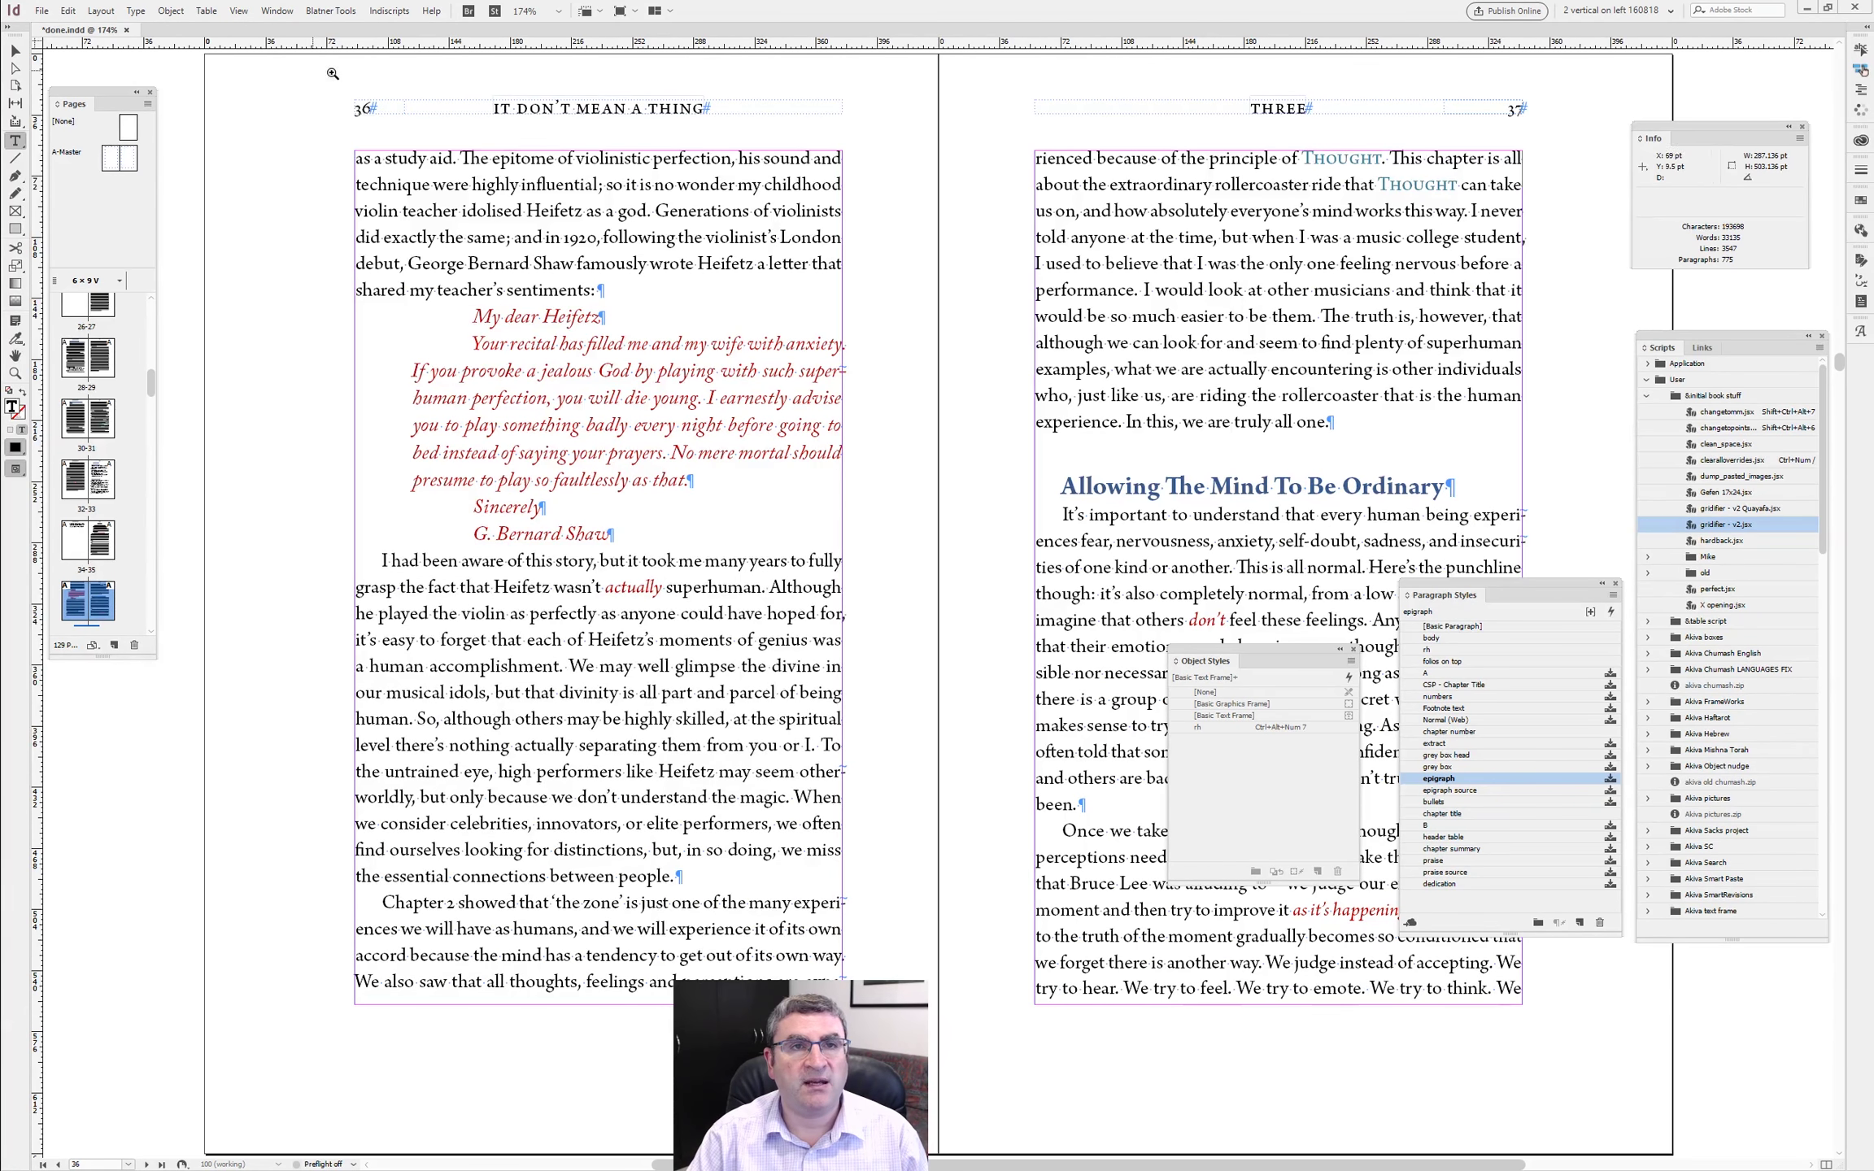
left_click_drag(330, 72, 901, 236)
key("ctrl+alt+2")
left_click(679, 363)
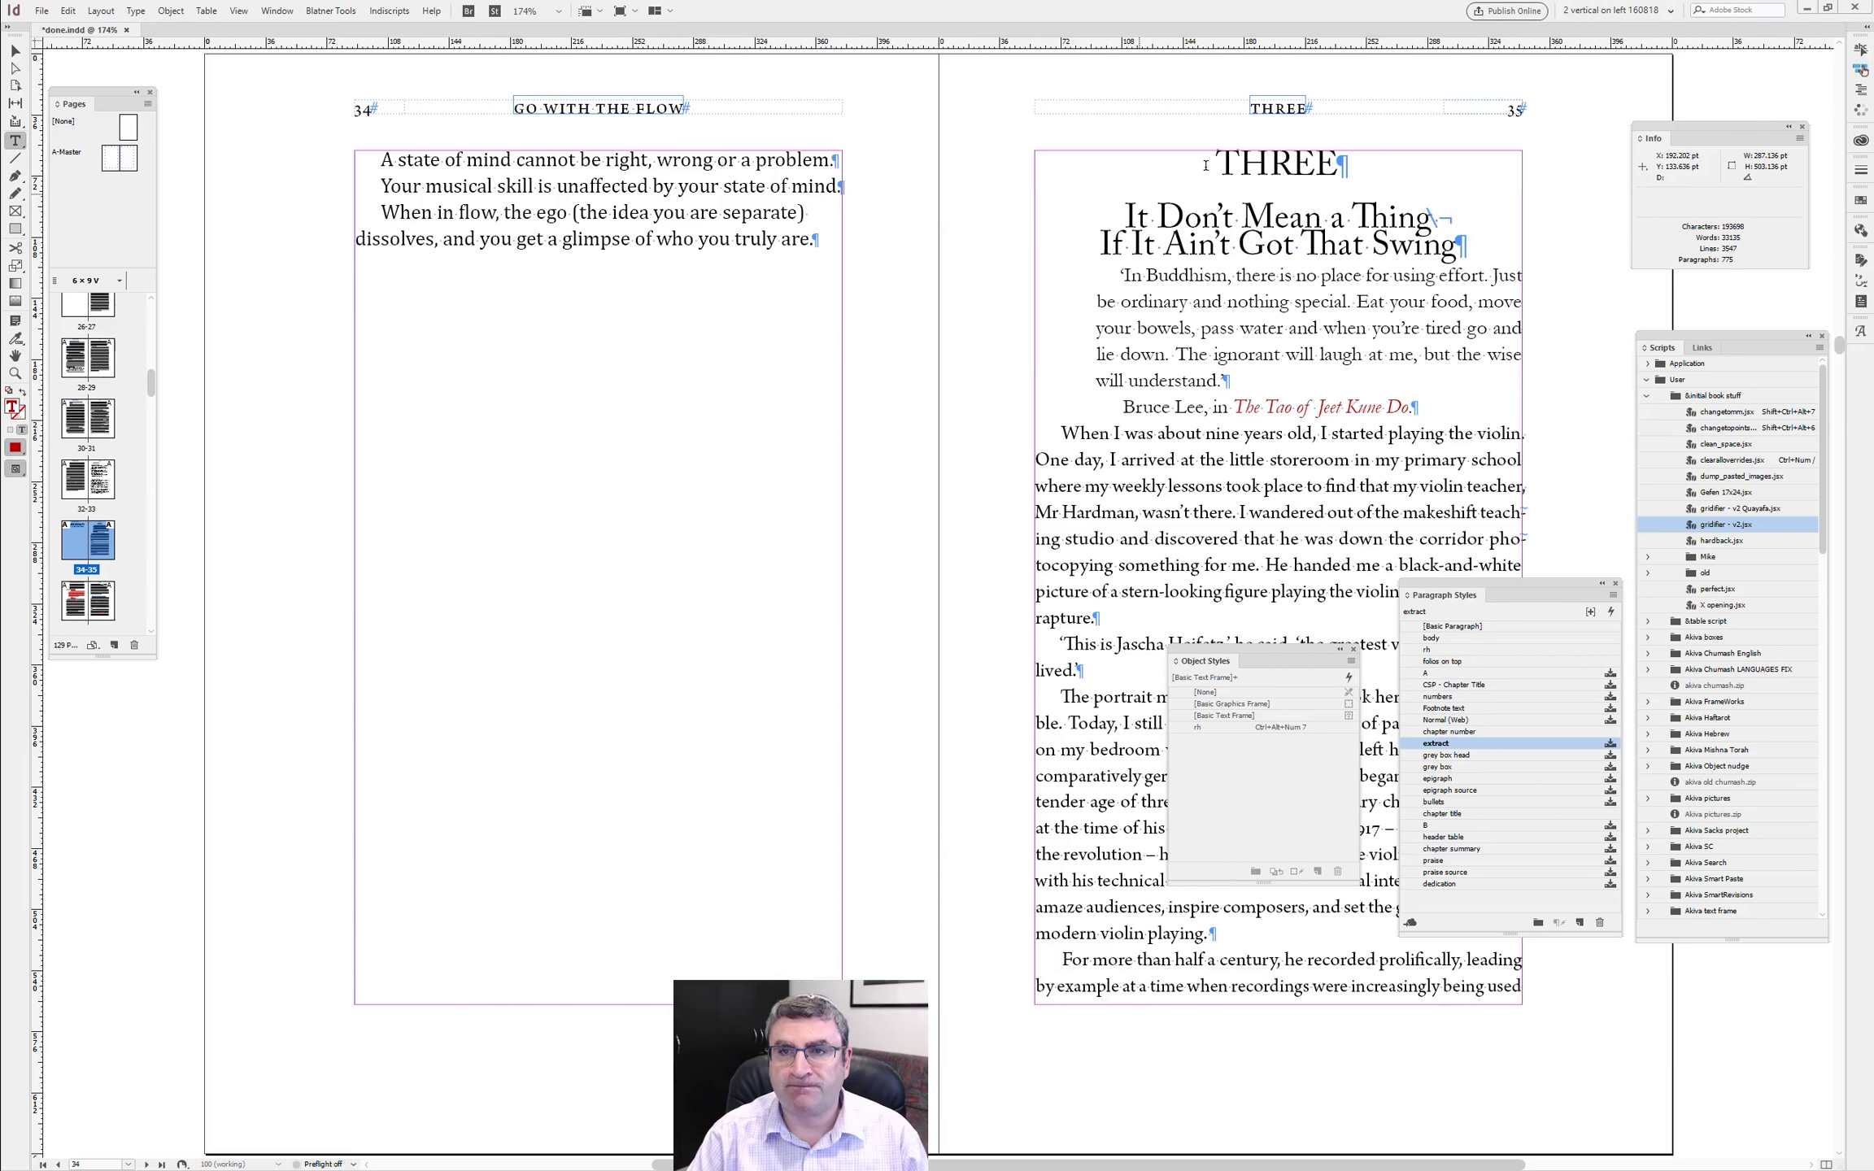
- Remove the end nested style character after "Thing" and add "Silly Title" at the start of the chapter three title
left_click(1429, 214)
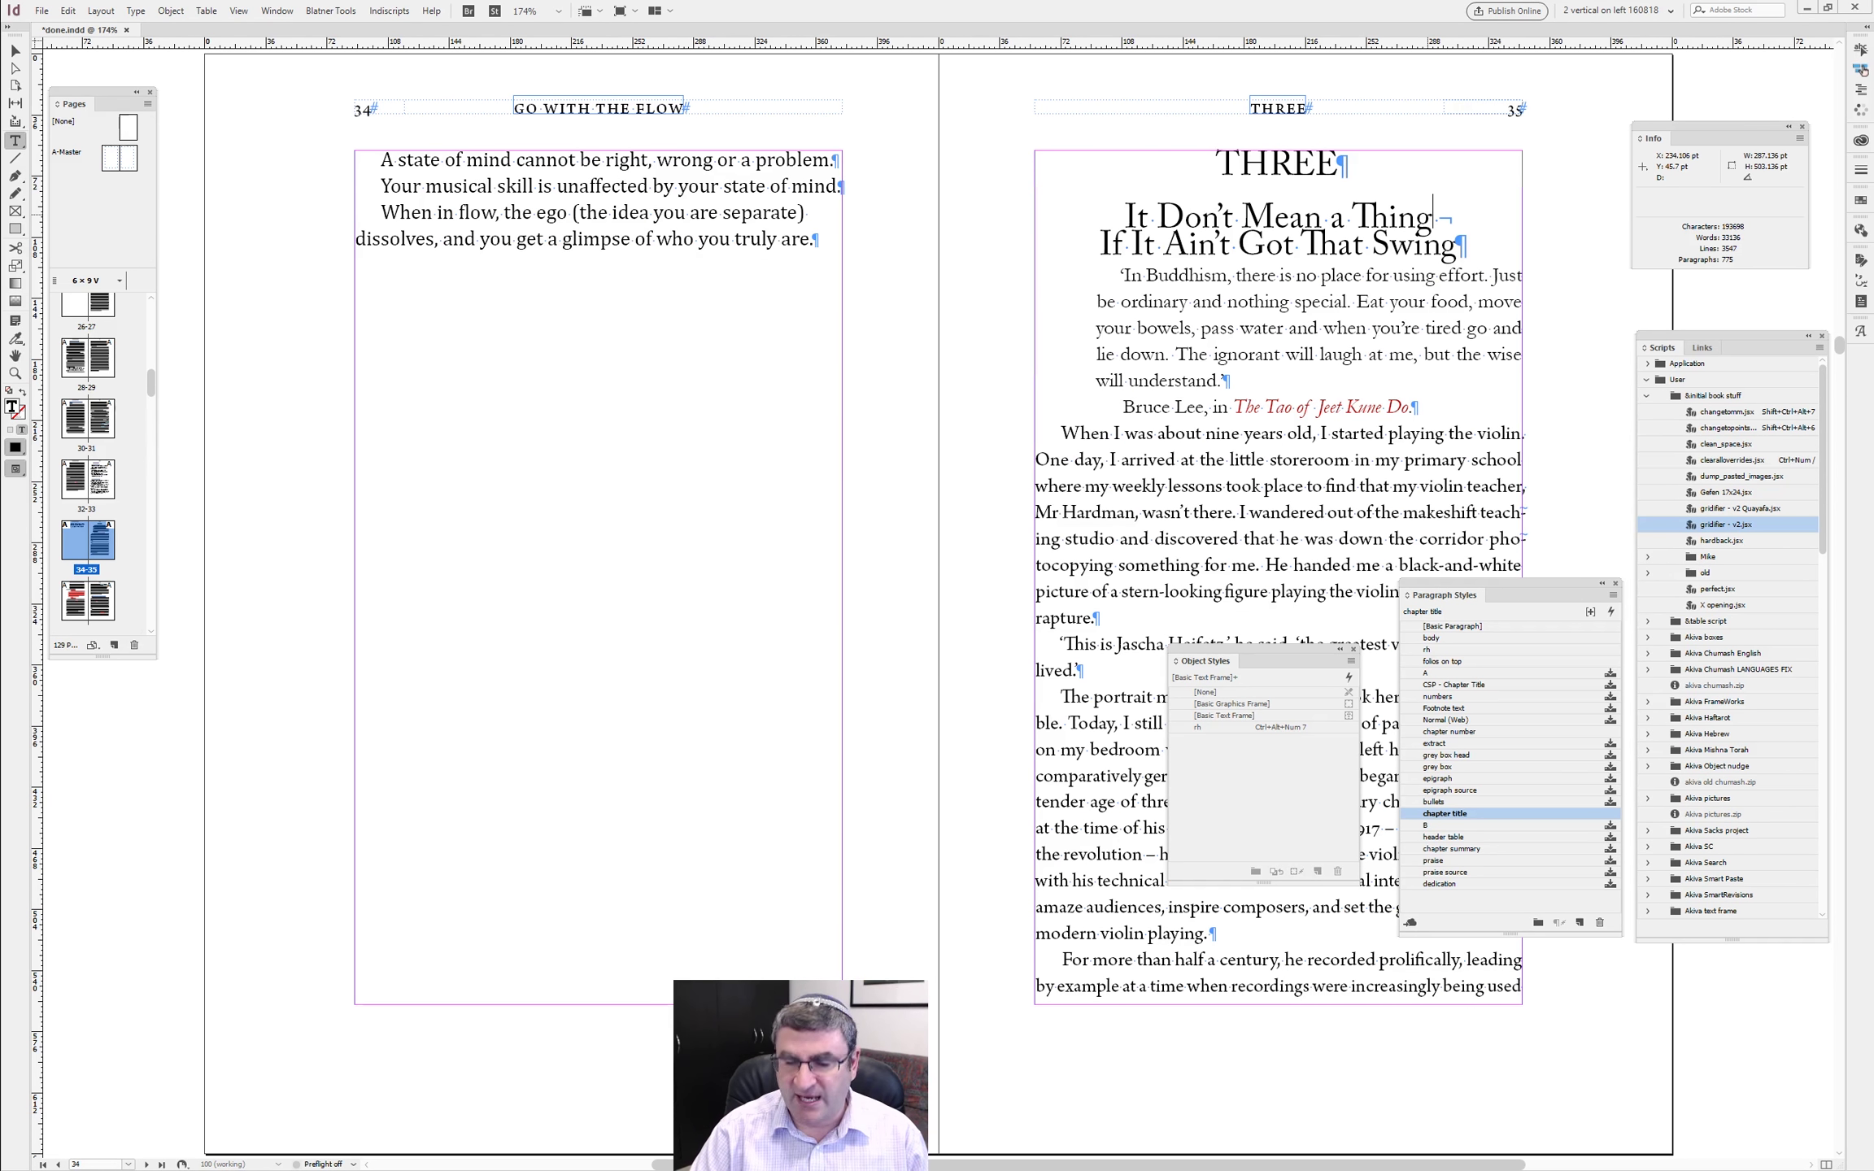
key("Home")
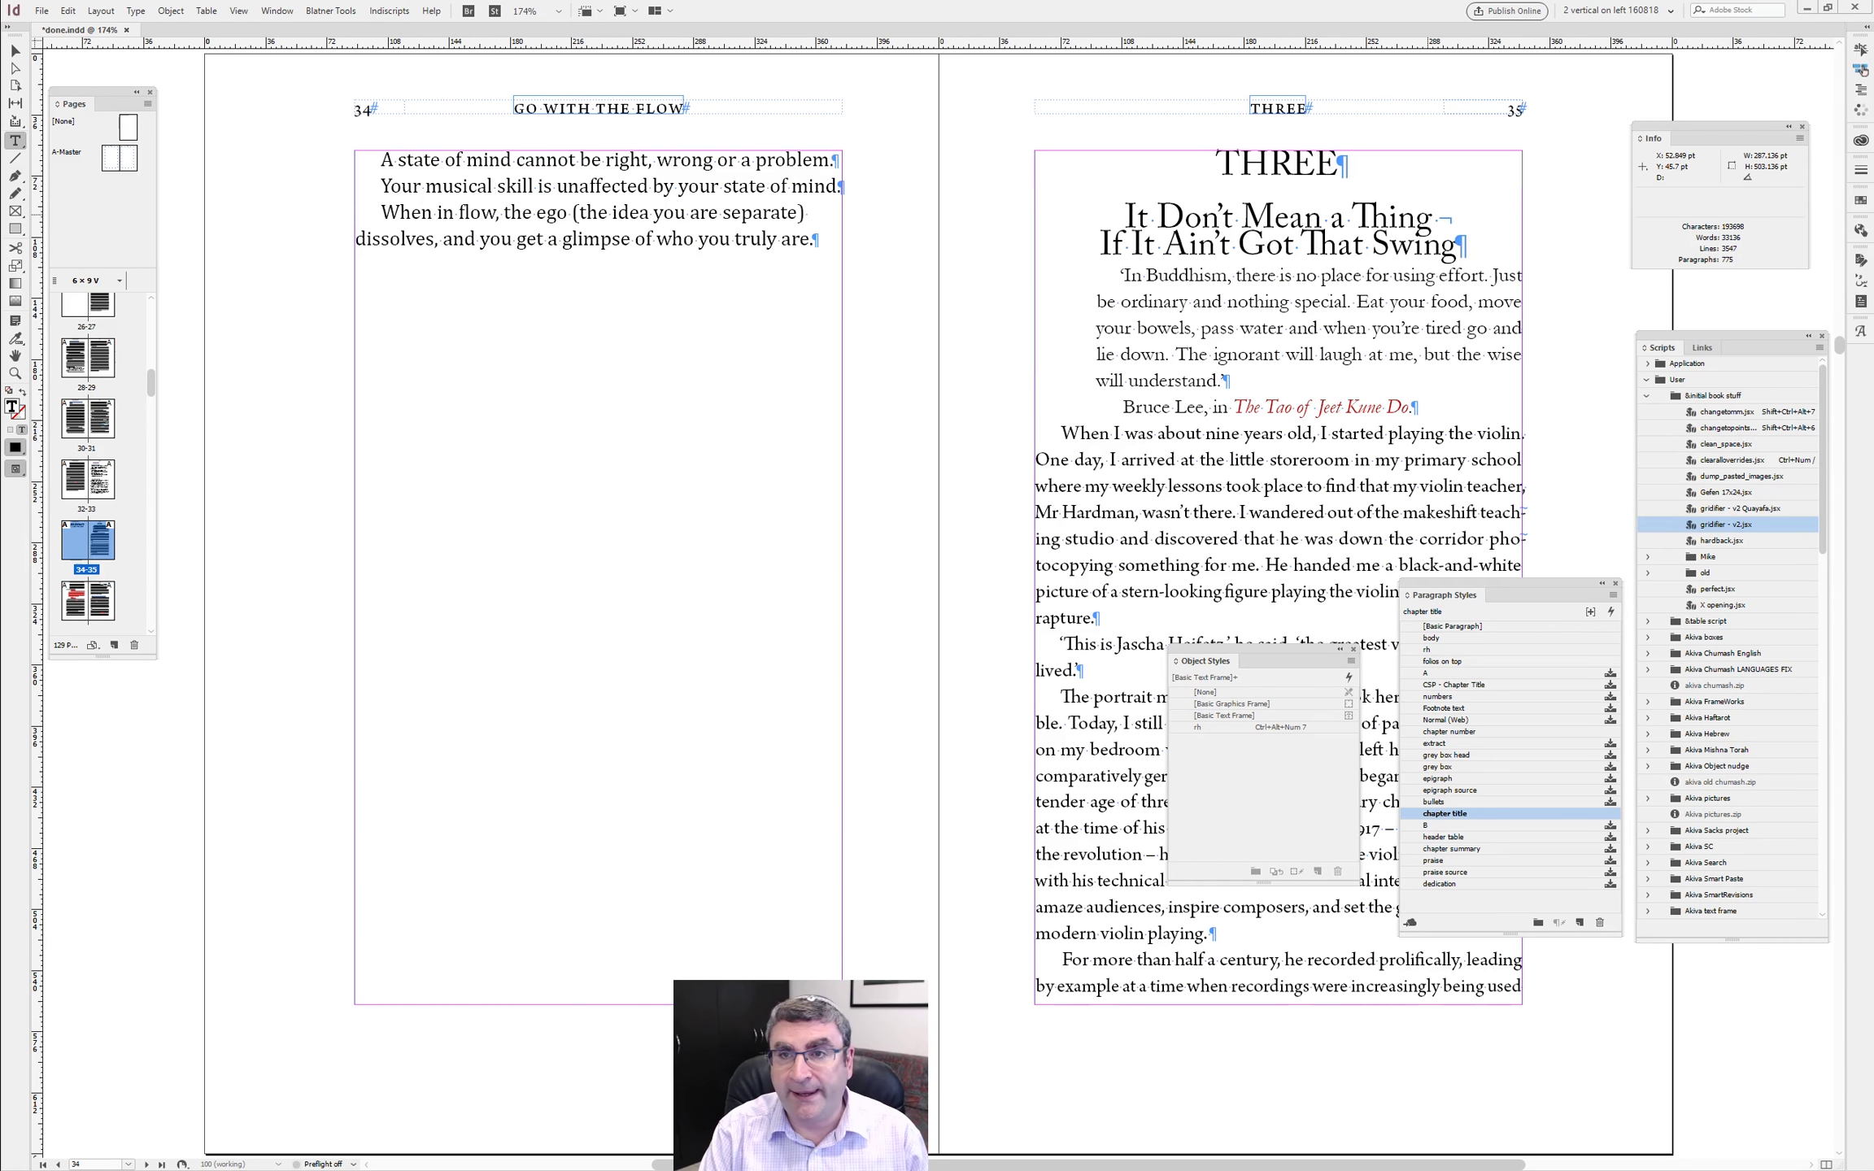
type("Silly Titl")
type("e")
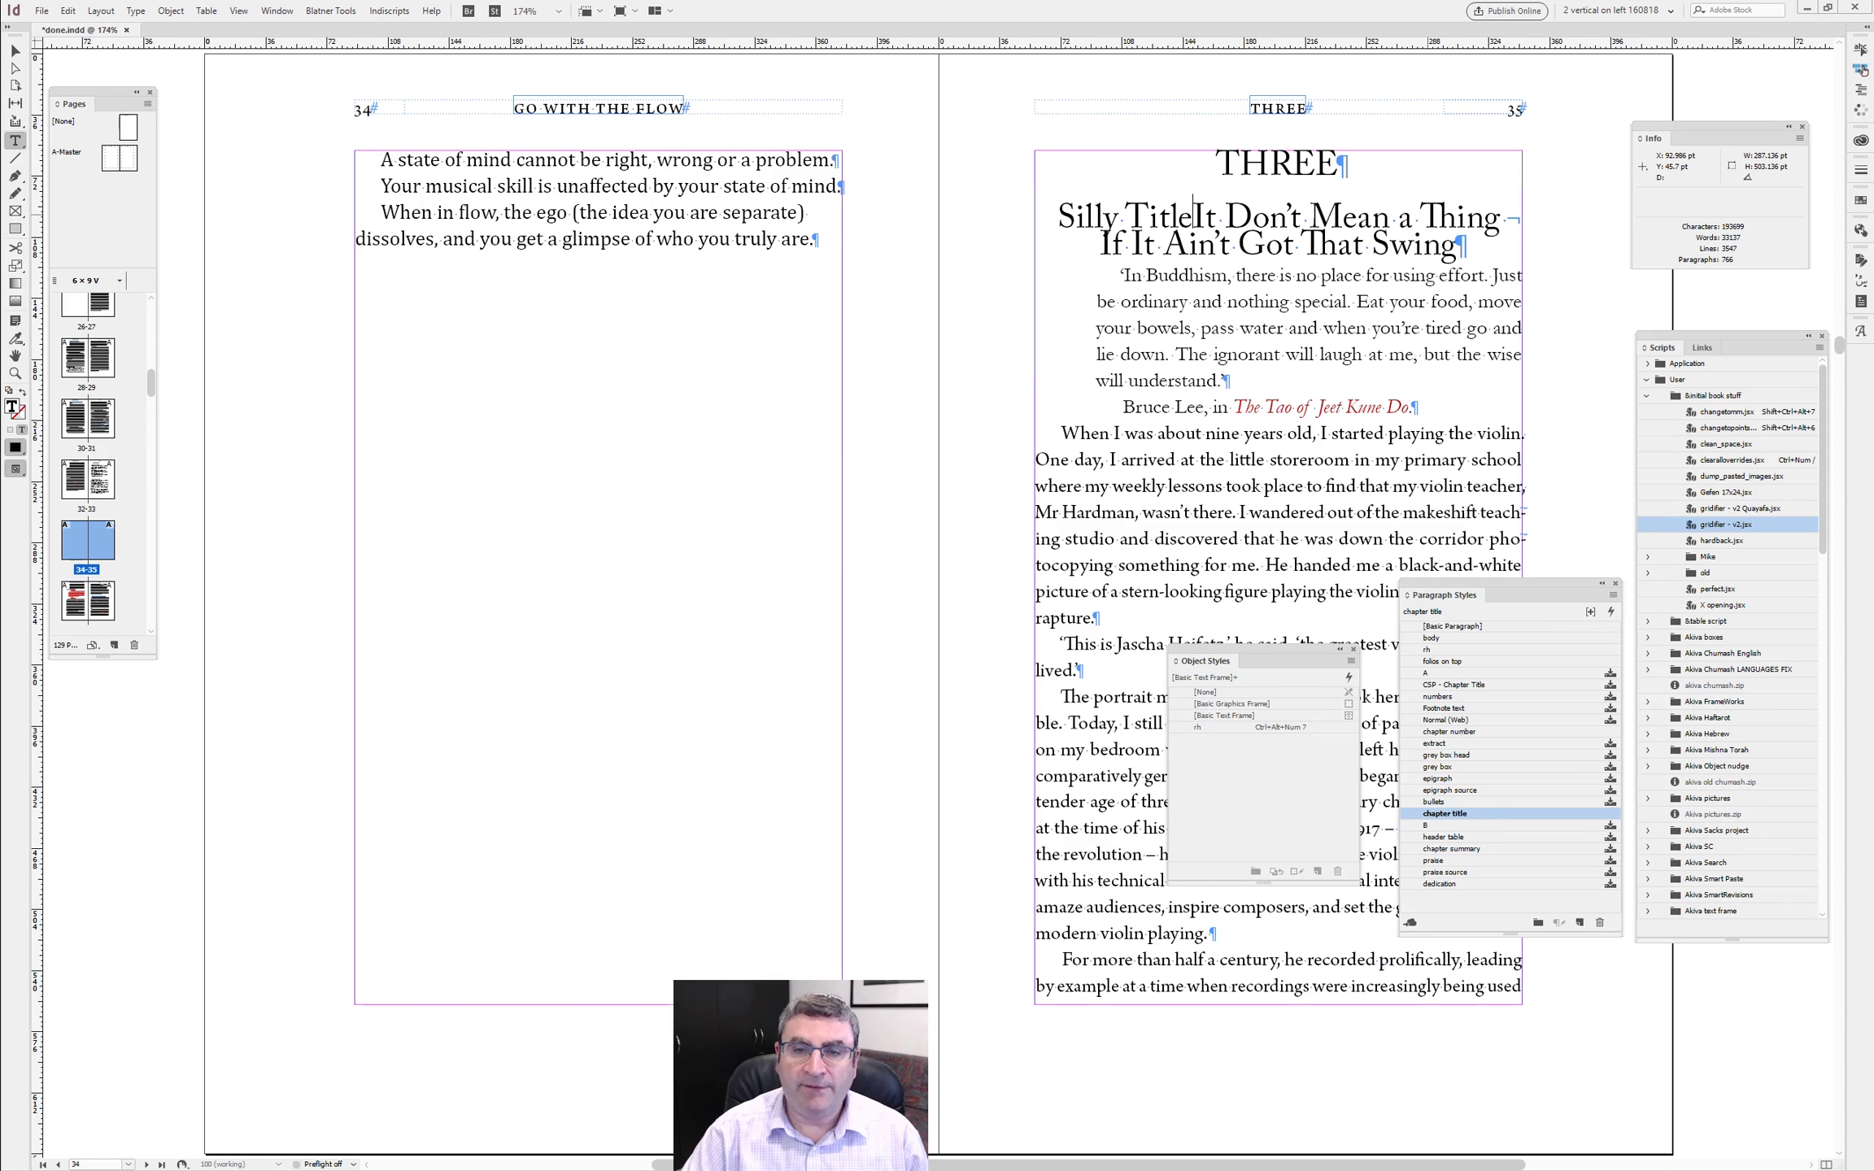
- Insert an End Nested Style Here character after "Silly Title", check the next spread's header and inspect the marker up close
key("ctrl+Return")
type("emd")
key("BackSpace")
type("nd nes")
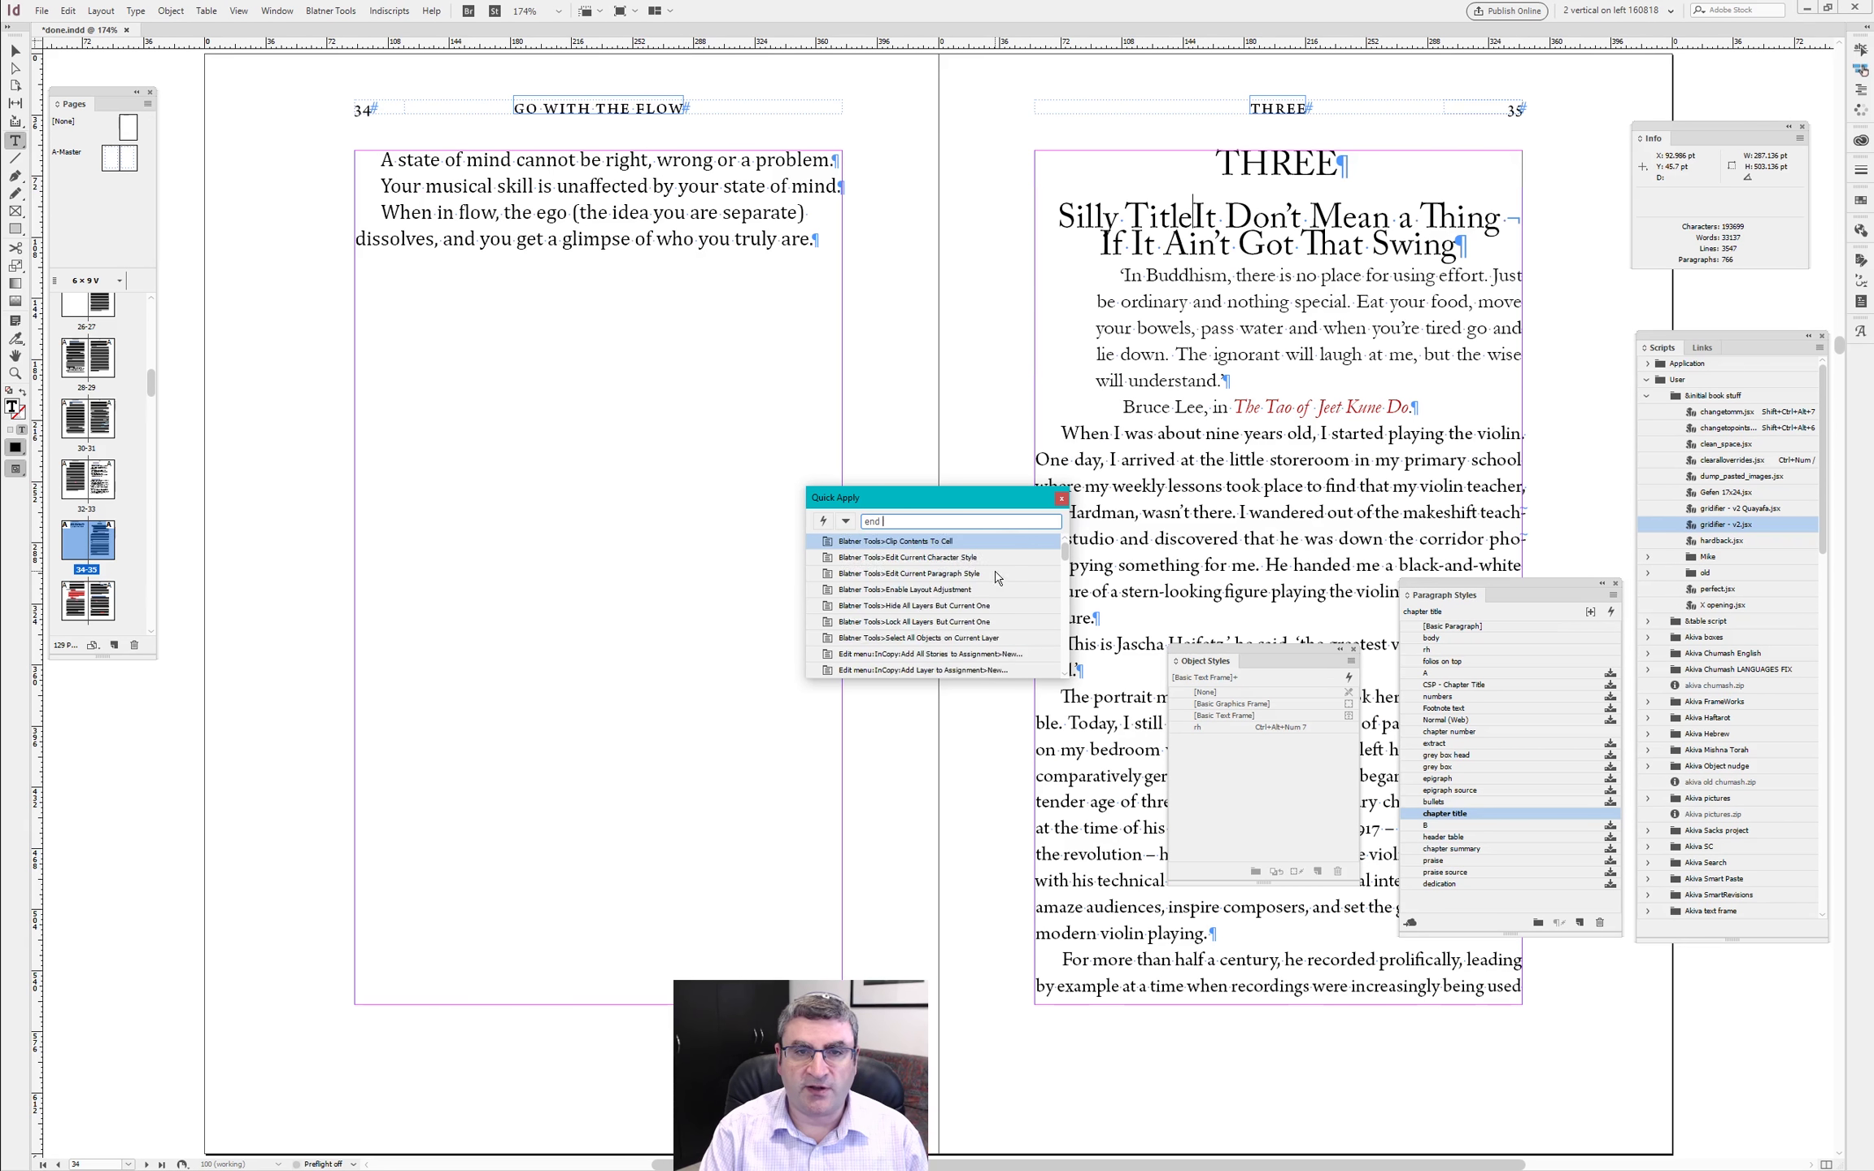
key("Return")
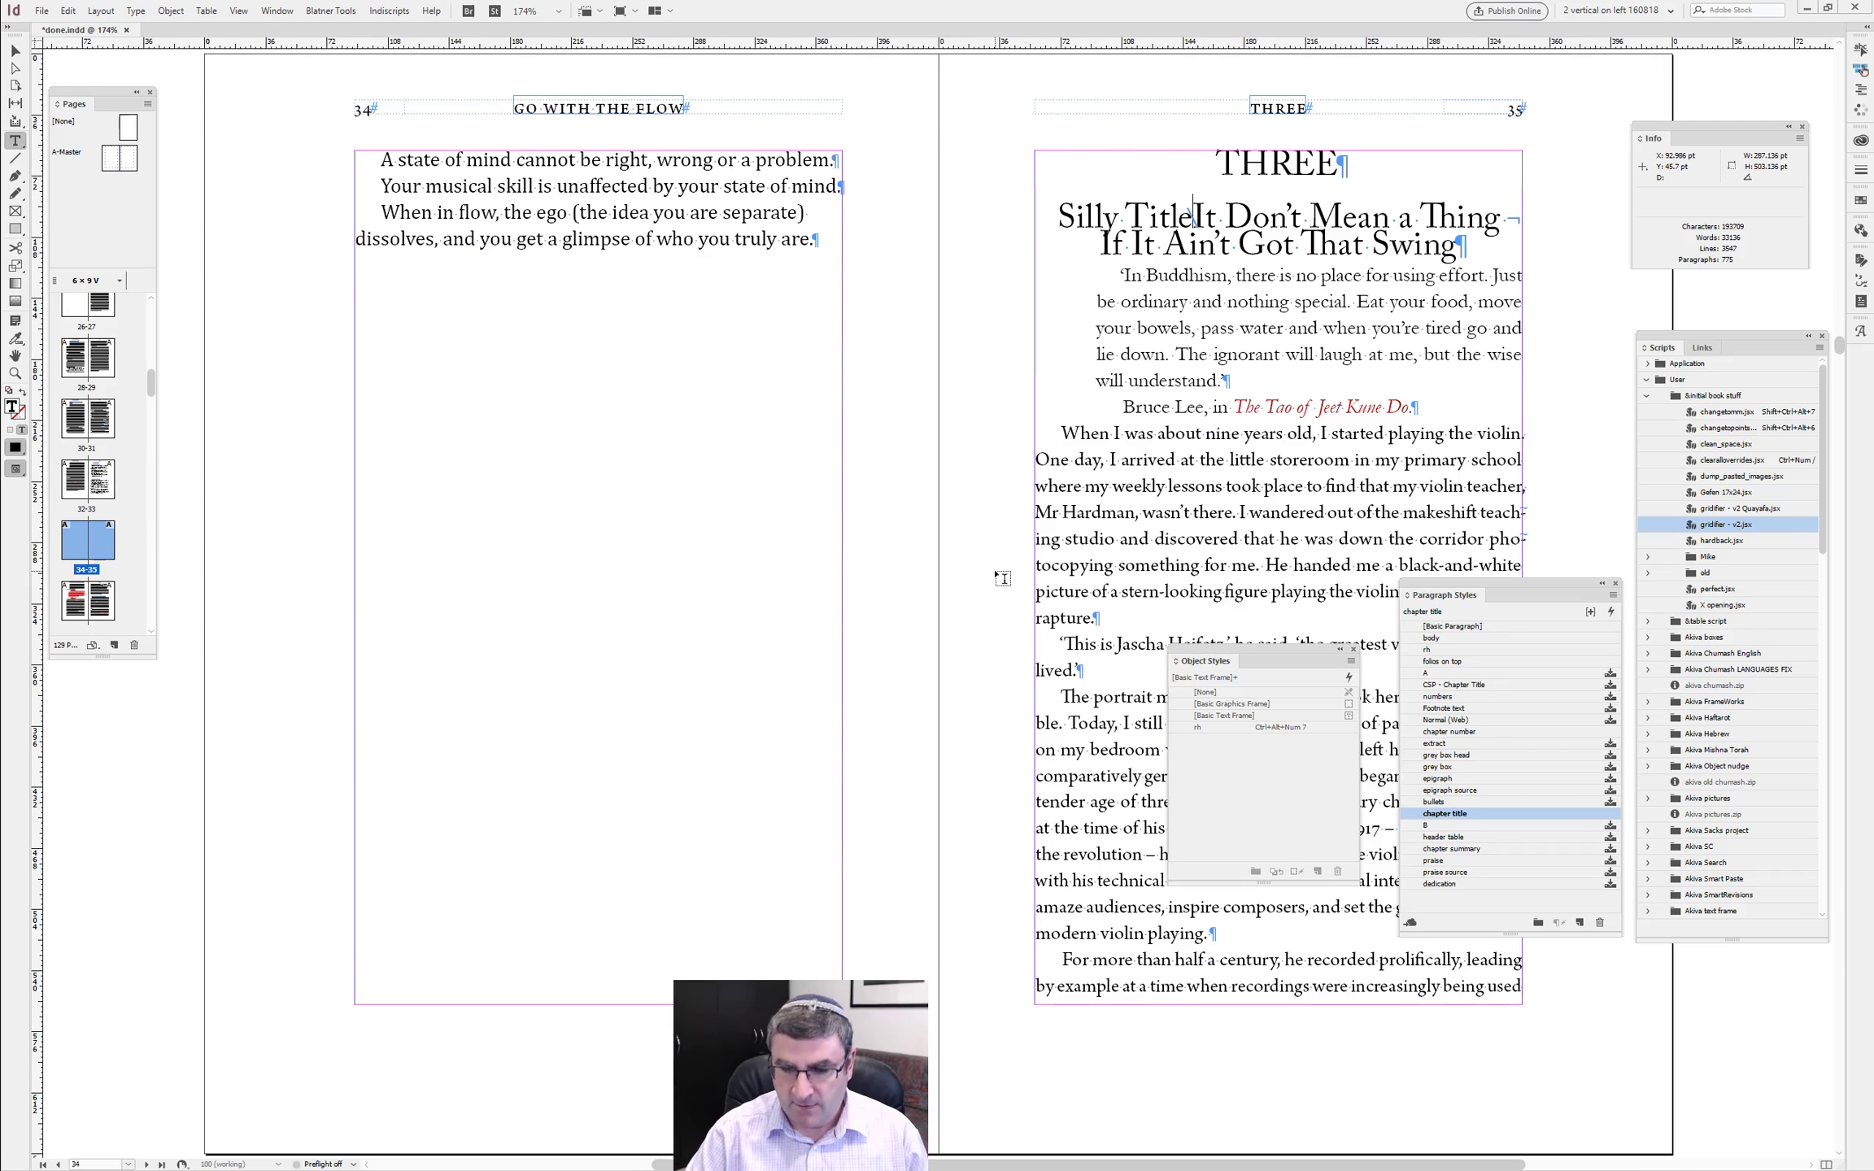
key("alt+Page_Down")
key("alt+Page_Up")
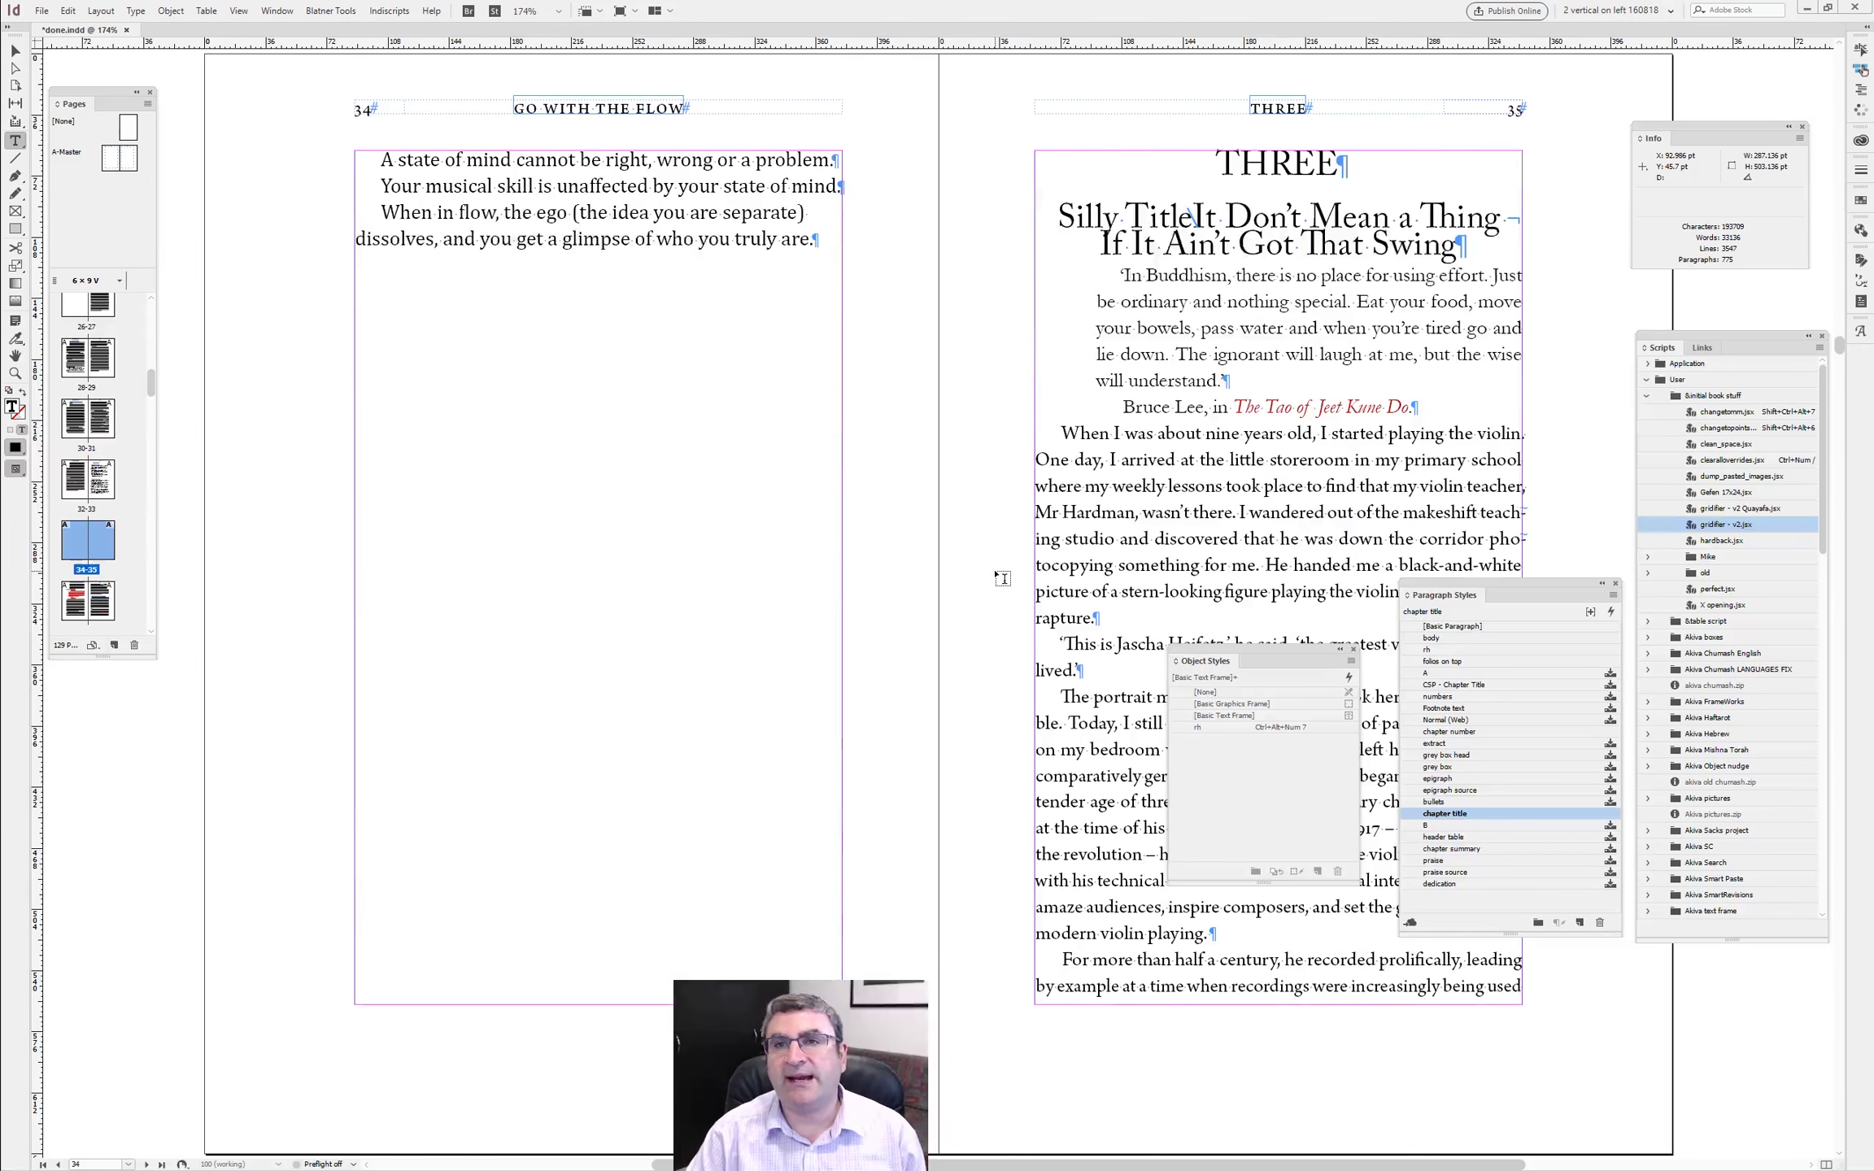
left_click_drag(1006, 134, 1590, 448)
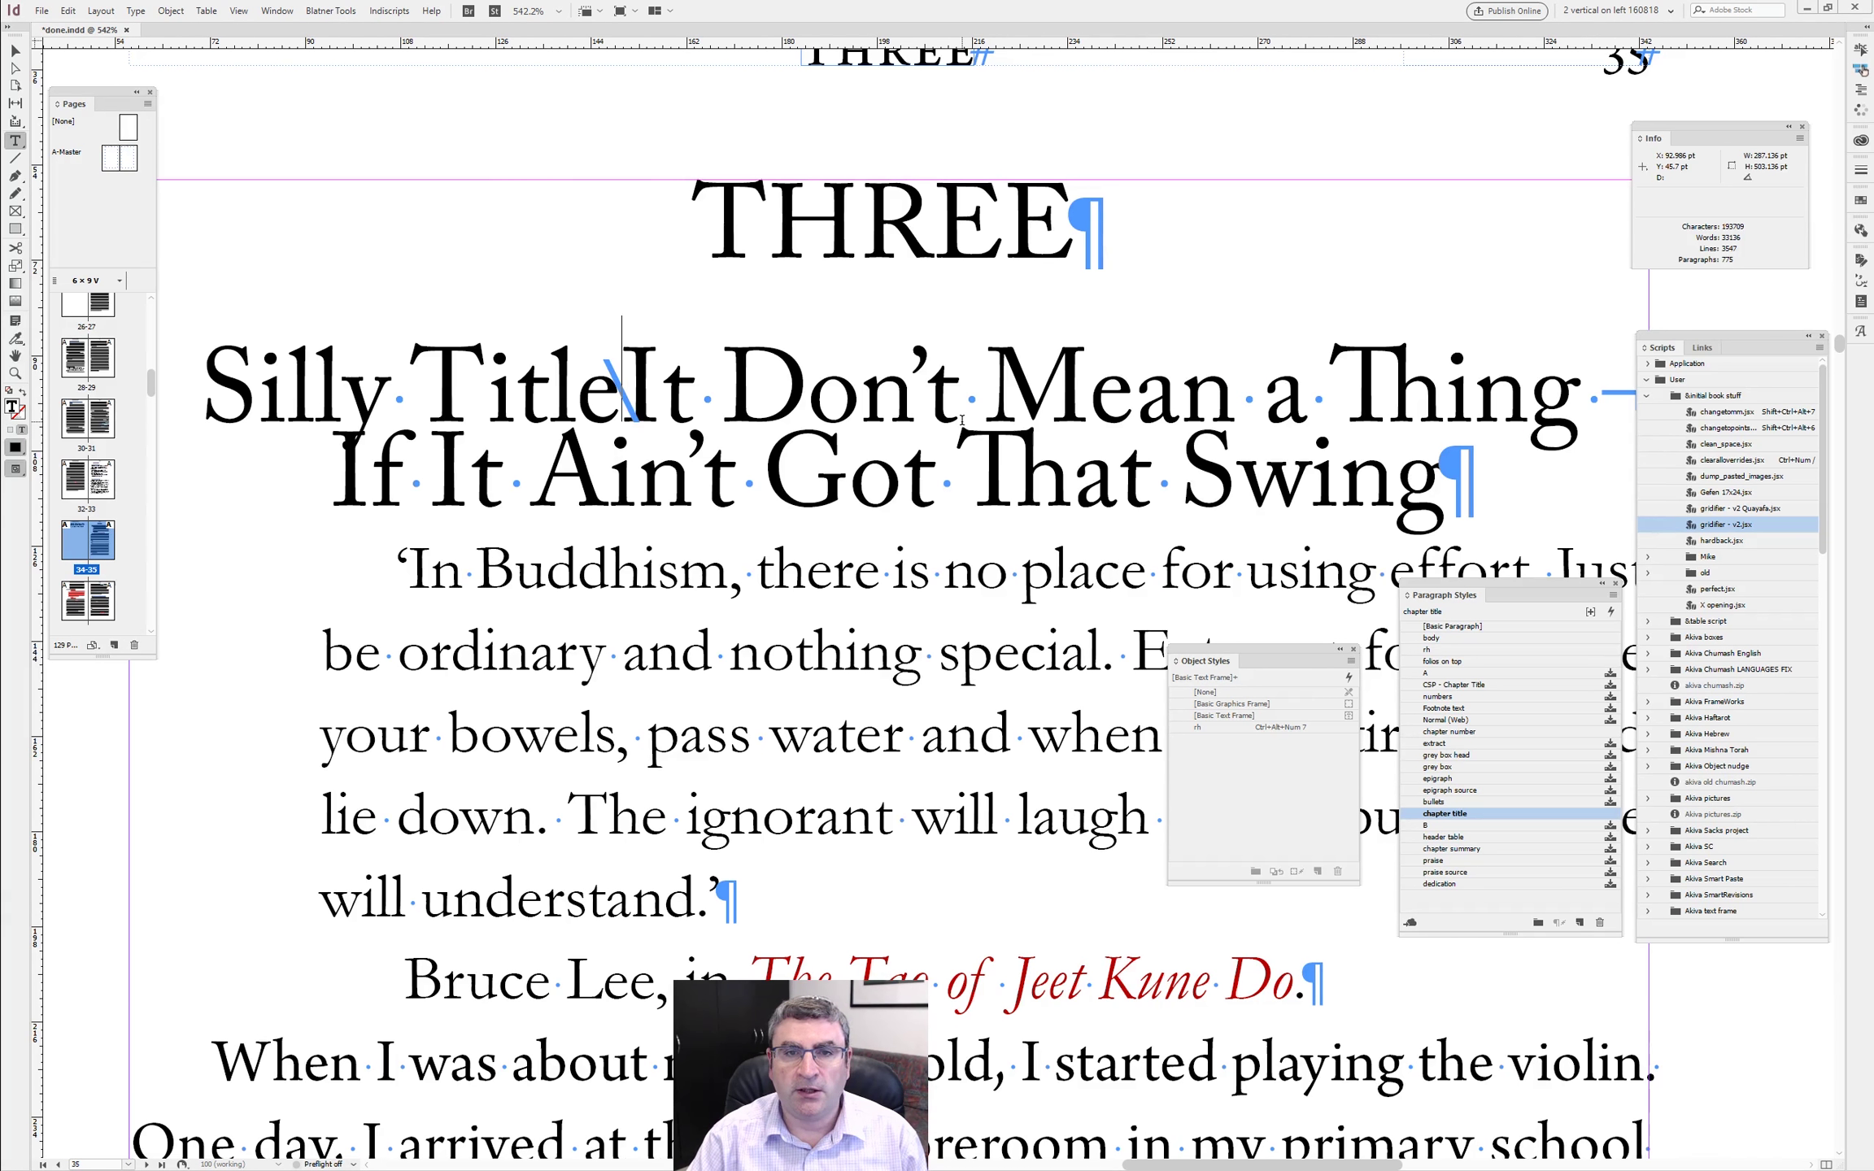
key("ctrl+alt+0")
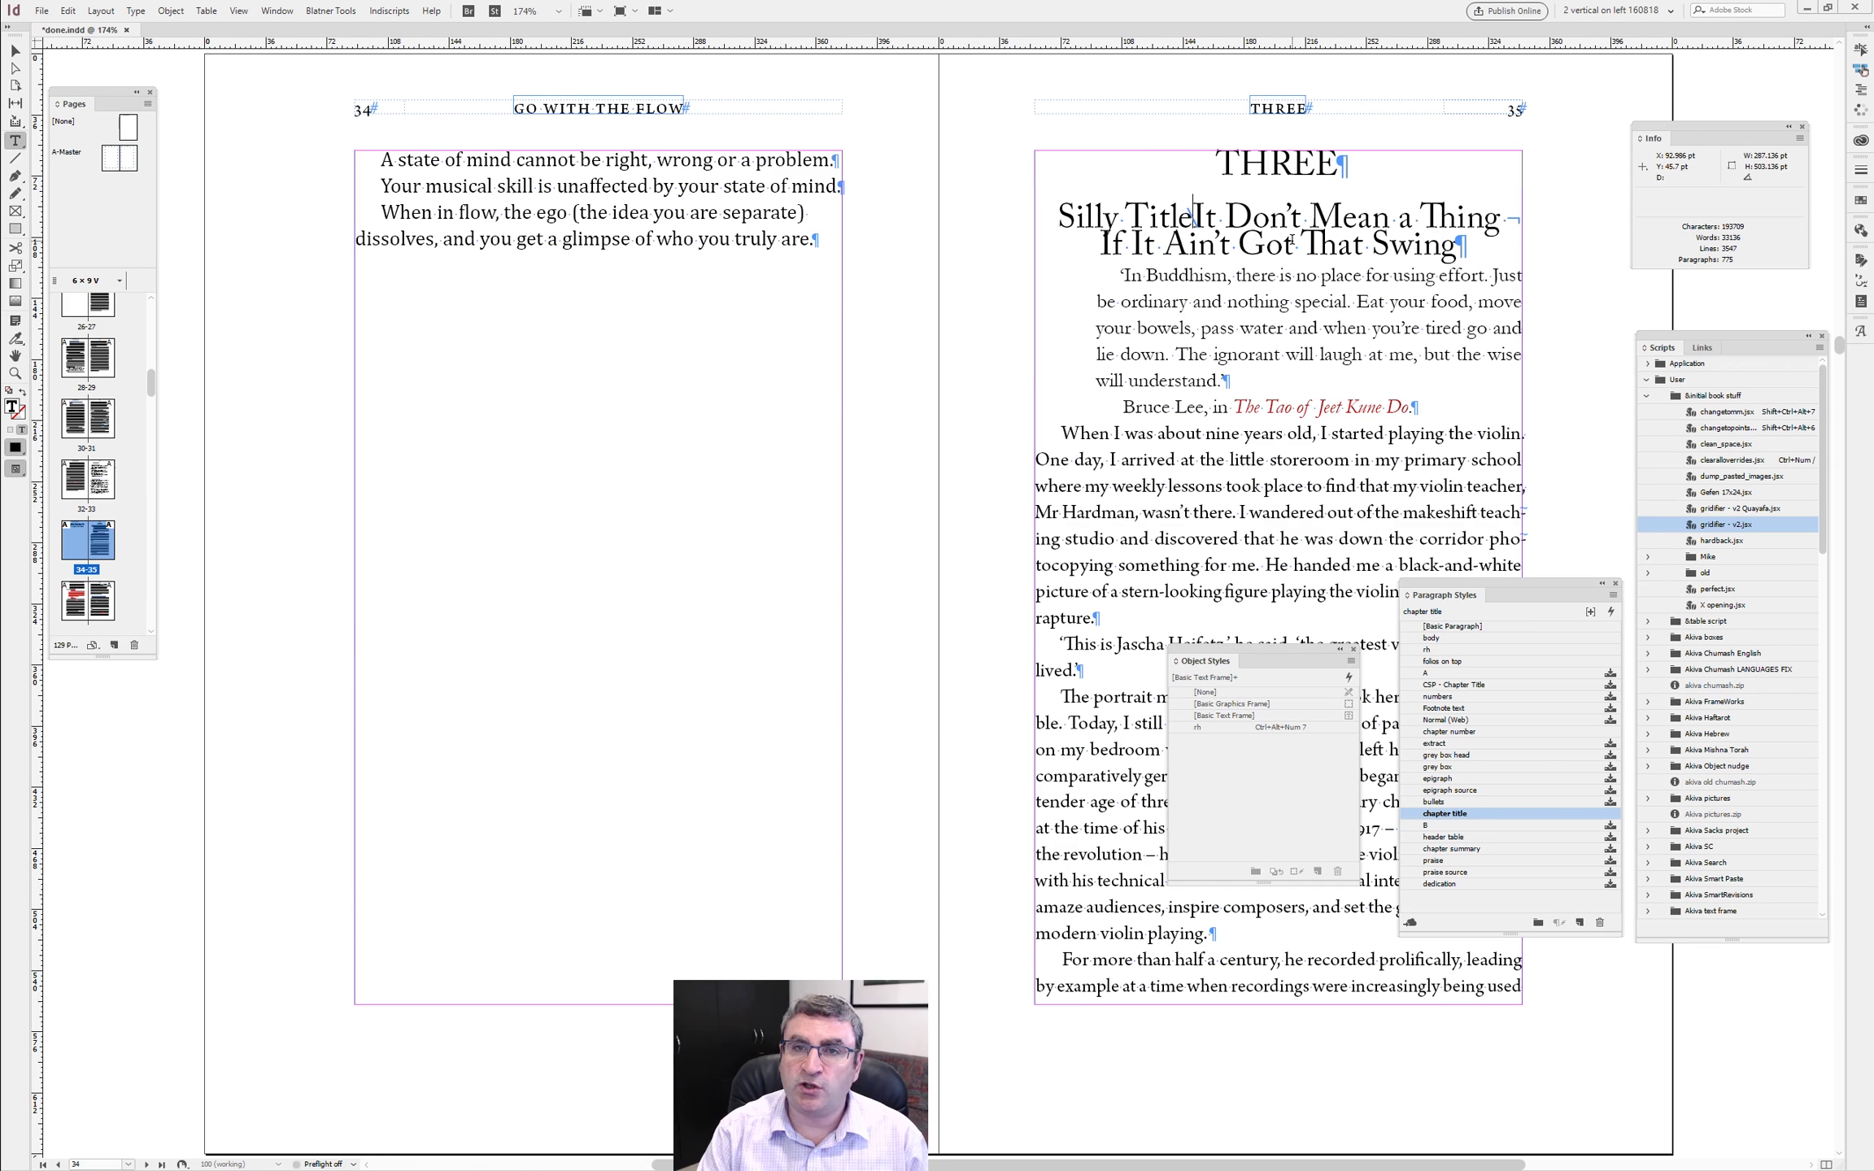
- Set the "Silly Title" text to a 0.1 pt font size and 1% horizontal scale
left_click(1058, 206, "shift")
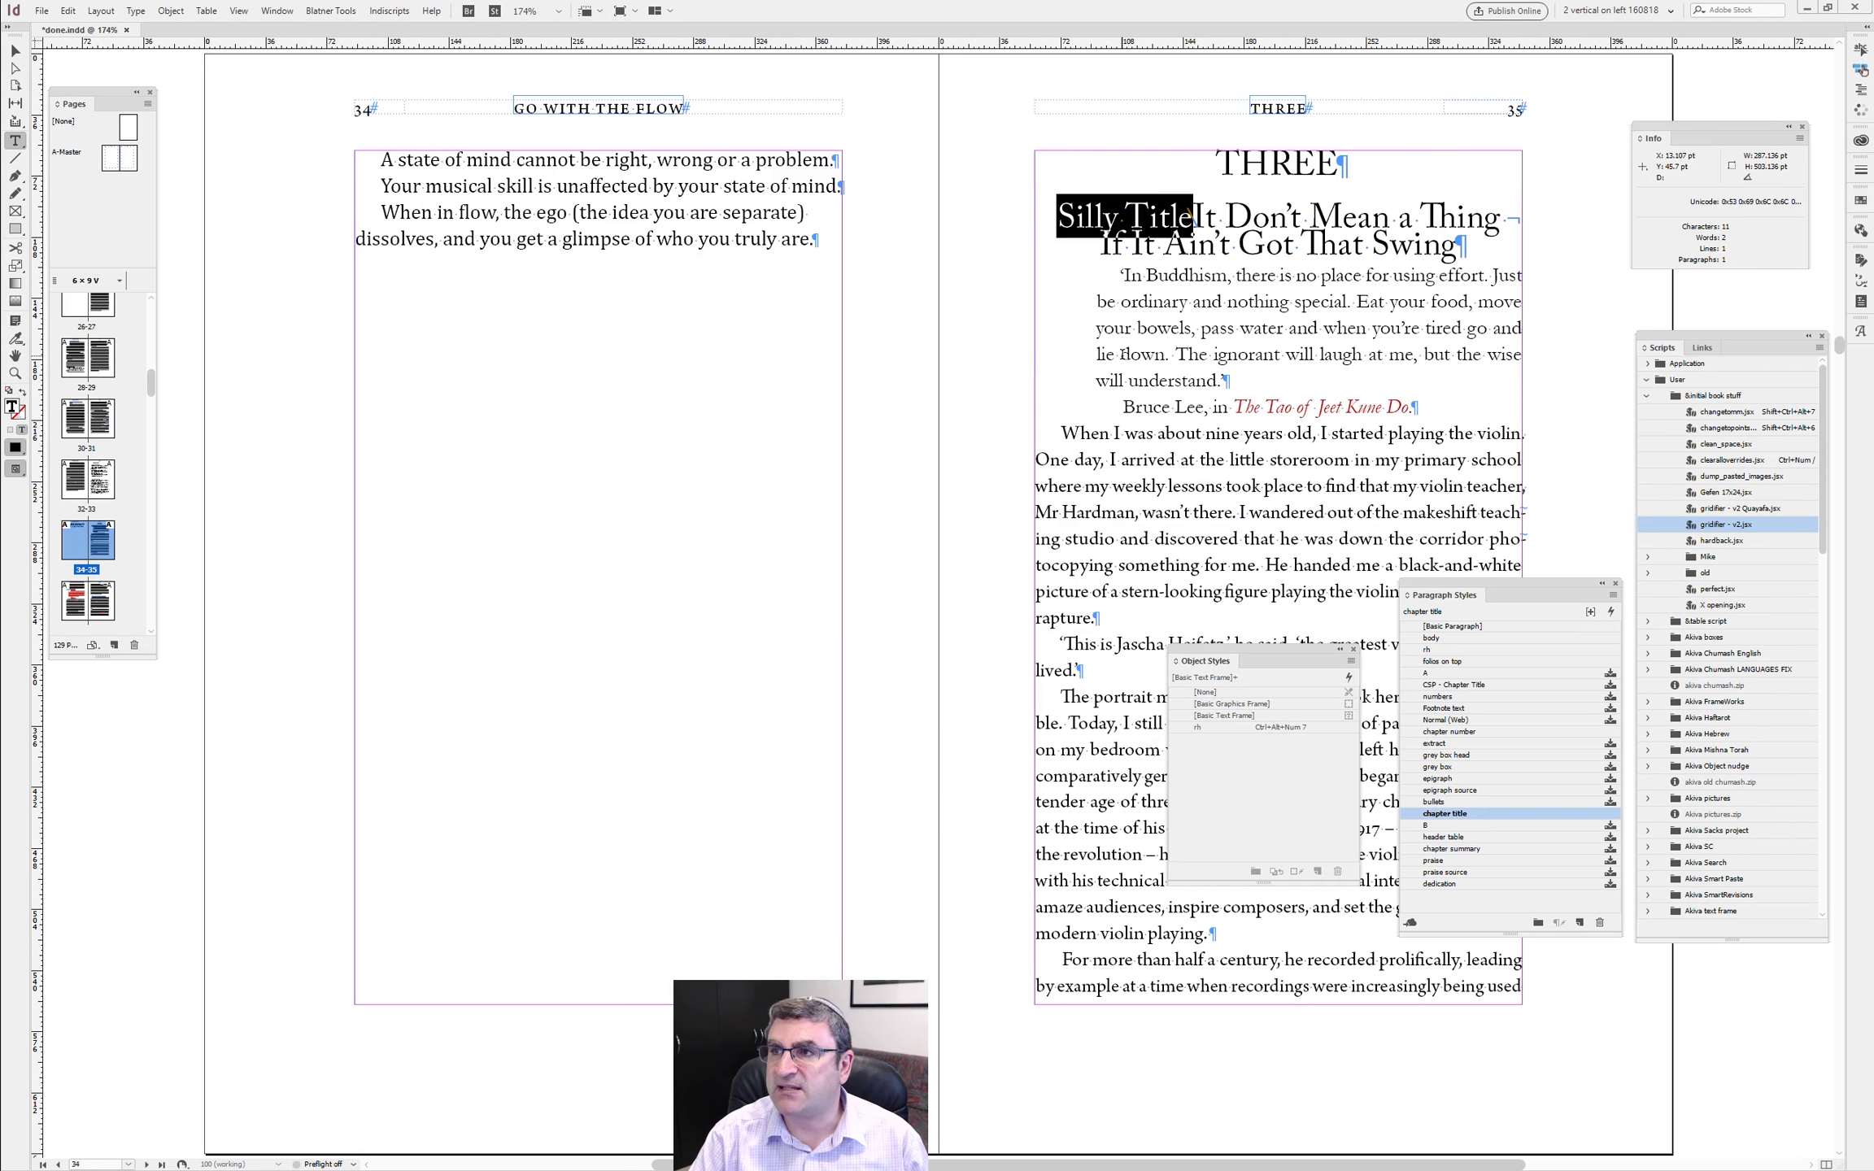
key("ctrl+t")
left_click_drag(1228, 299, 821, 196)
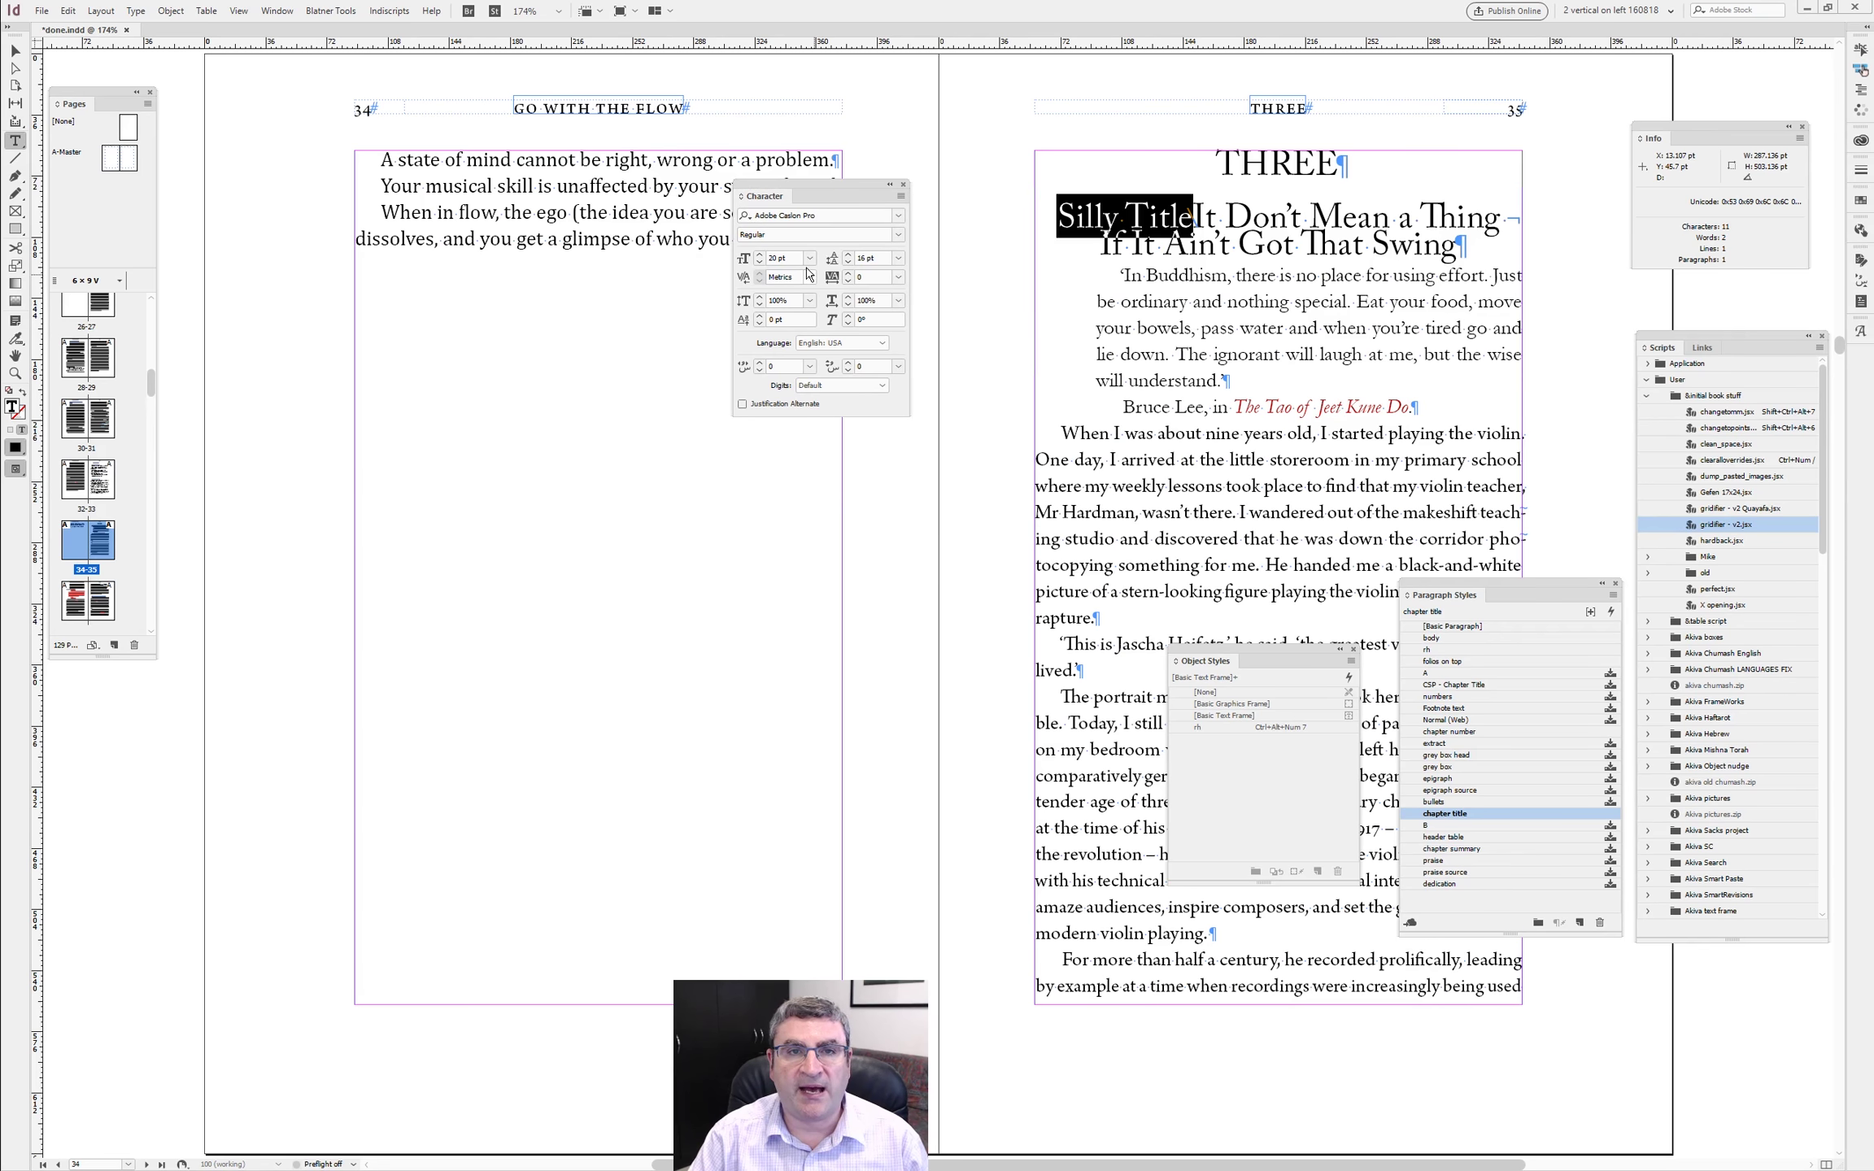
left_click(741, 259)
type("0.1")
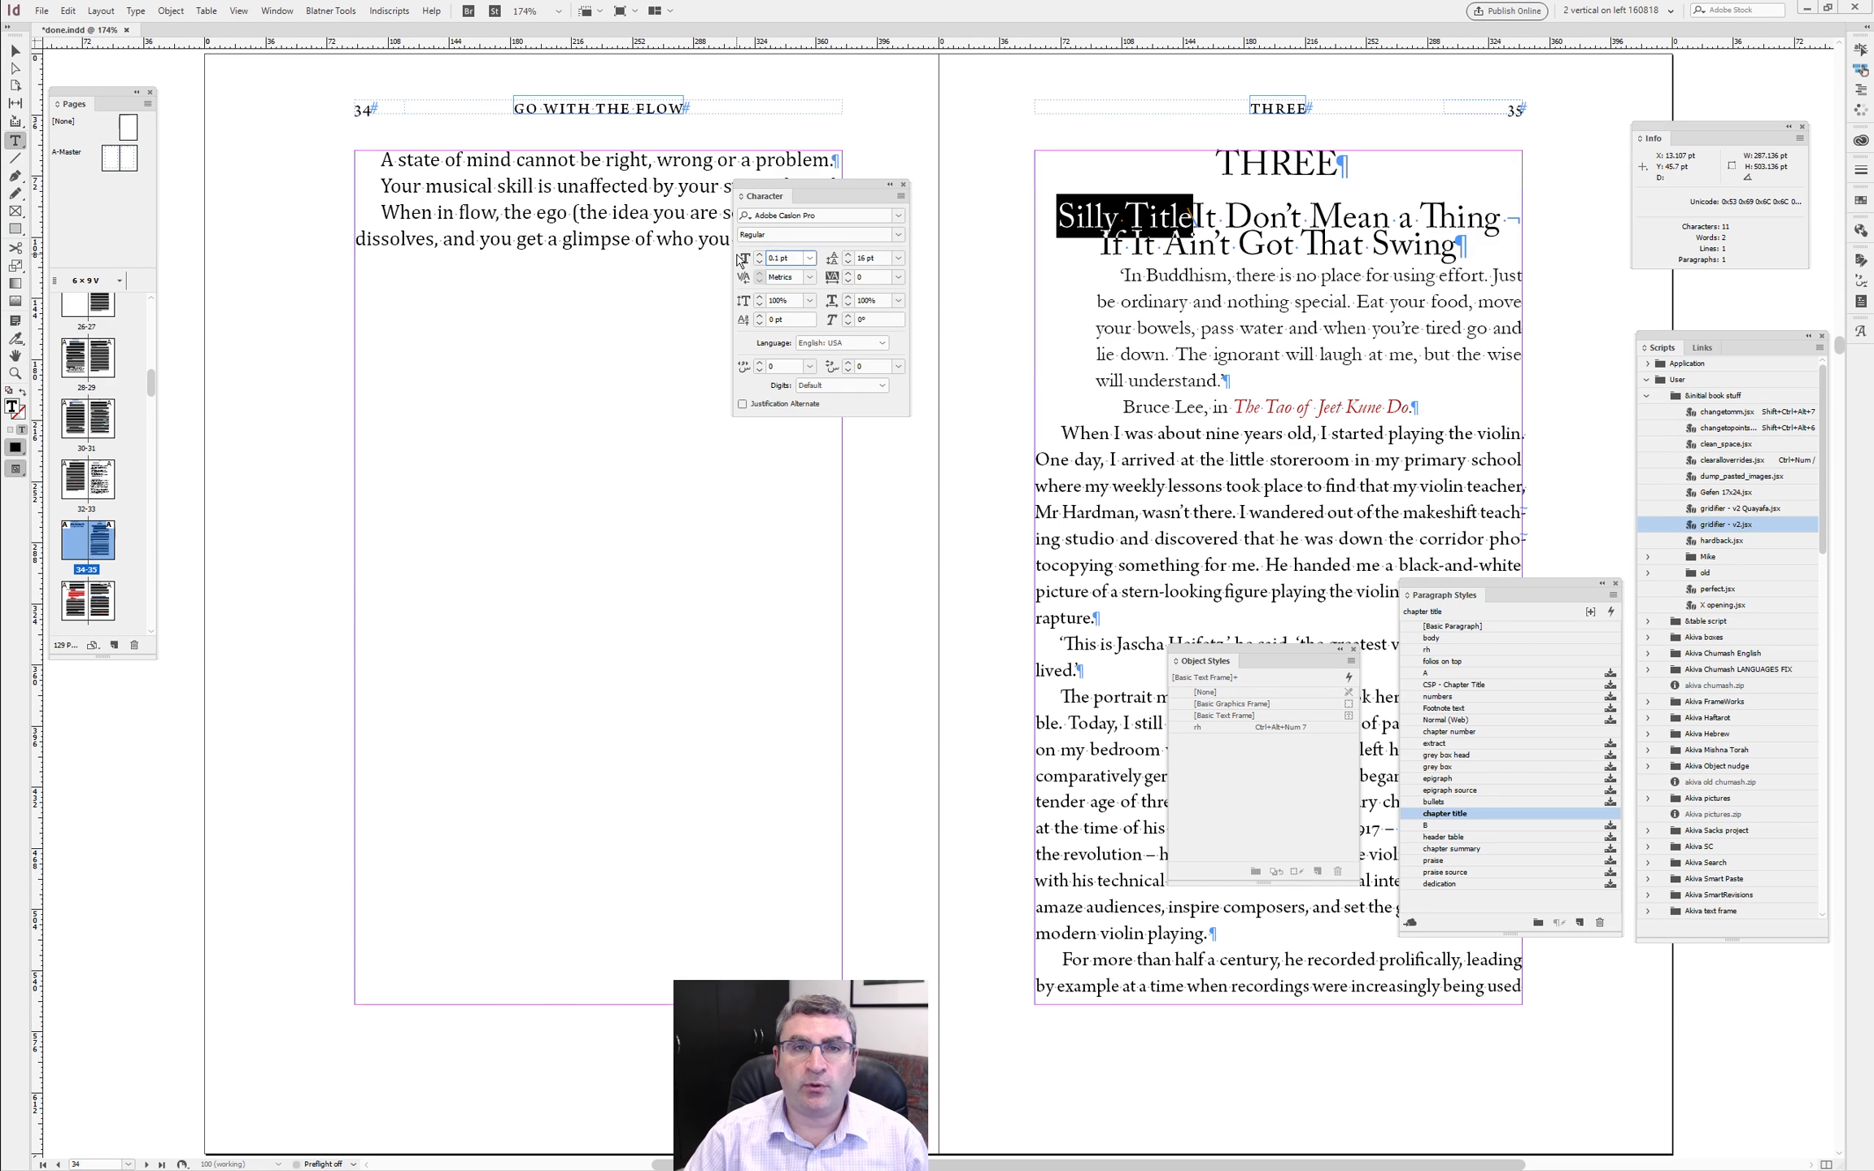
key("Return")
left_click(882, 302)
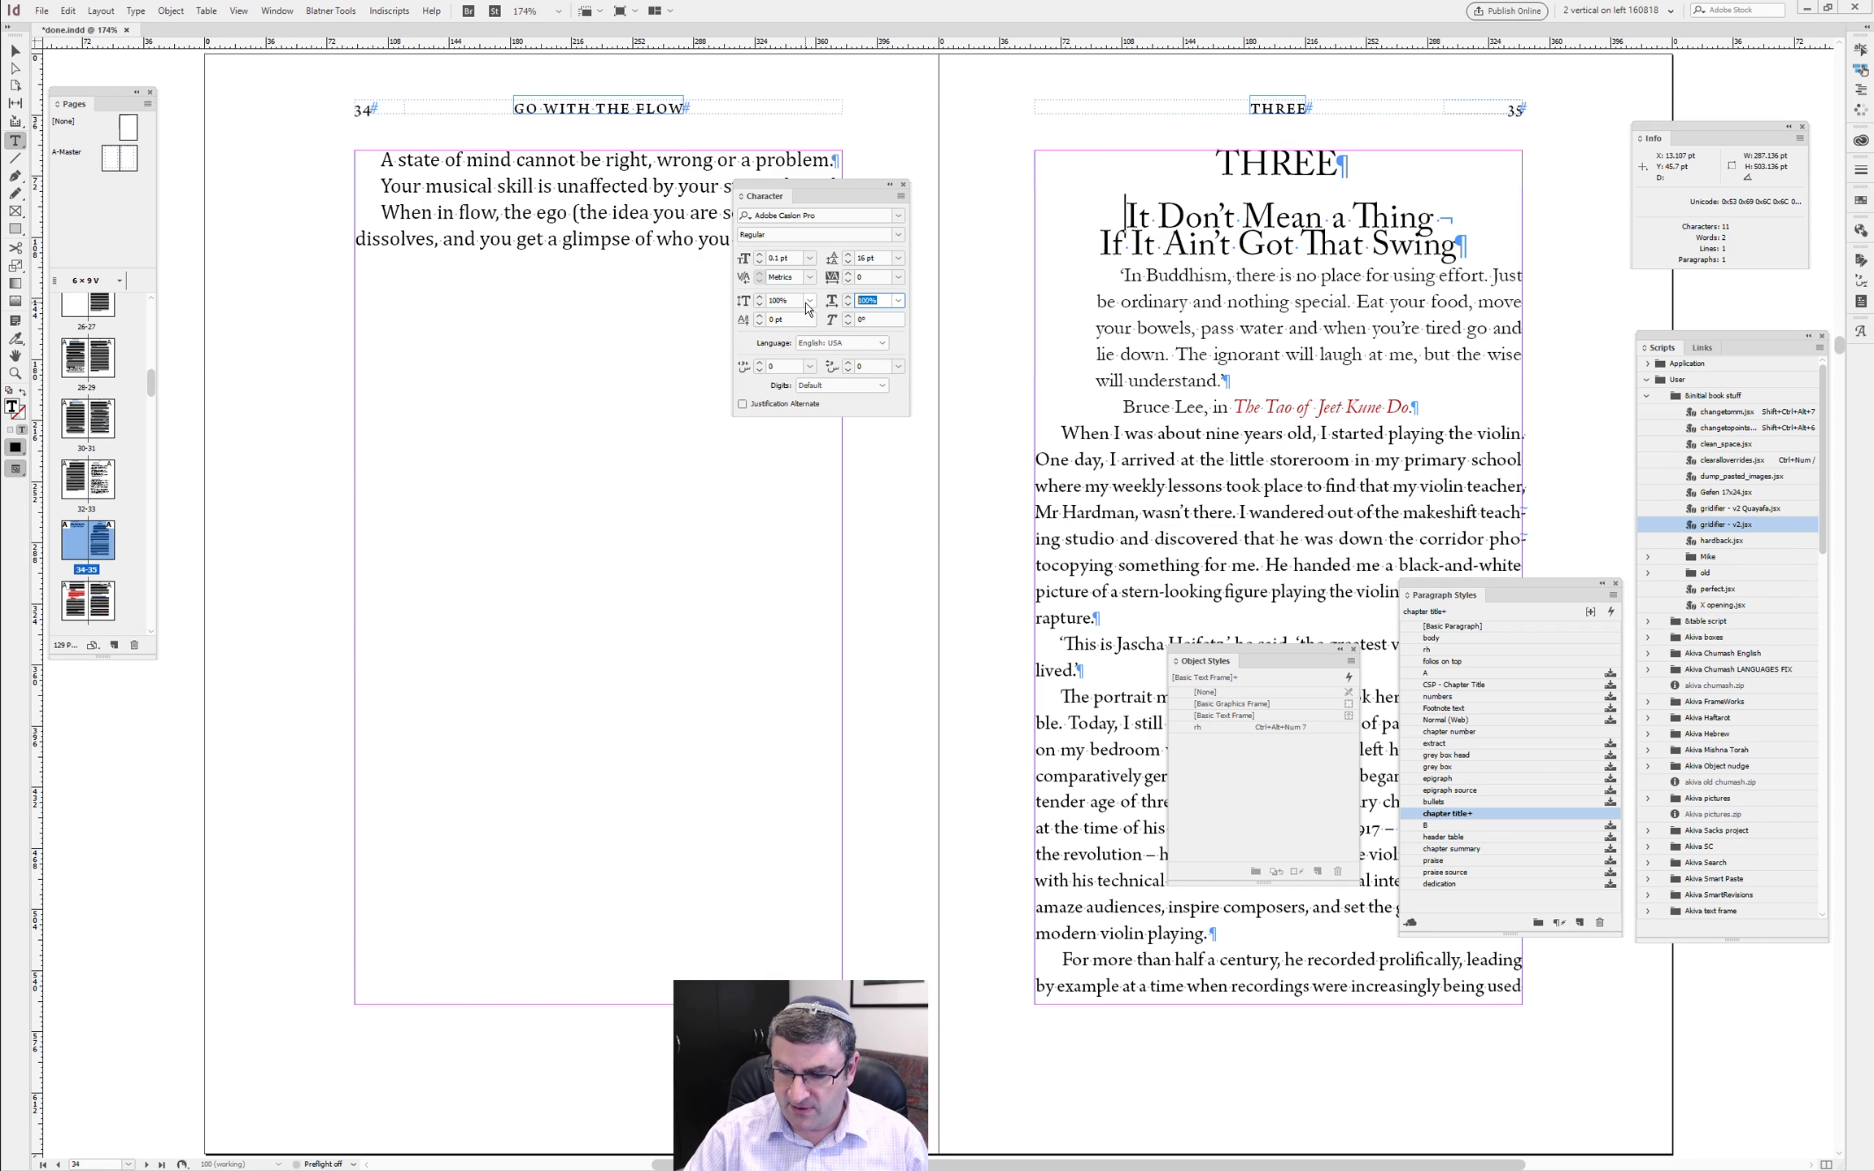
type("1")
key("Tab")
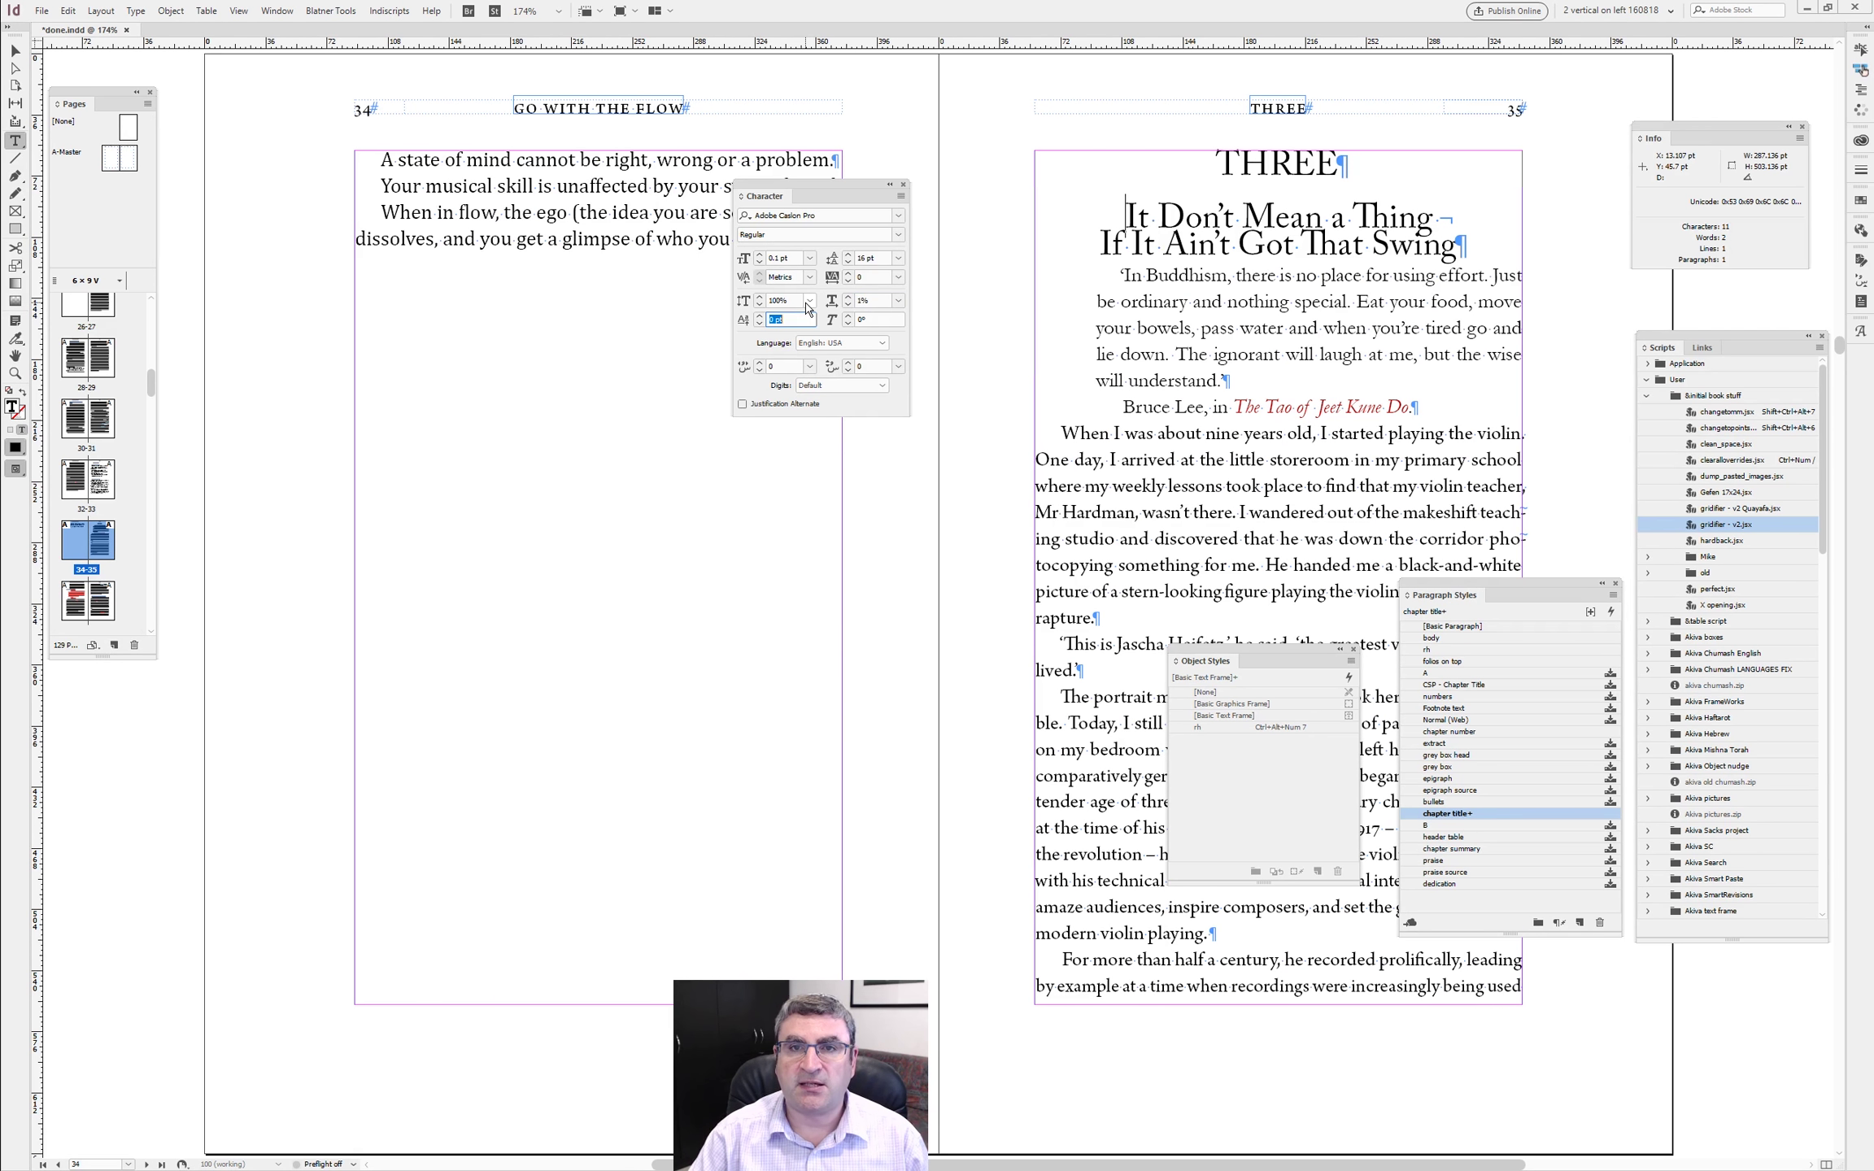
- Set the fill of "Silly Title" to None and close the Swatches, Character and Object Styles panels
left_click(1861, 201)
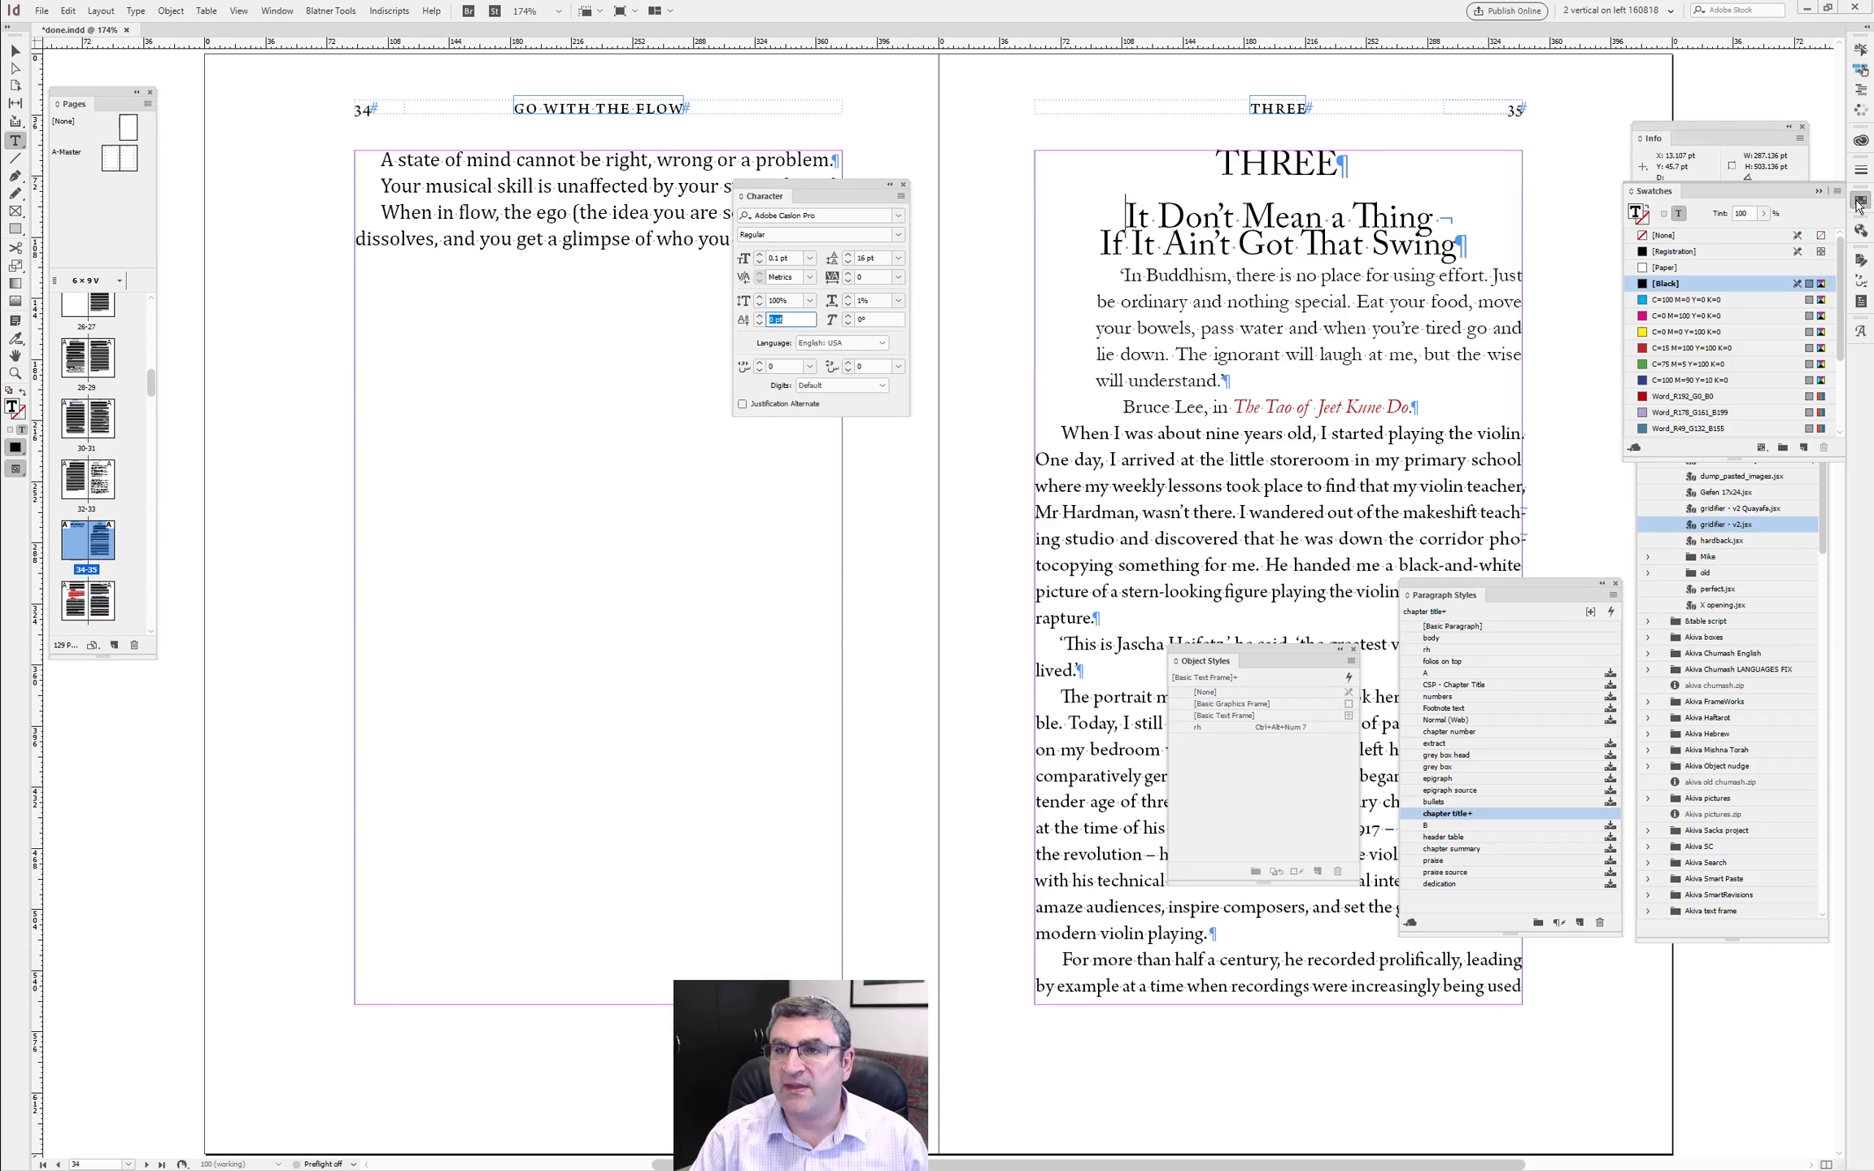
left_click(1663, 236)
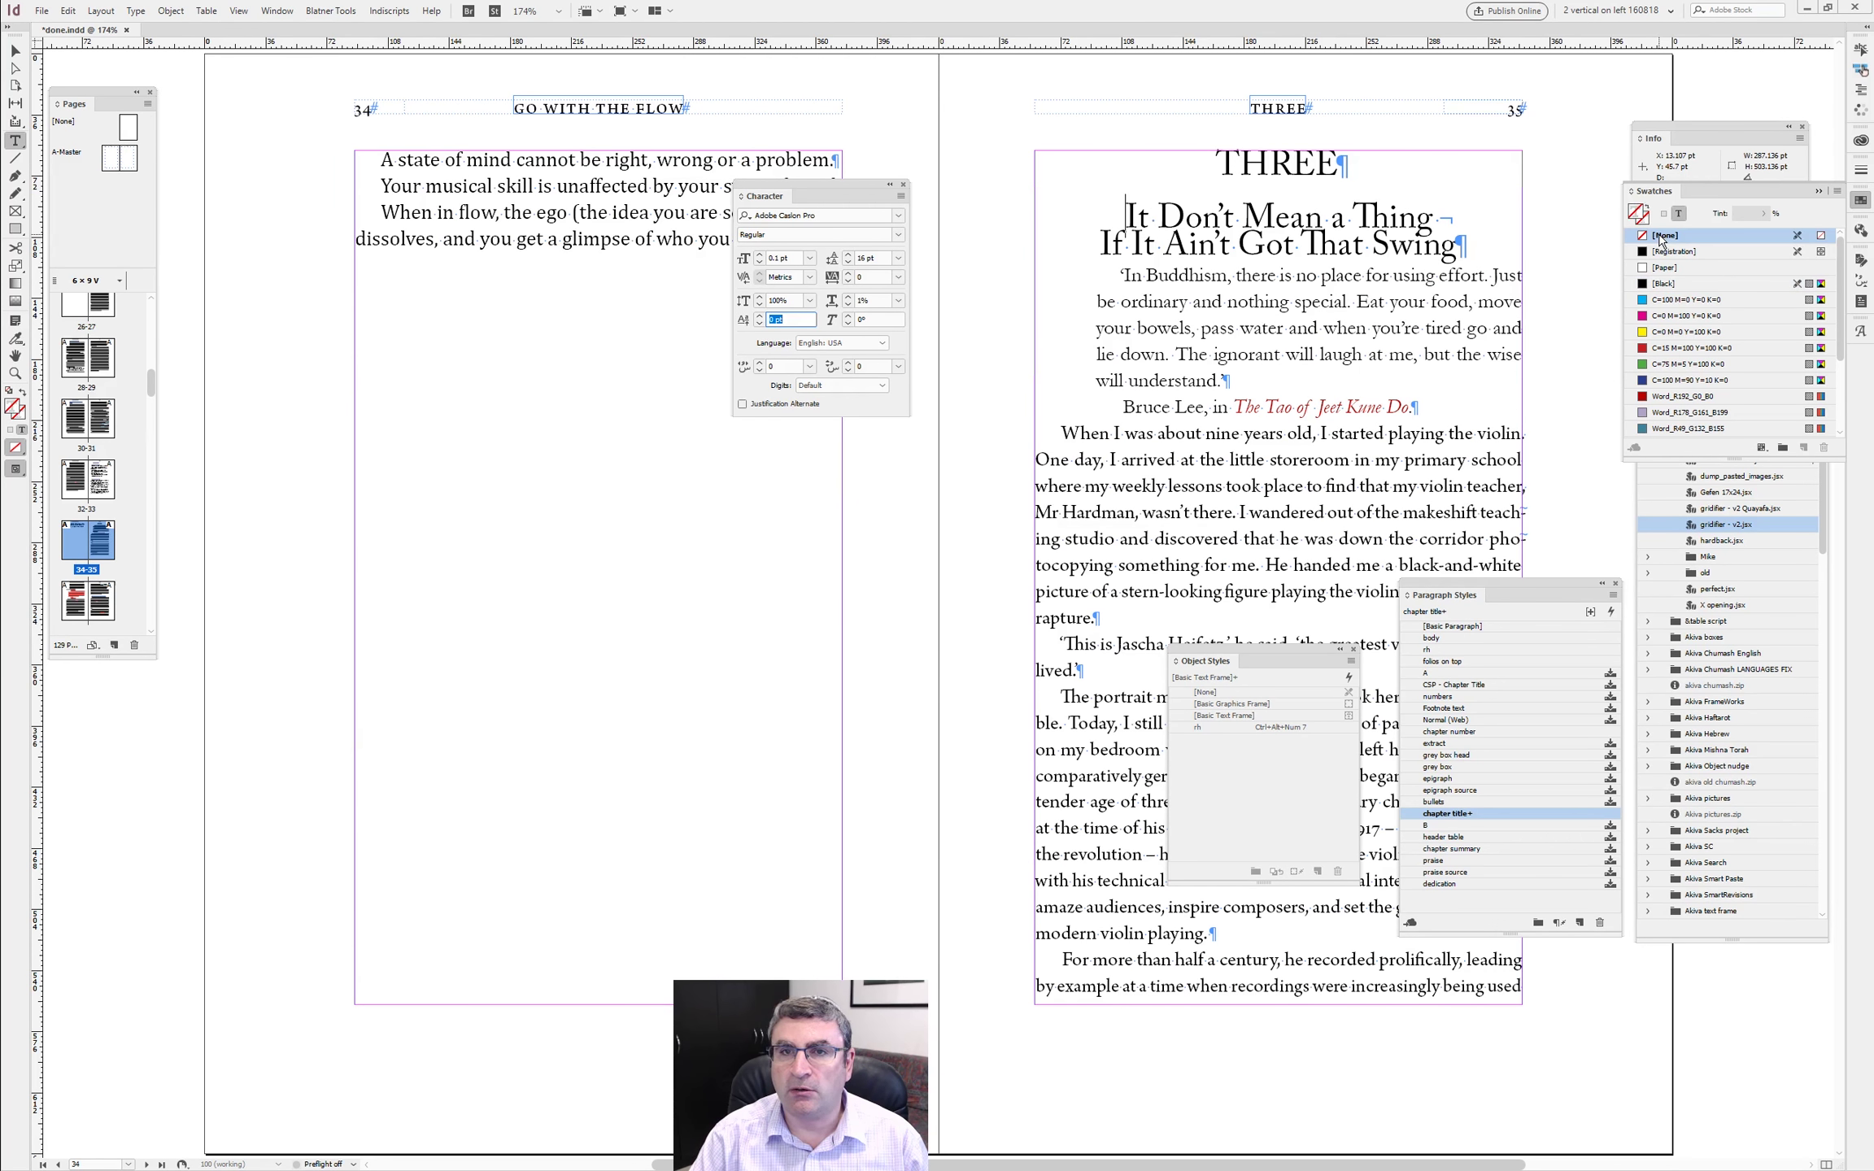
left_click(1860, 201)
key("ctrl+t")
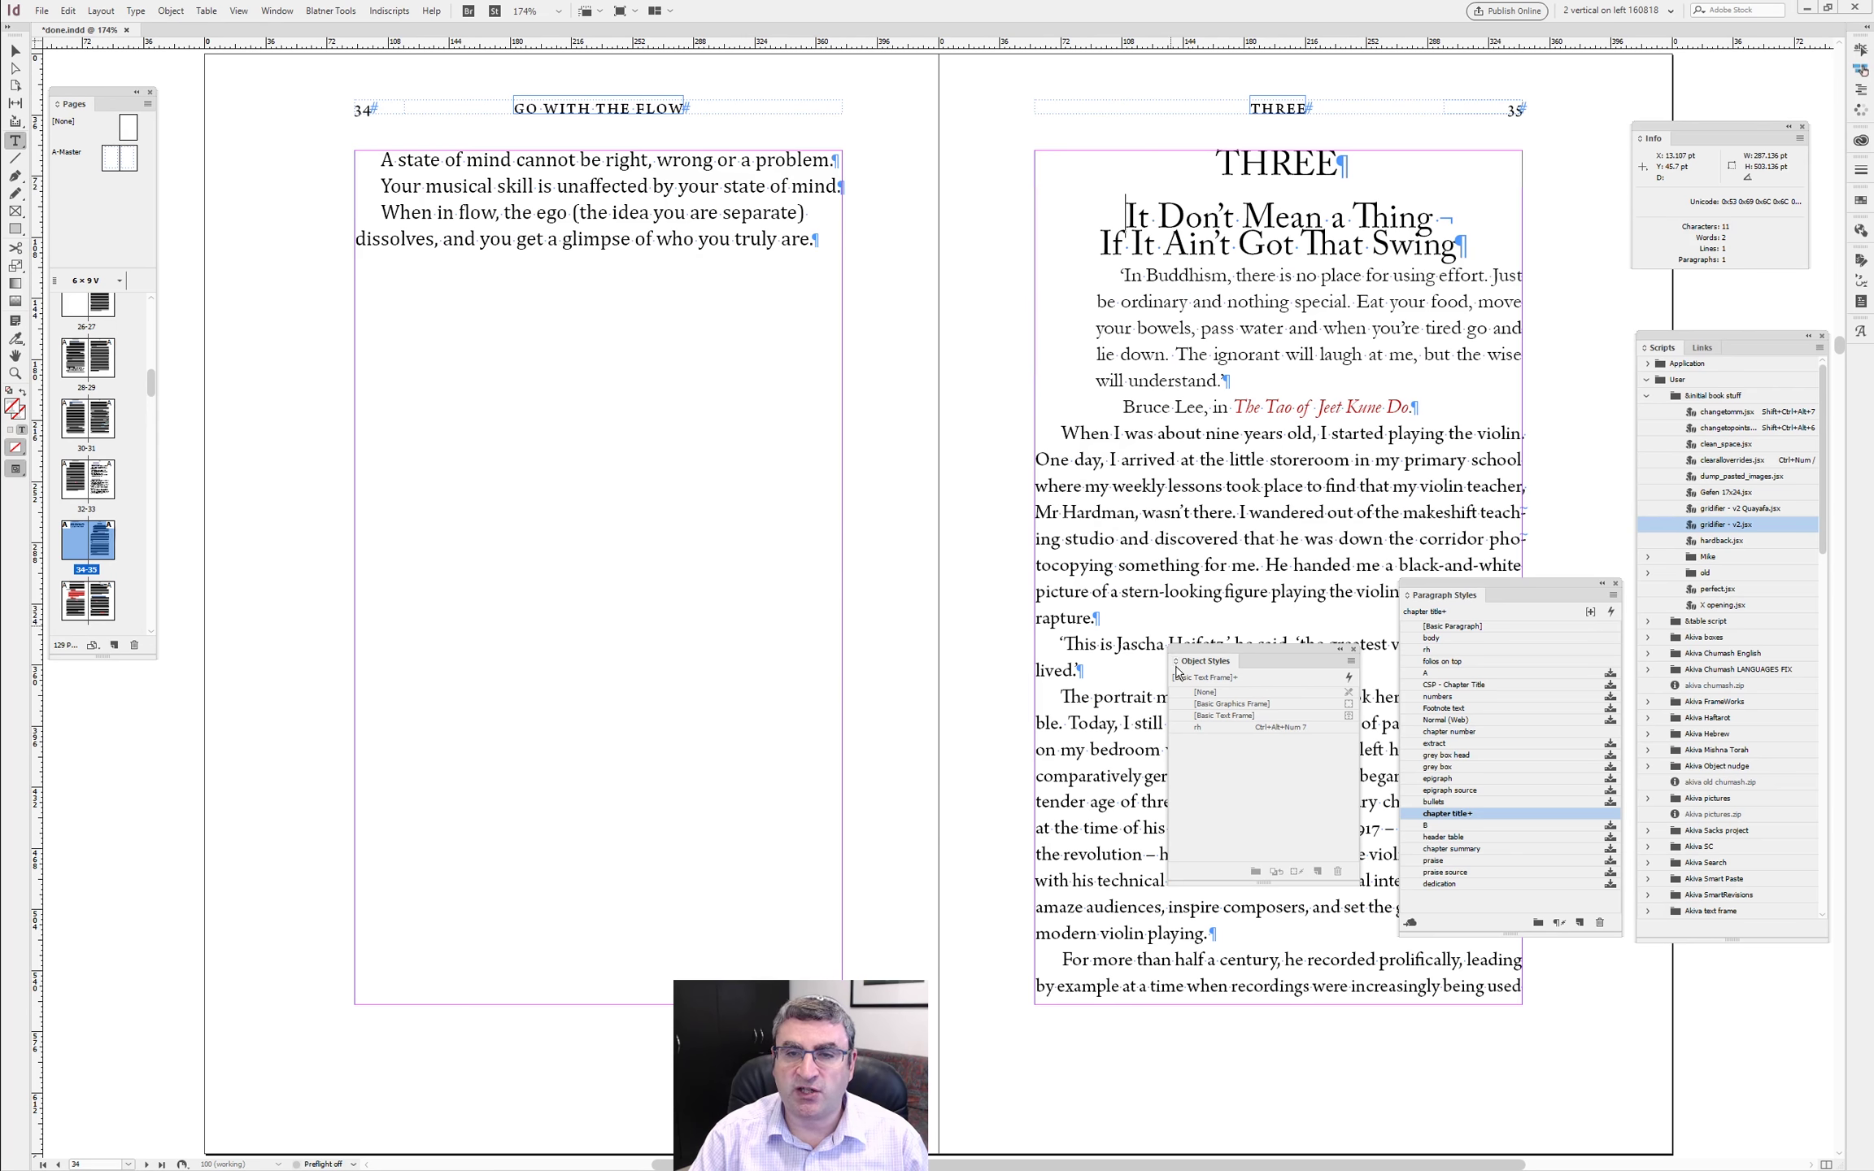
key("ctrl+F7")
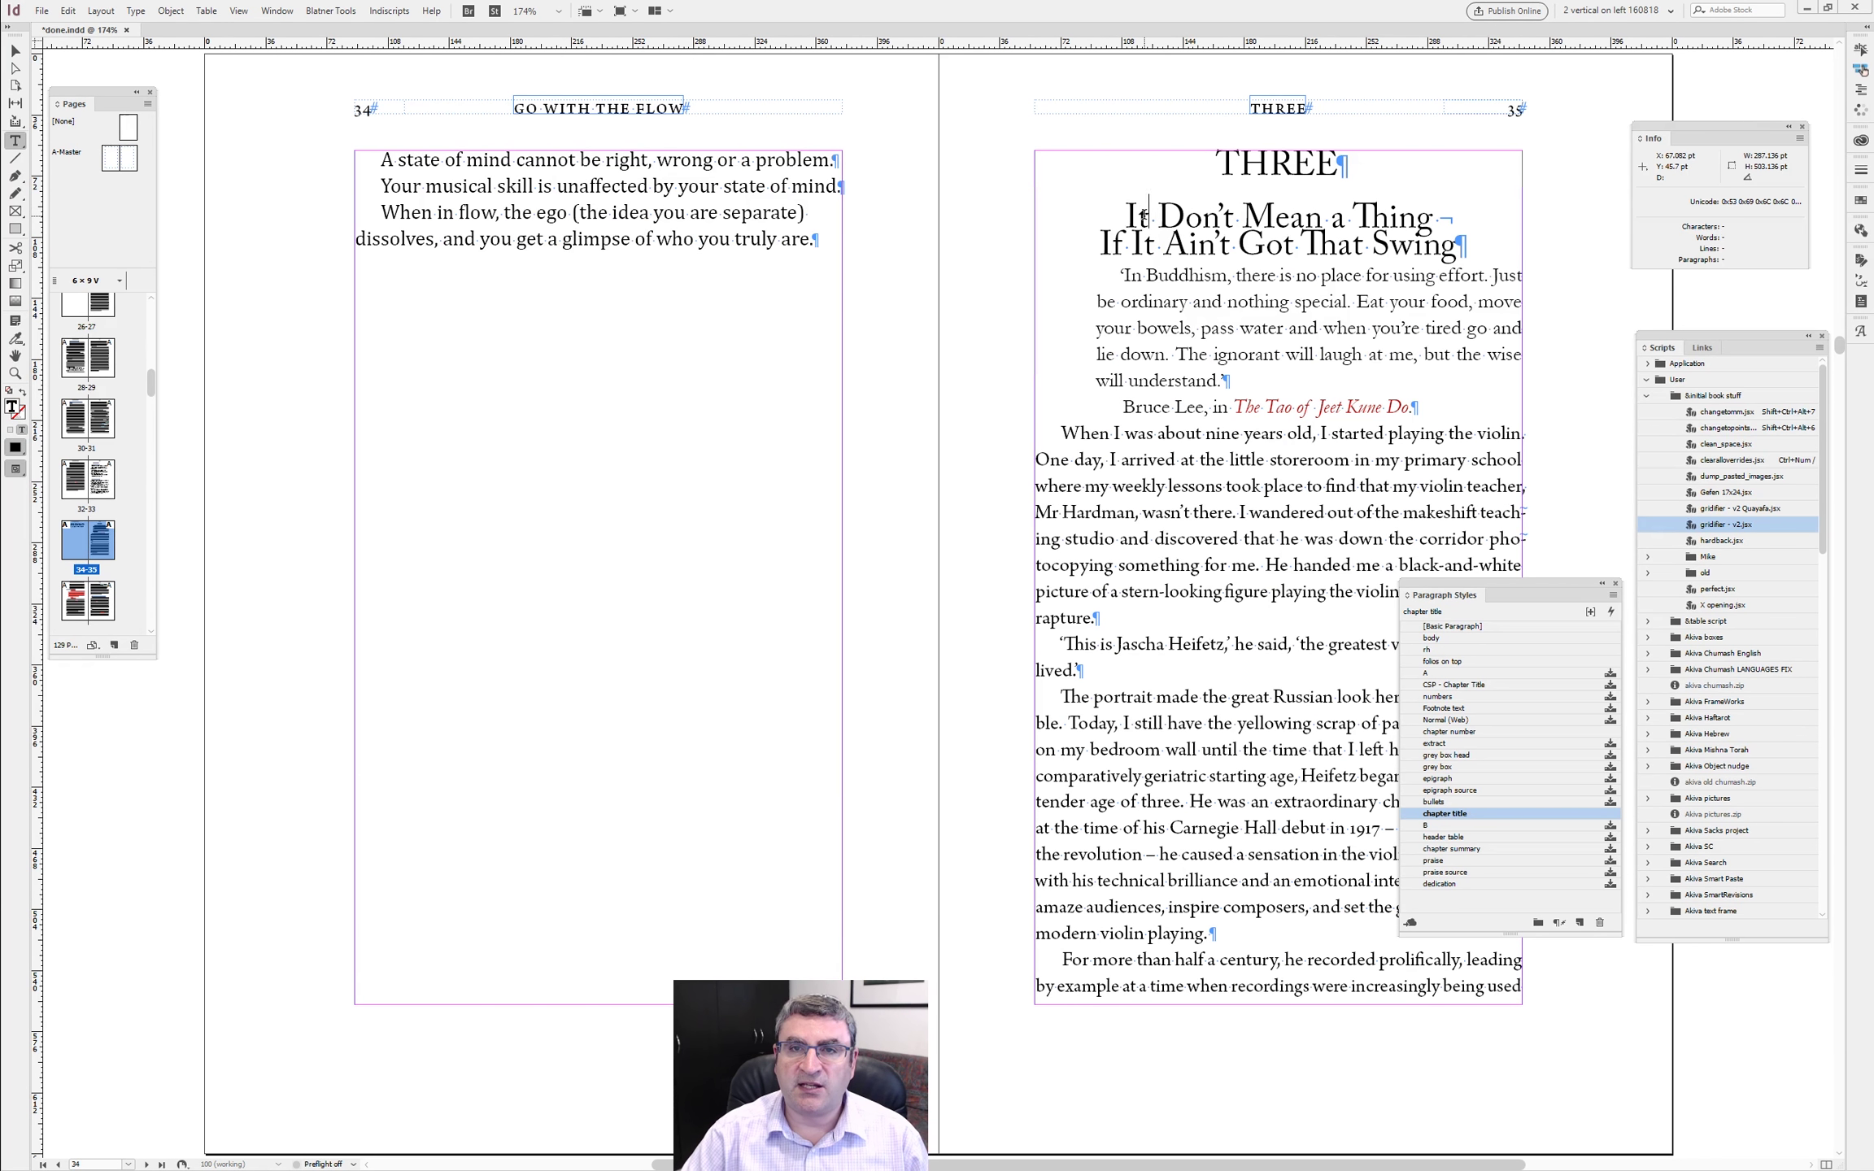
- Undo the hiding format on "Silly Title" to view the full-size text, and restore the hidden formatting
type("Silly Title")
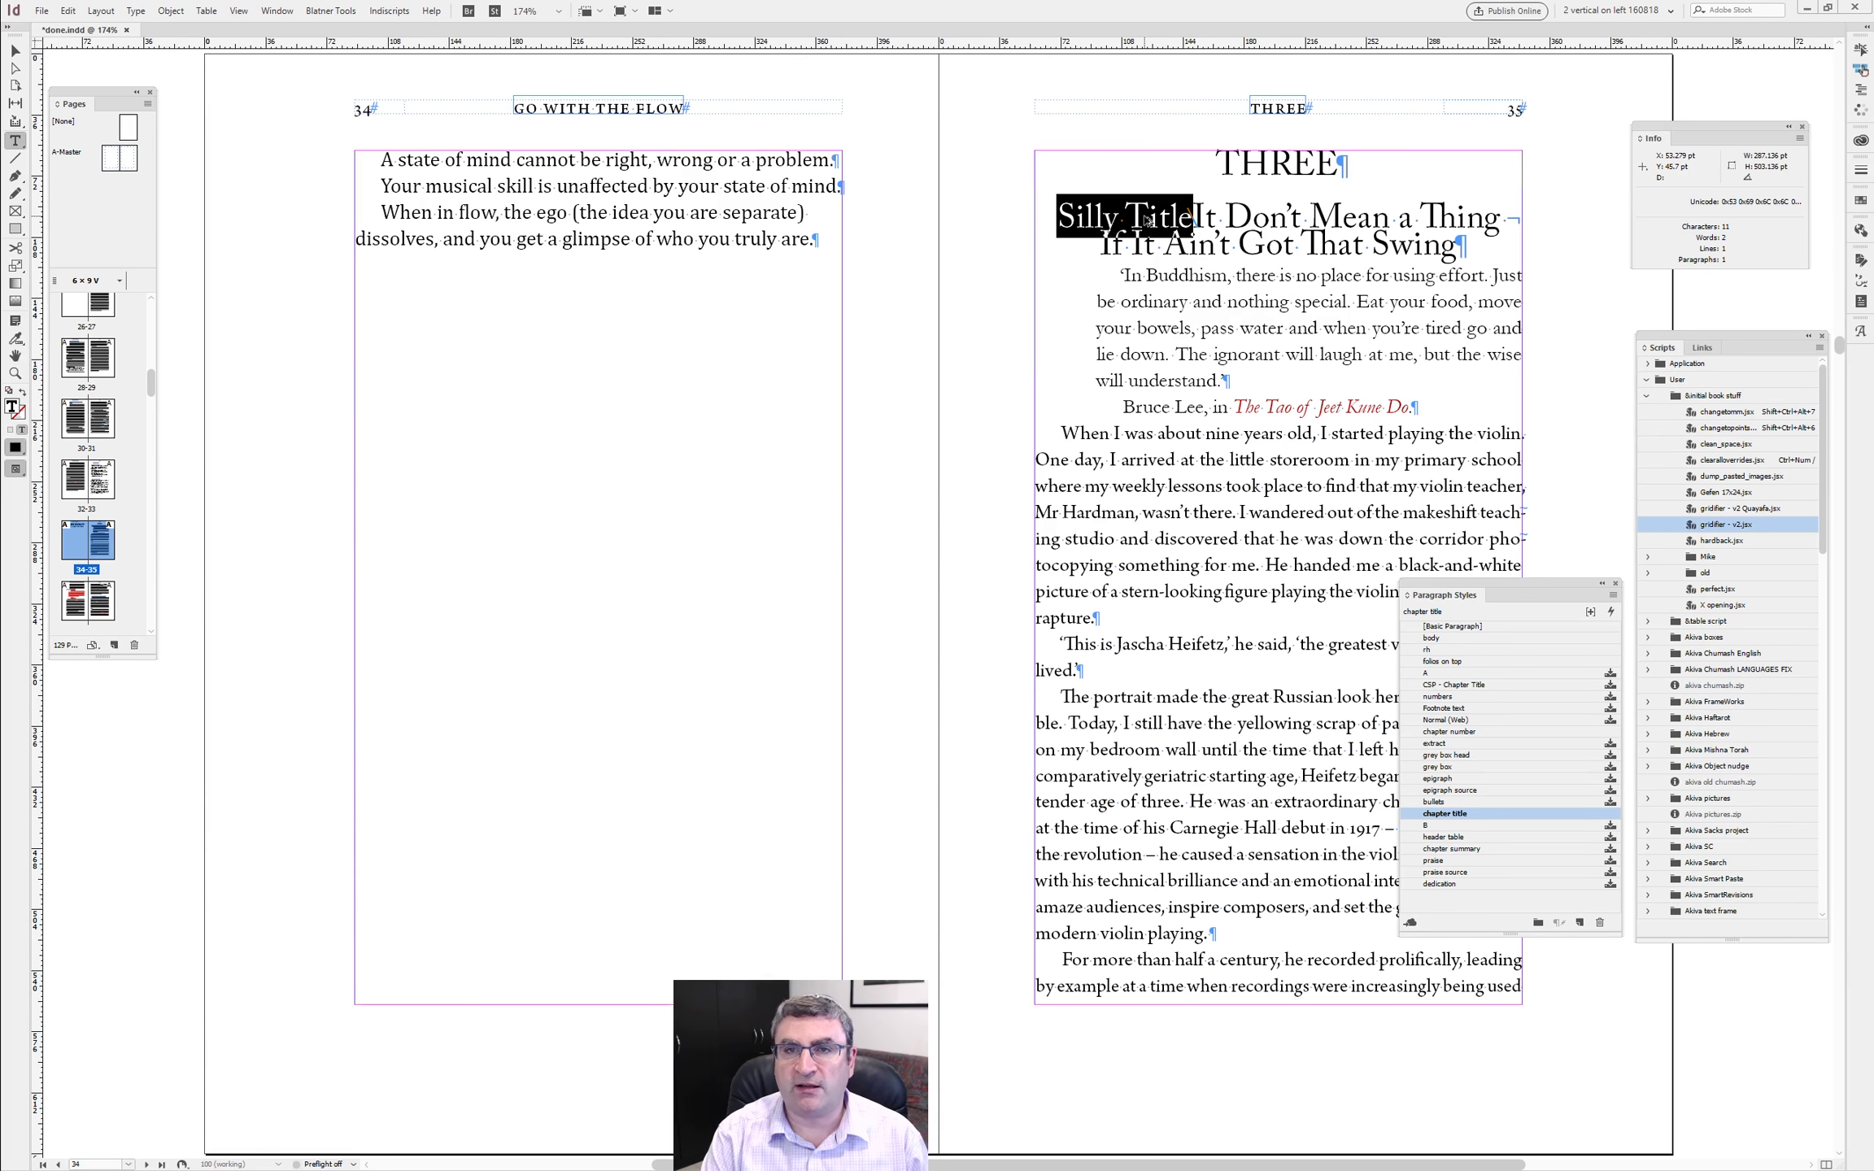
key("BackSpace")
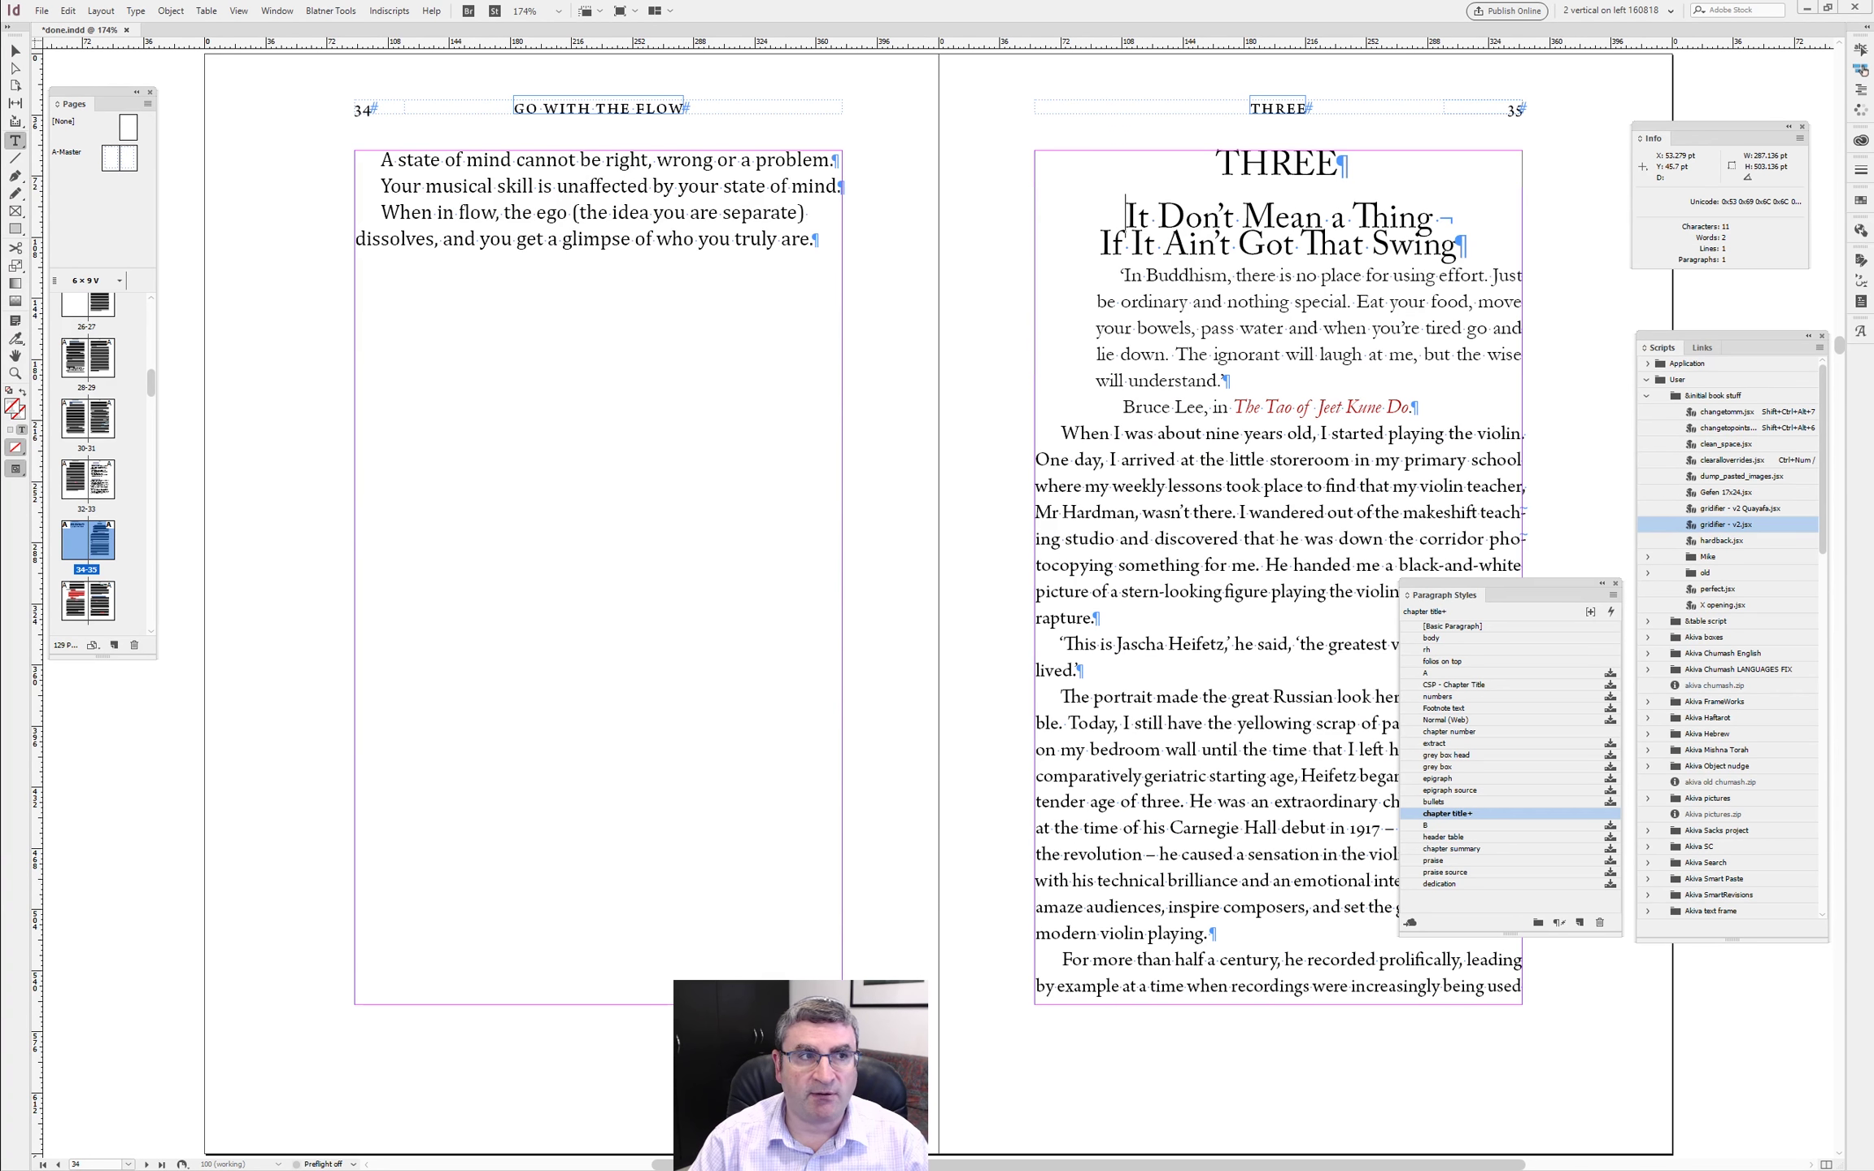
left_click(1277, 486)
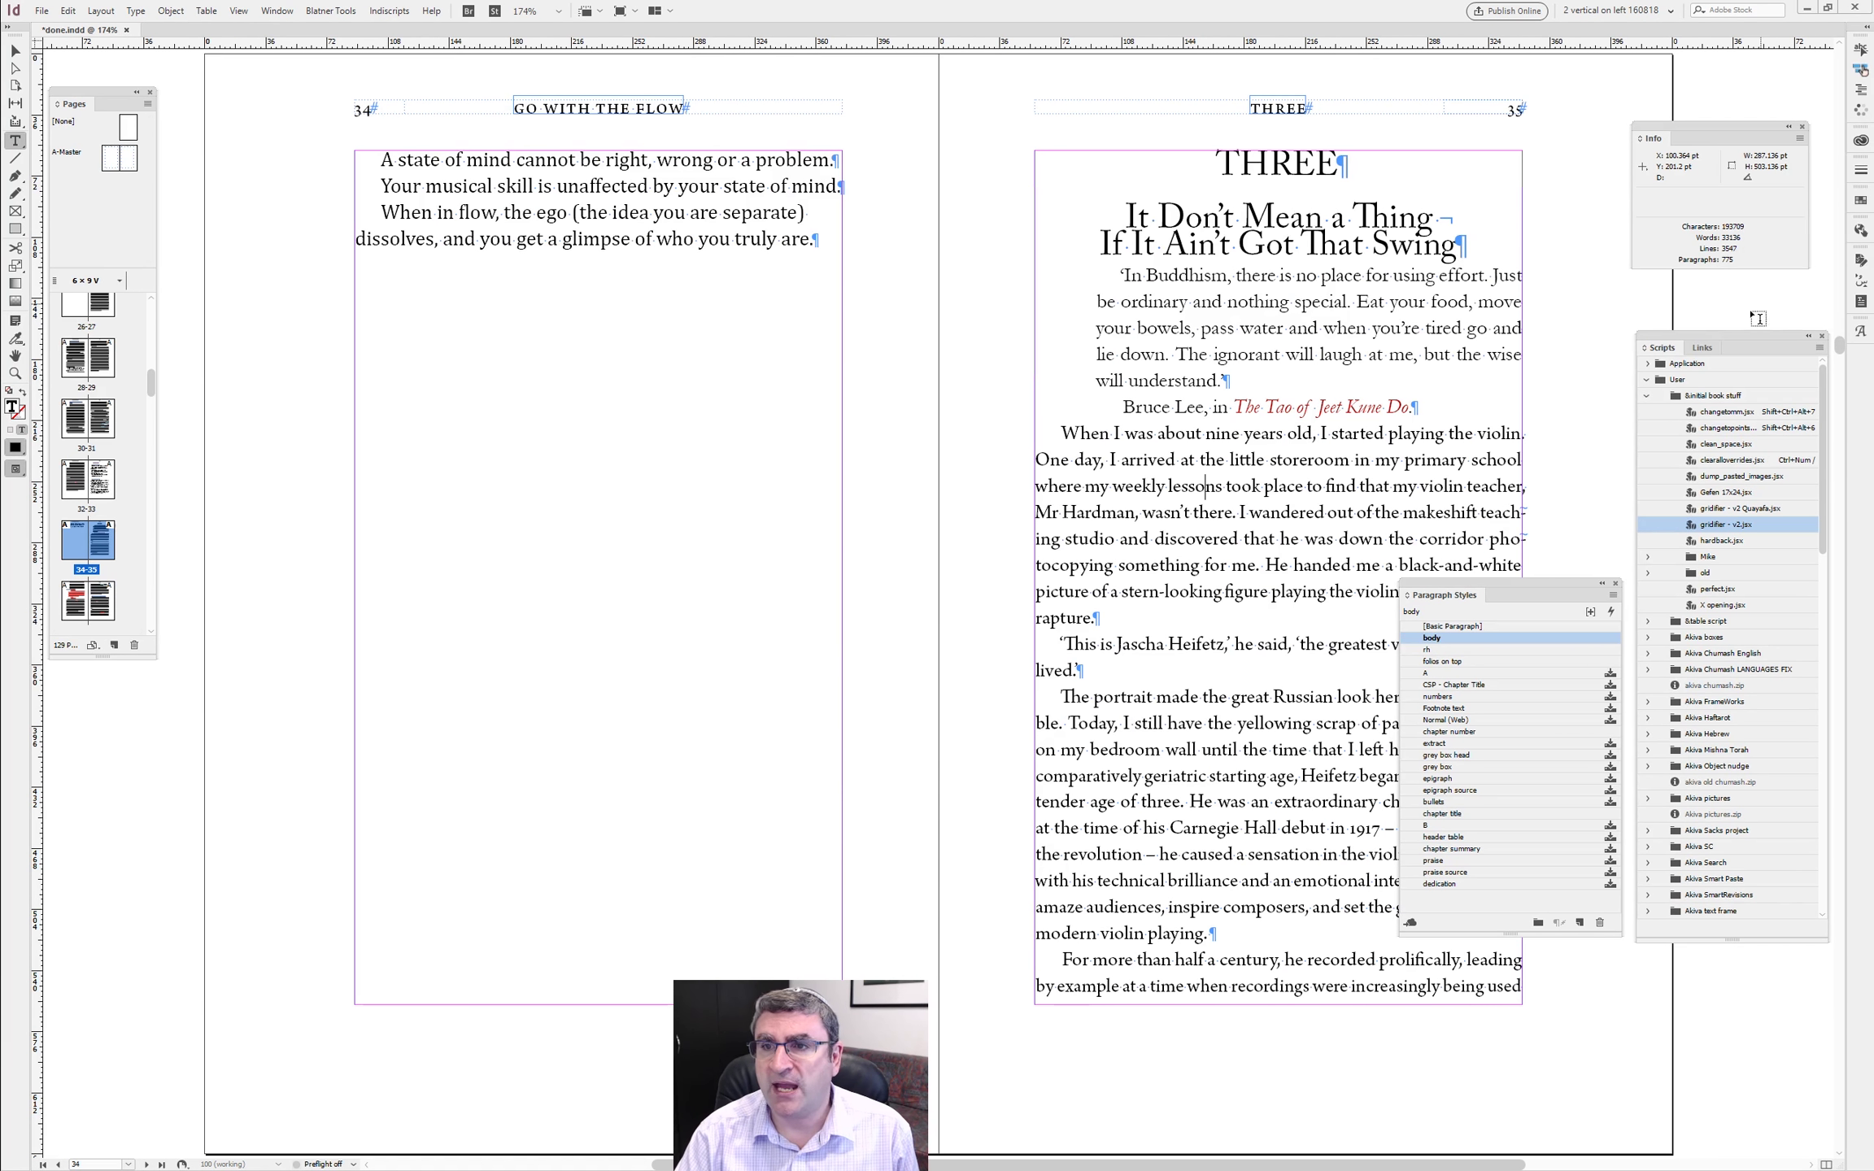
- Close the Scripts, Paragraph Styles and Info panels and briefly preview the spread without guides and hidden characters
key("ctrl+alt+F11")
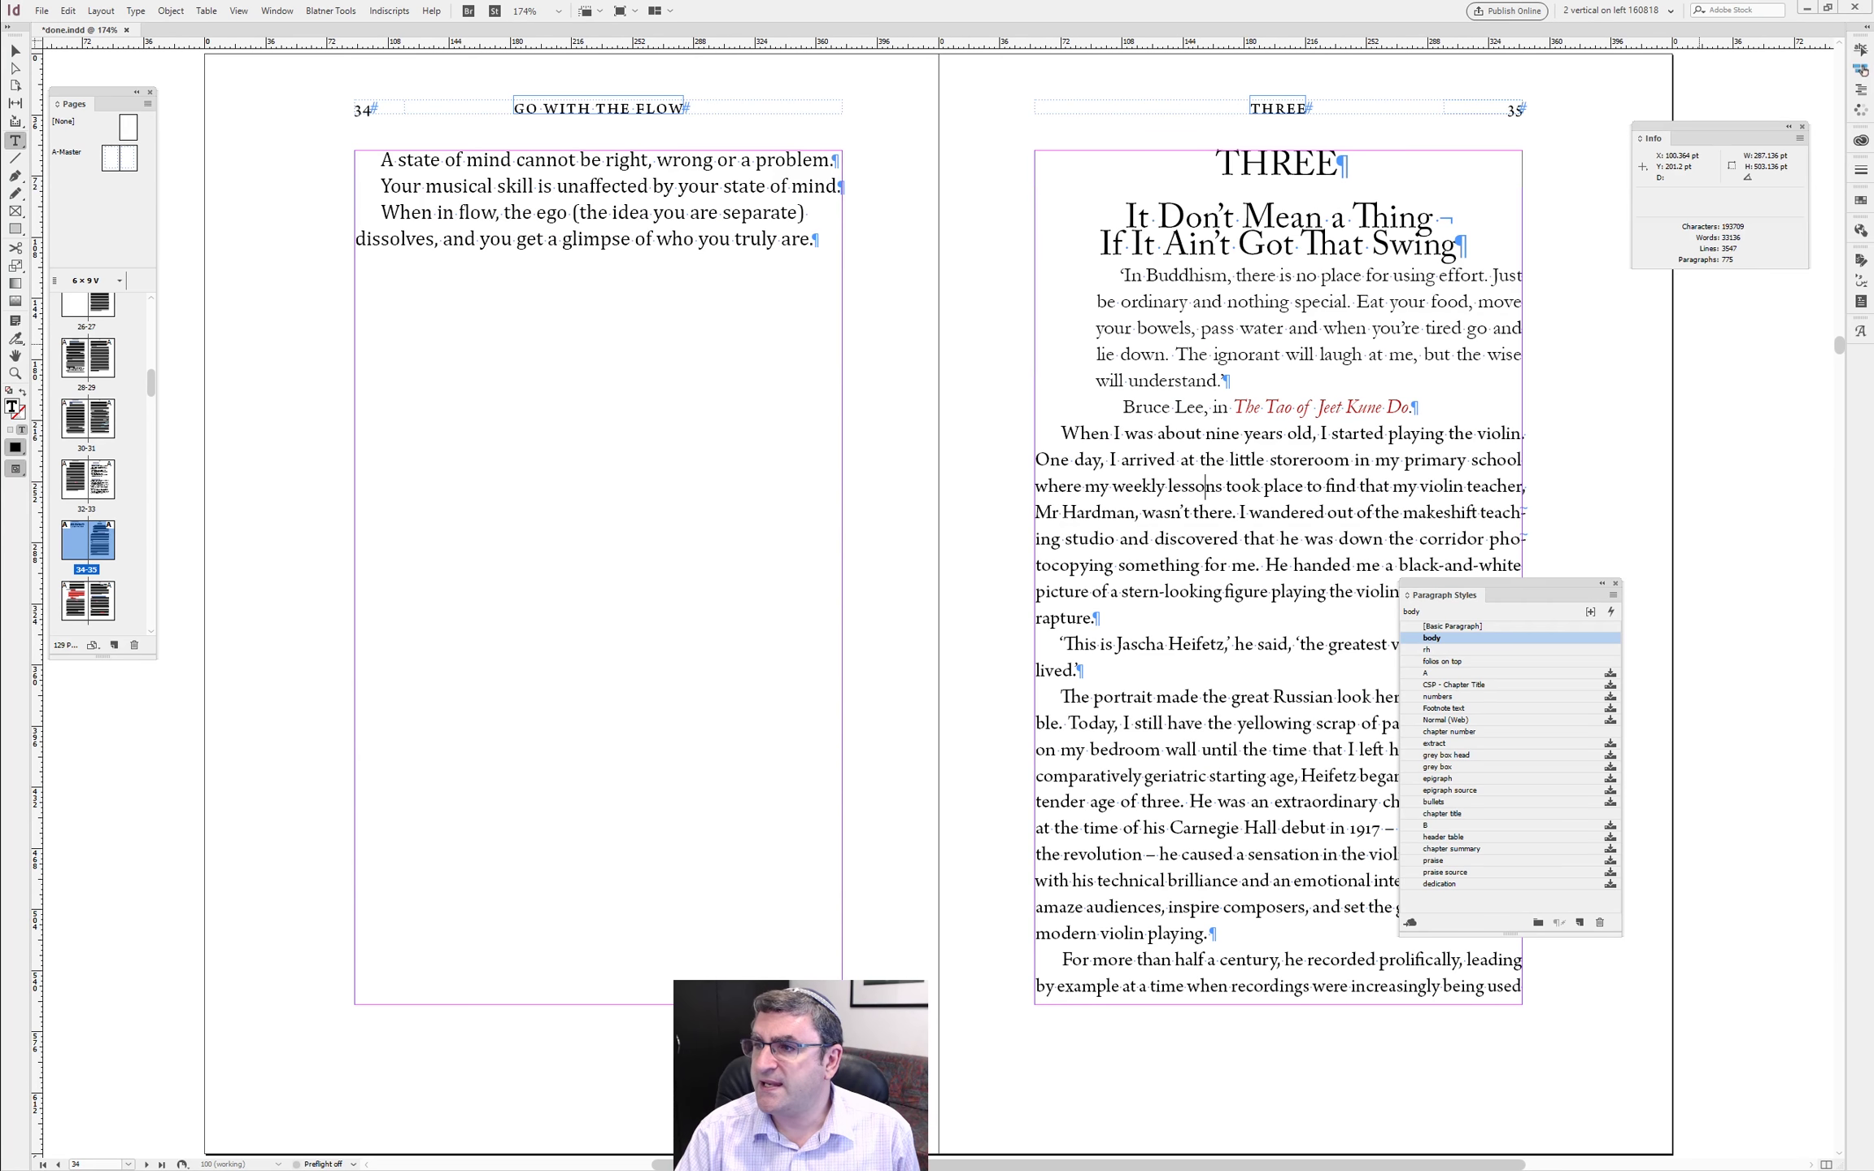
key("F11")
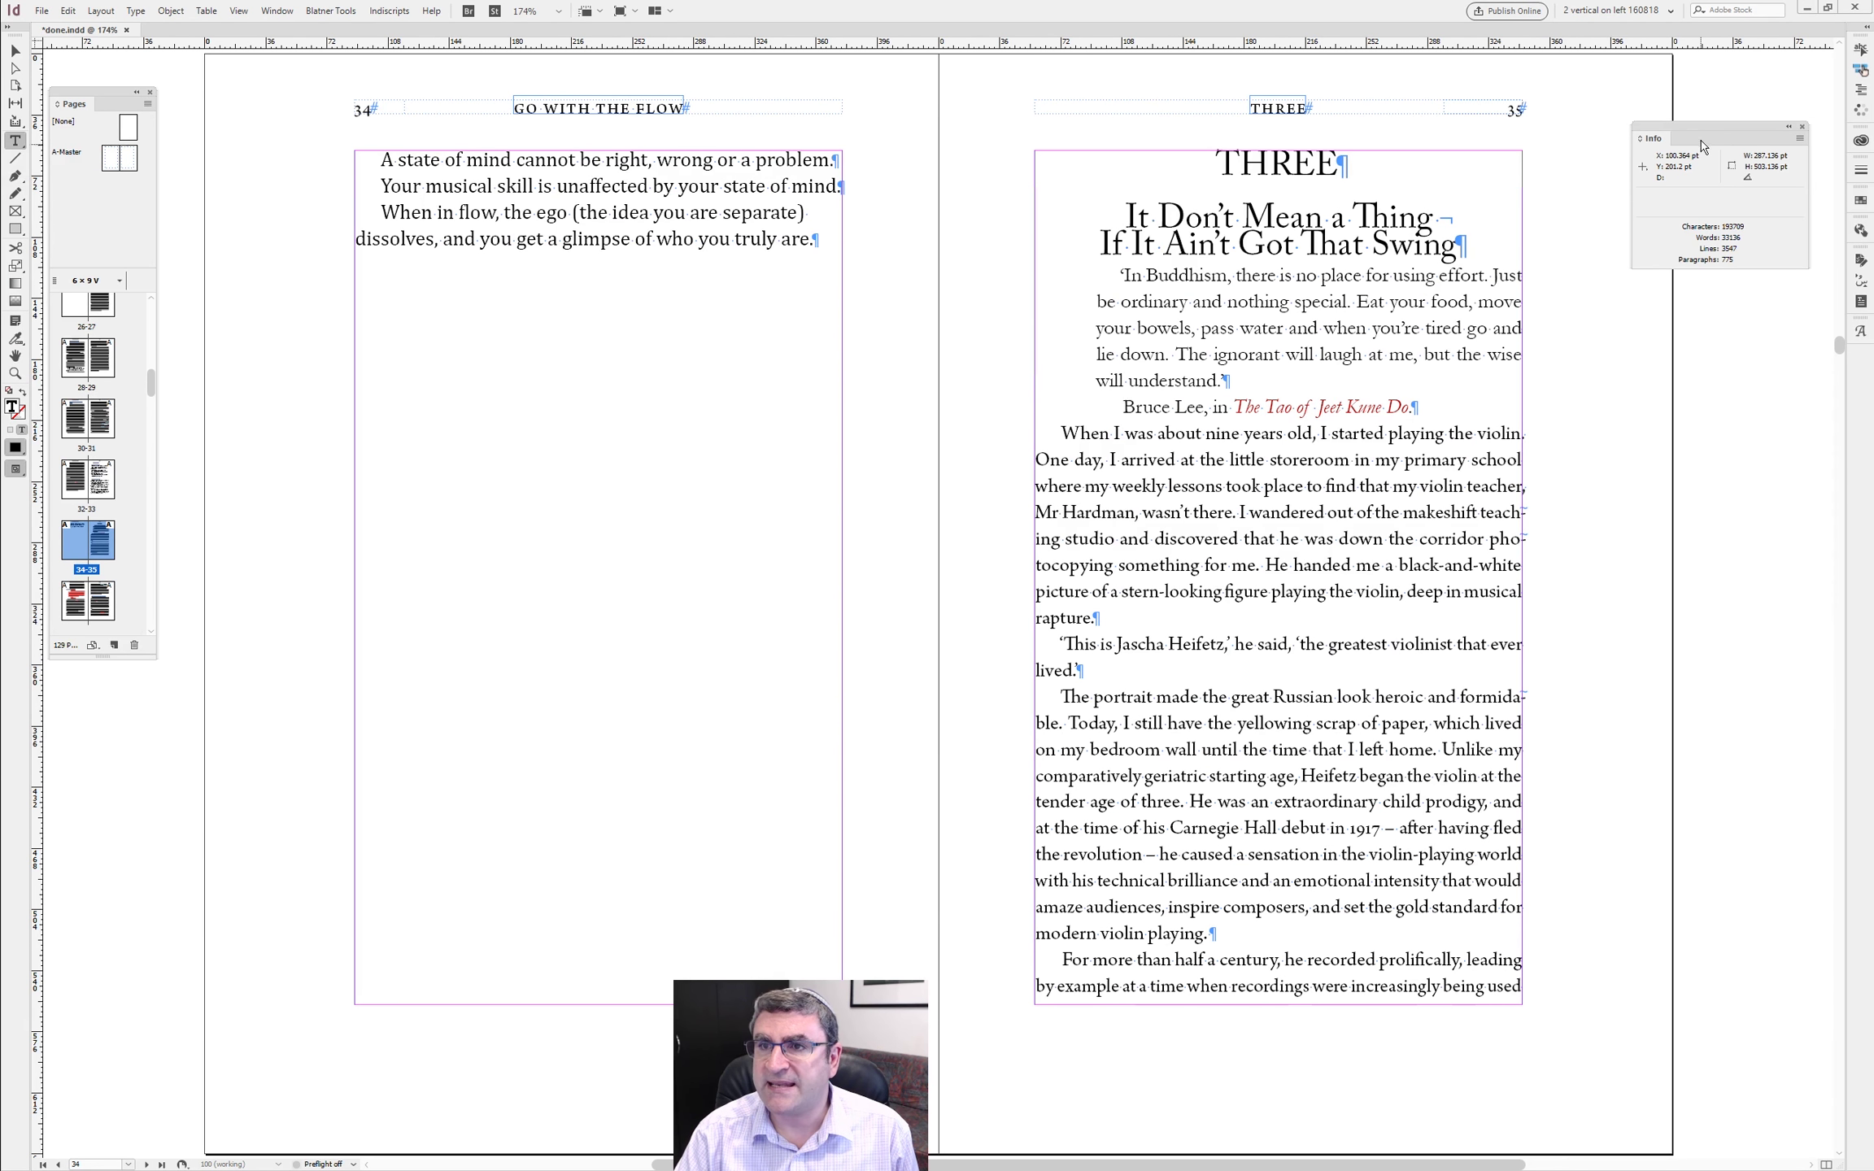
key("F8")
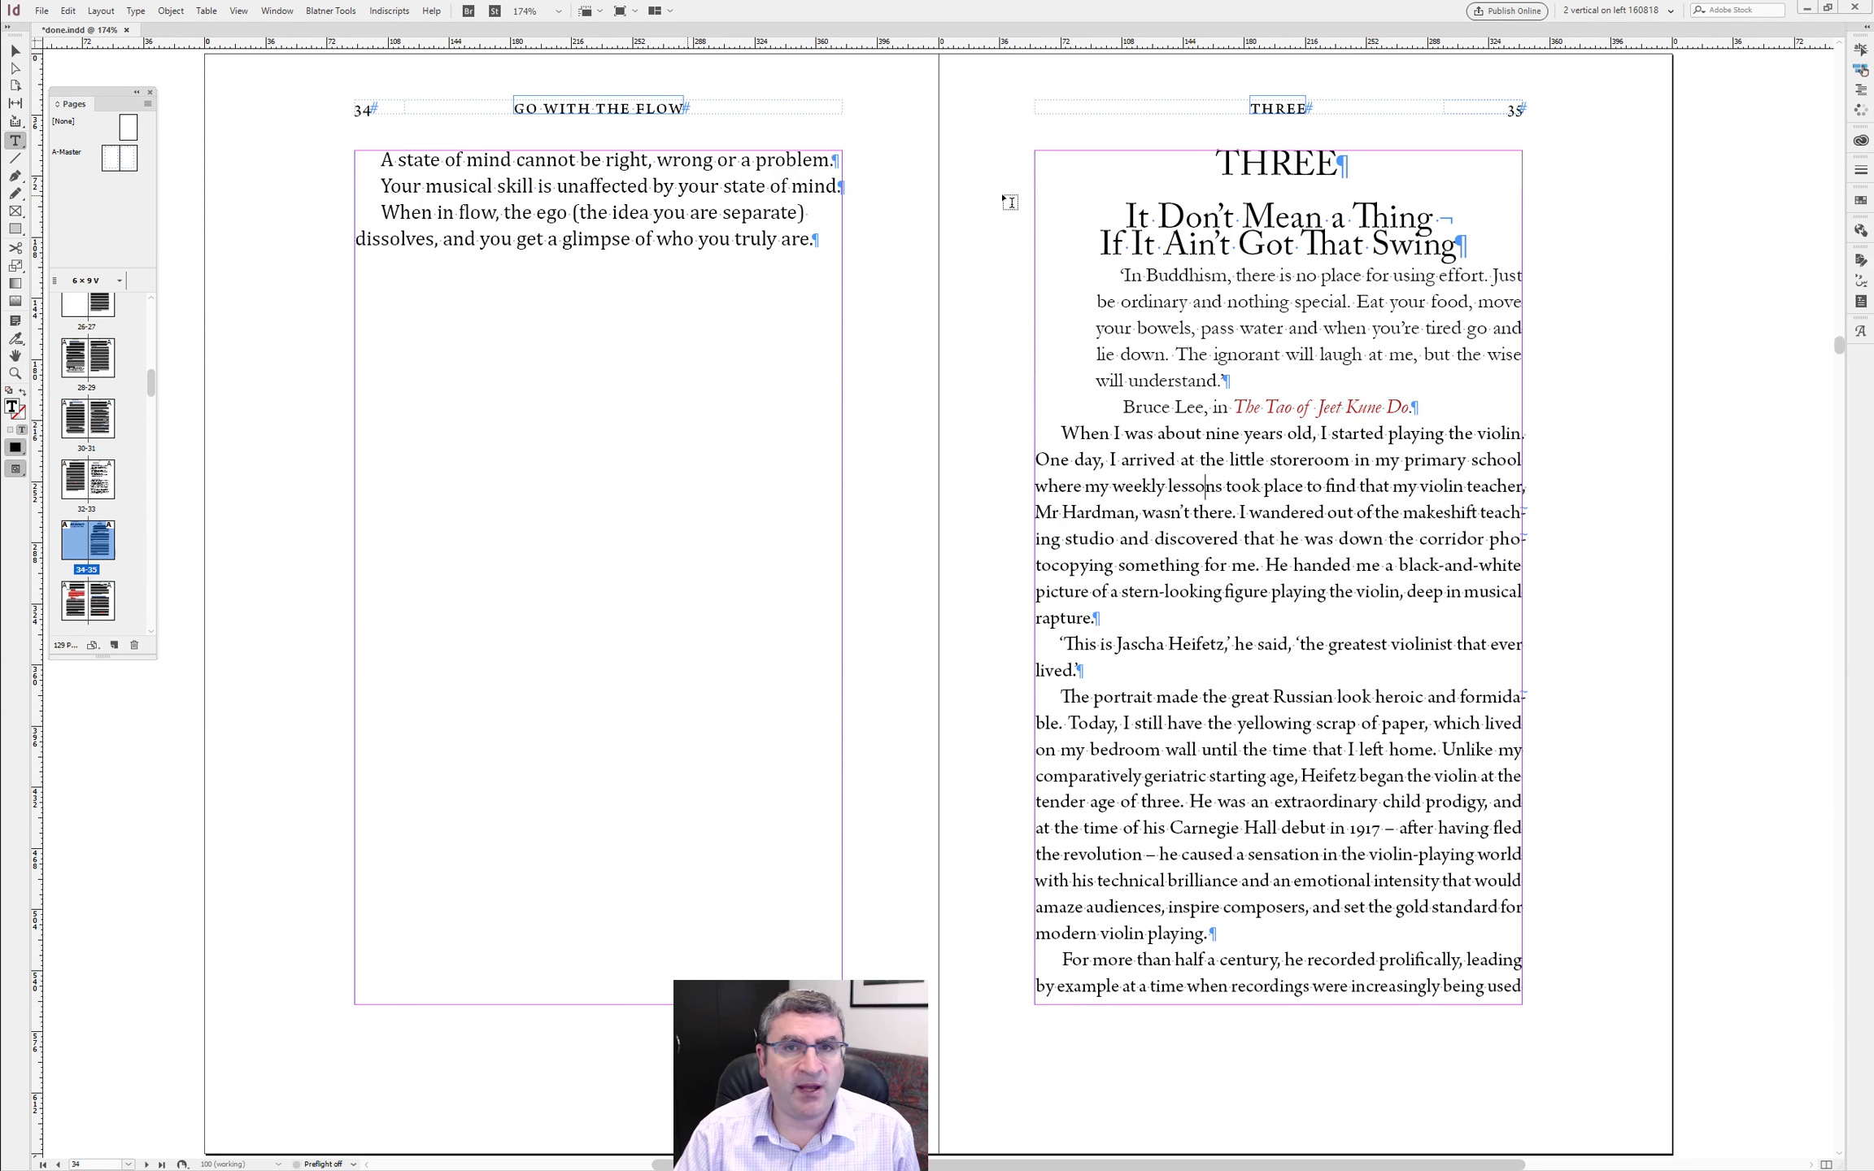
left_click(15, 51)
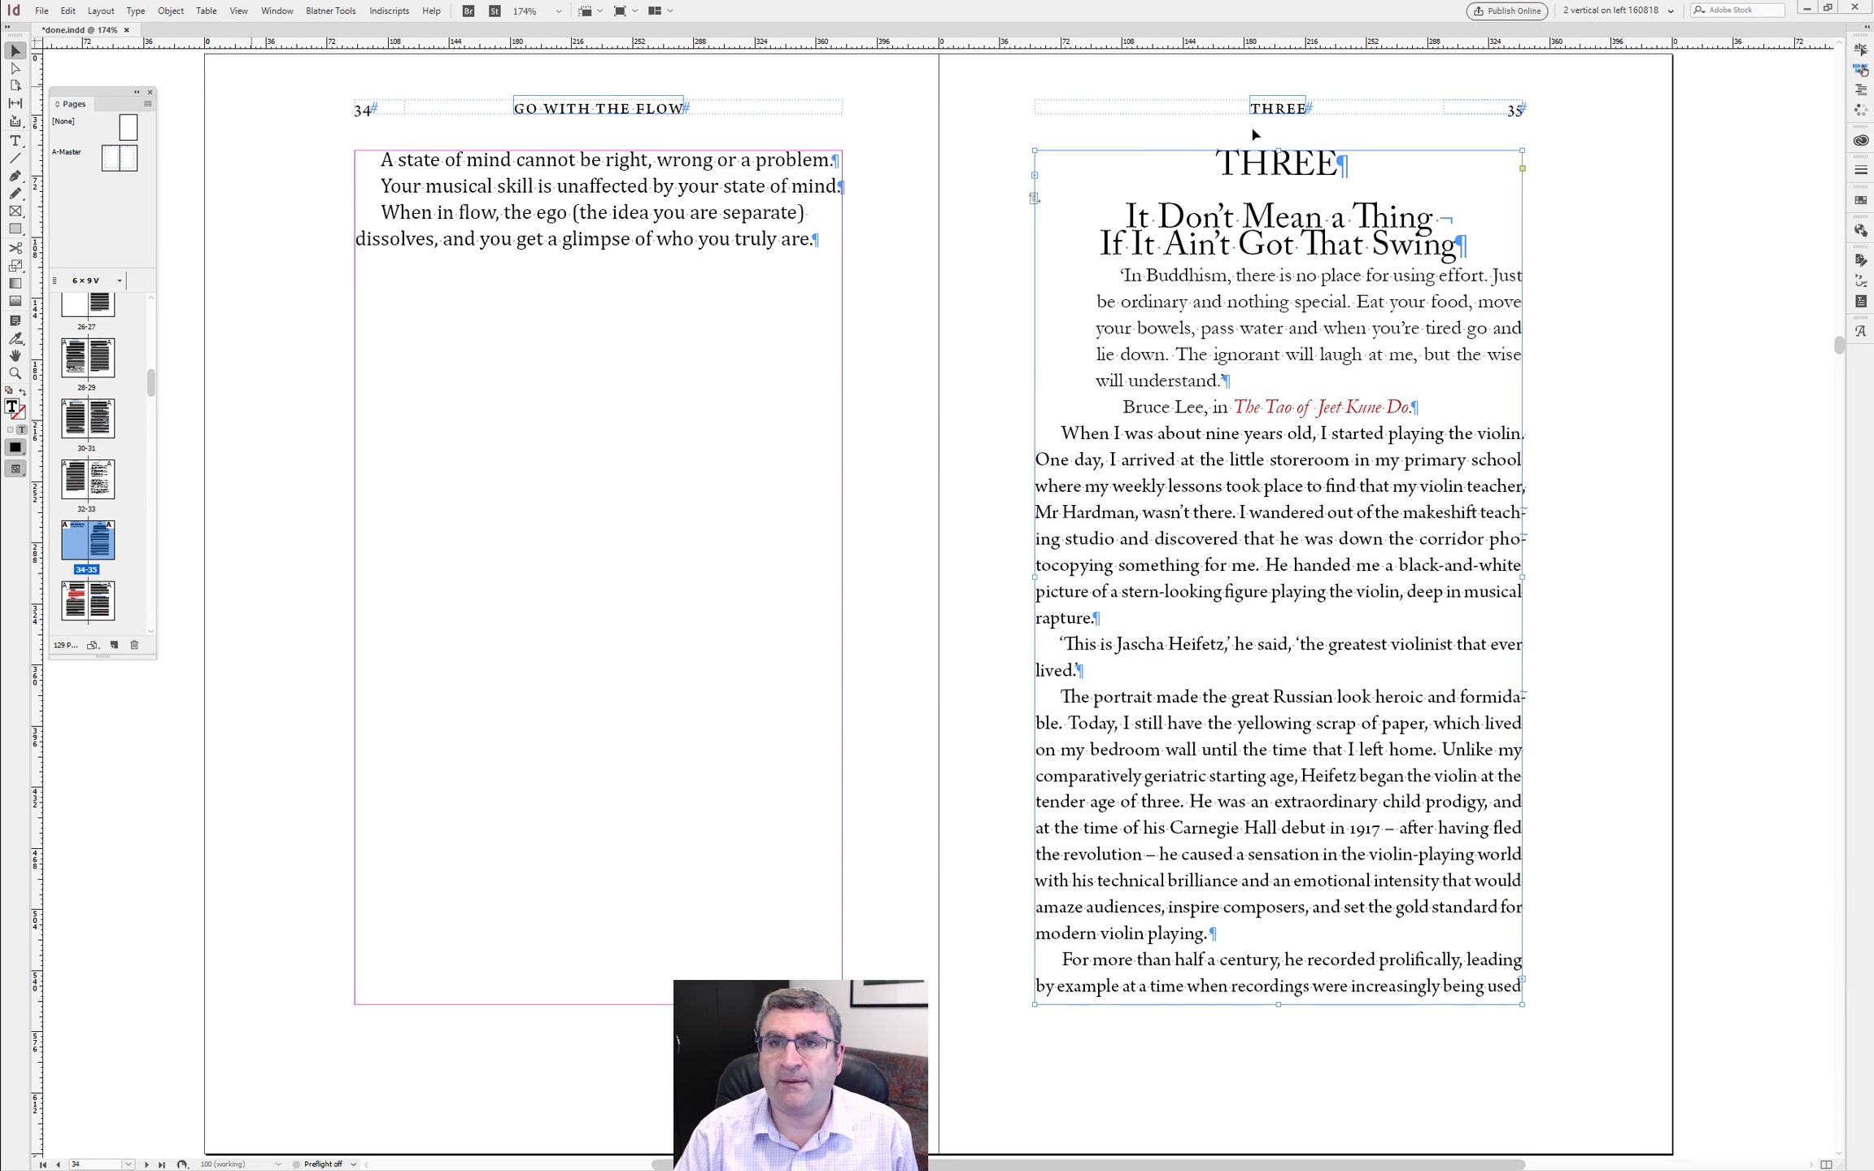
left_click(1264, 120)
key("w")
key("w")
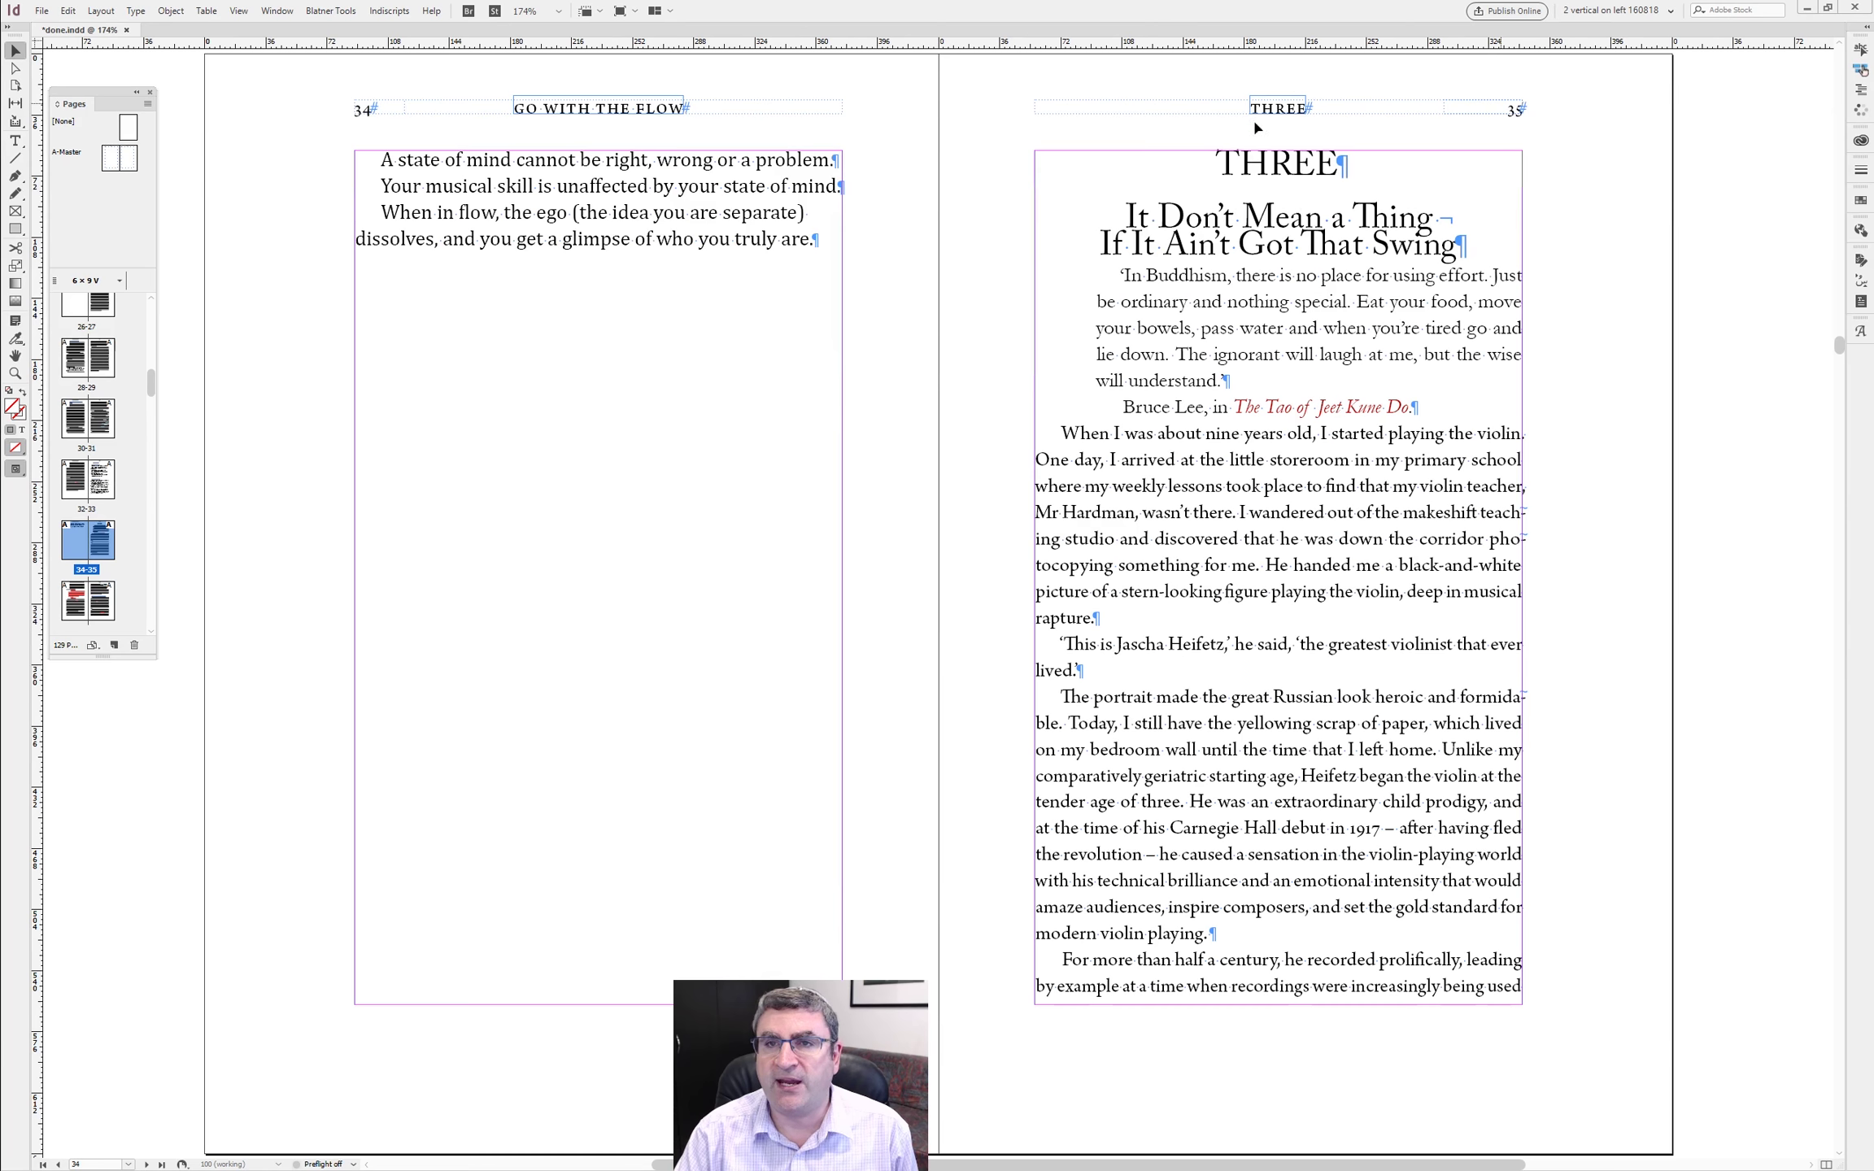
- Reposition the Pages panel, open the A-Master spread and select its main text frames in turn
left_click_drag(94, 105, 1704, 151)
double_click(1677, 213)
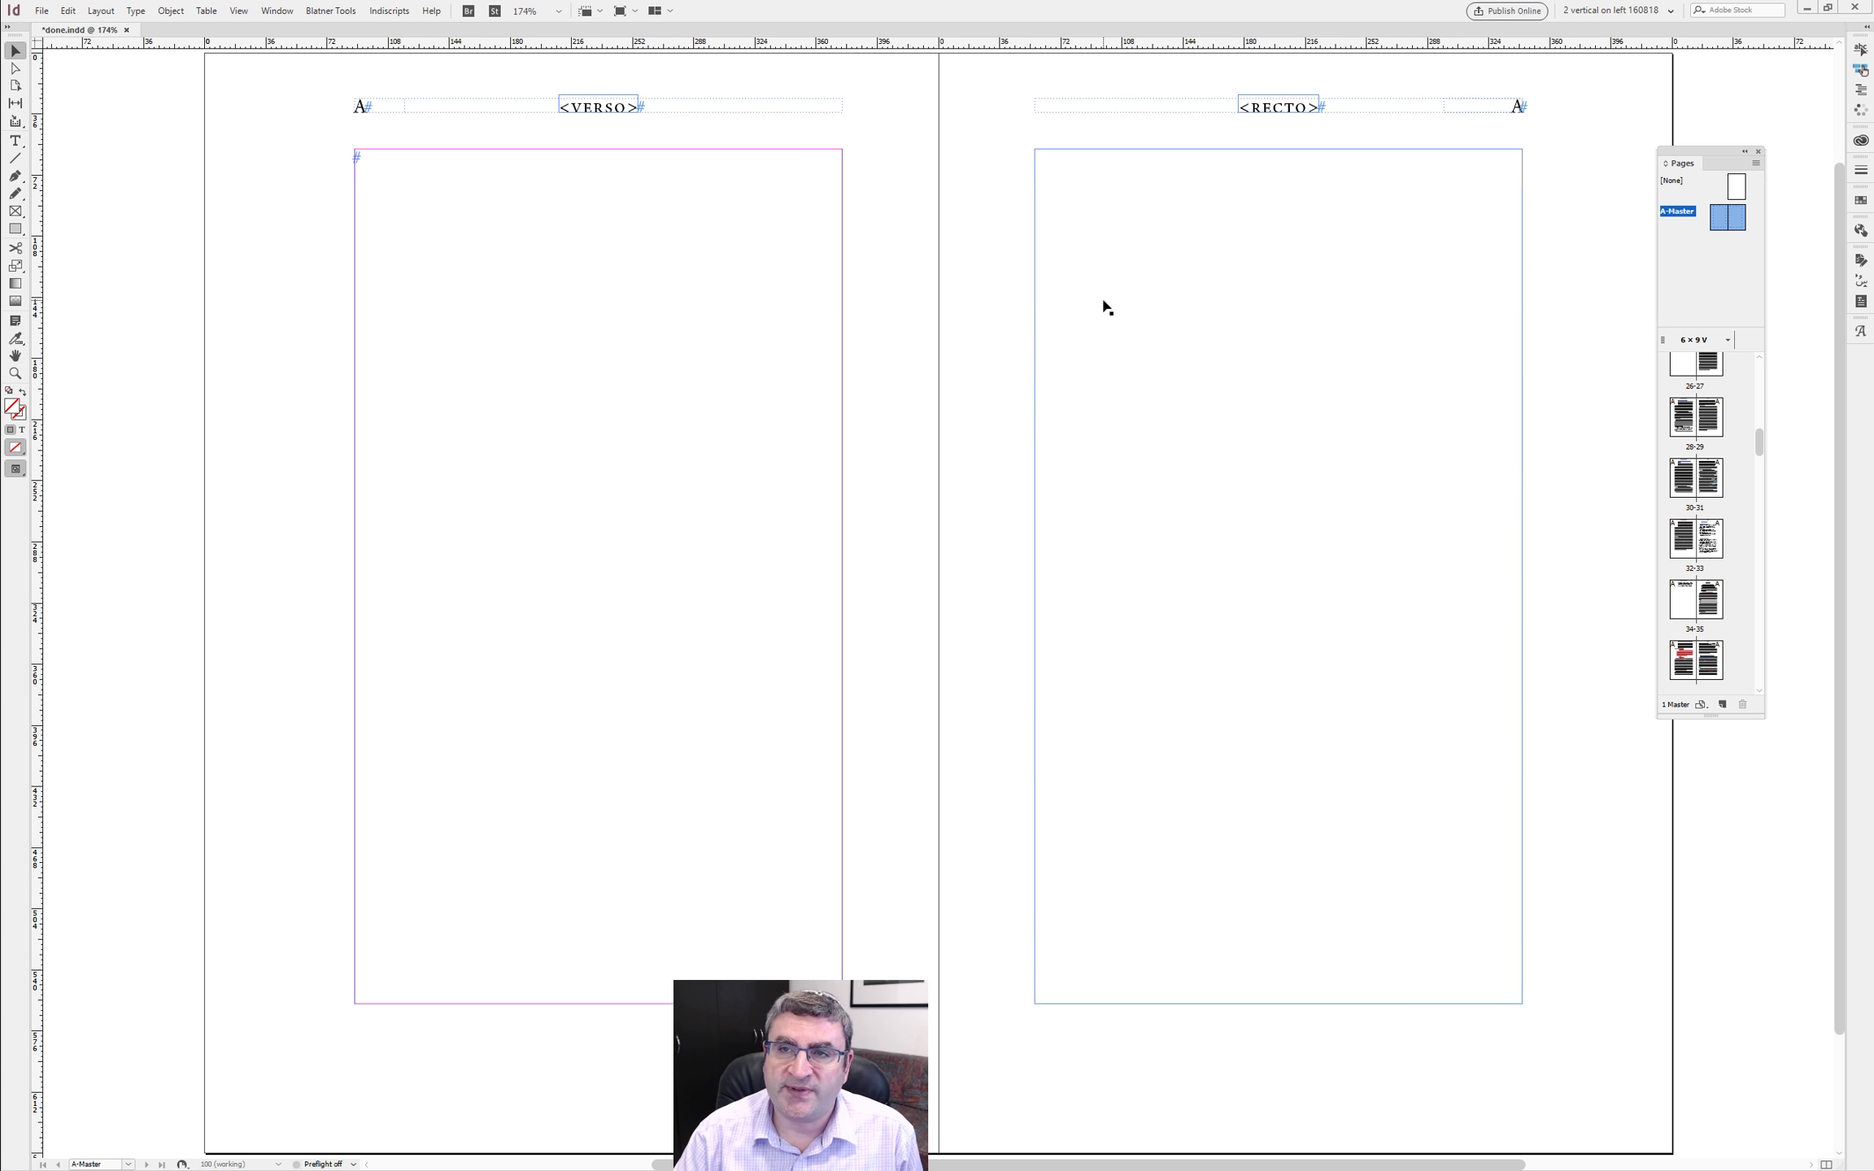
left_click(685, 329)
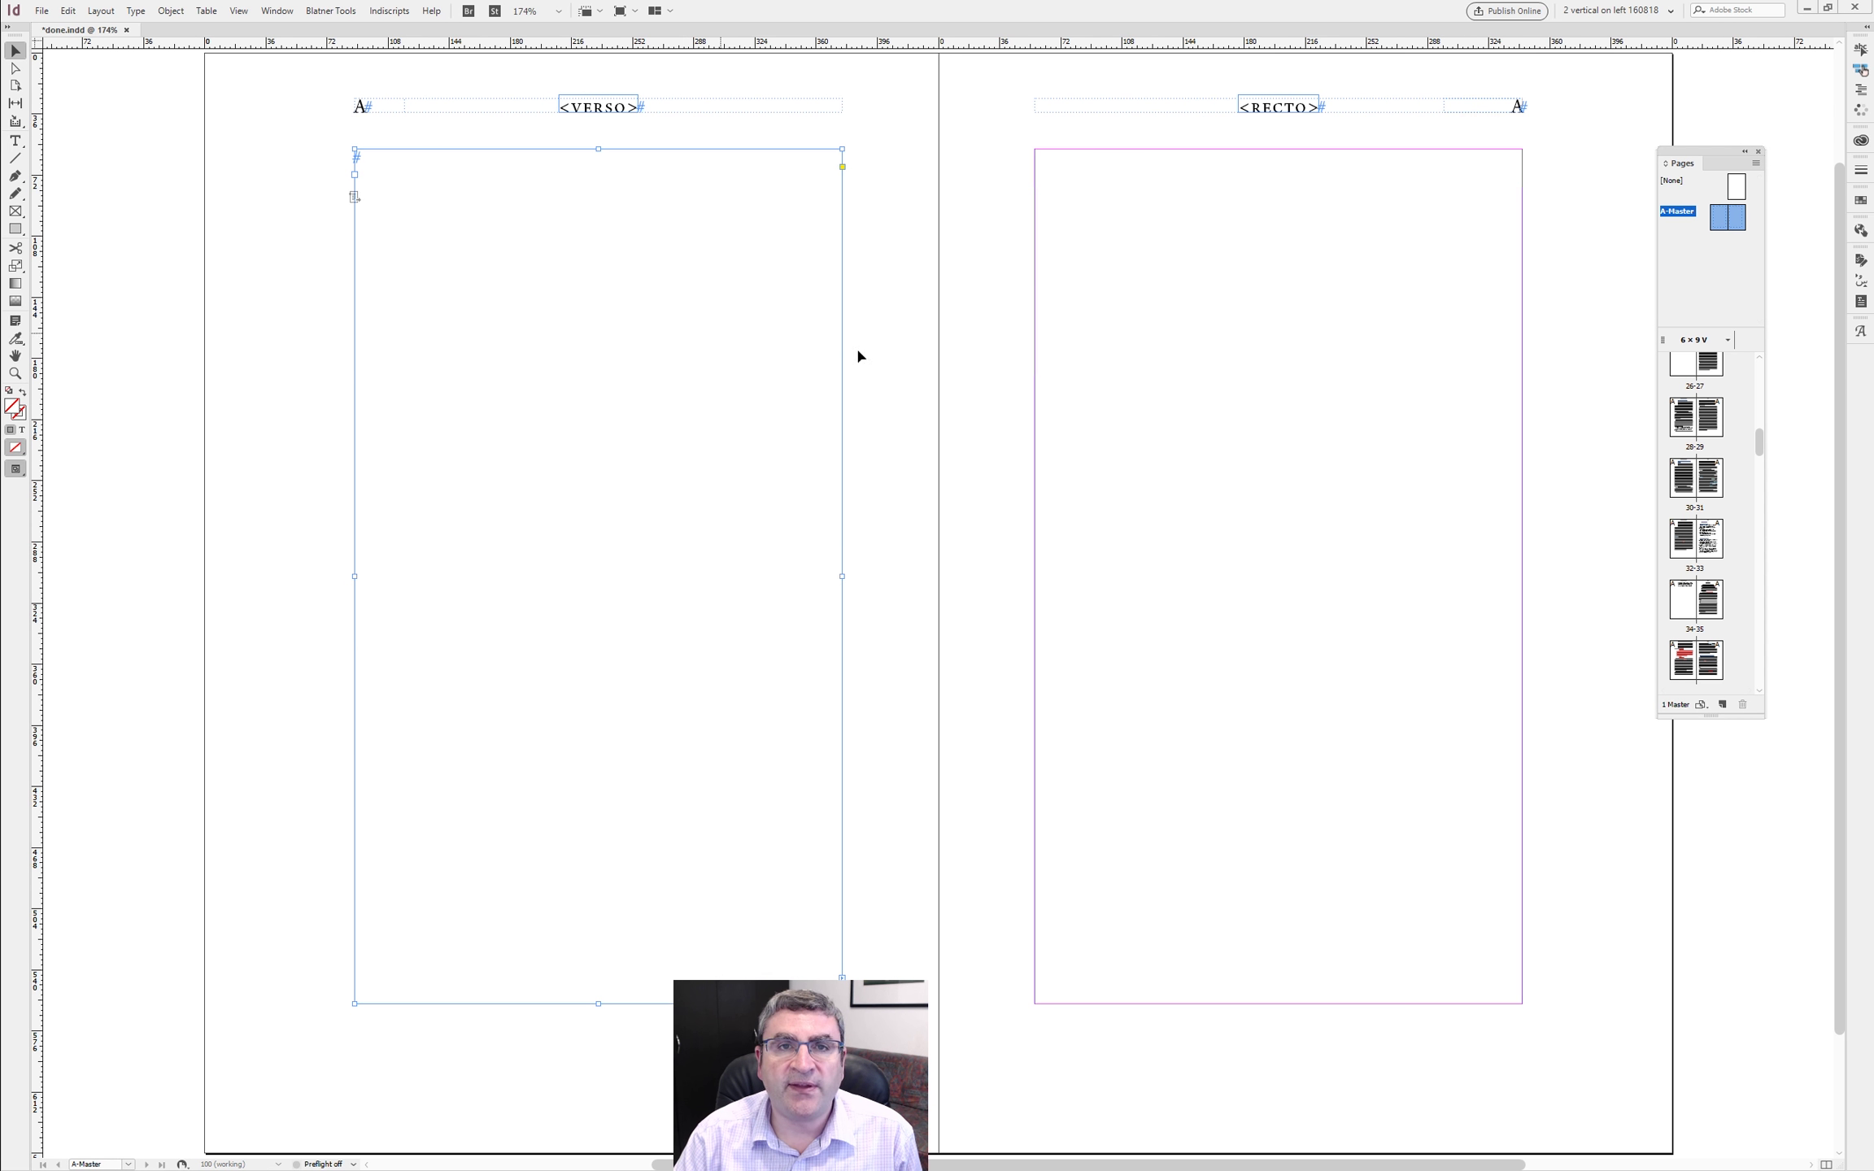
left_click(1136, 373)
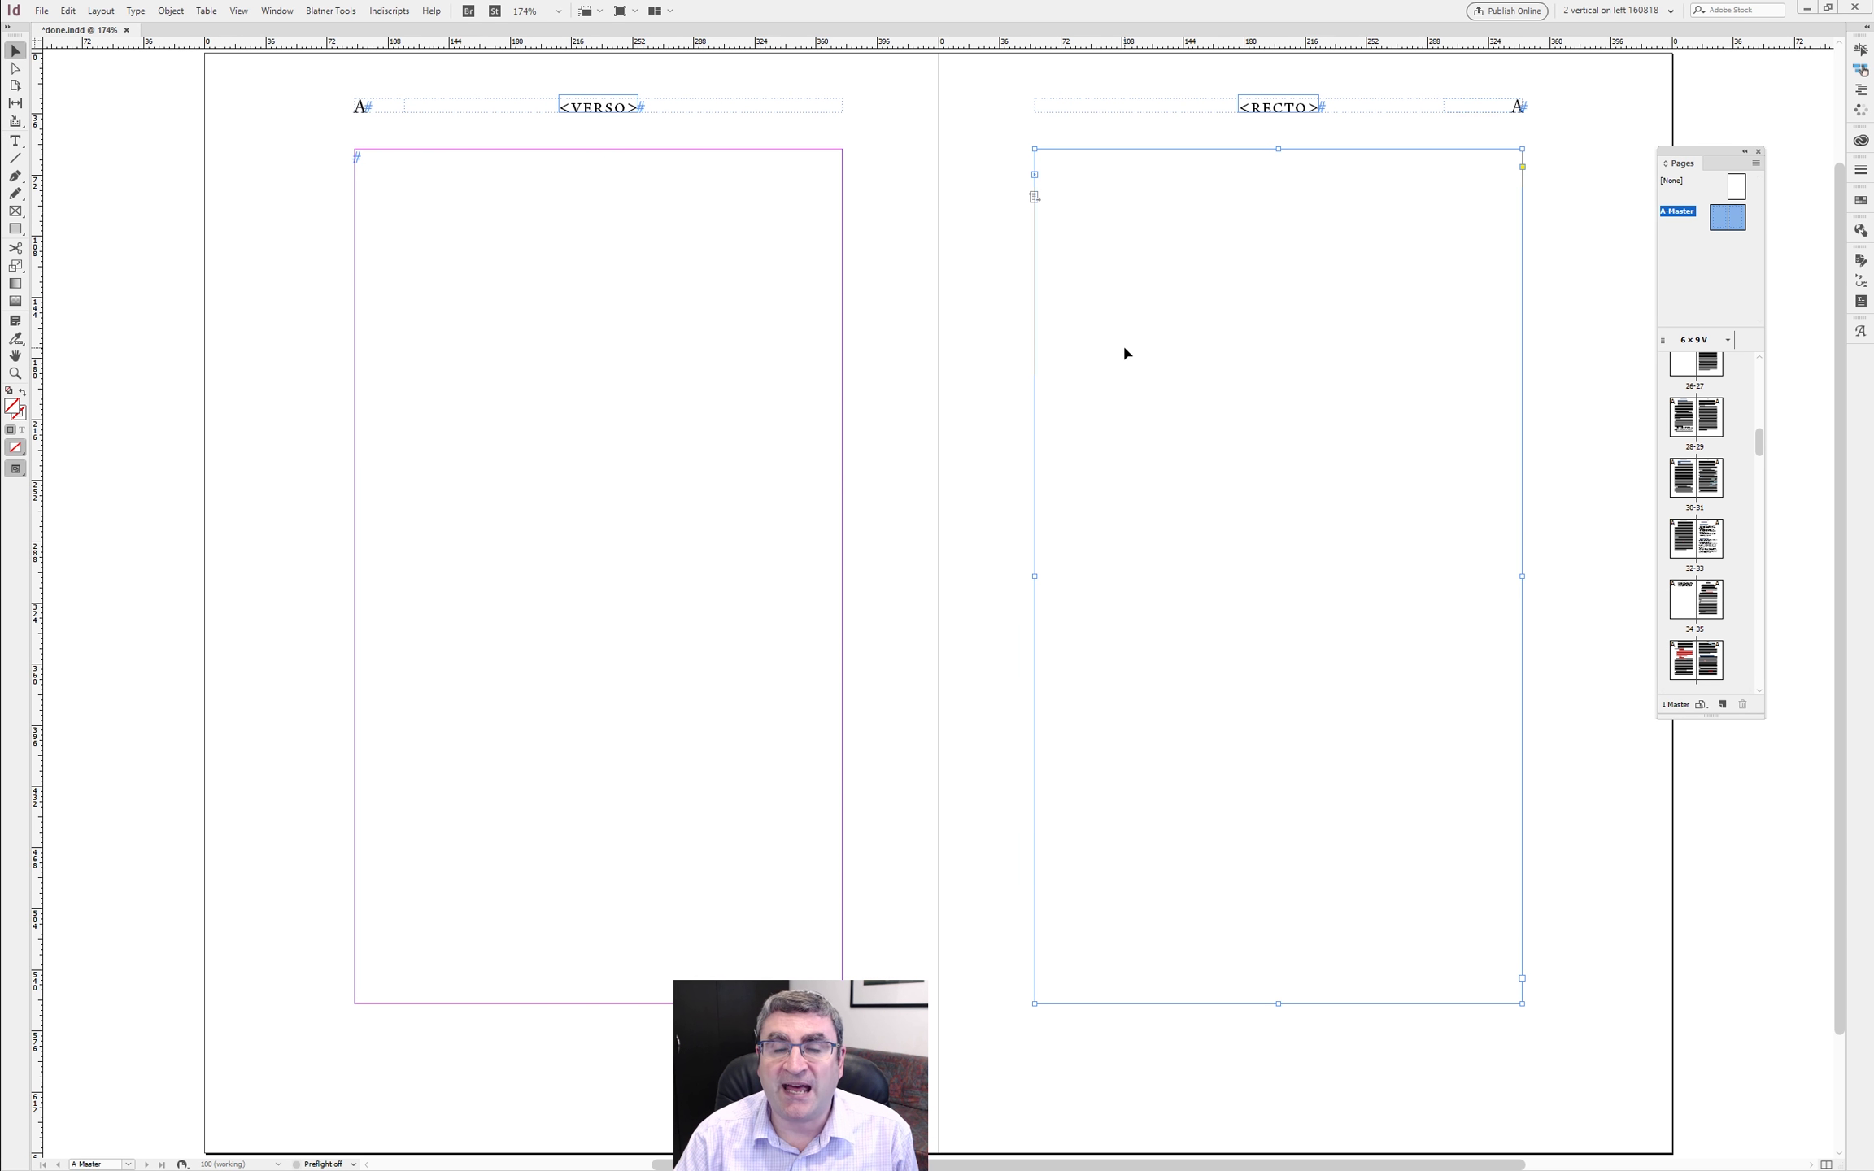
left_click(651, 341)
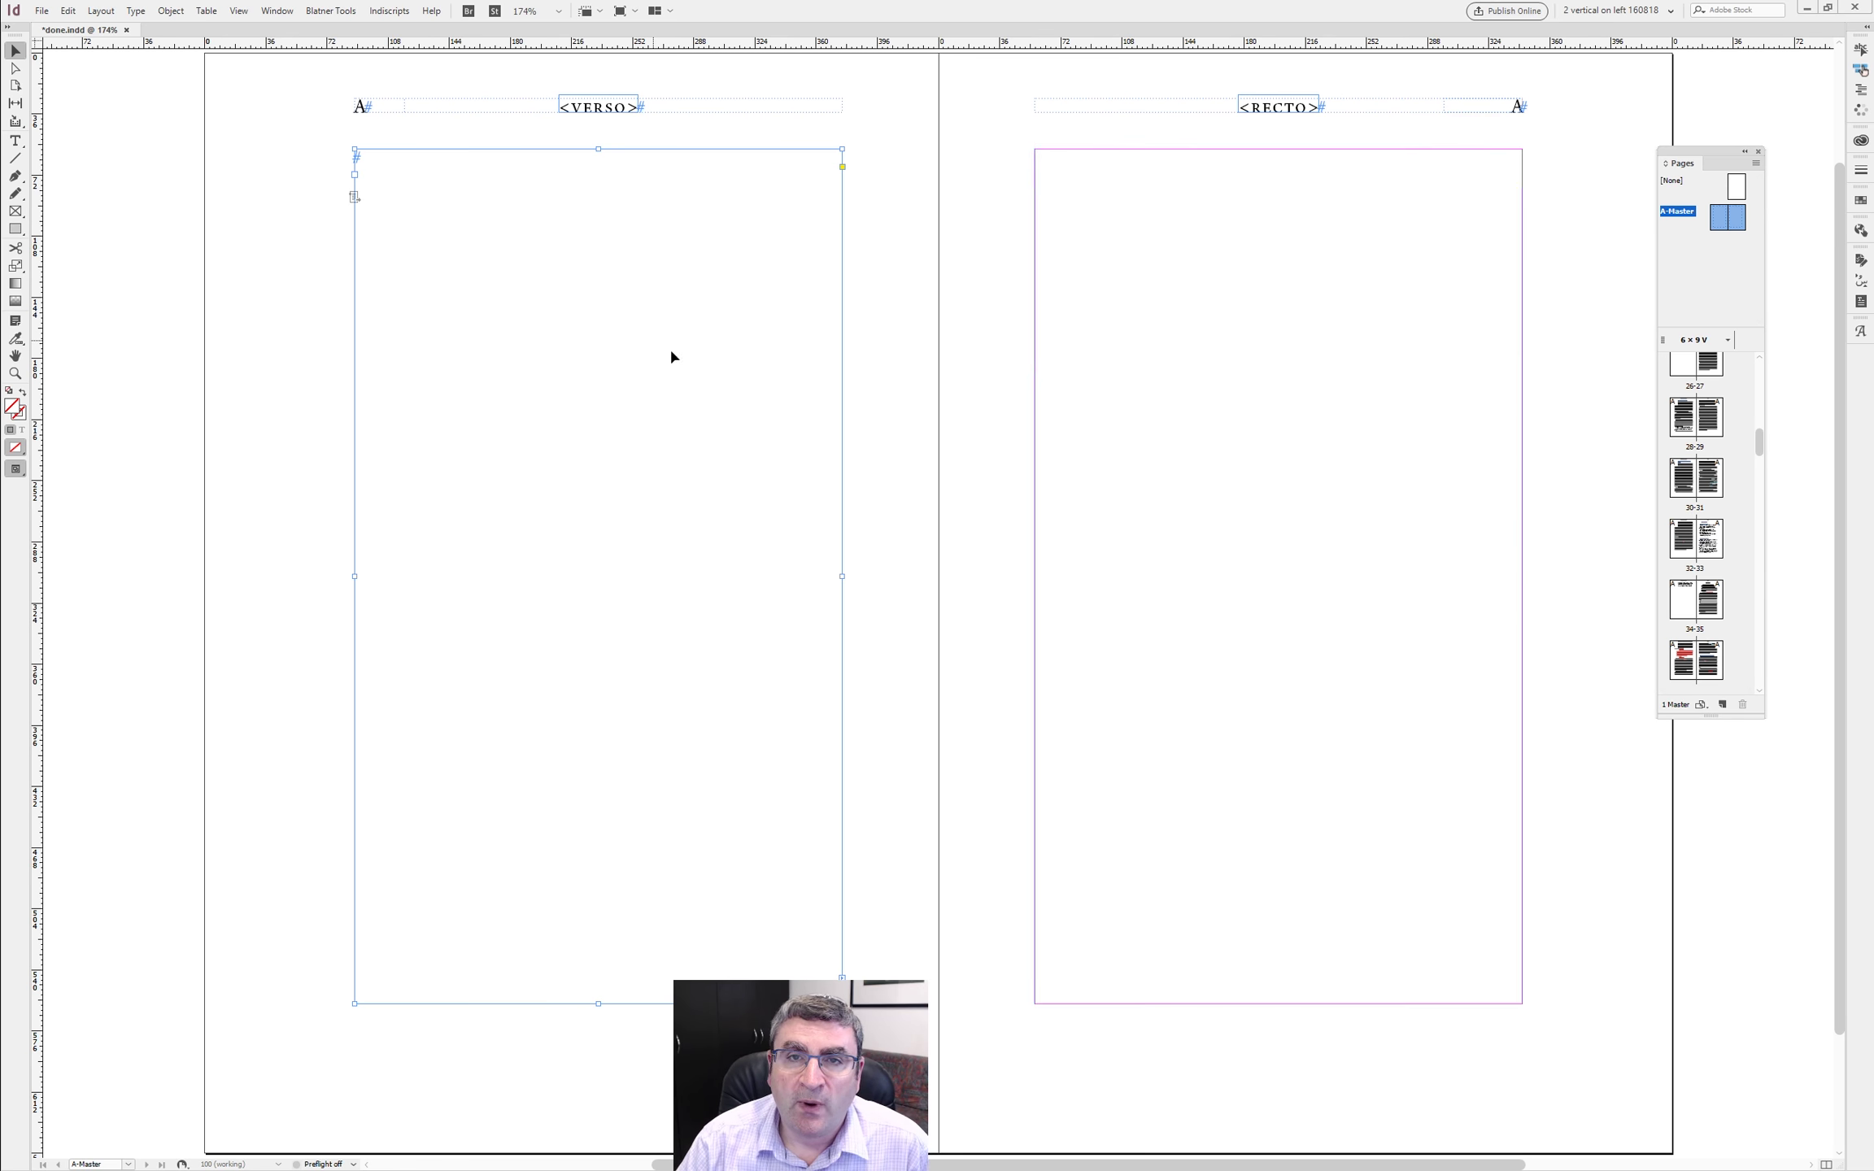
- Examine the Primary Text Frame option in the new document settings and on the A-Master recto text frame
key("ctrl+n")
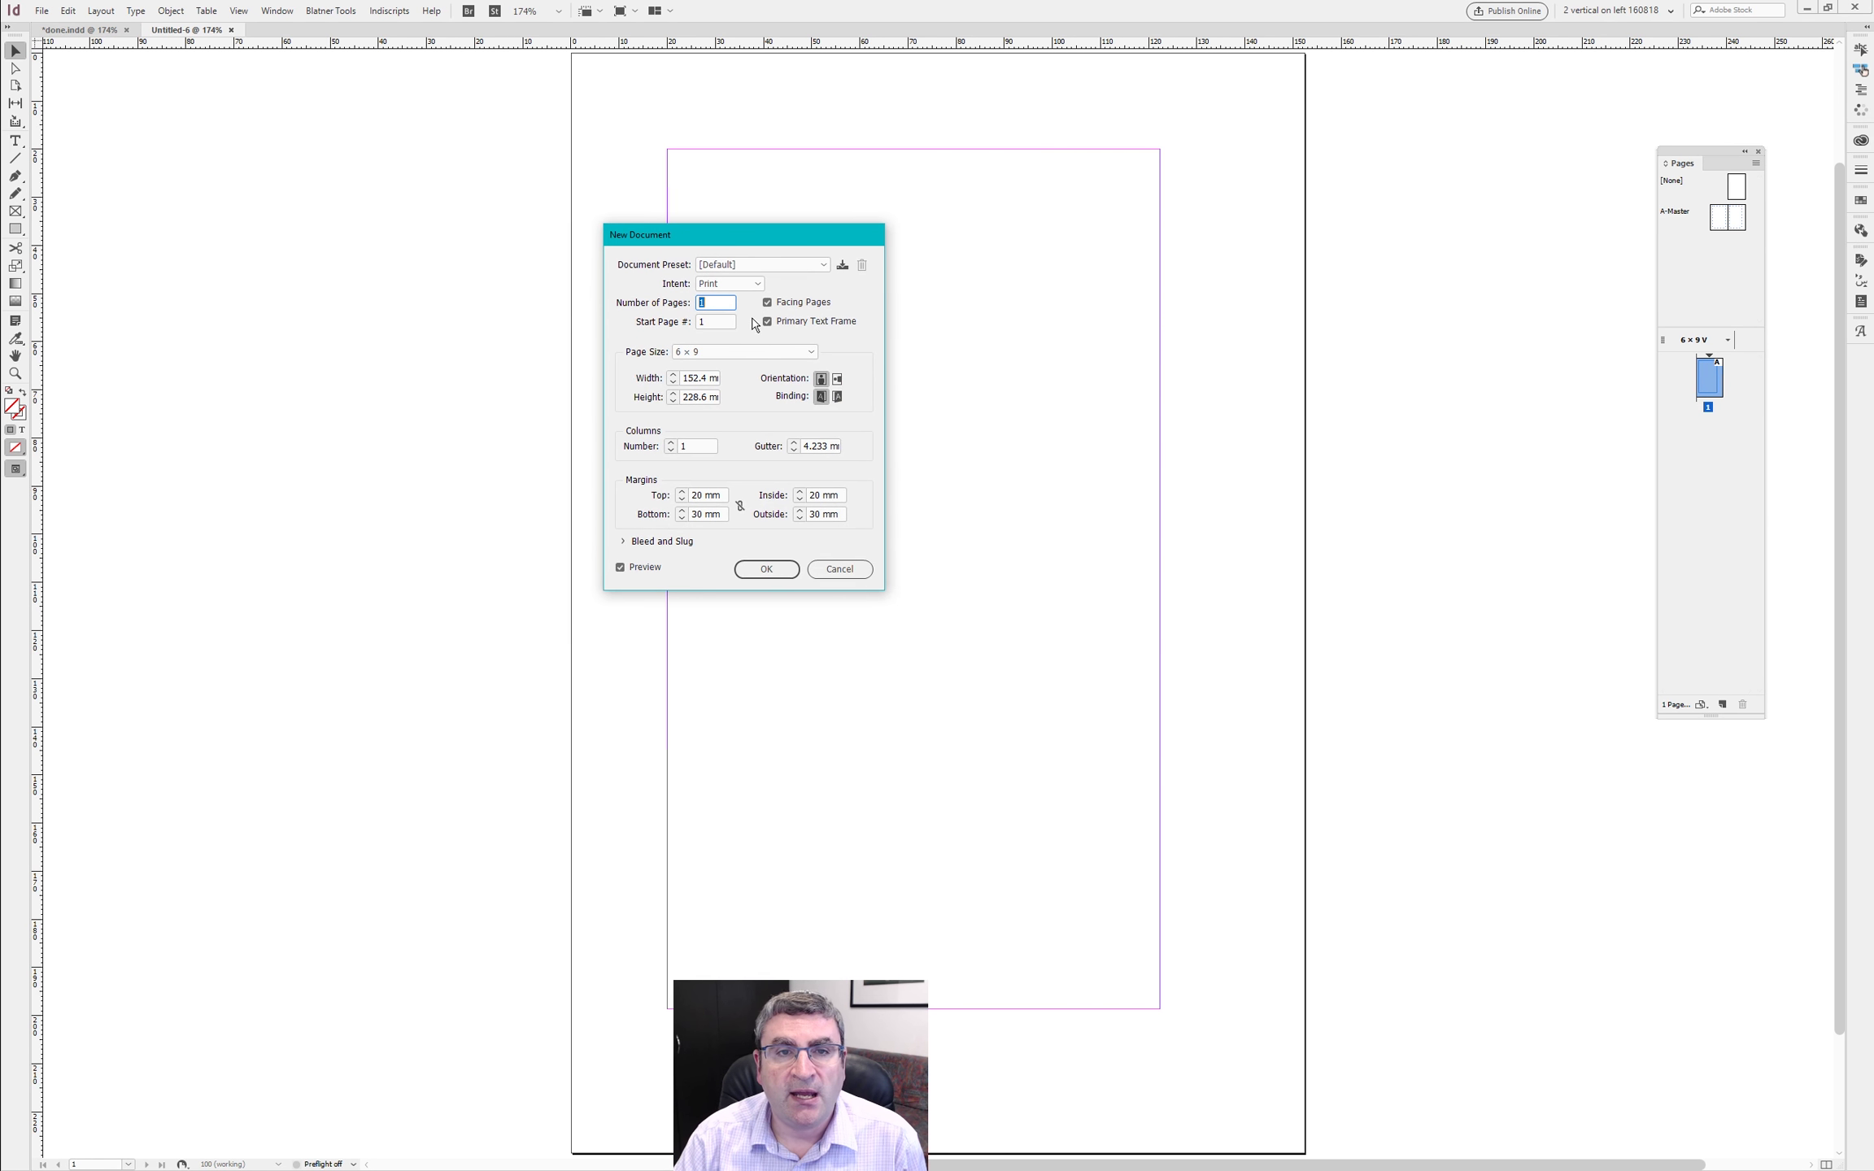
left_click(838, 570)
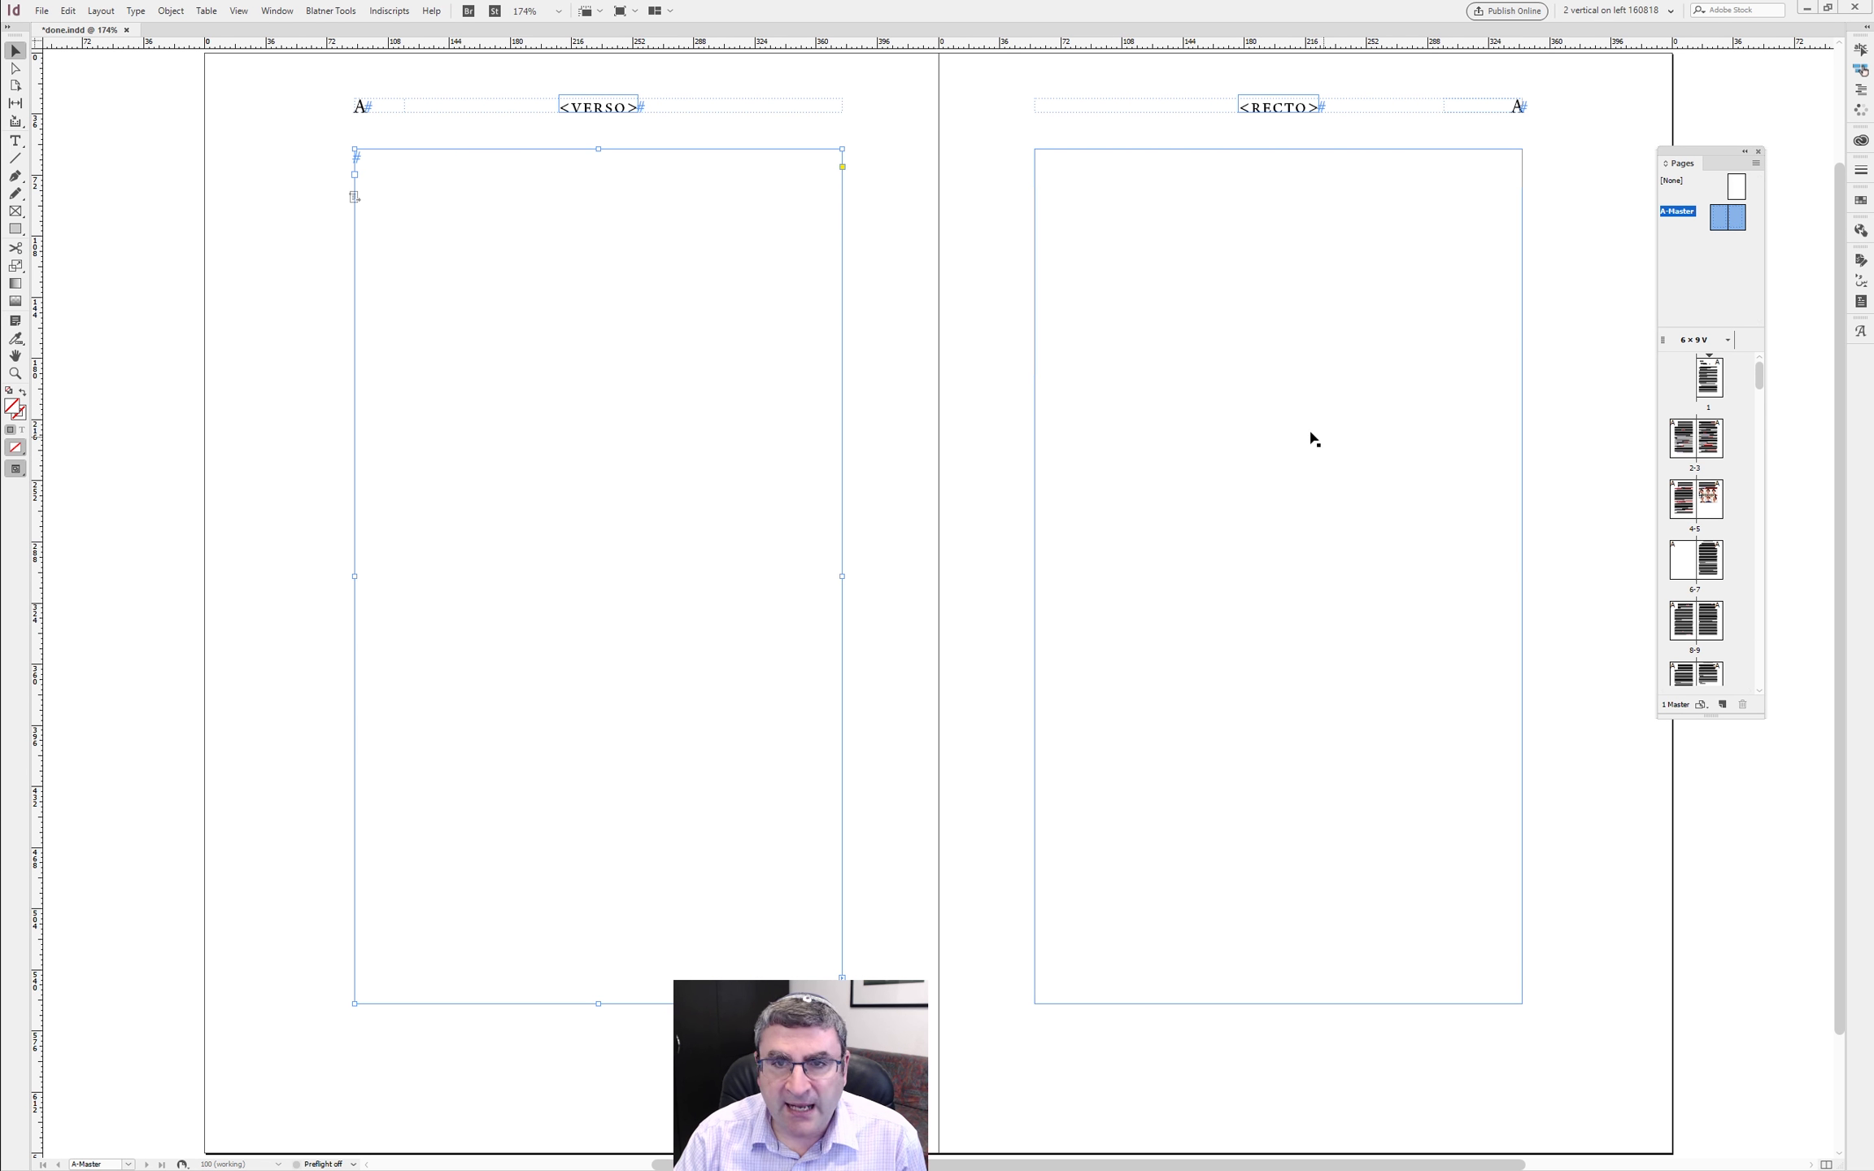
right_click(1176, 417)
left_click(829, 439)
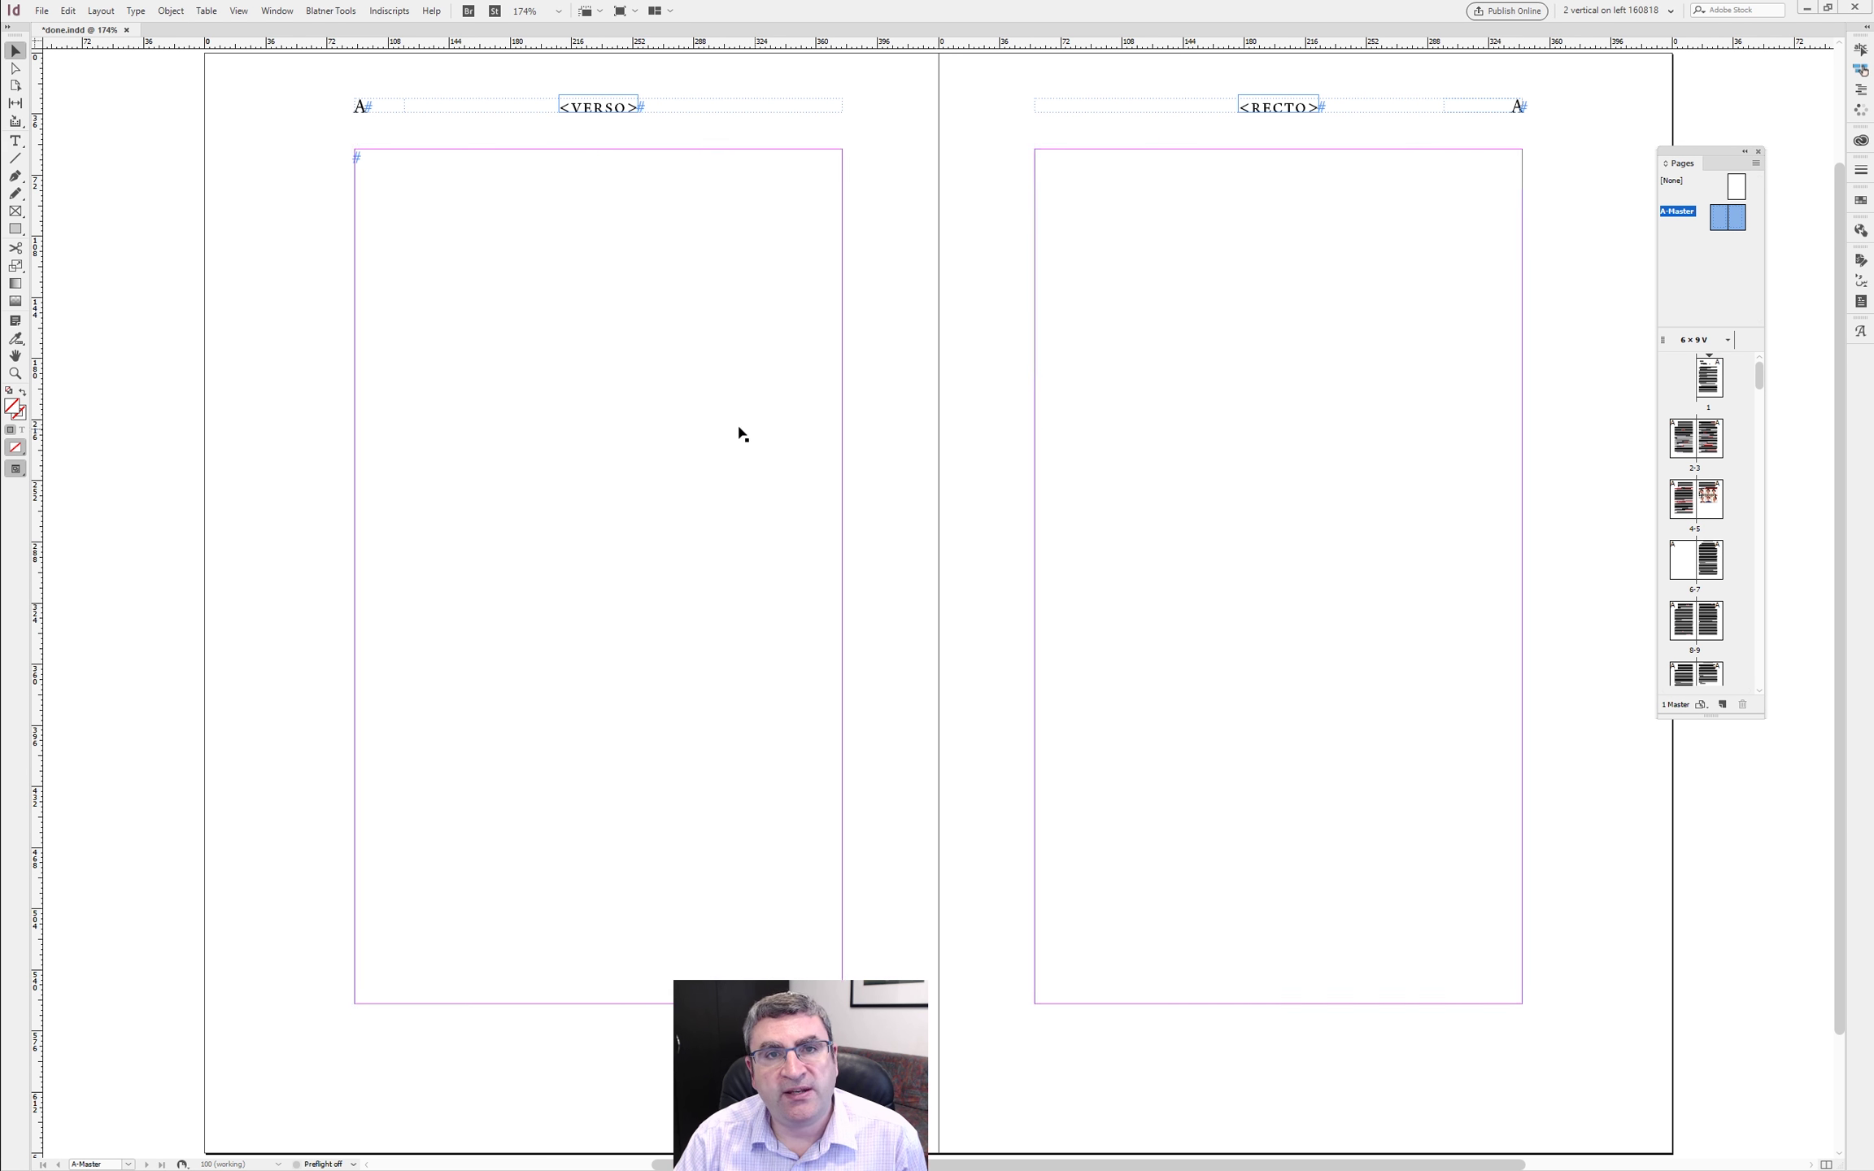
right_click(1184, 421)
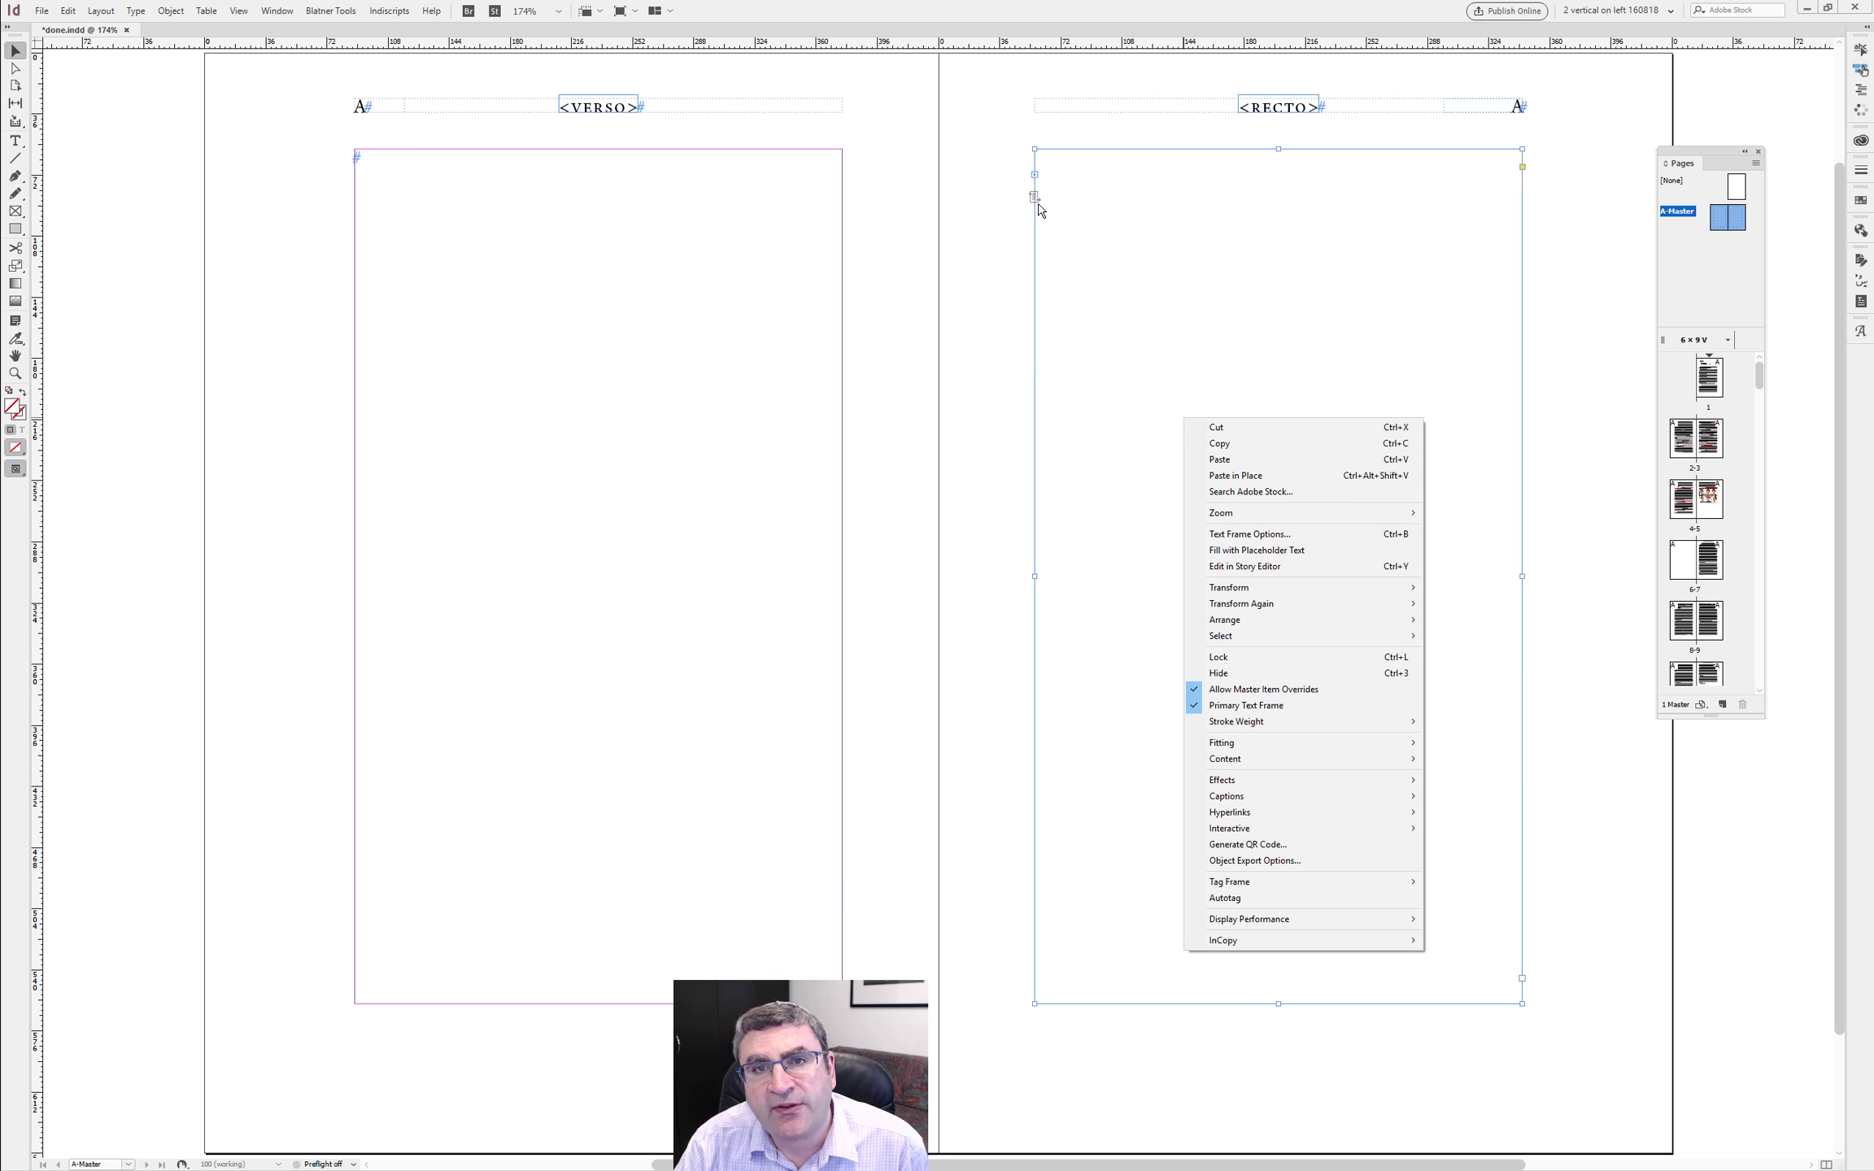
left_click(1007, 518)
left_click(1007, 517)
left_click(1179, 488)
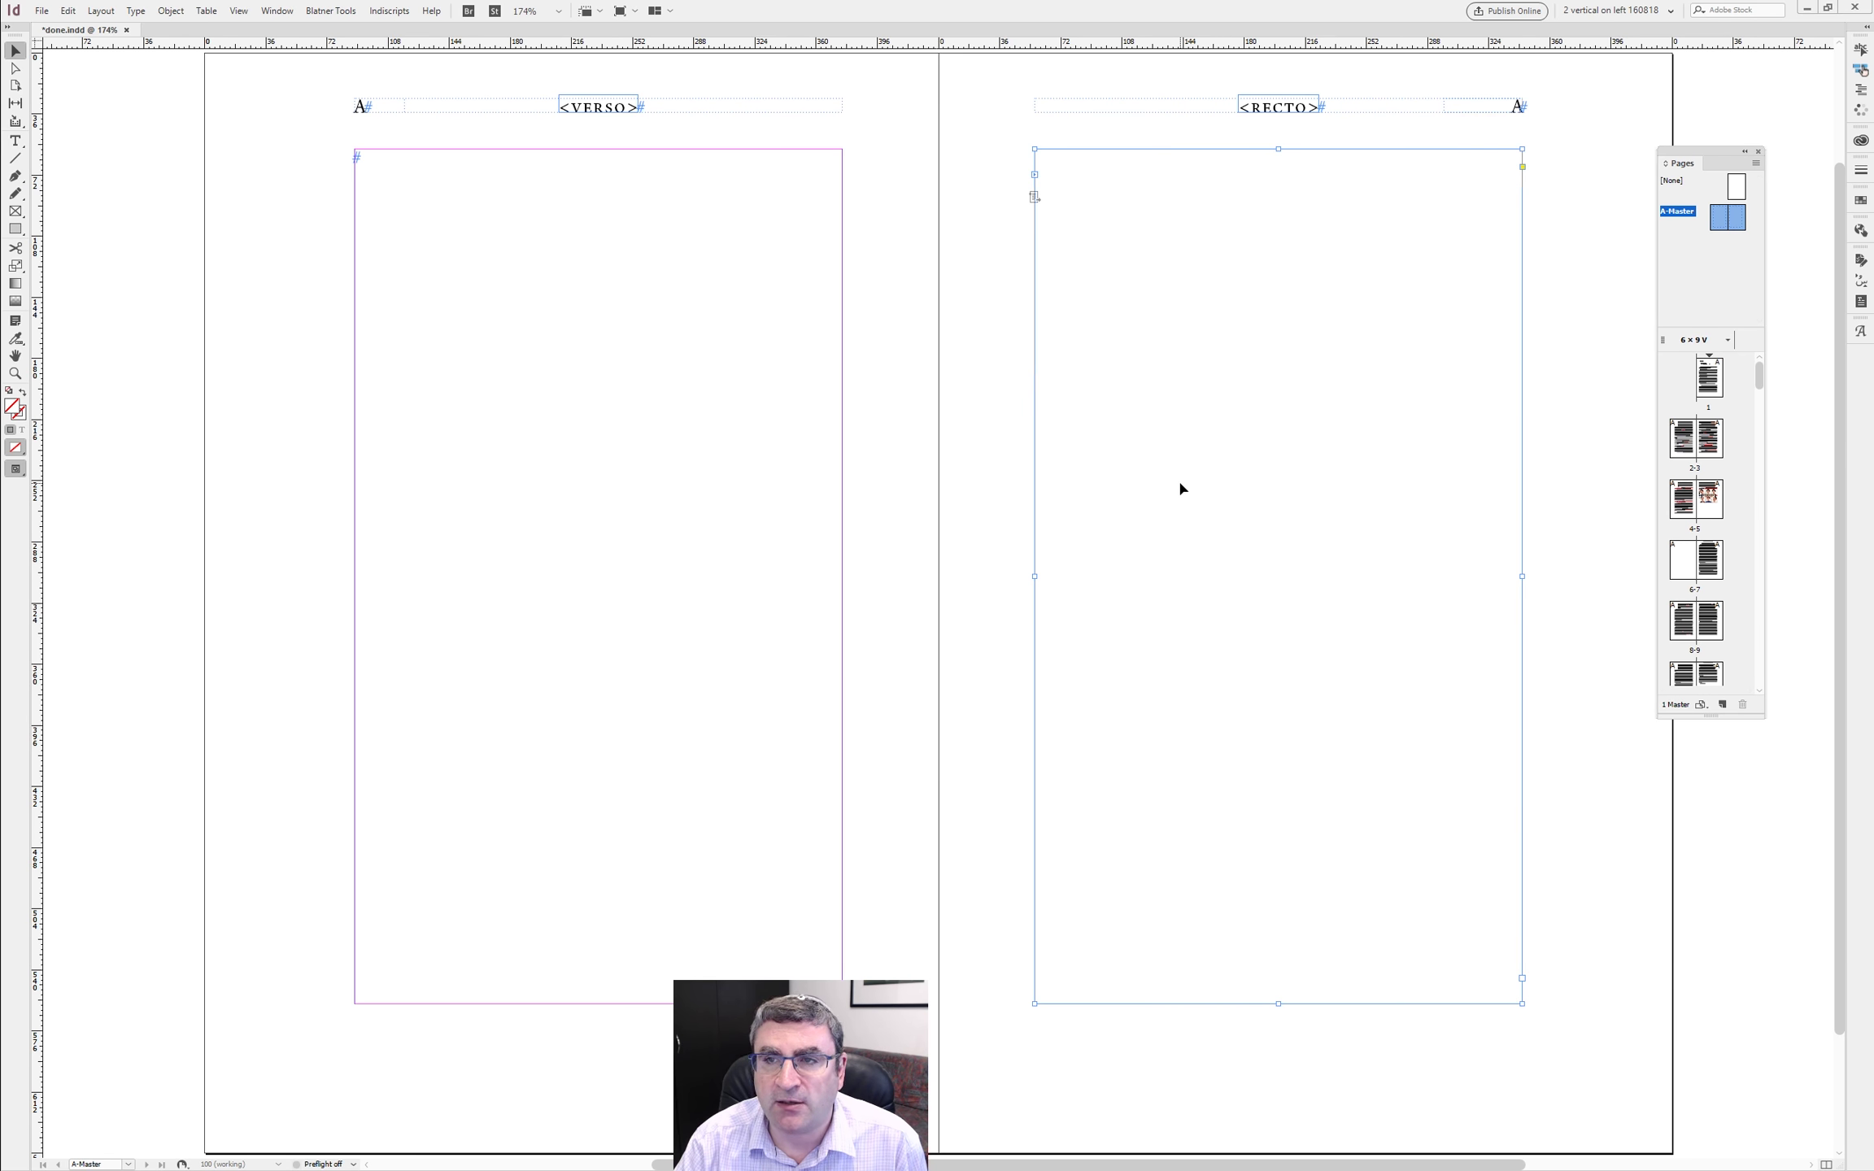
- Create a new two-page master with prefix X and name Opening, based on A-Master
left_click(1755, 165)
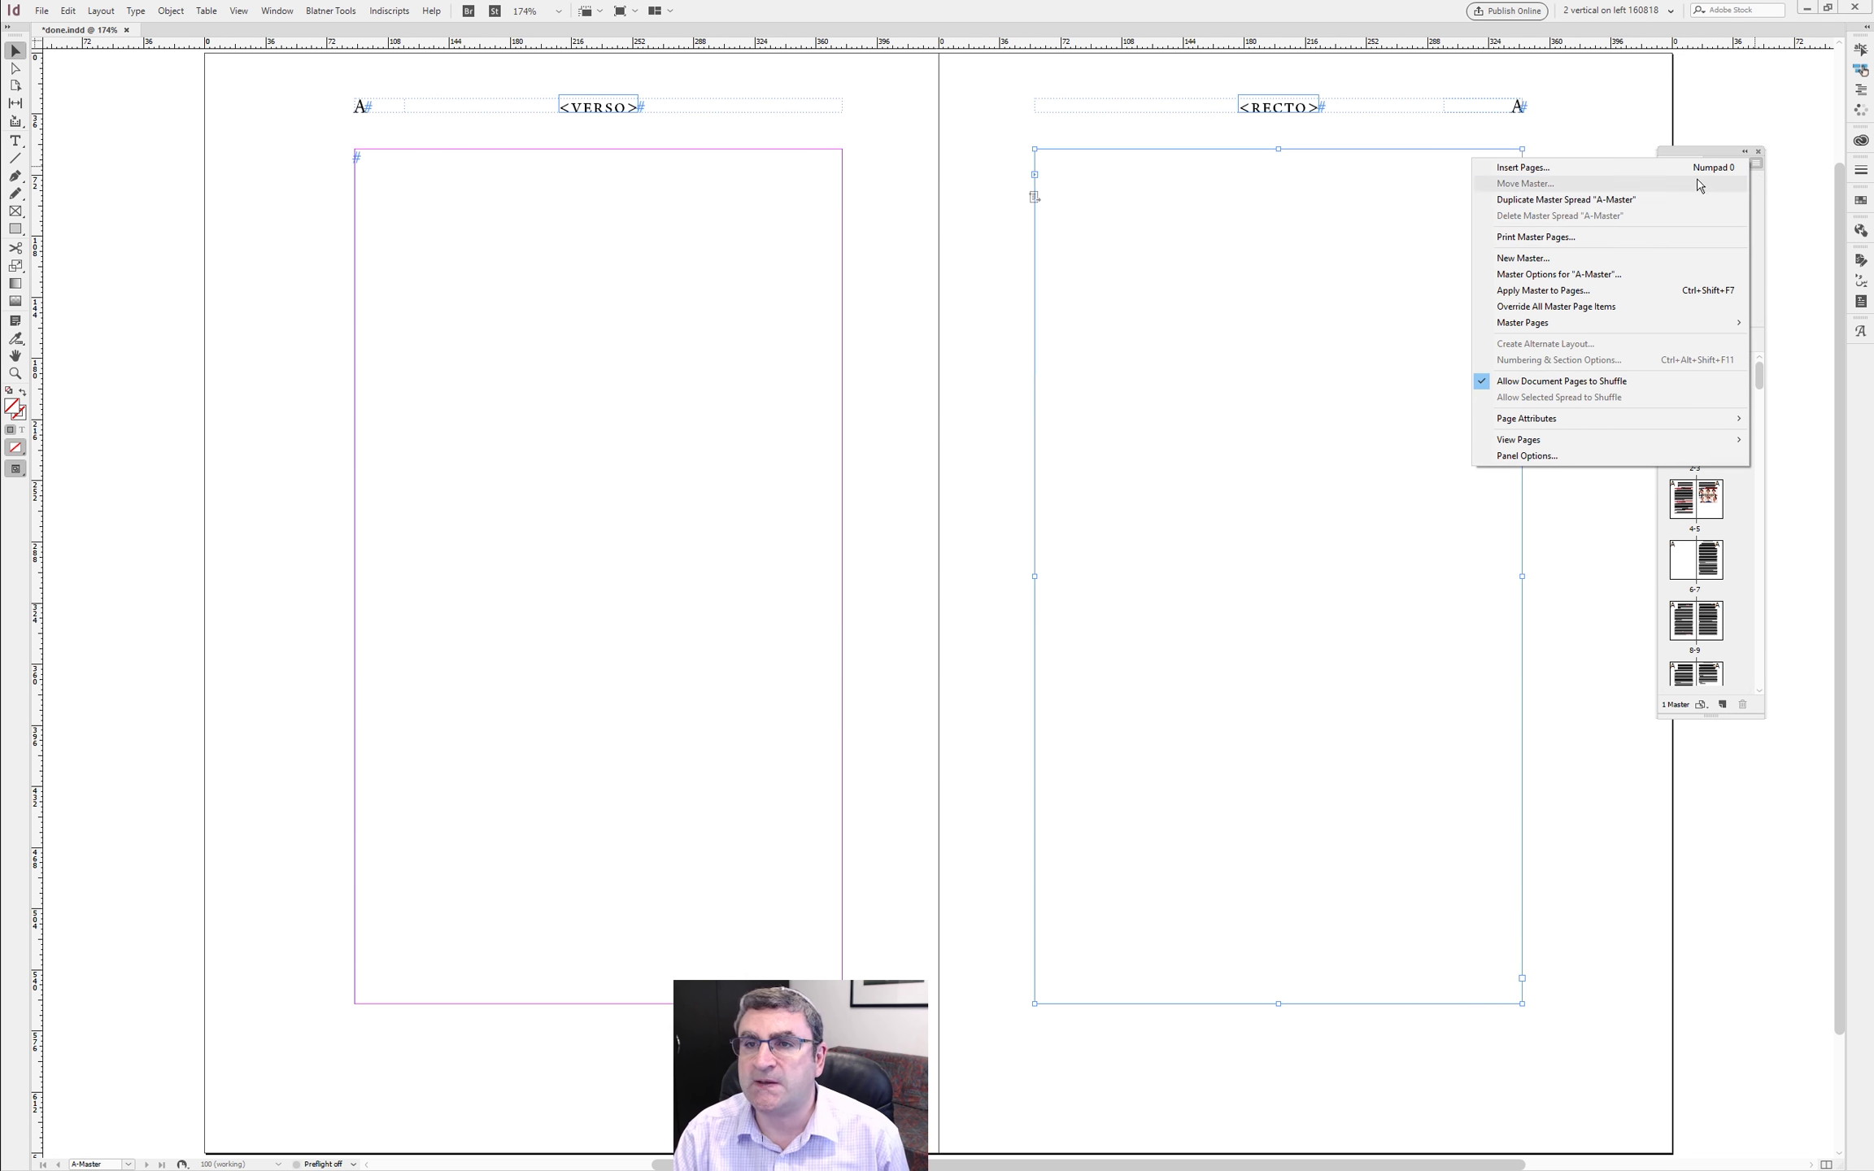
left_click(1638, 259)
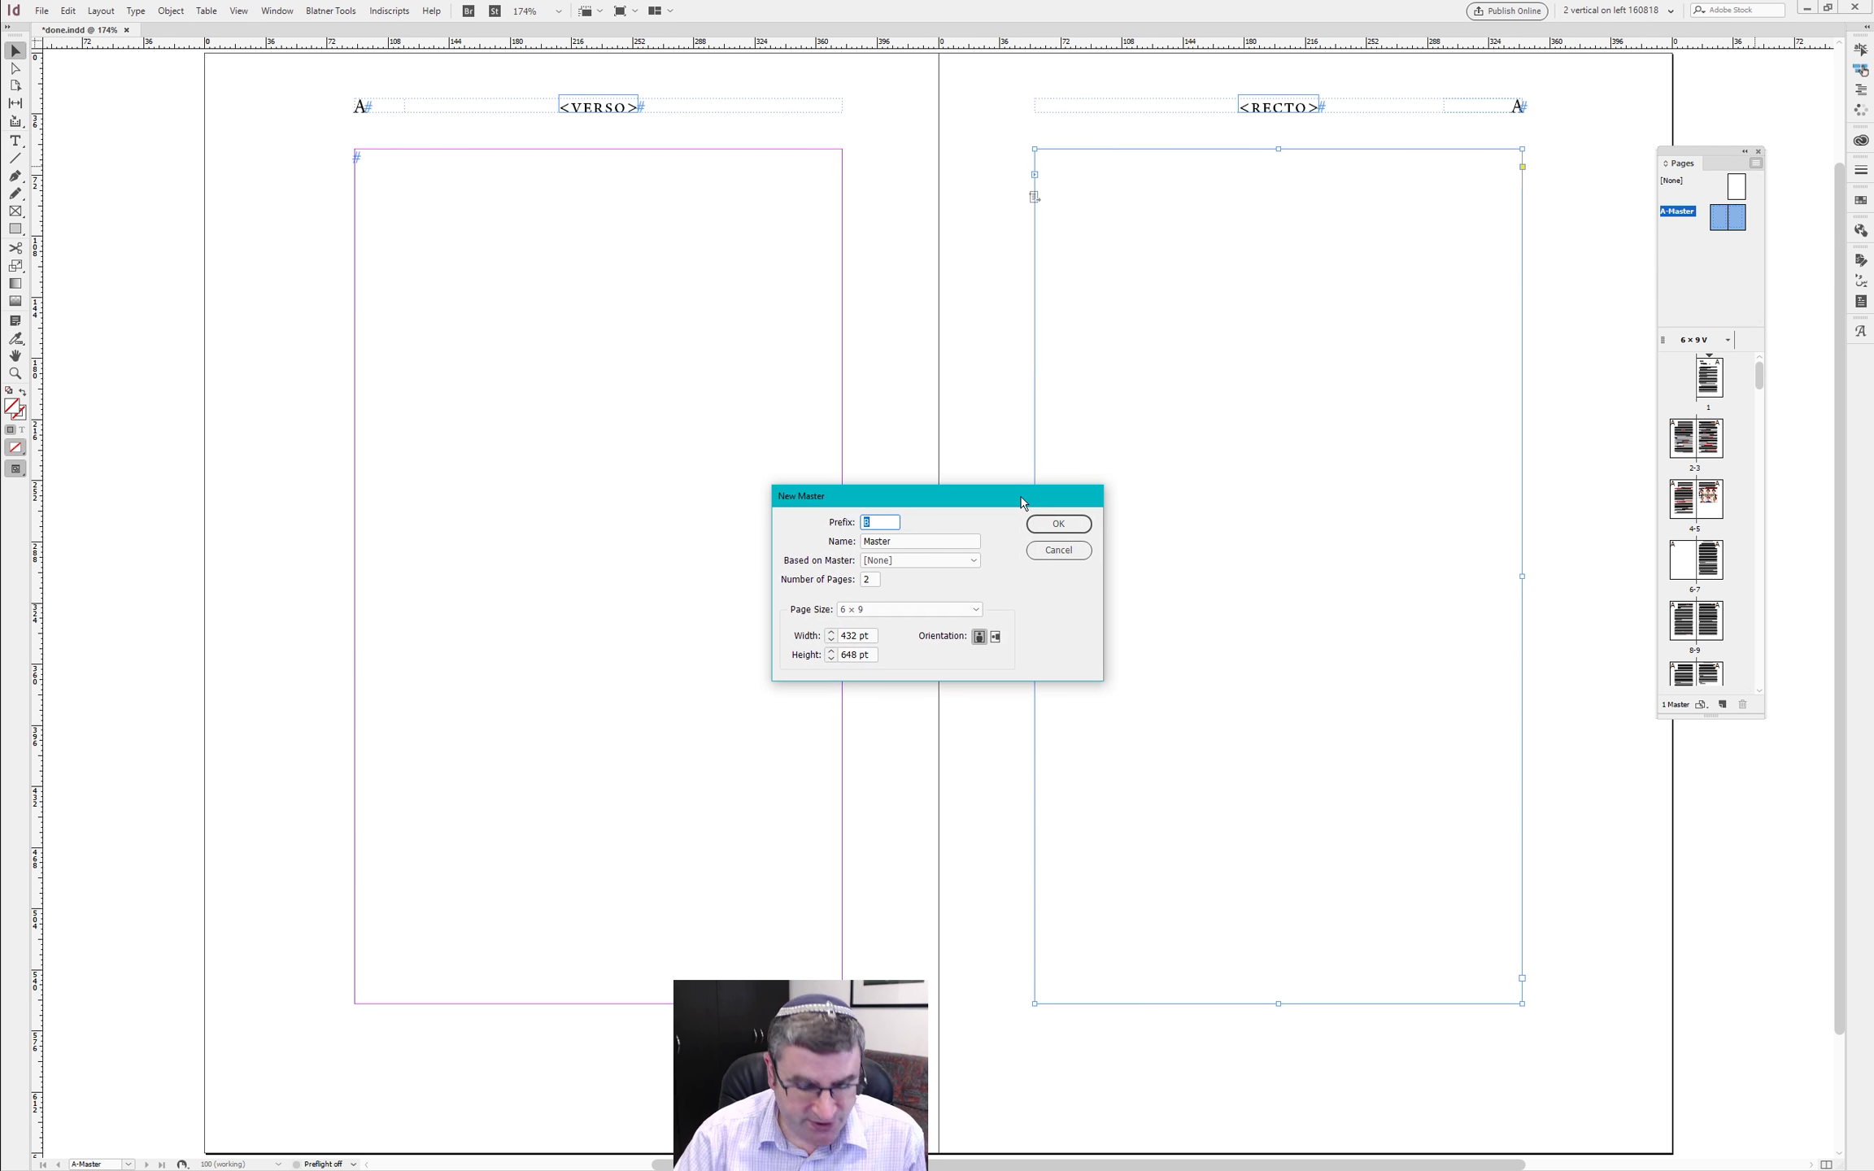
type("X")
key("Tab")
type("Open")
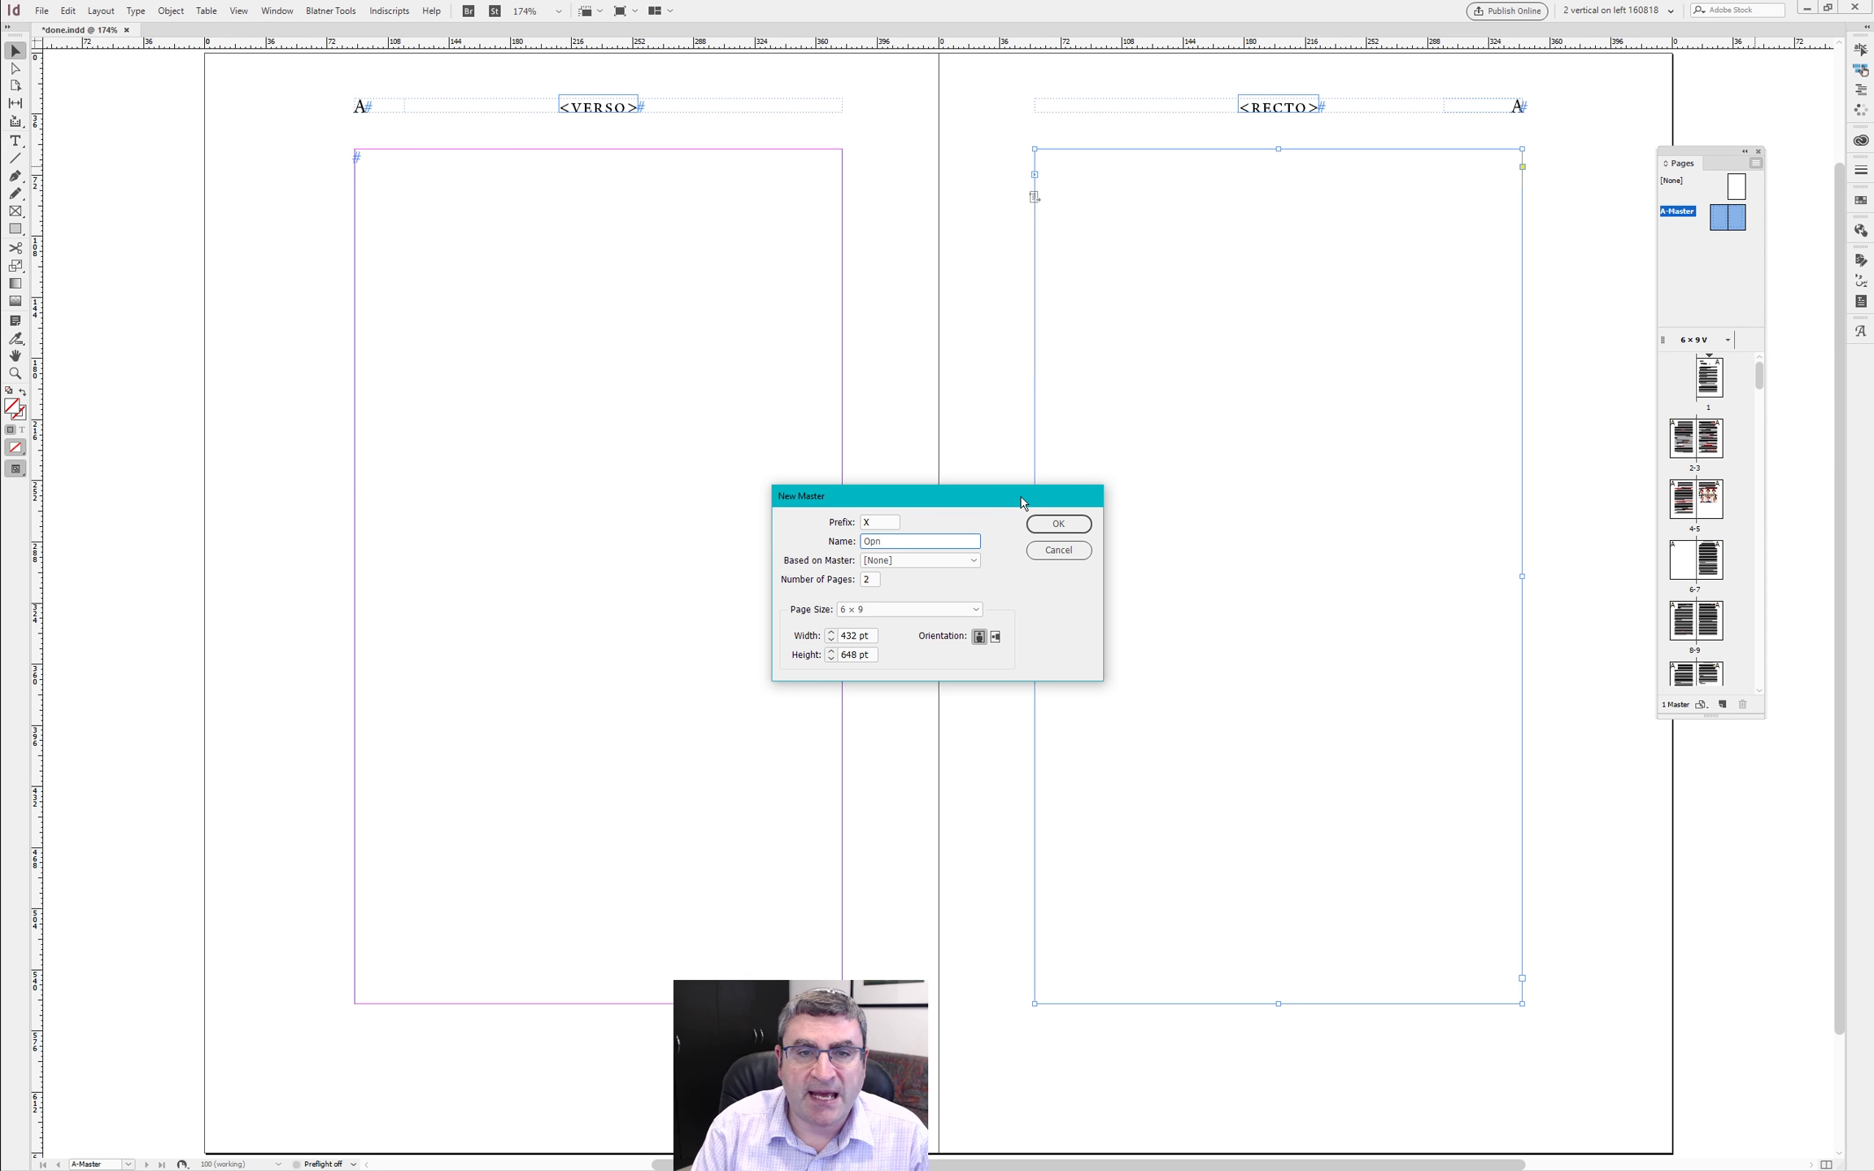
type("ing")
key("Tab")
key("Down")
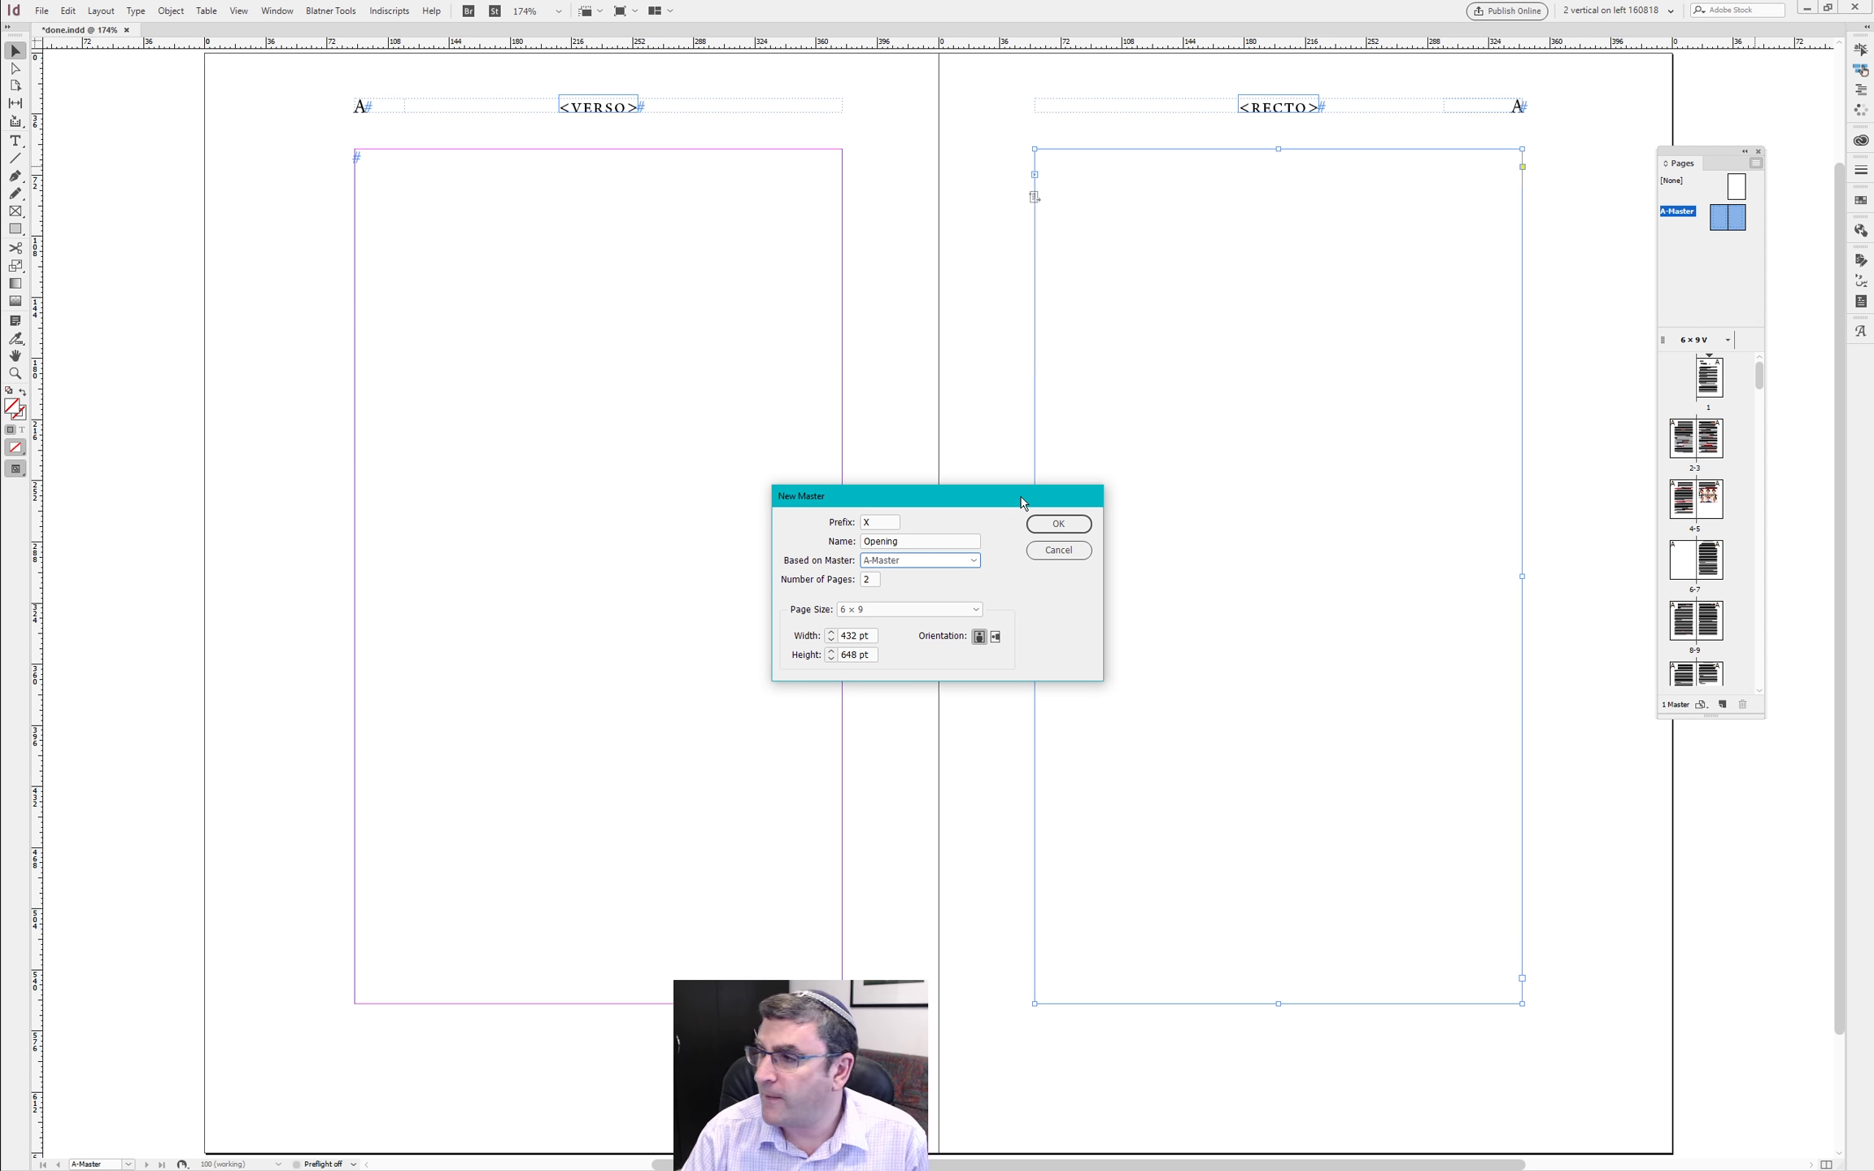
left_click(1082, 523)
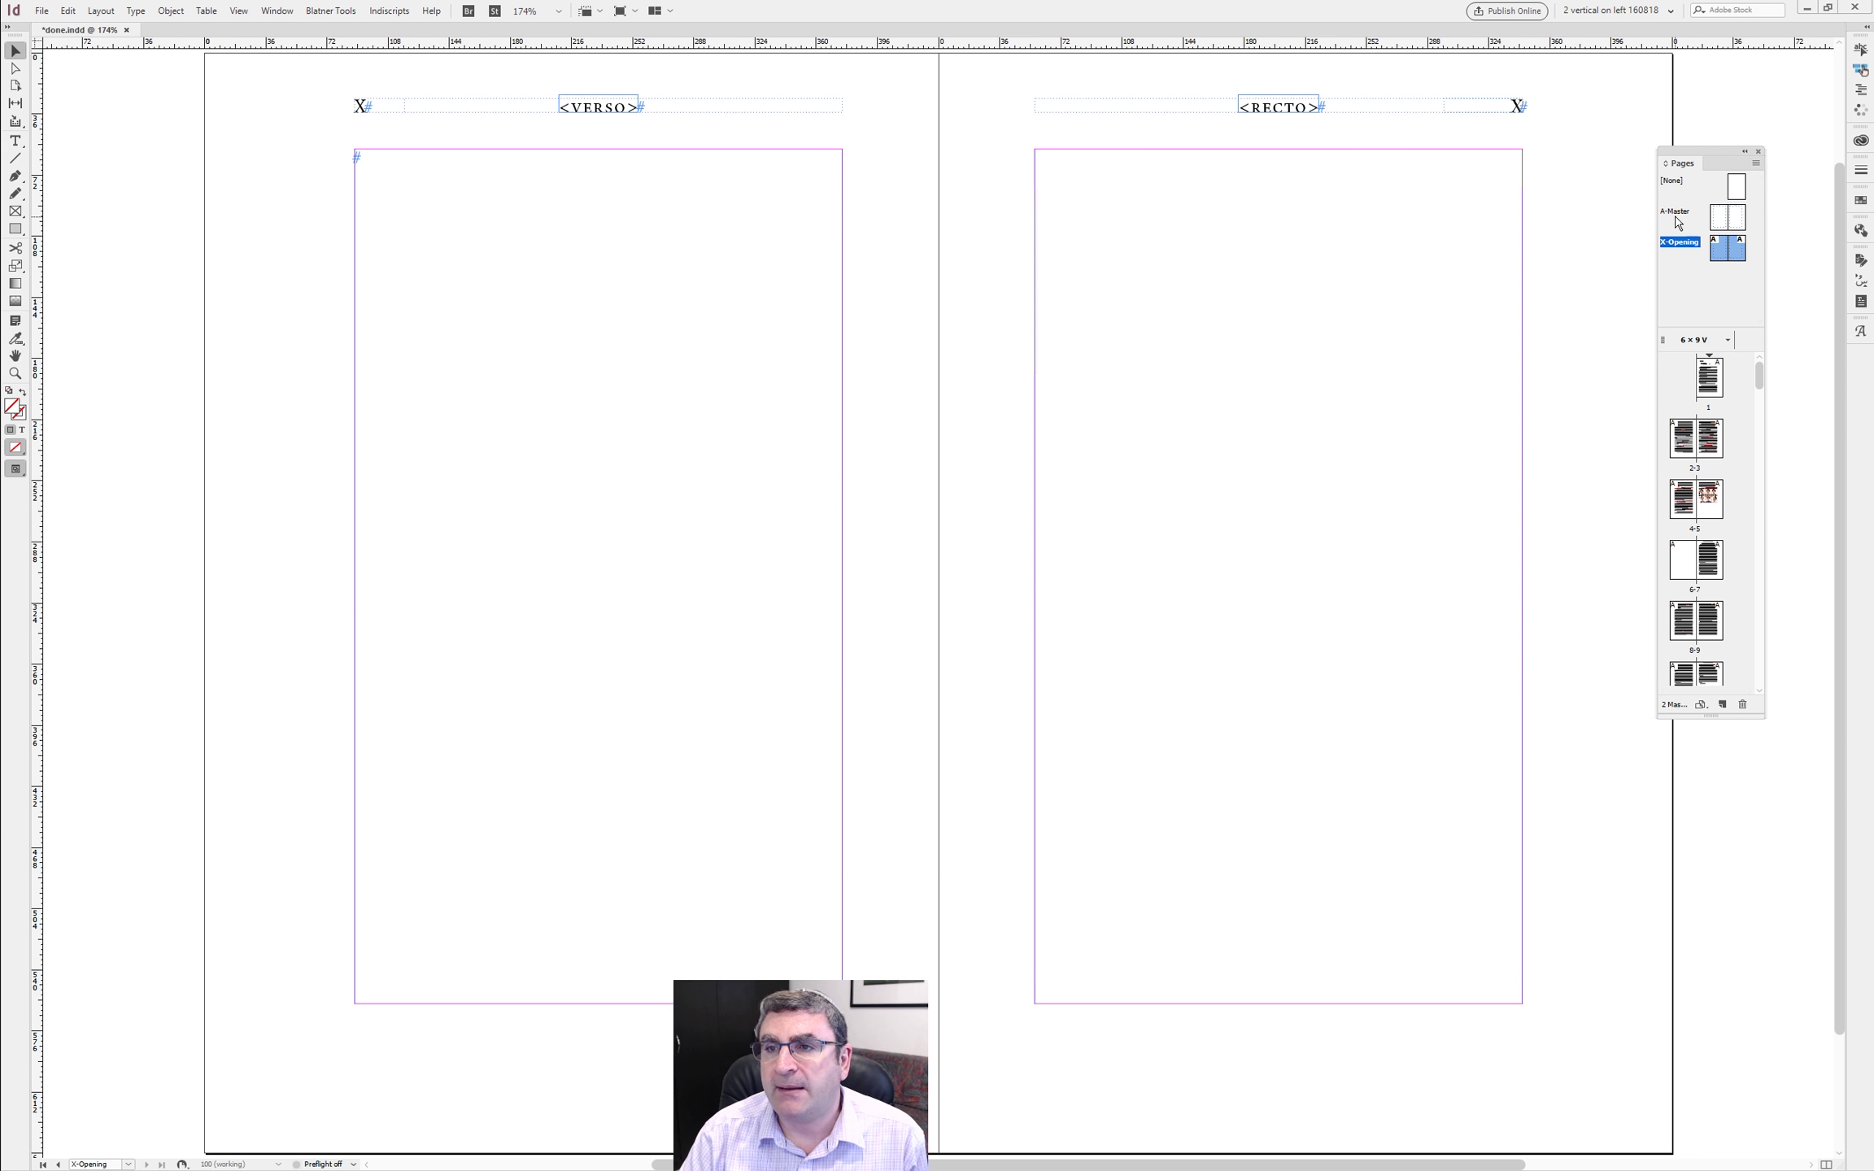
- Create a new two-page master with prefix B and name Blank, based on A-Master
left_click(1754, 164)
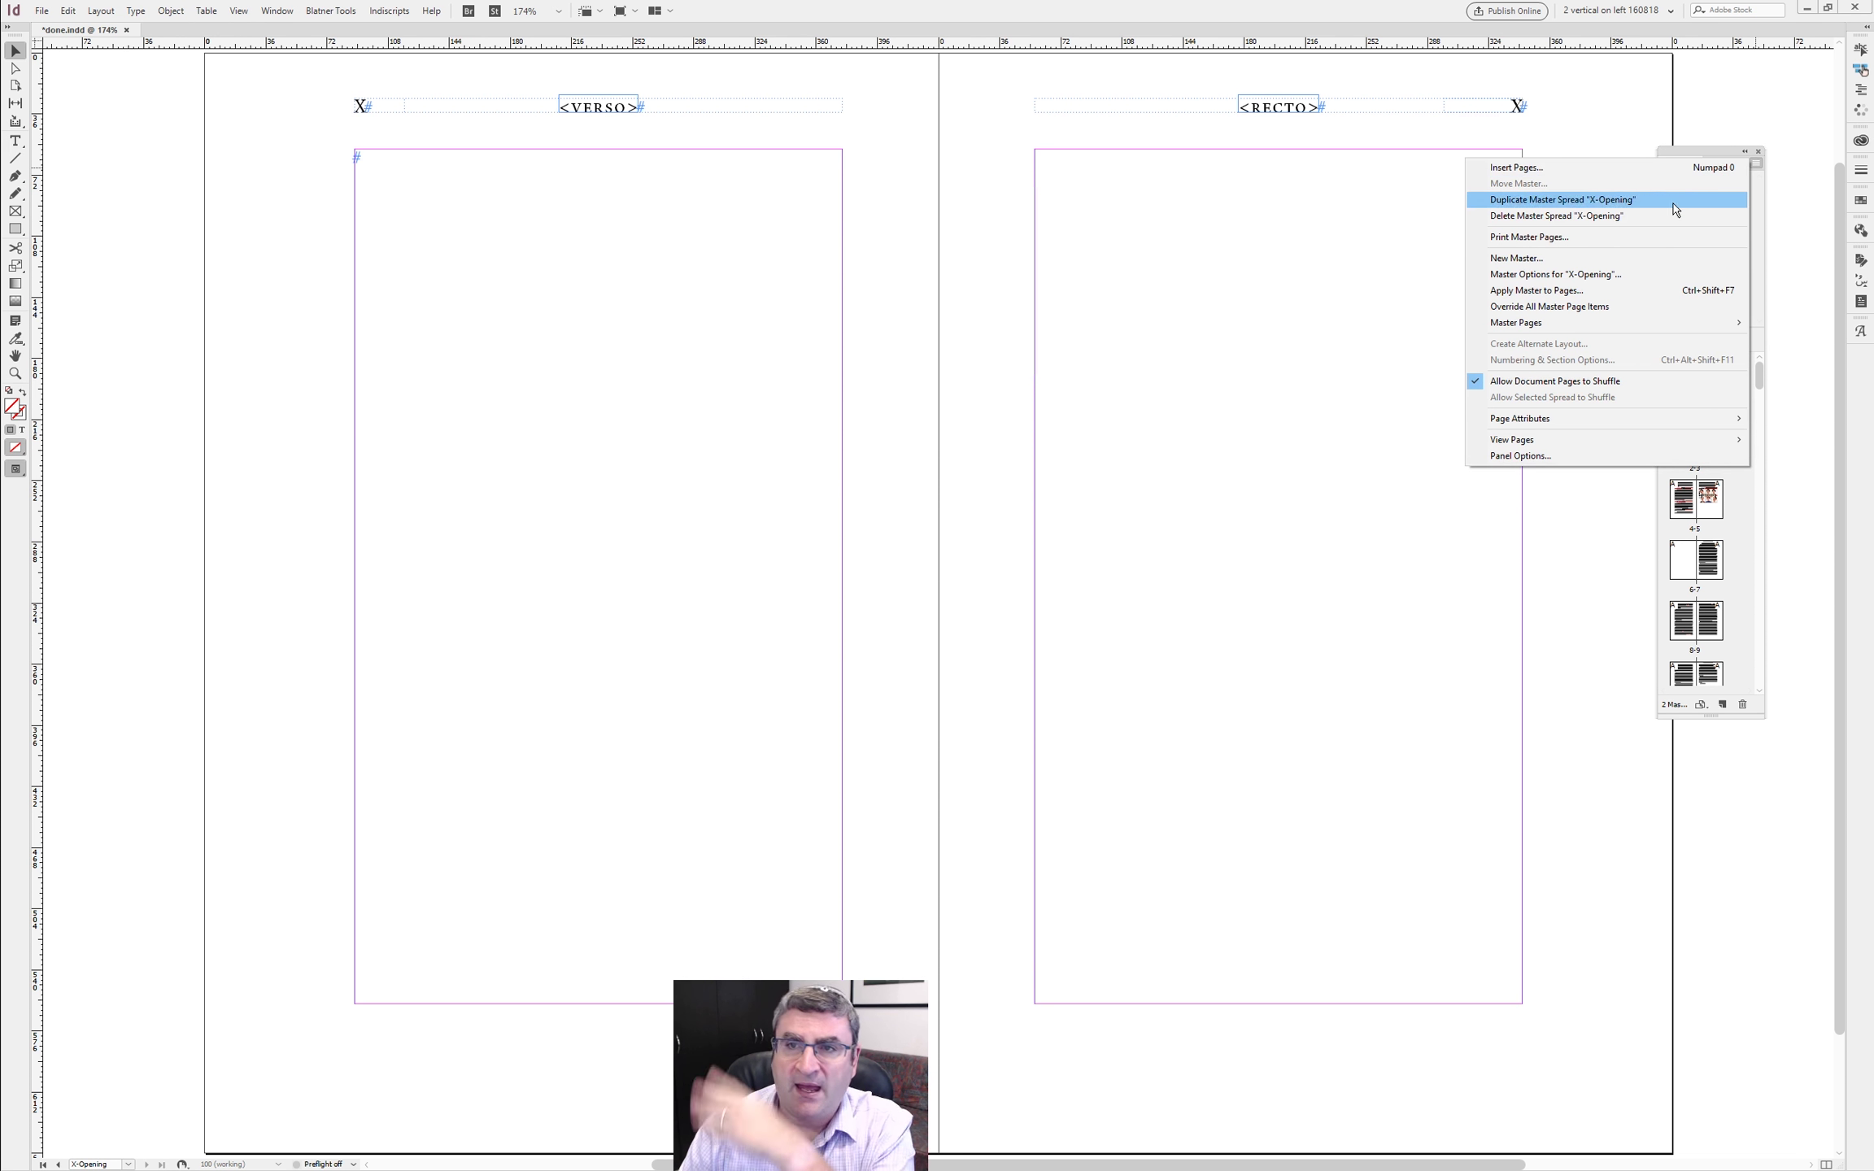
left_click(1636, 257)
left_click_drag(918, 491, 973, 433)
key("Tab")
type("Blank")
key("Tab")
key("Down")
key("Return")
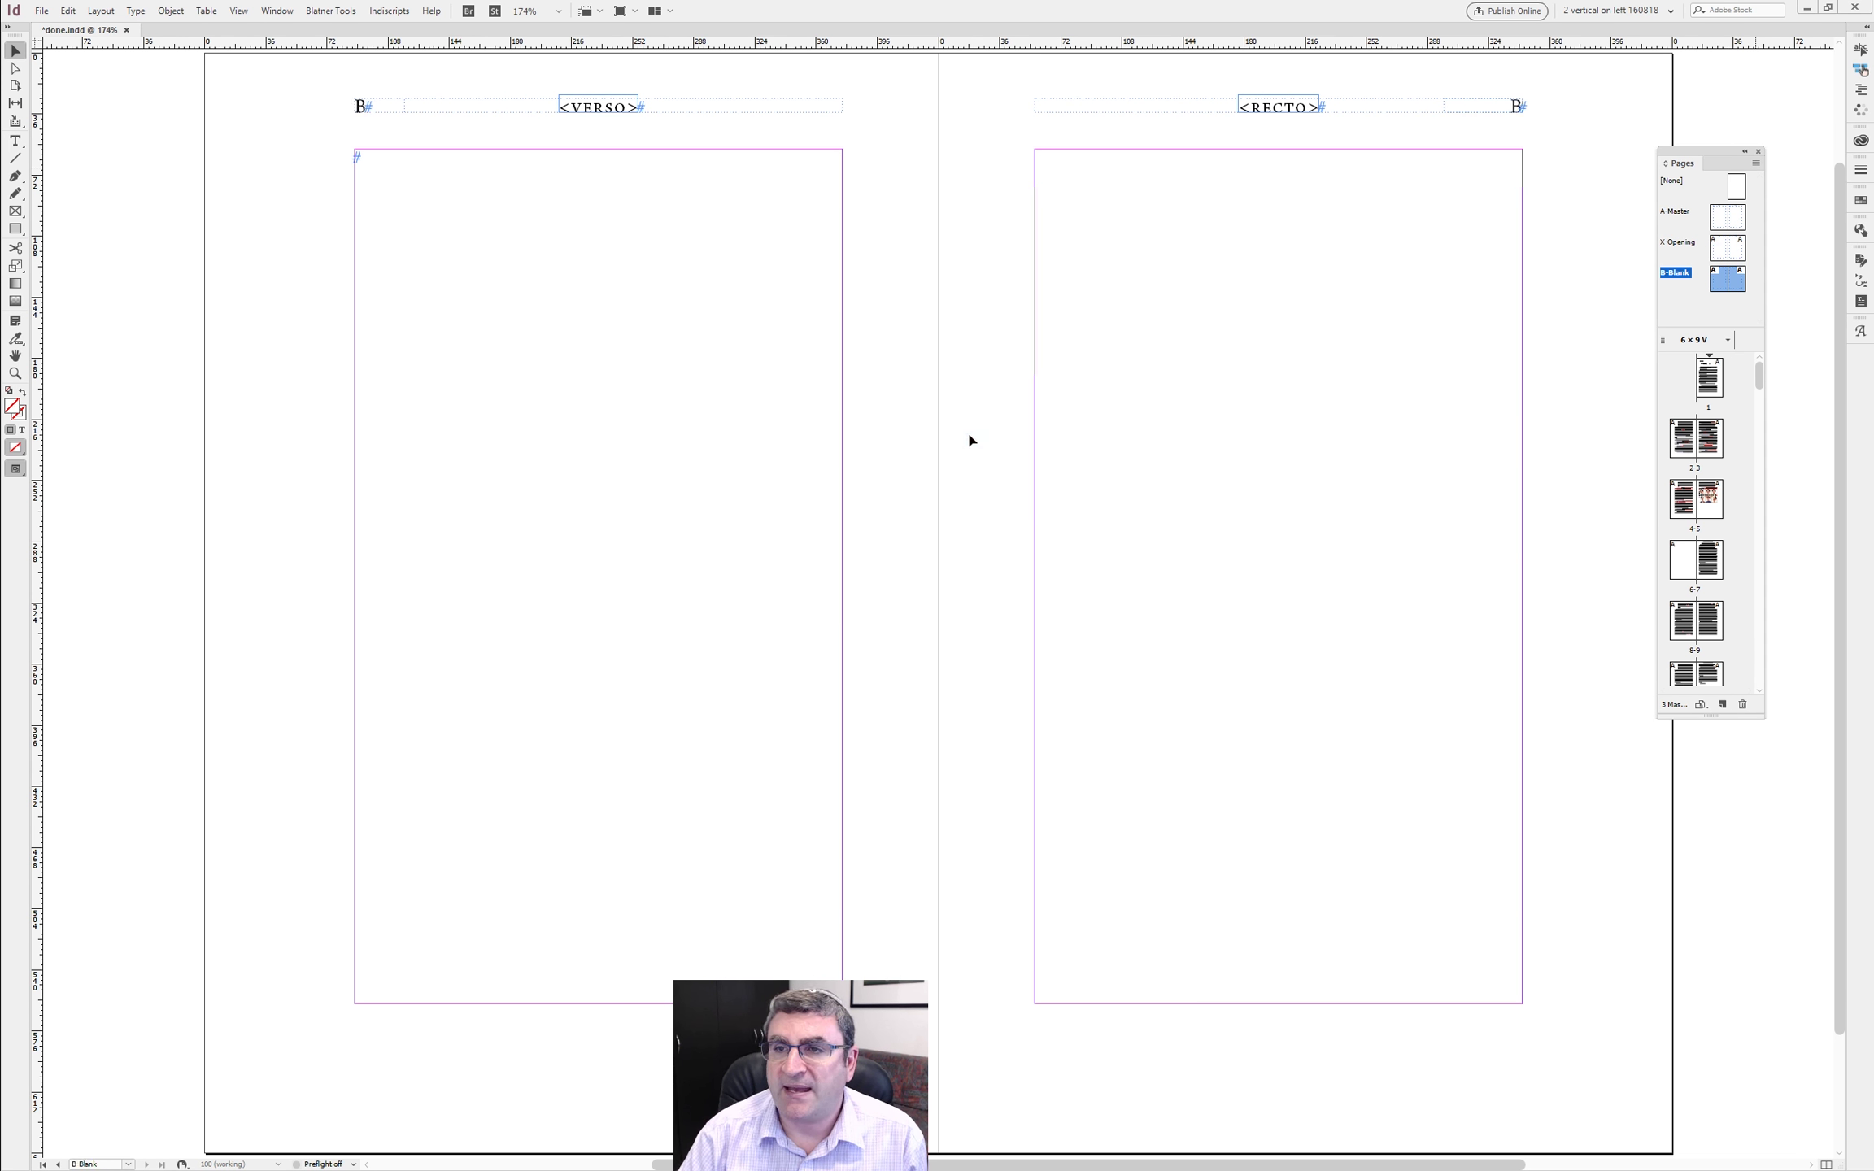
- Create a new two-page master with prefix P and name Part, based on X-Opening
left_click(1756, 163)
left_click(1632, 260)
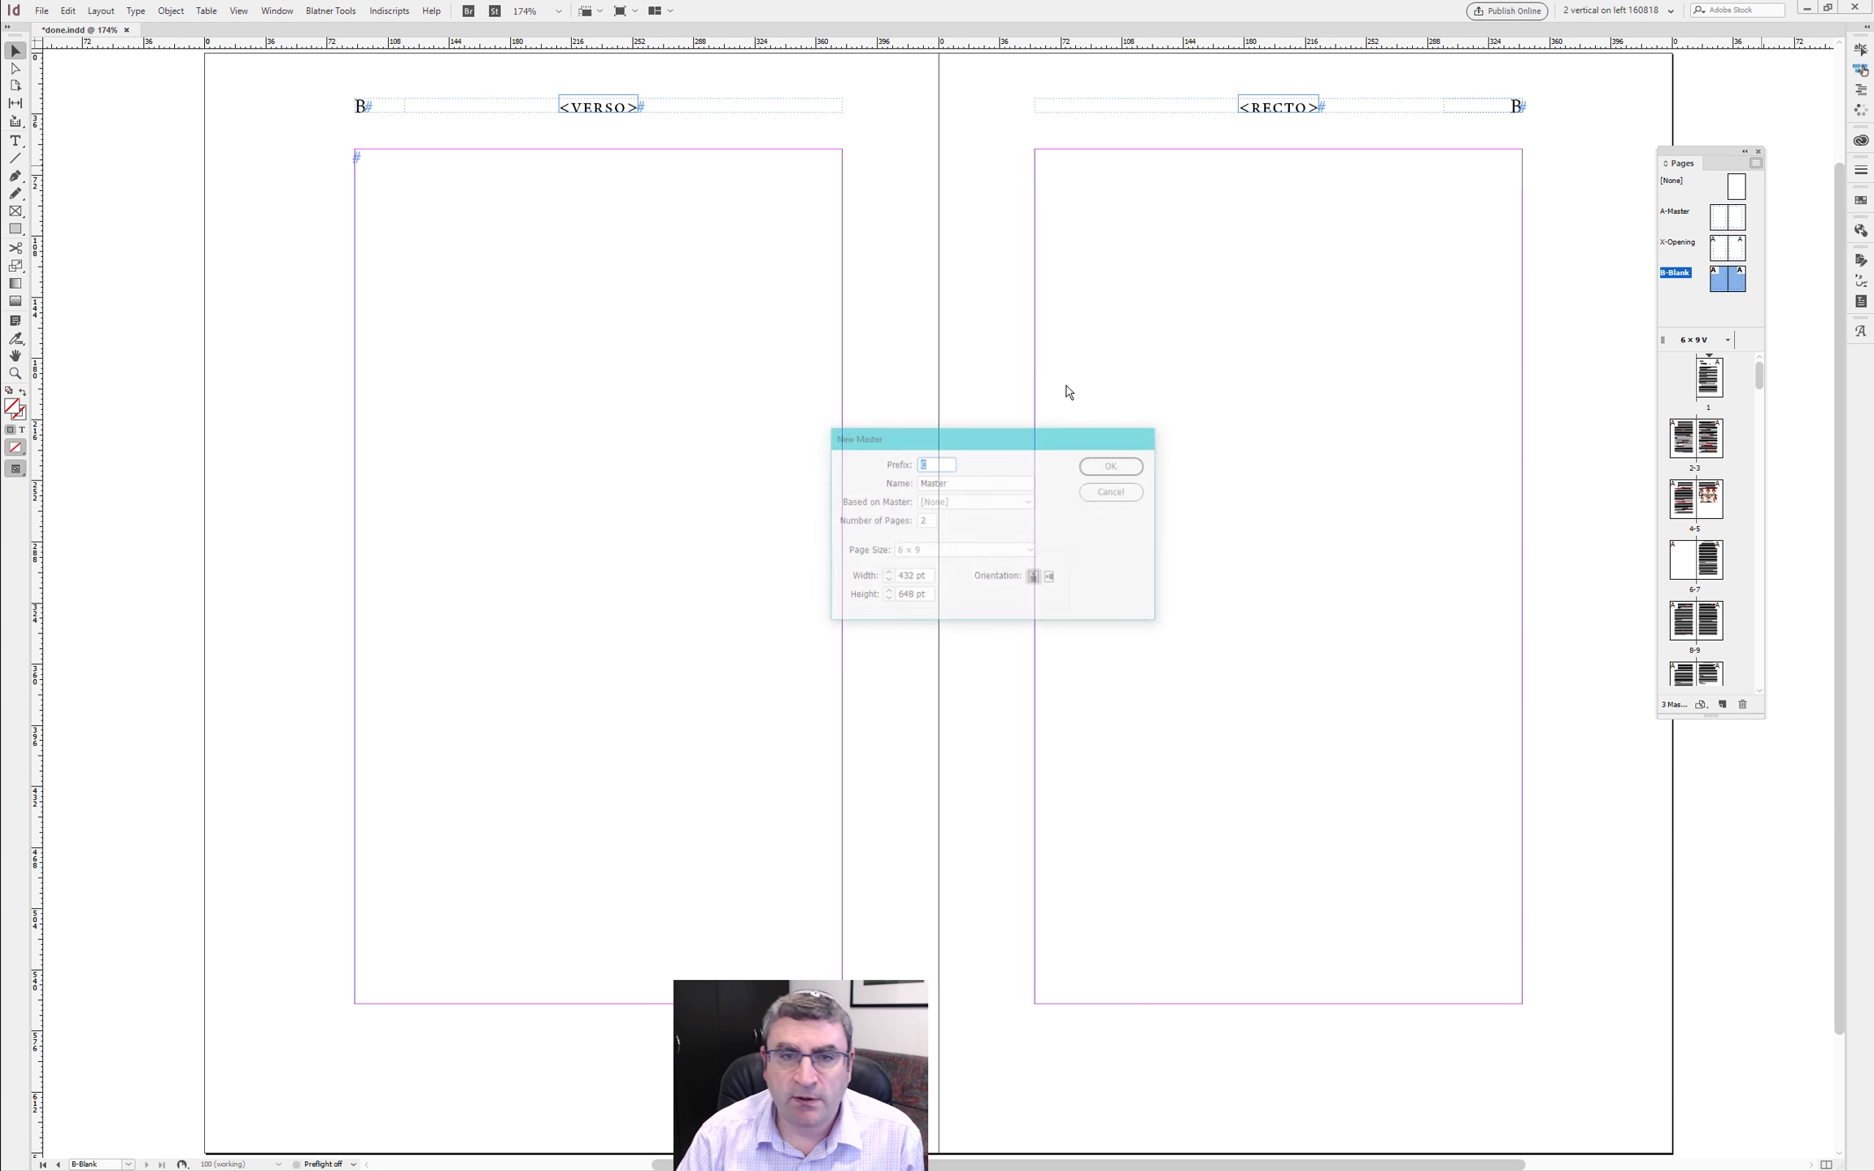
type("P")
key("Tab")
type("P")
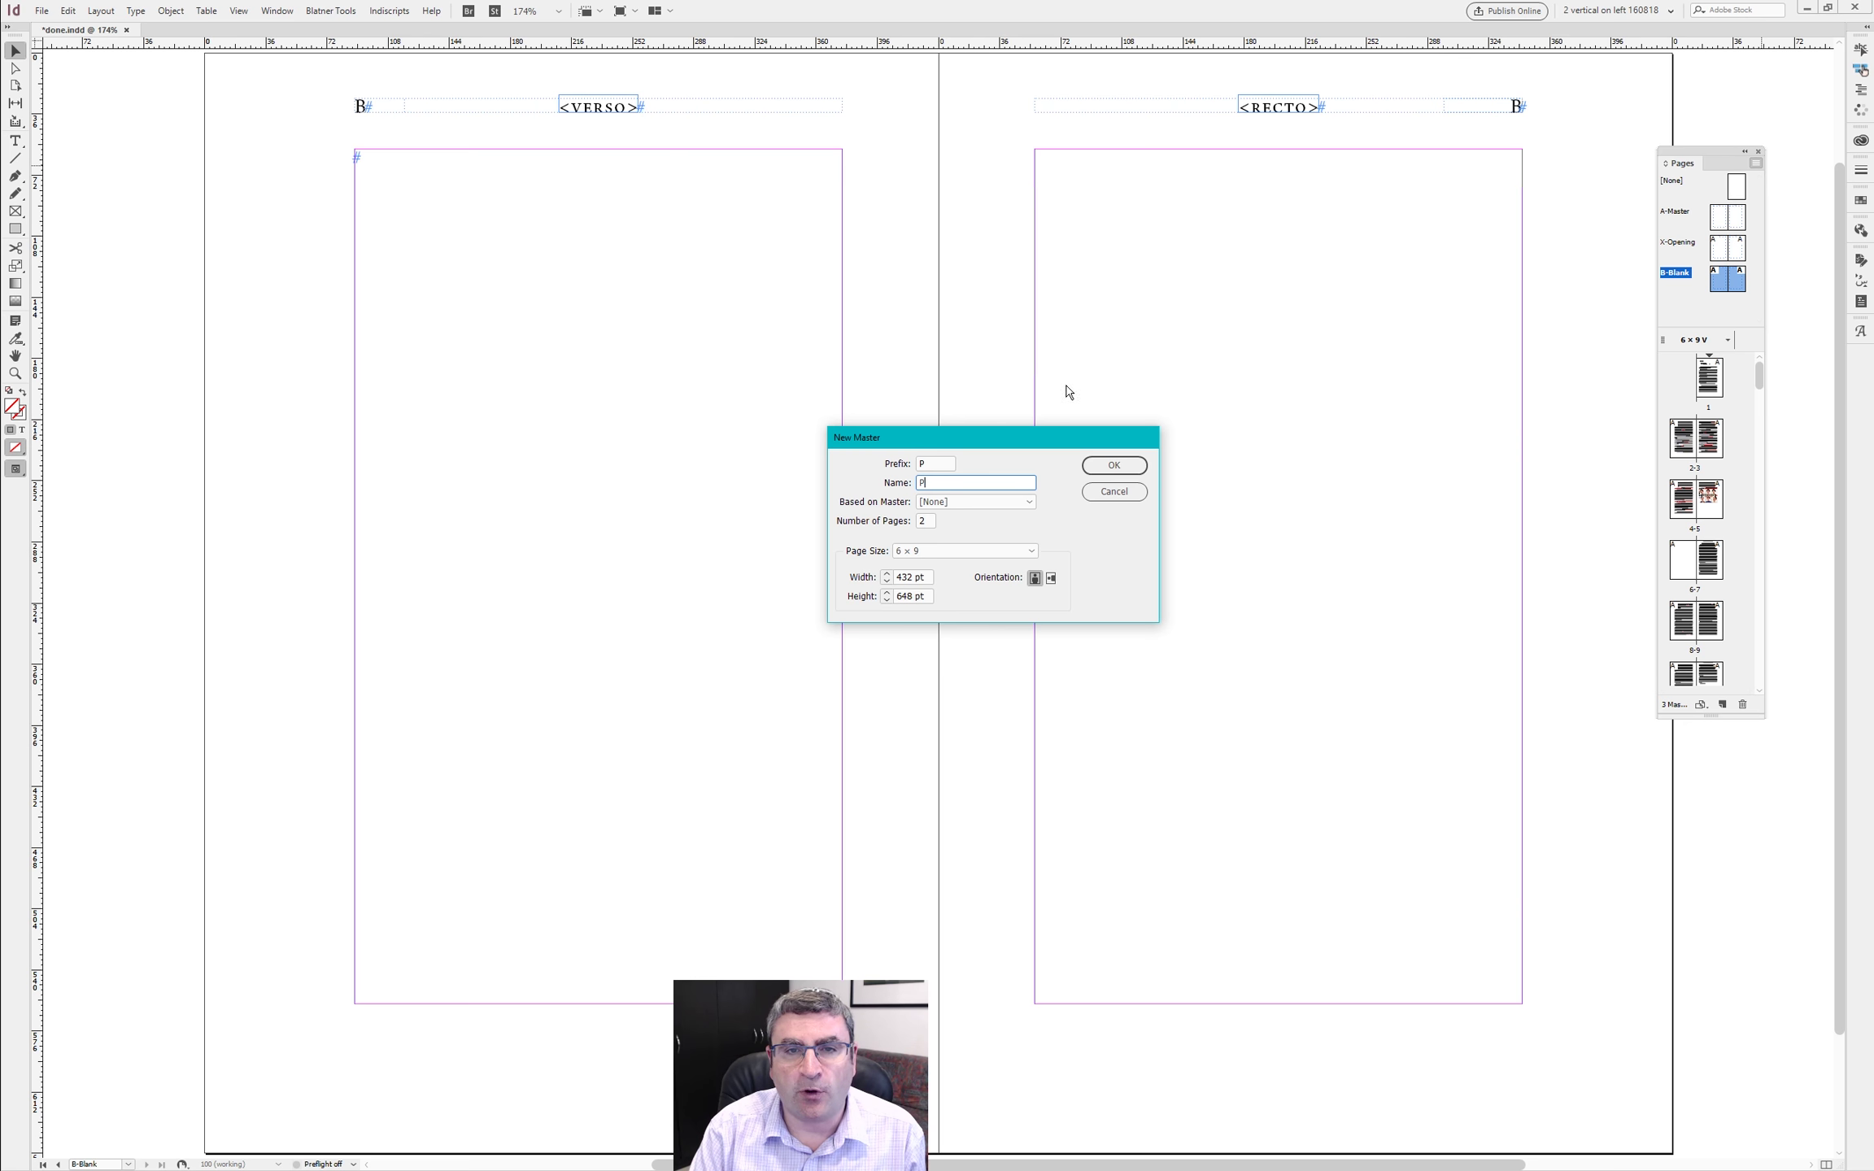
key("Tab")
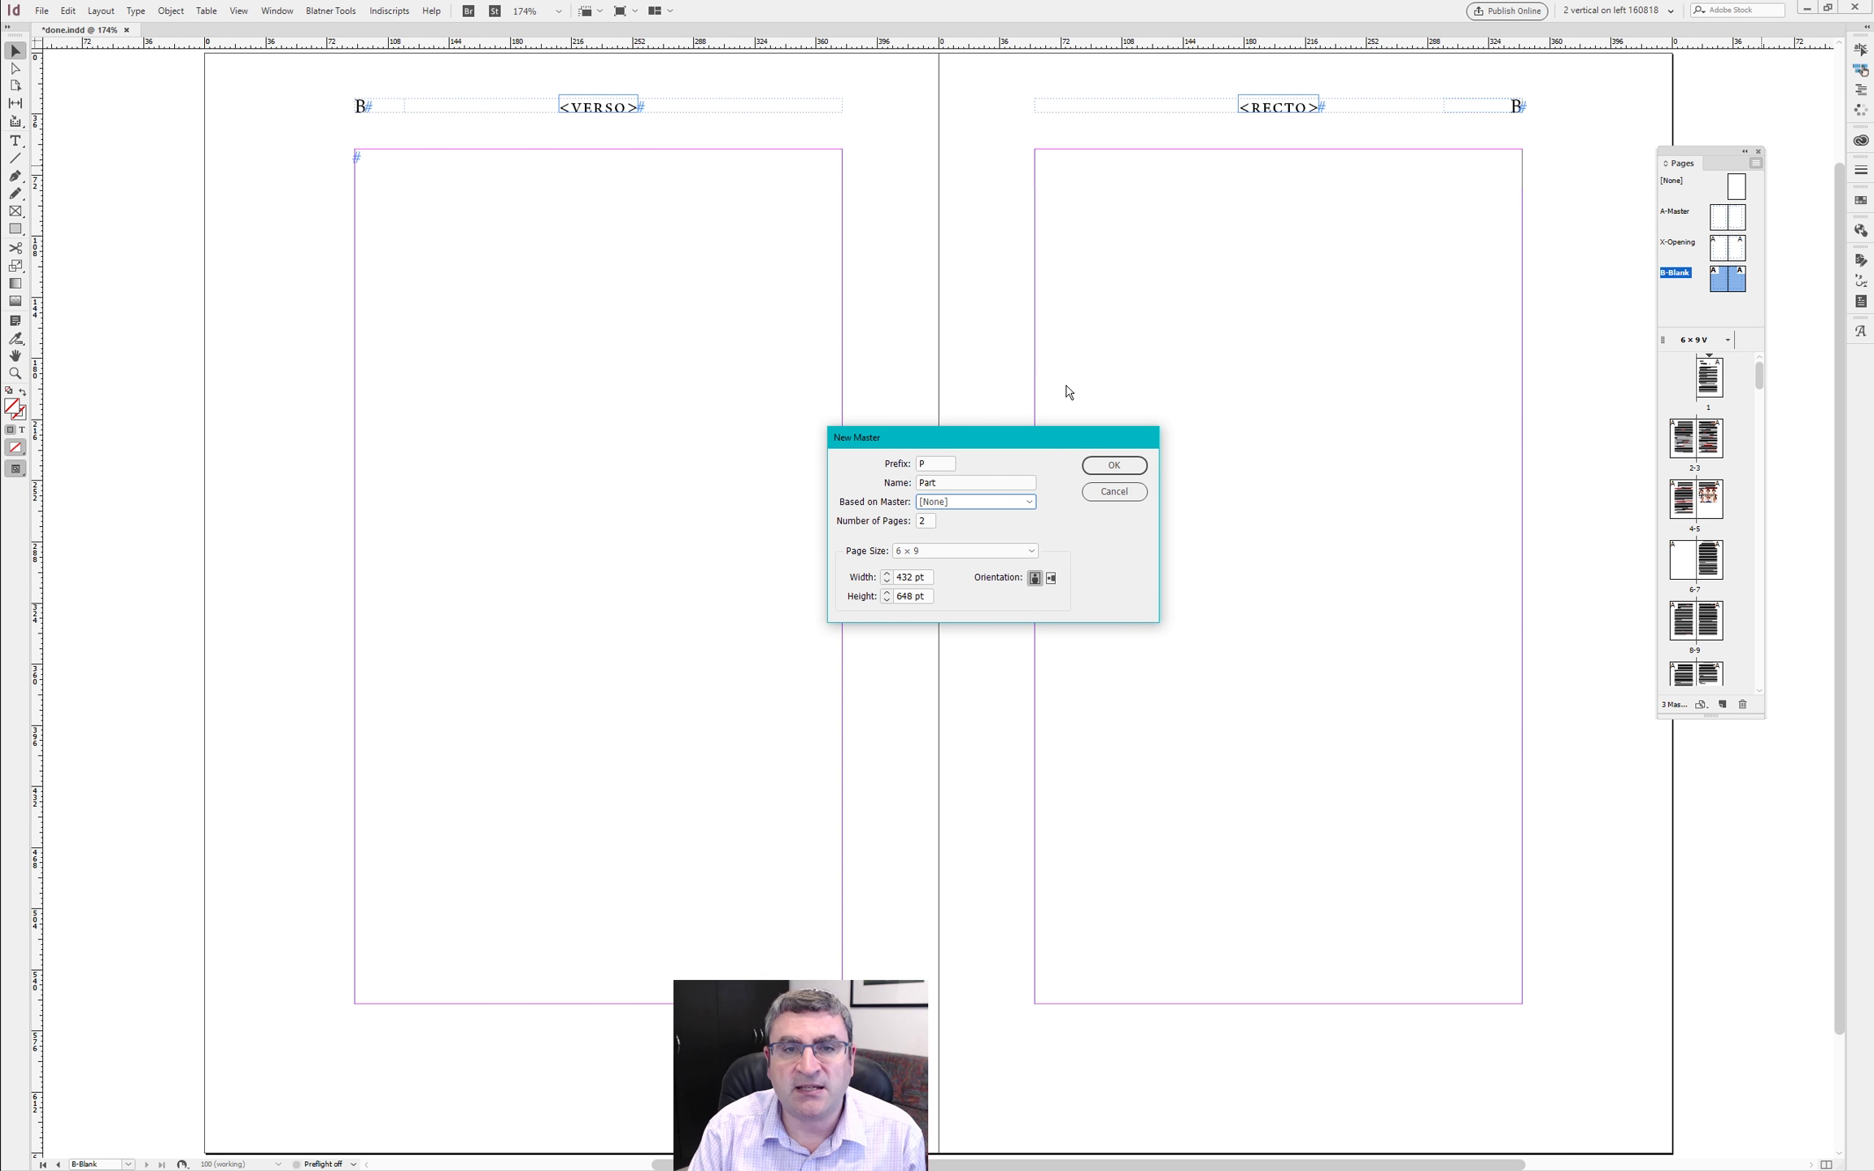
key("Down")
key("Down")
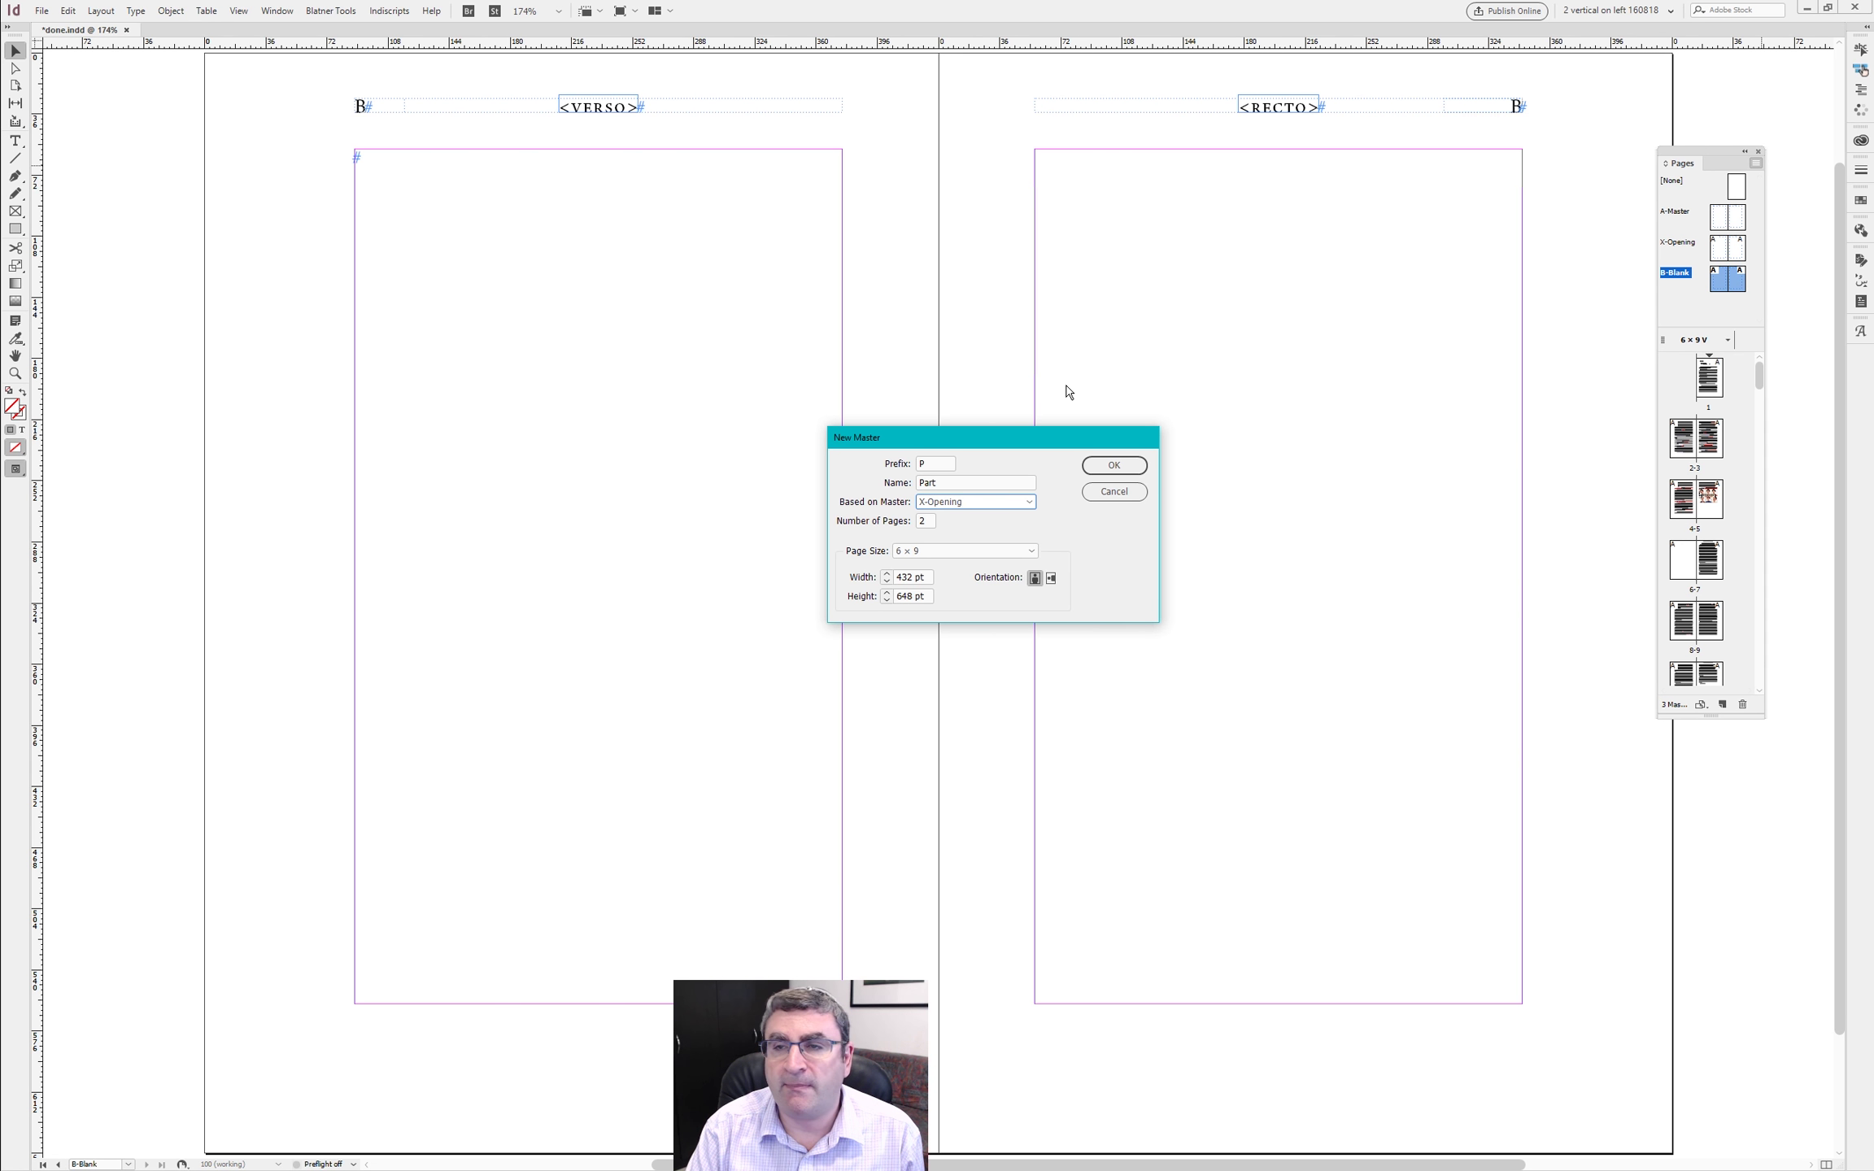
key("Return")
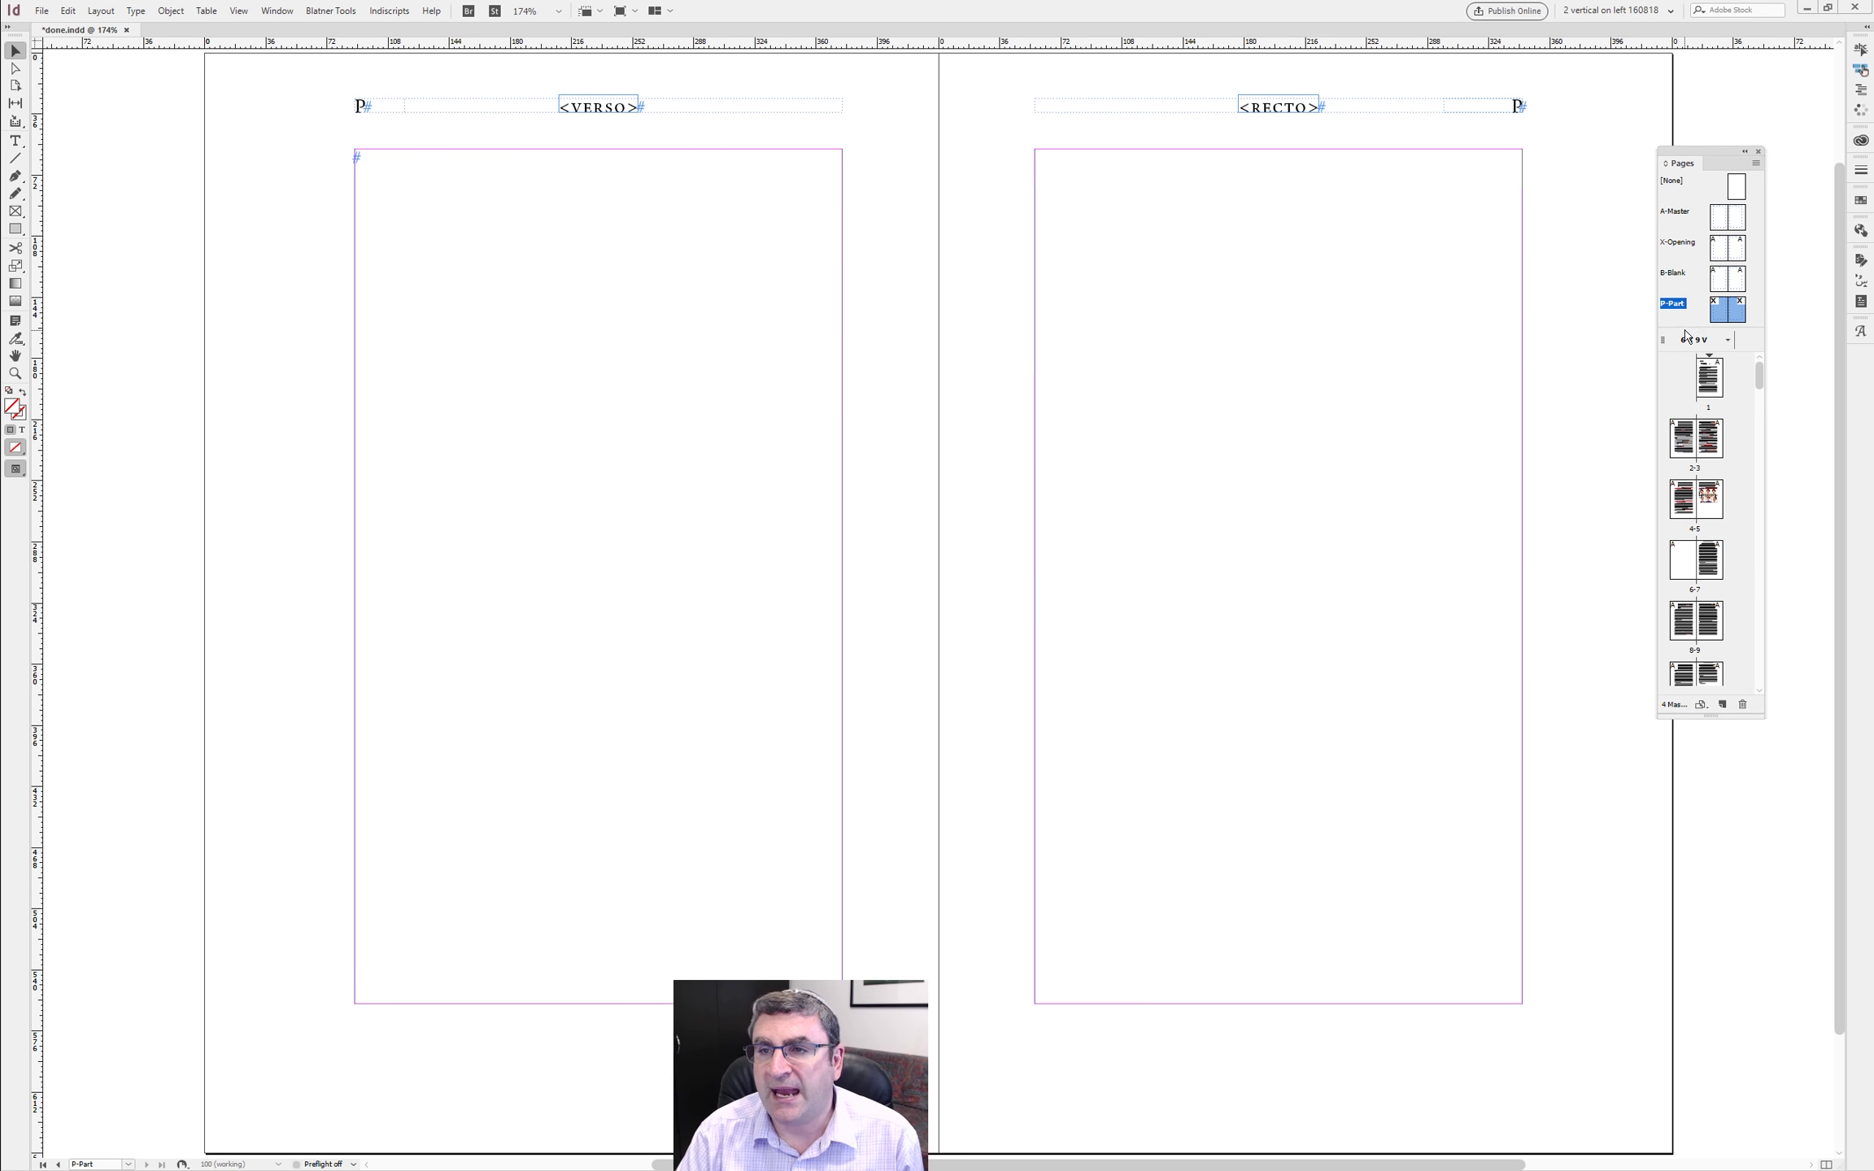
- Enlarge the masters area of the Pages panel and delete the verso and recto running header frames on X-Opening
left_click_drag(1683, 334, 1686, 378)
double_click(1665, 246)
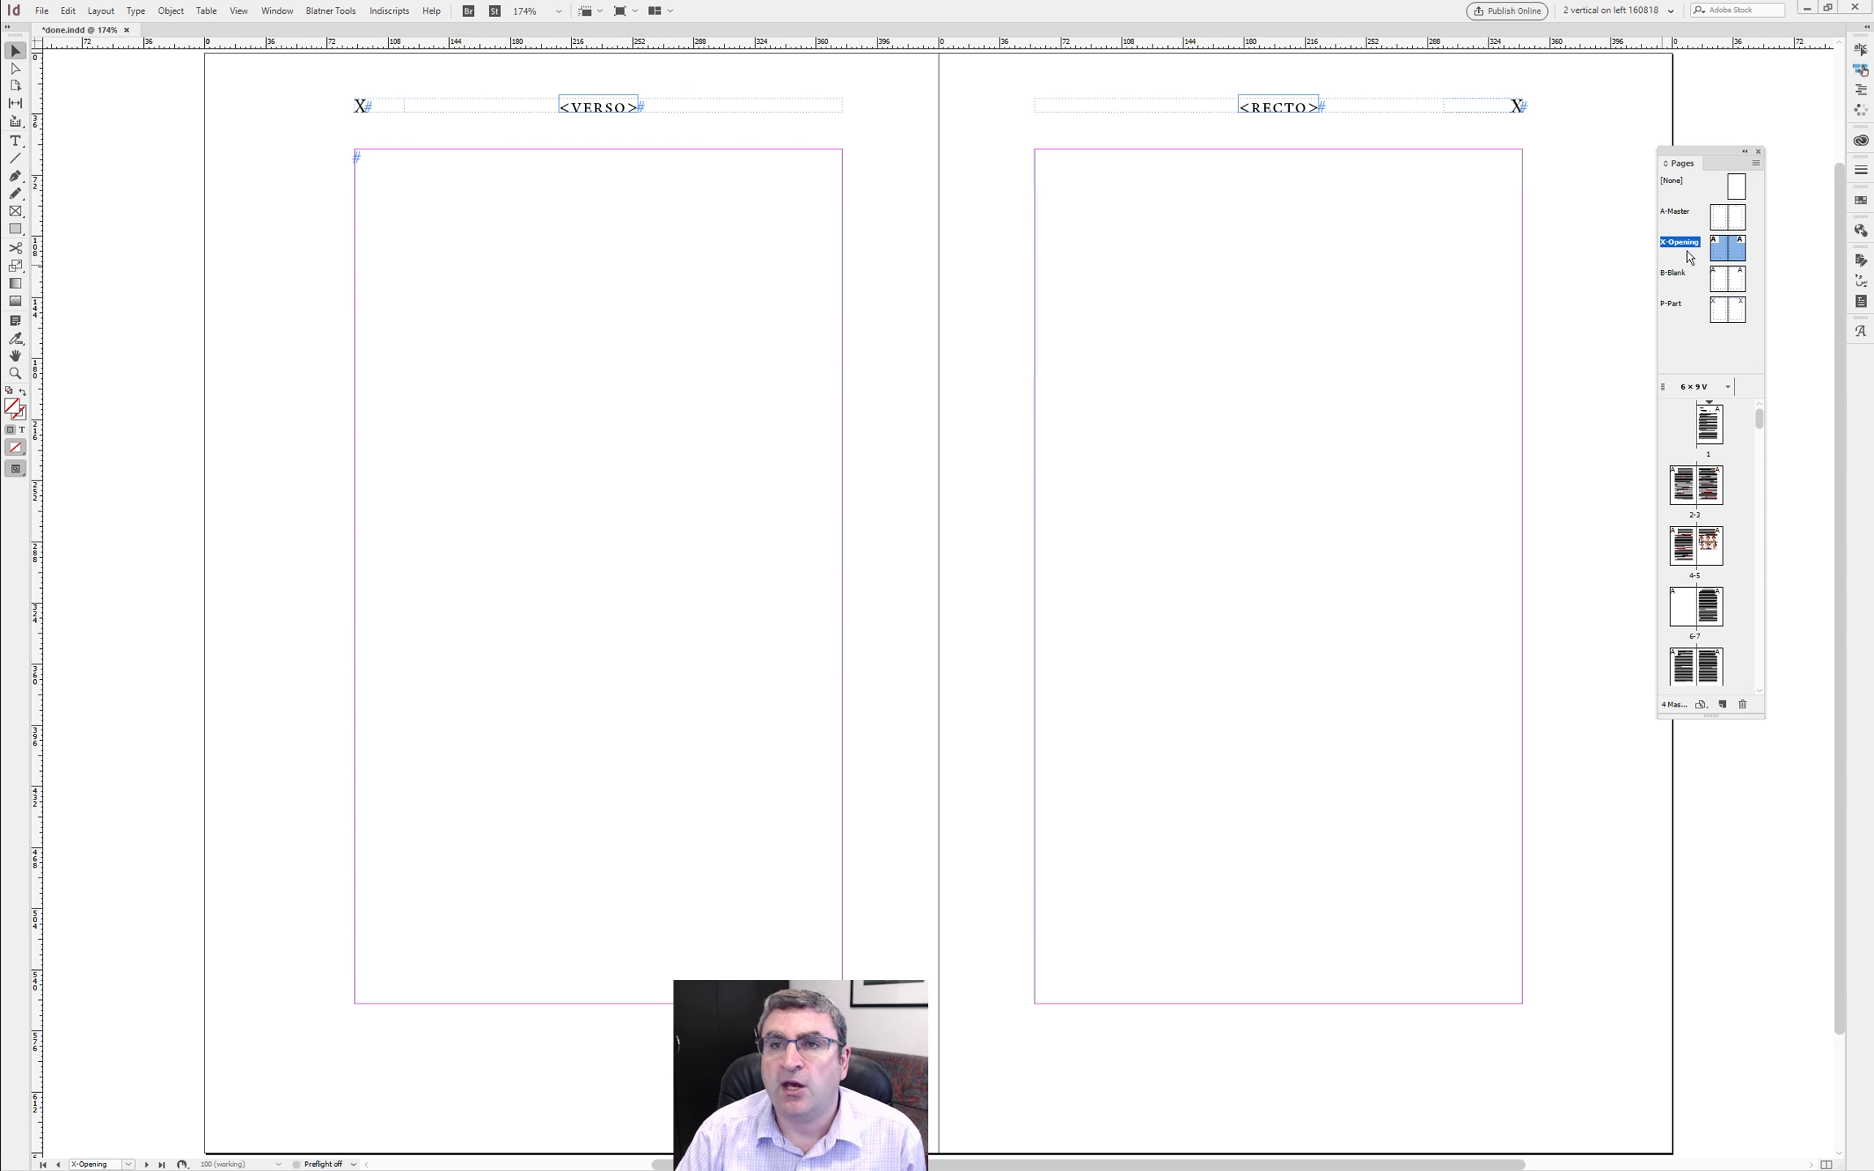
left_click(573, 109)
left_click(1231, 111, "shift")
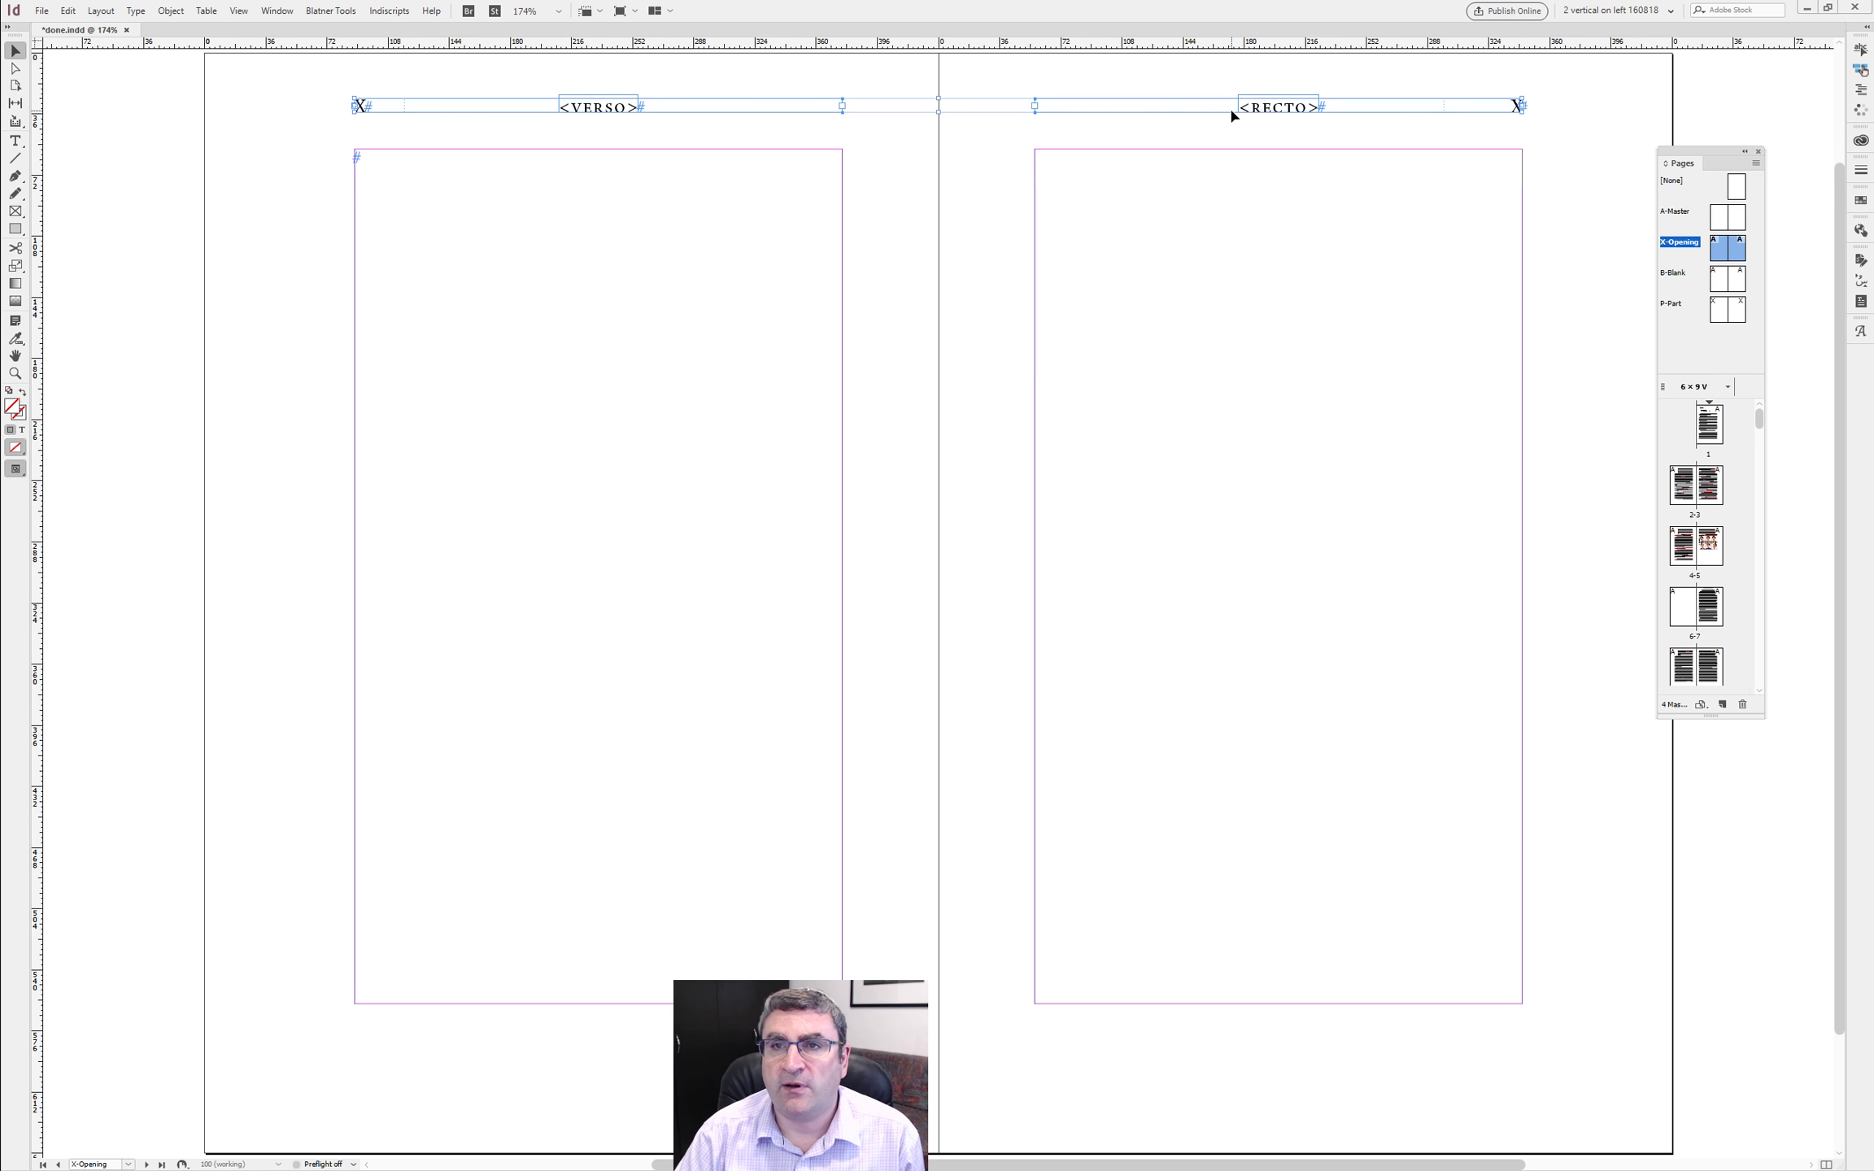
key("Delete")
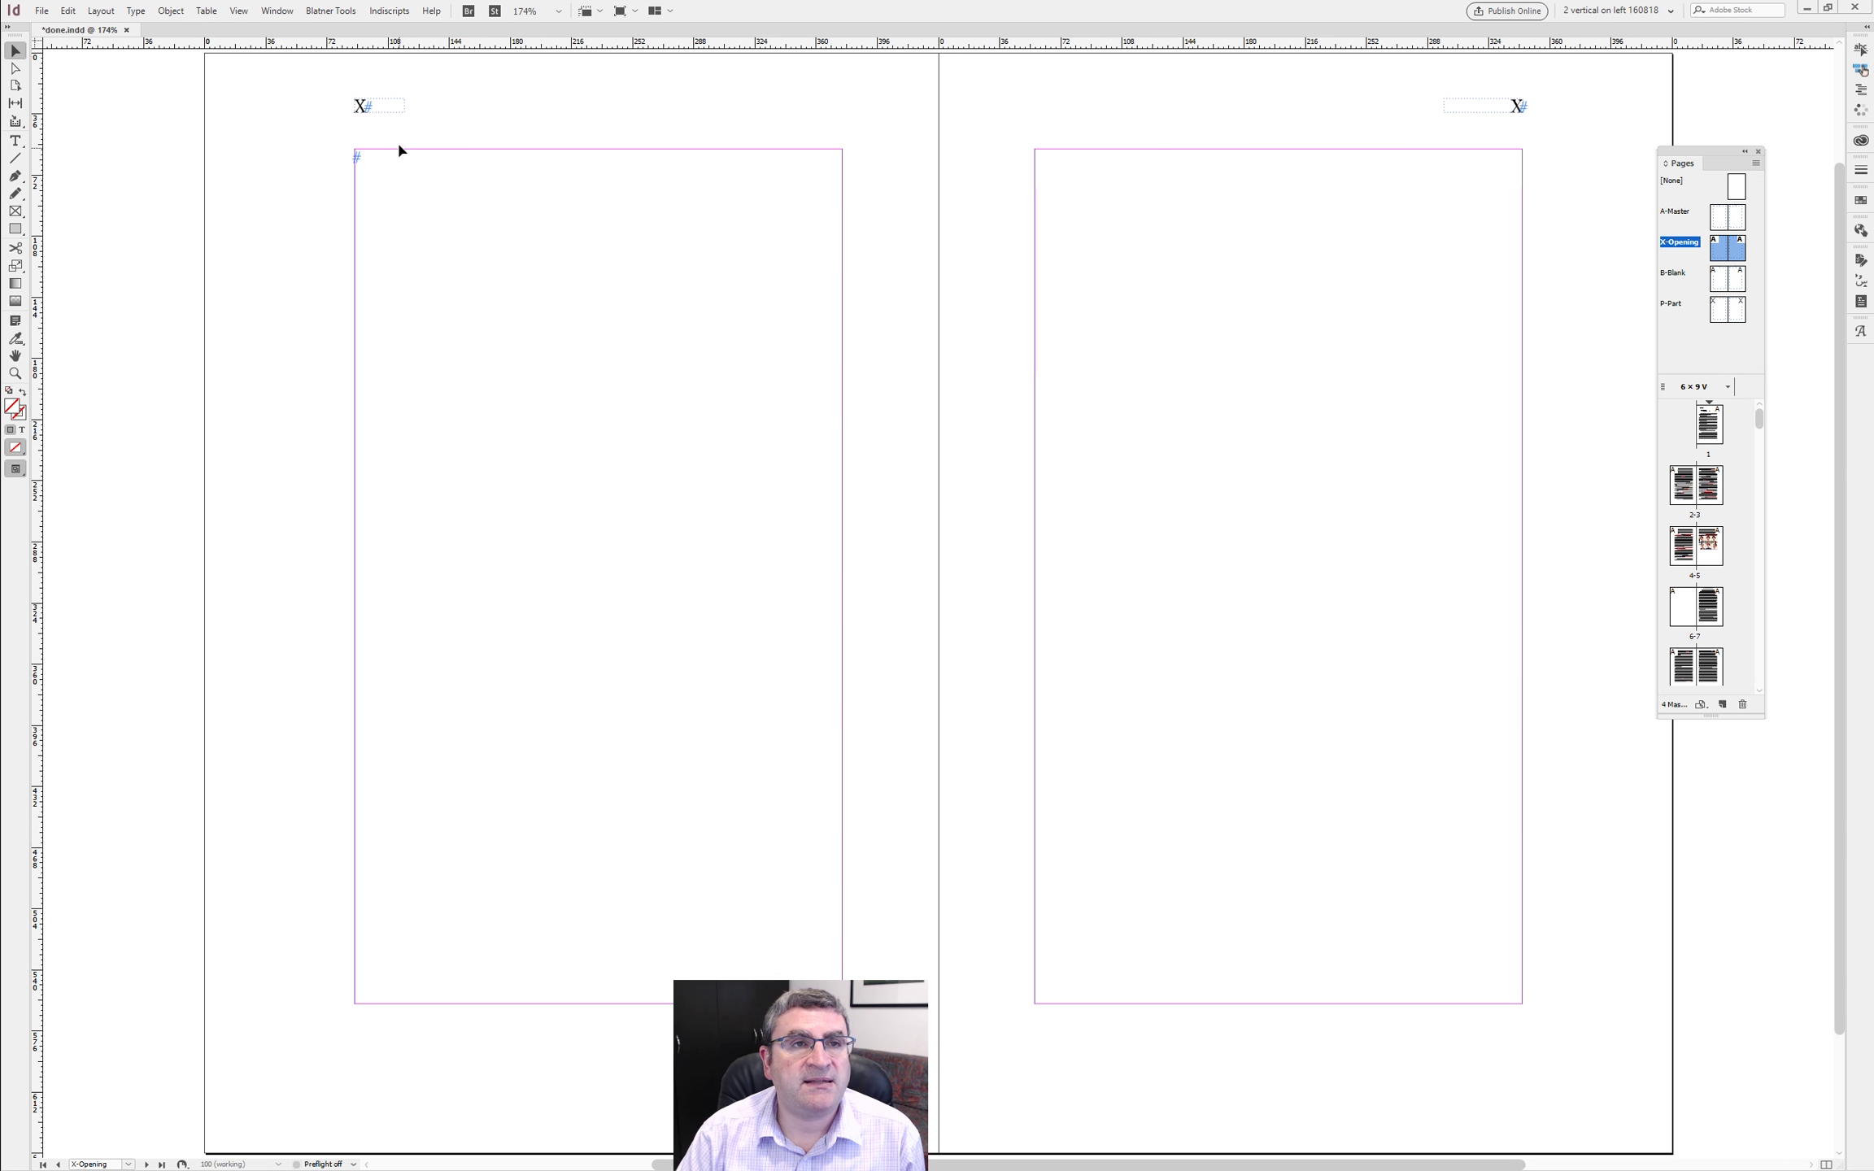
- Widen the verso folio frame on X-Opening to the full text width and centre its page number
left_click_drag(431, 106, 843, 106)
key("ctrl+shift+c")
double_click(624, 111)
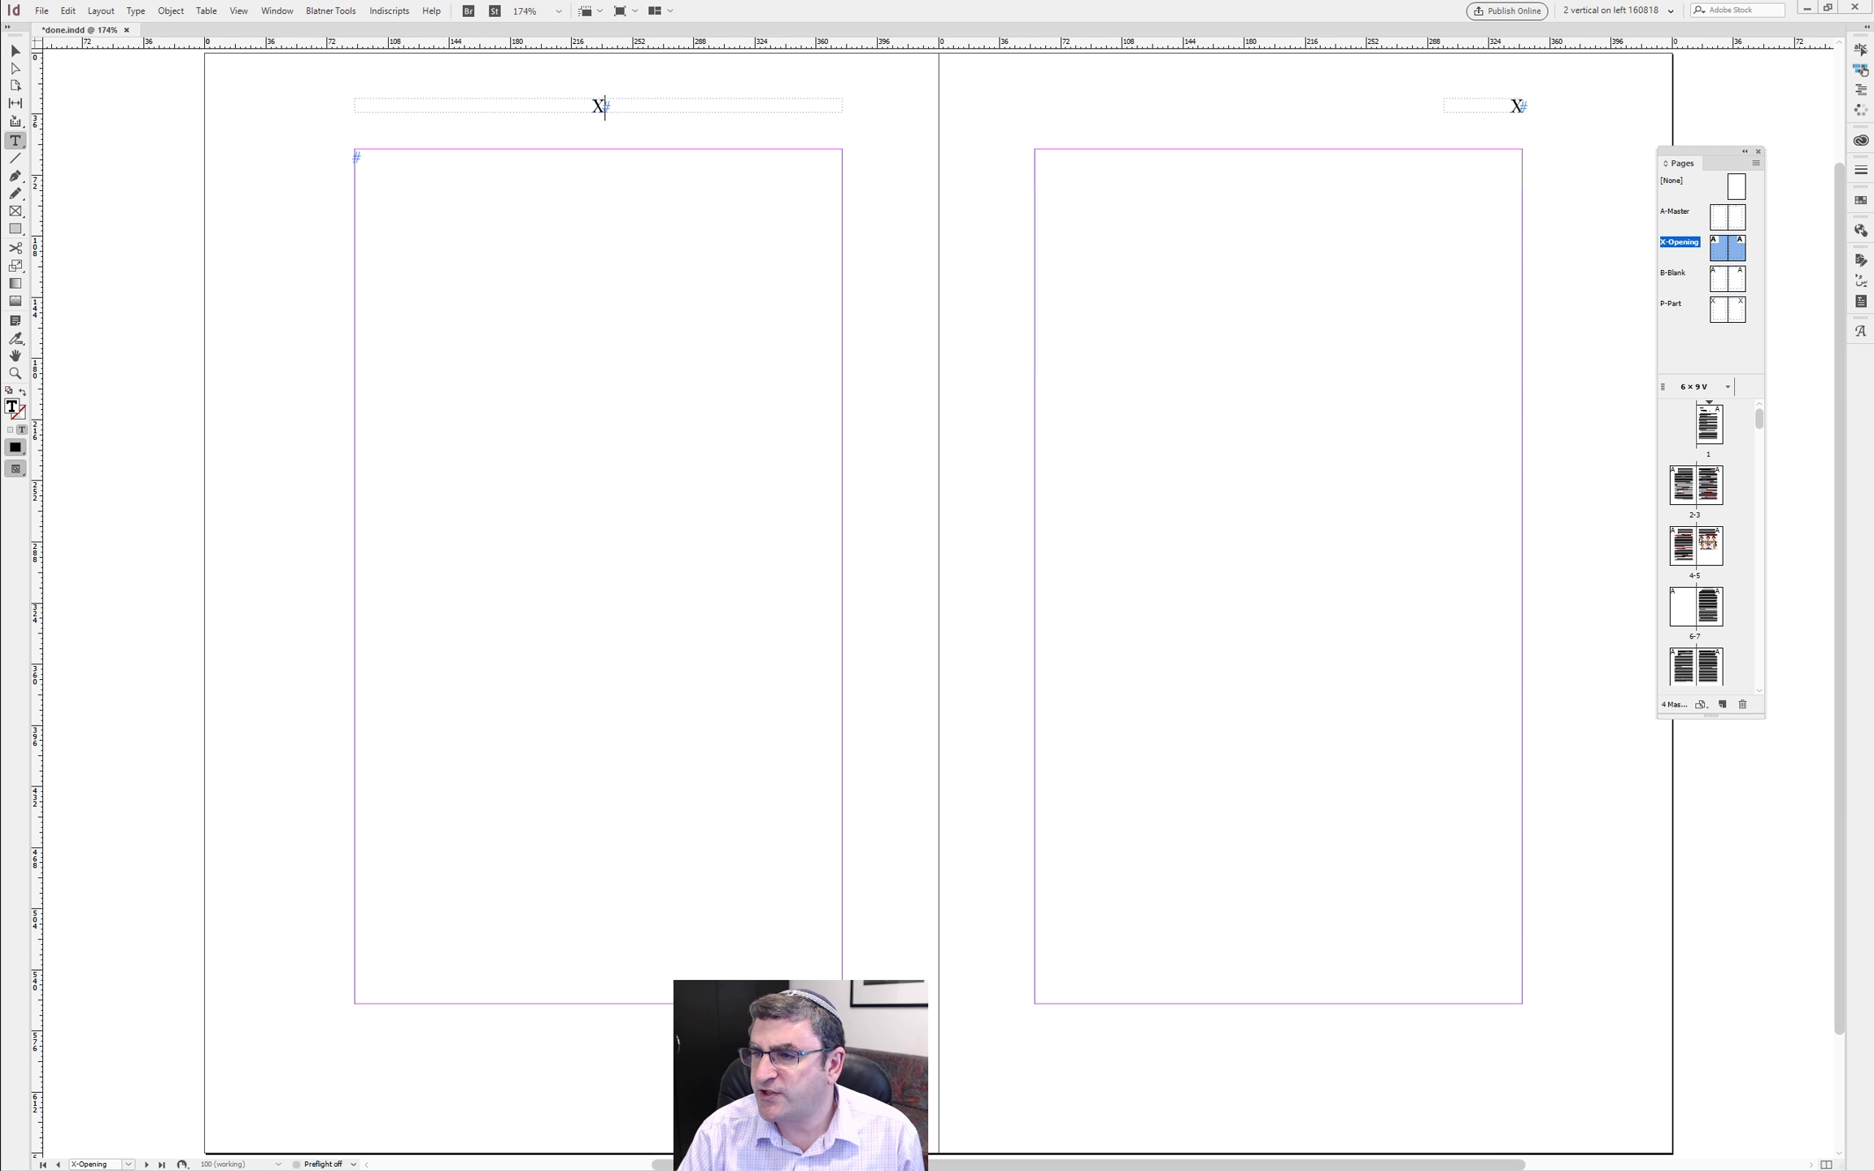
- Create a paragraph style named "folios on opening" from the centred folio, based on "folios on top", and apply it
key("F11")
left_click(1494, 515)
left_click(1518, 520)
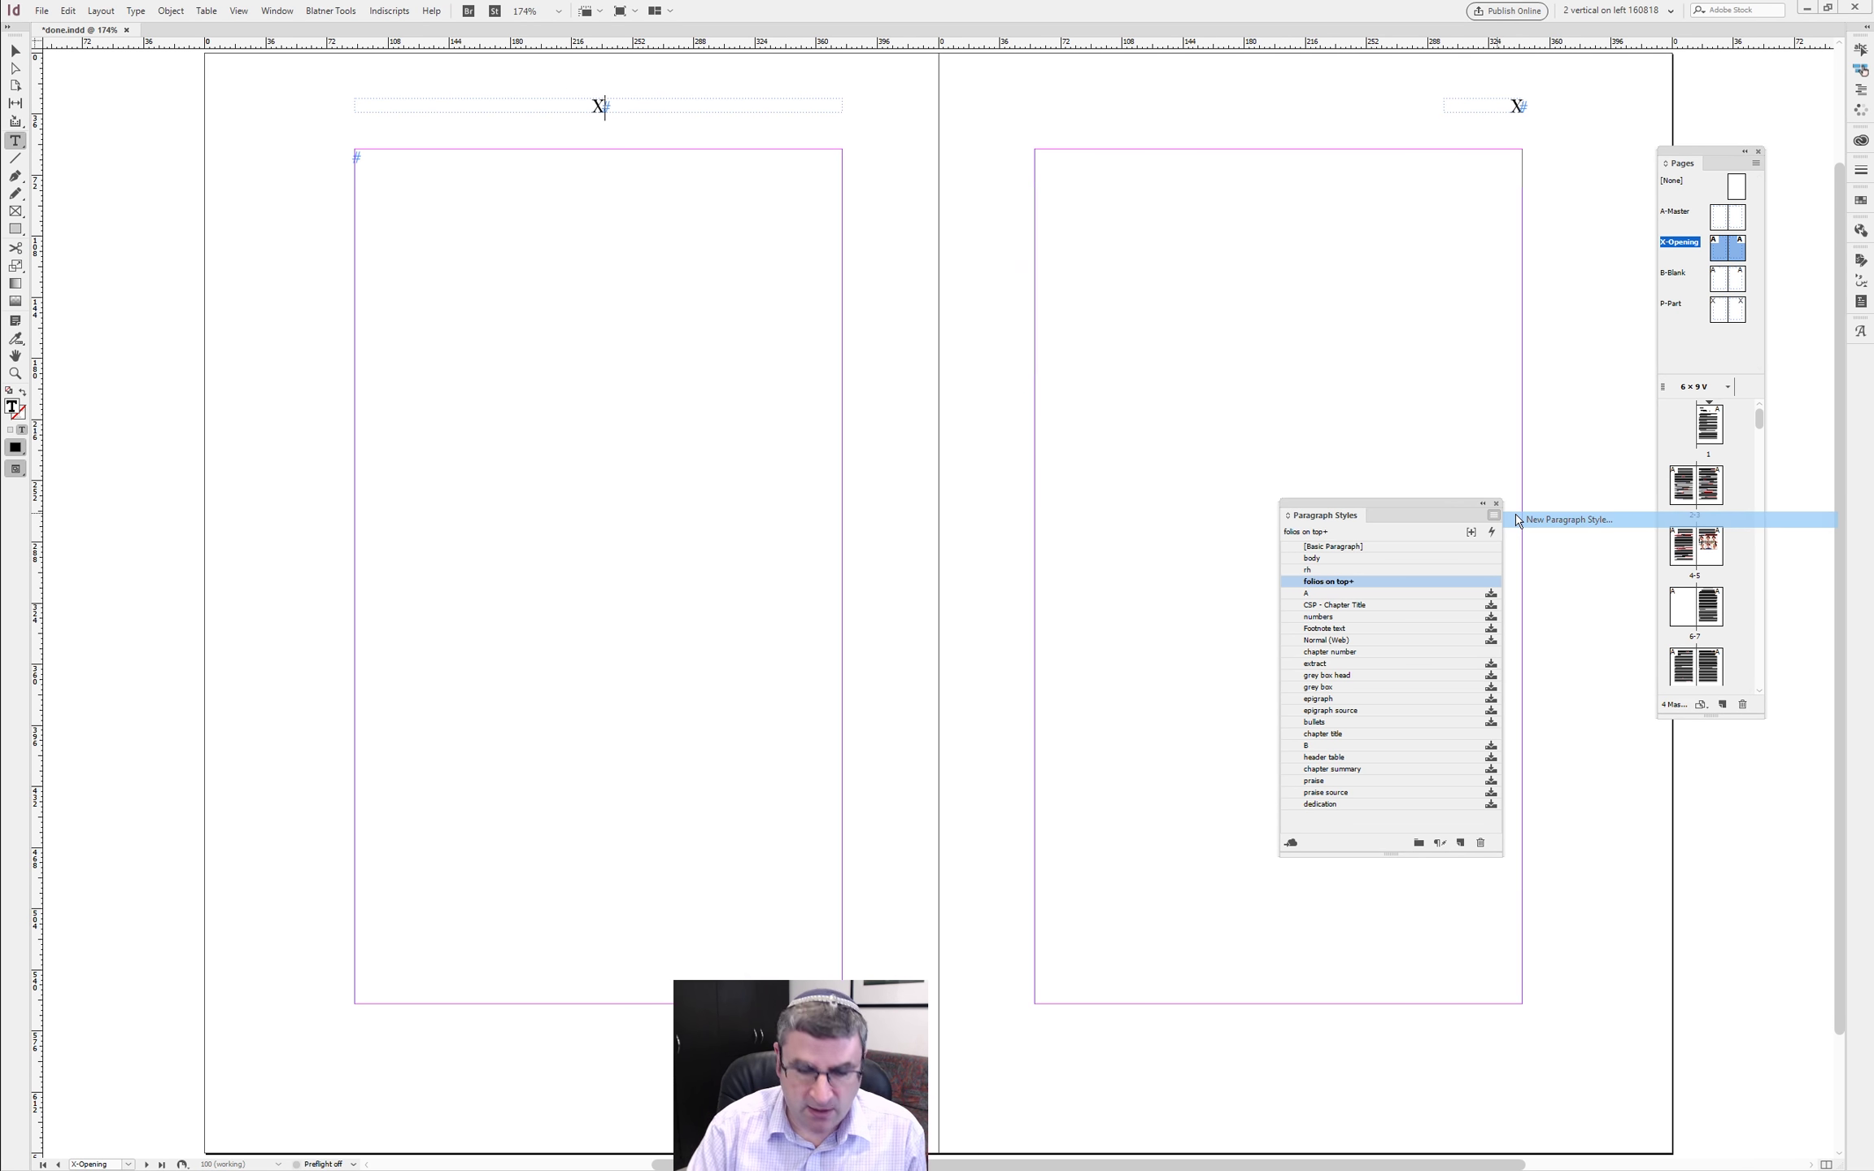
type("folios on penin")
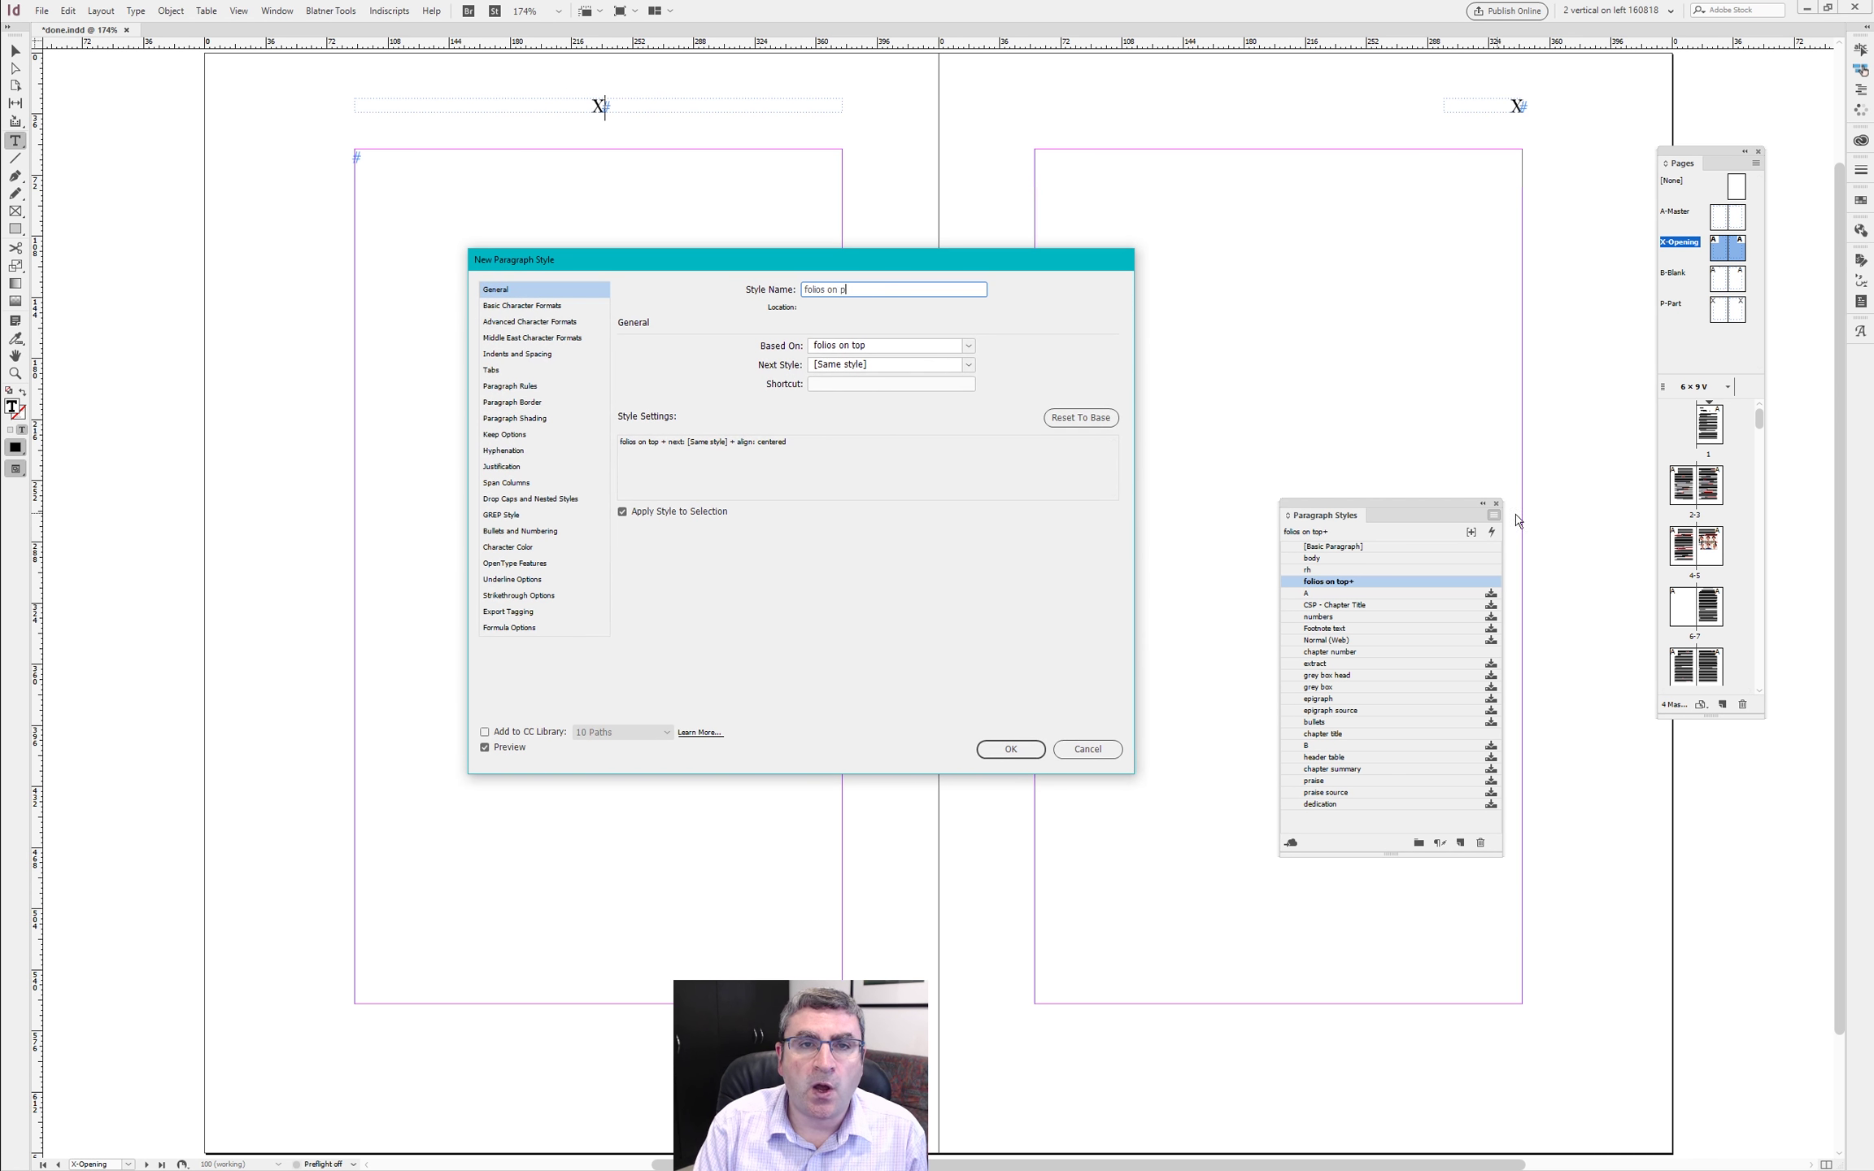
key("BackSpace")
type("ope")
key("BackSpace")
type("pening")
key("Return")
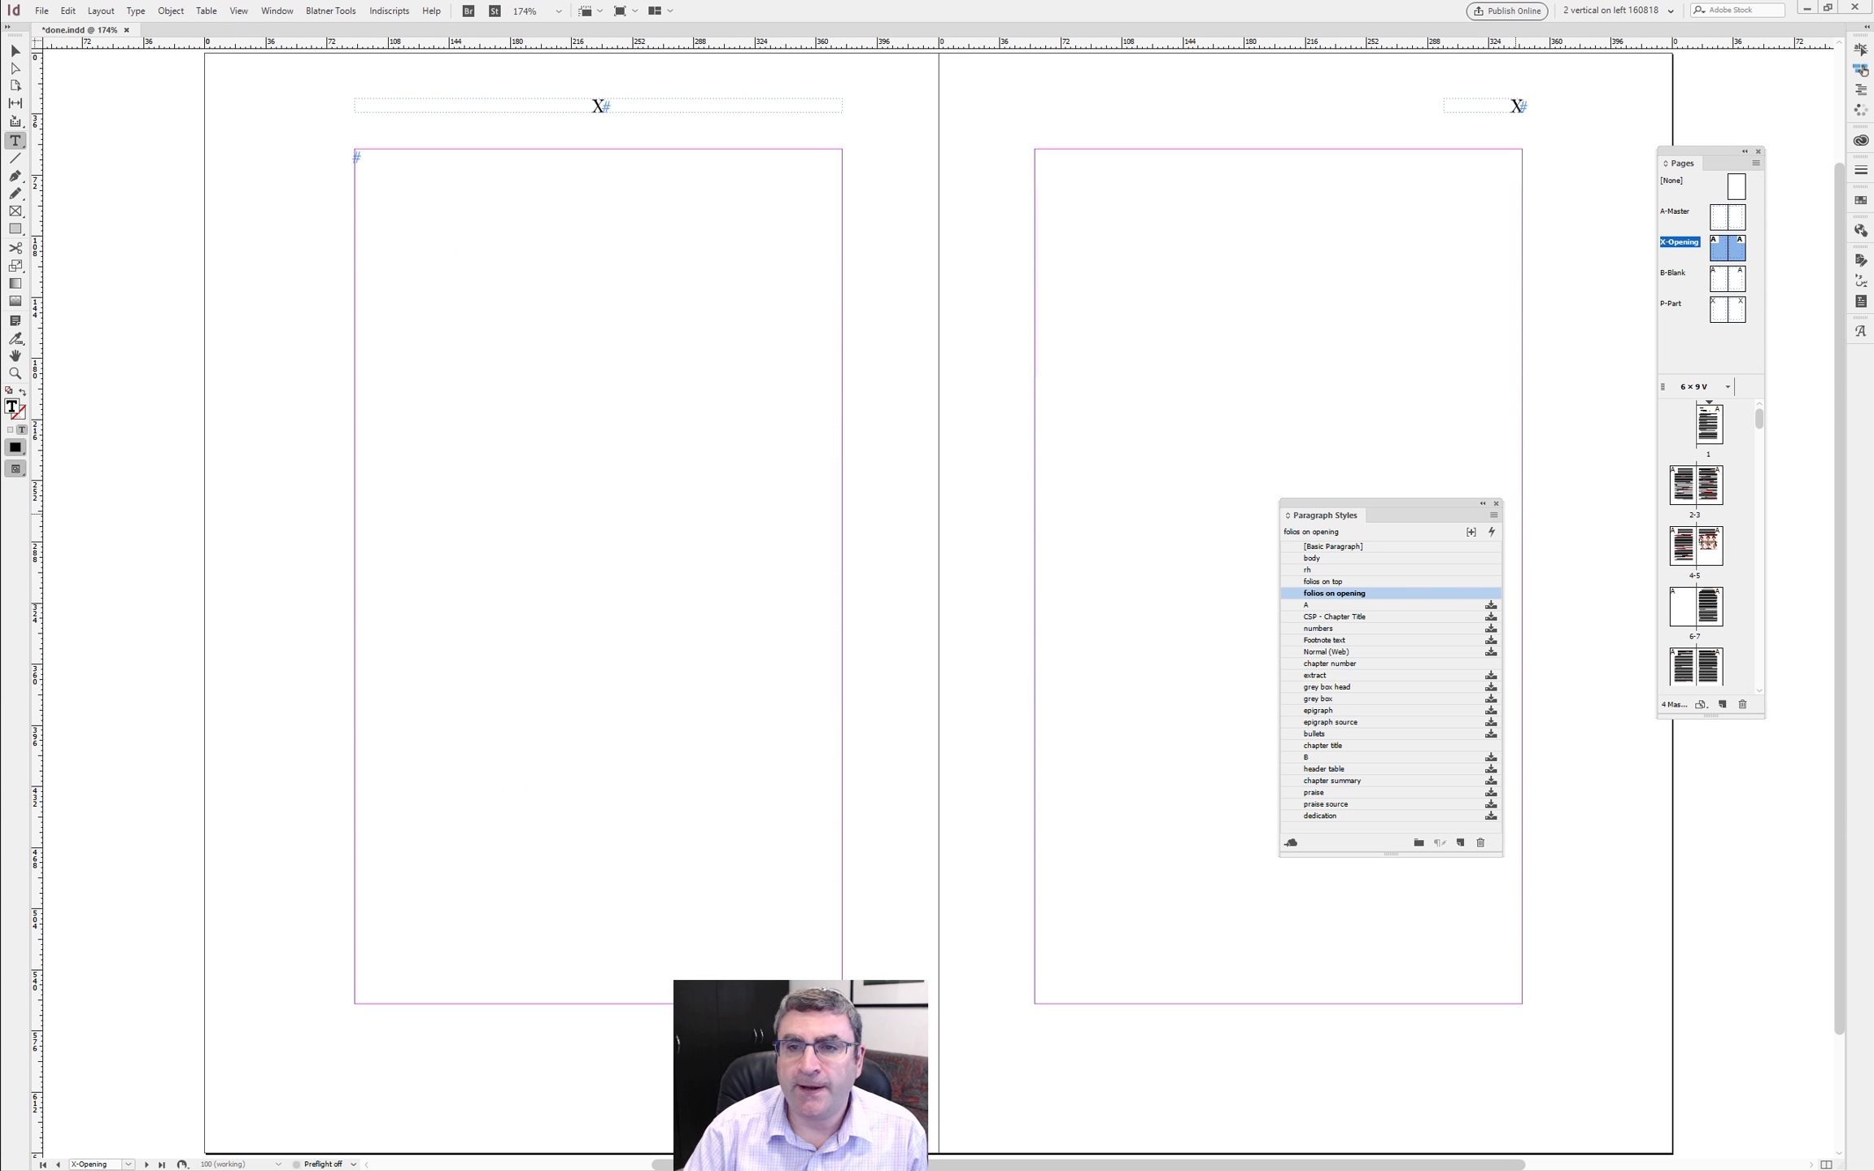
- Replace the header folios on X-Opening with copies of the centred folio frame below the text frames of both pages
key("Escape")
left_click(1488, 111)
left_click(1487, 111)
key("ctrl+shift+a")
left_click_drag(697, 109, 1298, 1078)
left_click(621, 109)
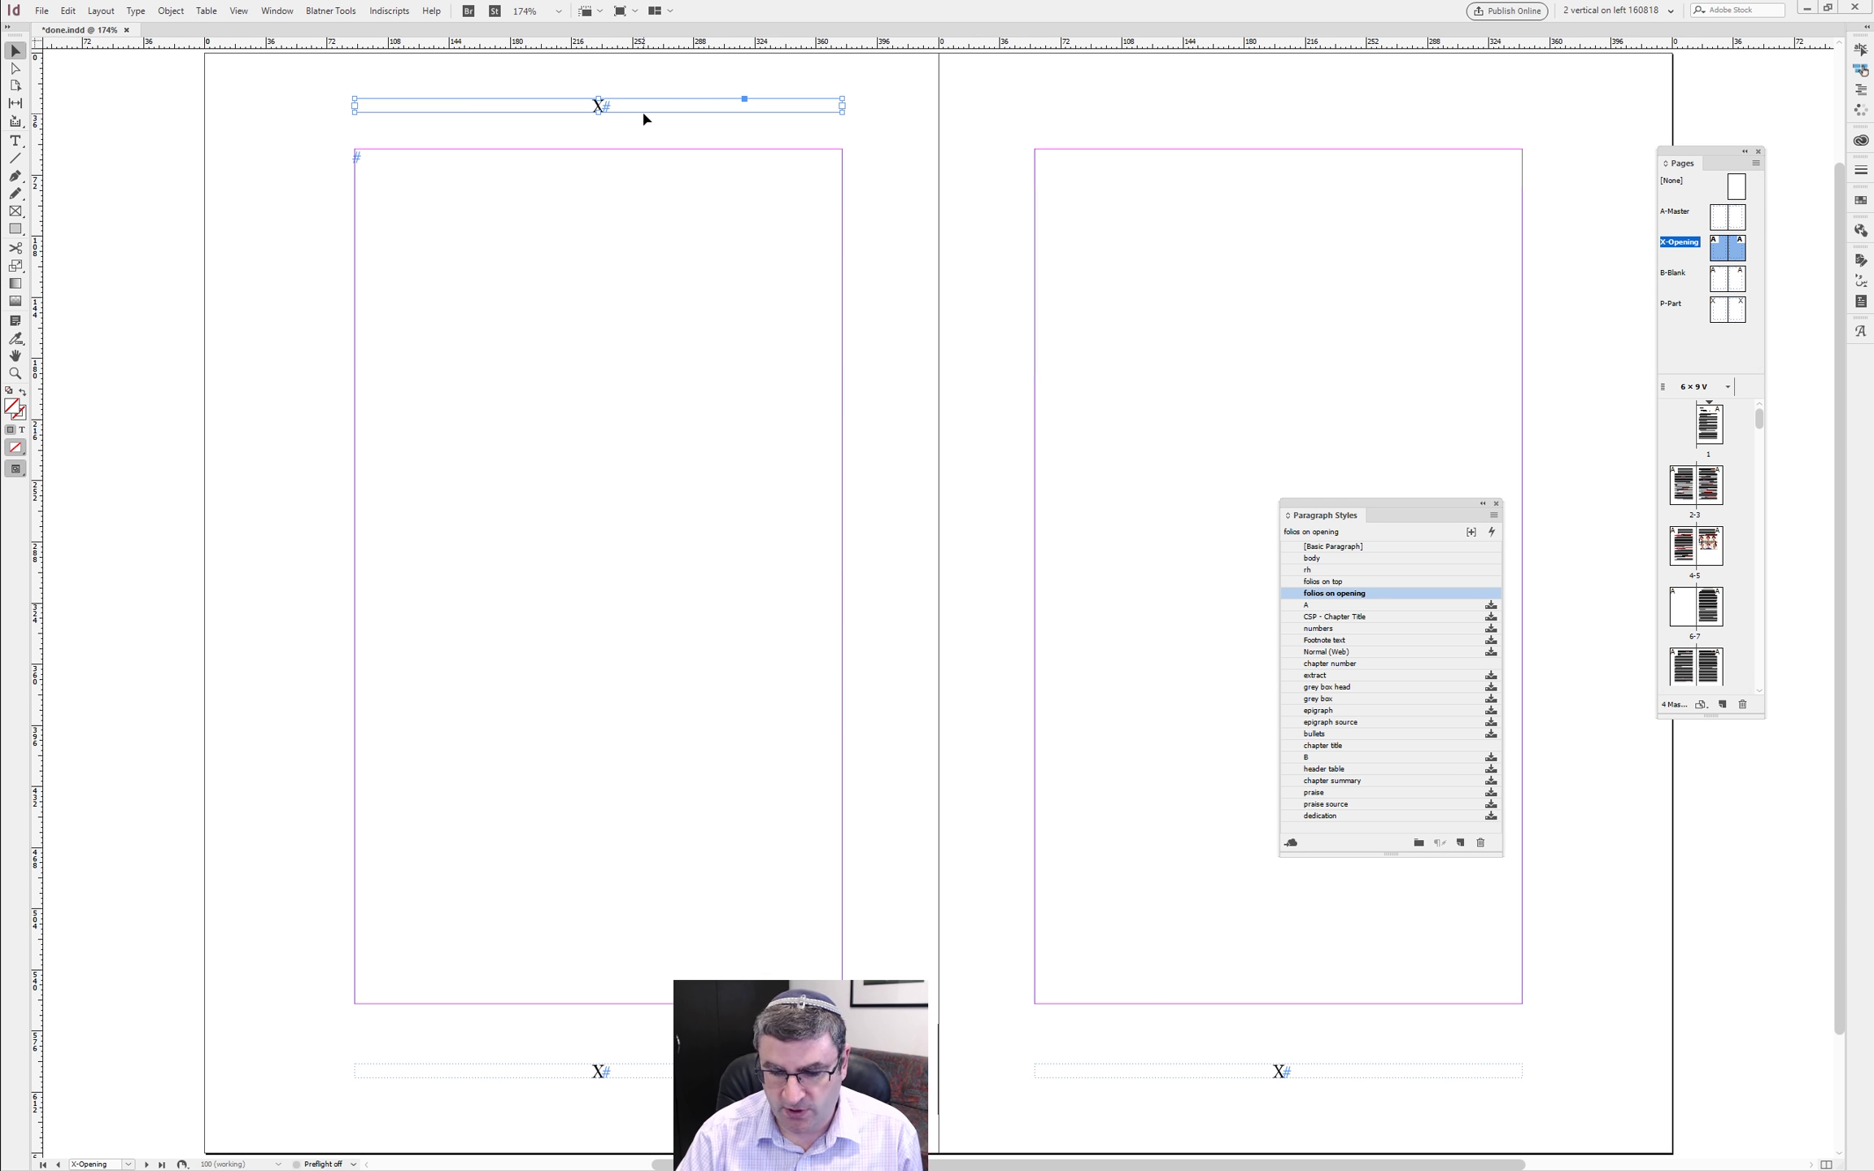
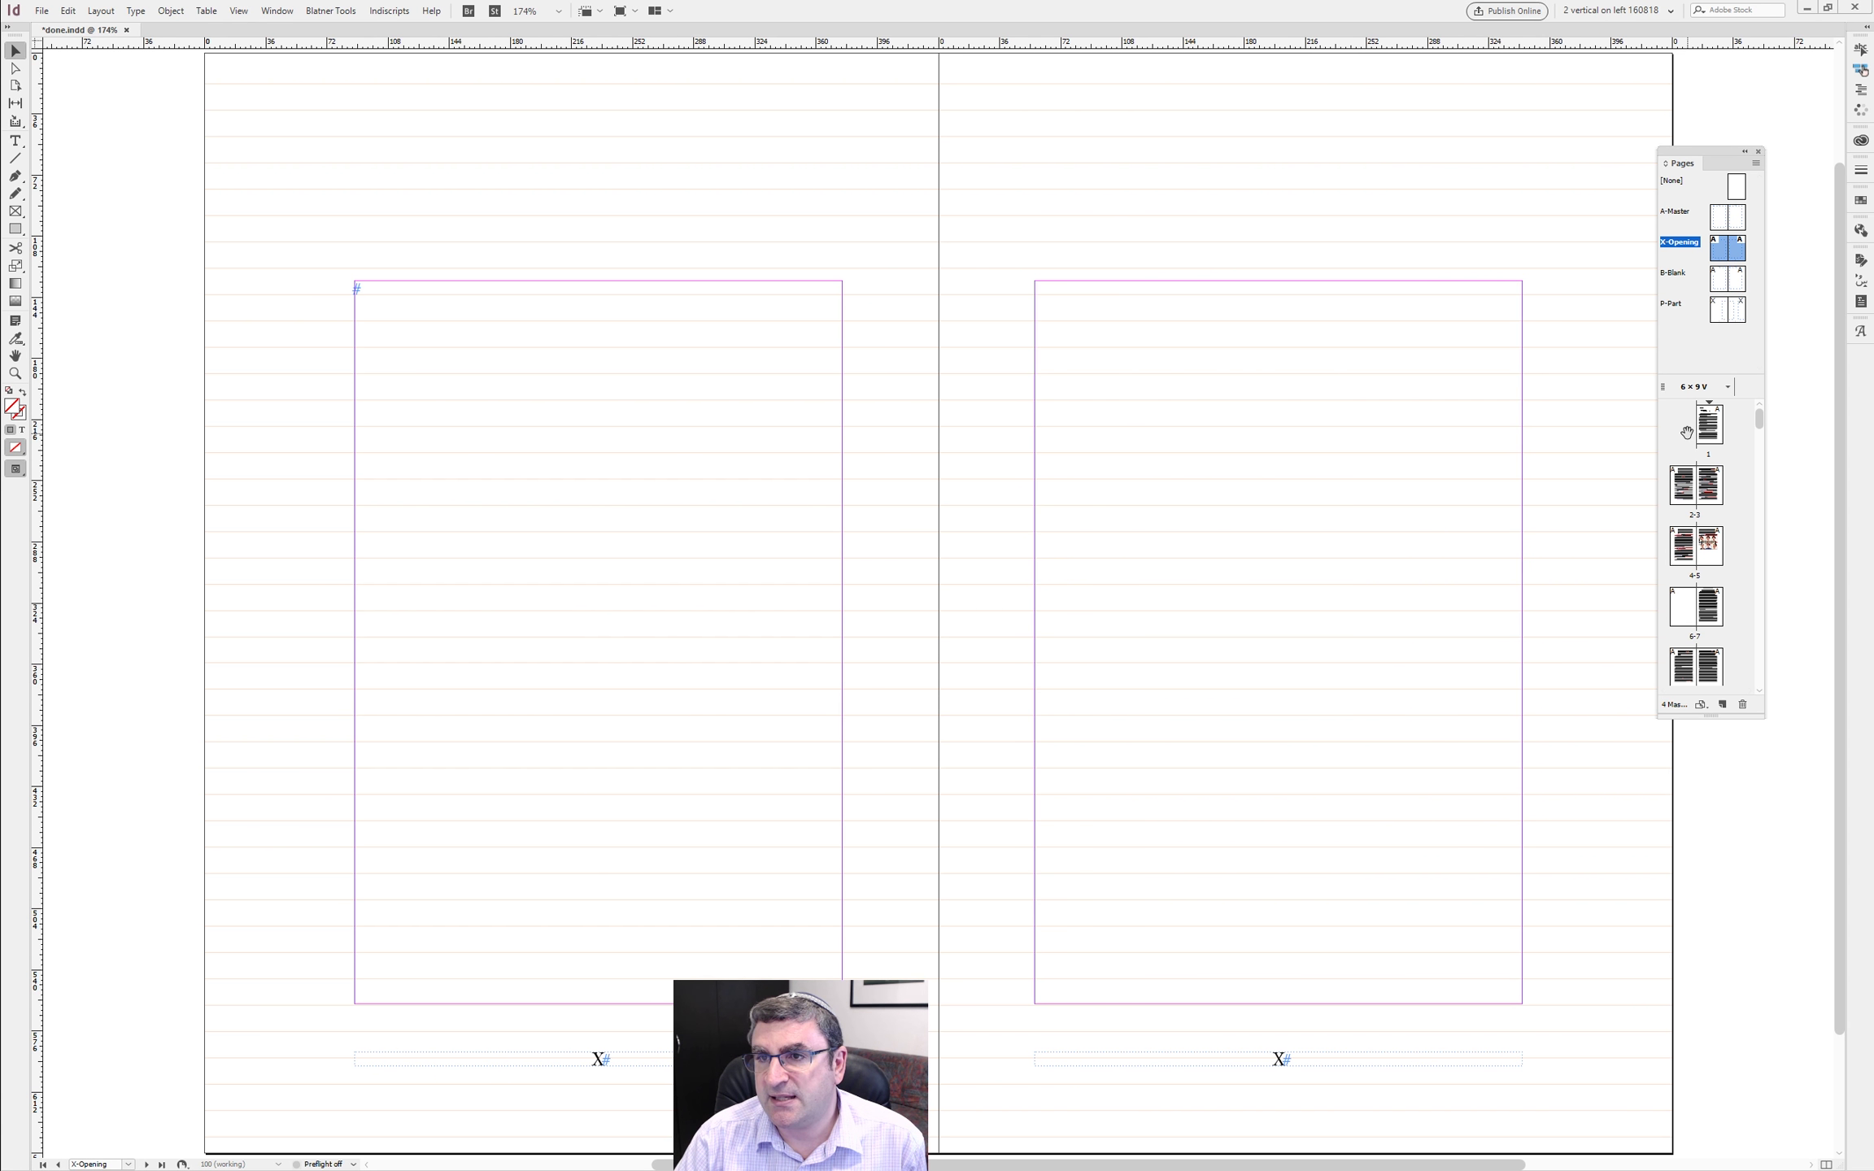
- Delete the running header and folio frames from both pages of the B-Blank master spread, keeping only the text frames
double_click(1675, 275)
left_click_drag(284, 71, 1601, 122)
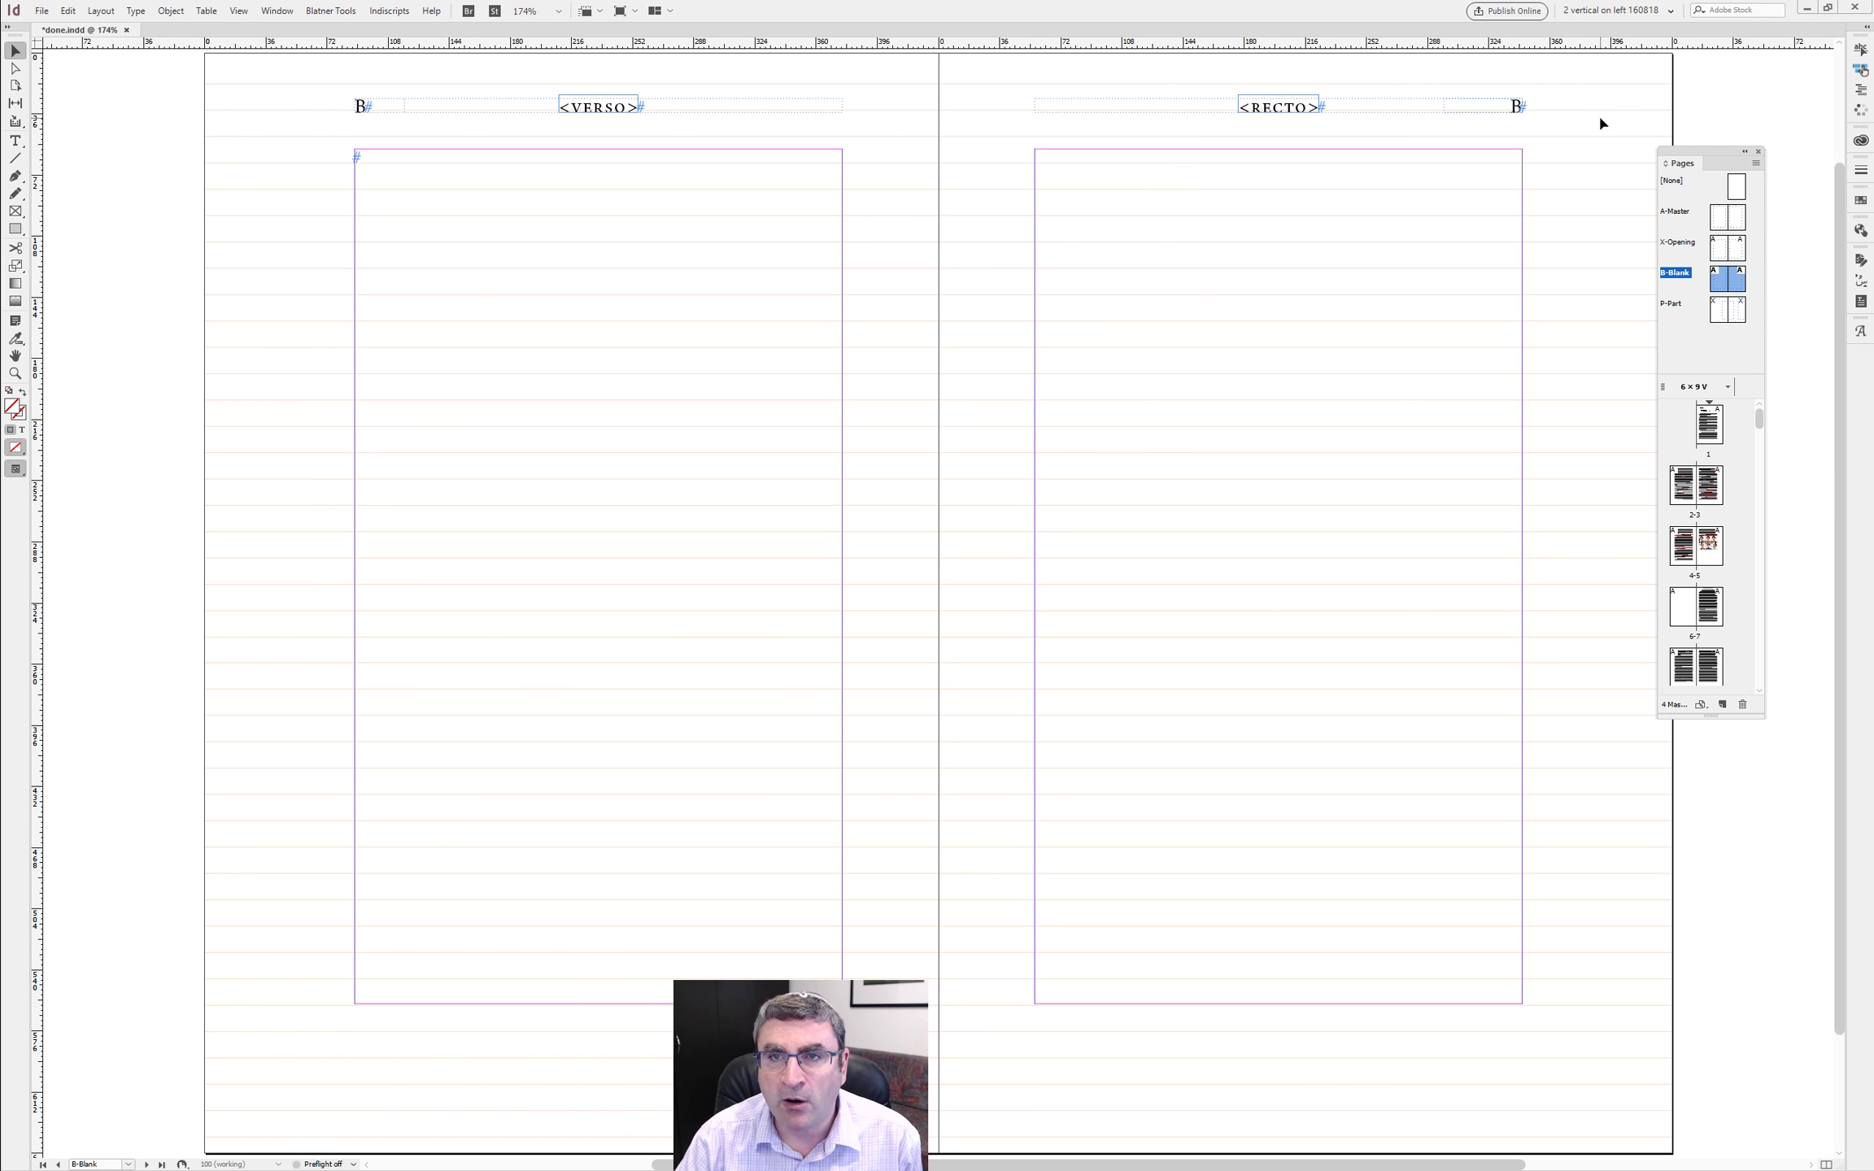
key("Delete")
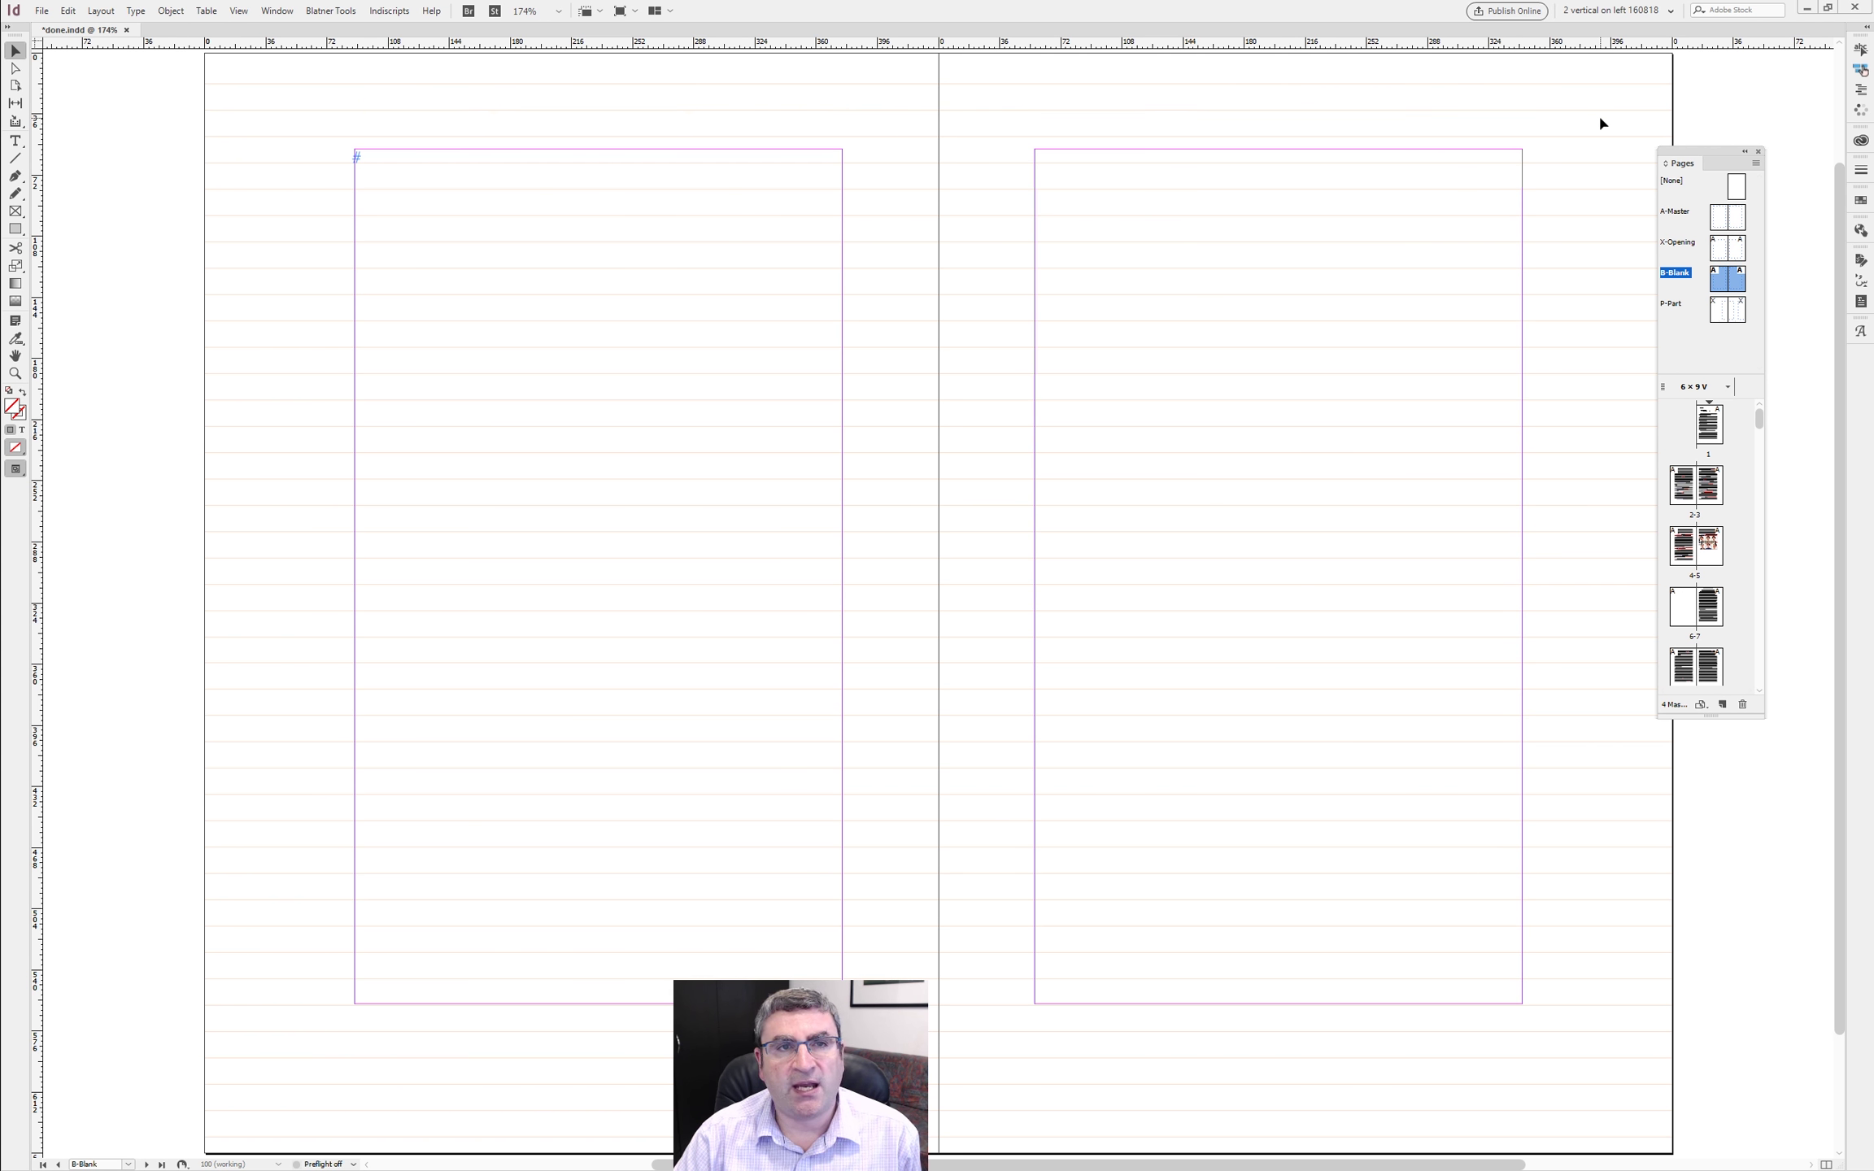
left_click(657, 258)
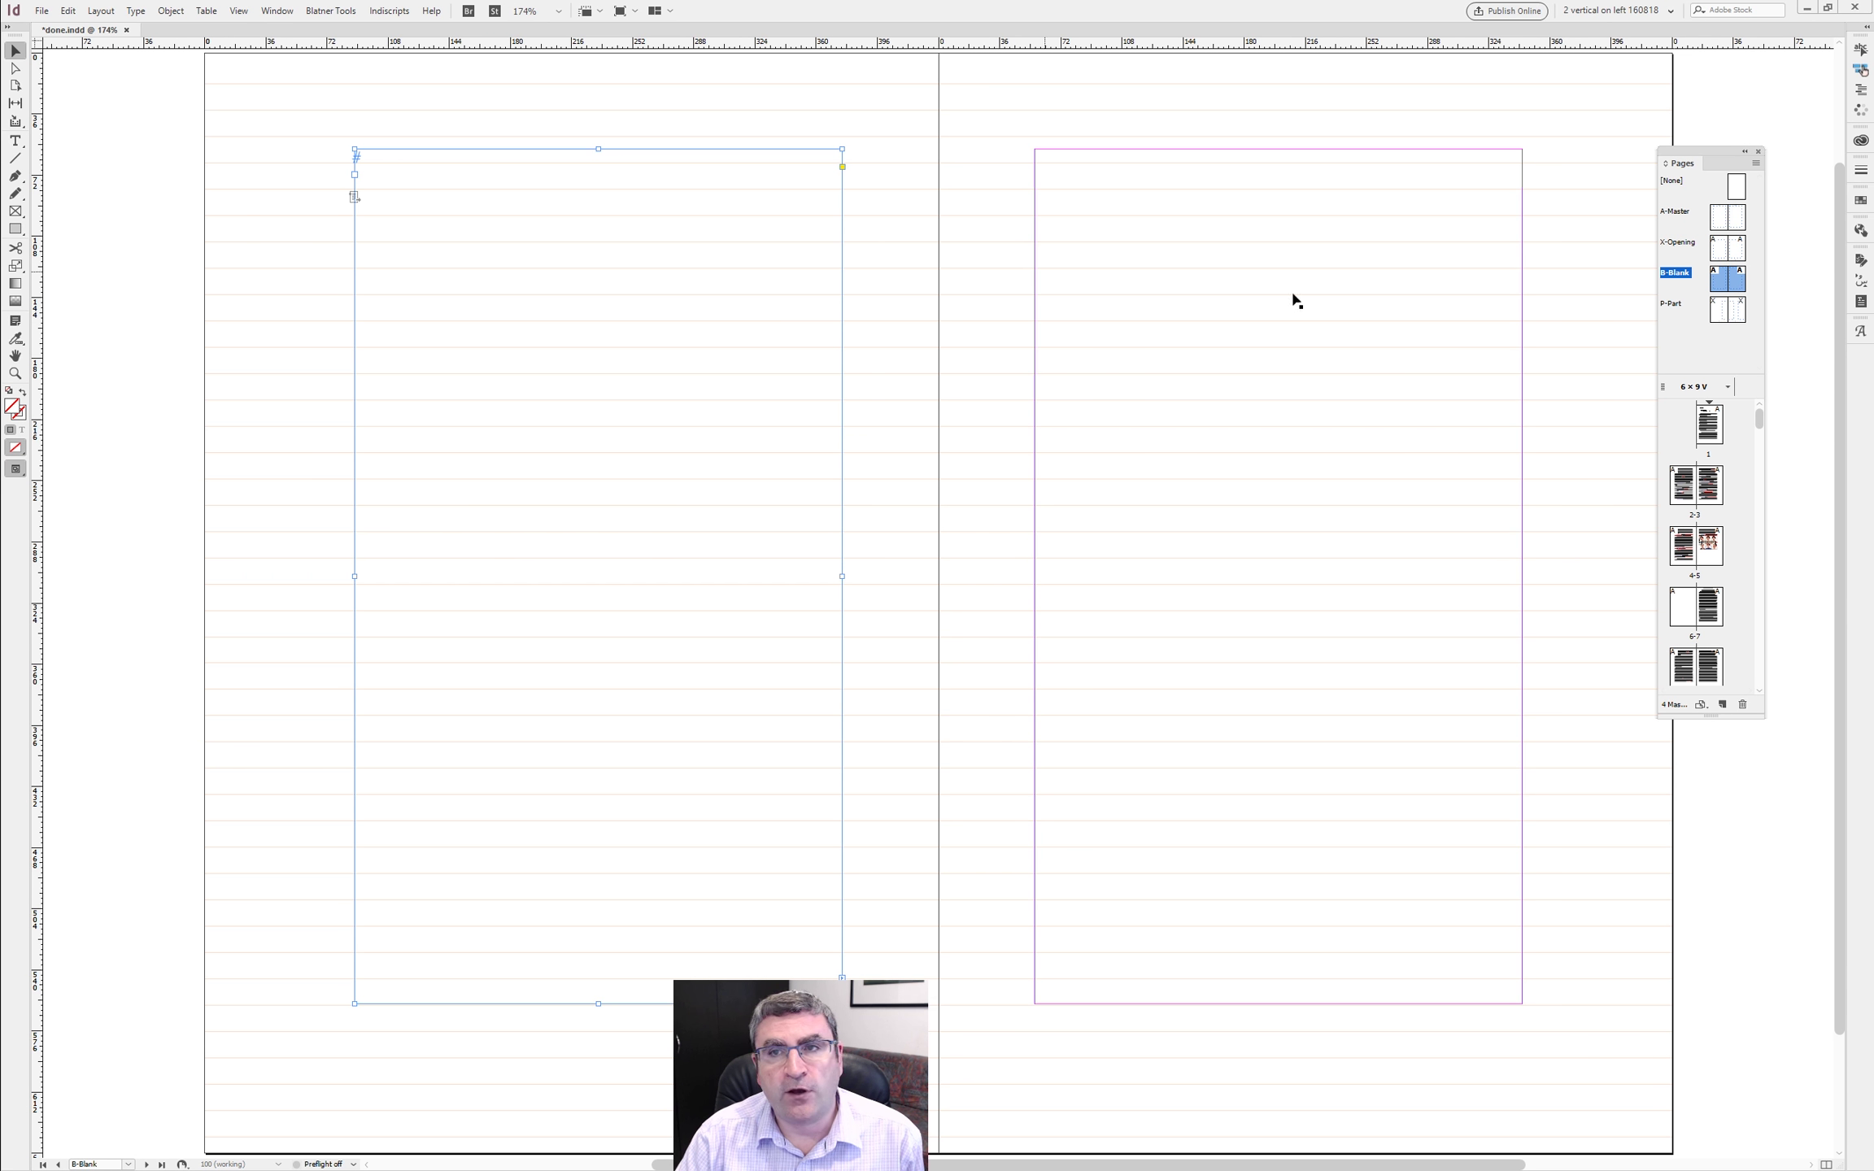
- Delete the centred folio frames from both pages of the P-Part master and compare the spread with B-Blank
double_click(1671, 306)
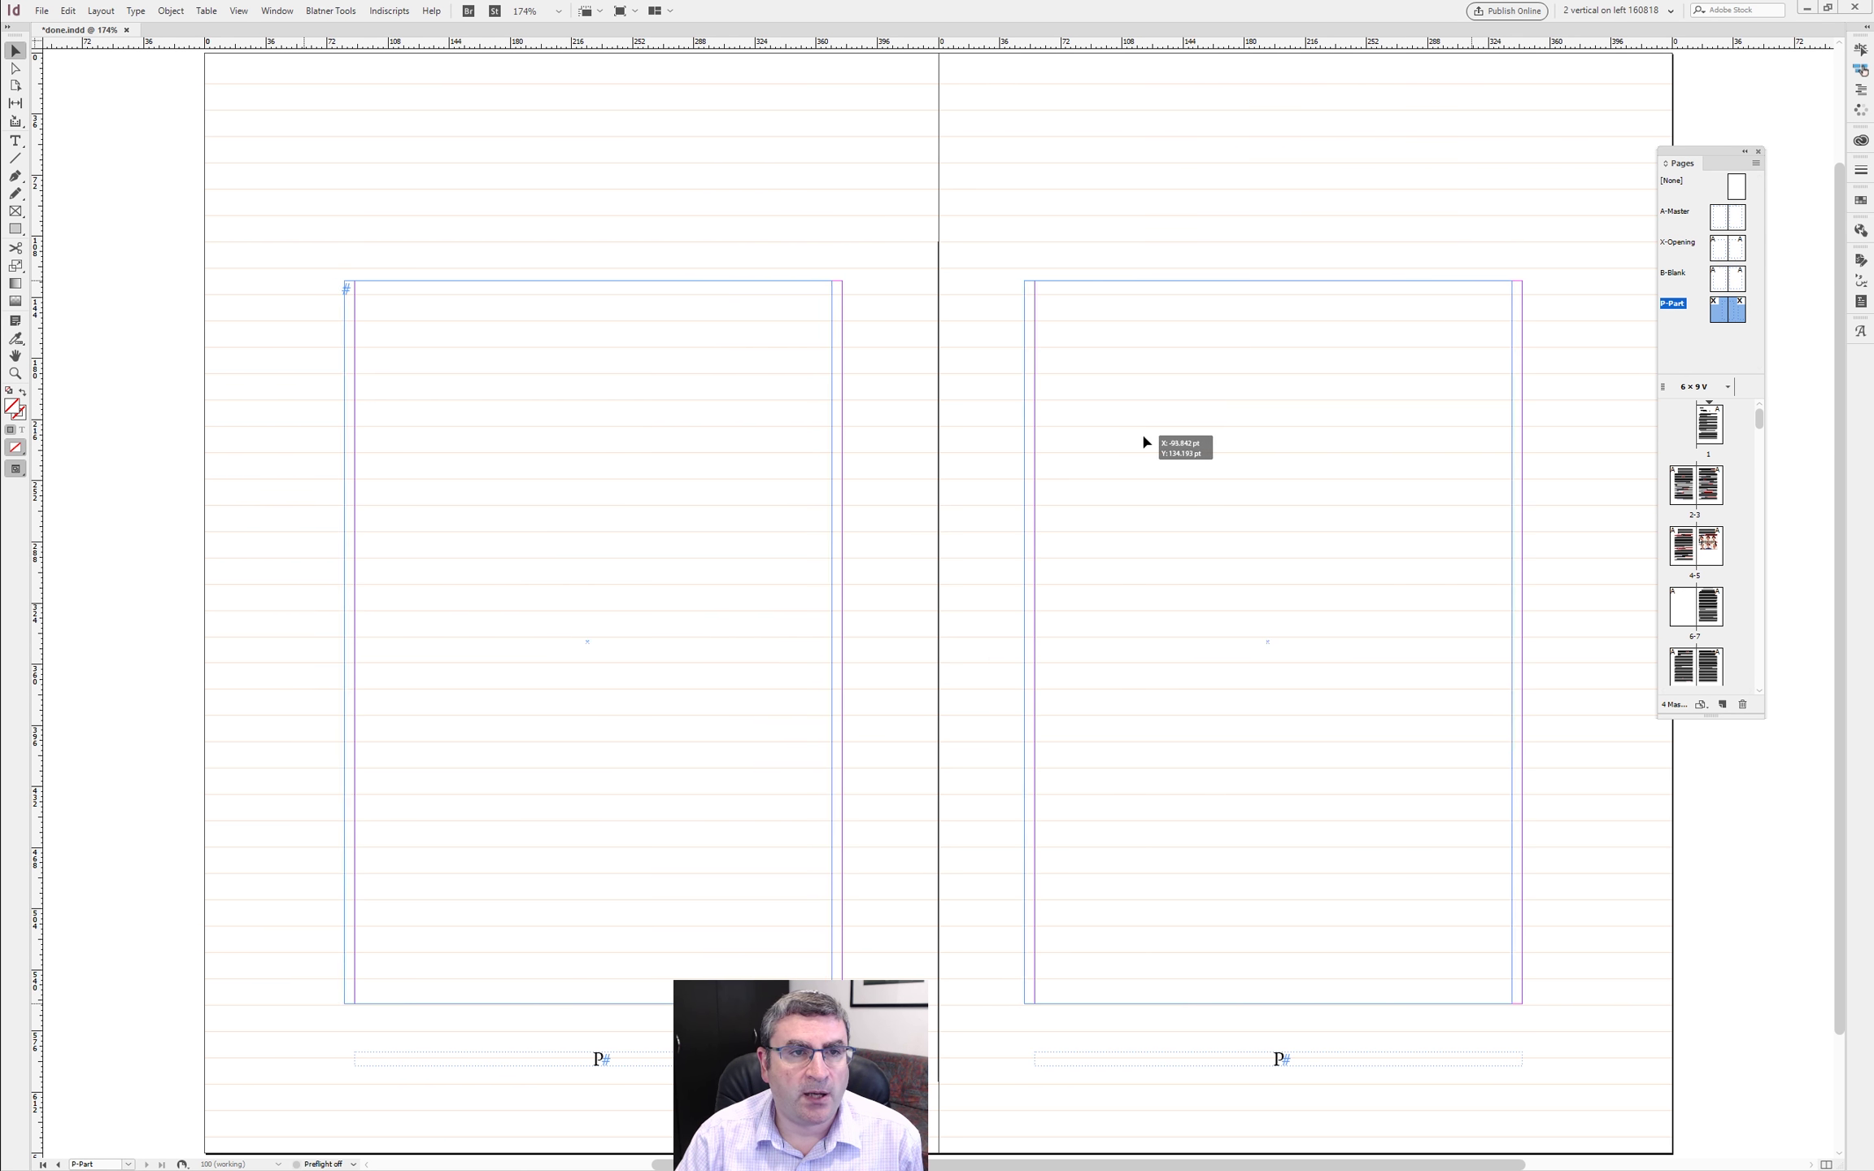
key("ctrl+a")
left_click(990, 373)
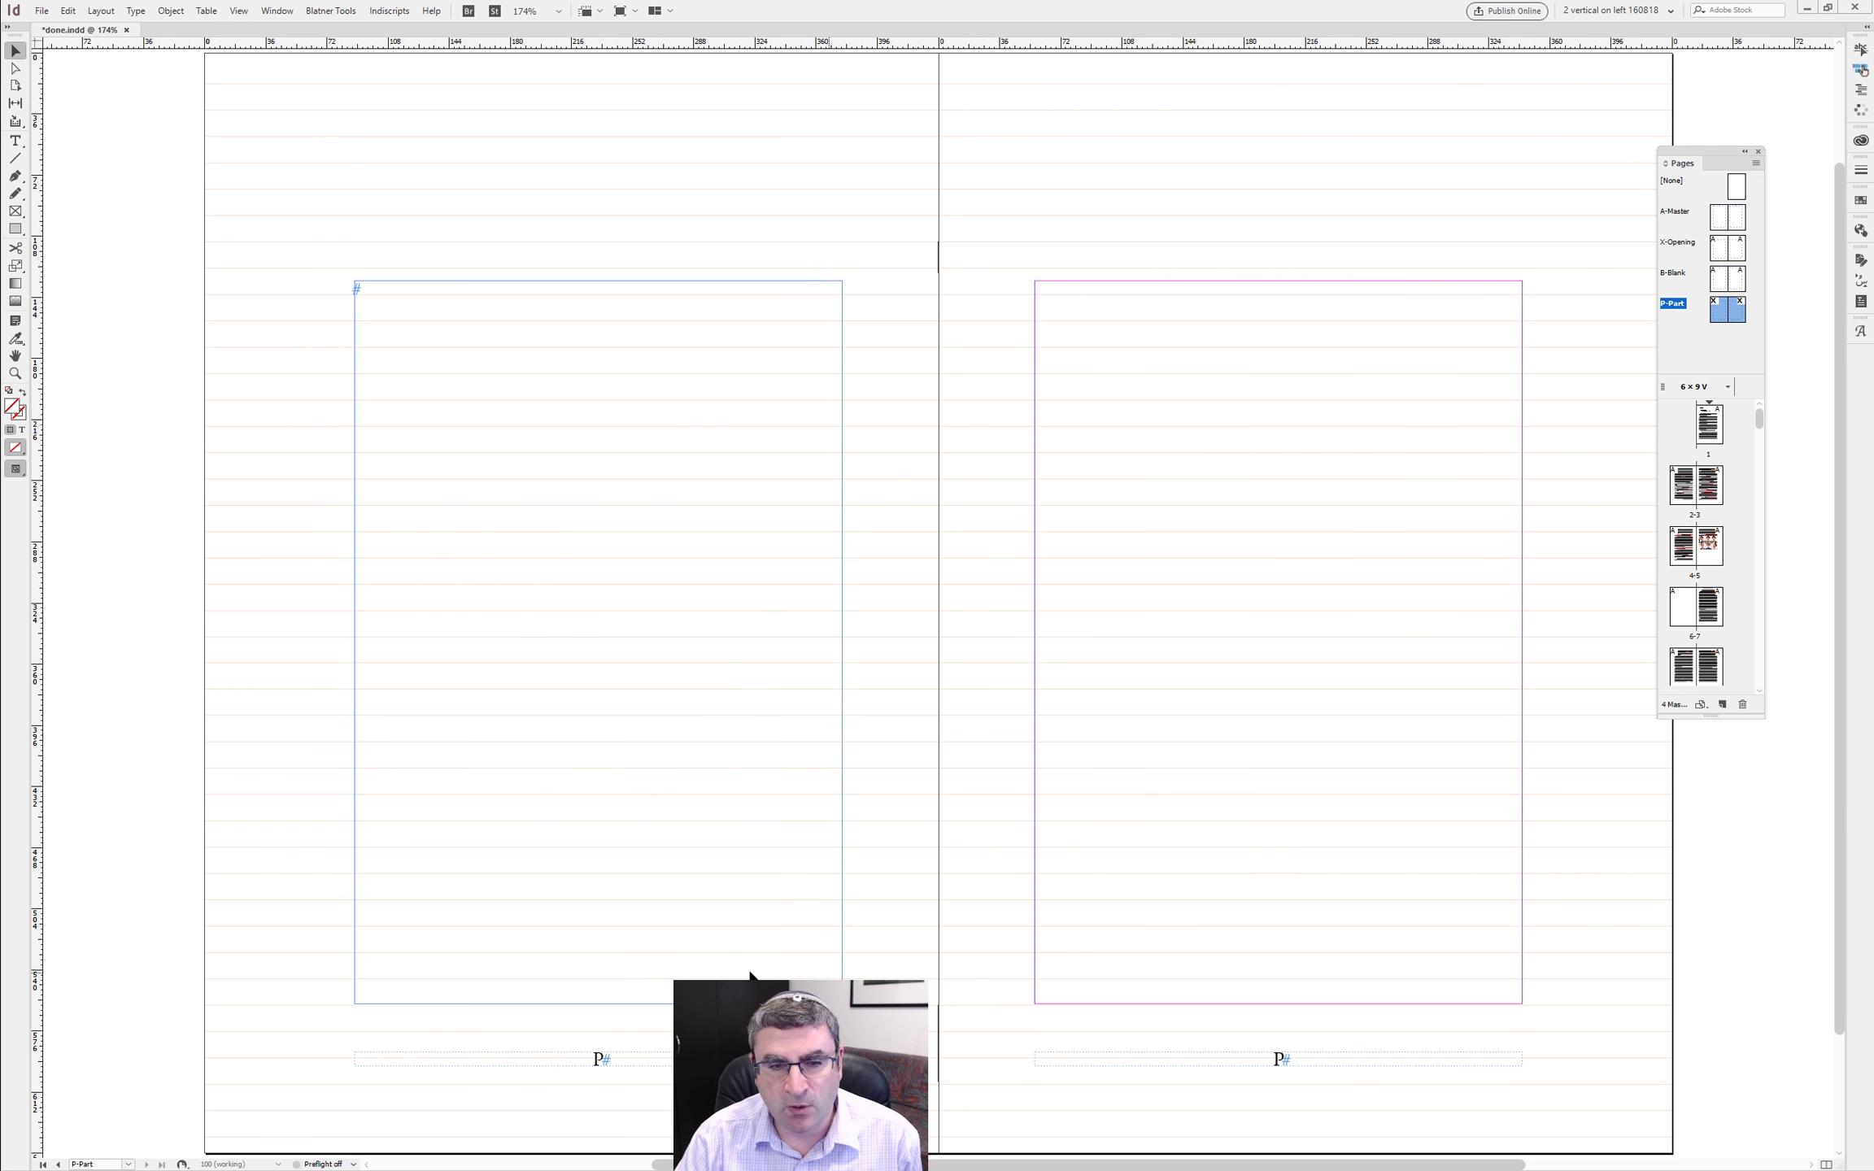
left_click_drag(606, 1032, 1316, 1088)
key("Delete")
key("alt+Page_Up")
key("alt+Page_Up")
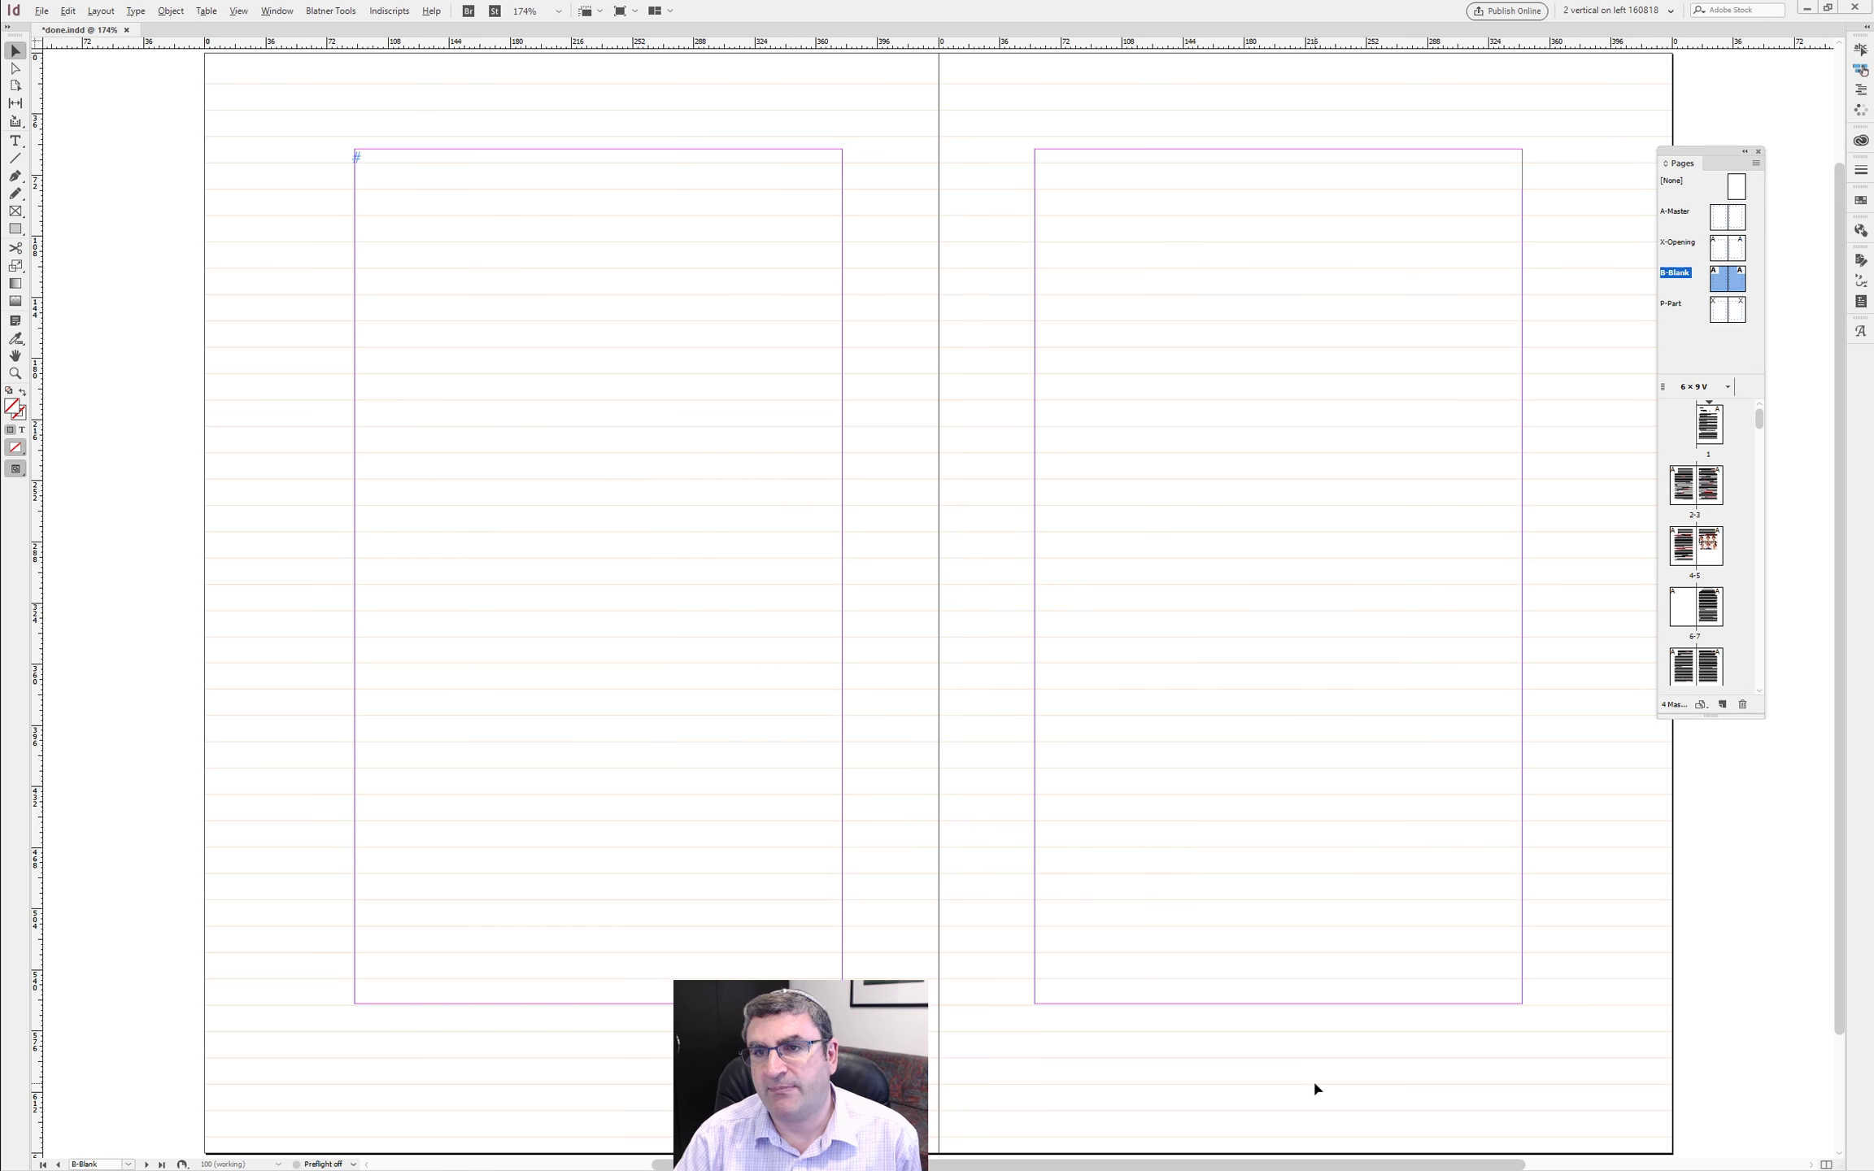
key("alt+Page_Down")
key("alt+Page_Down")
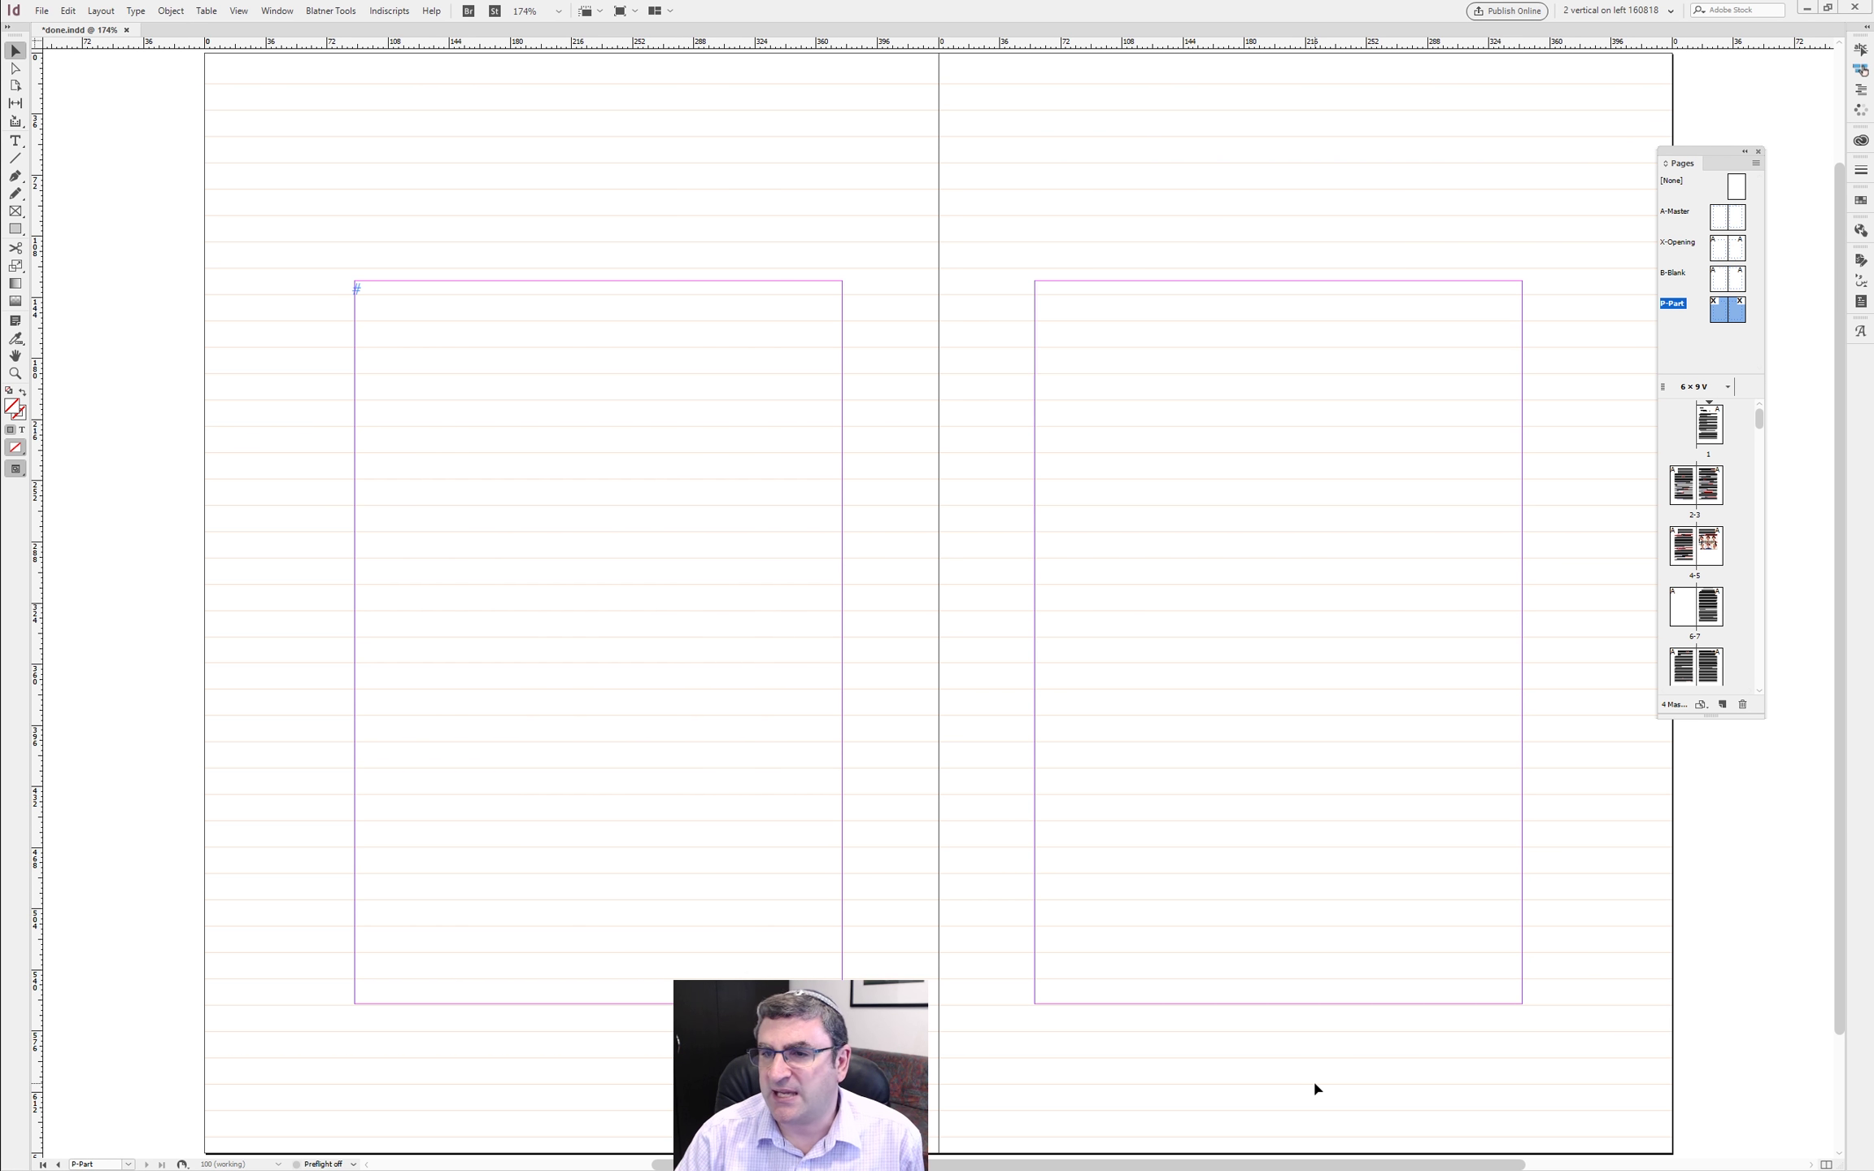
- Reapply the A-Master master page to page 7, where the foreword begins
double_click(1708, 606)
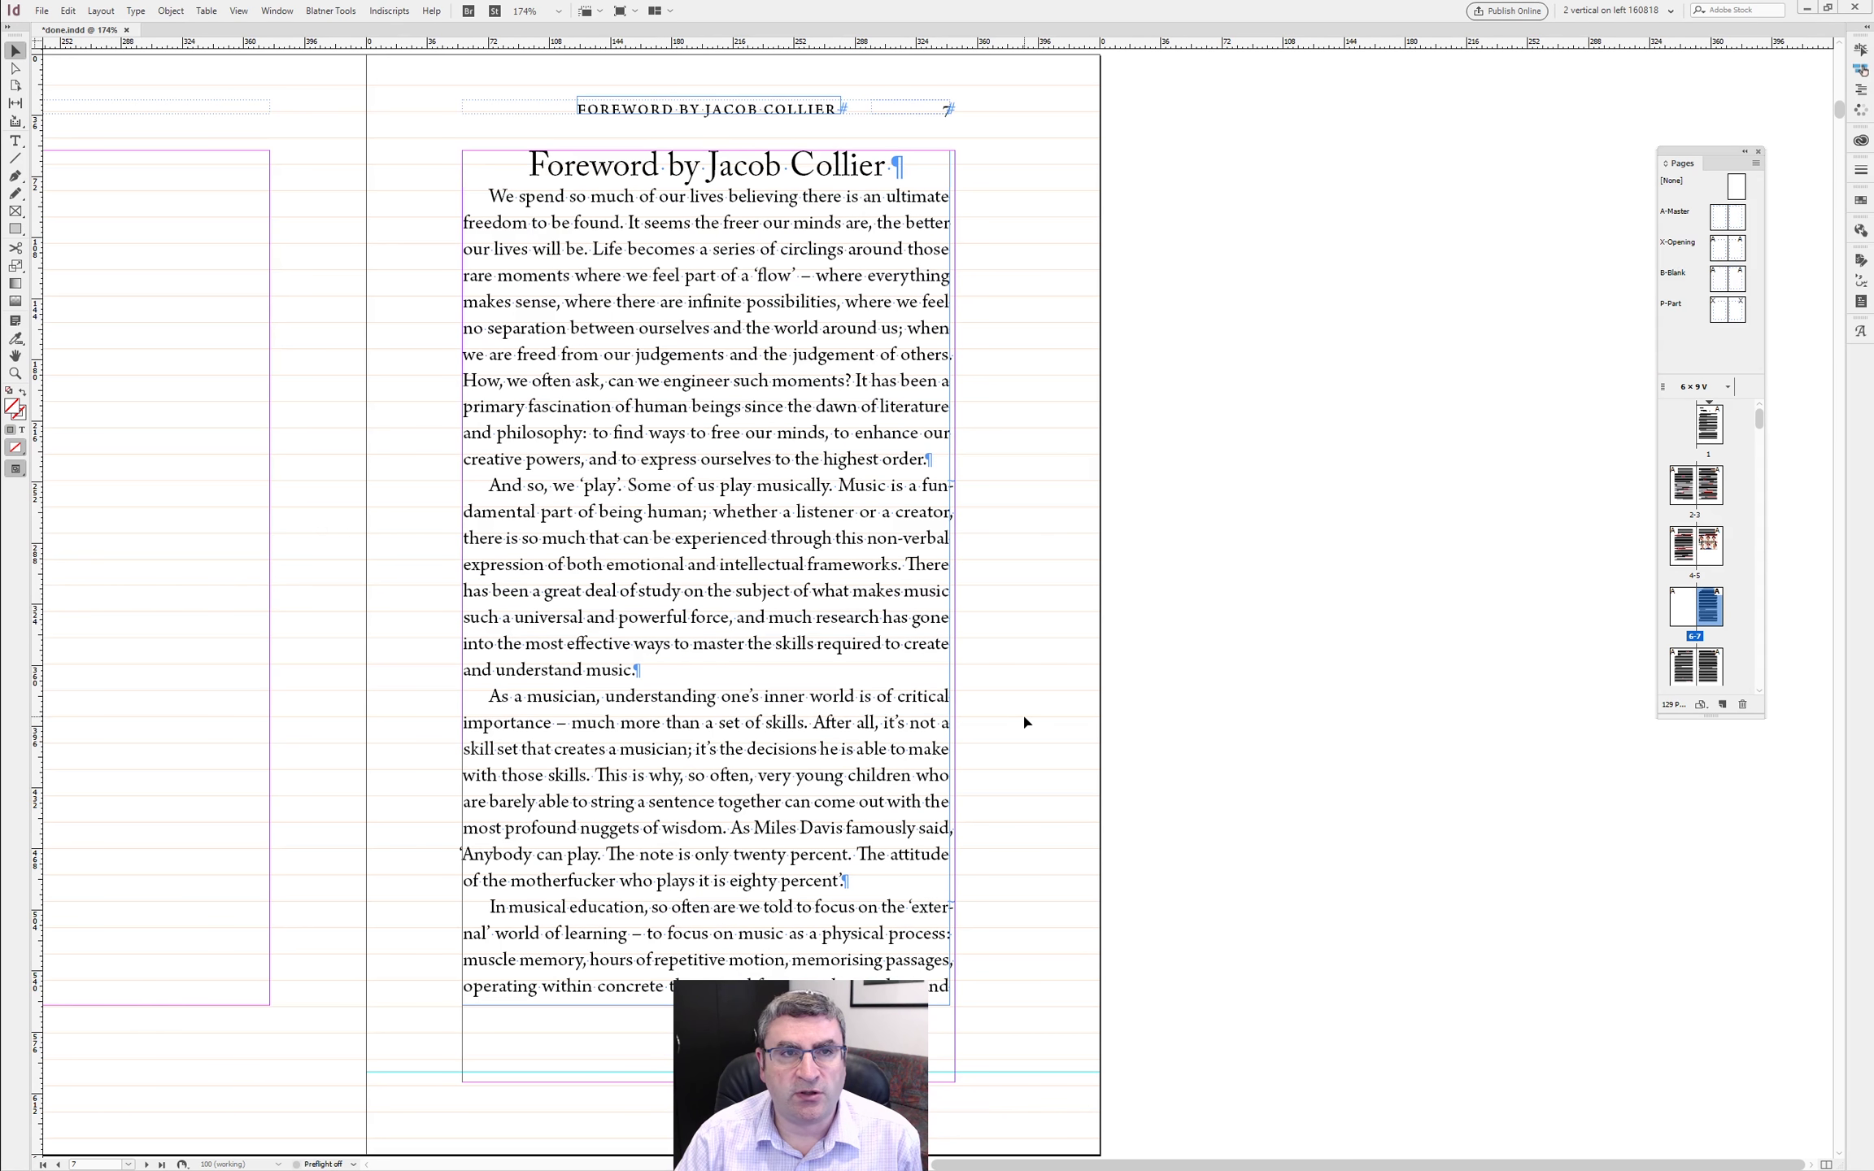
scroll(1025, 722, "left", 5)
left_click(1288, 832)
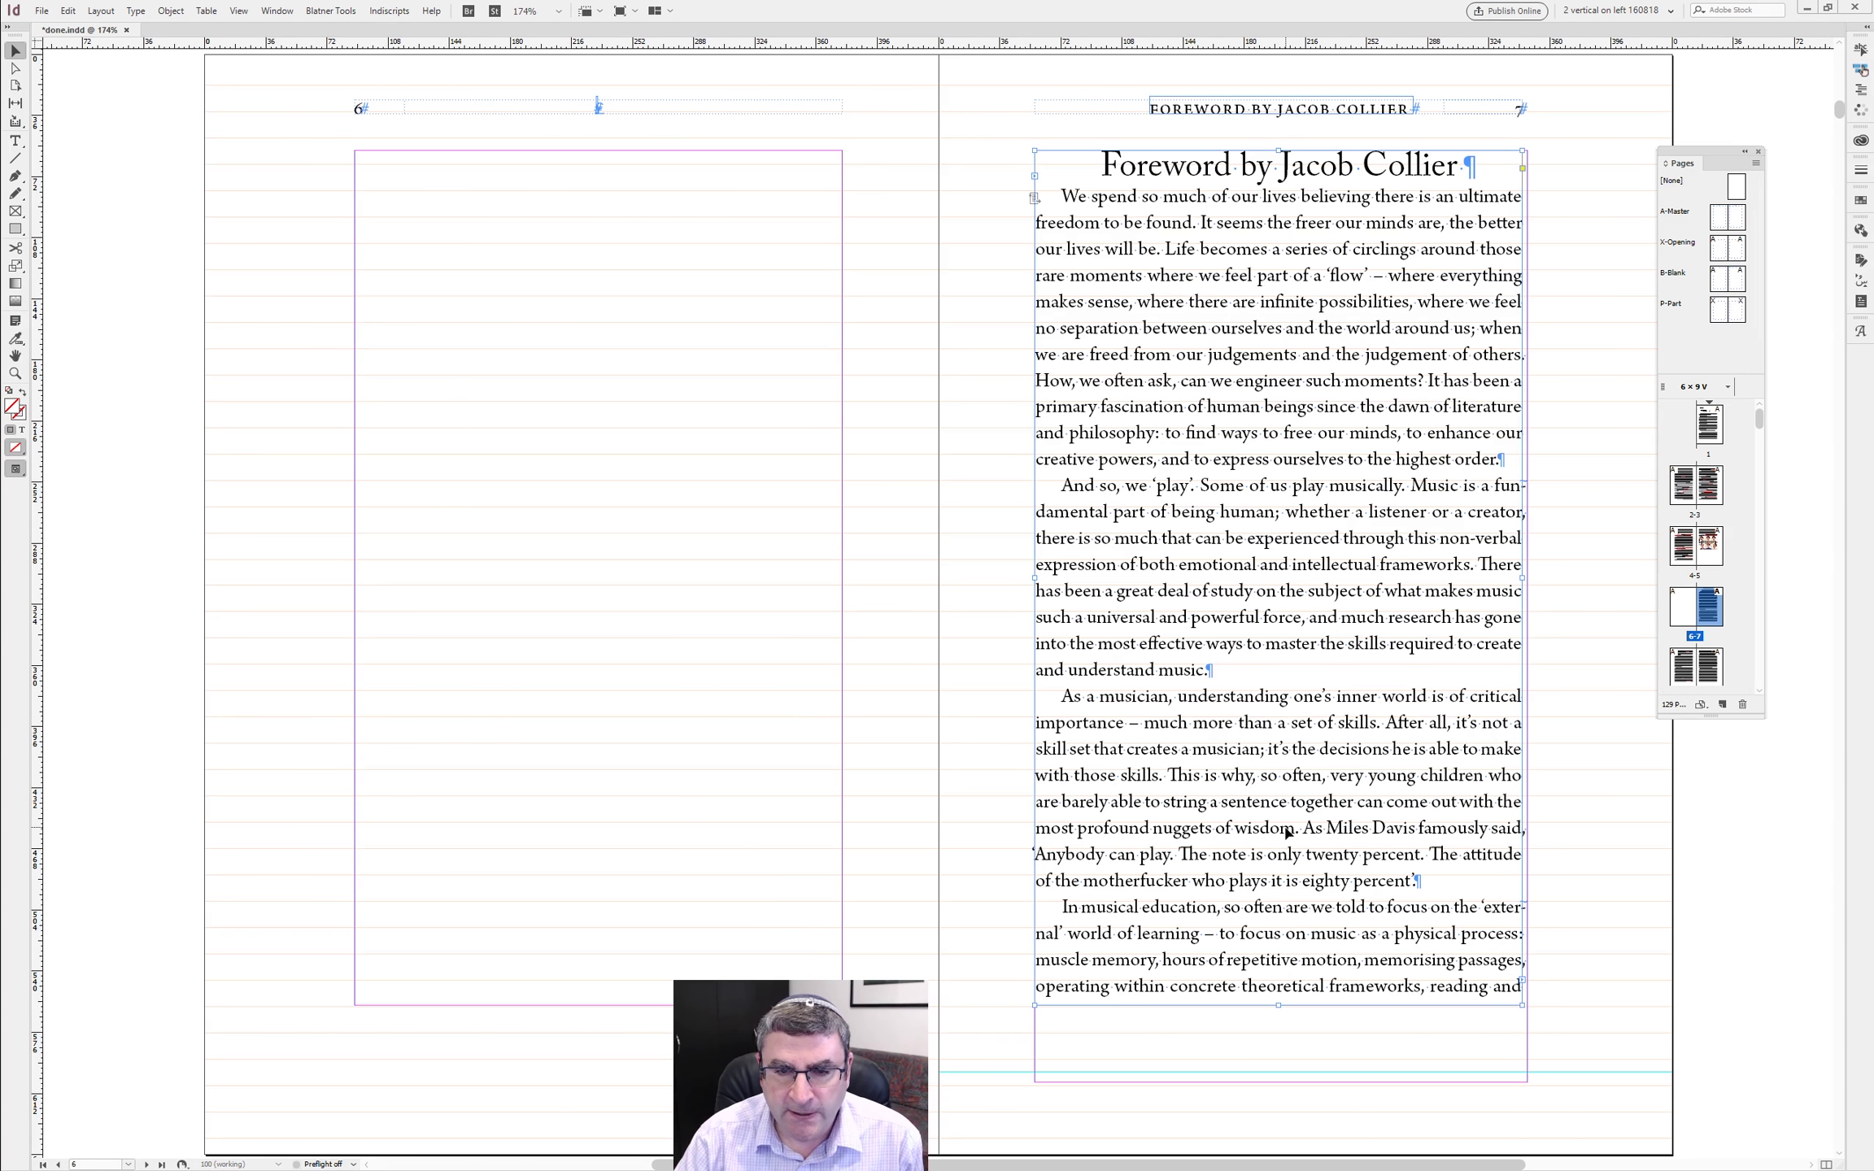
left_click(1736, 217)
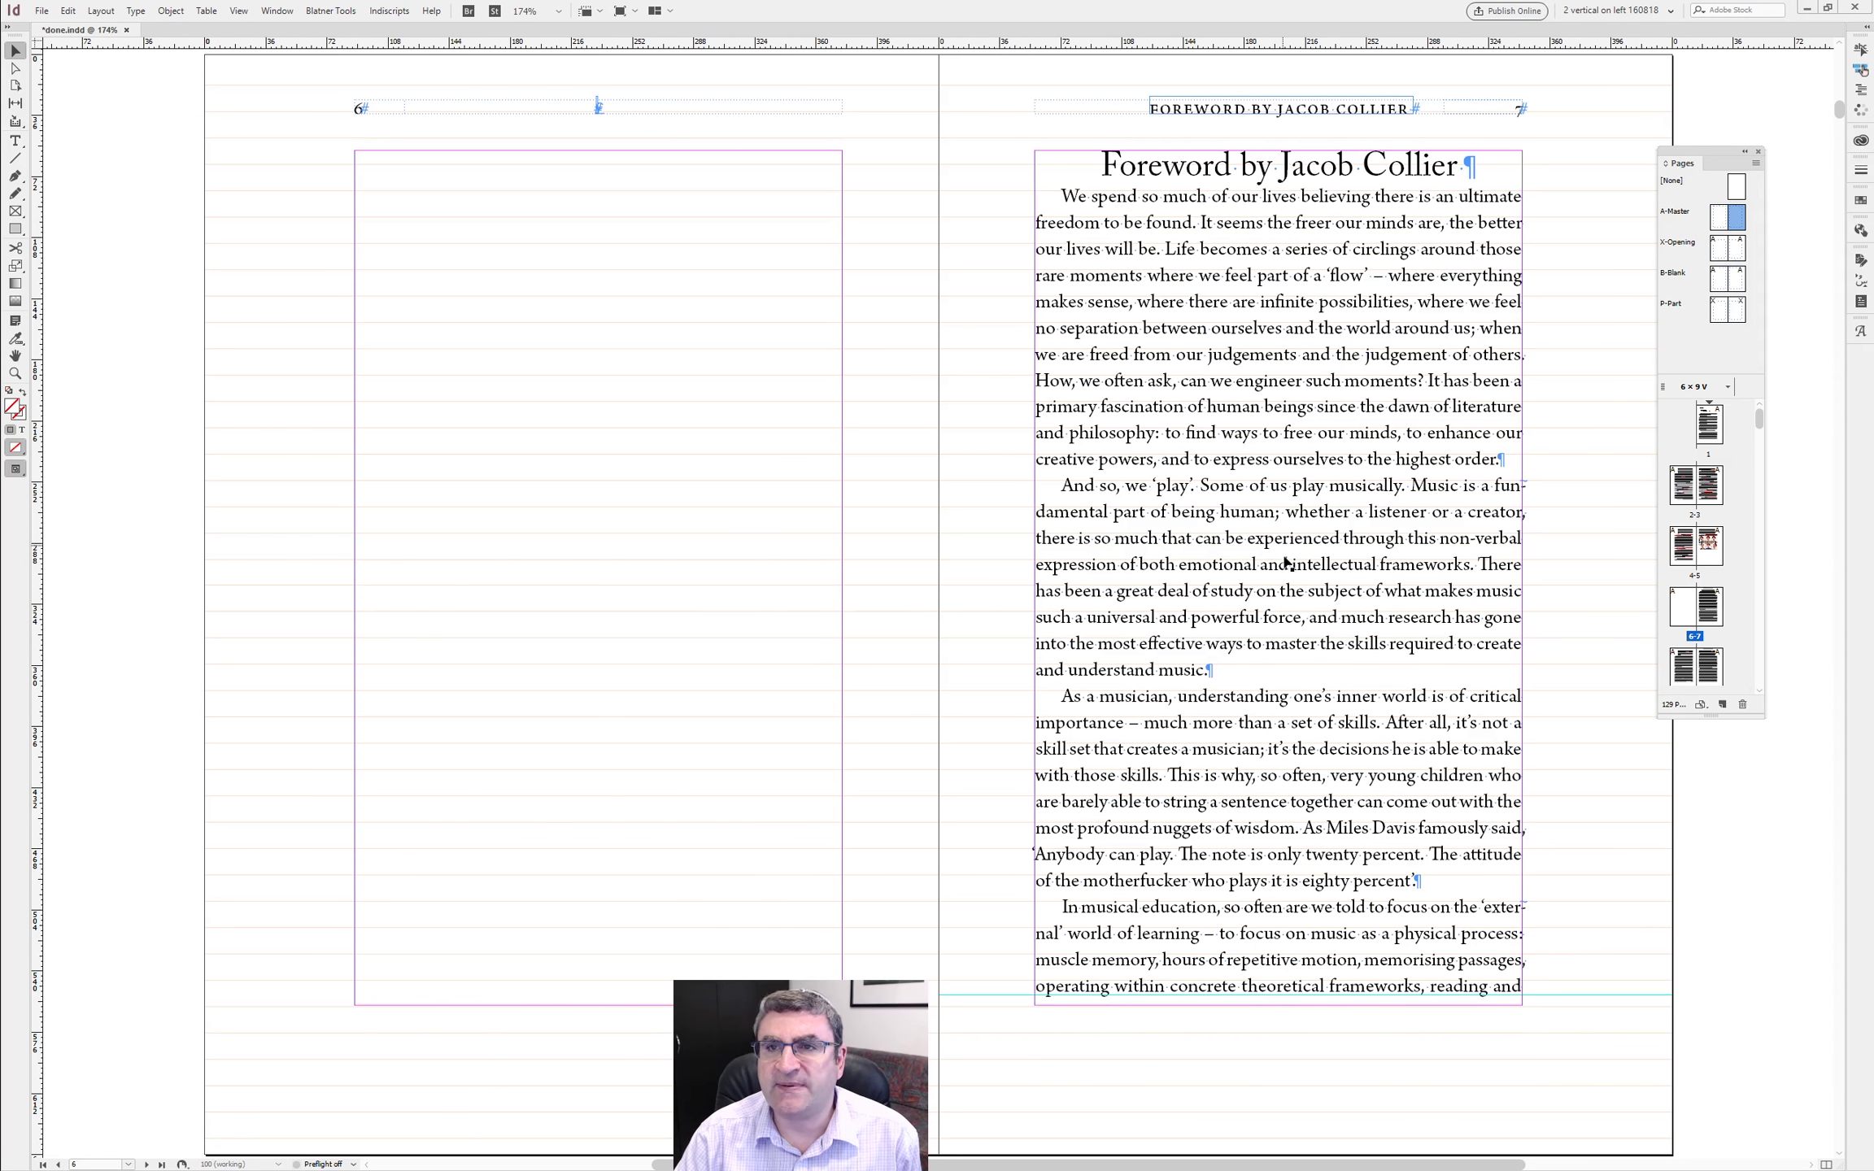
left_click(1692, 606)
- Page through the spreads up to pages 18–19 and back to 16–17, checking headers and folios on chapter openings and blank pages
scroll(1760, 658, "down", 10)
scroll(1759, 657, "down", 20)
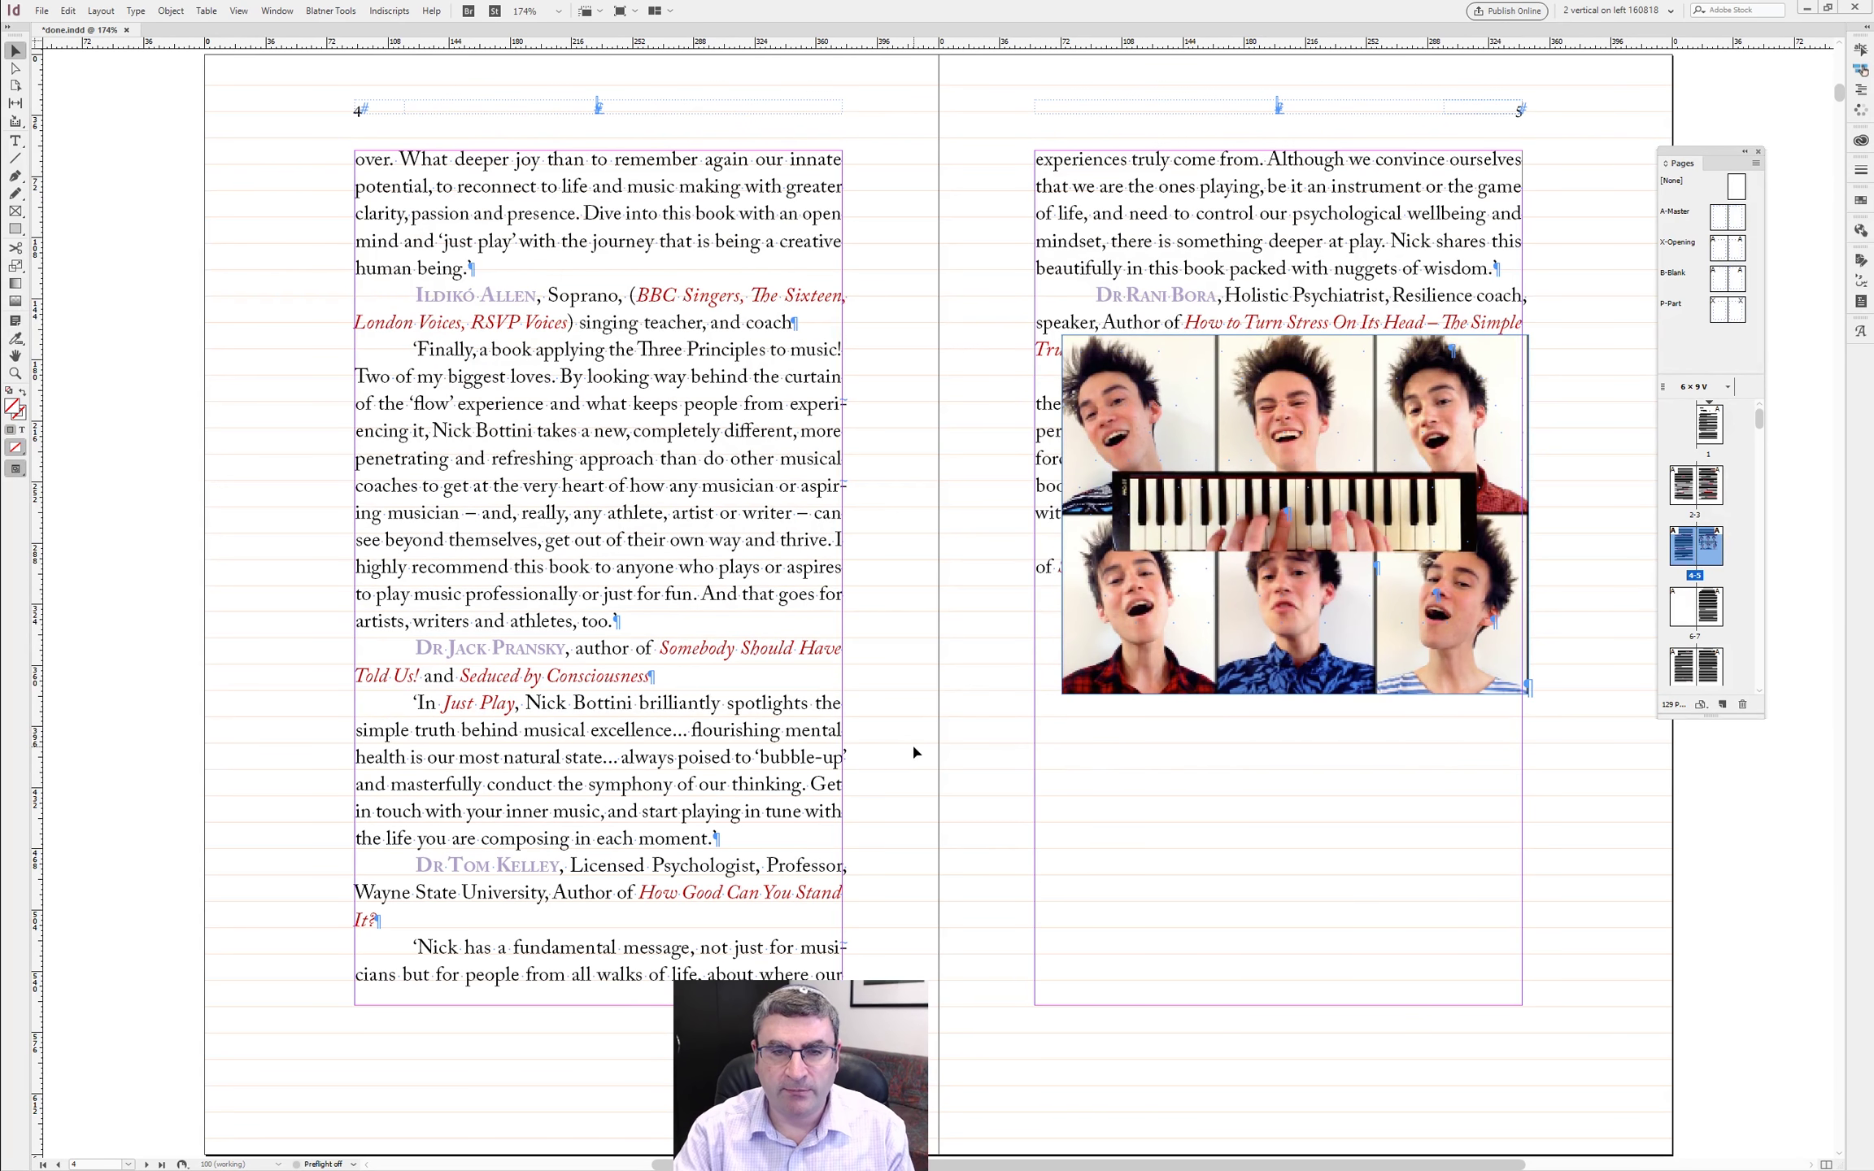
key("alt+Page_Down")
key("alt+Page_Down")
key("alt+Page_Down")
key("alt+Page_Down")
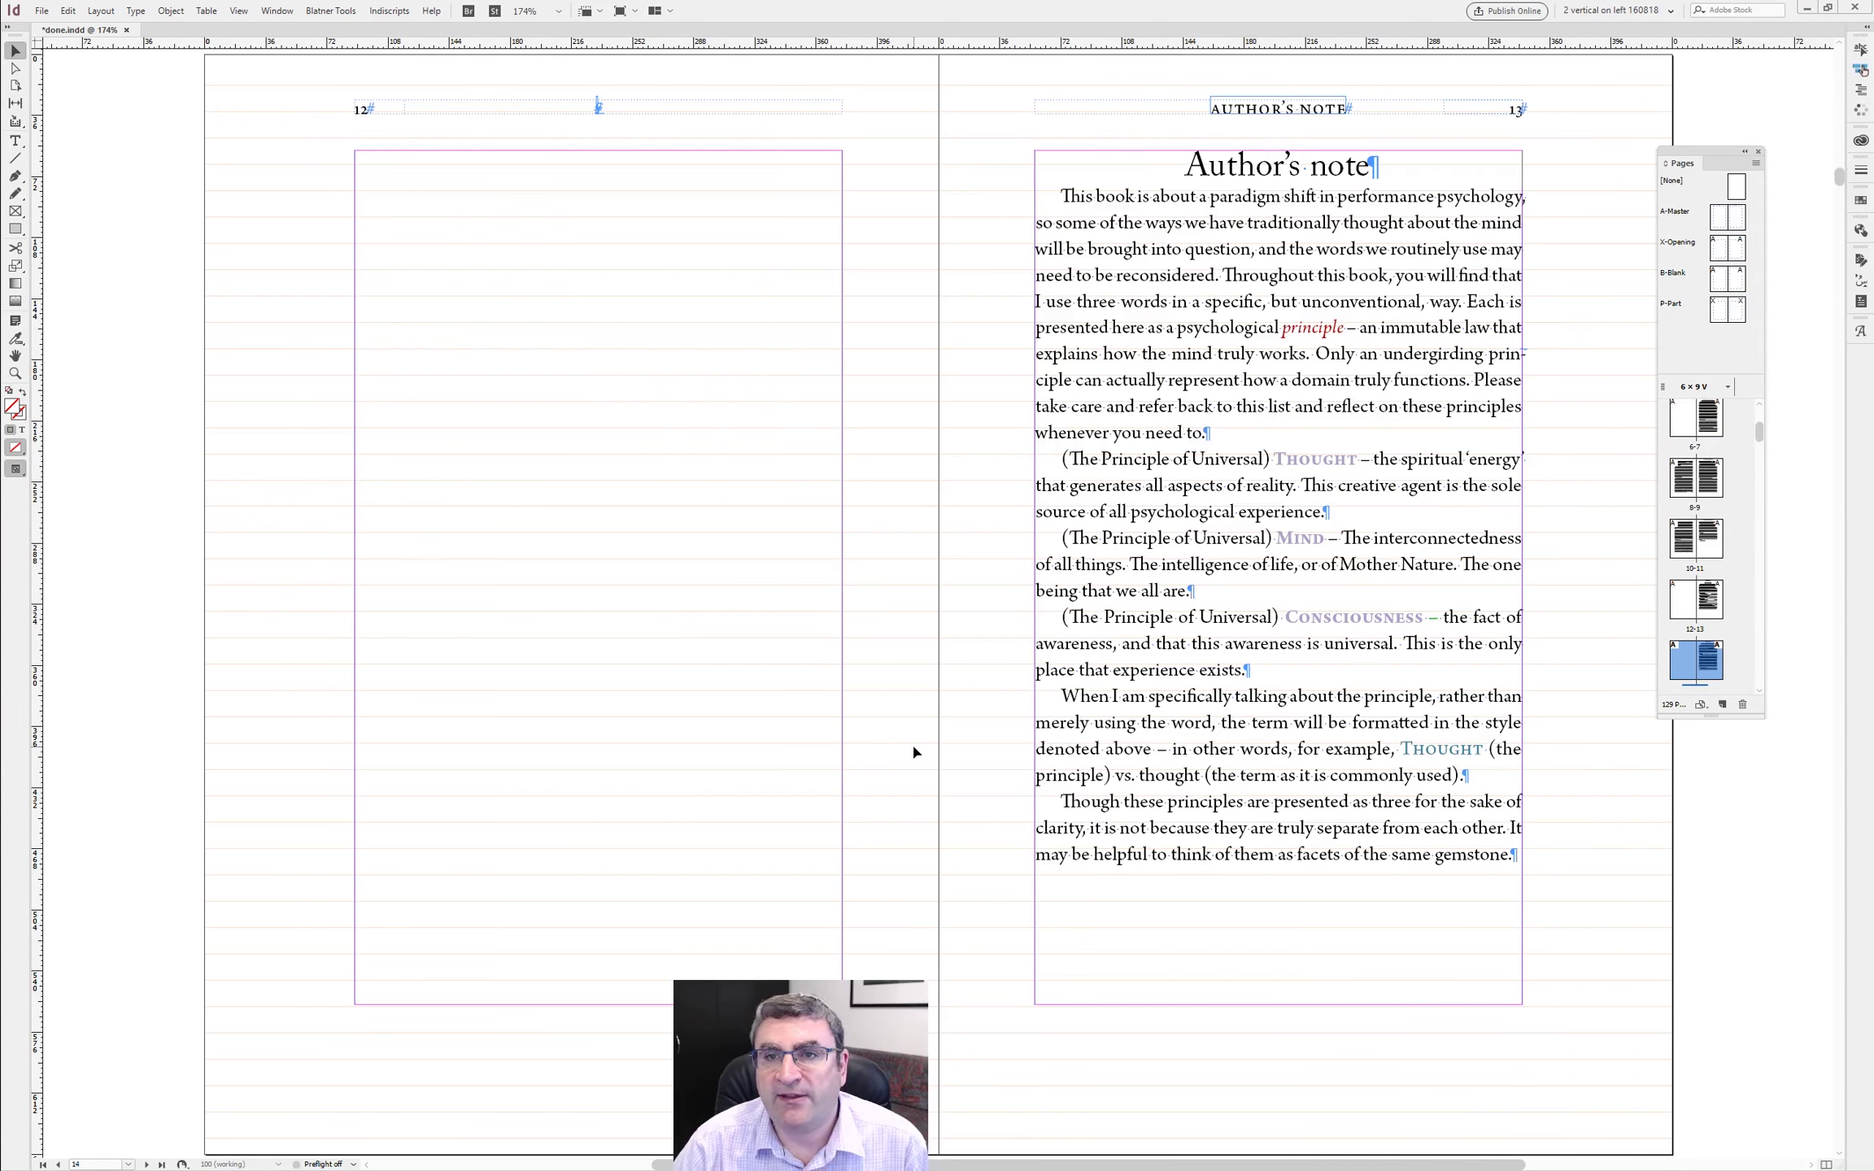
key("alt+Page_Down")
key("alt+Page_Down")
key("alt+Page_Down")
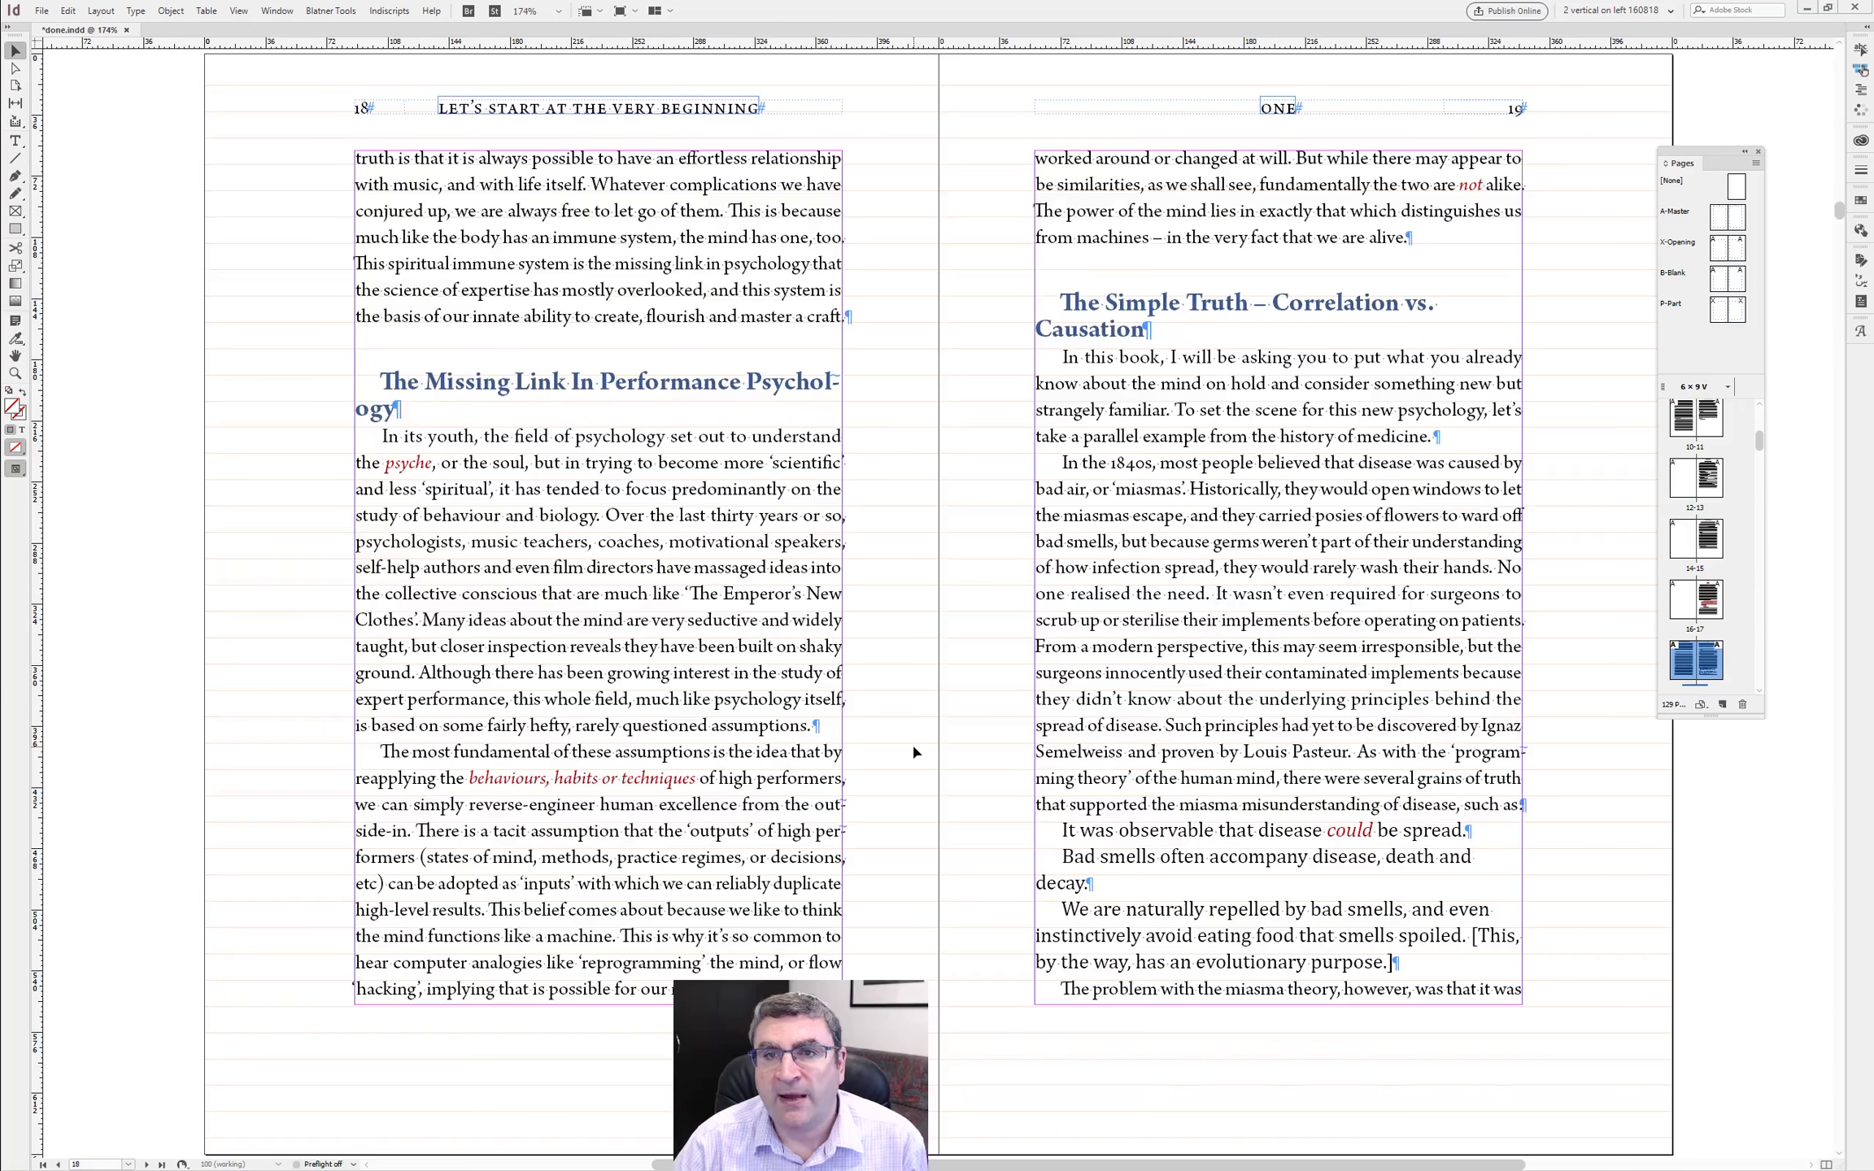
key("alt+Page_Up")
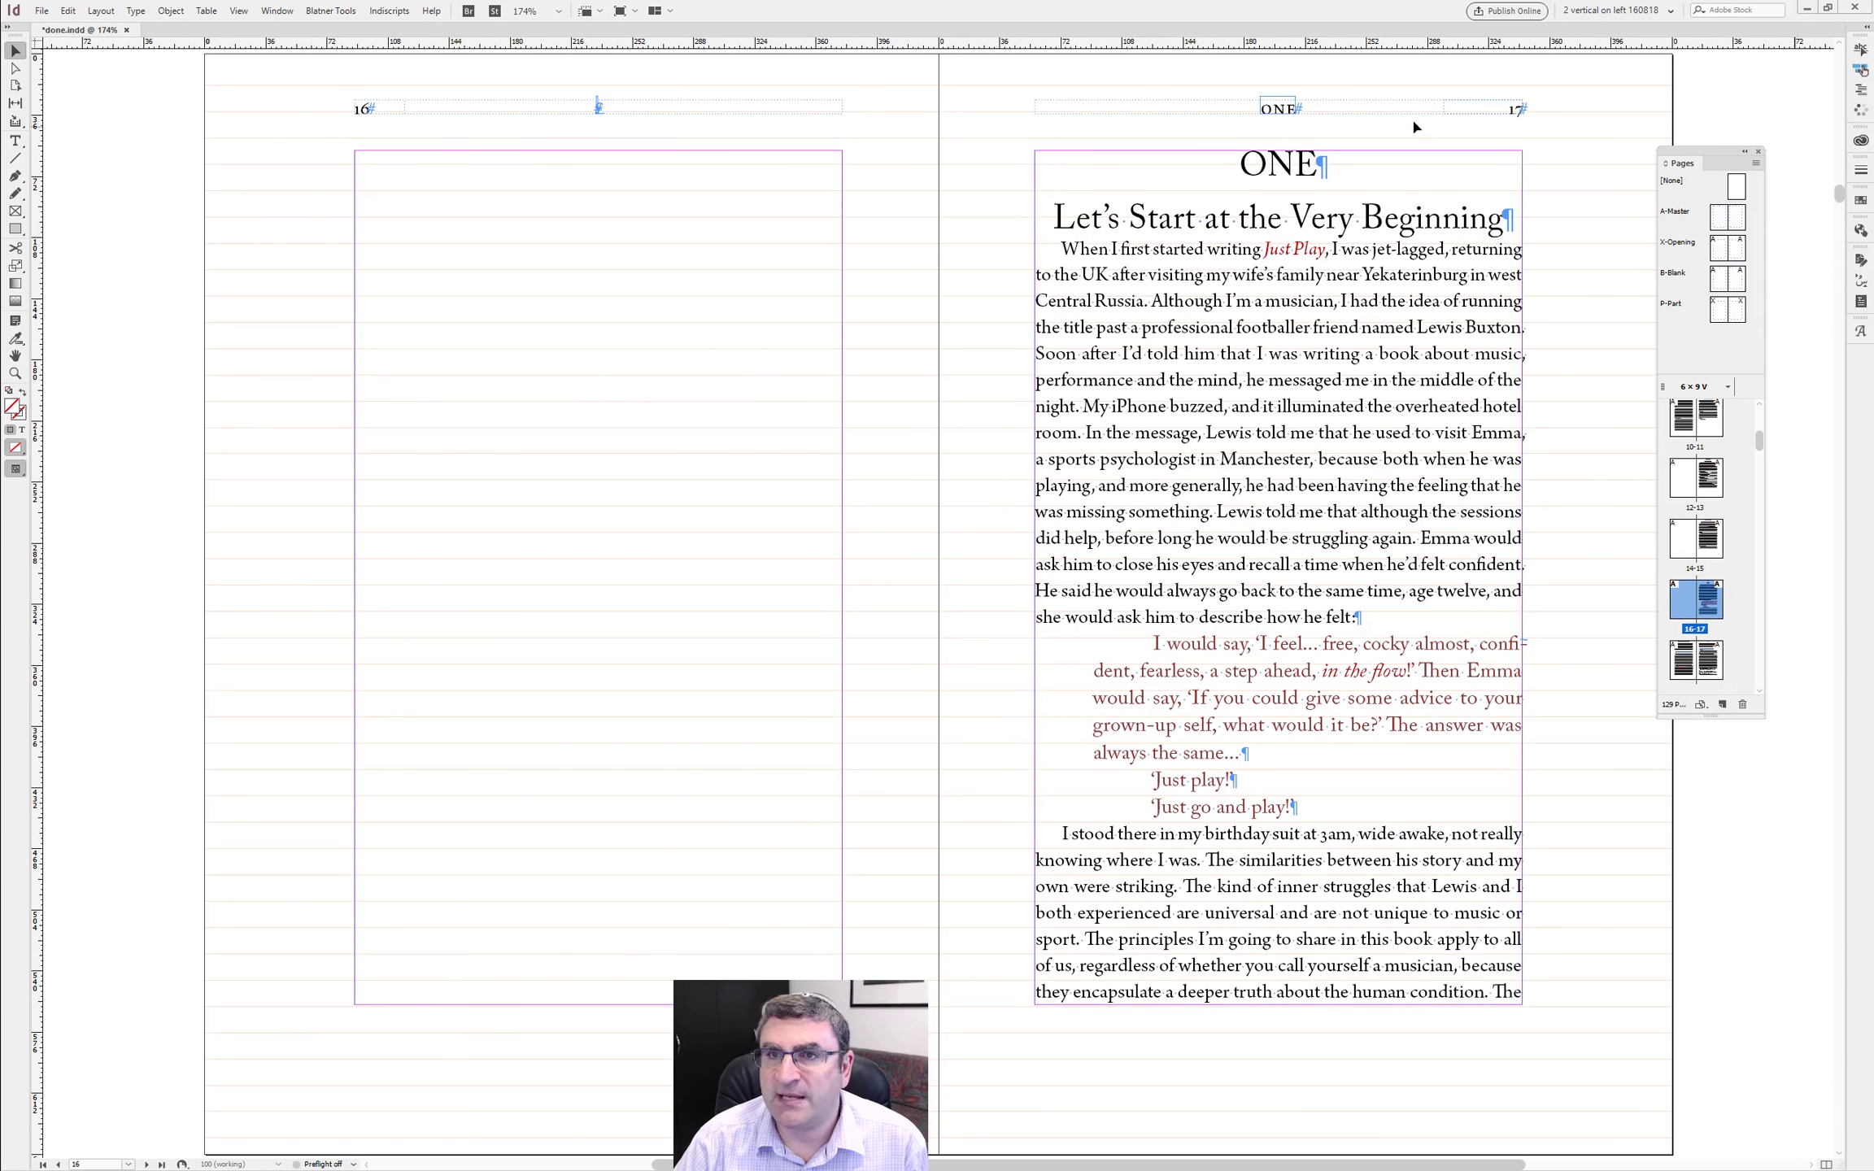
key("alt+Page_Down")
key("alt+Page_Up")
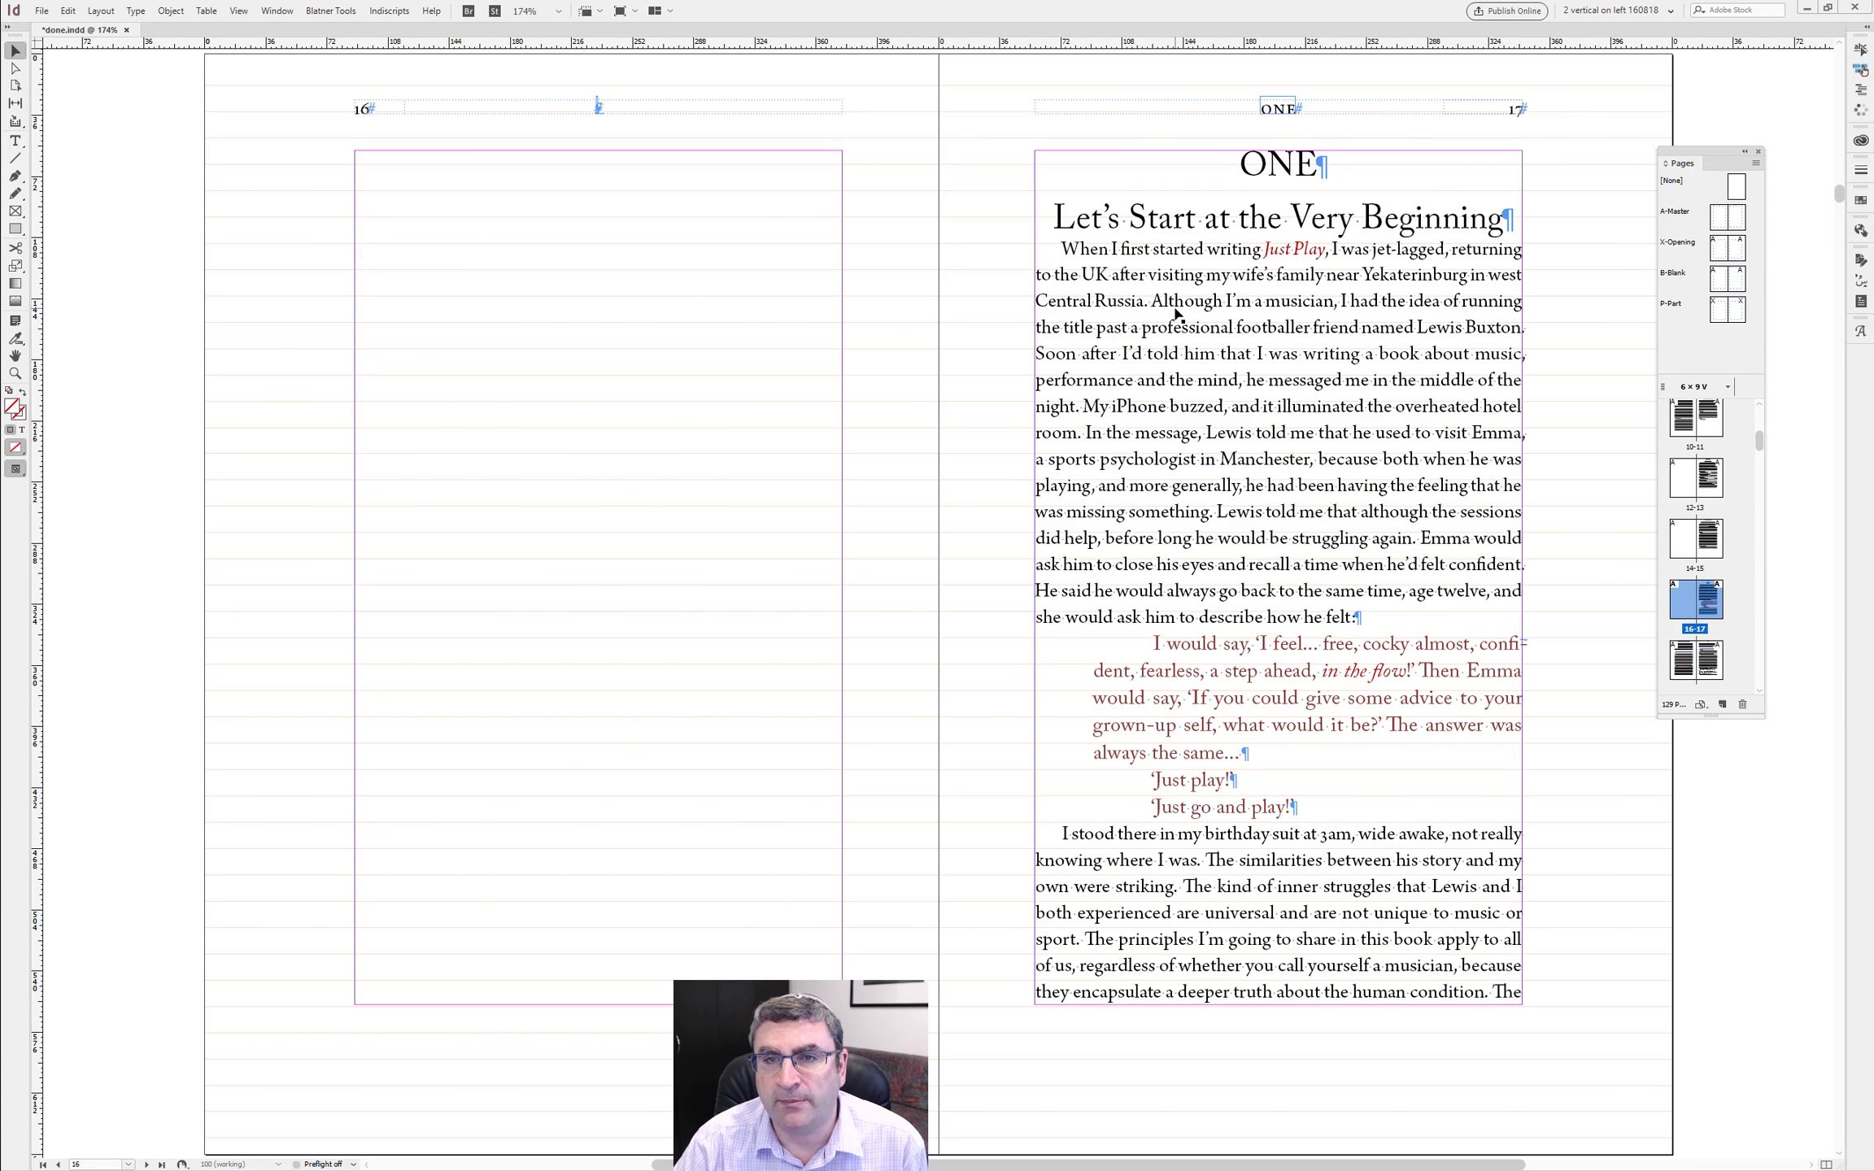
- Try applying the X-Opening master to page 17 and undo the change
left_click_drag(1684, 152, 1697, 158)
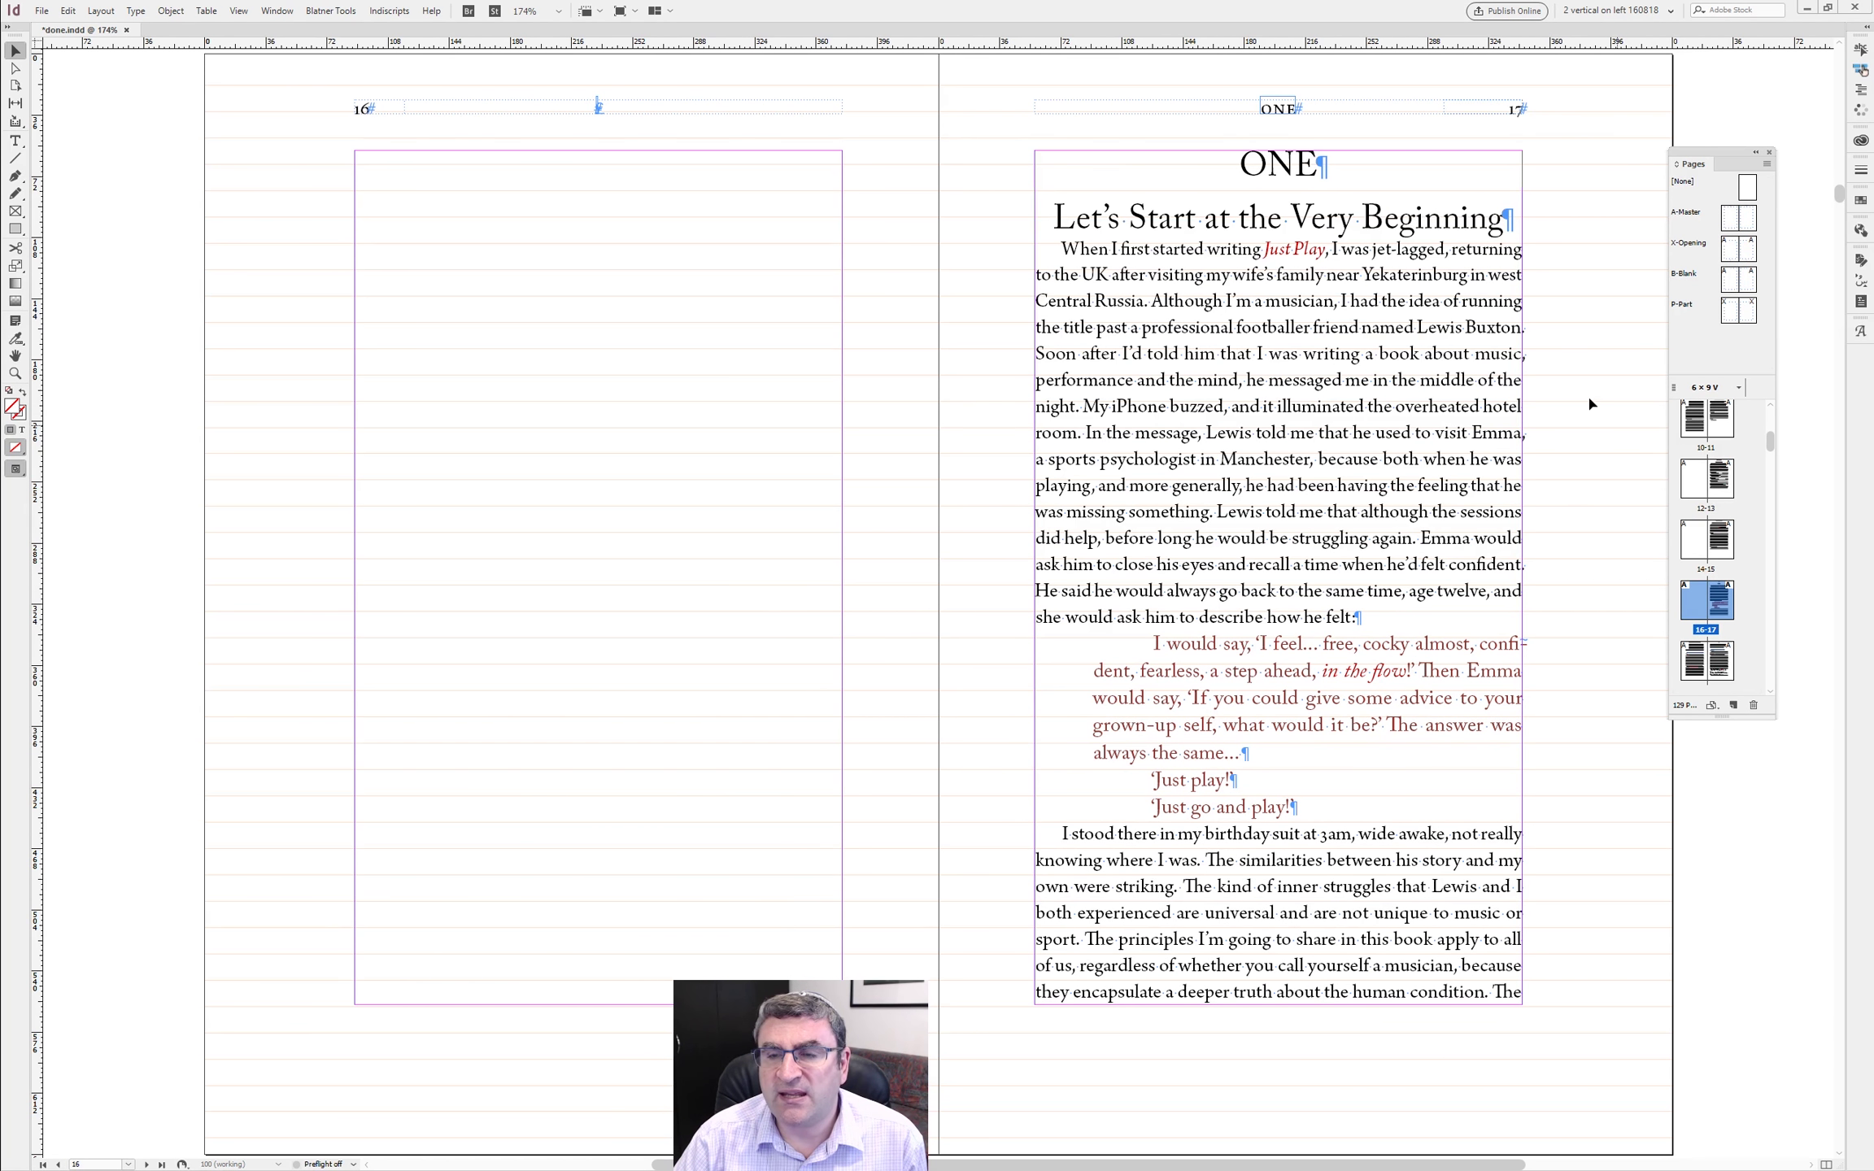
left_click_drag(1747, 253, 1723, 600)
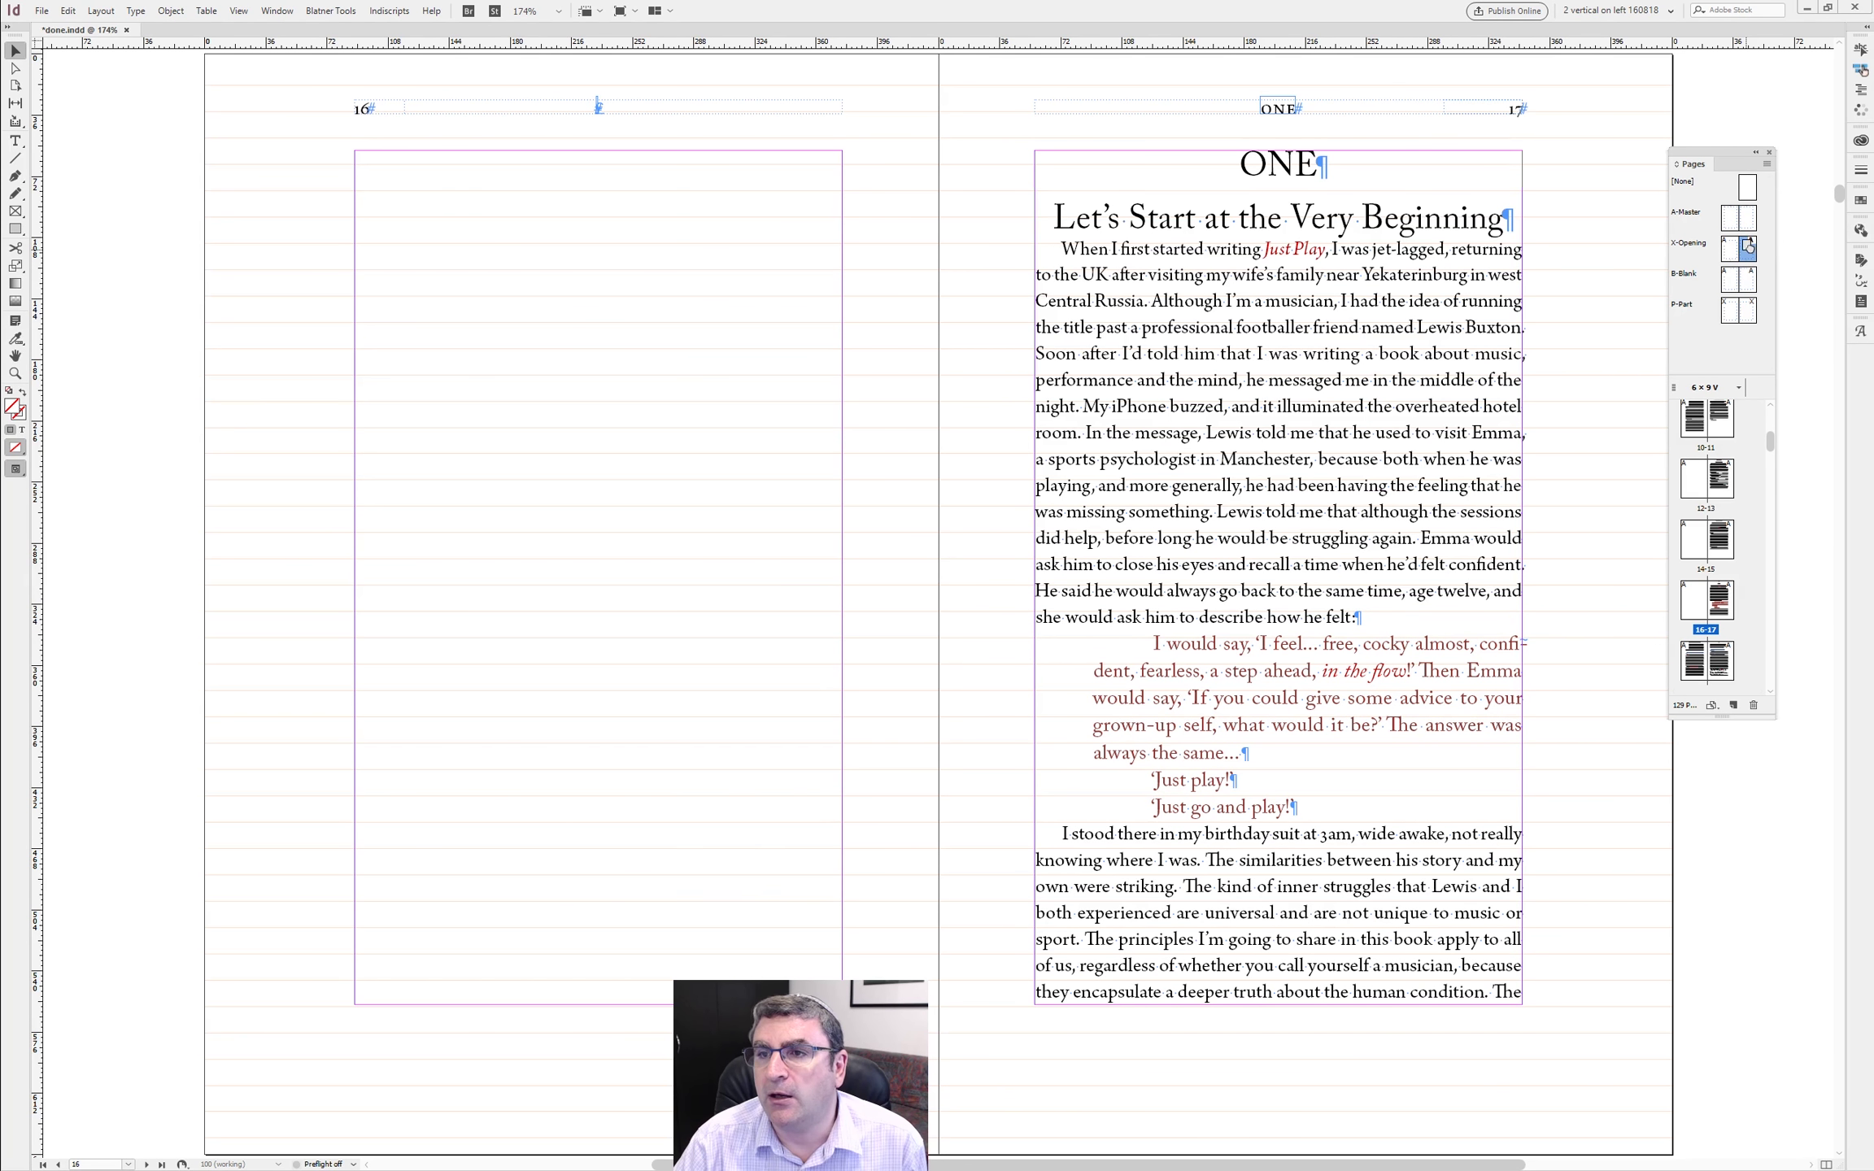
left_click(1717, 605)
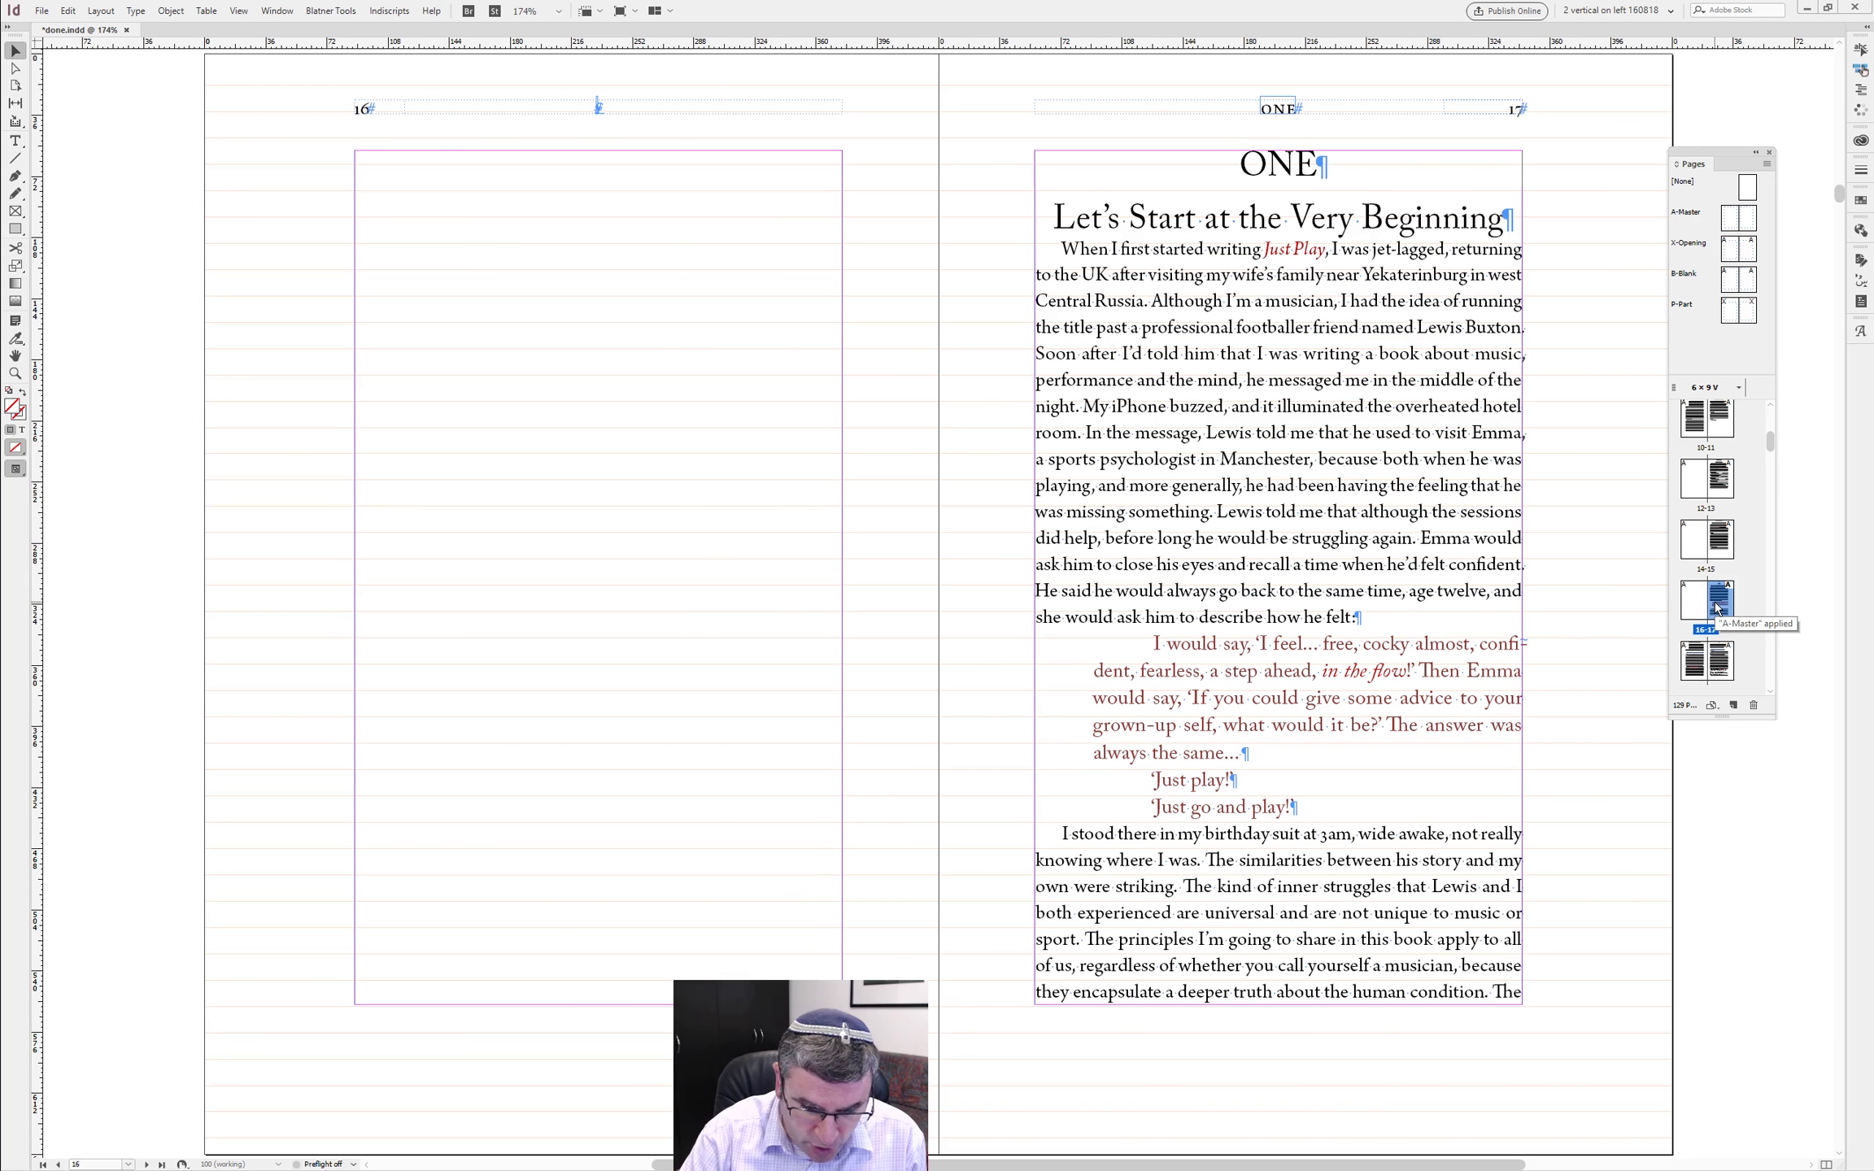
key("ctrl+alt+m")
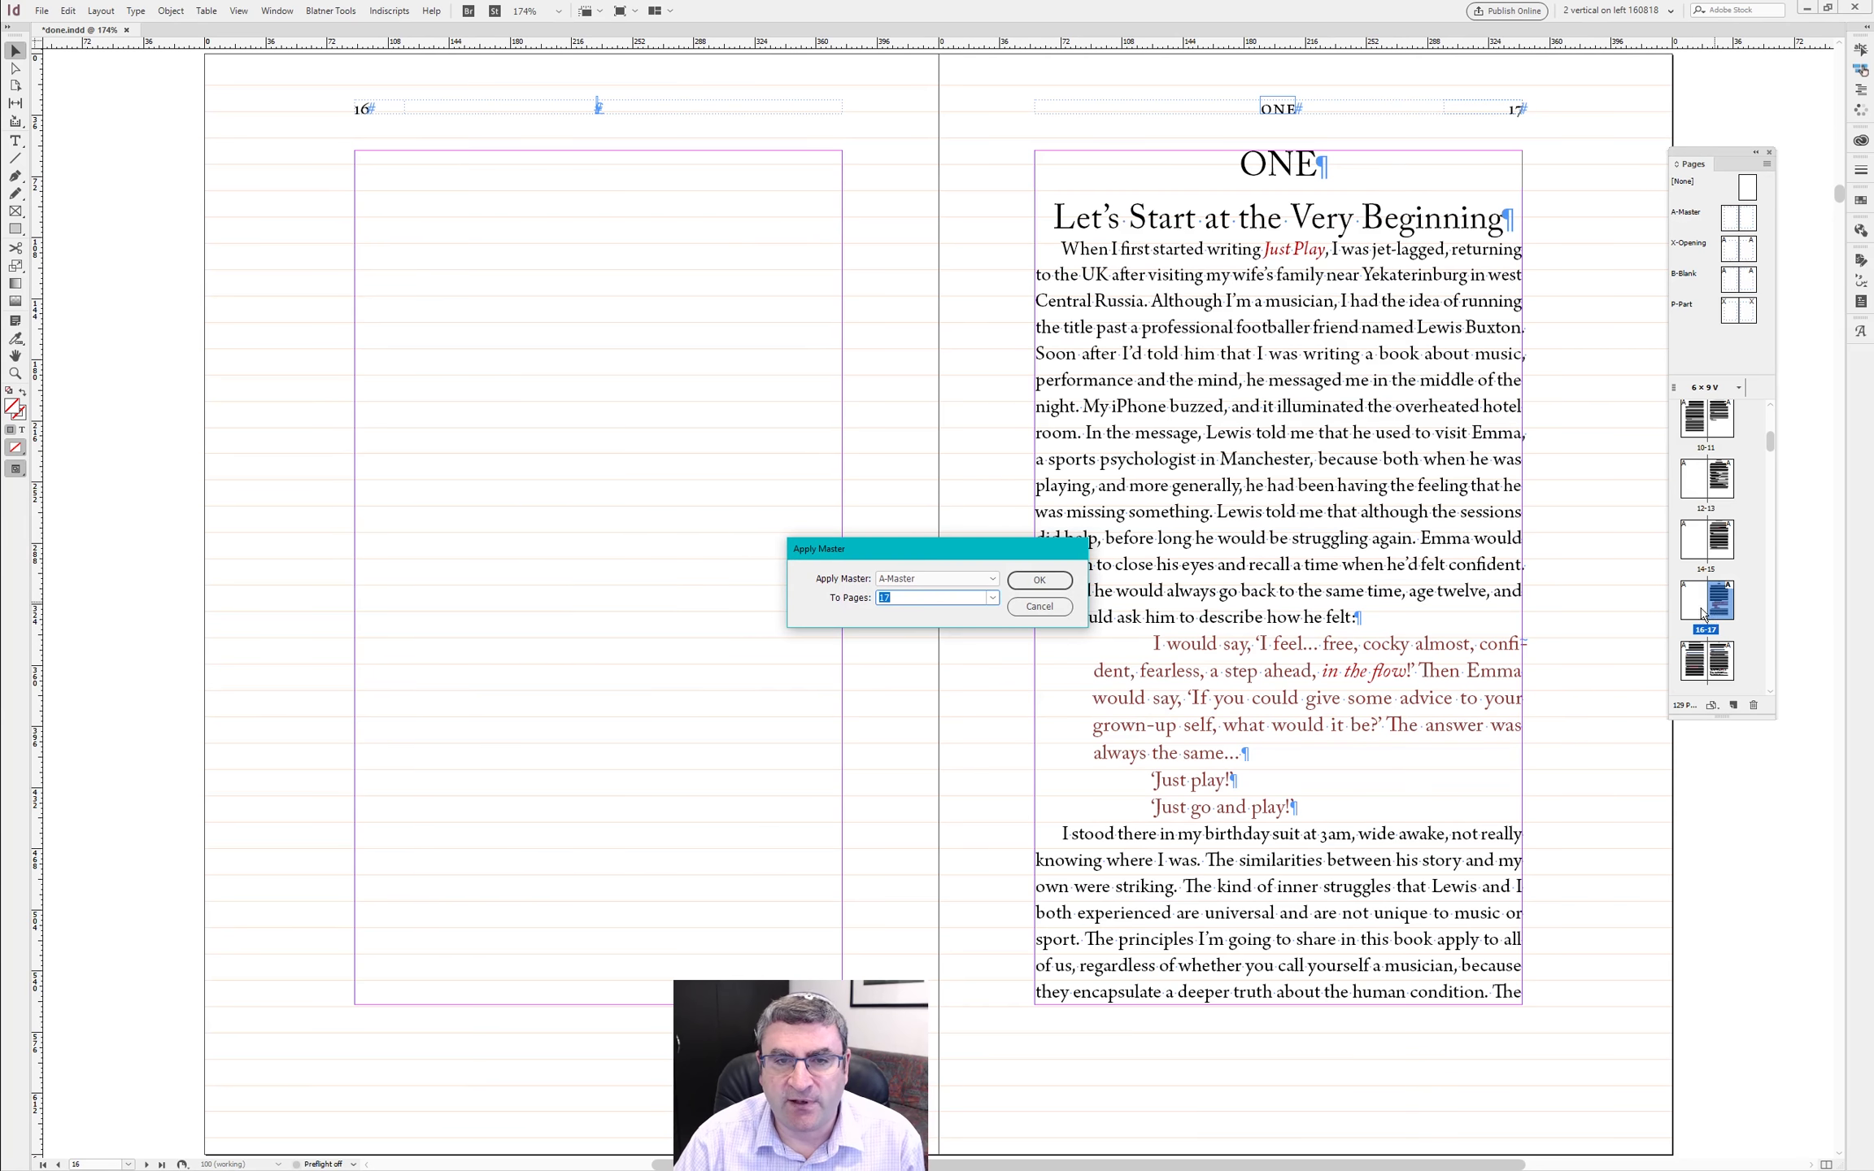
key("Tab")
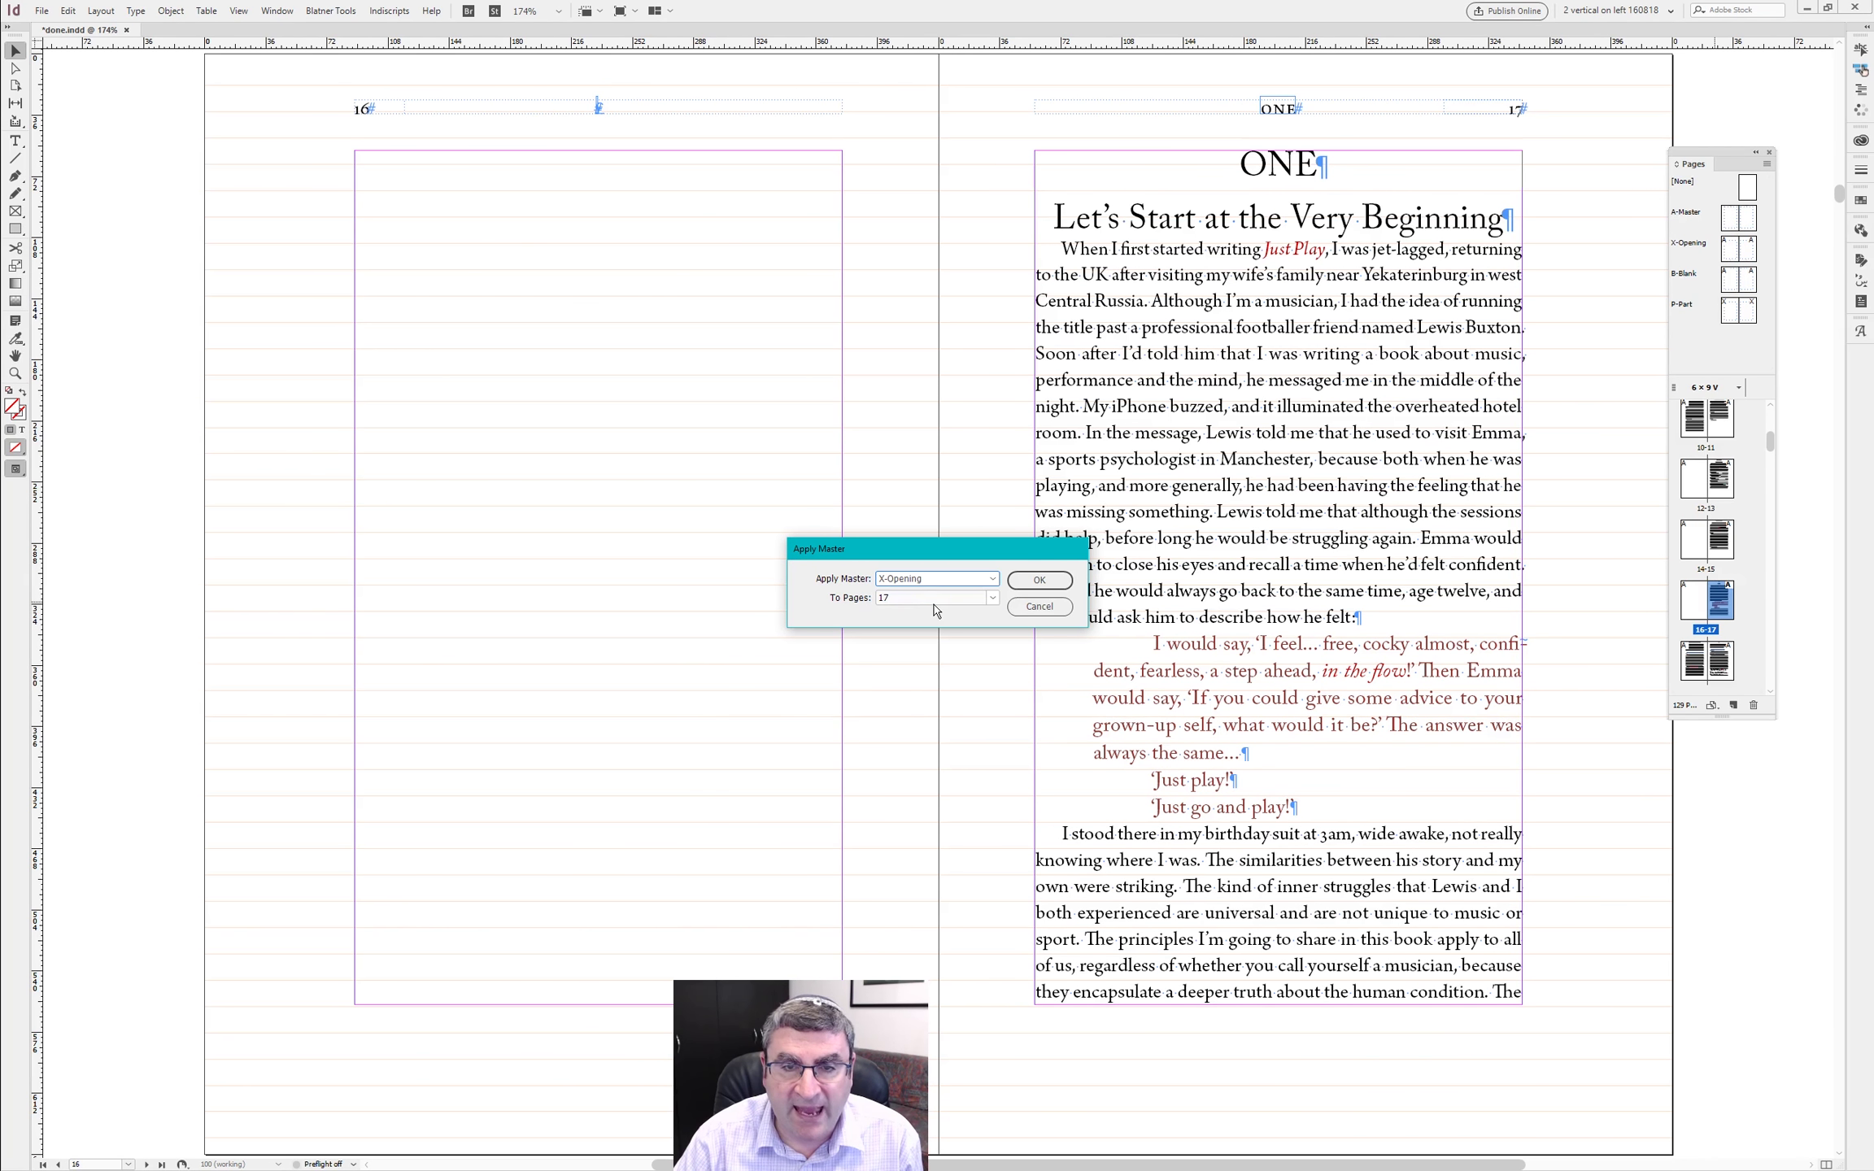
key("Return")
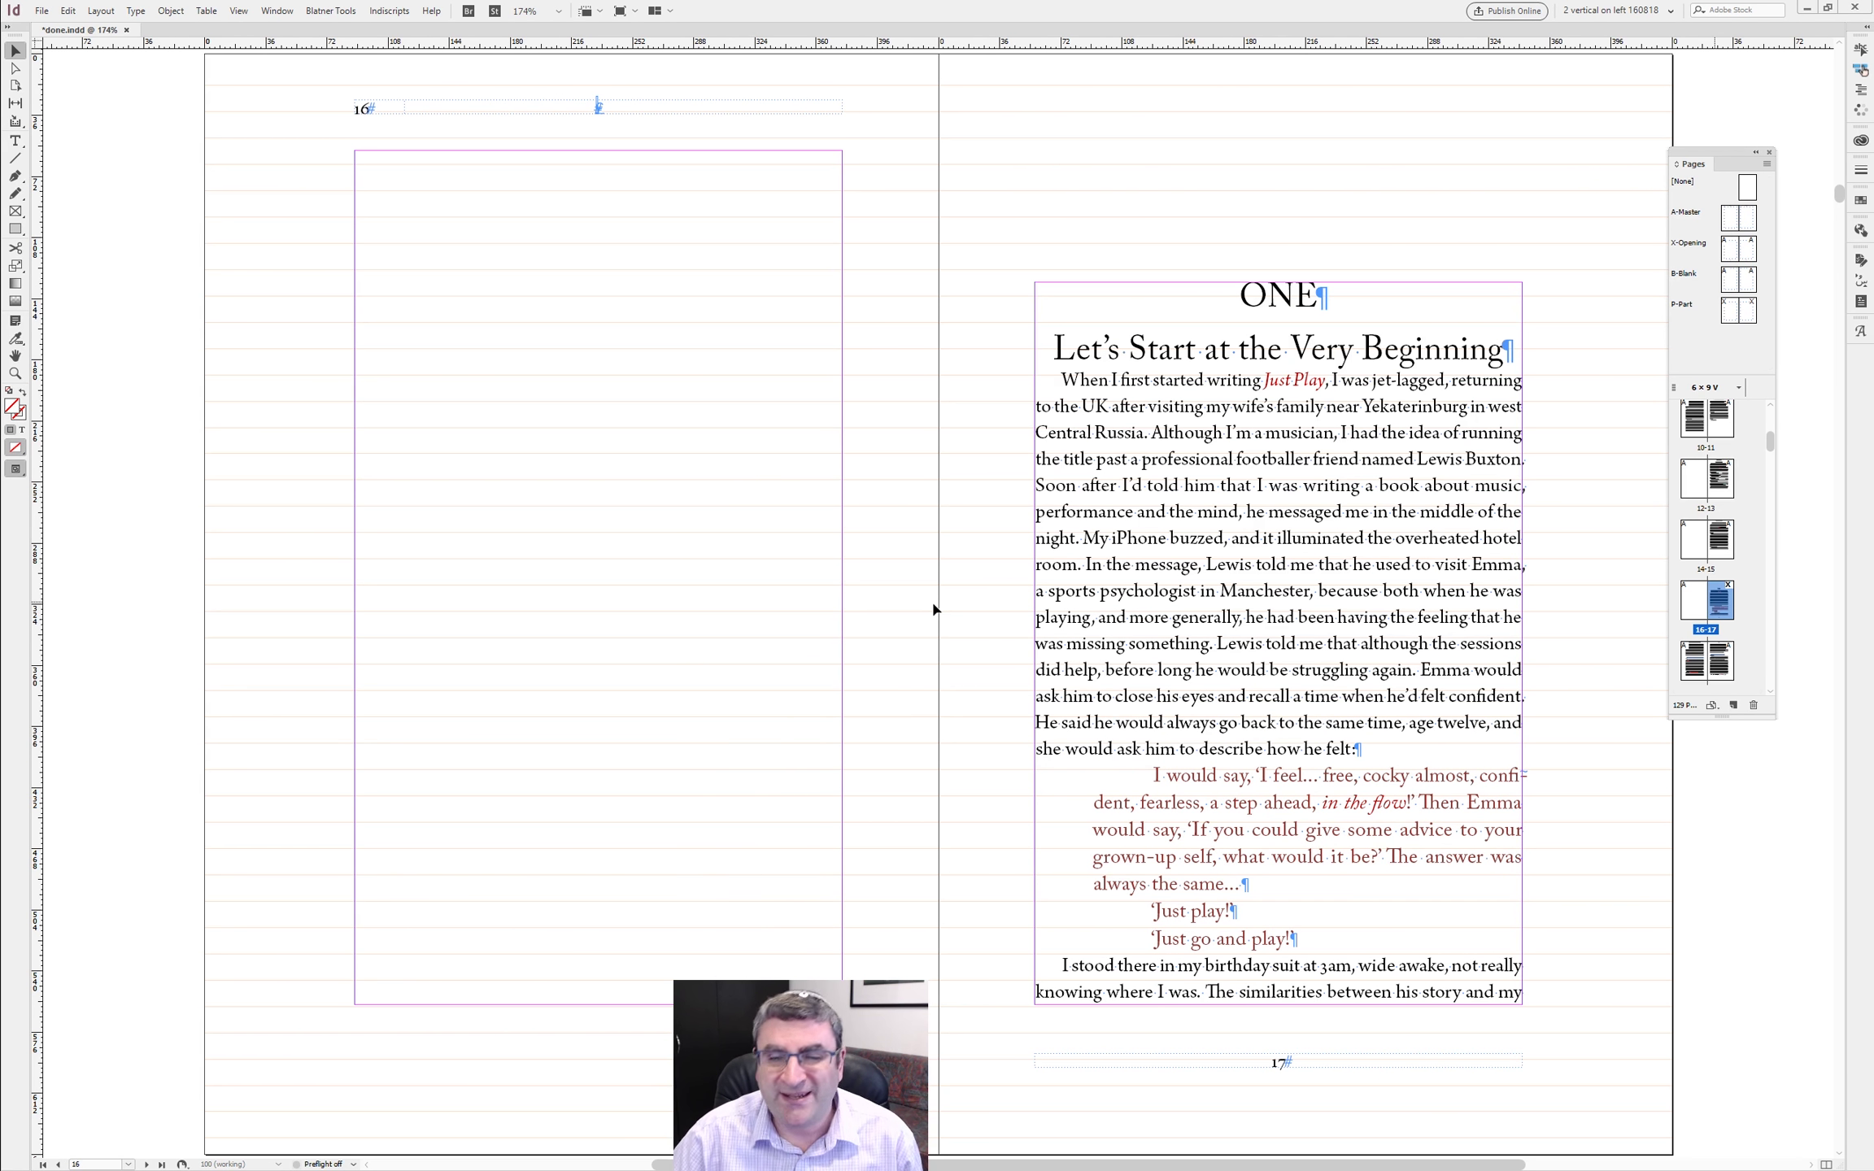
key("ctrl+z")
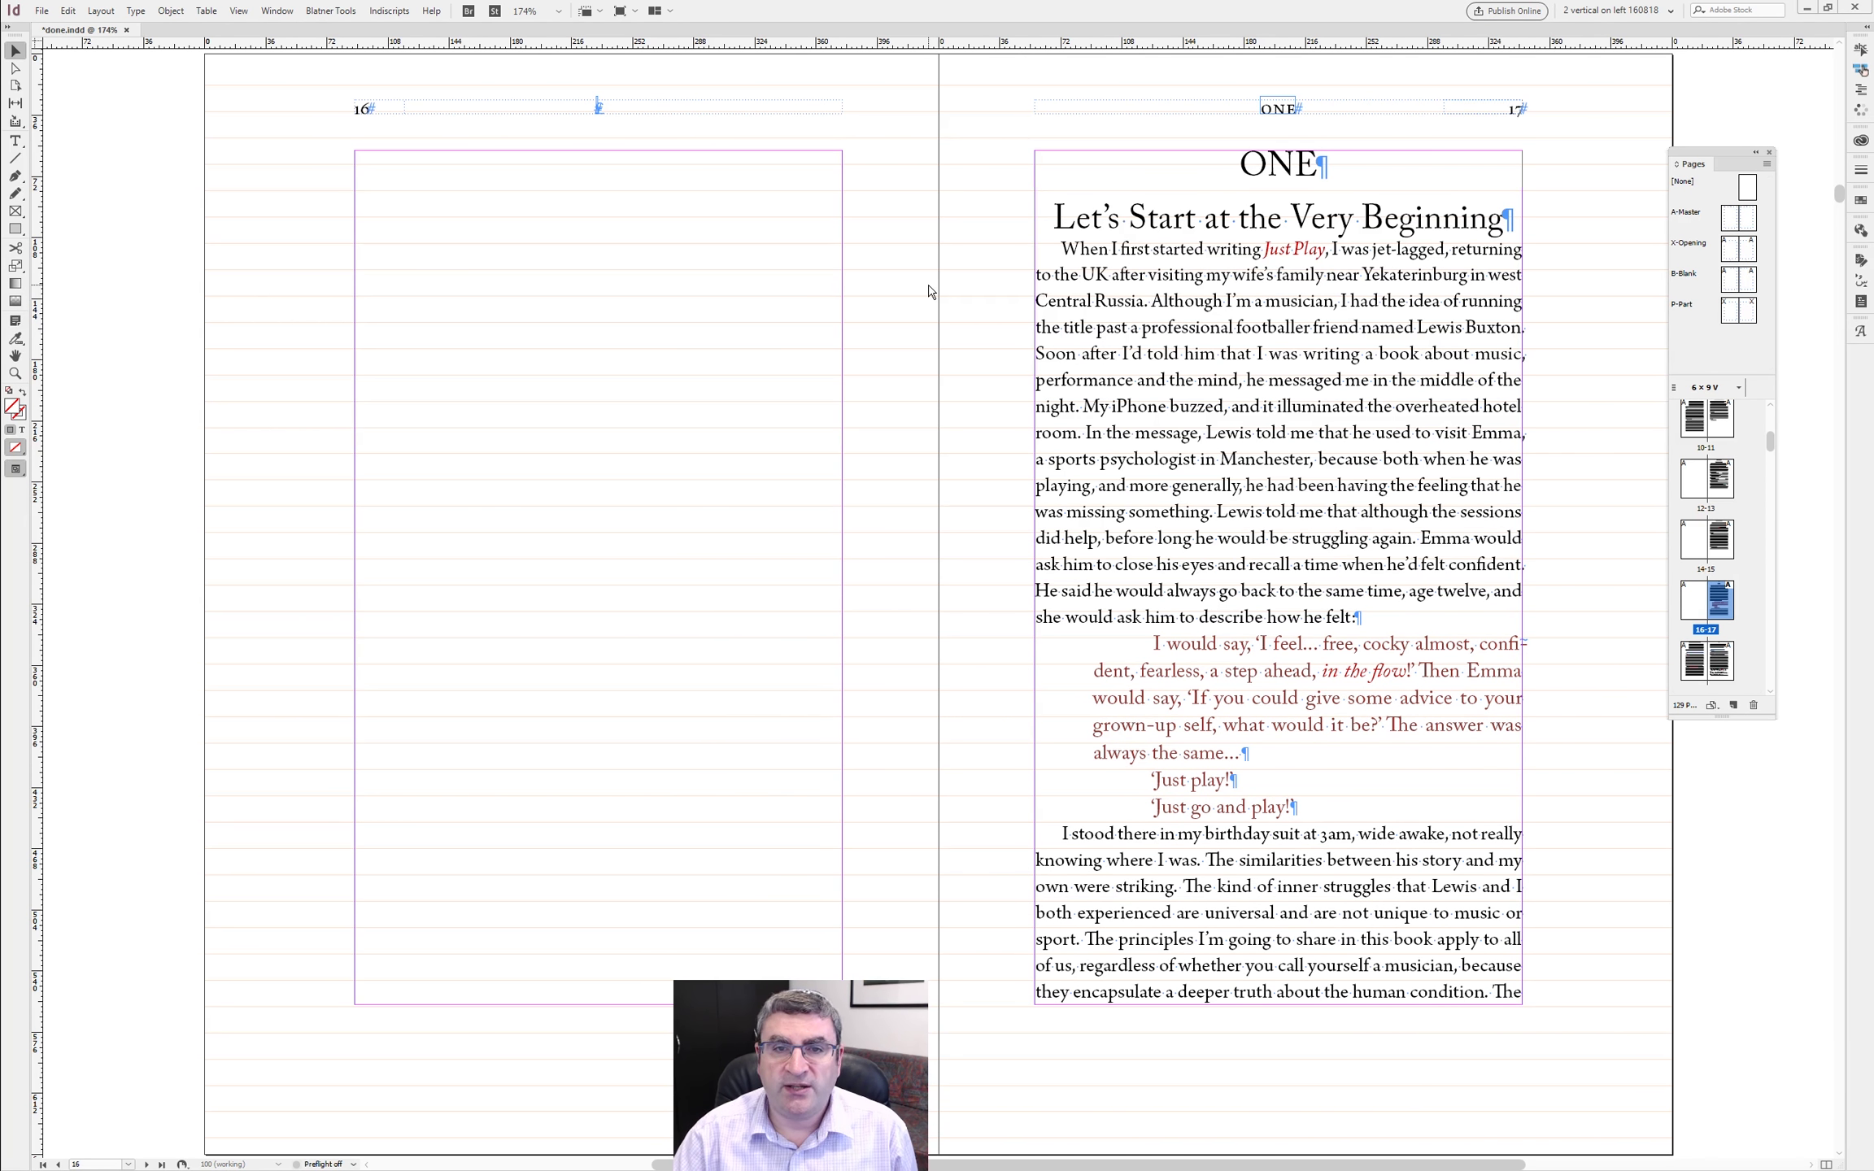
- In Mastermatic, enable live update and assign A-Master to all pages and B-Blank to blank pages
left_click_drag(475, 476, 896, 326)
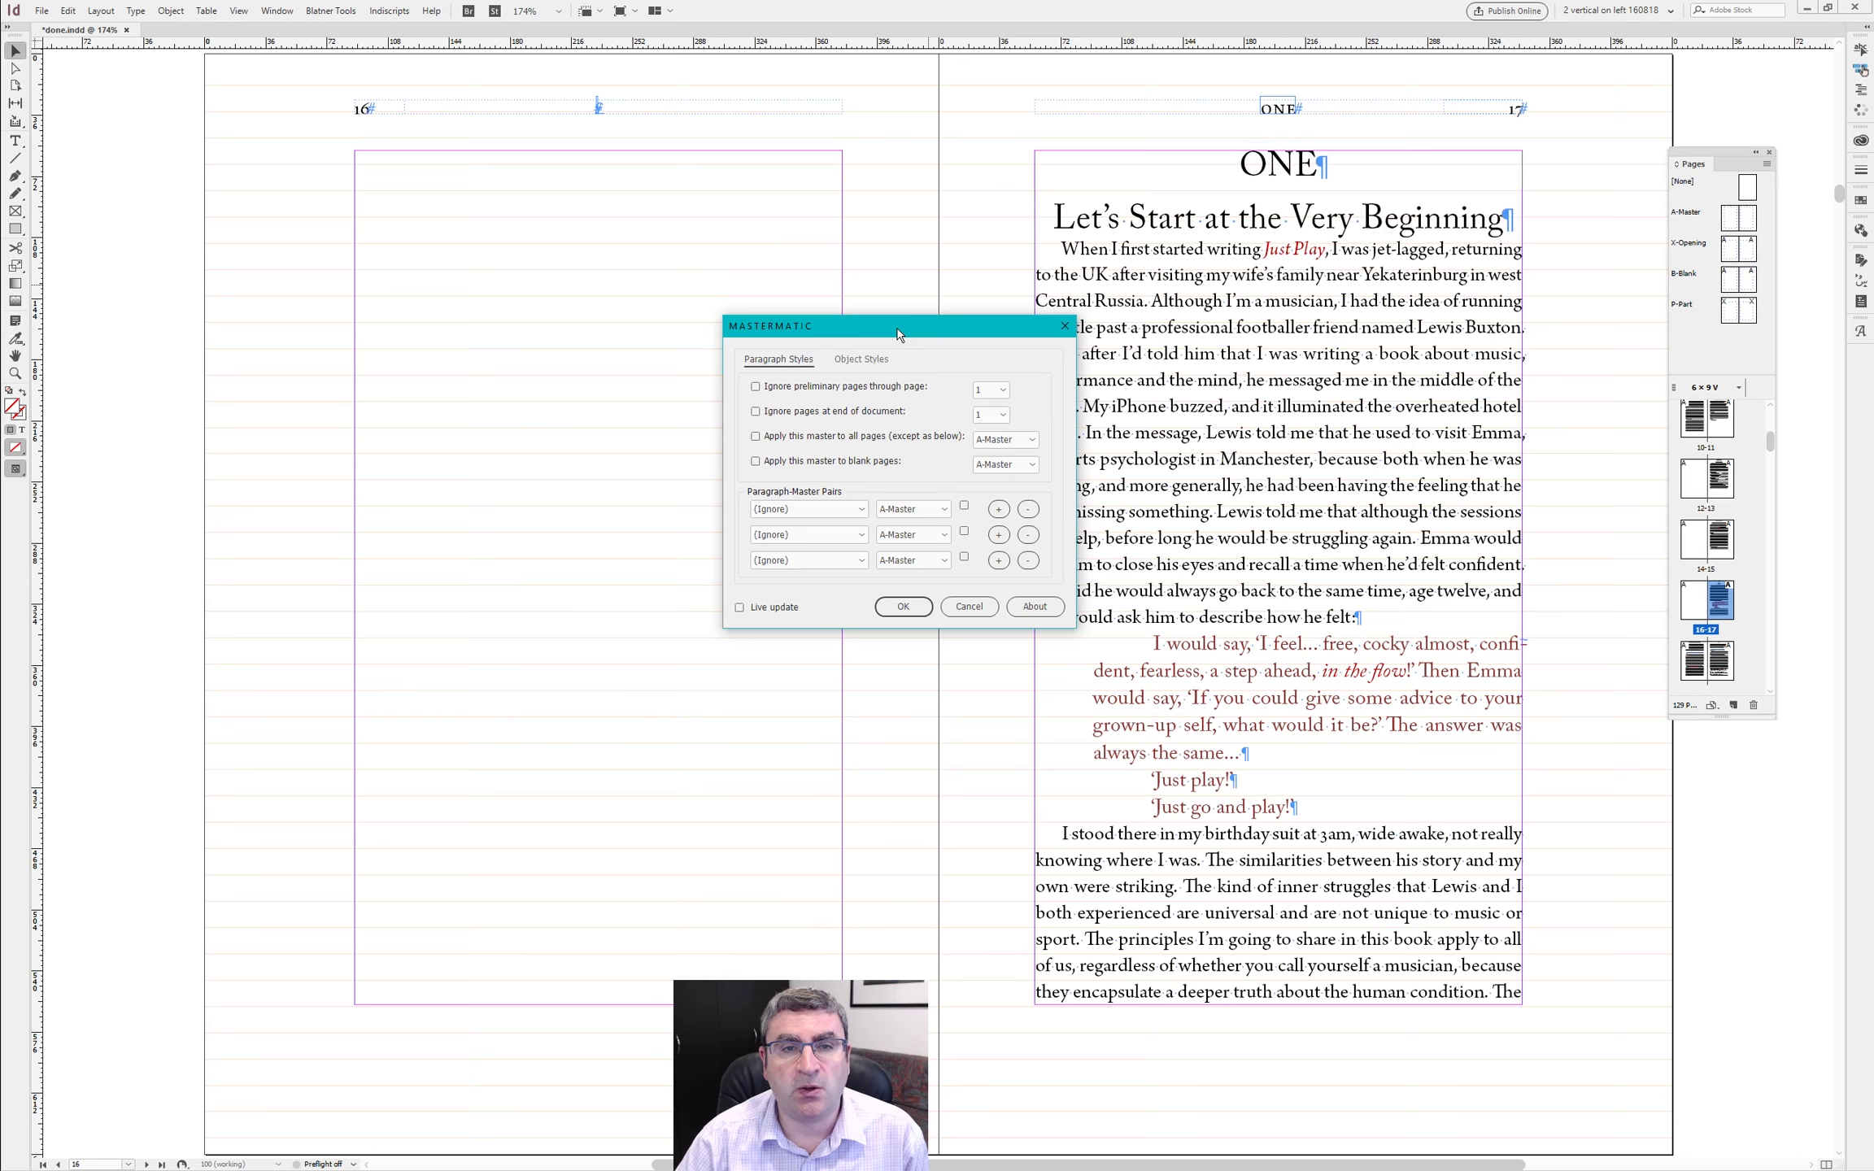
left_click(774, 607)
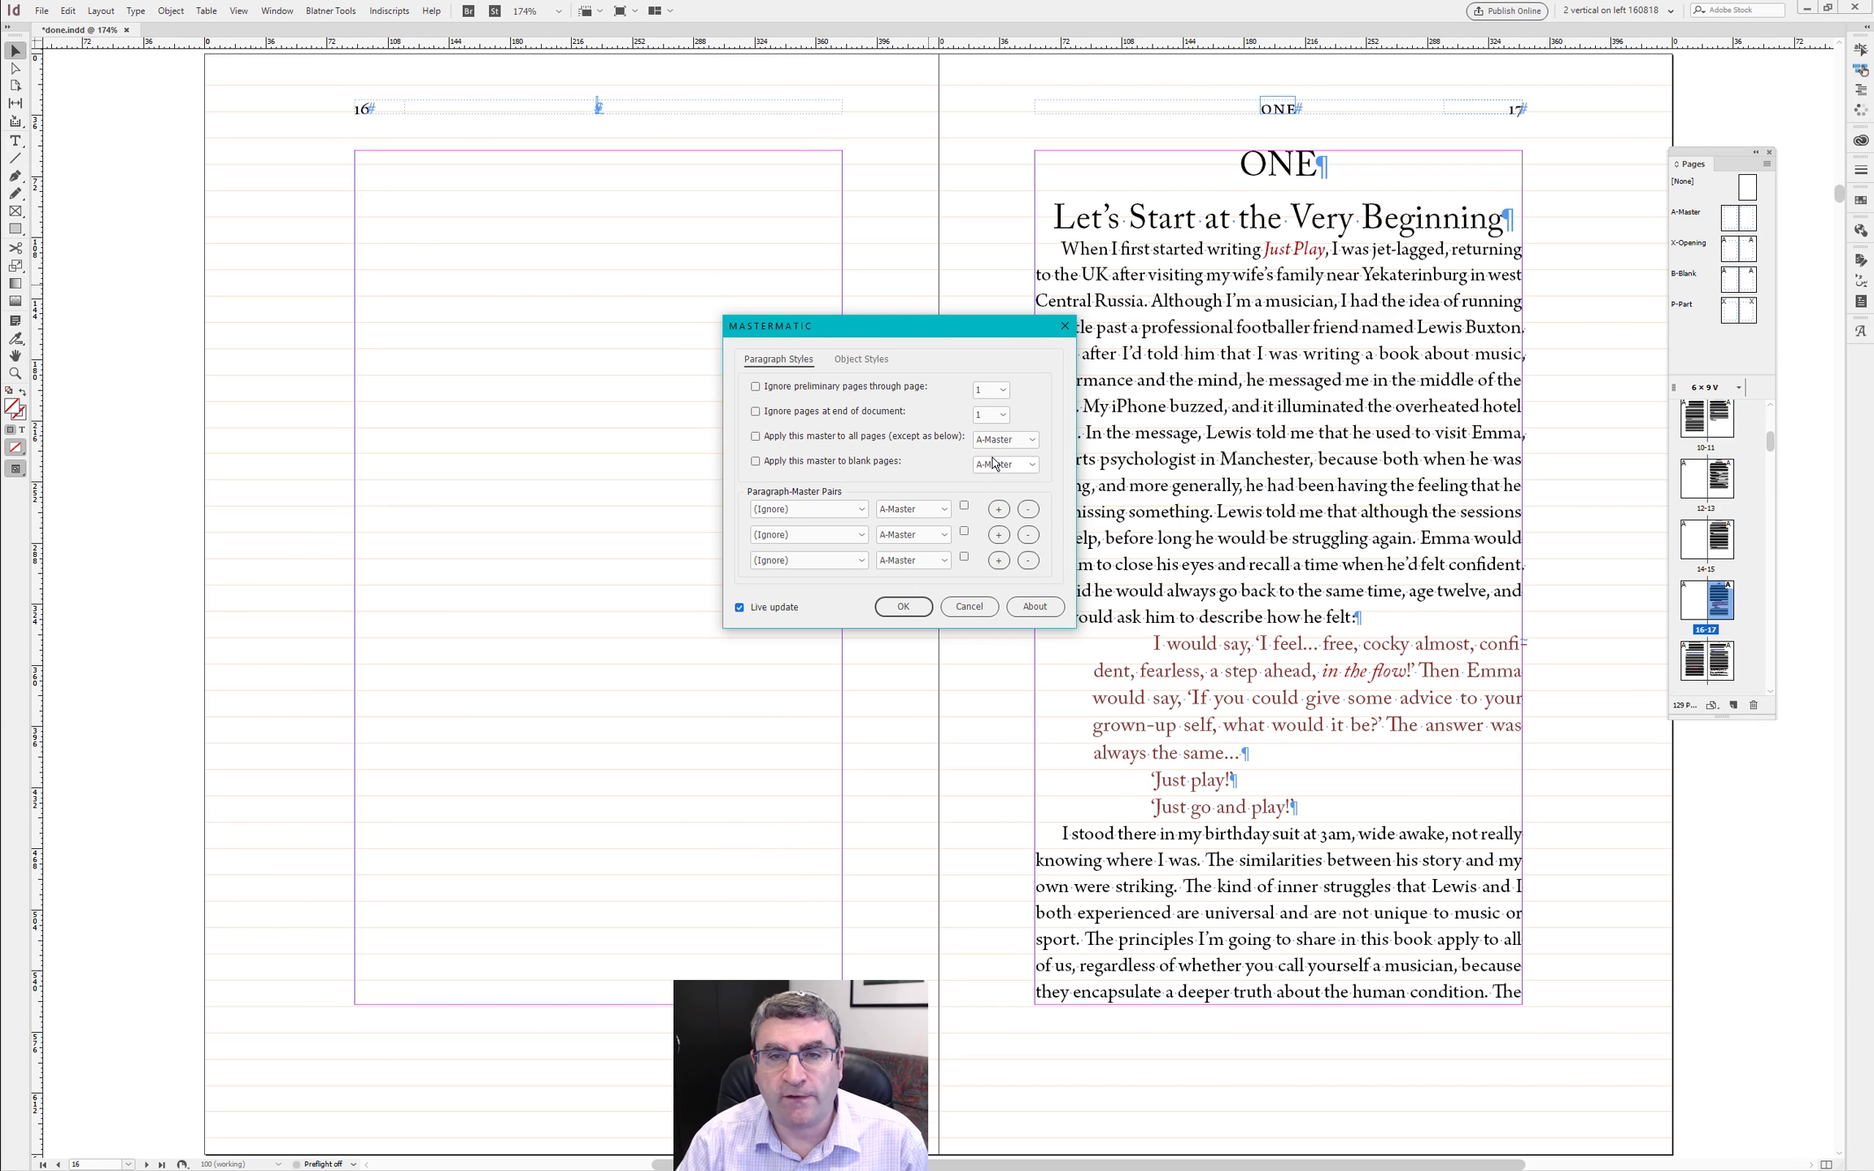
left_click(771, 443)
left_click(805, 464)
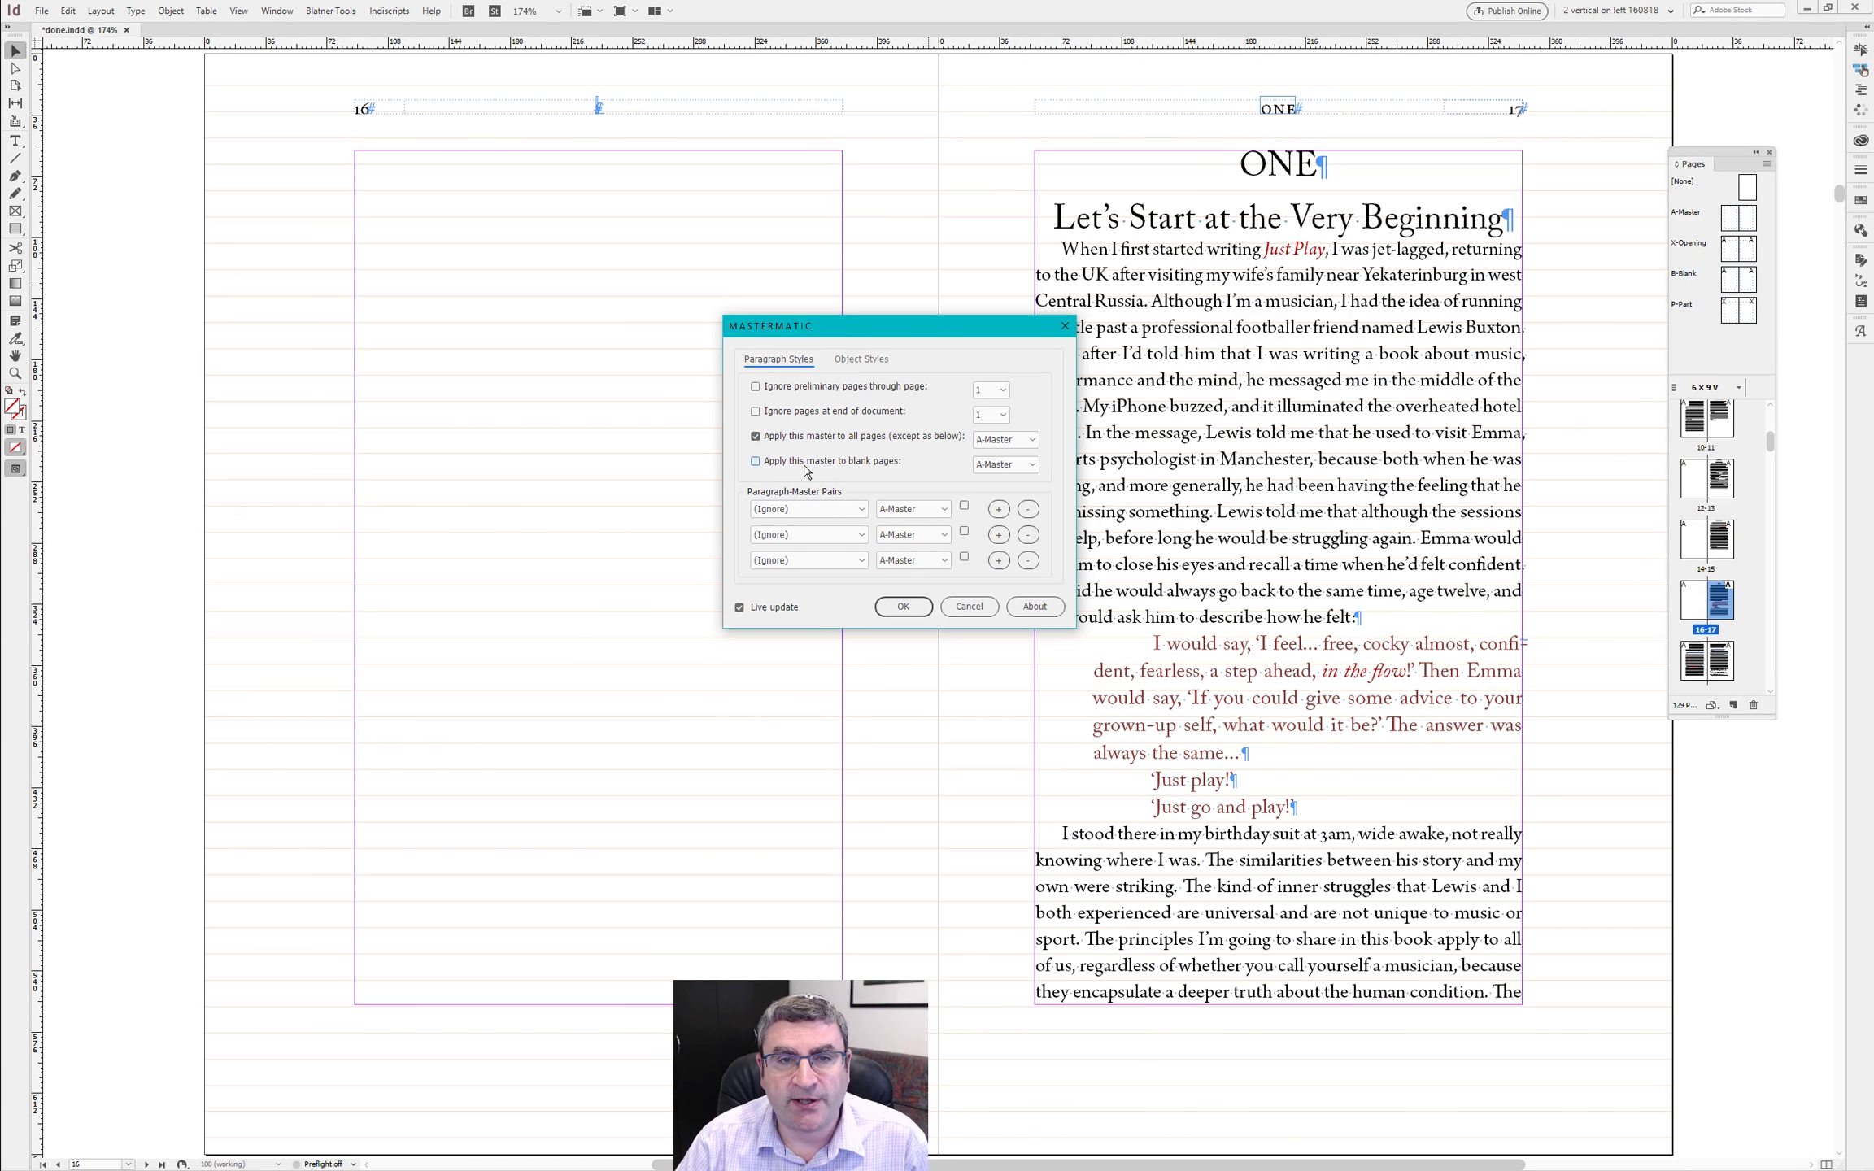
left_click(984, 472)
left_click(1006, 514)
left_click_drag(880, 328, 877, 223)
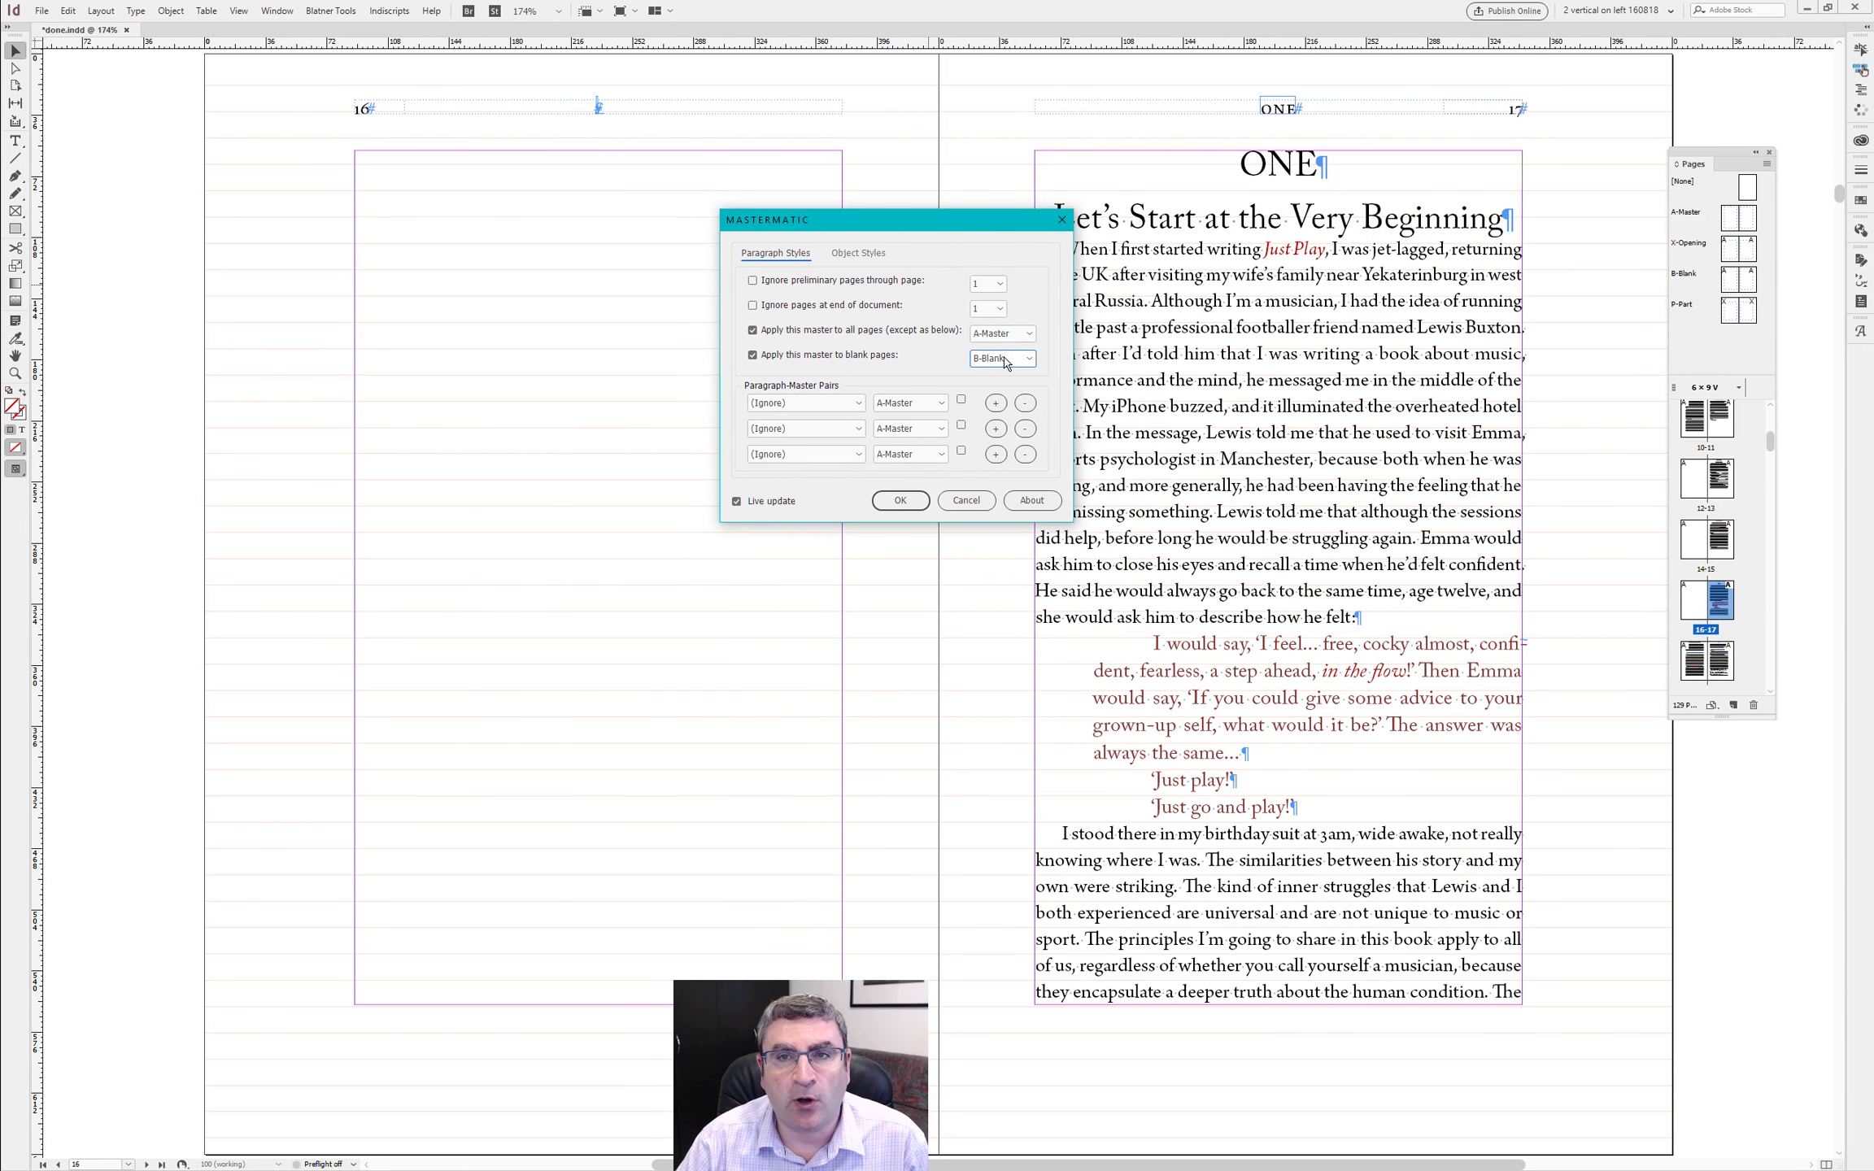
- Pair the chapter title and chapter number paragraph styles with the X-Opening master, leaving the third pair on (Ignore)
left_click(810, 404)
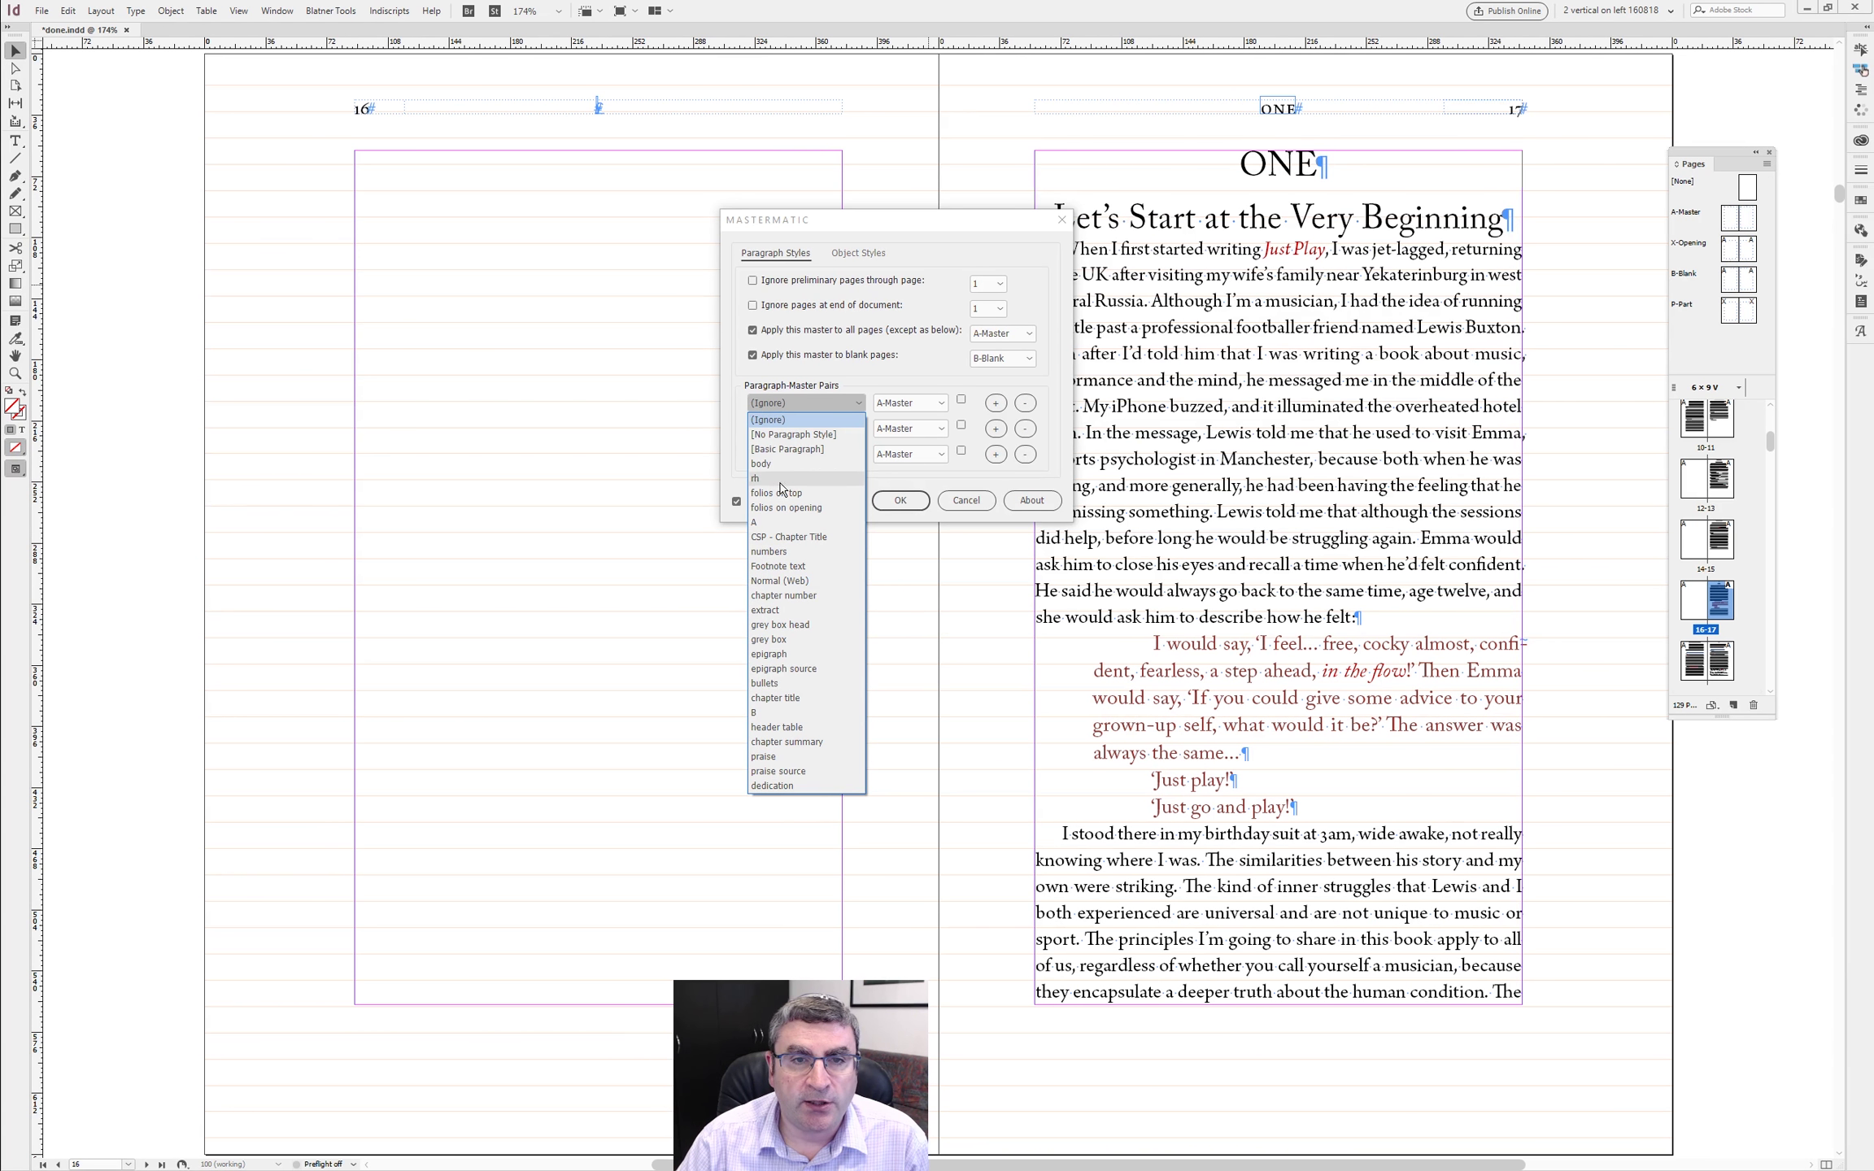
left_click(793, 705)
left_click(893, 407)
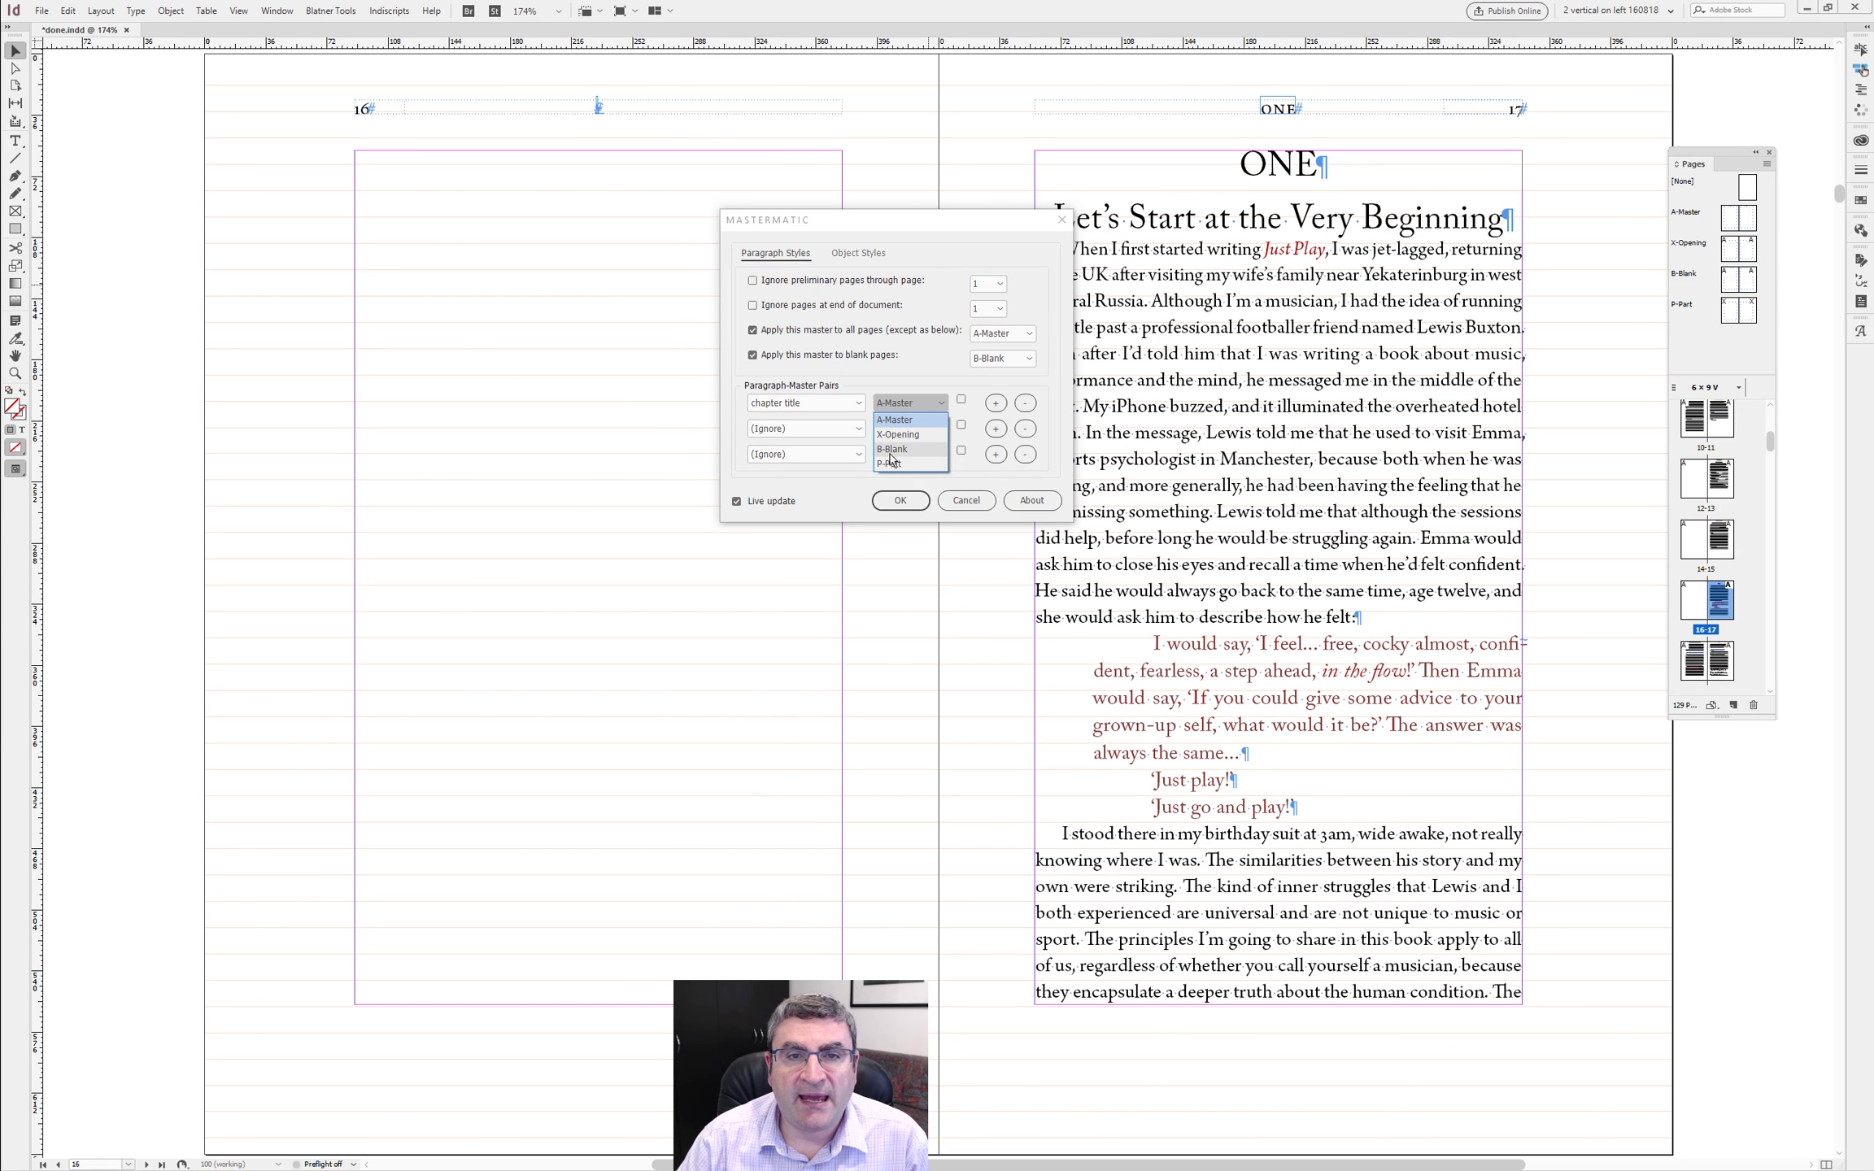
left_click(897, 435)
left_click(808, 428)
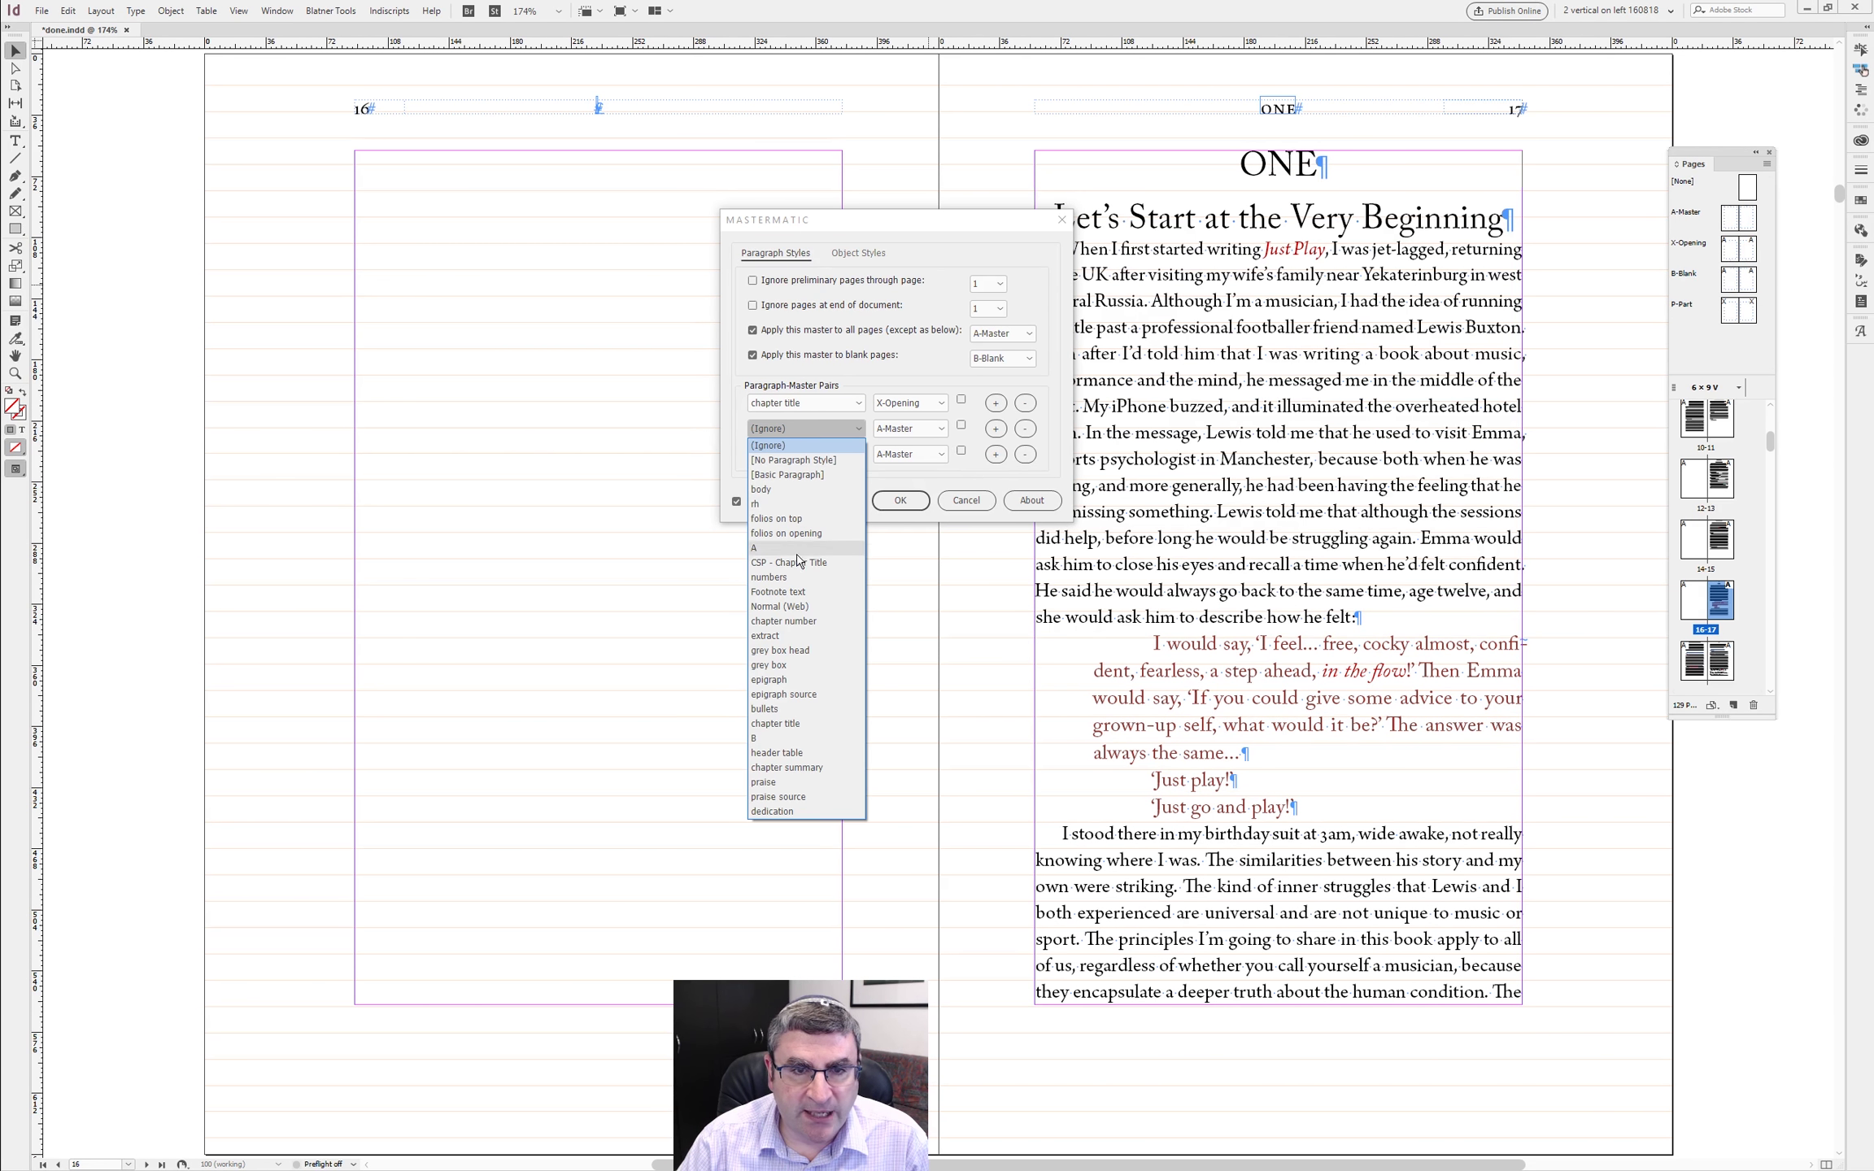
left_click(787, 621)
left_click(890, 430)
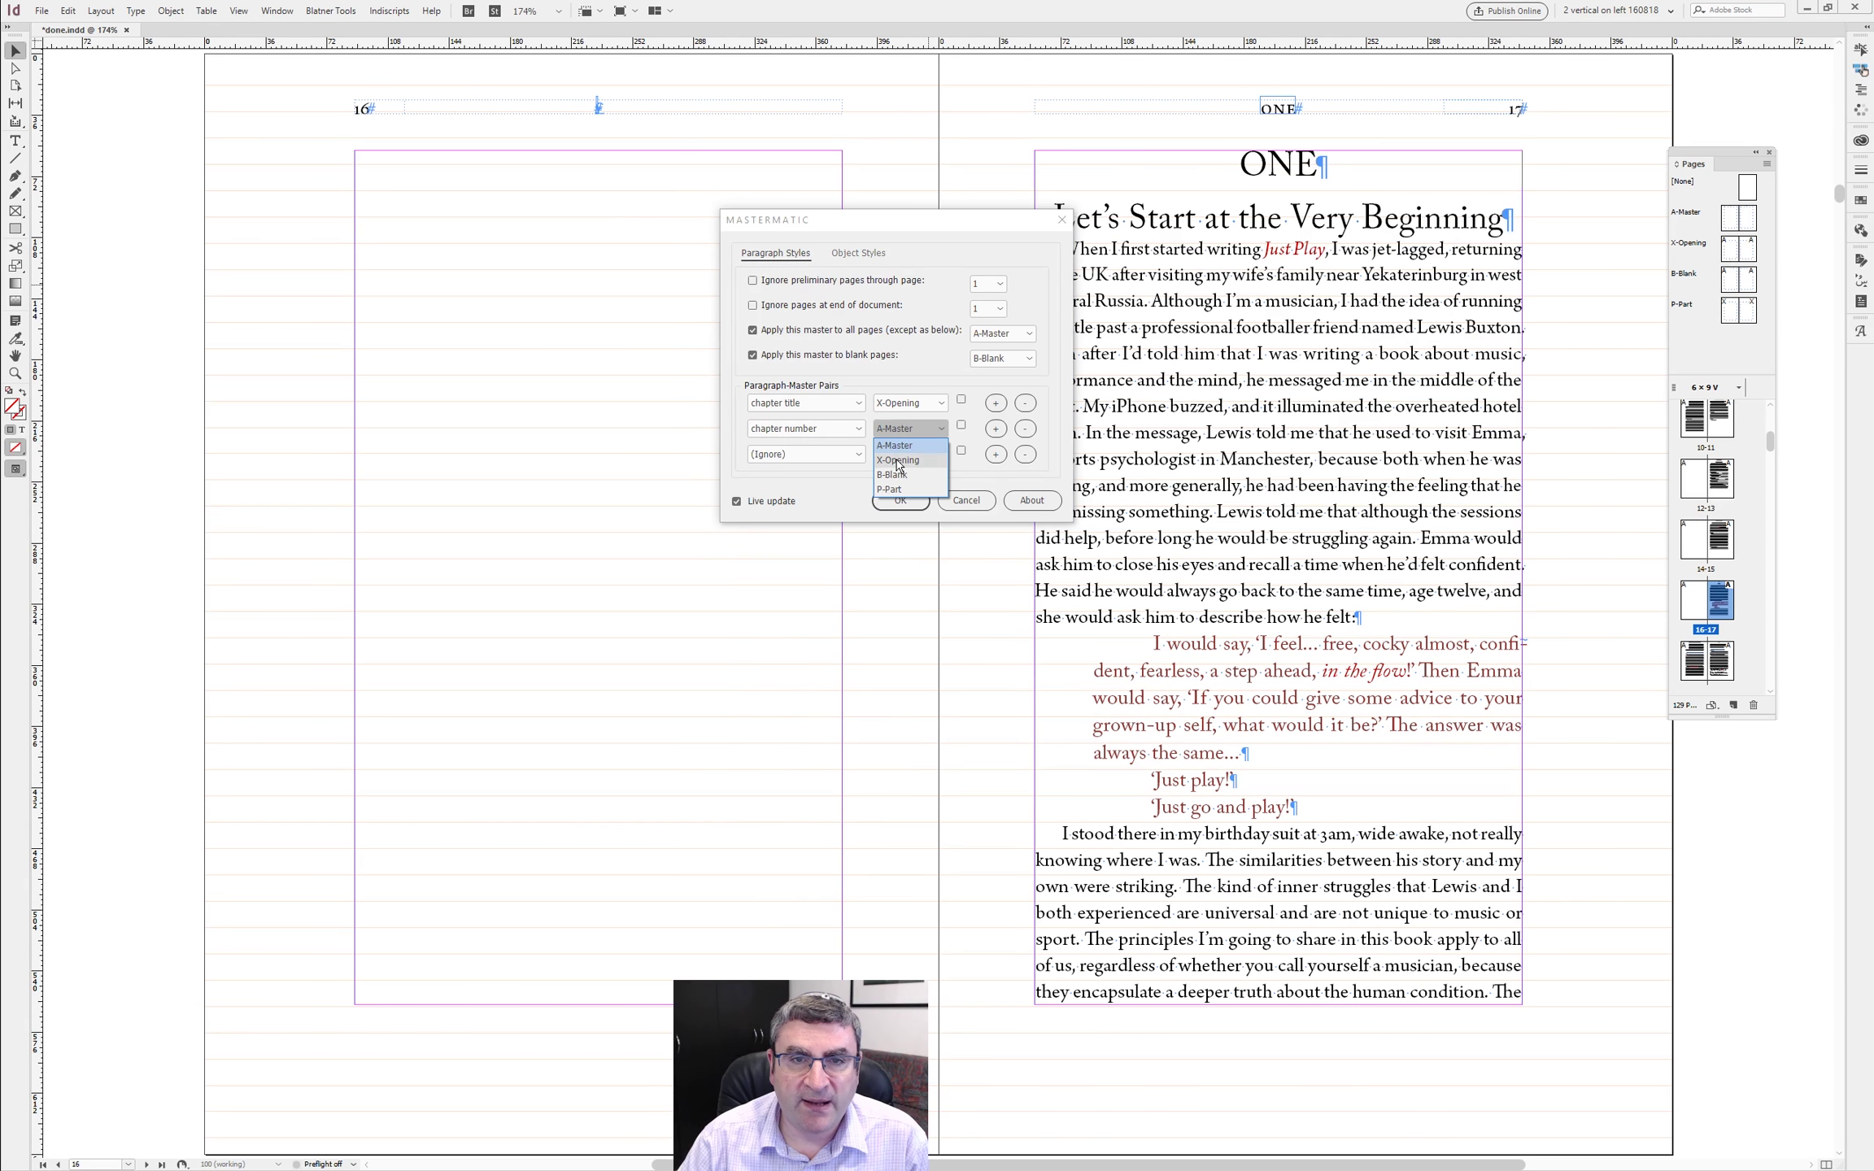
left_click(898, 461)
left_click(806, 454)
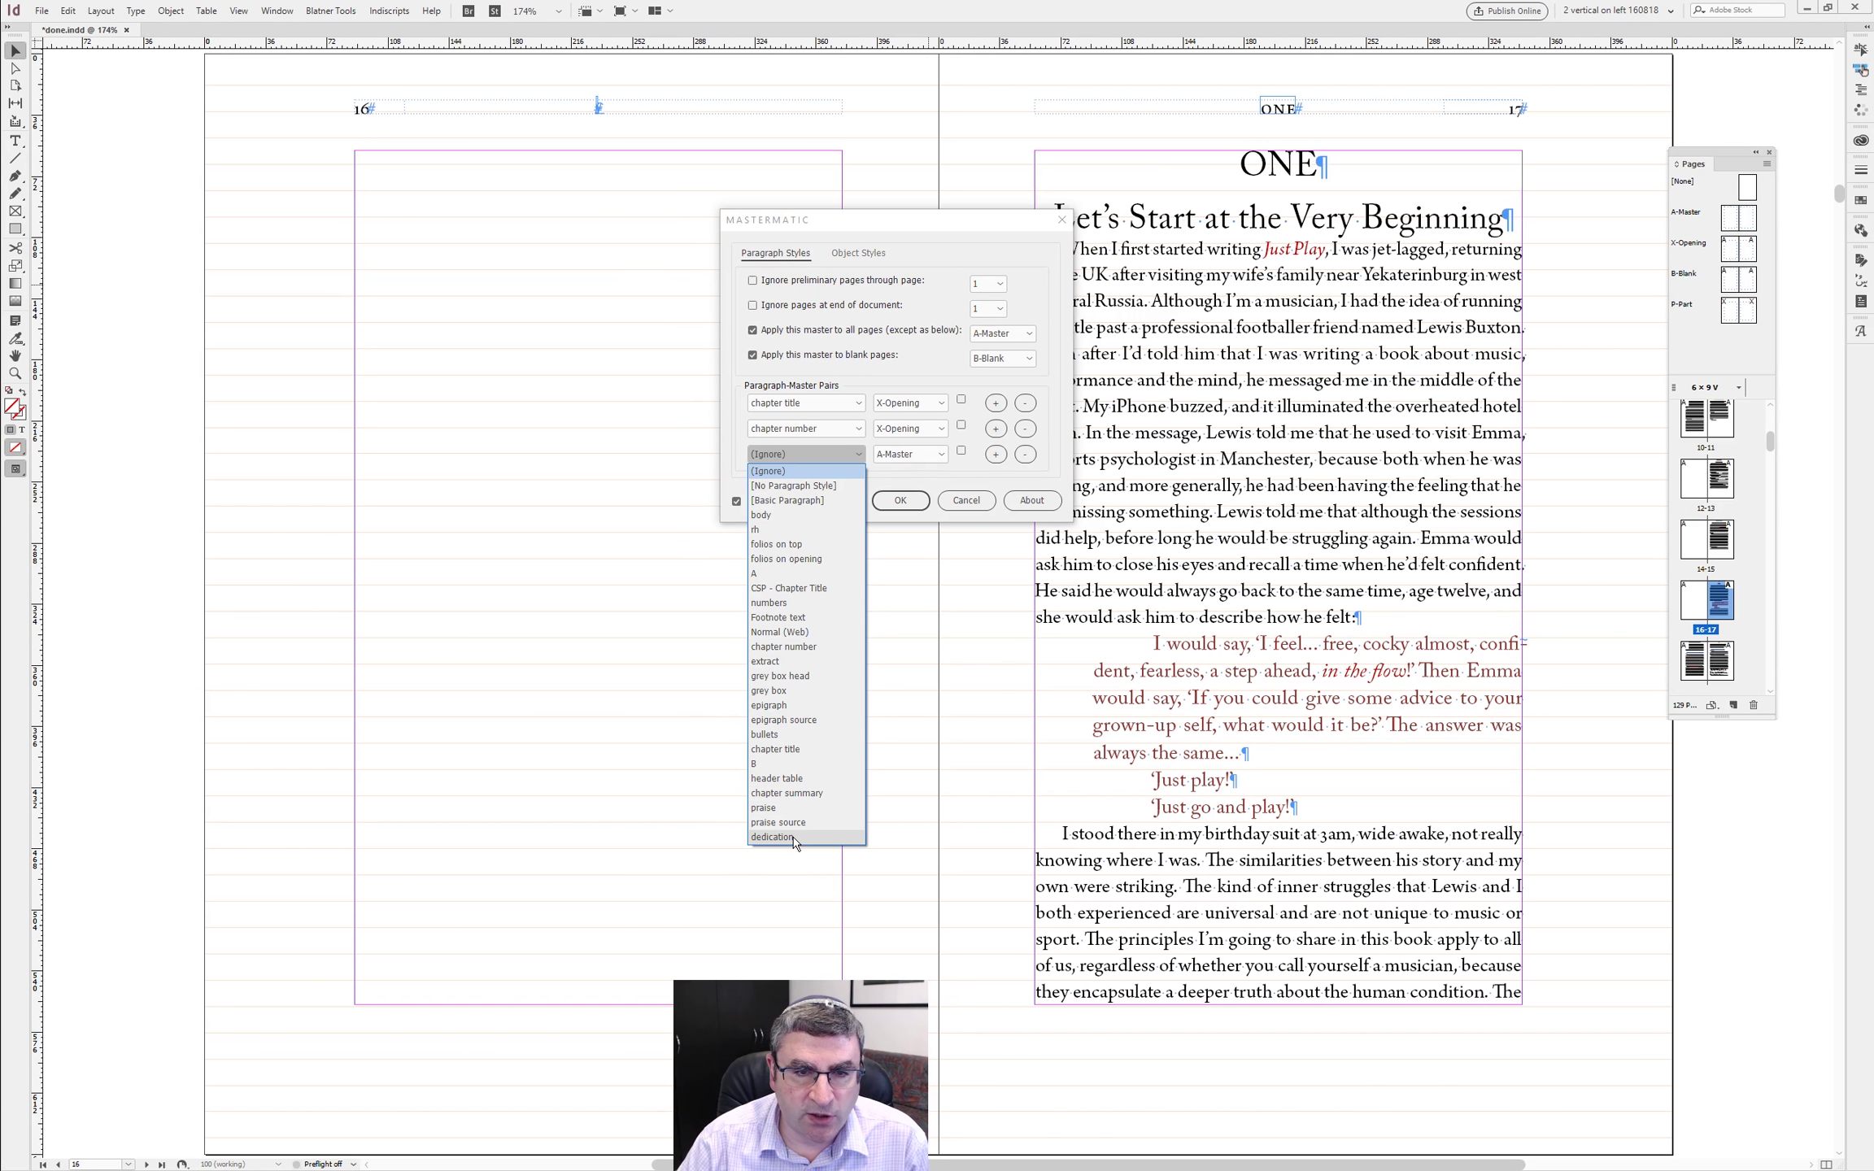
left_click(929, 477)
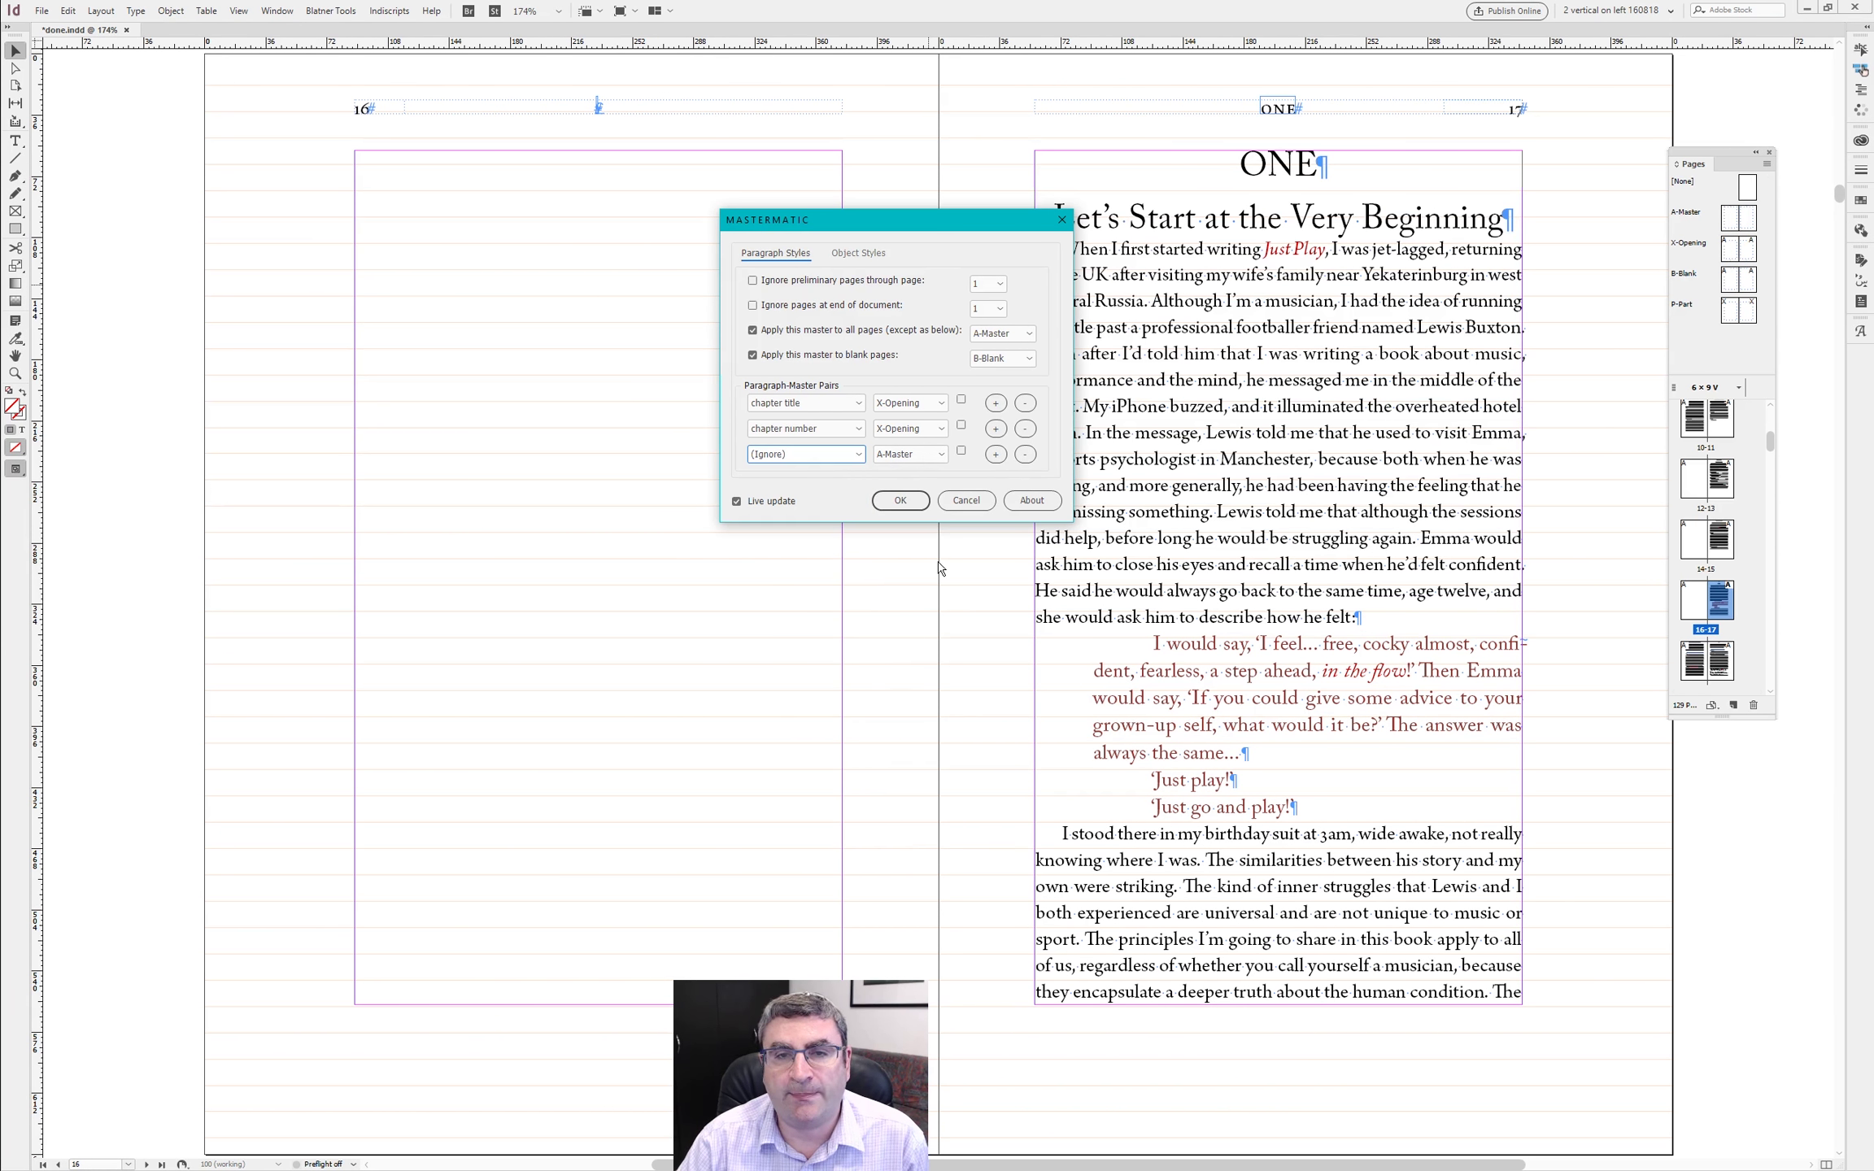
- Run Mastermatic with these settings and page forward from pages 16–17 to check the masters on the following spreads
left_click(910, 503)
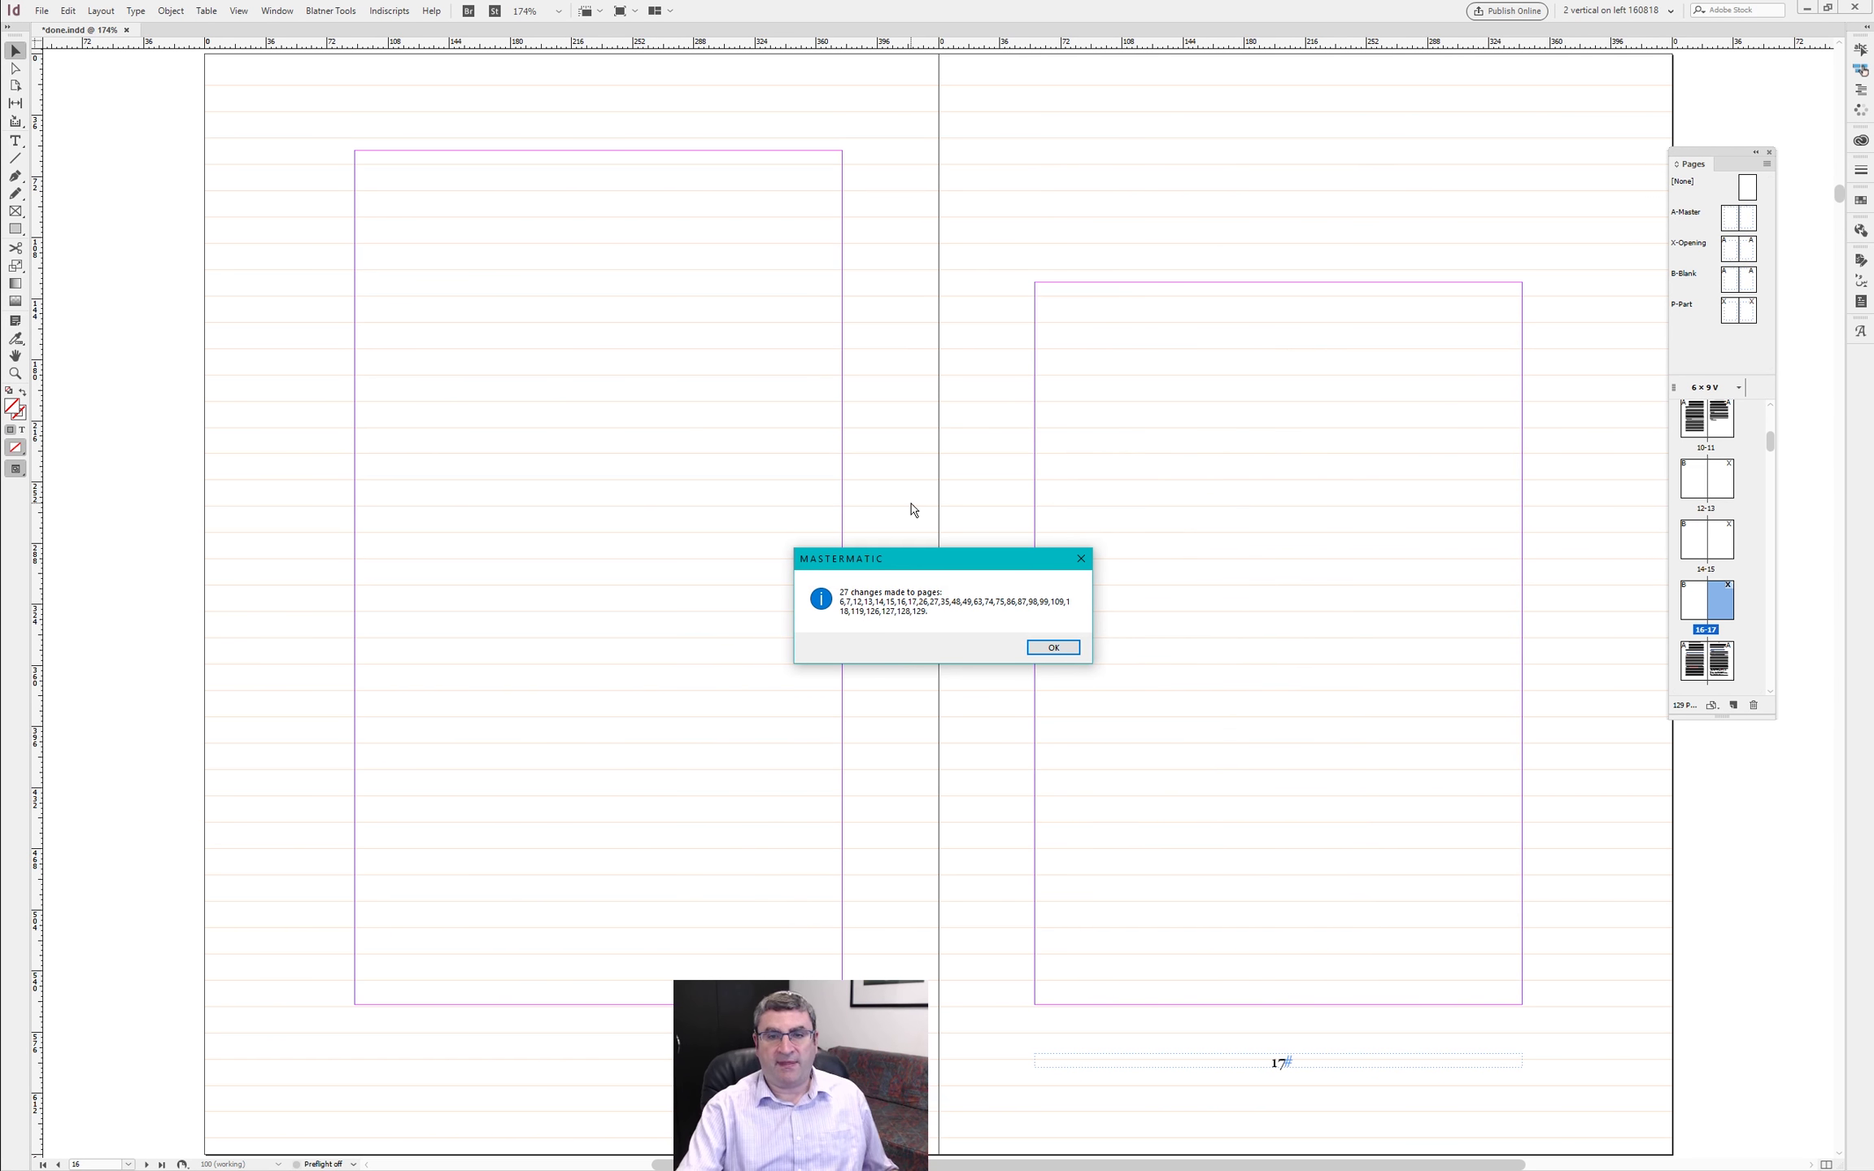
key("Return")
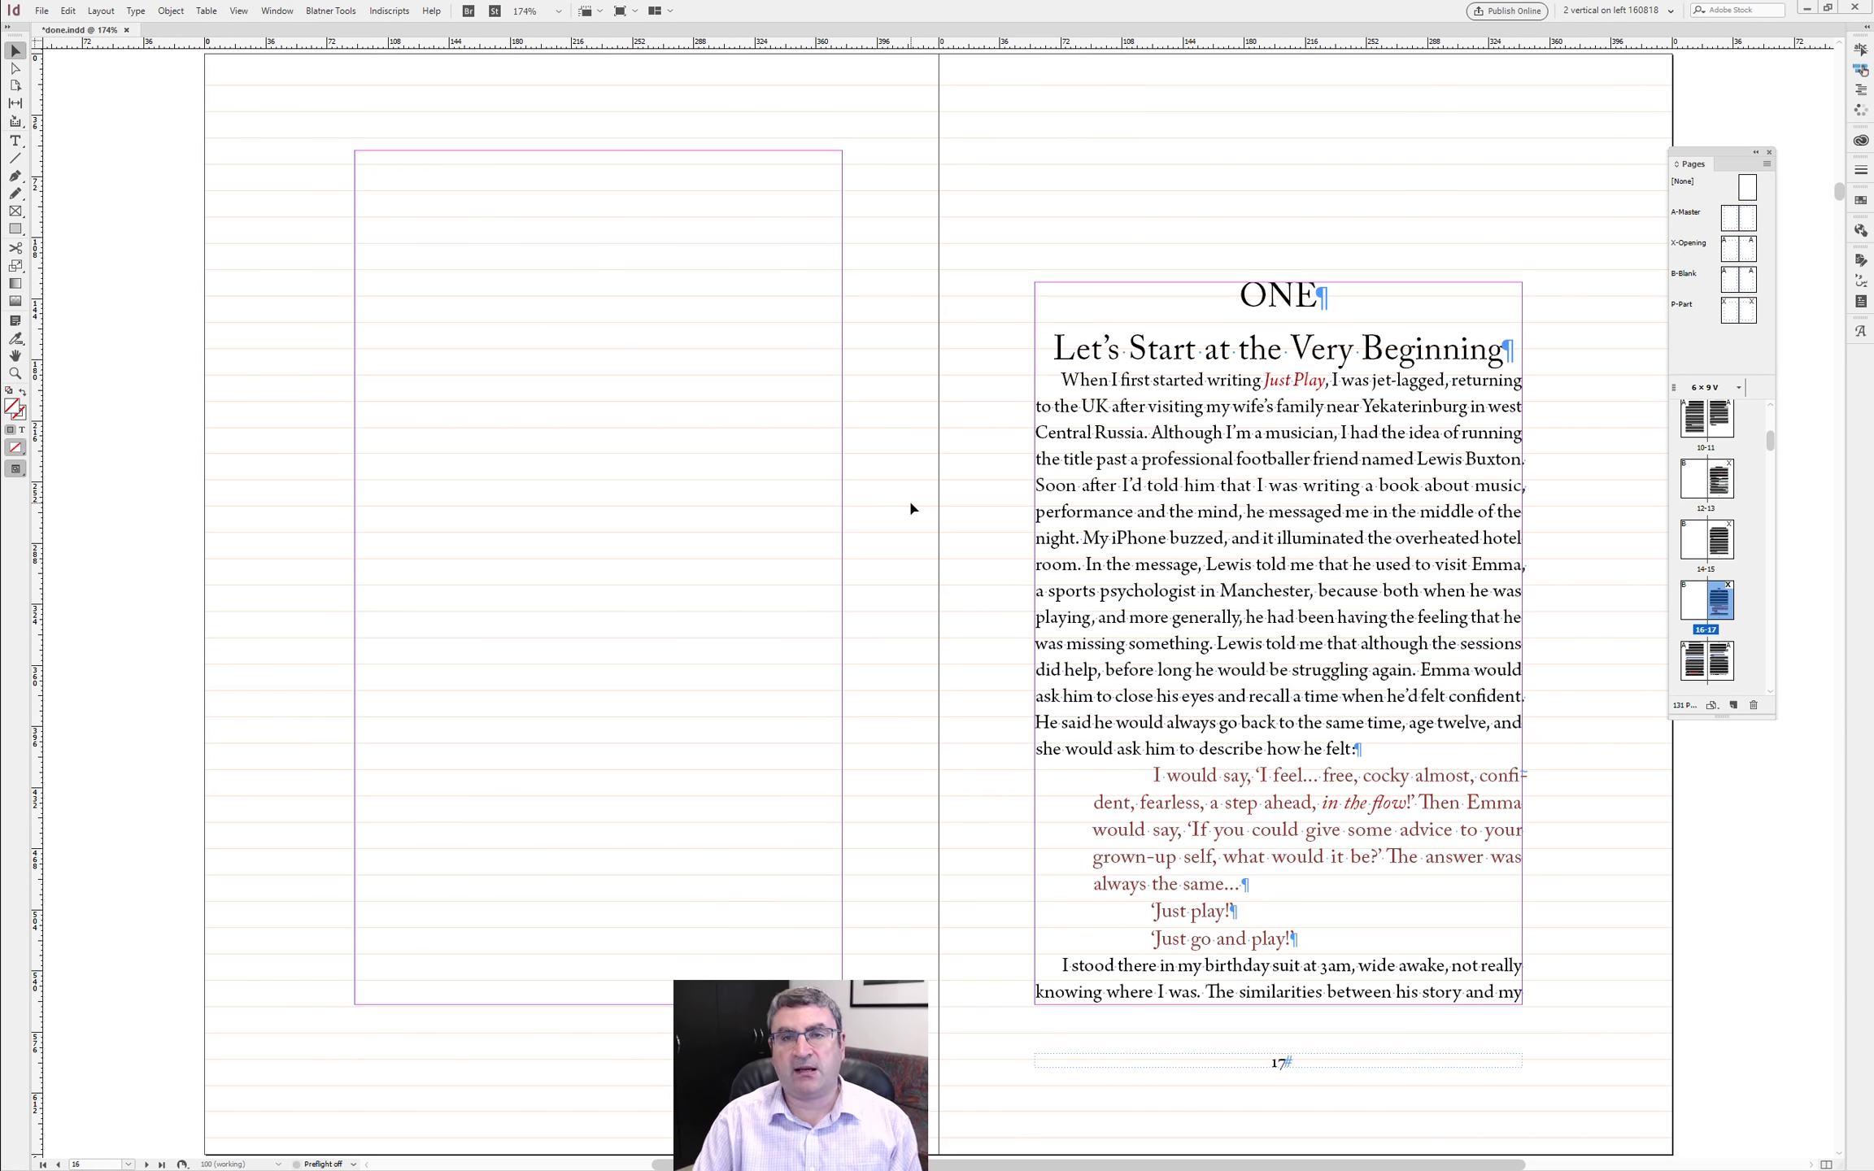
key("alt+Page_Down")
key("alt+Page_Down")
key("alt+Page_Down")
key("alt+Page_Down")
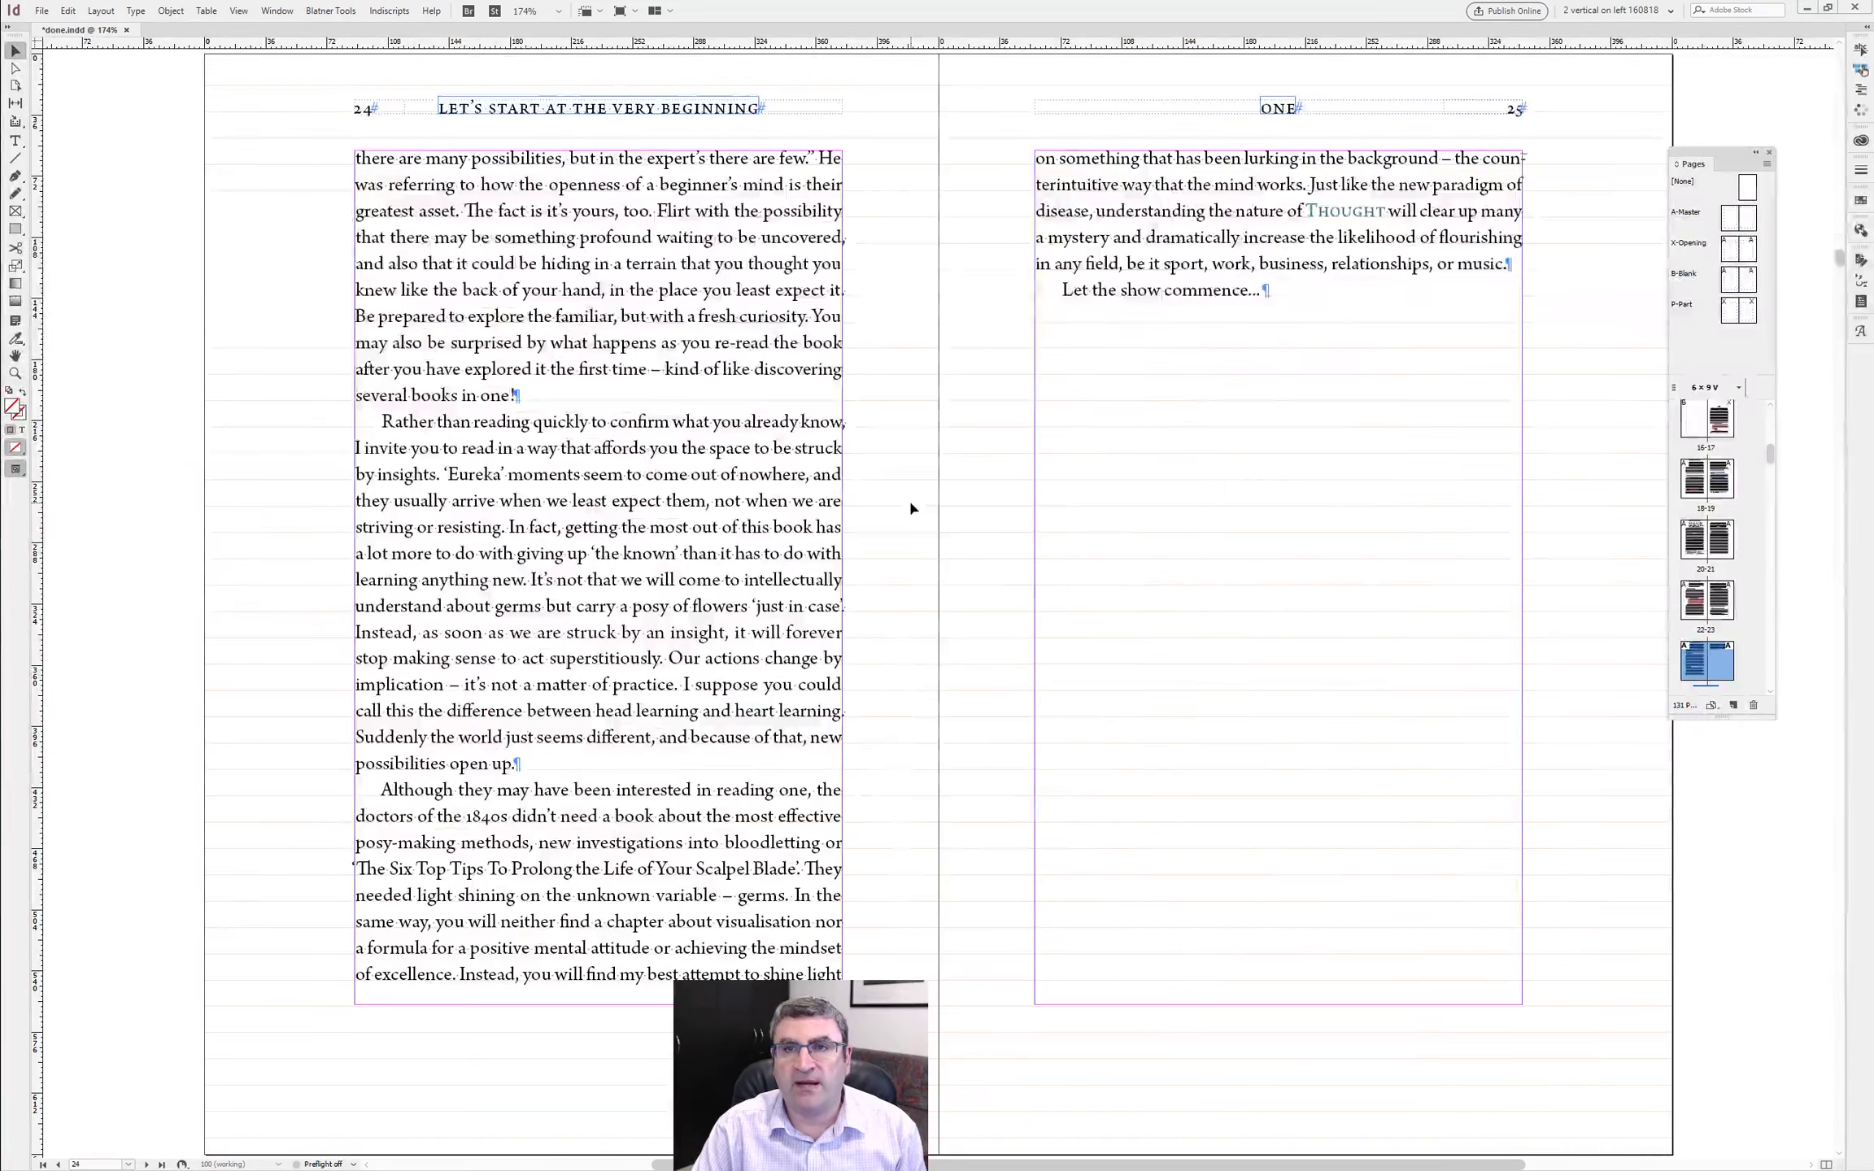
- Page back from spread 24–25 to the front of the book to check the masters applied to each spread
key("alt+Page_Down")
key("alt+Page_Up")
key("alt+Page_Up")
key("alt+Page_Up")
key("alt+Page_Up")
key("alt+Page_Up")
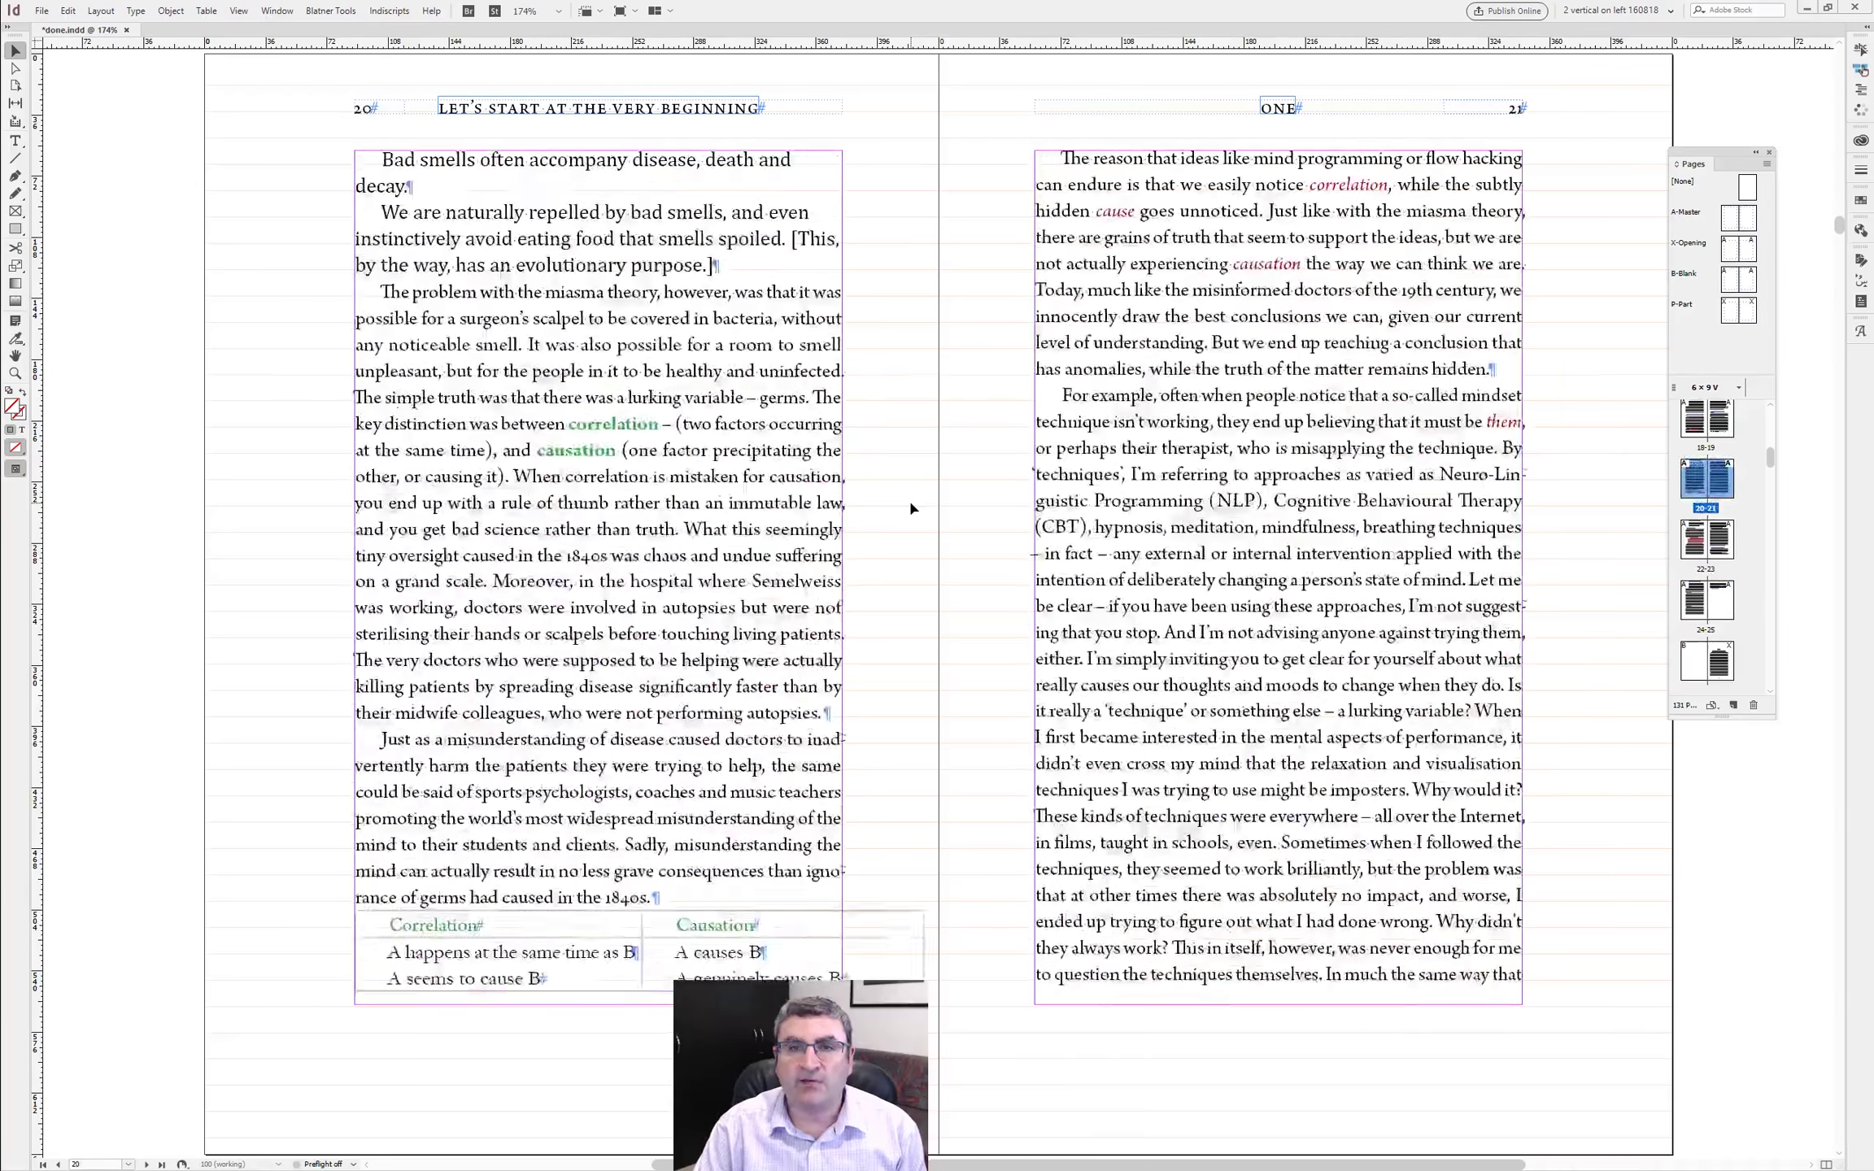
key("alt+Page_Up")
key("alt+Page_Up")
key("alt+Page_Up")
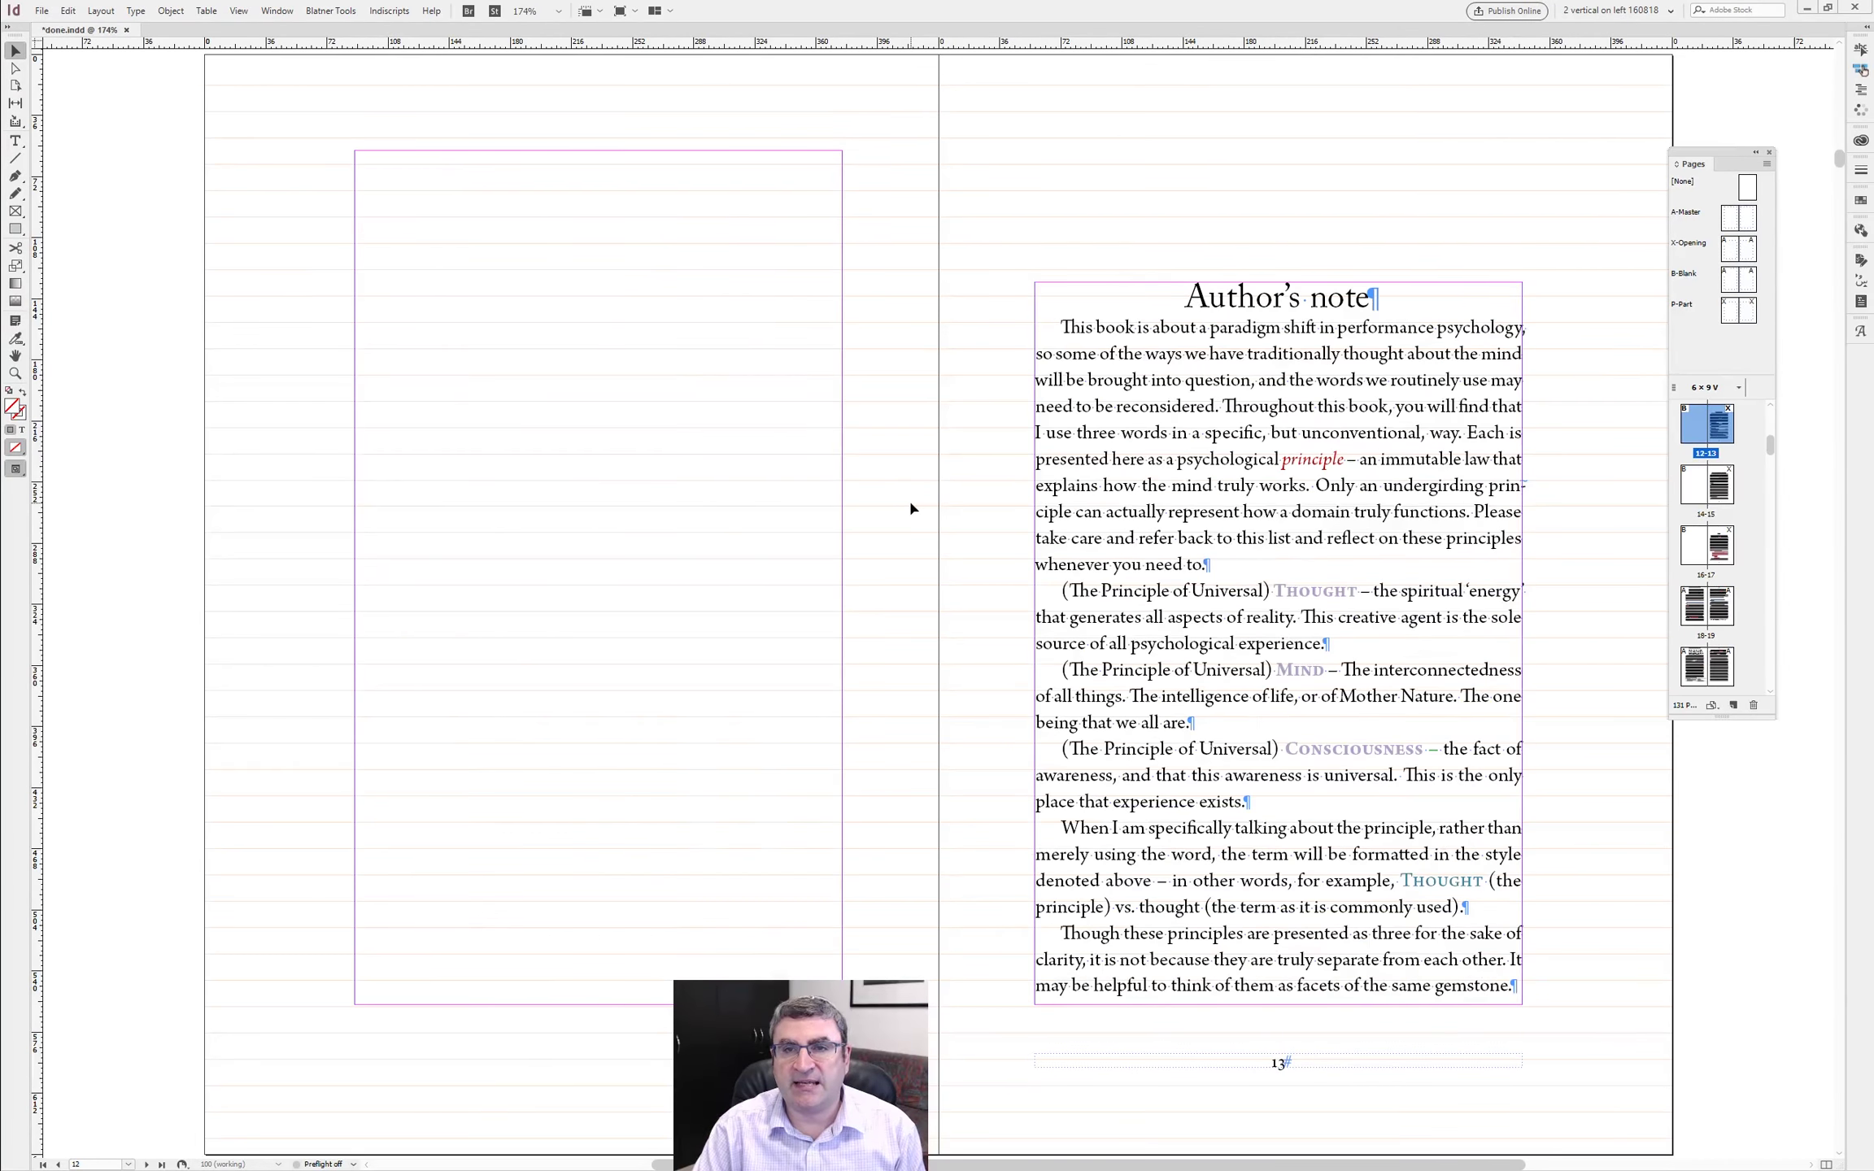
key("alt+Page_Up")
key("alt+Page_Up")
key("alt+Page_Up")
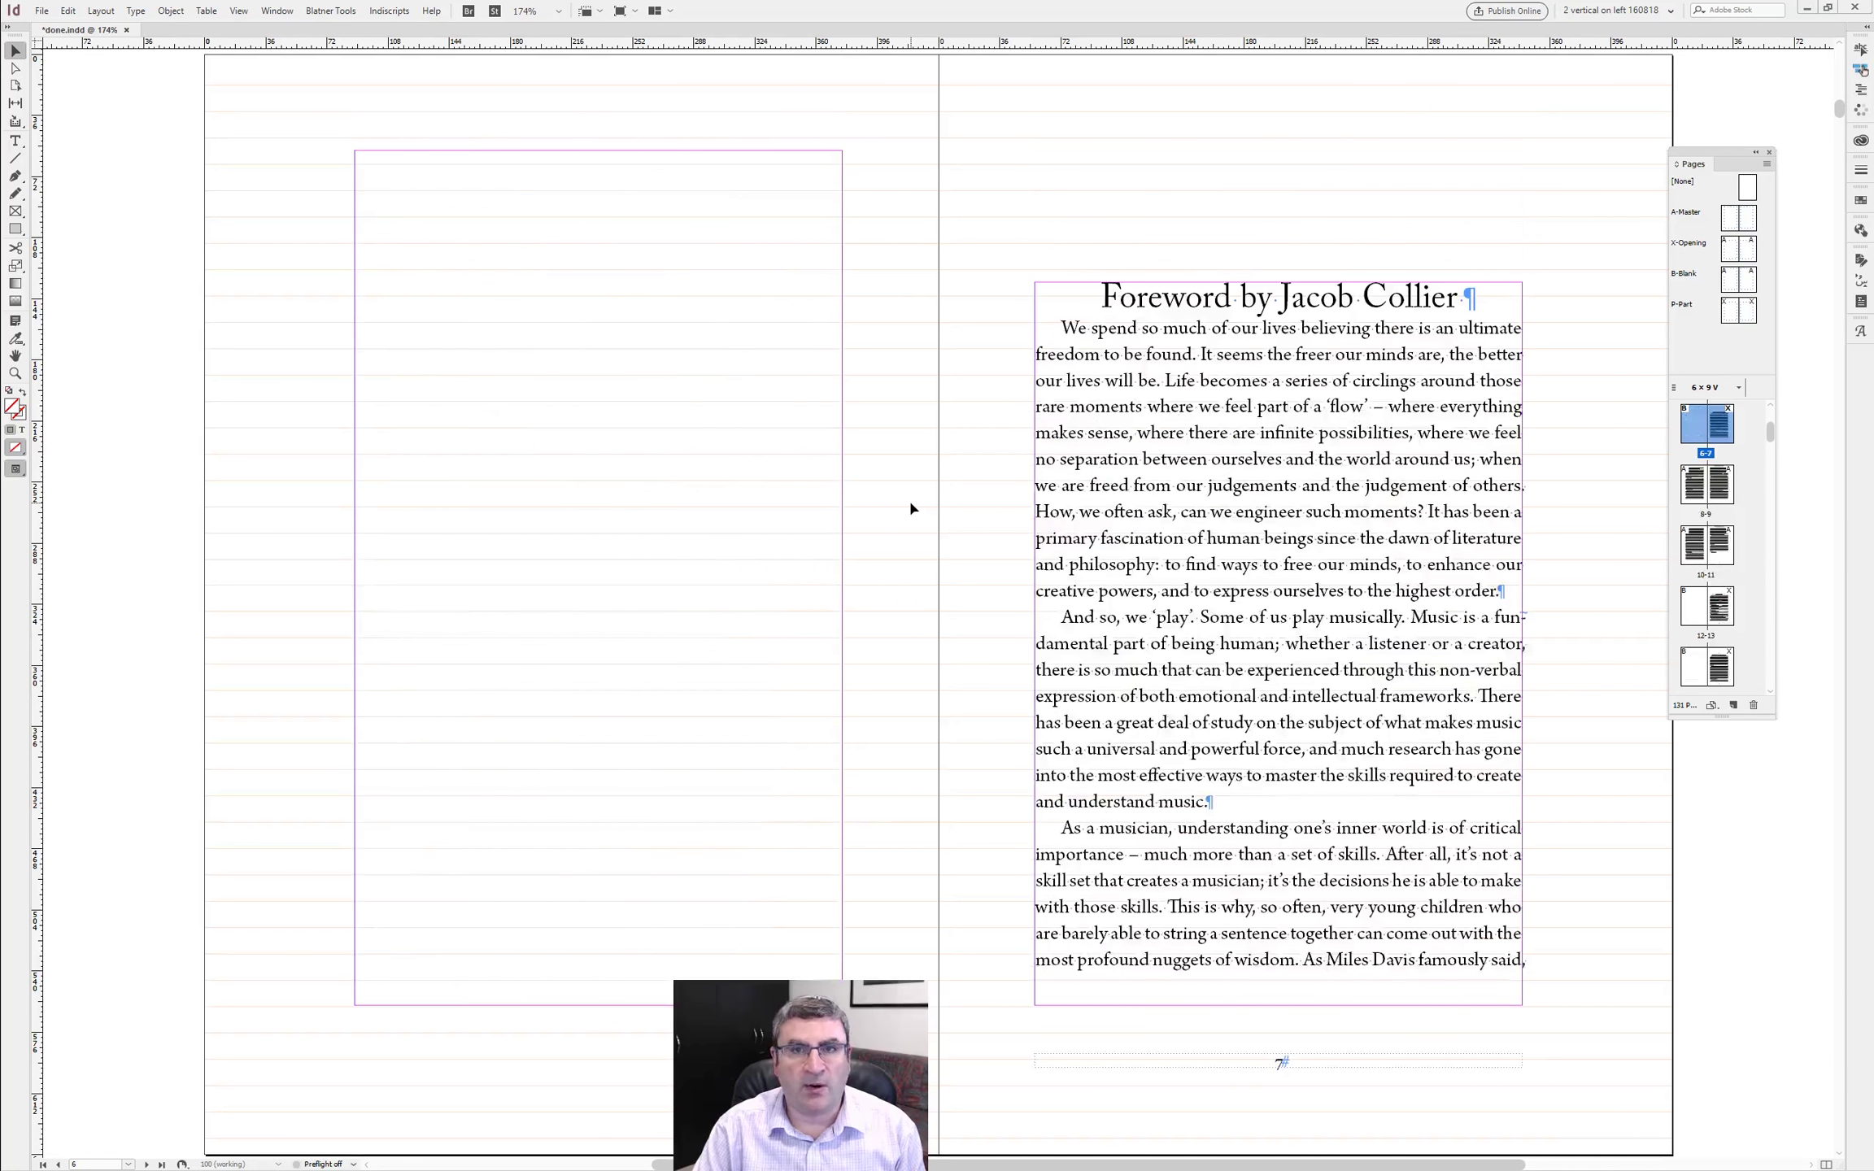
key("alt+Page_Down")
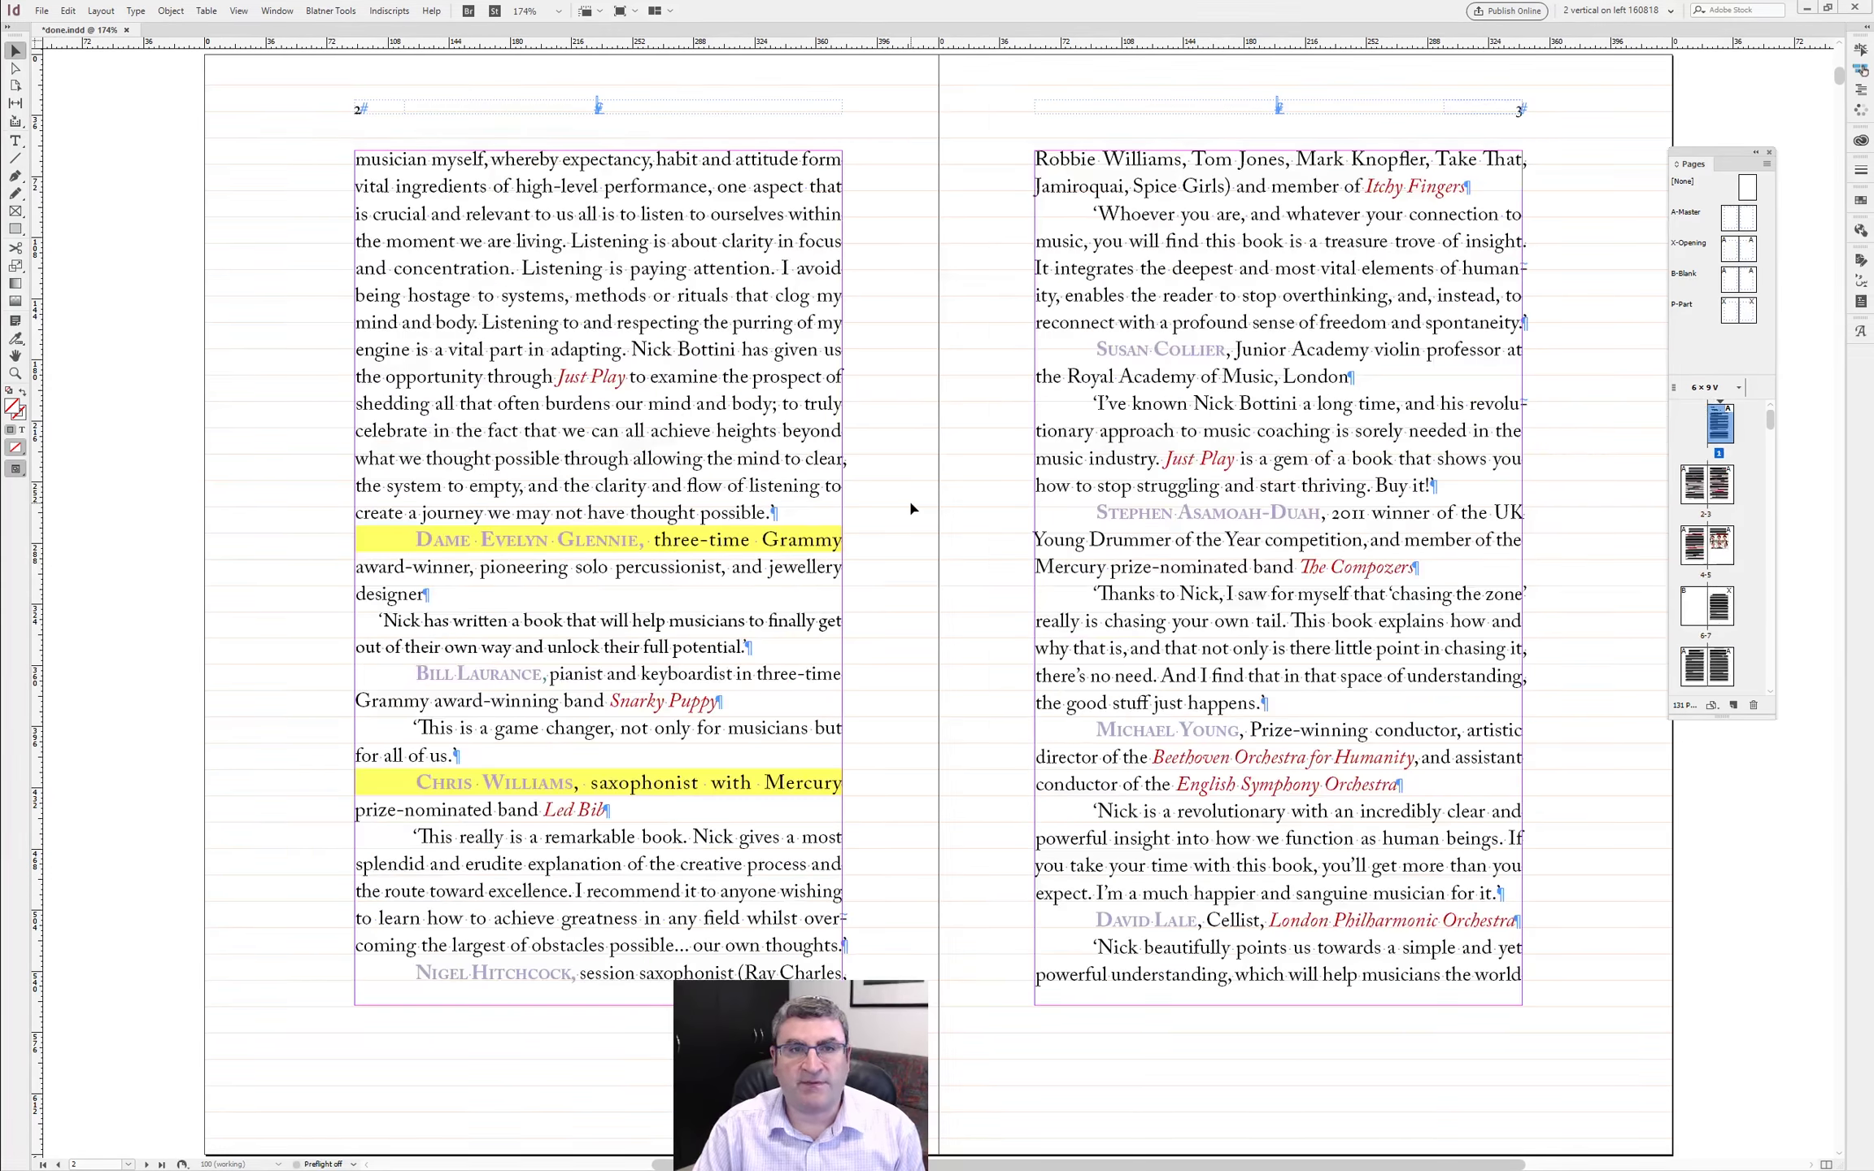
key("alt+Page_Up")
key("alt+Page_Up")
key("alt+Page_Up")
- Page forward from the front of the book to spread 22–23, checking chapter openings, blank pages and running headers
key("alt+Page_Down")
key("alt+Page_Down")
key("alt+Page_Down")
key("alt+Page_Down")
key("alt+Page_Down")
key("alt+Page_Down")
key("alt+Page_Down")
key("alt+Page_Down")
key("alt+Page_Down")
key("alt+Page_Down")
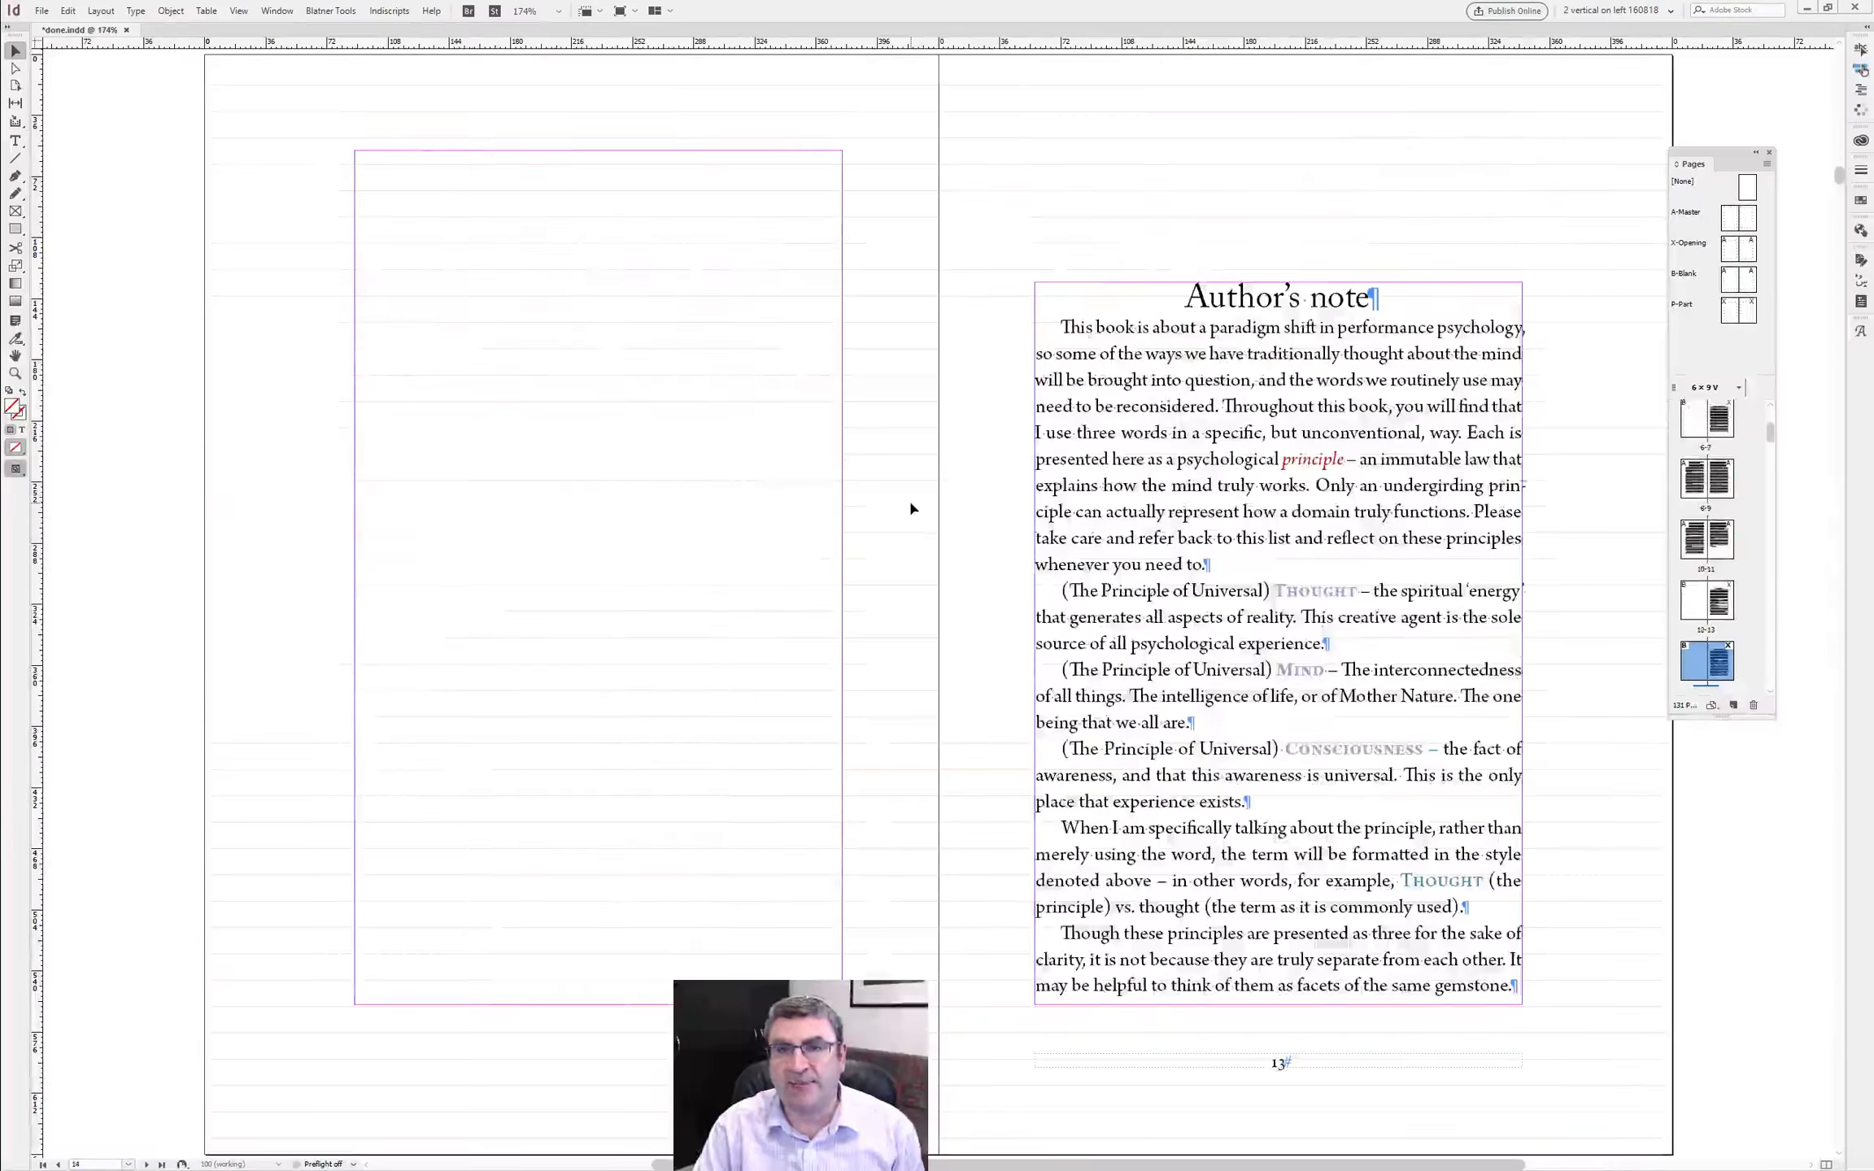
key("alt+Page_Down")
key("alt+Page_Down")
key("alt+Page_Up")
- Insert a new paragraph reading "two and half" directly above the heading "A Matter Of Principle" on page 22
double_click(511, 309)
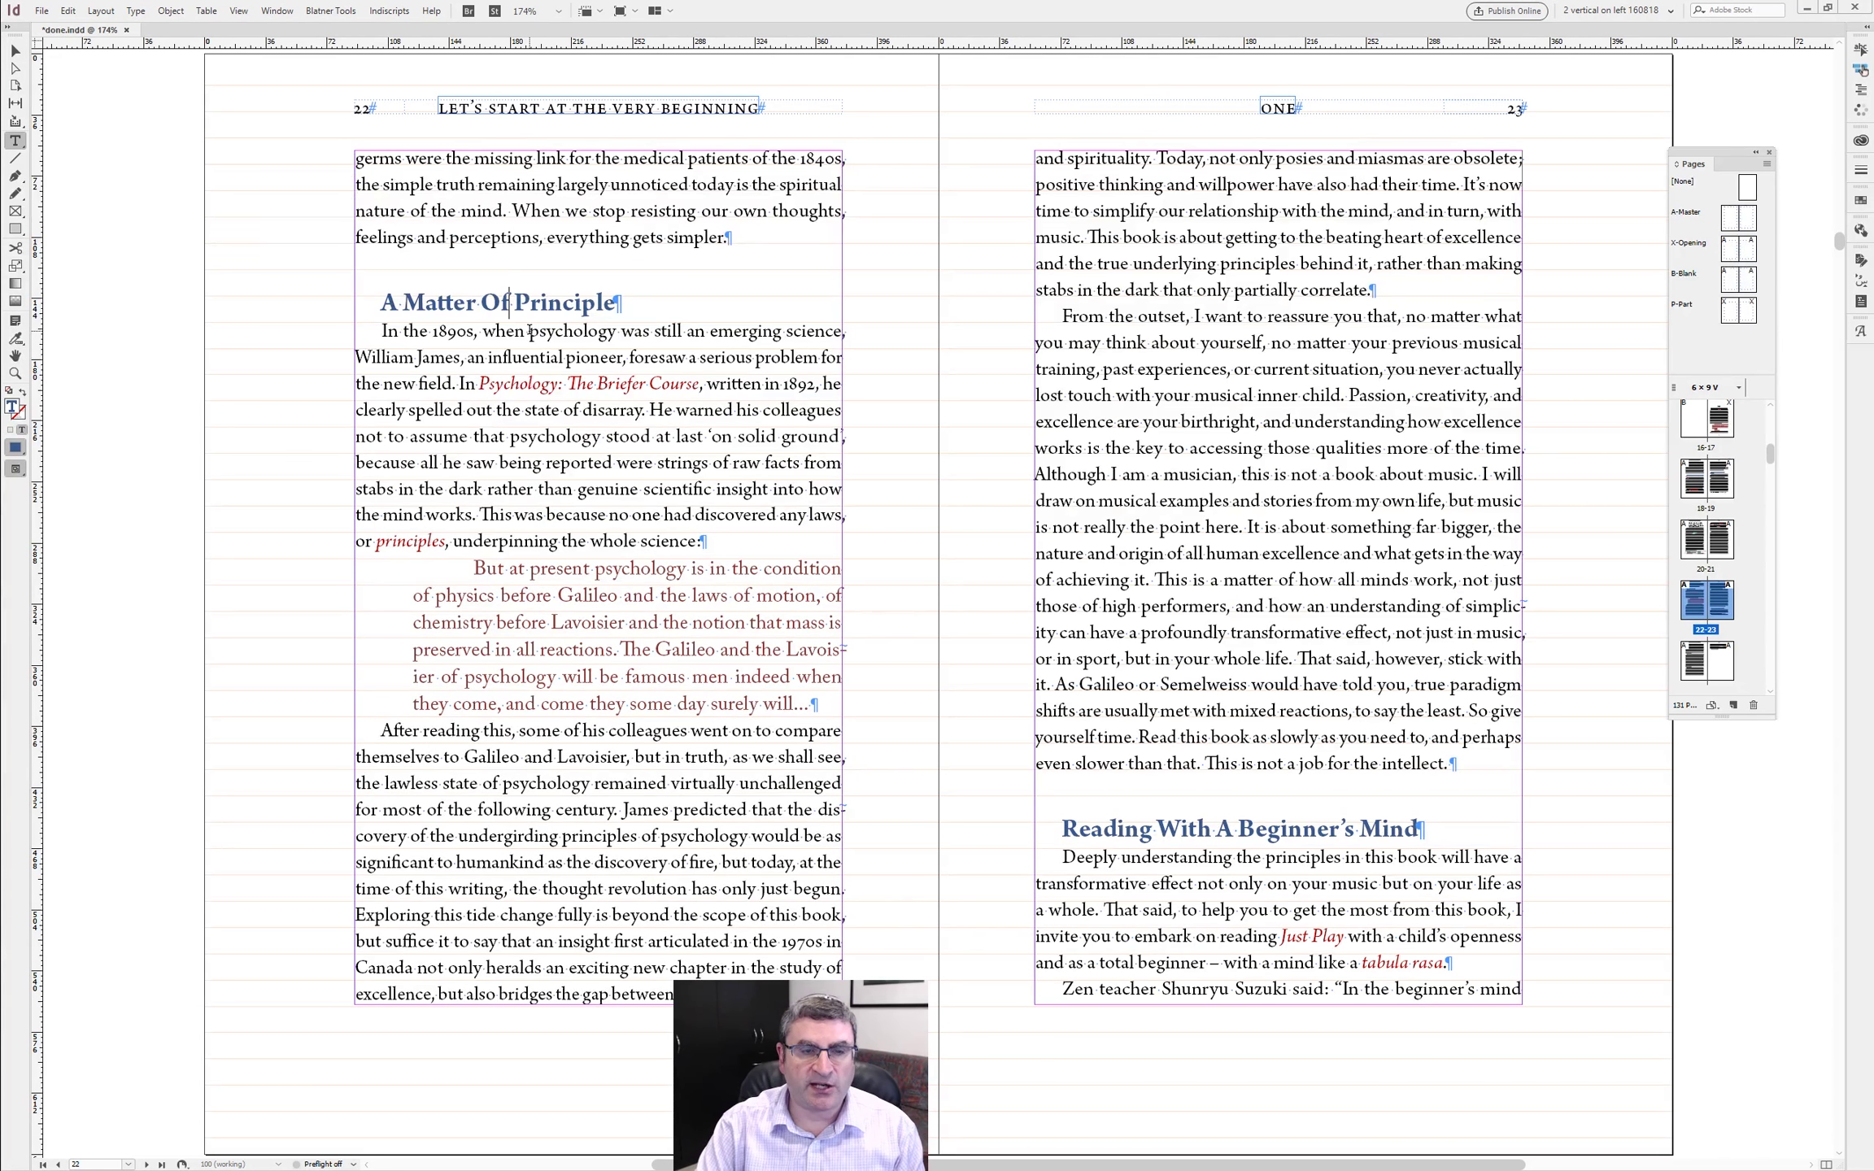
key("alt+Page_Up")
key("alt+Page_Down")
key("Home")
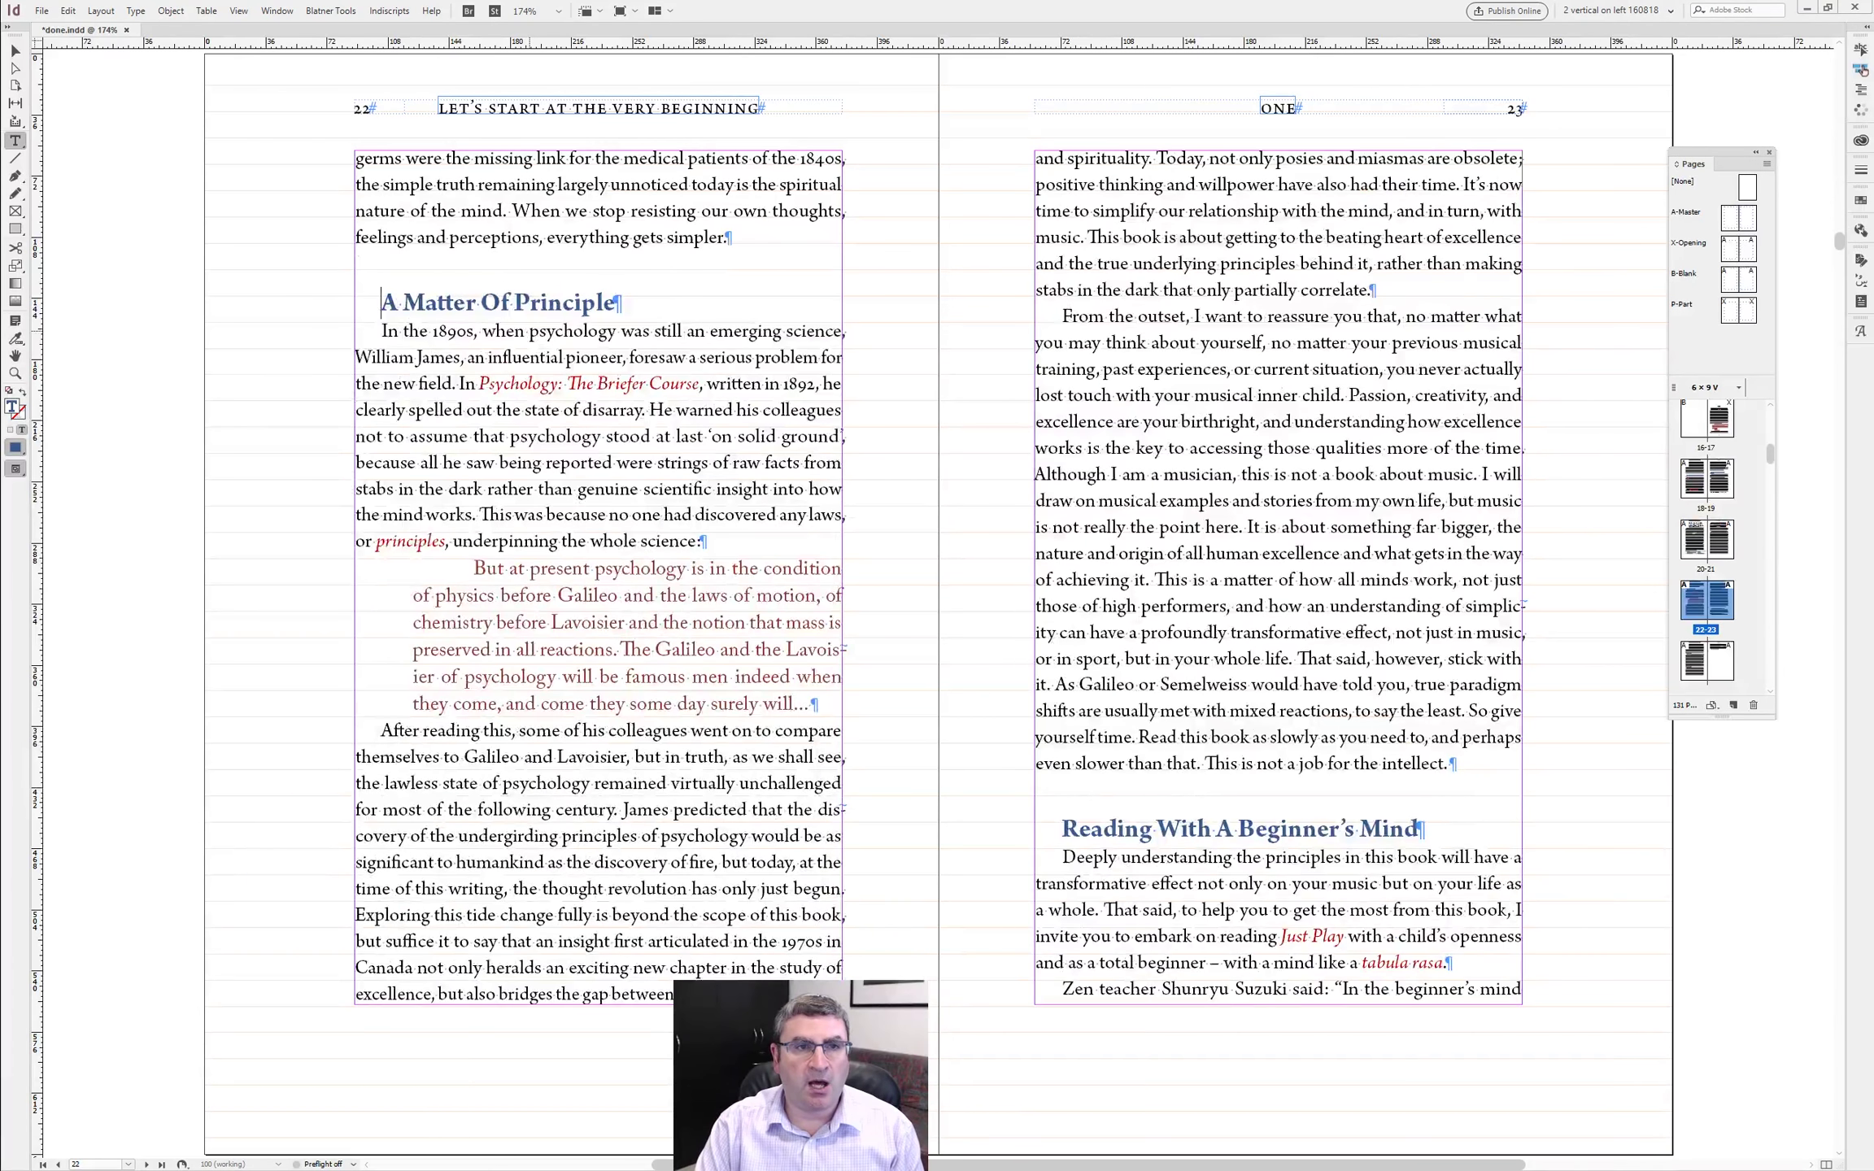
key("Return")
type("two and half")
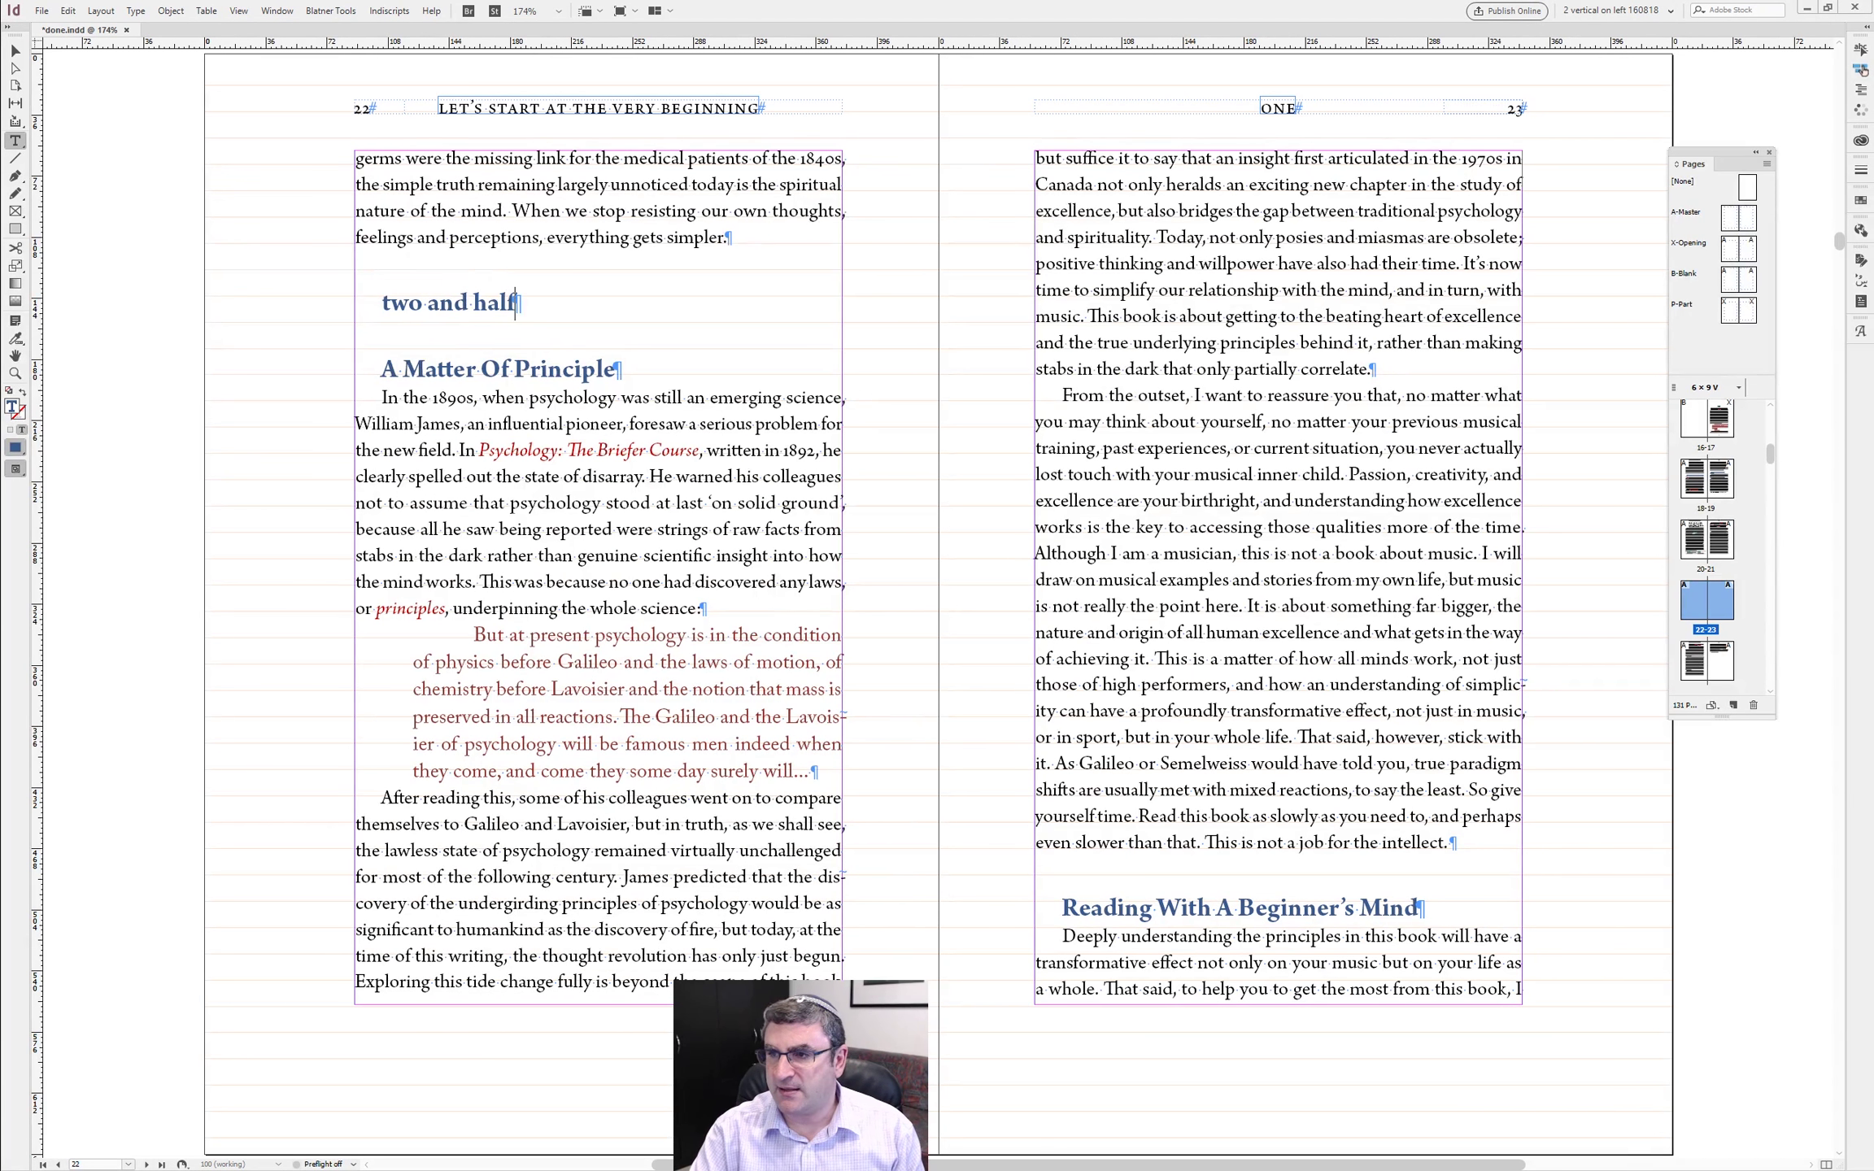
- Apply the chapter number paragraph style to "two and half" and the chapter title style to "A Matter Of Principle"
key("F11")
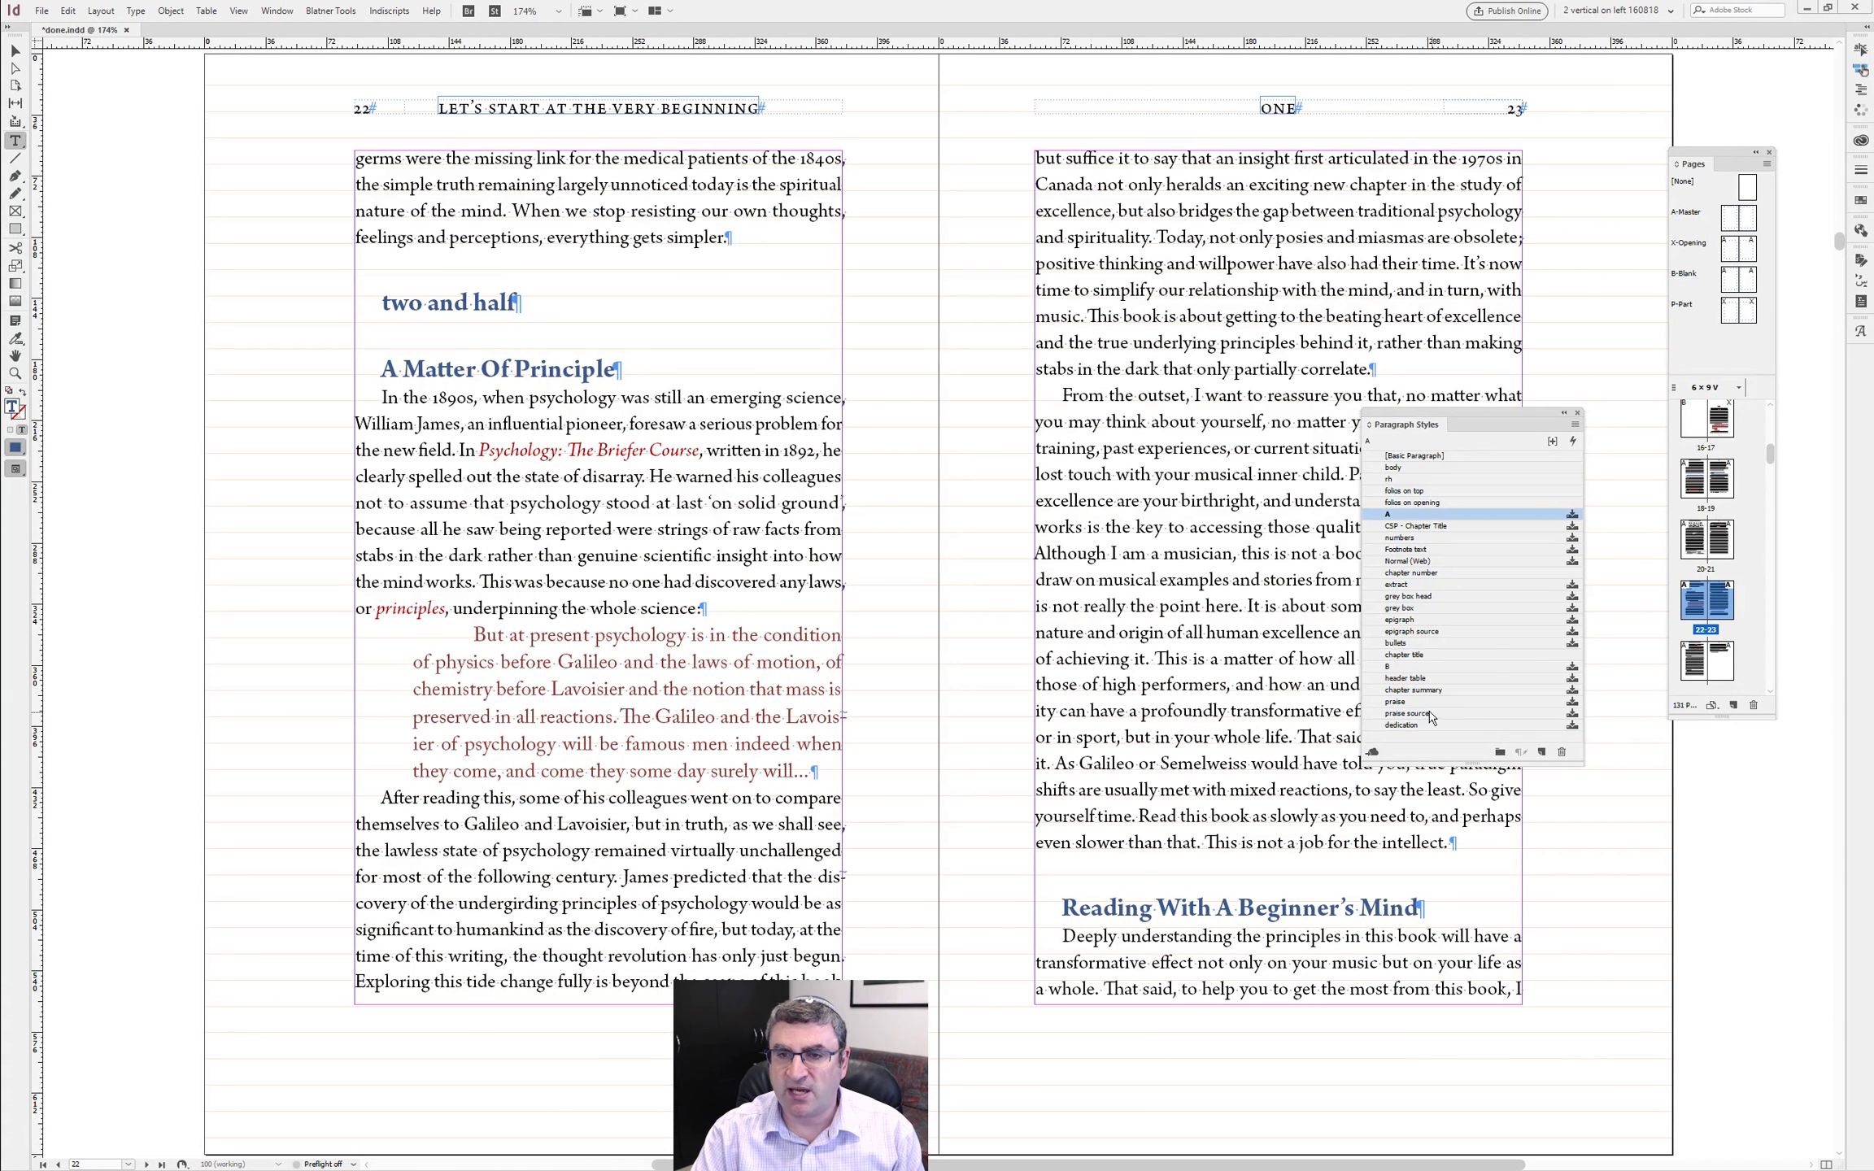
left_click(1413, 573)
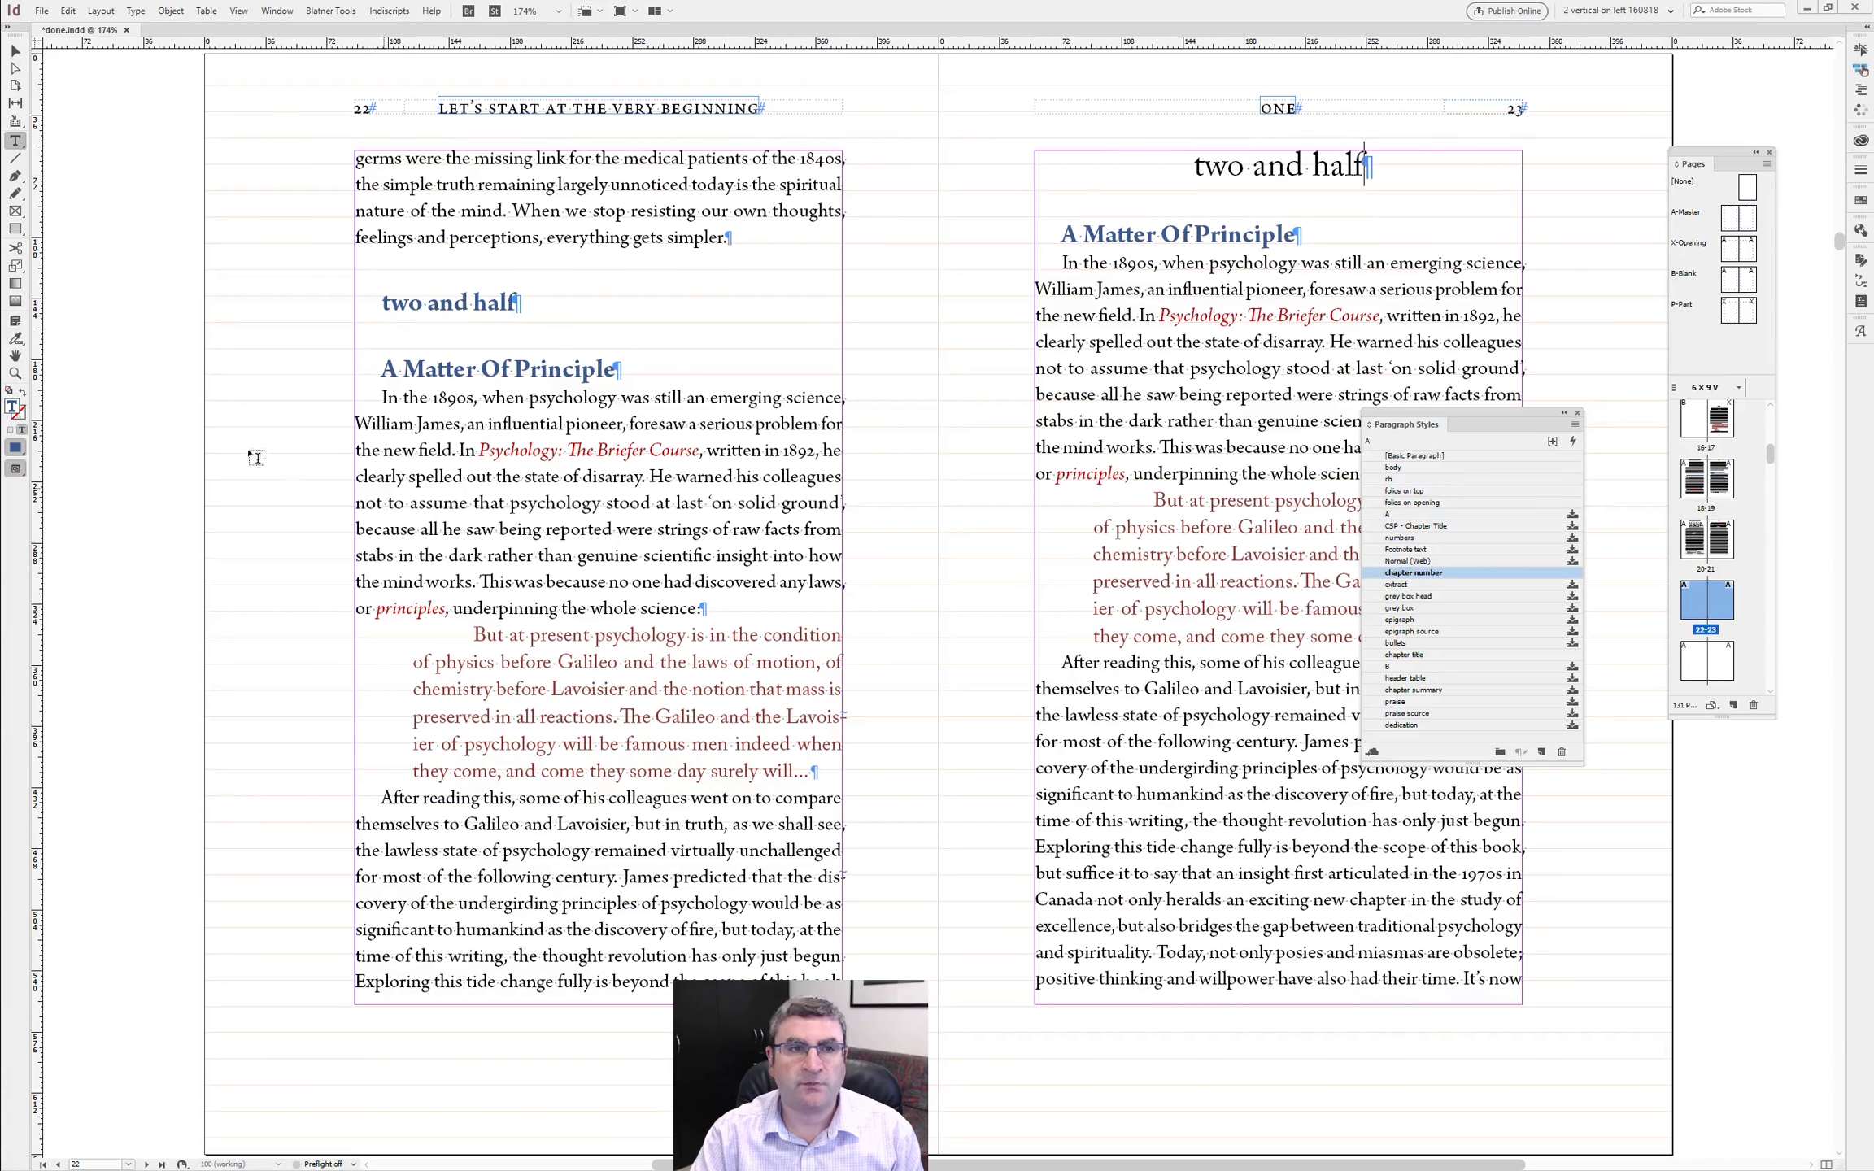
left_click(1189, 236)
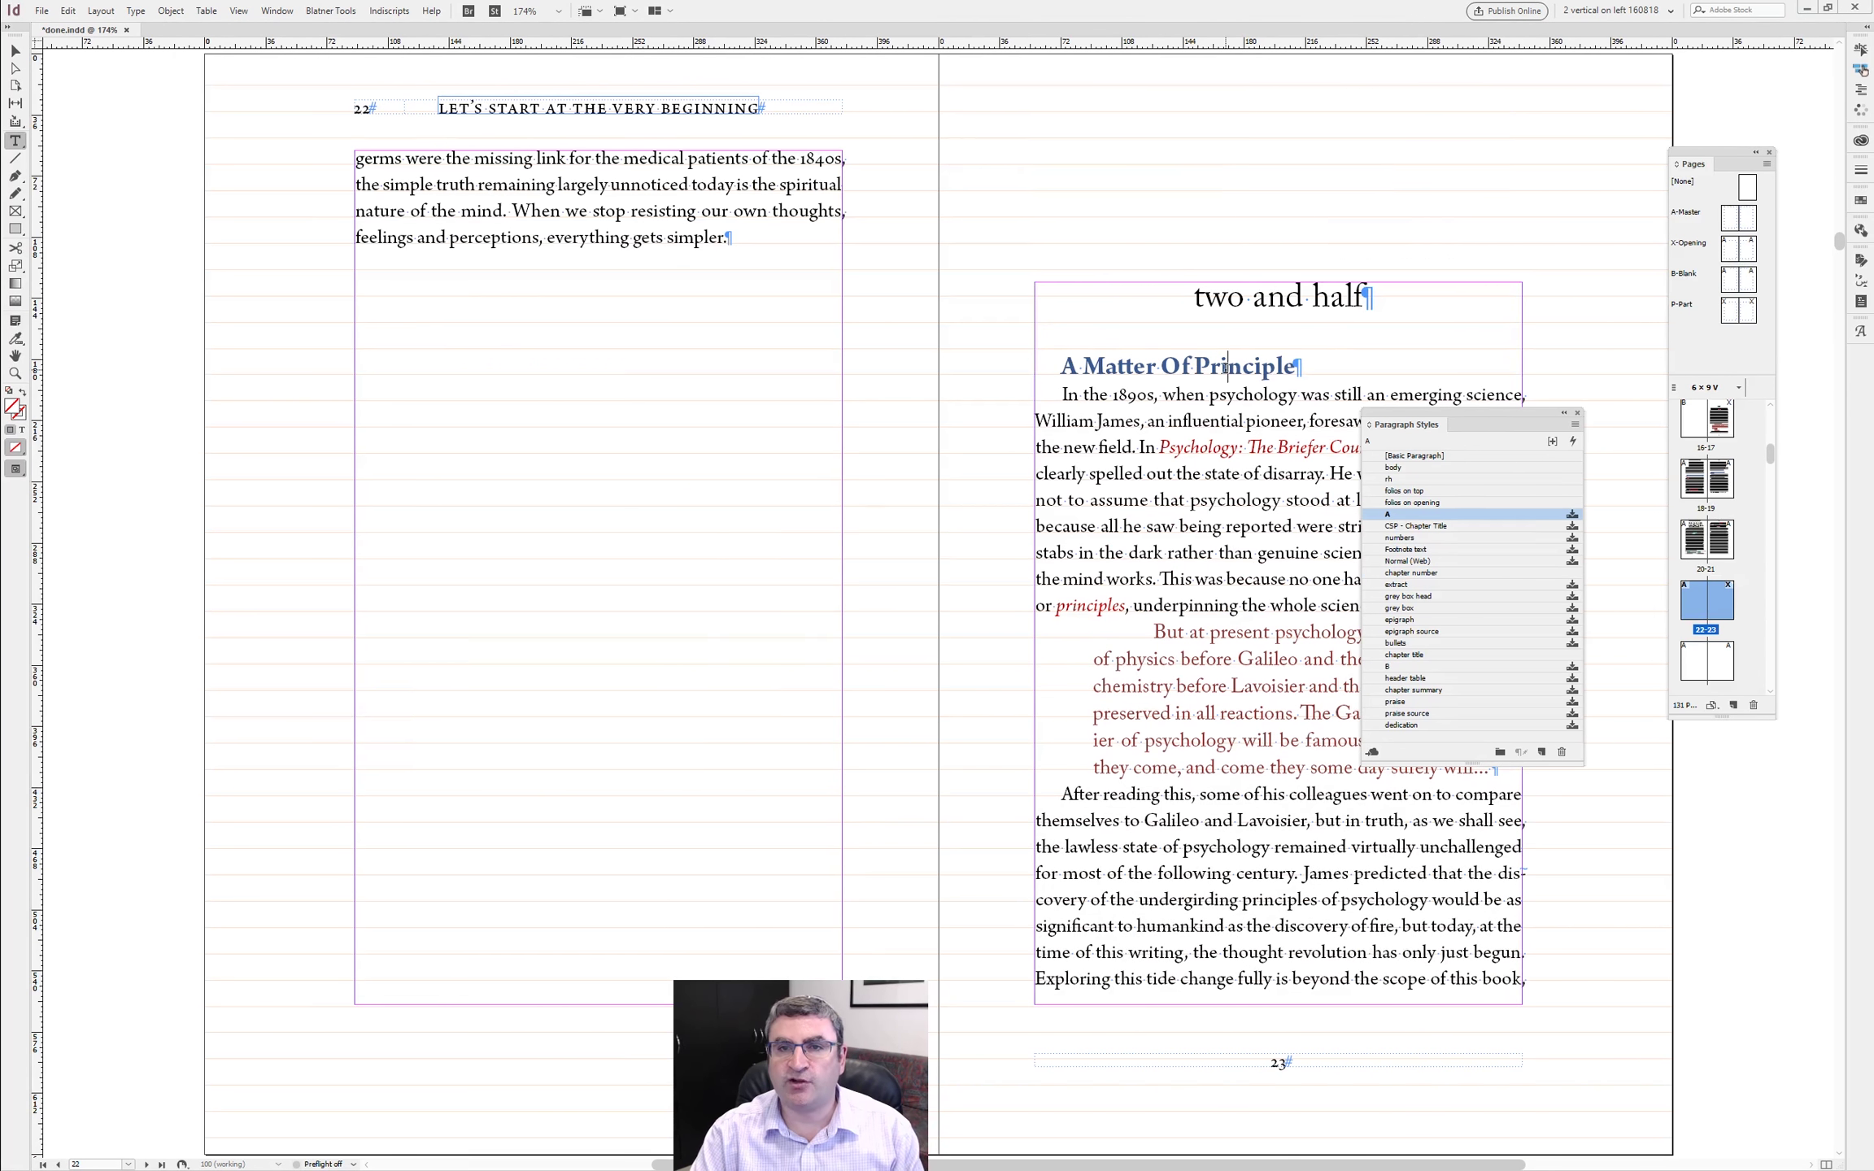
left_click(1415, 655)
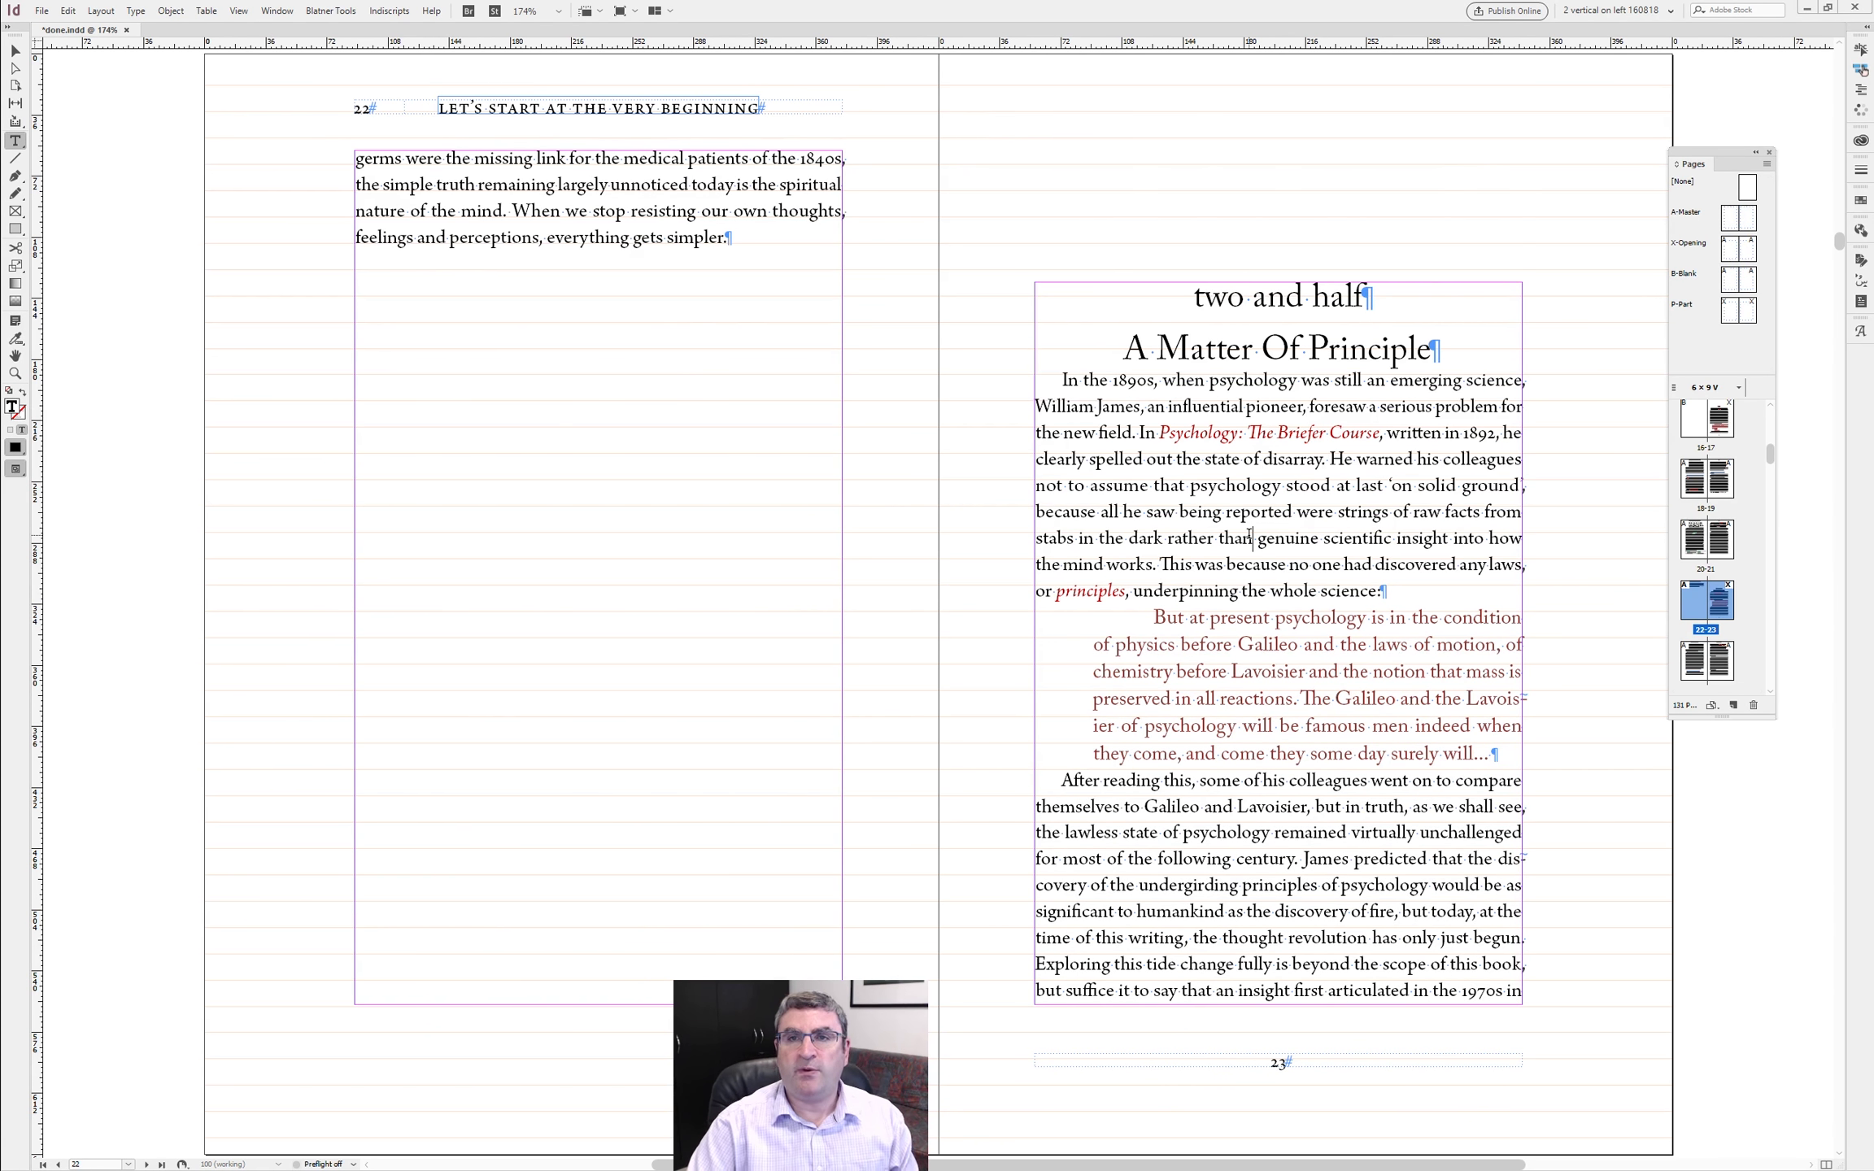
- Check the running headers and masters on the spreads following the new chapter opening on page 23
key("alt+Page_Down")
key("alt+Page_Down")
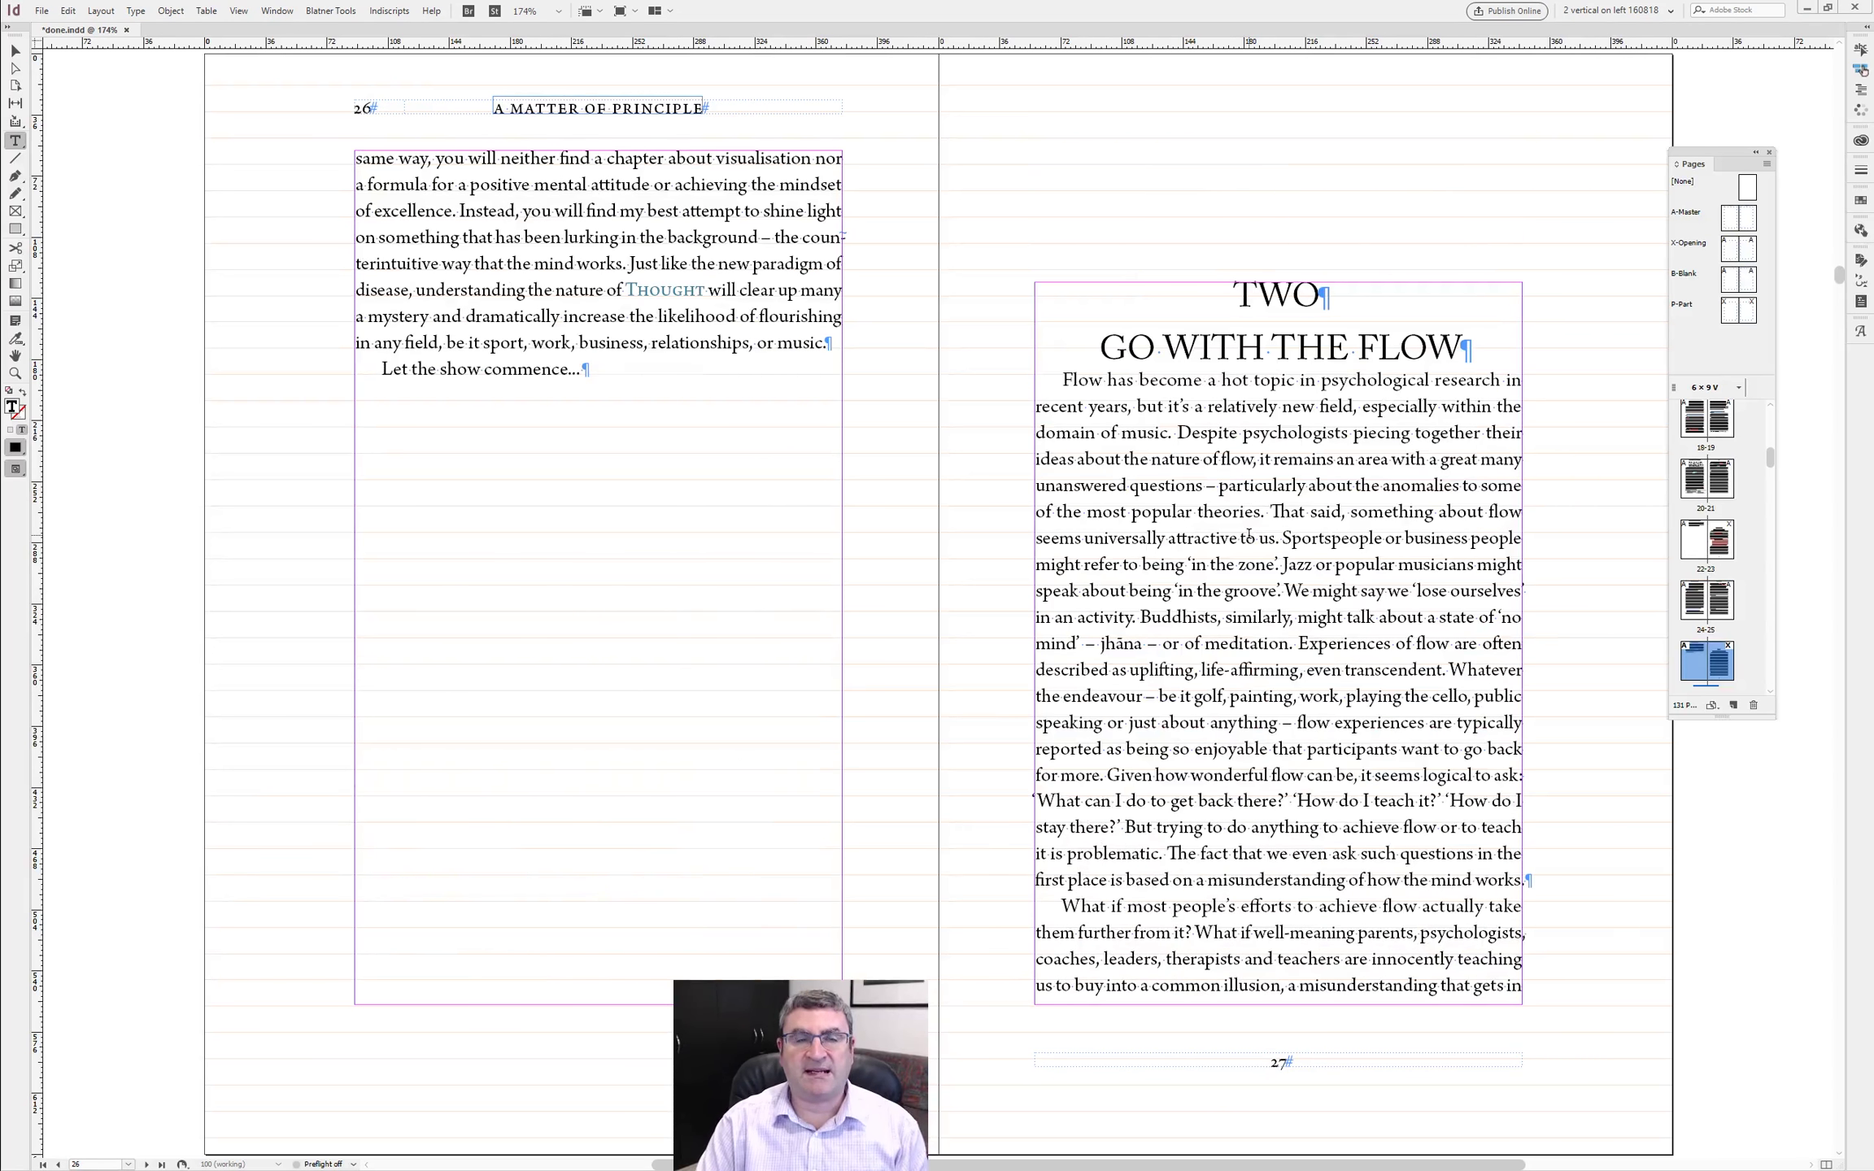
key("alt+Page_Down")
key("alt+Page_Up")
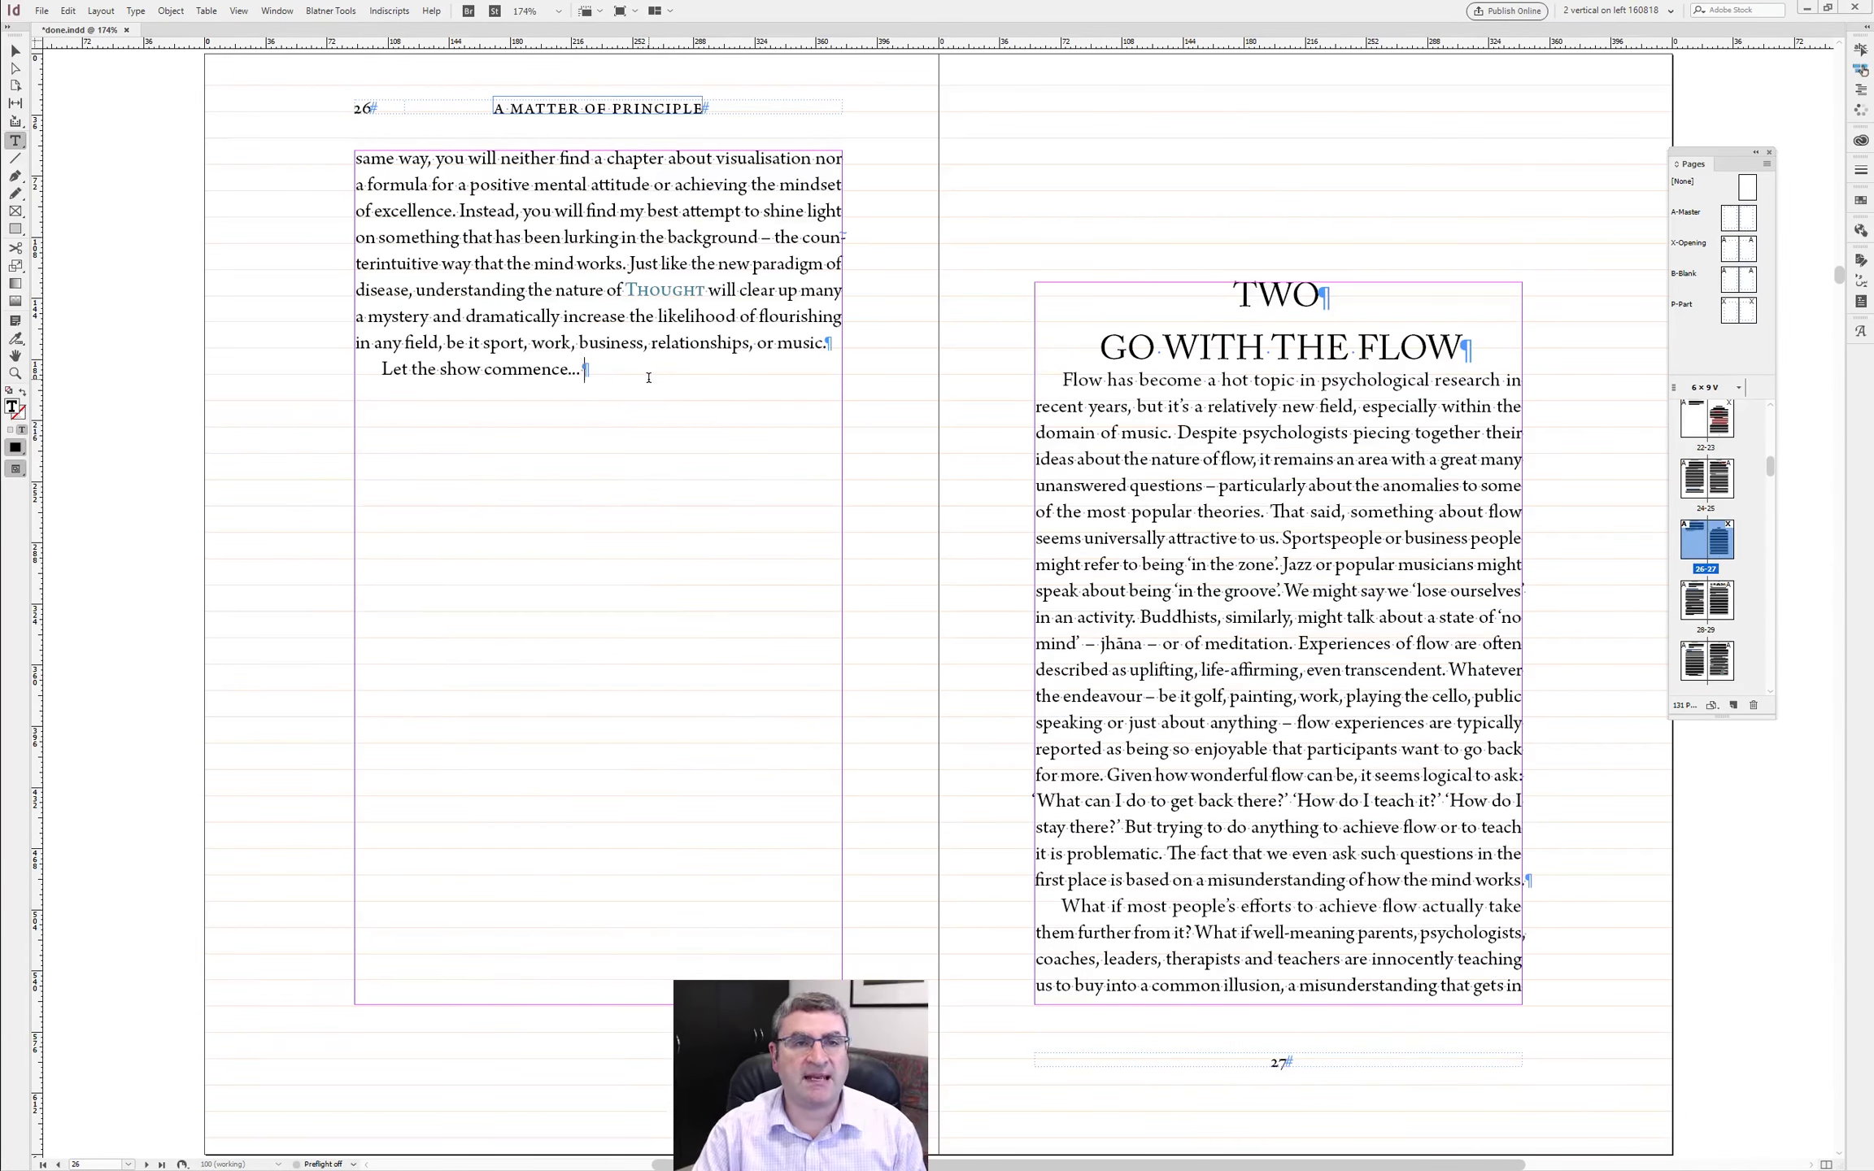
- Delete the text from "Rather than reading quickly" on page 25 to the end of the story, and check the master on page 26
key("alt+Page_Up")
left_click(1053, 498)
key("ctrl+shift+End")
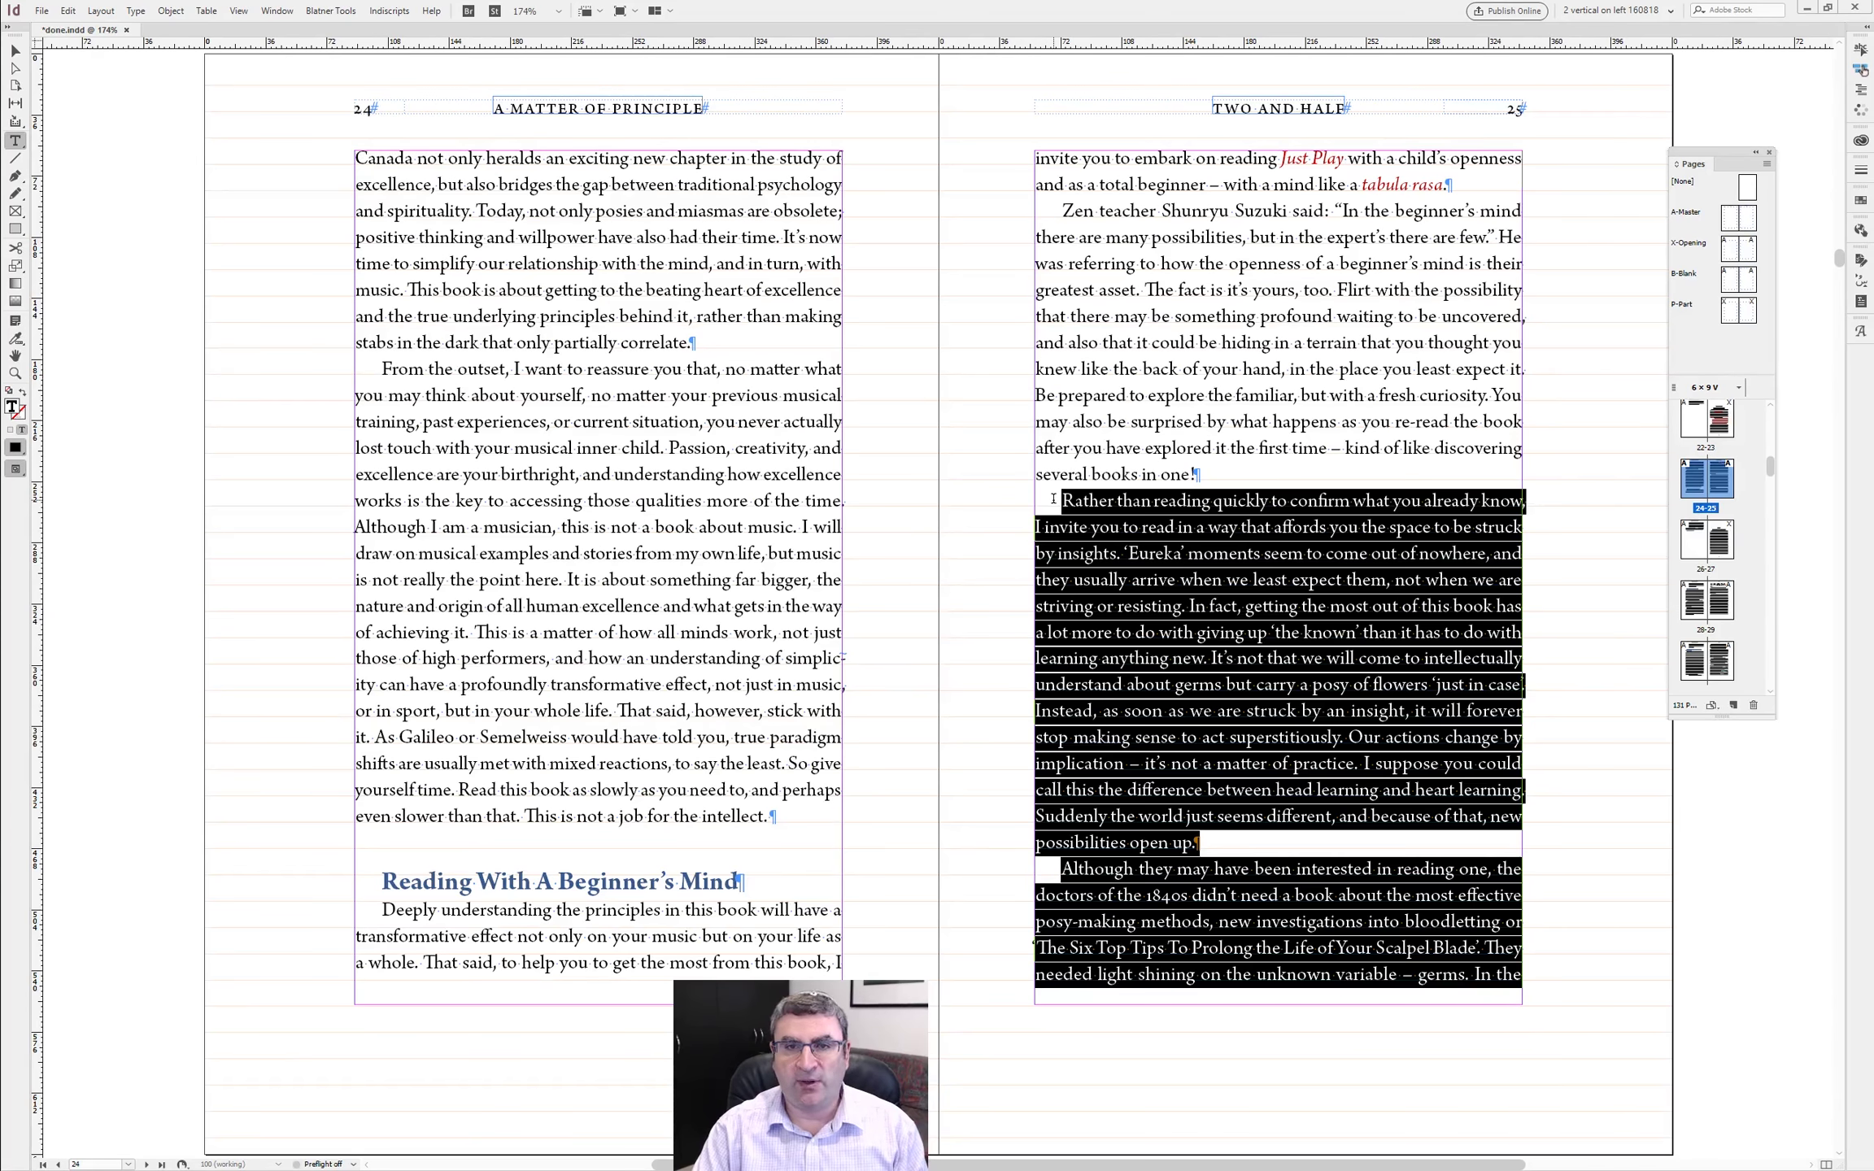
key("BackSpace")
key("alt+Page_Down")
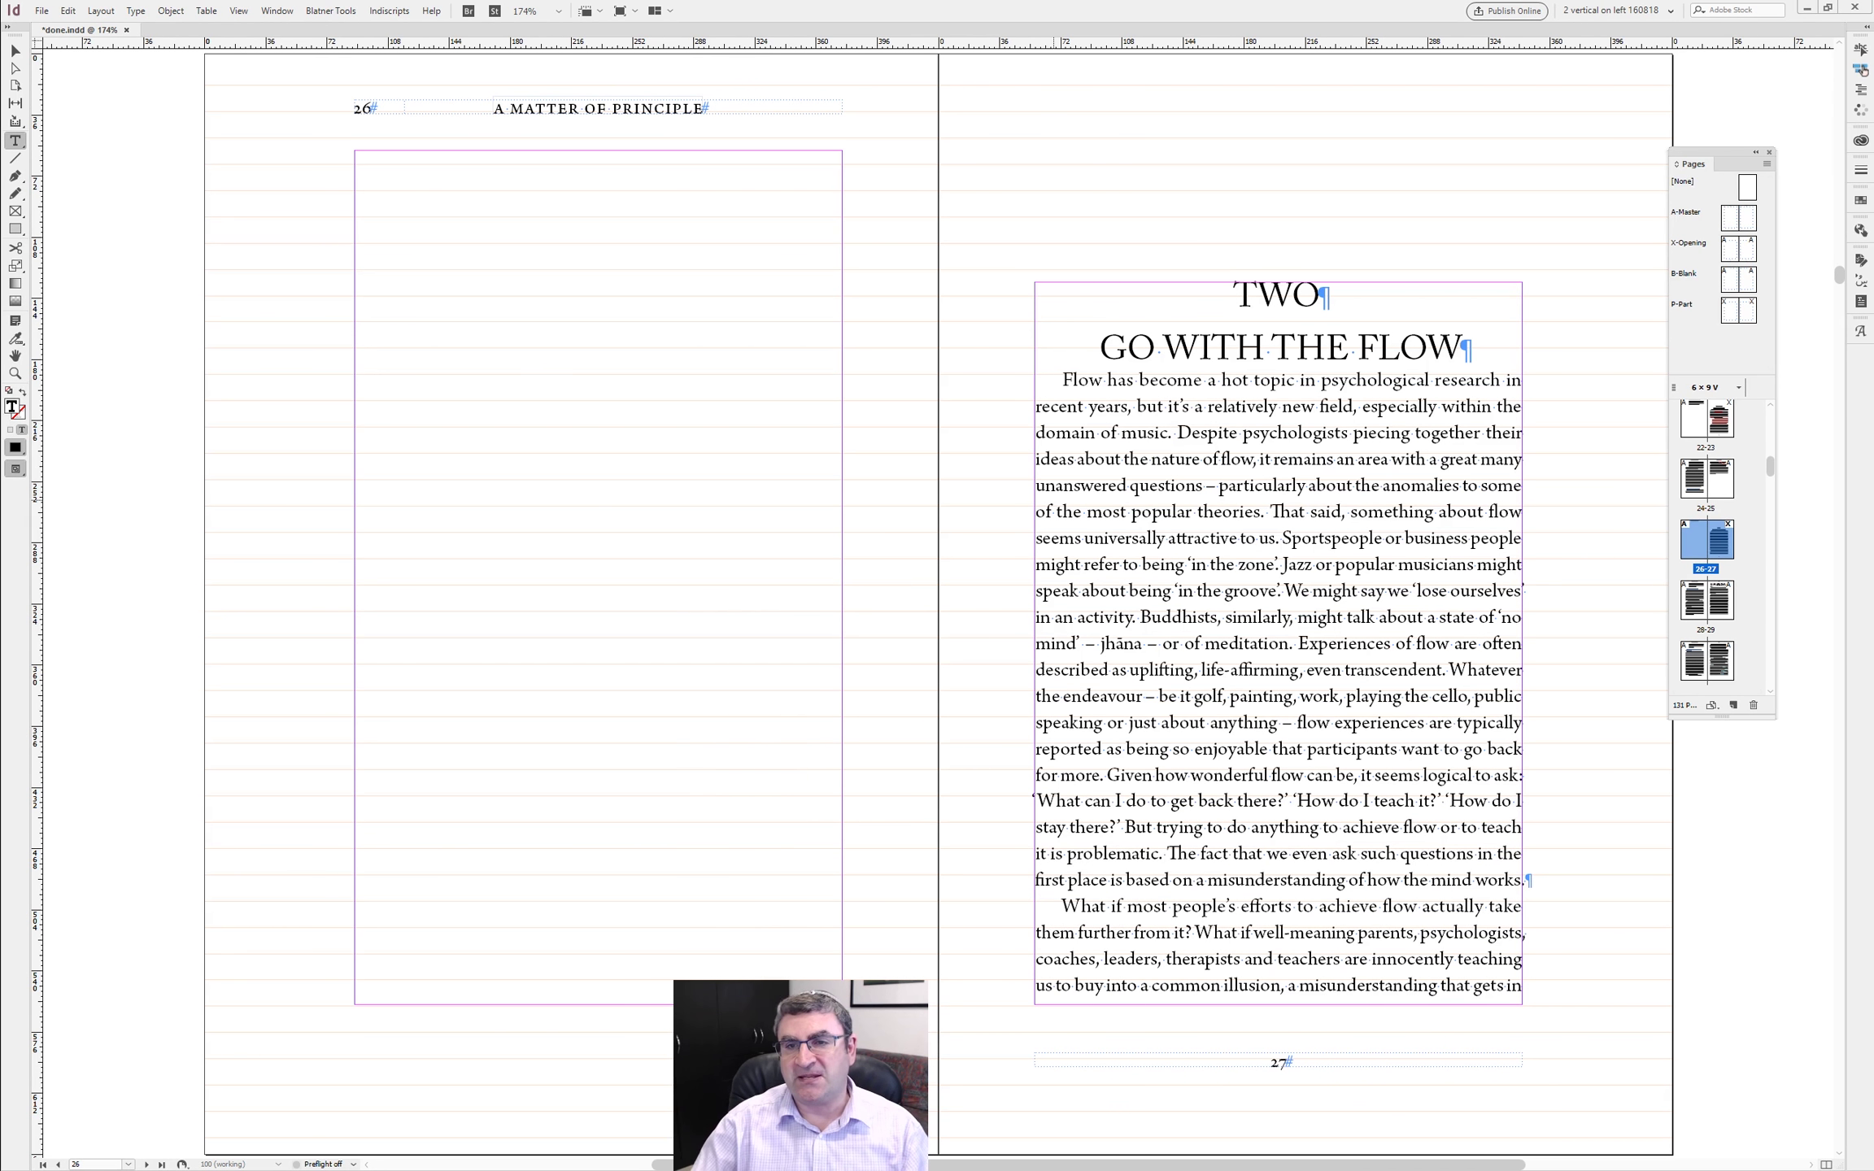
left_click(16, 52)
left_click(953, 495)
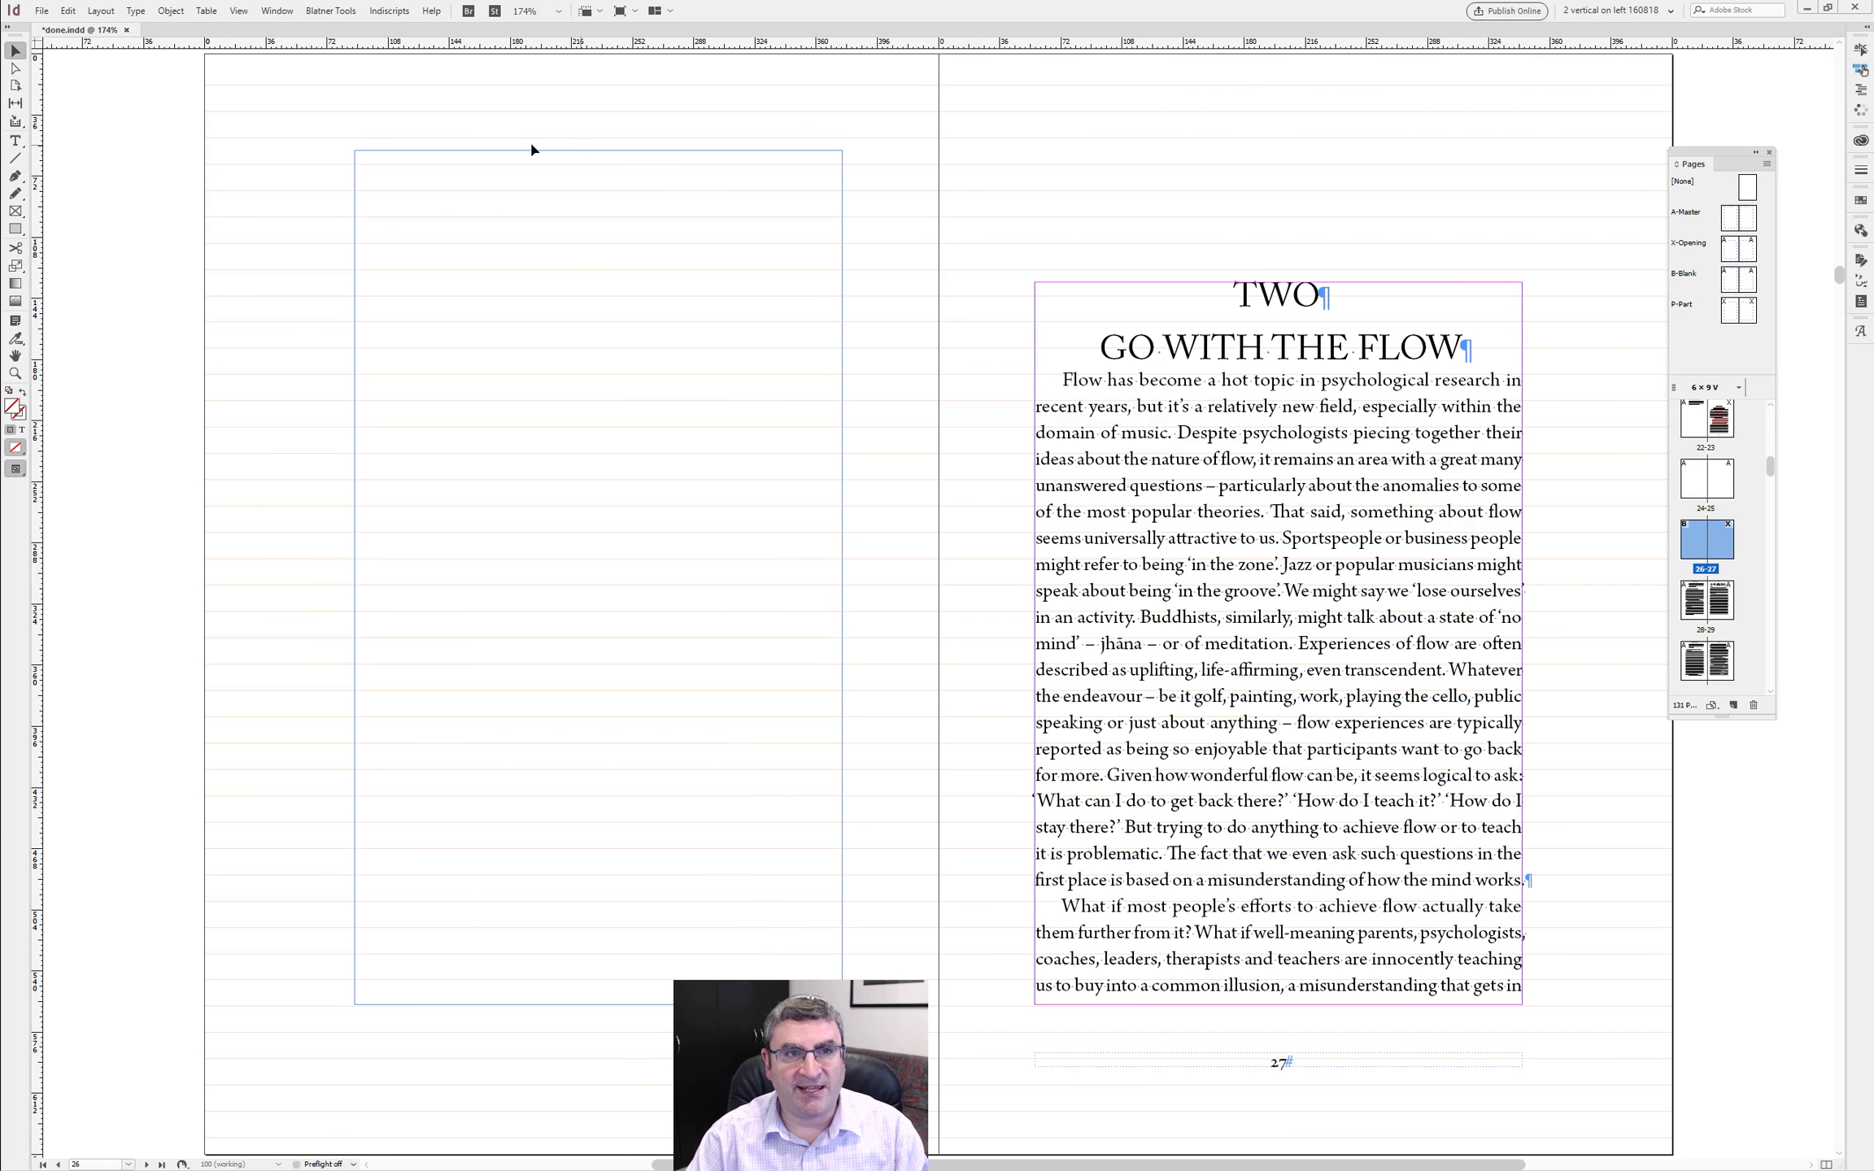